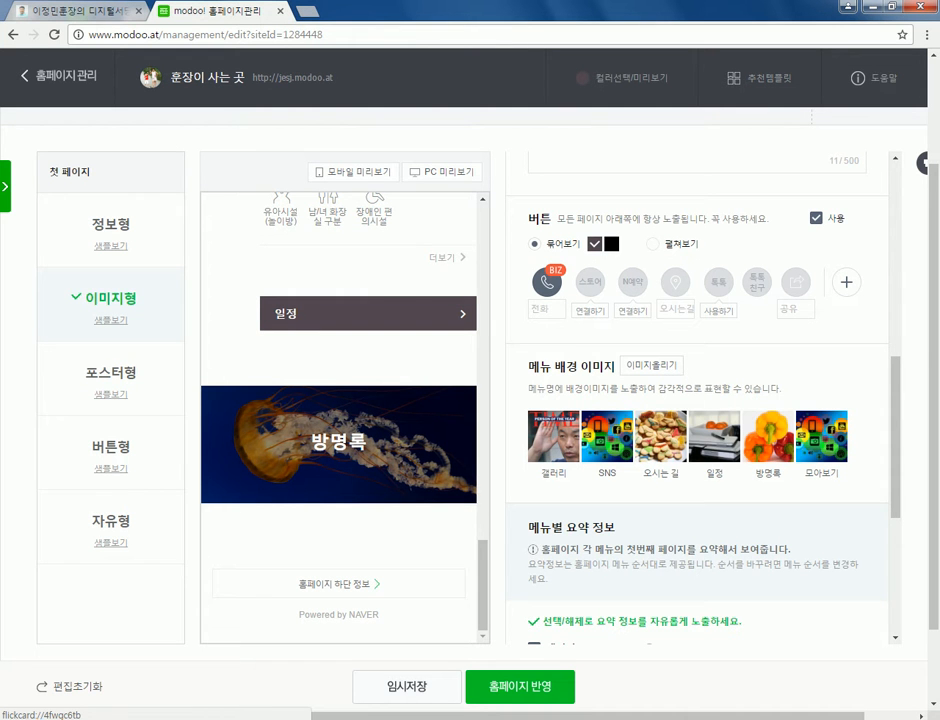
- Add a menu named 연습 after 방명록 and bring up its page template choices
scroll(338, 420, "up", 10)
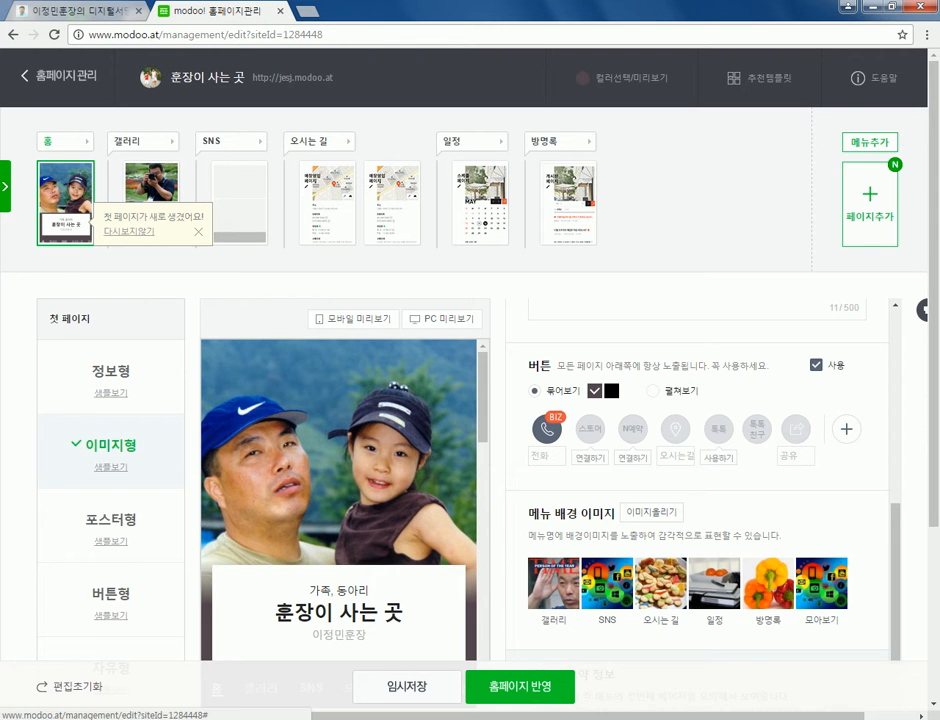
left_click(870, 142)
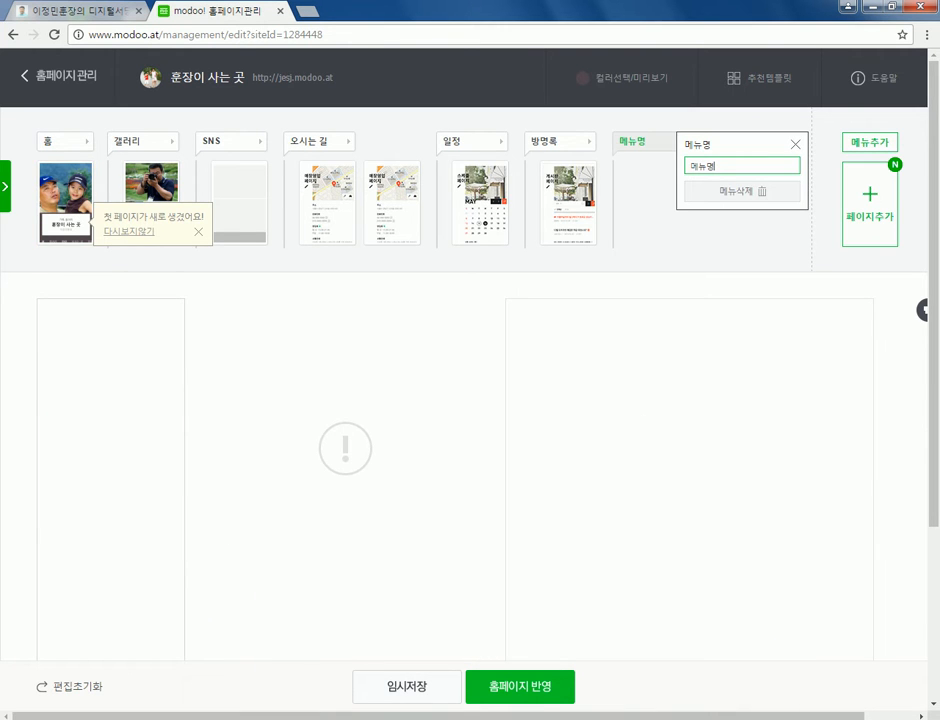
type("해")
key("BackSpace")
key("BackSpace")
type("ㅂ연습")
key("Return")
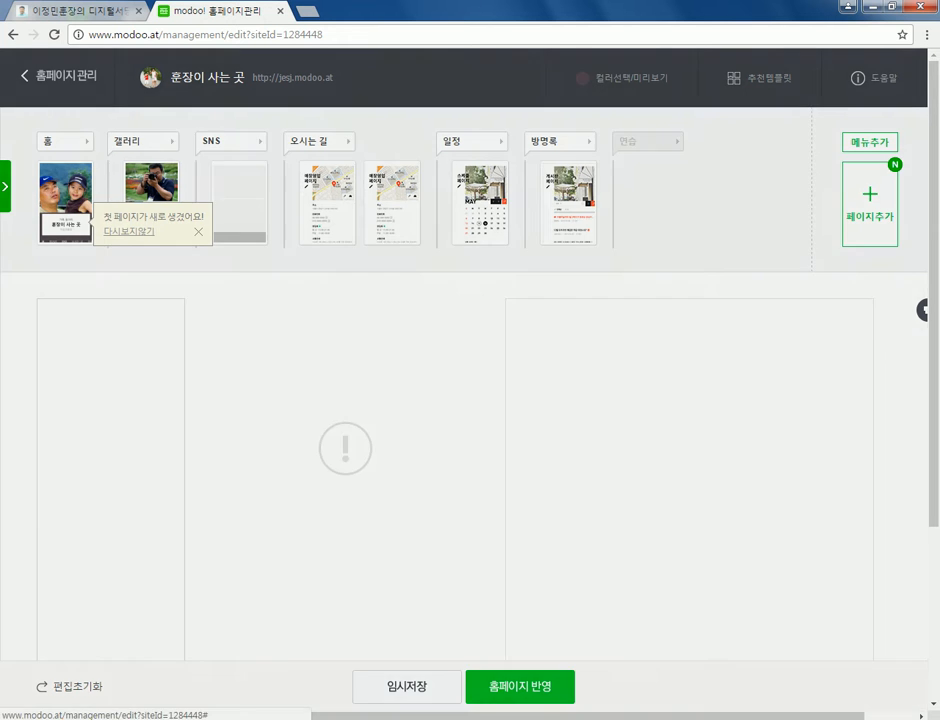
left_click(870, 203)
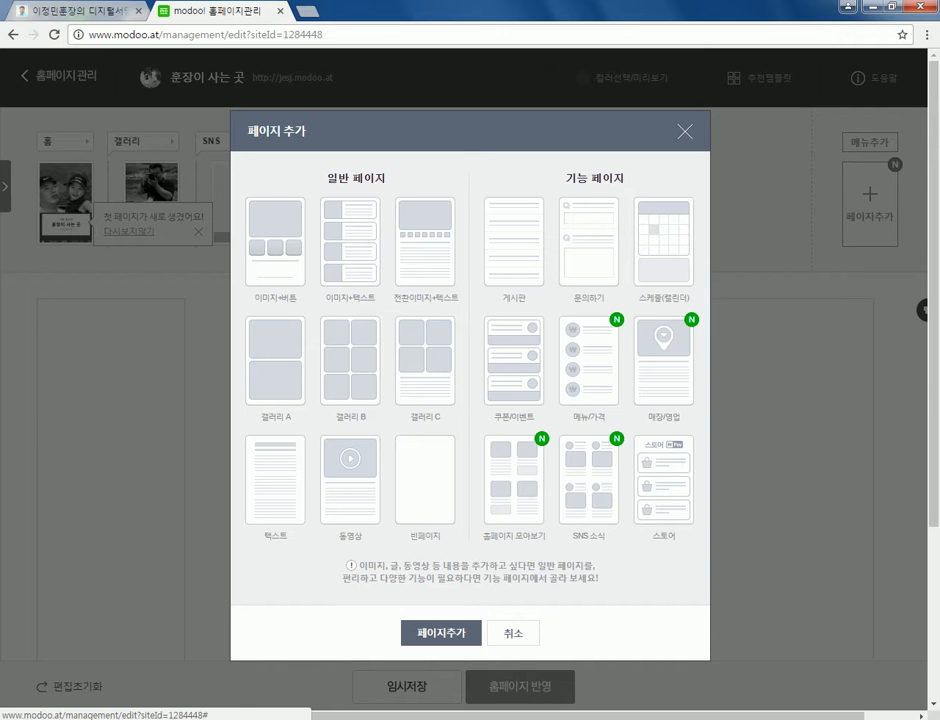
- Add an image-plus-buttons page and an image-plus-text page to the 연습 menu
left_click(275, 241)
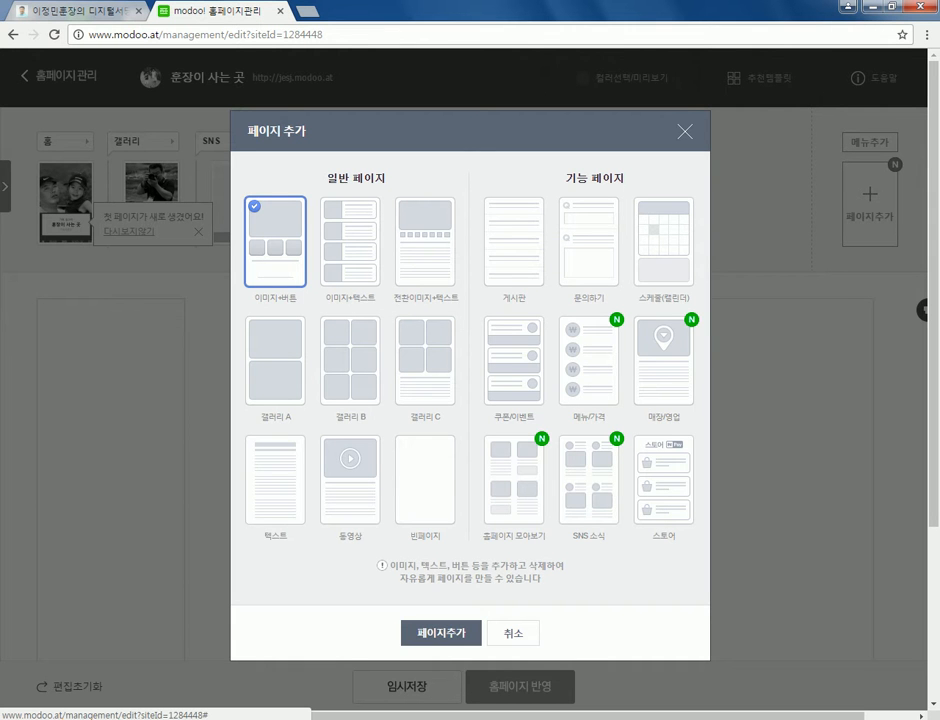
left_click(441, 632)
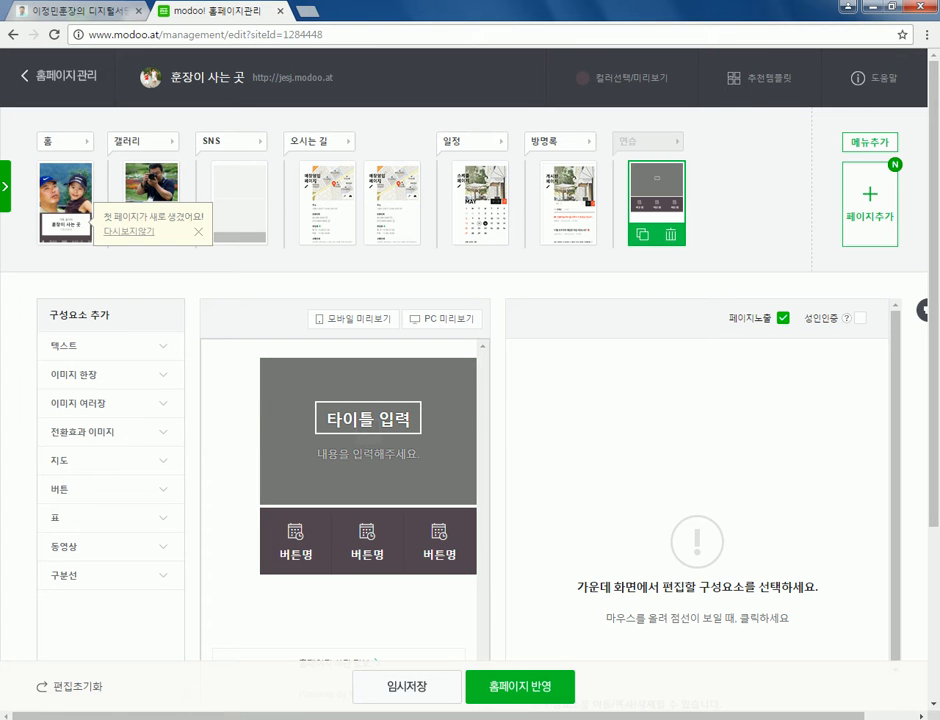
left_click(869, 204)
left_click(350, 241)
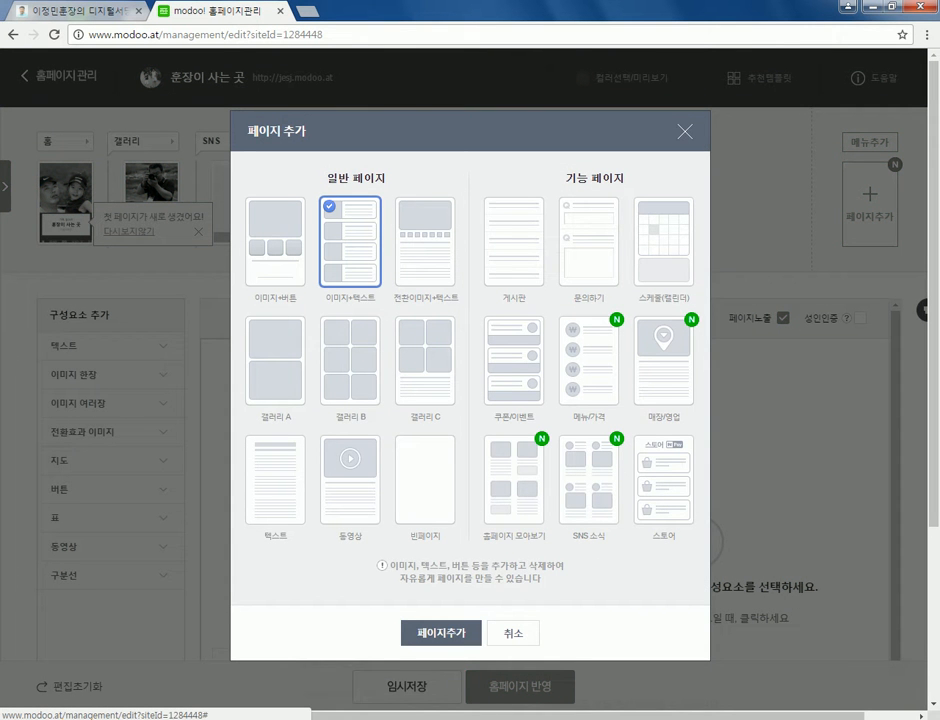
left_click(441, 632)
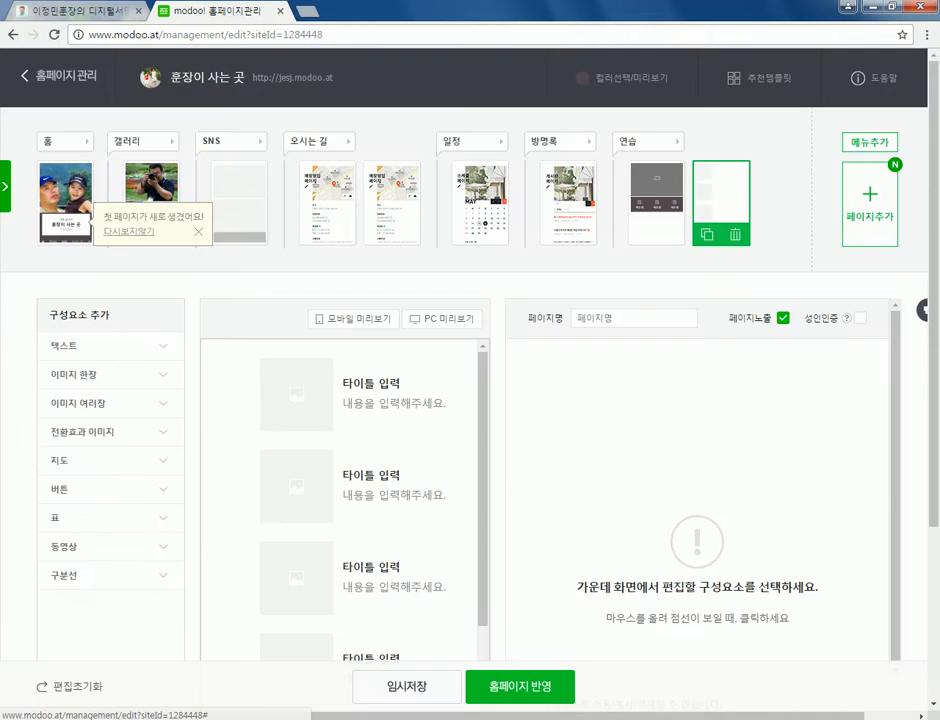
- Add a sliding-image-plus-text page to the 연습 menu
left_click(869, 204)
left_click(425, 241)
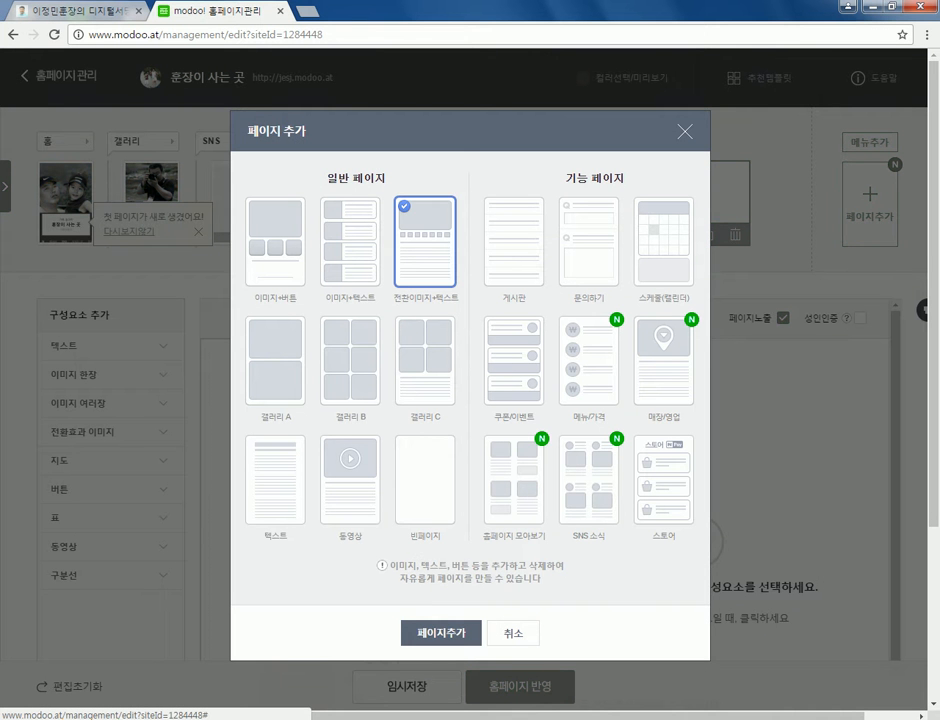
left_click(275, 360)
left_click(425, 241)
left_click(441, 633)
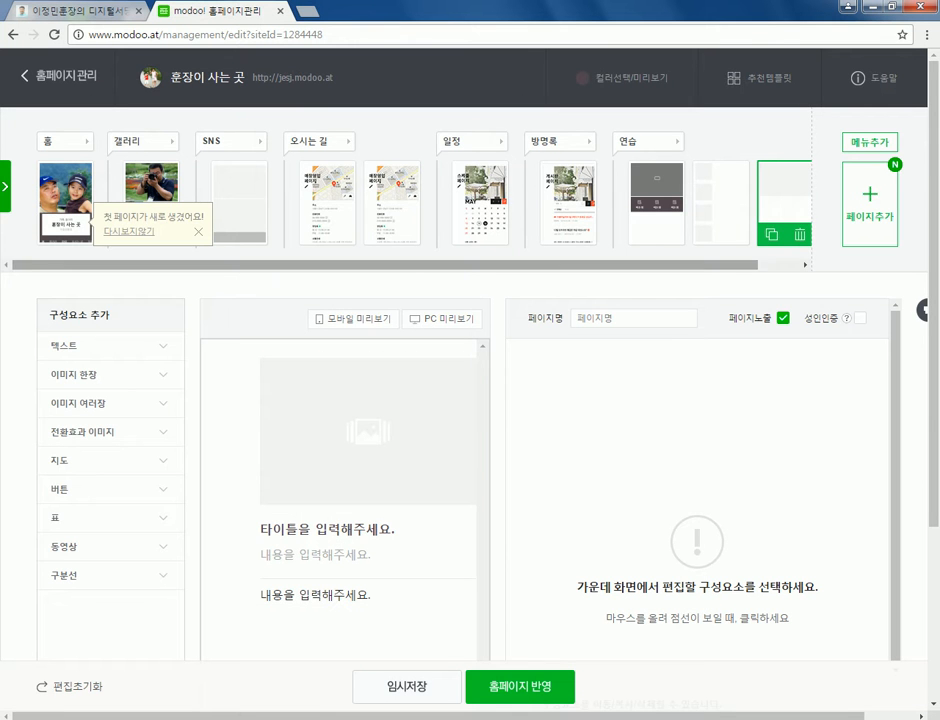
- Add a blank page after previewing the gallery B, text and video layouts
left_click(869, 204)
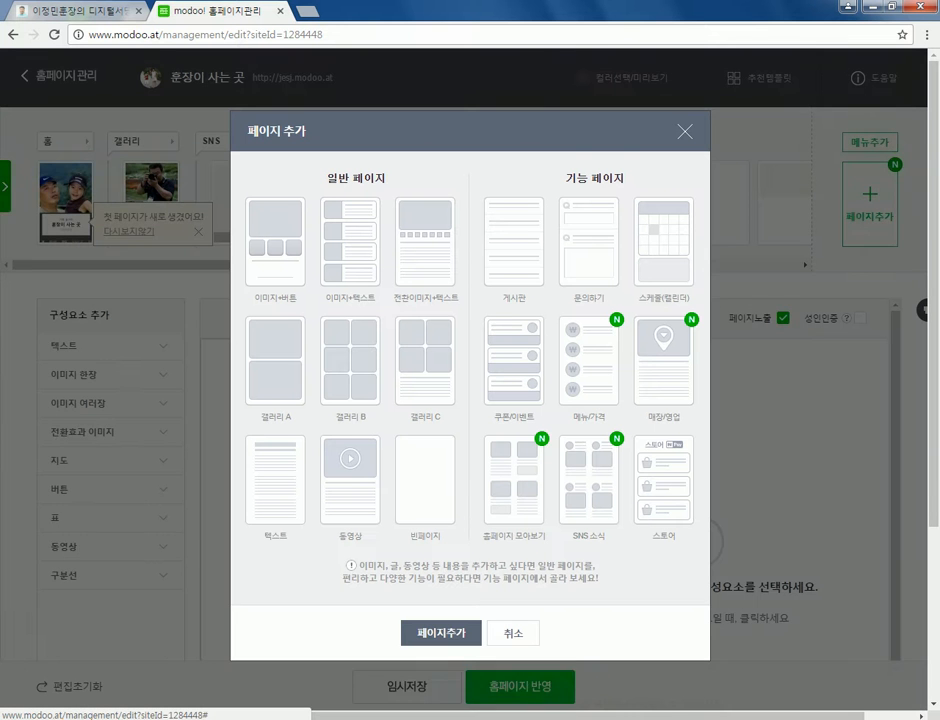
left_click(350, 360)
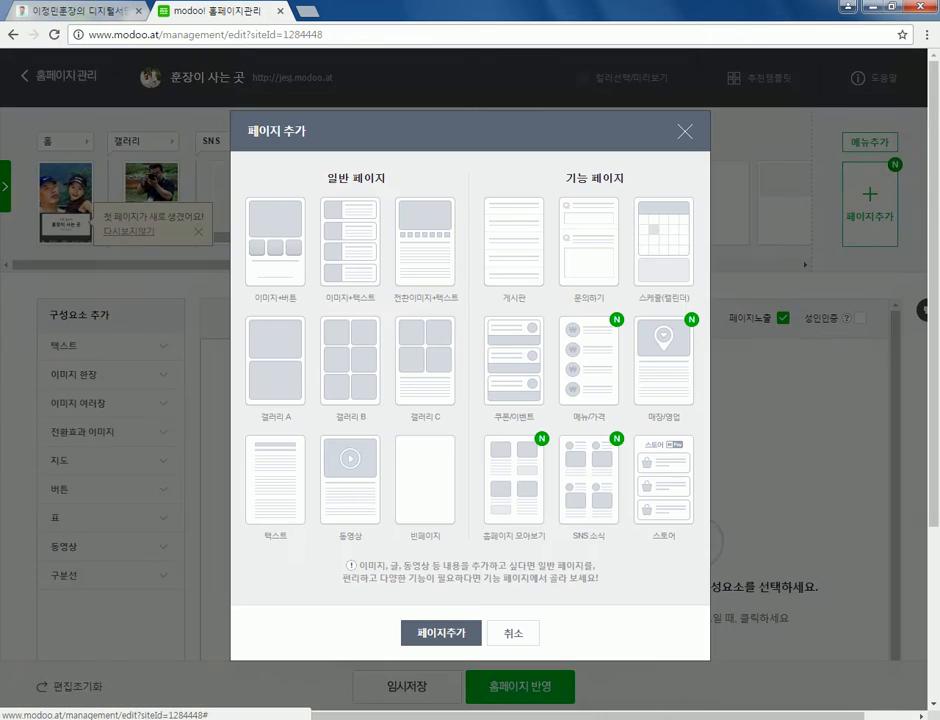
left_click(425, 360)
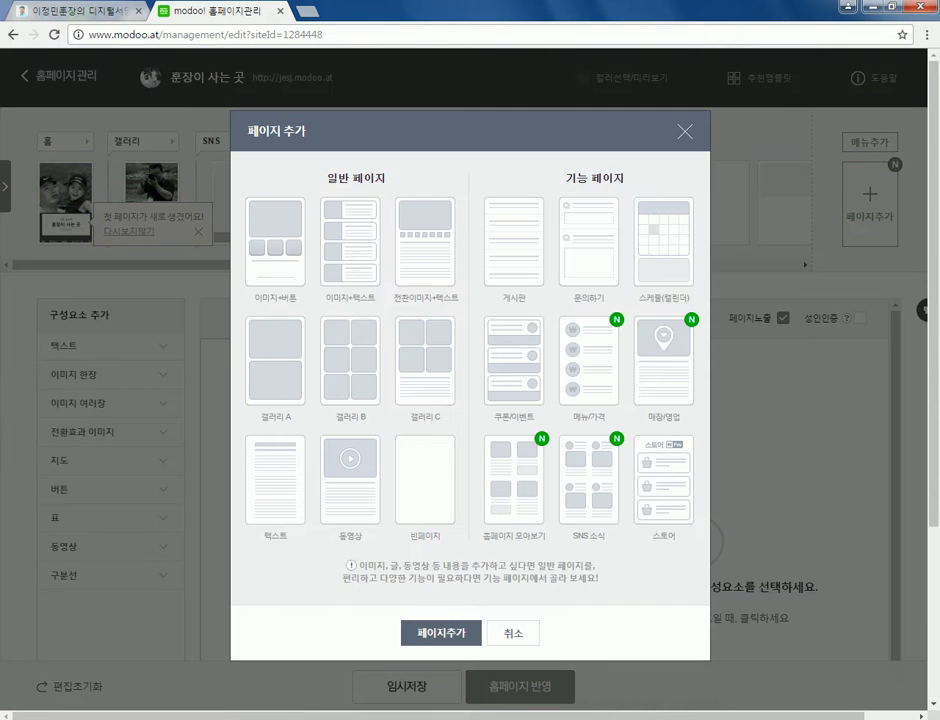
left_click(275, 480)
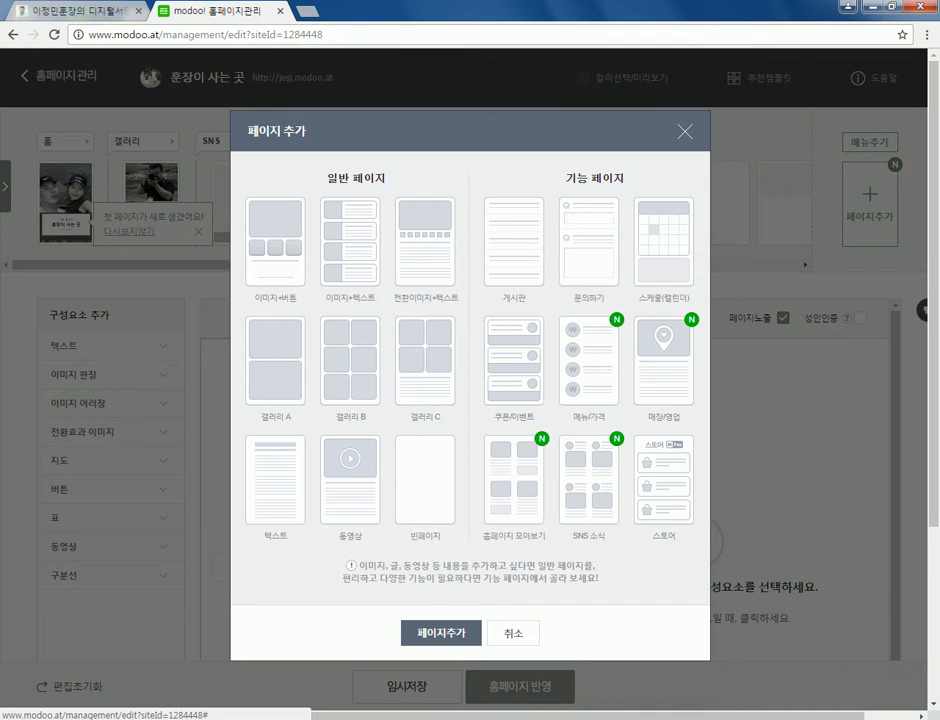
left_click(350, 470)
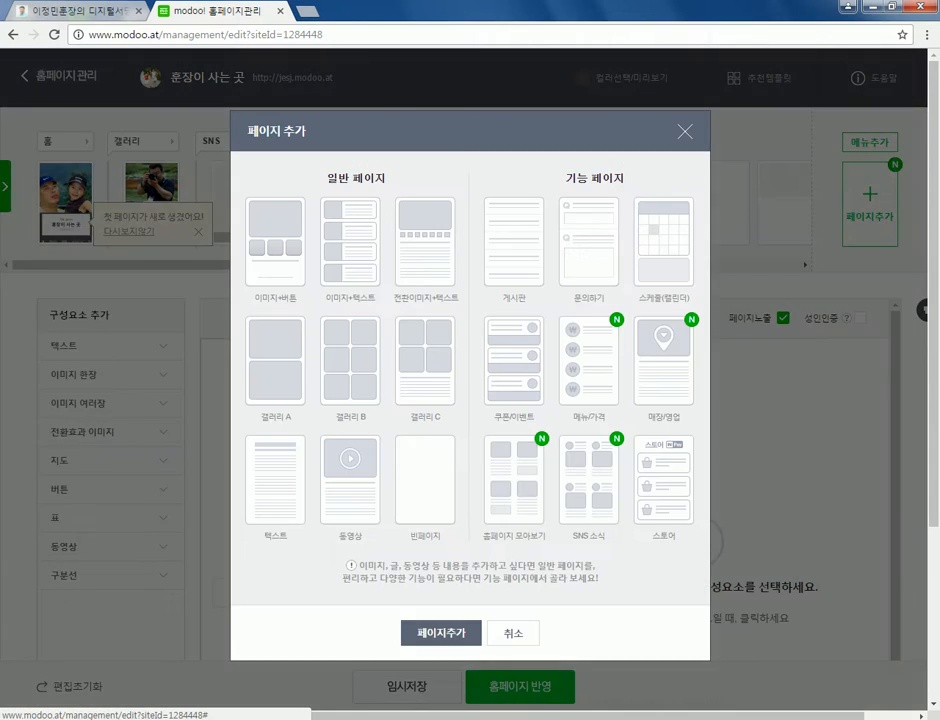
left_click(425, 480)
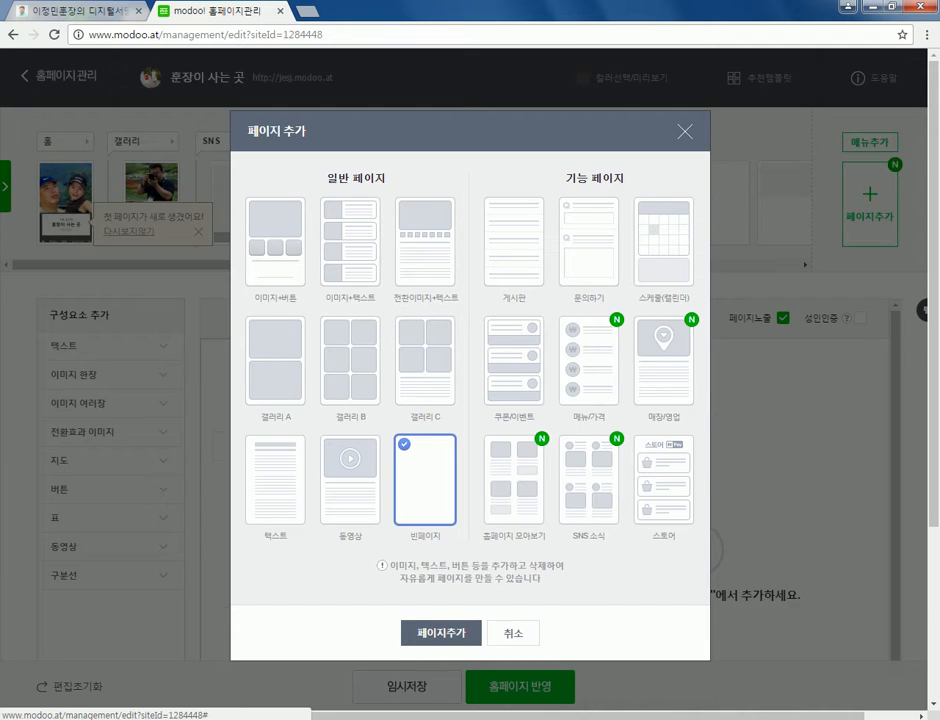
left_click(441, 633)
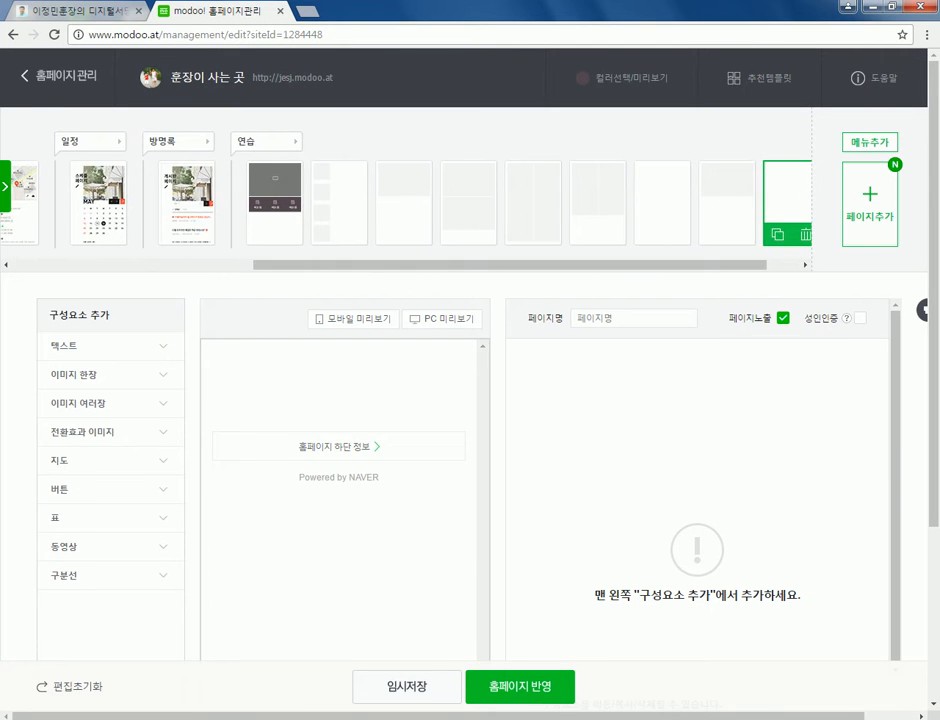
left_click(275, 190)
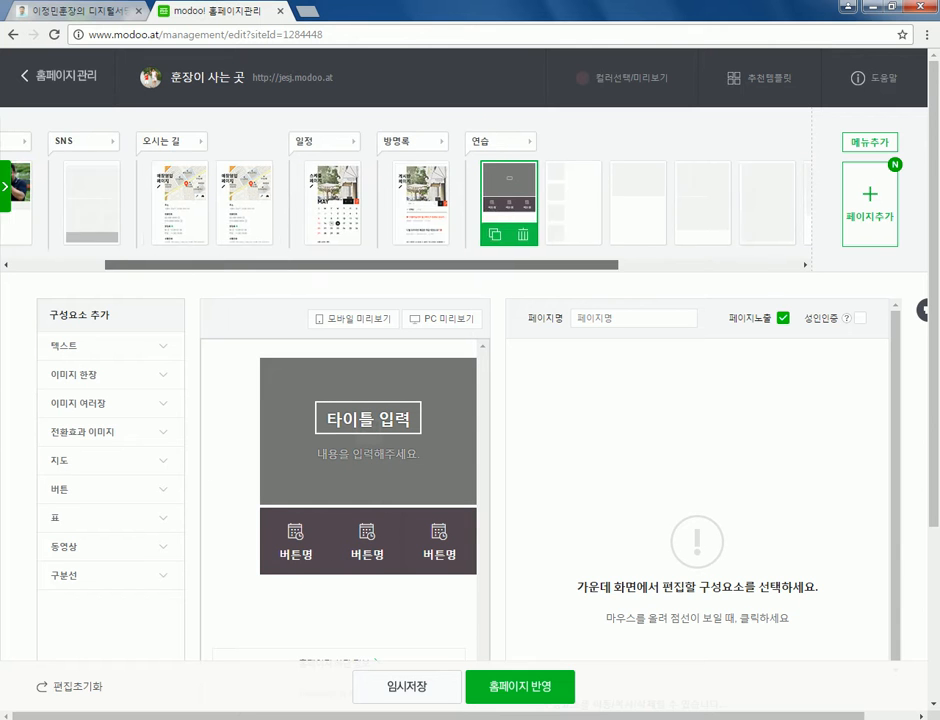
left_click(237, 195)
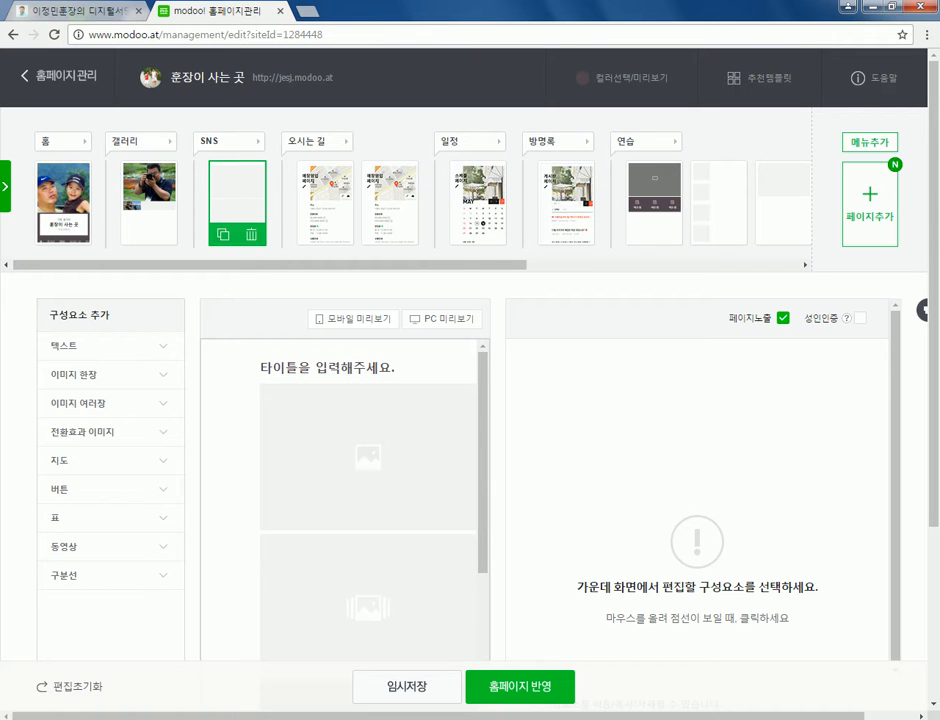
- Compare the 연습 page thumbnails and settle on the first, image-with-buttons page
scroll(400, 200, "right", 5)
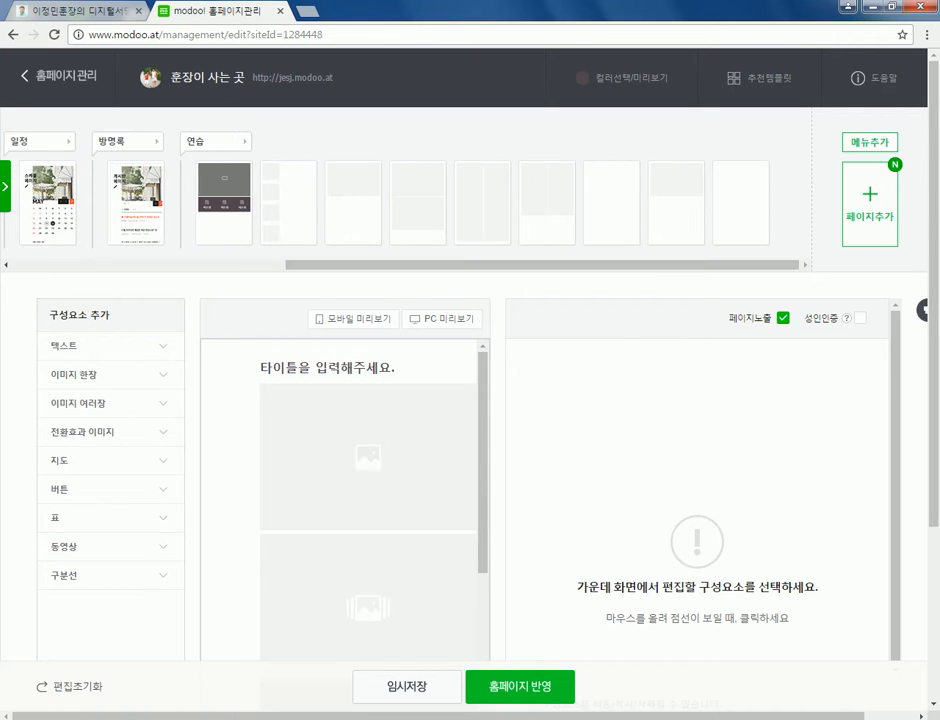
left_click(224, 200)
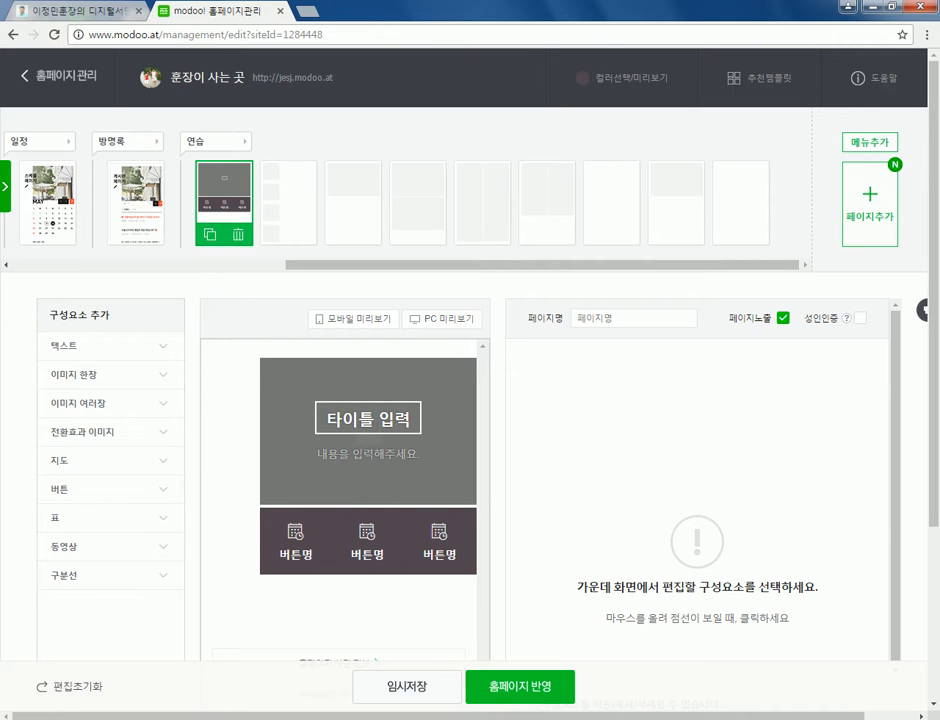
left_click(288, 200)
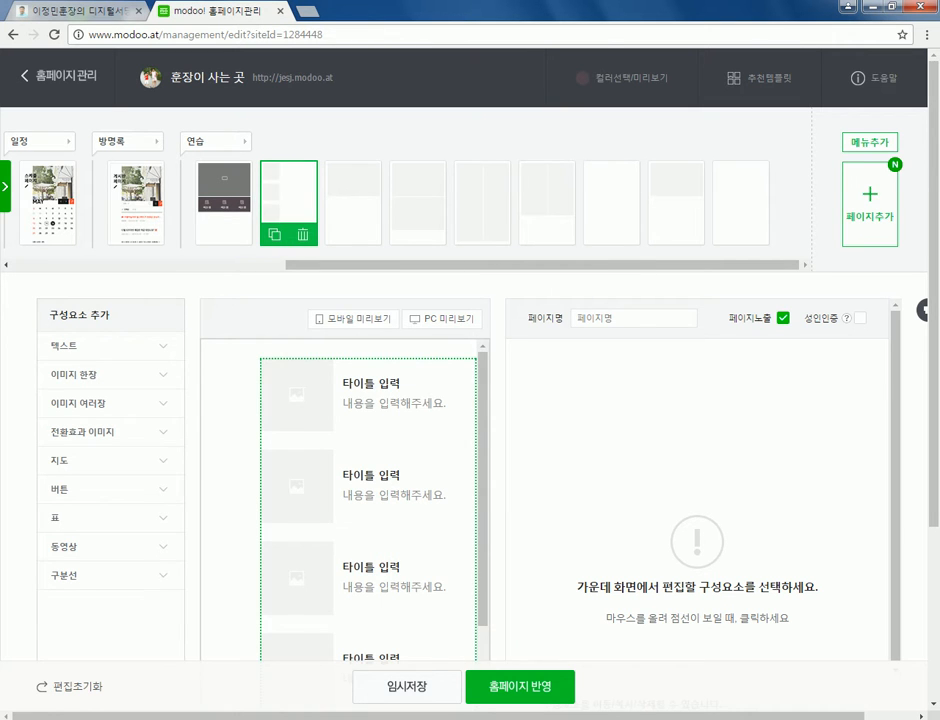
left_click(224, 195)
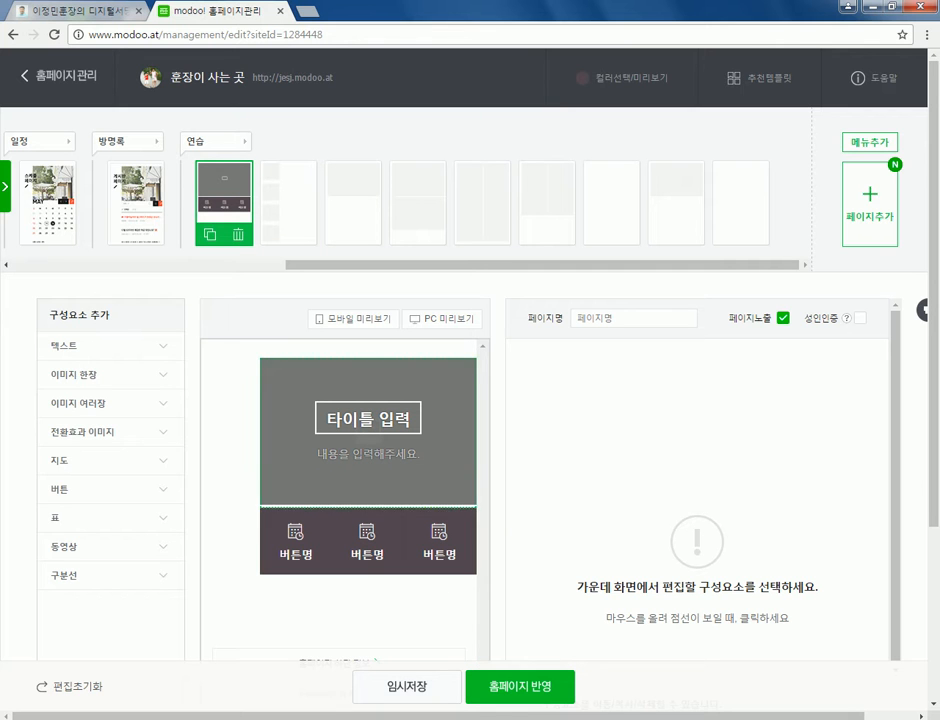
left_click(353, 195)
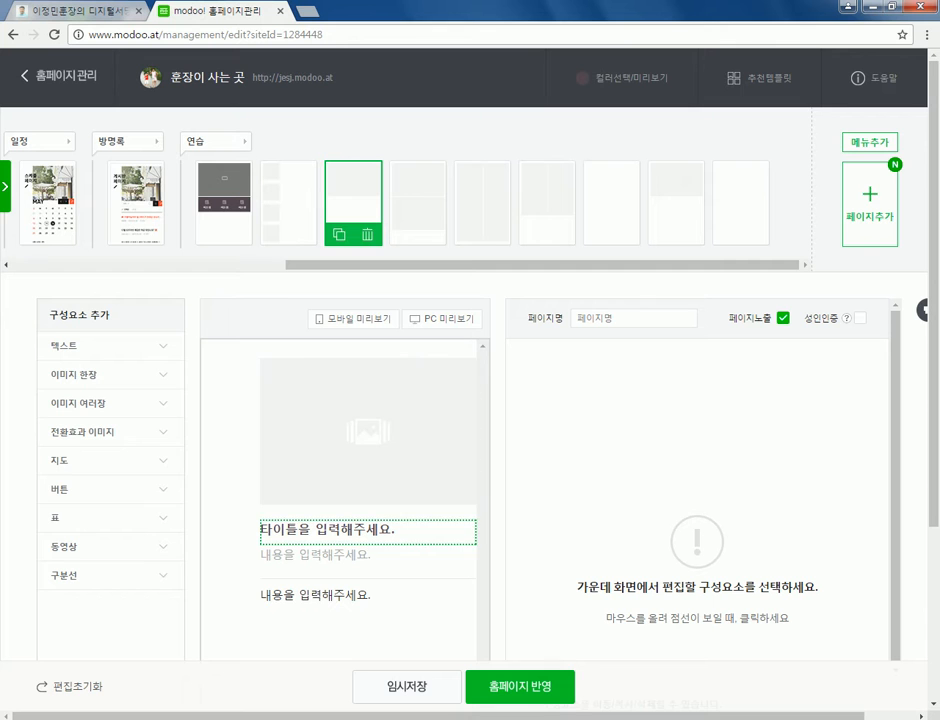
left_click(224, 195)
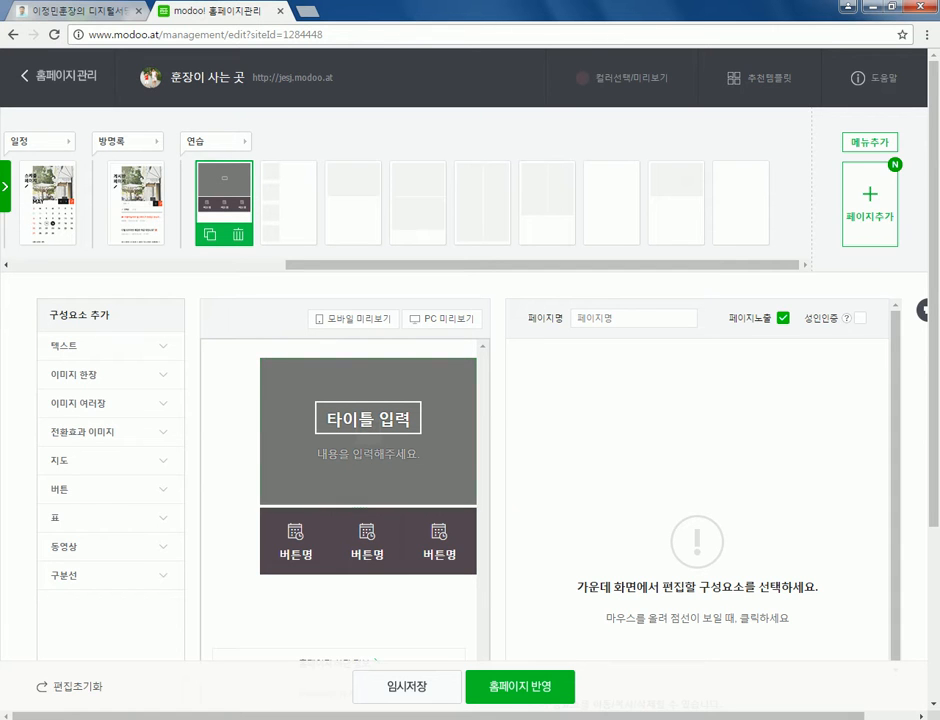
- Select the title image block and enter the site owner's title ending in 사는 곳
left_click(368, 440)
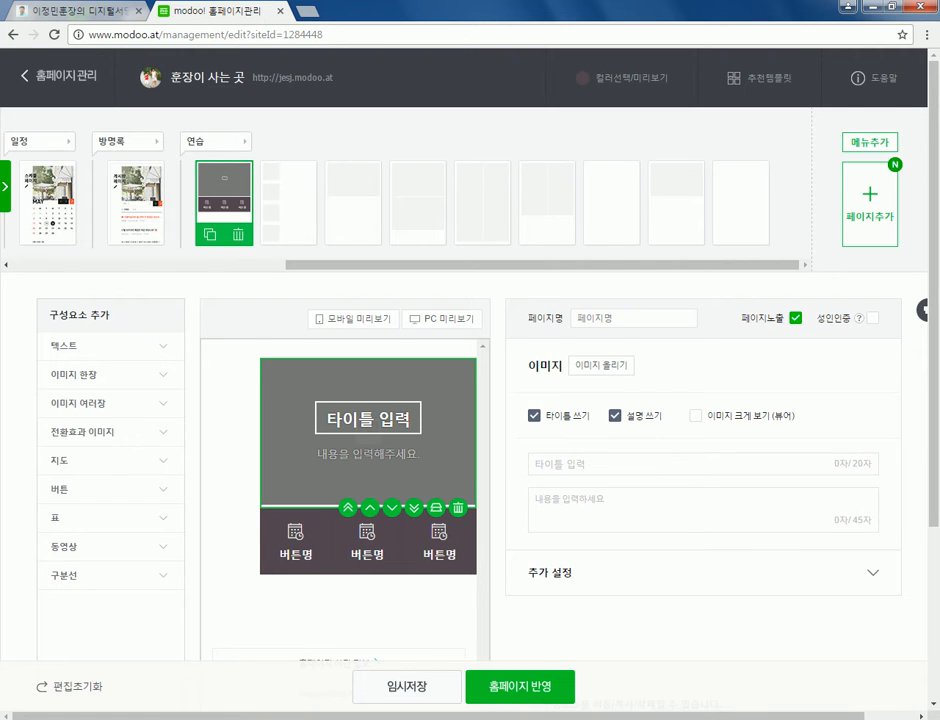
scroll(470, 400, "down", 1)
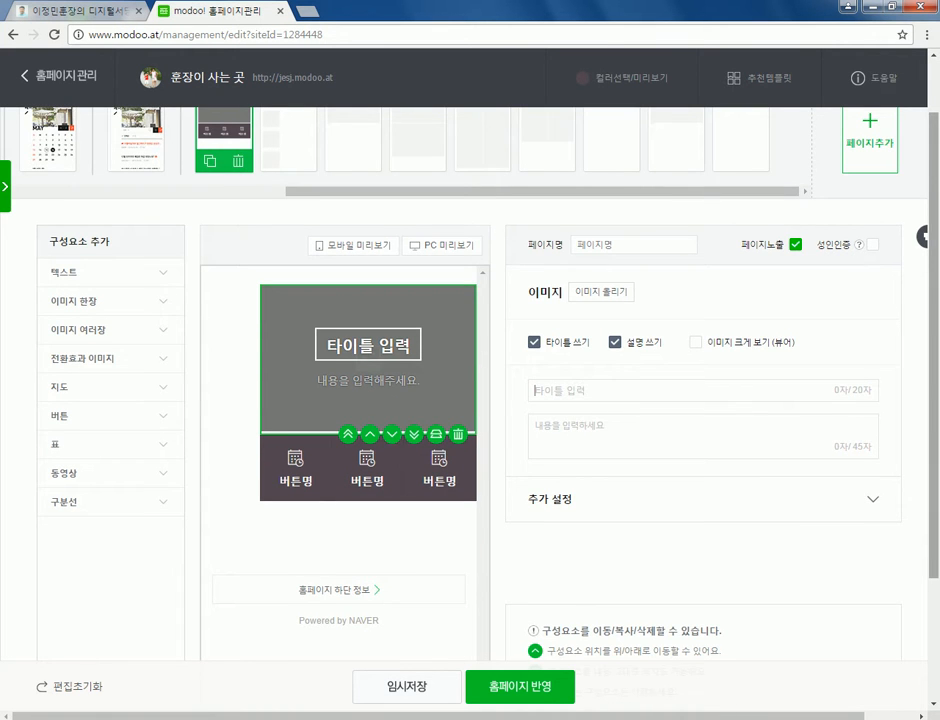
key("BackSpace")
key("BackSpace")
key("BackSpace")
key("BackSpace")
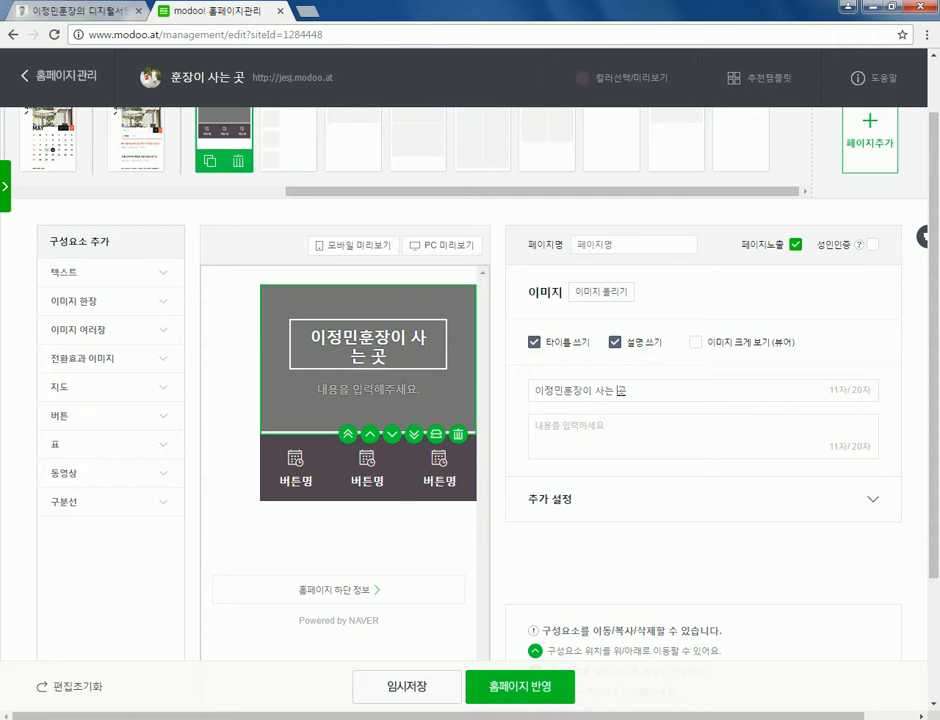
key("BackSpace")
key("BackSpace")
key("ctrl+a")
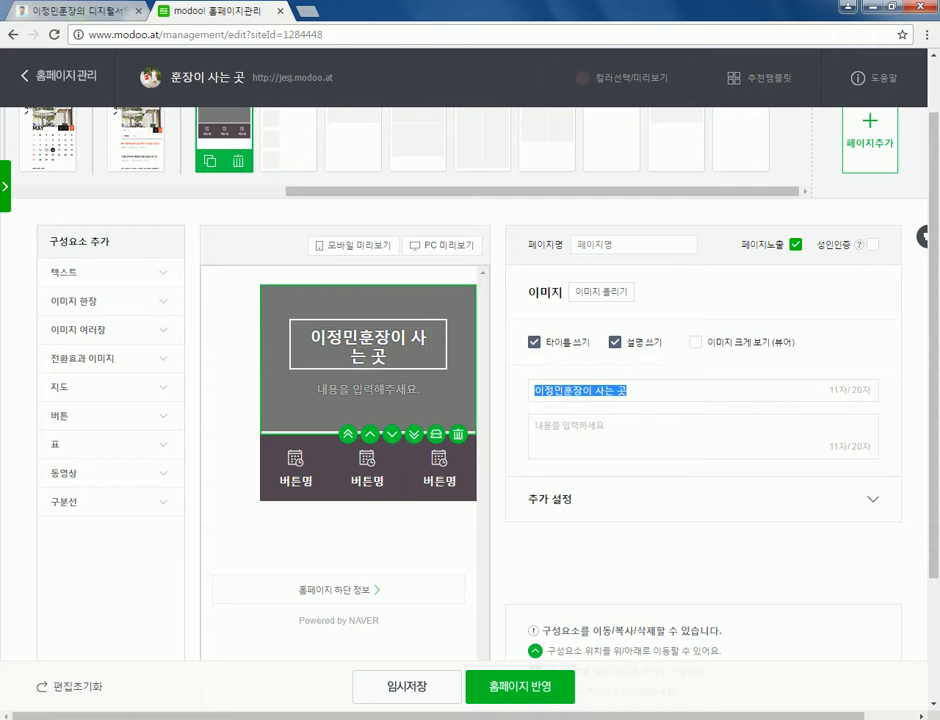
left_click(434, 287)
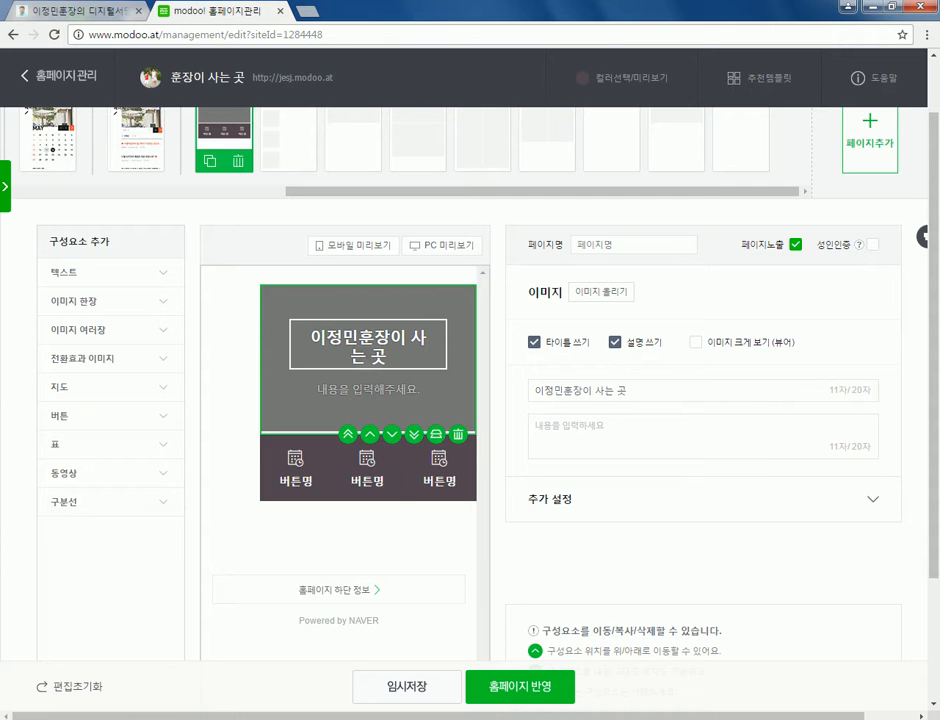
- Write the description 우리 가족이 모여 사는 곳입니다 without a trailing period
left_click(532, 425)
type("우리 가족")
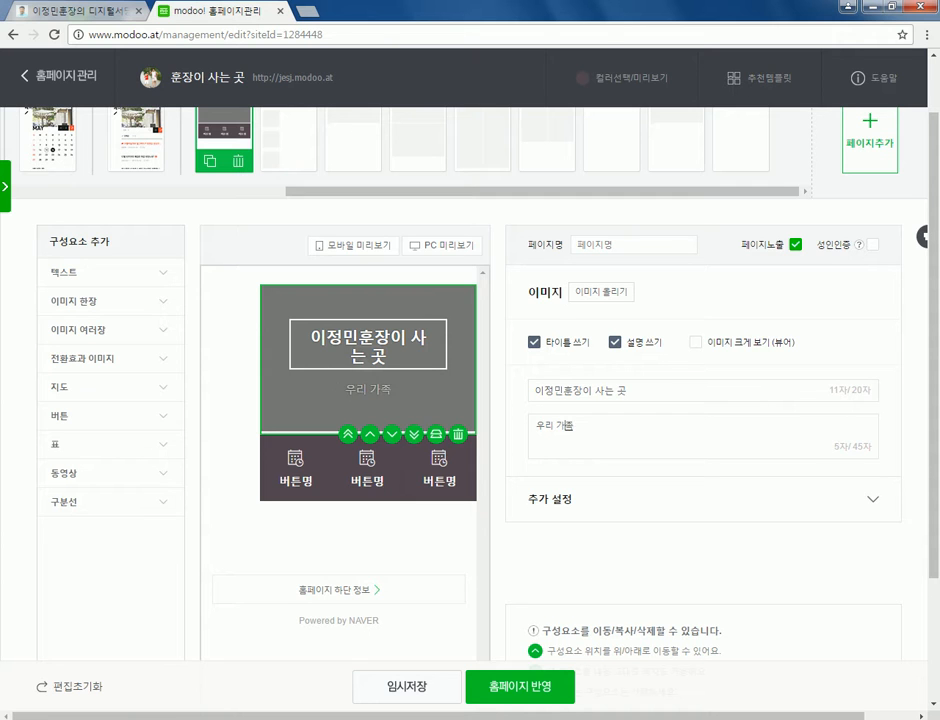
type("이 모여 사는 곳")
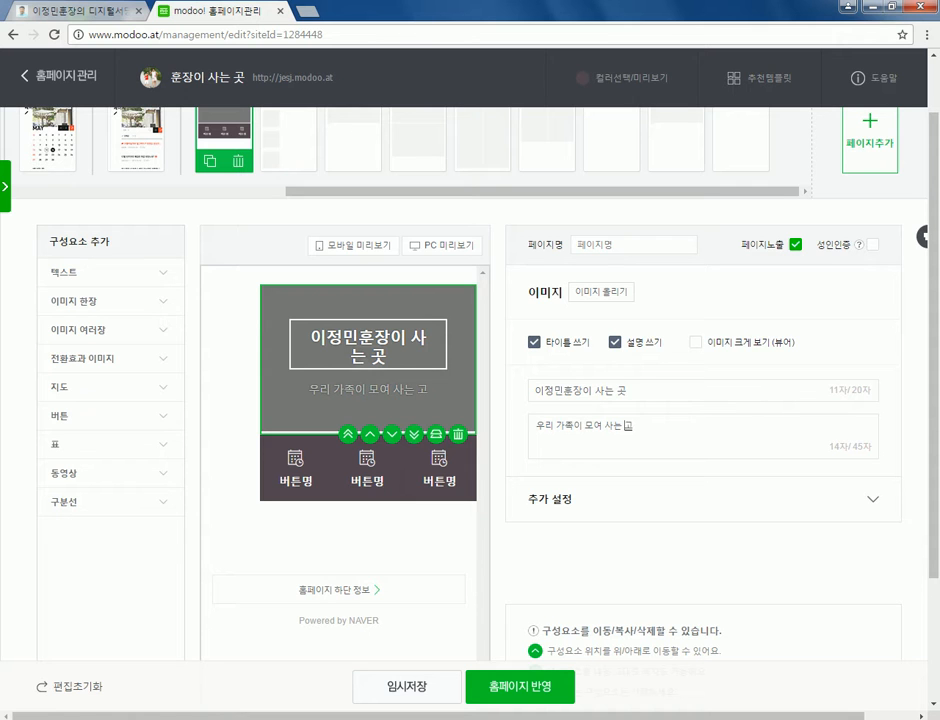
type("이ㅂ니")
key("BackSpace")
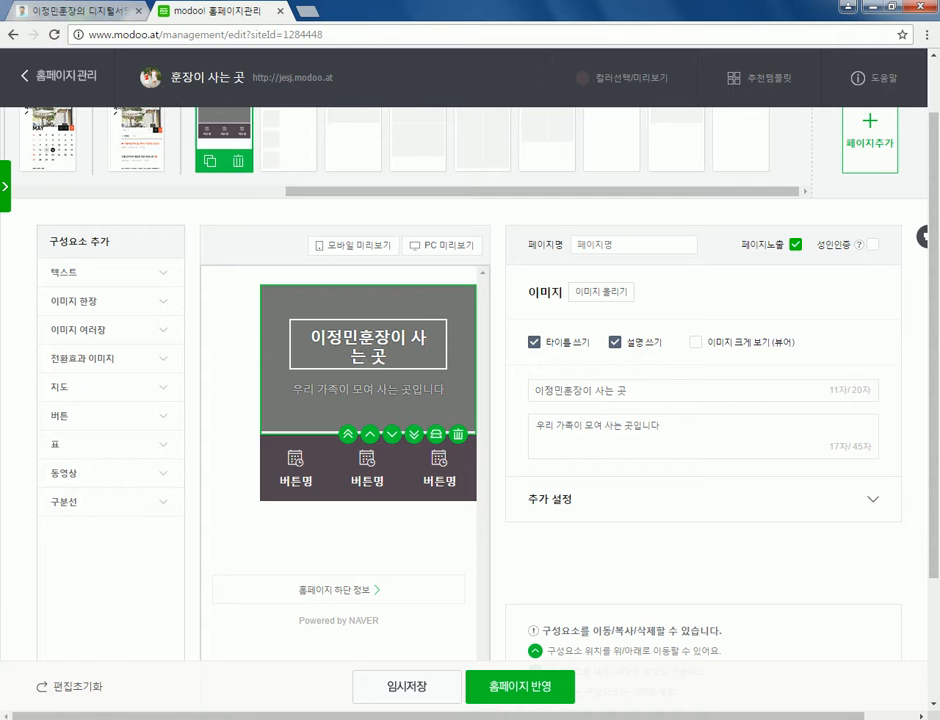
- In the additional settings, keep the title small and set its border to 사용 안함
left_click(873, 499)
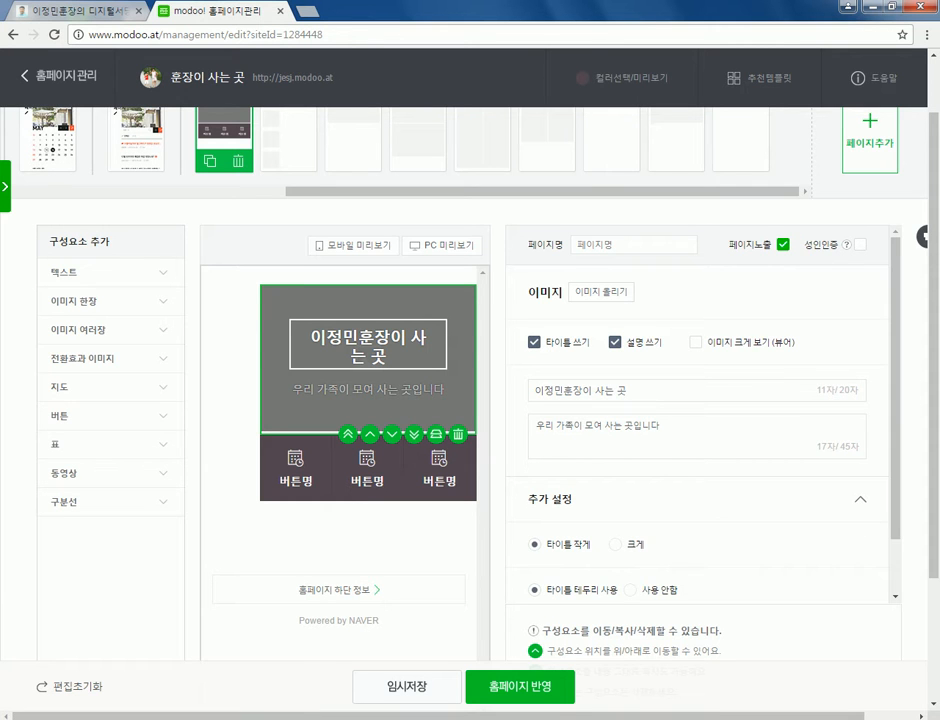
left_click(616, 544)
left_click(534, 544)
left_click(630, 589)
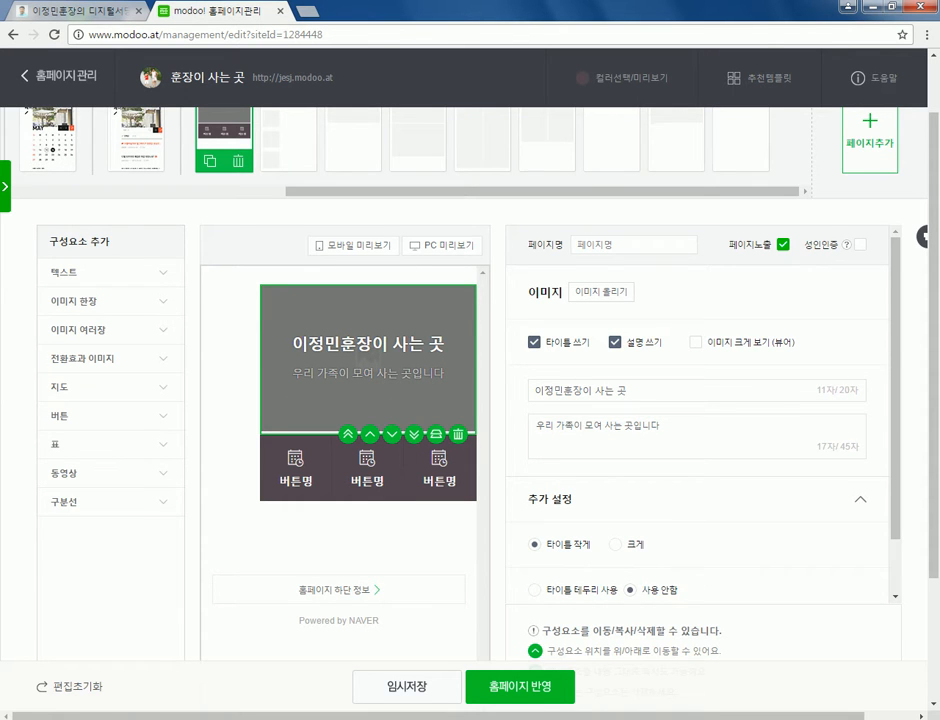
left_click(534, 589)
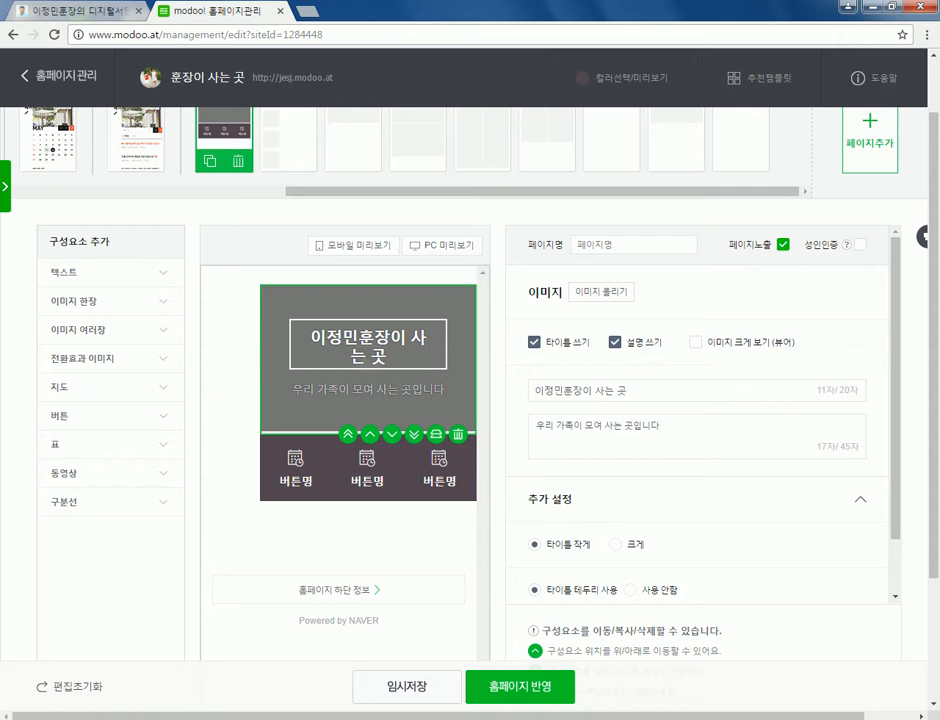
left_click(630, 589)
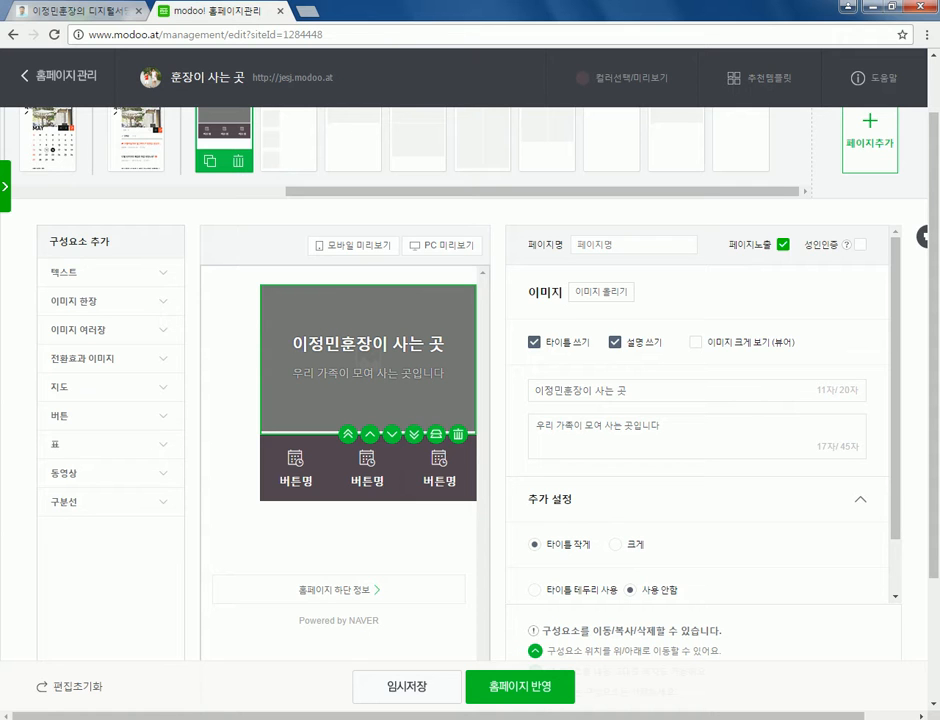
- Drag the image's 밝기 slider to near maximum
scroll(697, 420, "down", 1)
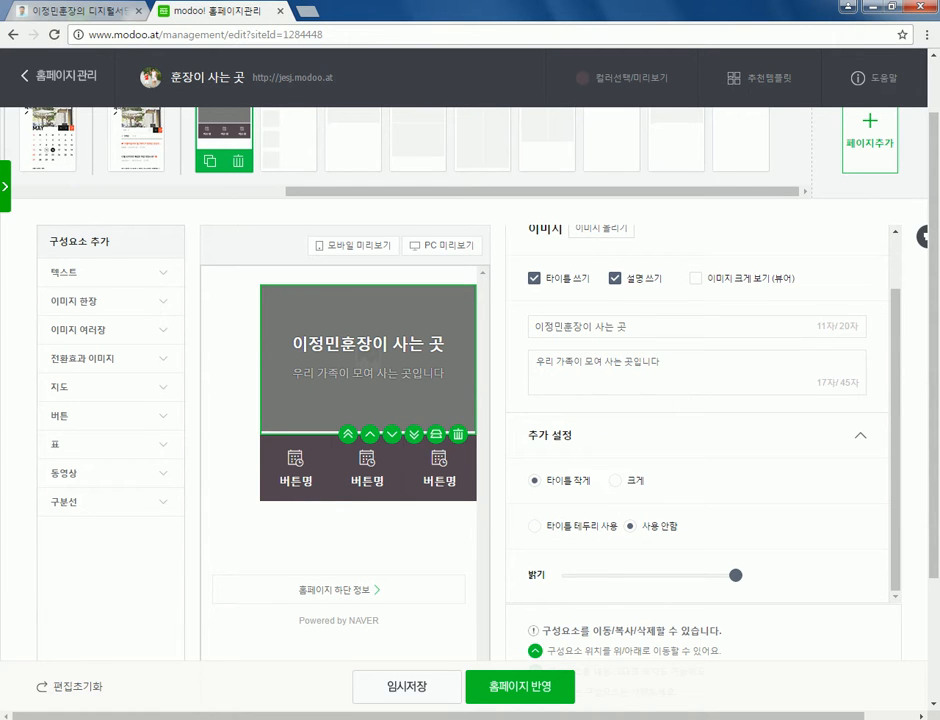
scroll(470, 400, "down", 2)
mouse_move(735, 405)
left_mouse_down()
mouse_move(604, 405)
mouse_move(726, 405)
left_mouse_up()
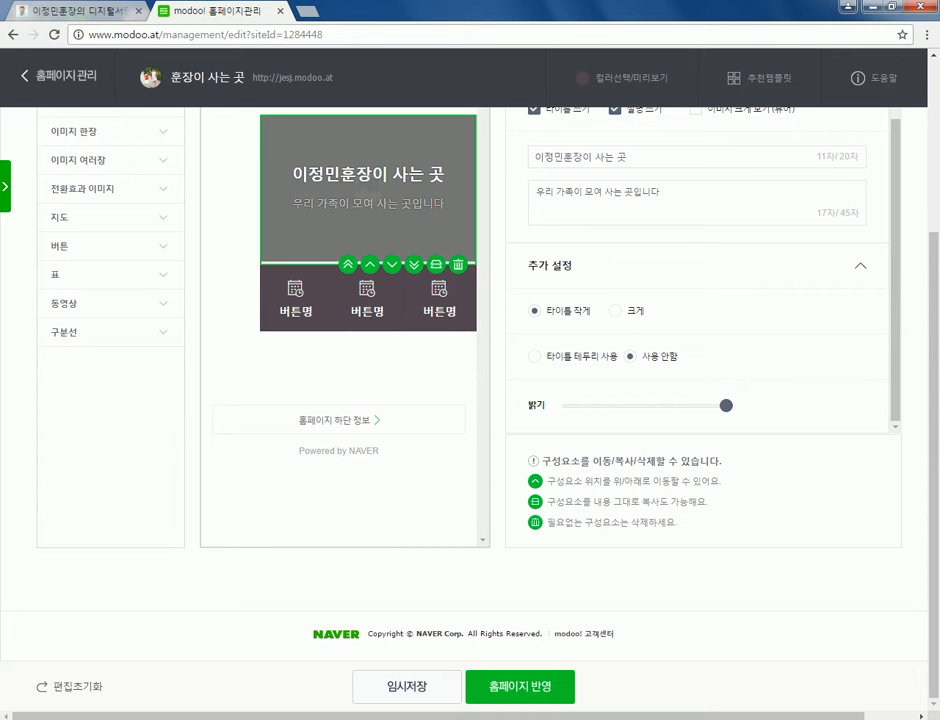
scroll(697, 300, "up", 5)
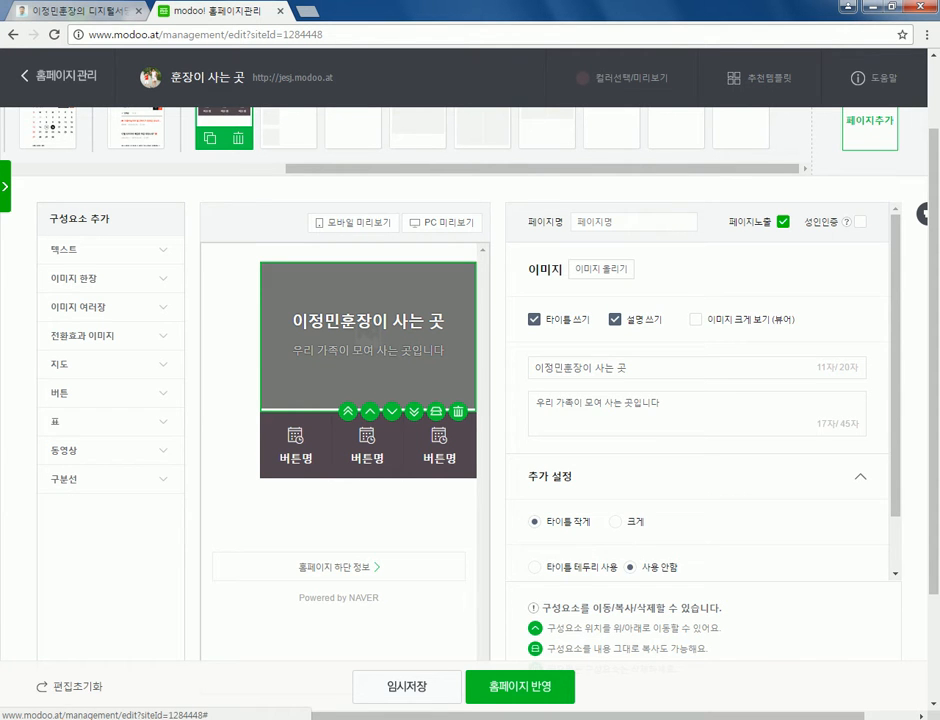
- Open the image uploader and browse Z:\강의자료\사진 before cancelling the file picker
left_click(600, 269)
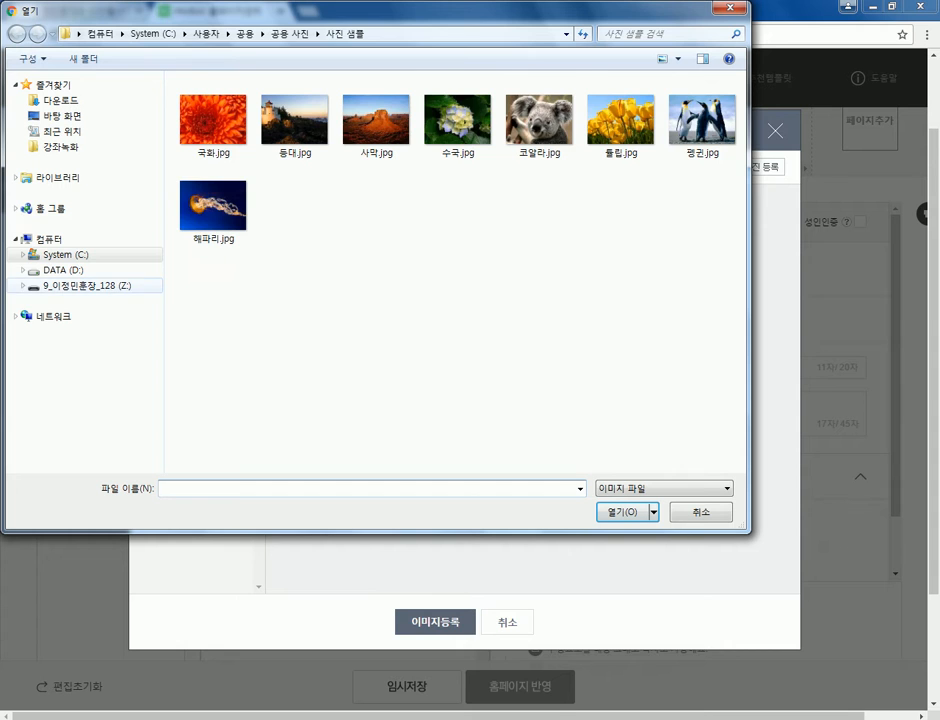
left_click(85, 285)
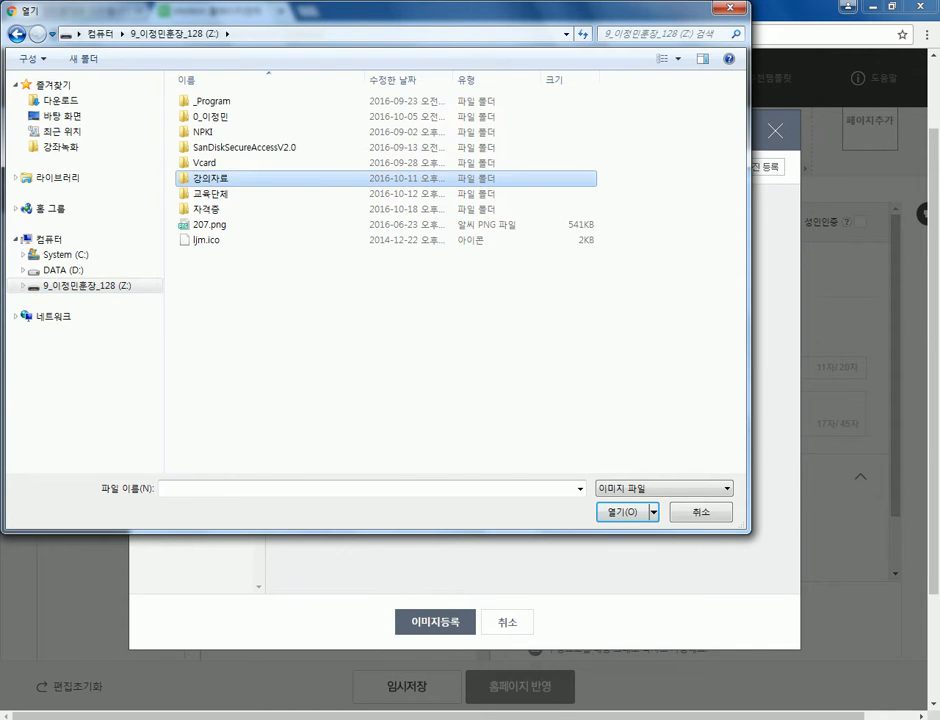
double_click(212, 178)
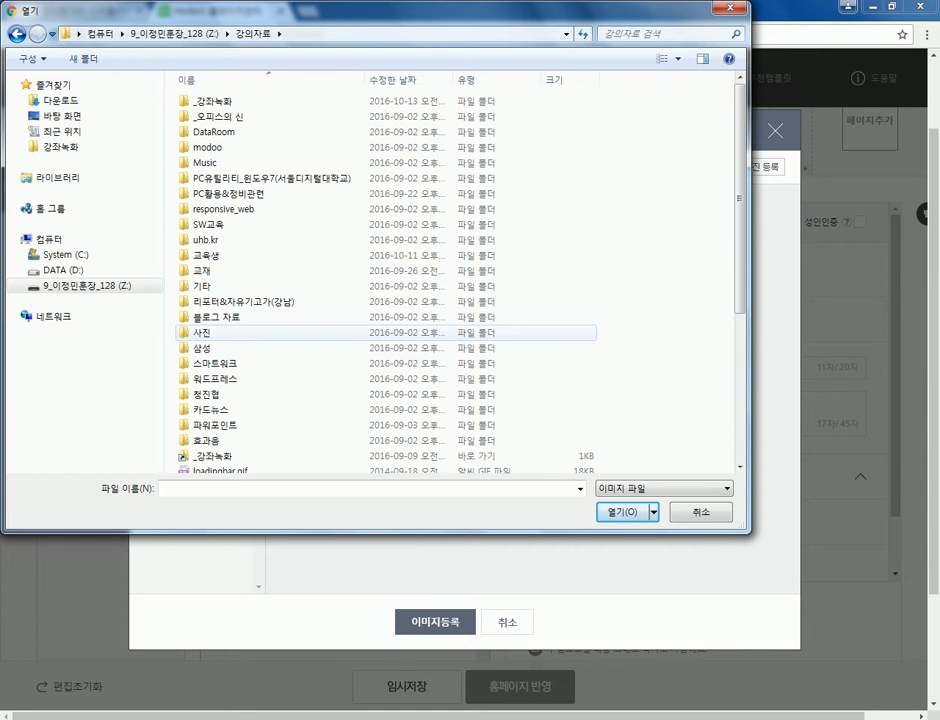
double_click(202, 332)
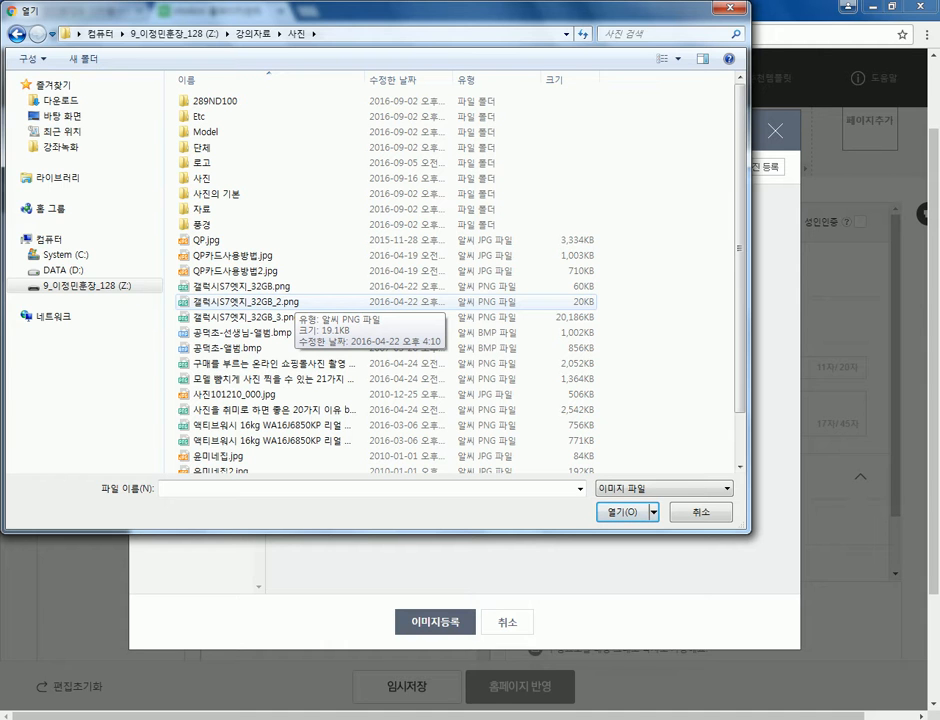
key("Escape")
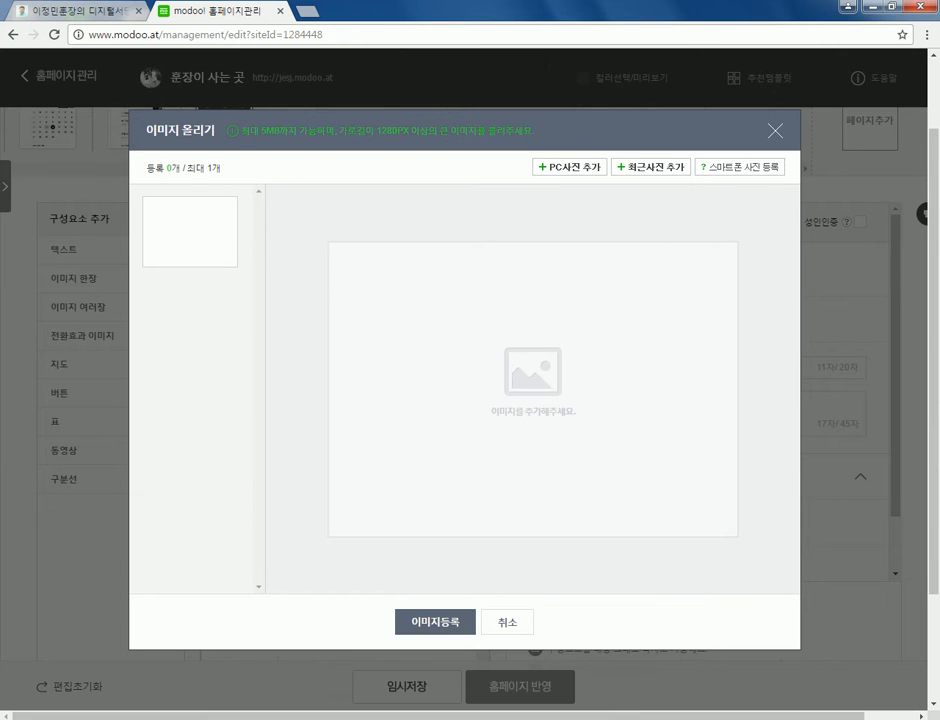
- Upload 혼장.jpg from Z:\강의자료\사진\사진 and register it in the image block
left_click(569, 167)
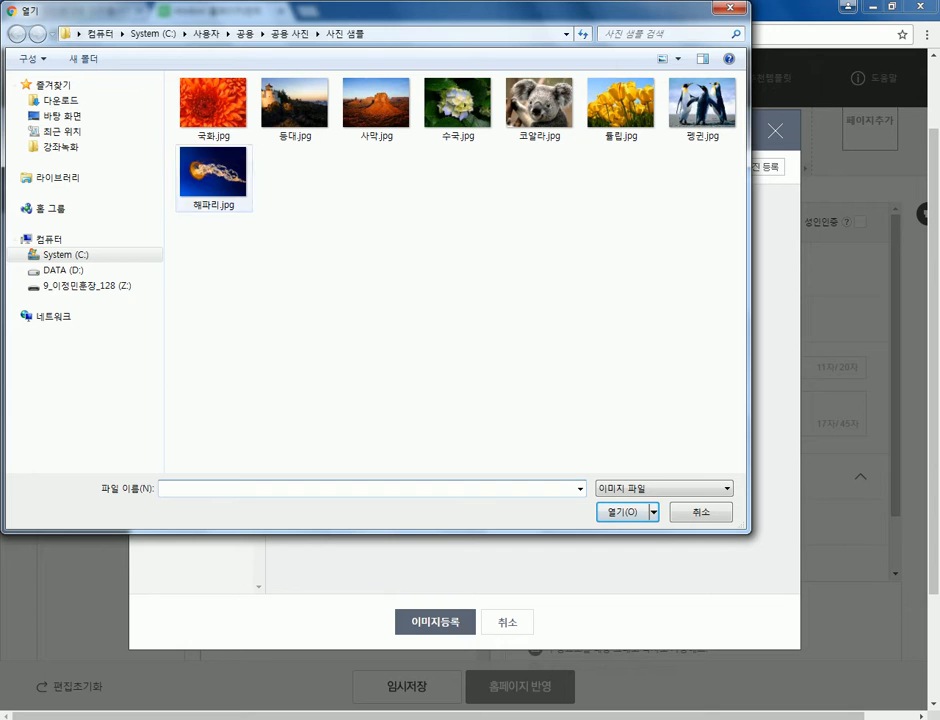
left_click(85, 285)
double_click(230, 178)
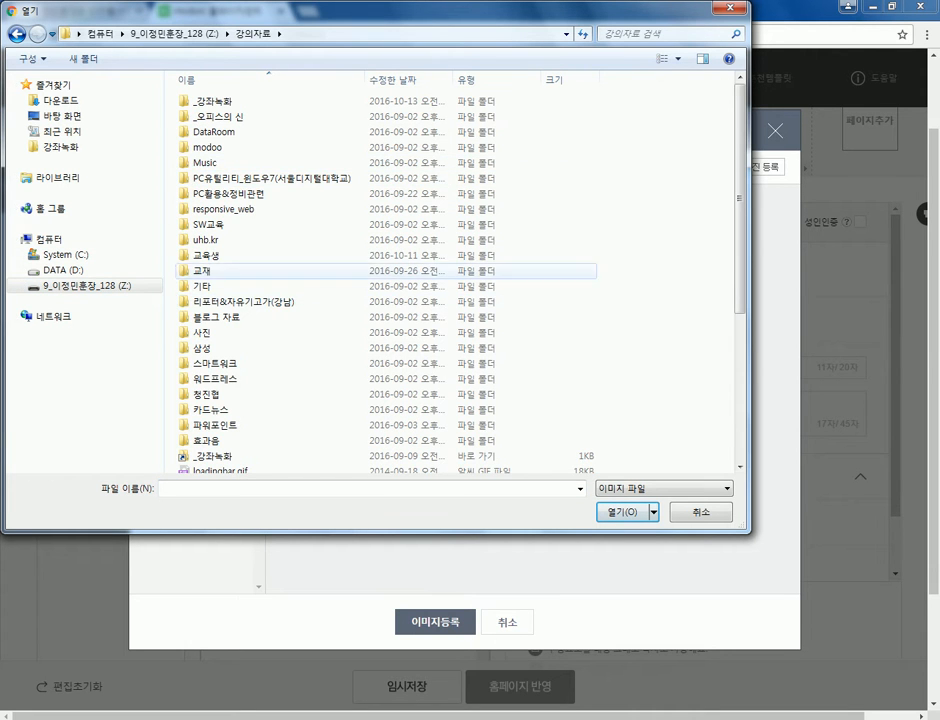
double_click(205, 332)
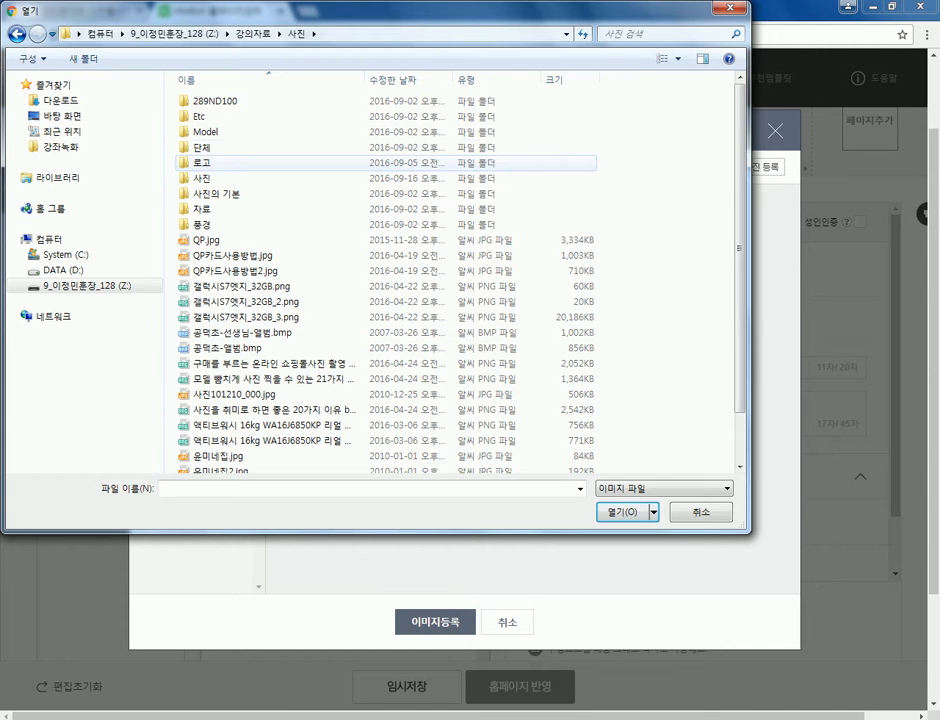
double_click(205, 178)
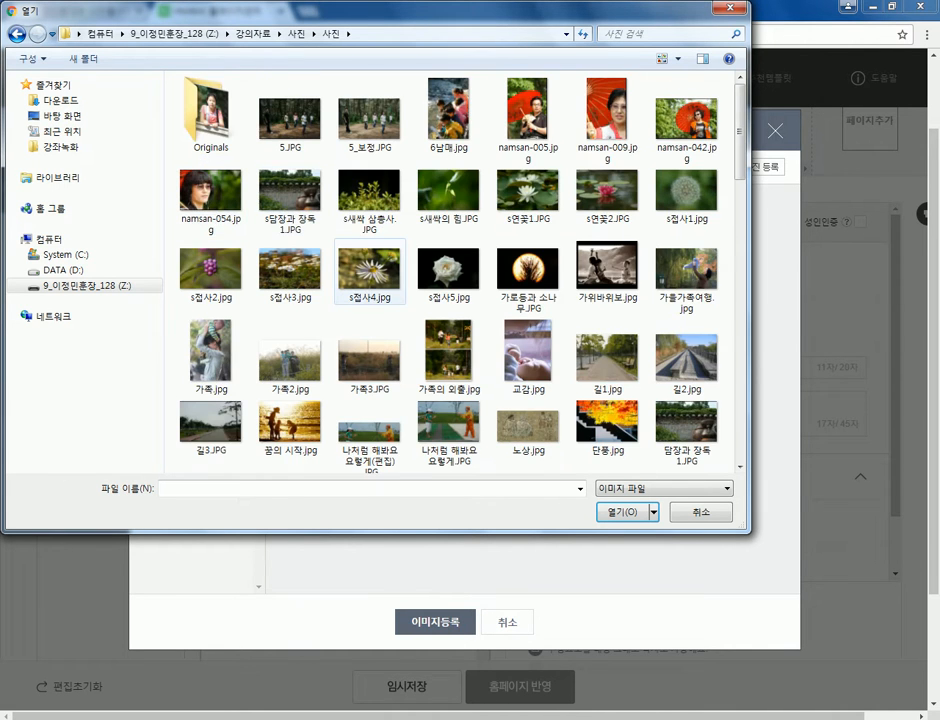
scroll(370, 280, "down", 5)
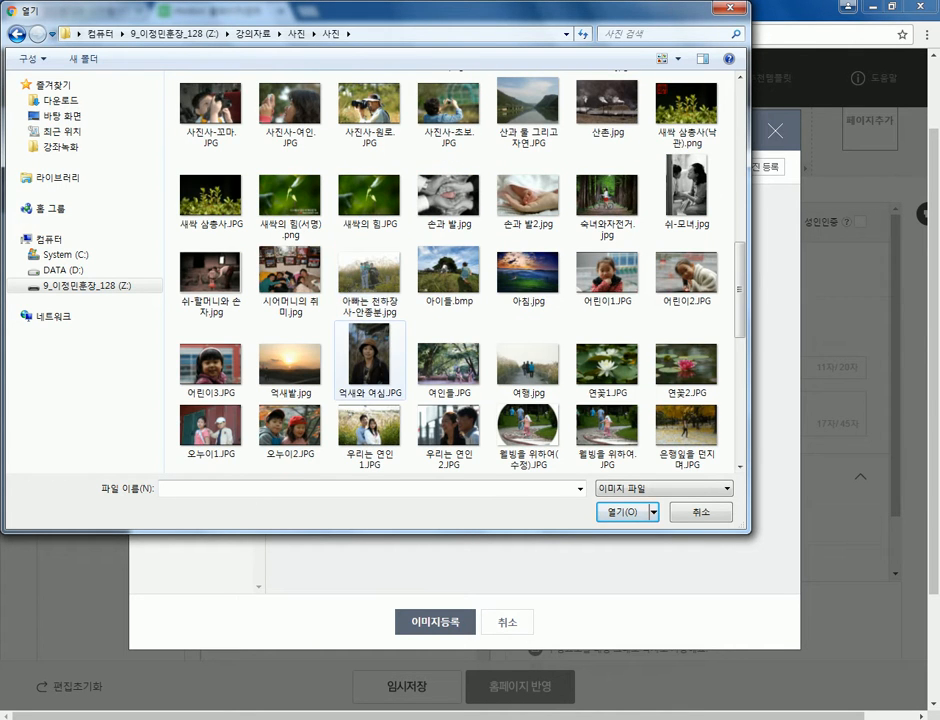
scroll(370, 360, "down", 5)
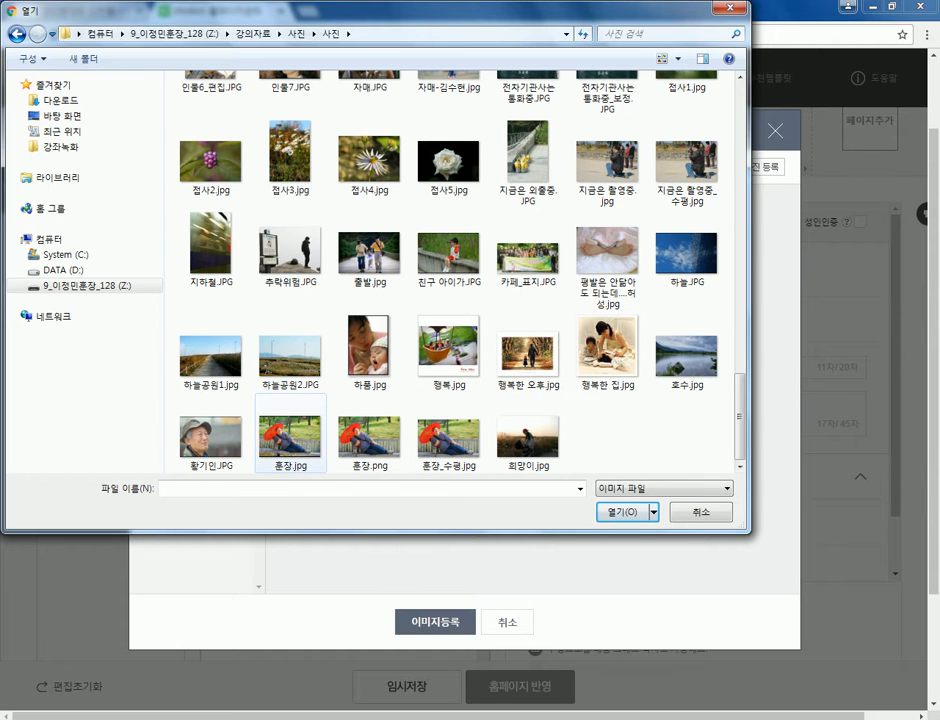
left_click(290, 432)
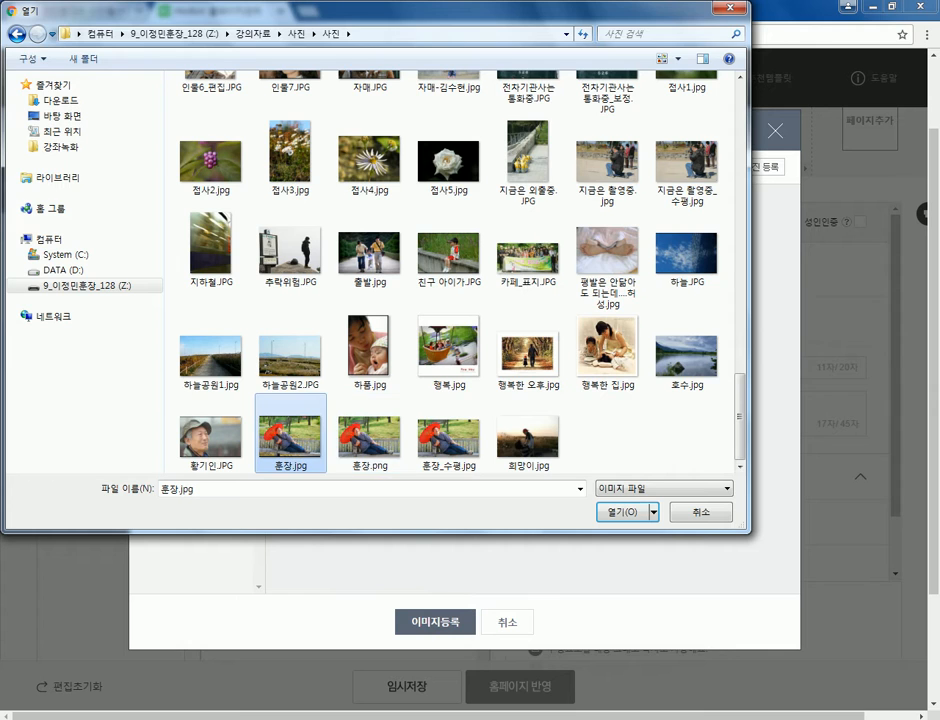
key("Return")
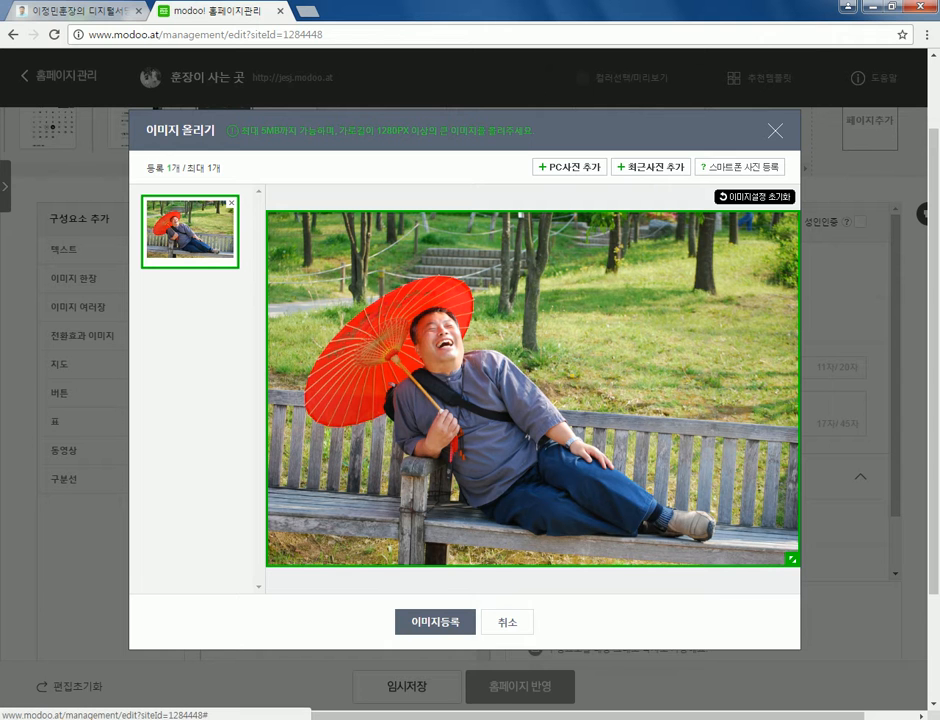
left_click(435, 622)
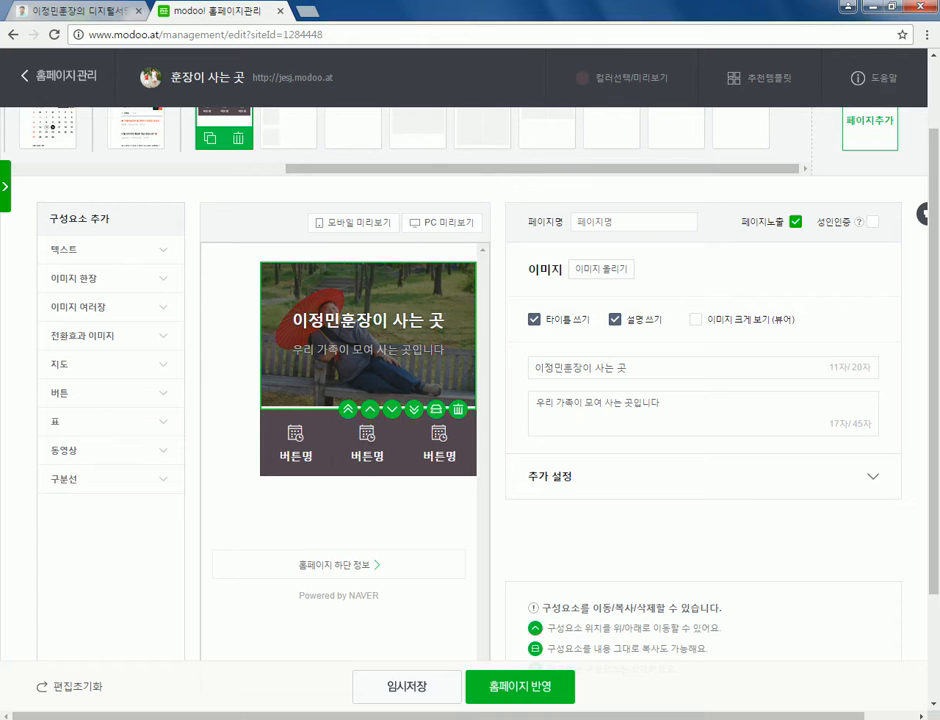
- Drag the bench photo's 밝기 slider to near its maximum
scroll(470, 400, "down", 3)
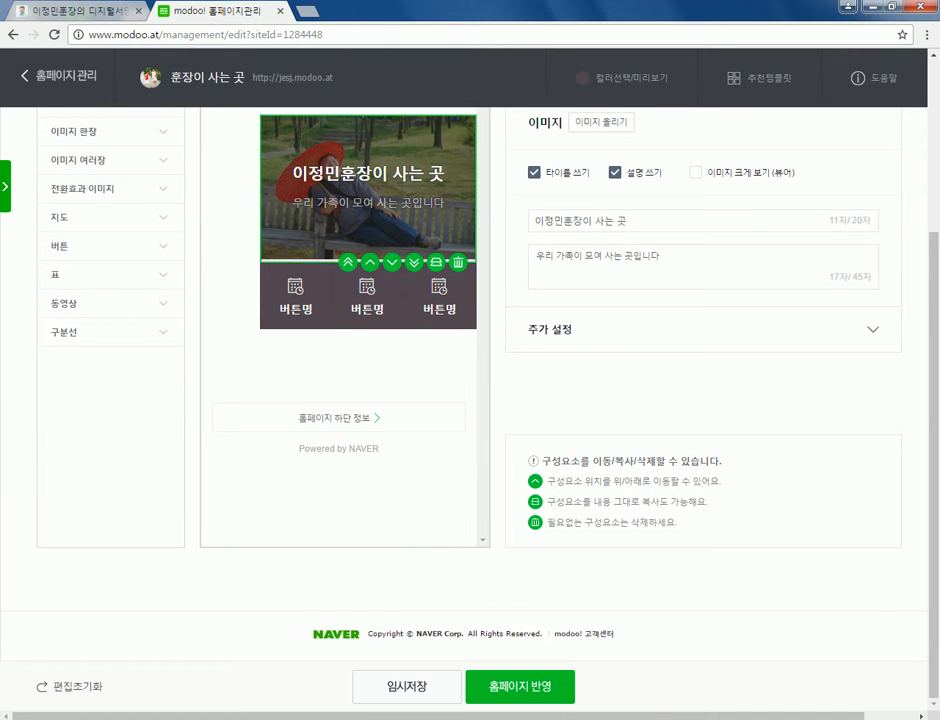
scroll(470, 380, "up", 2)
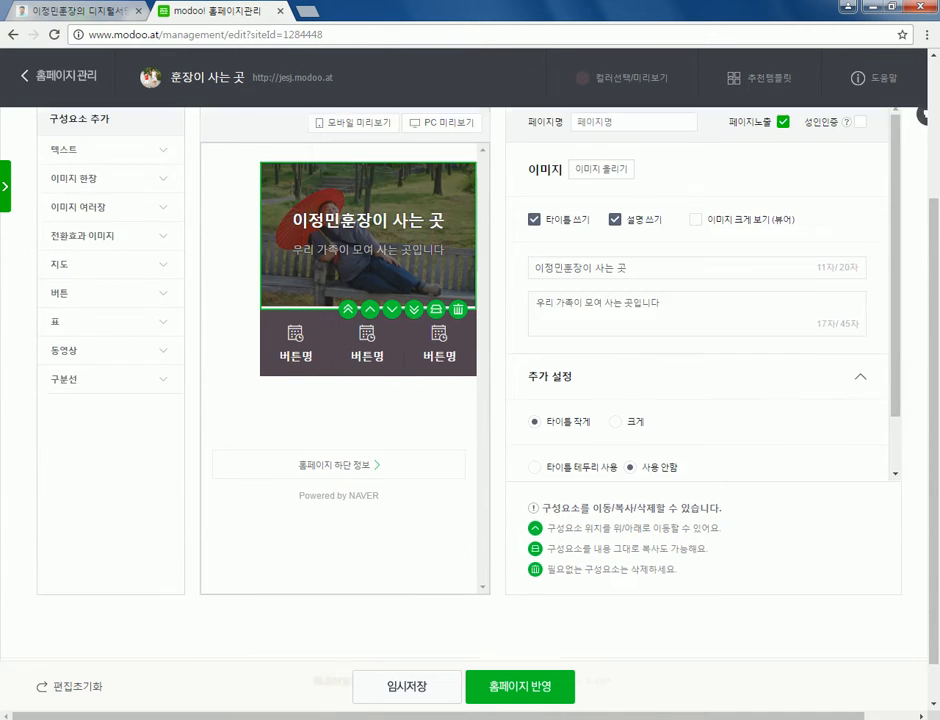
scroll(700, 320, "down", 1)
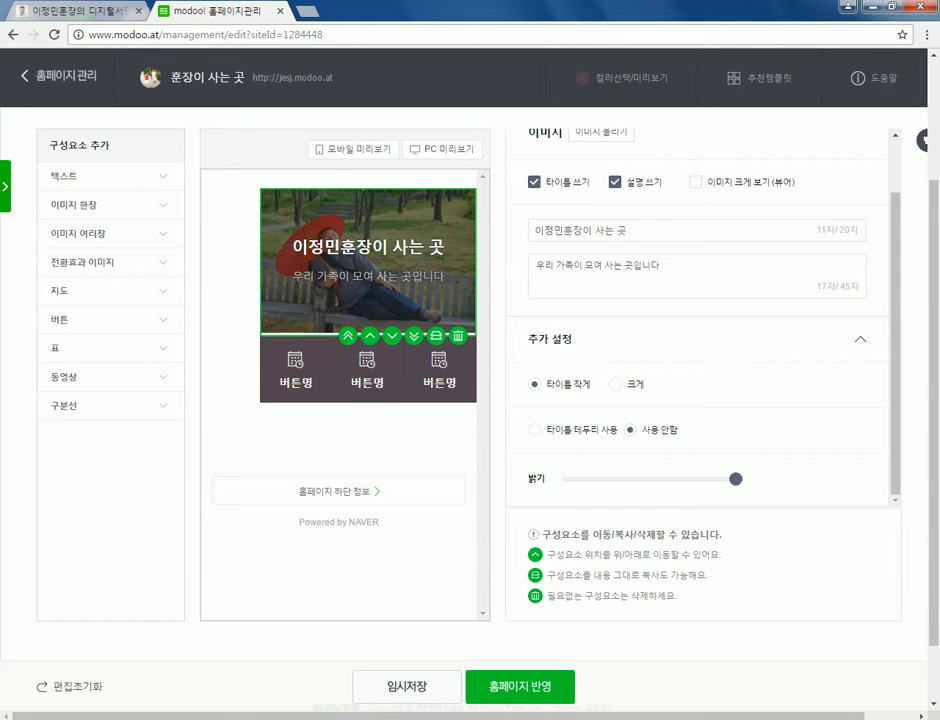
left_click_drag(569, 479, 726, 479)
scroll(700, 400, "up", 5)
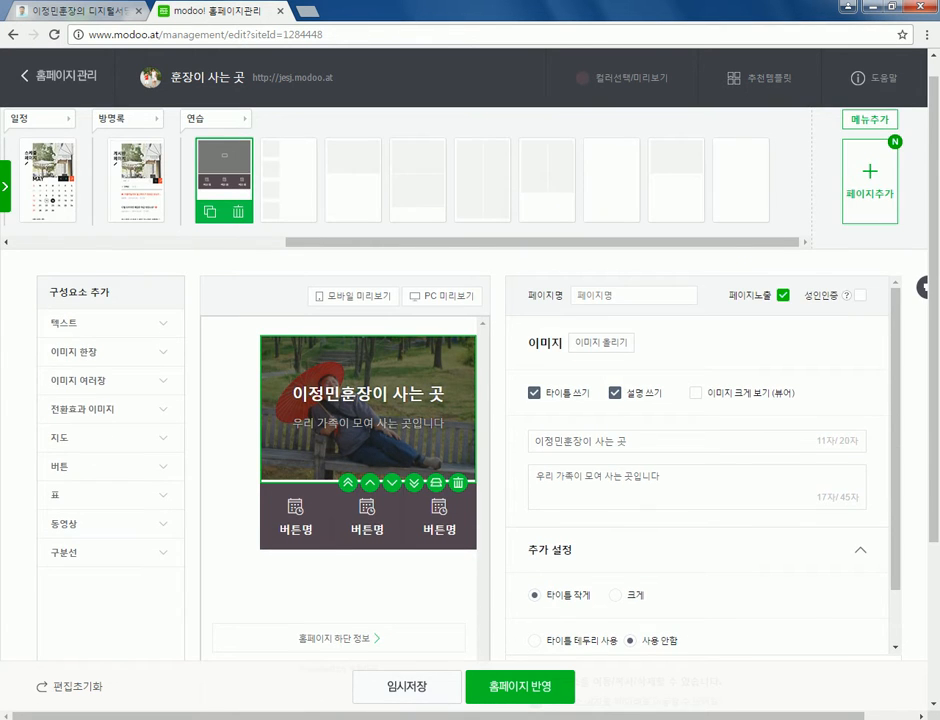
scroll(470, 400, "up", 1)
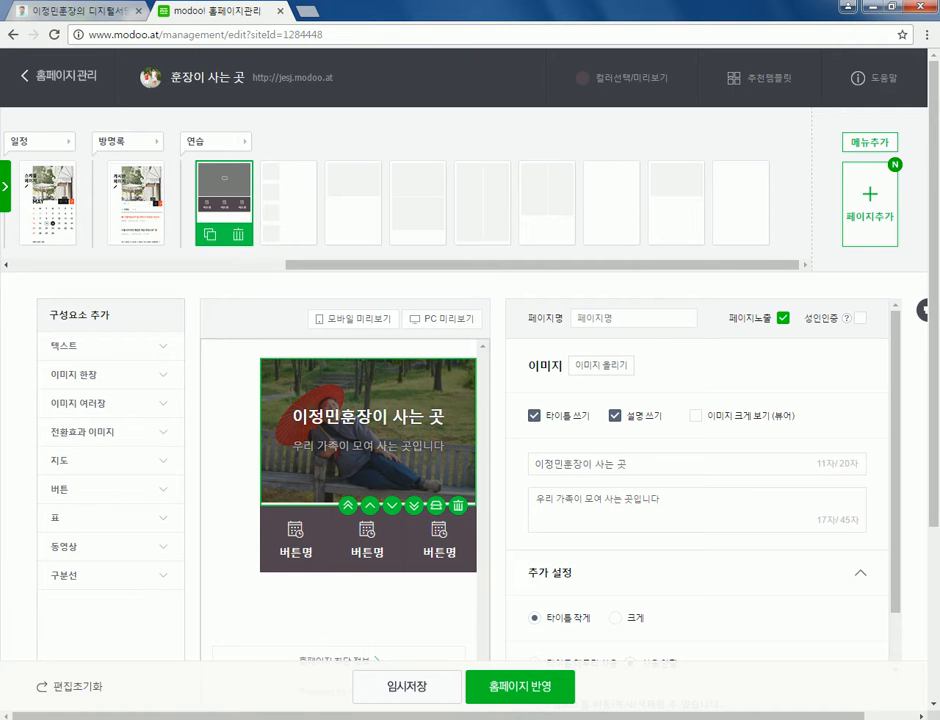
- Dismiss the add-page dialog and select the row of three buttons for editing
left_click(869, 205)
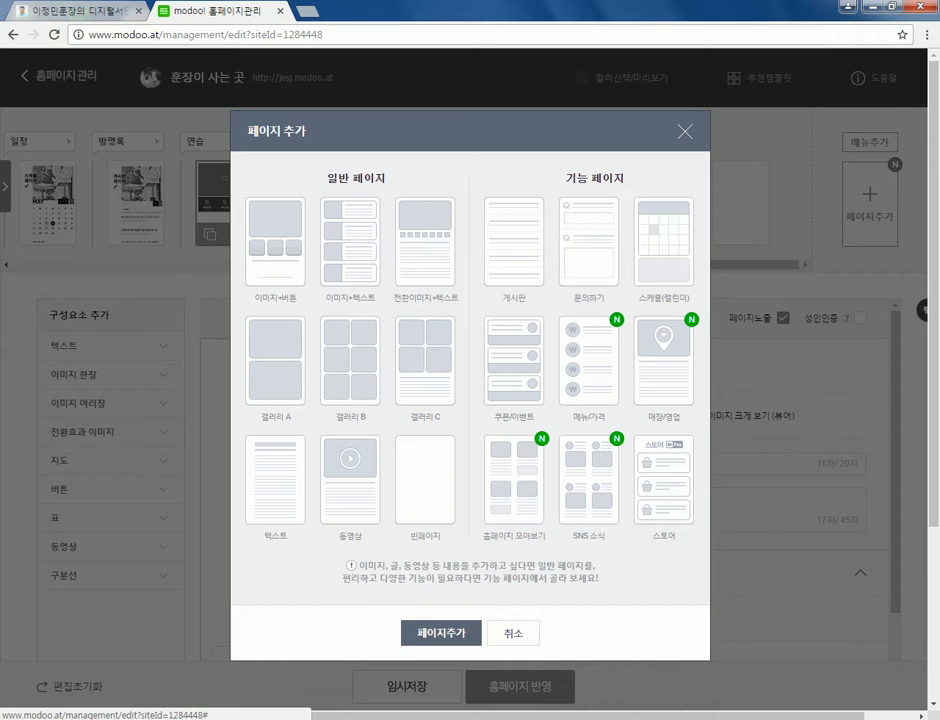
key("Escape")
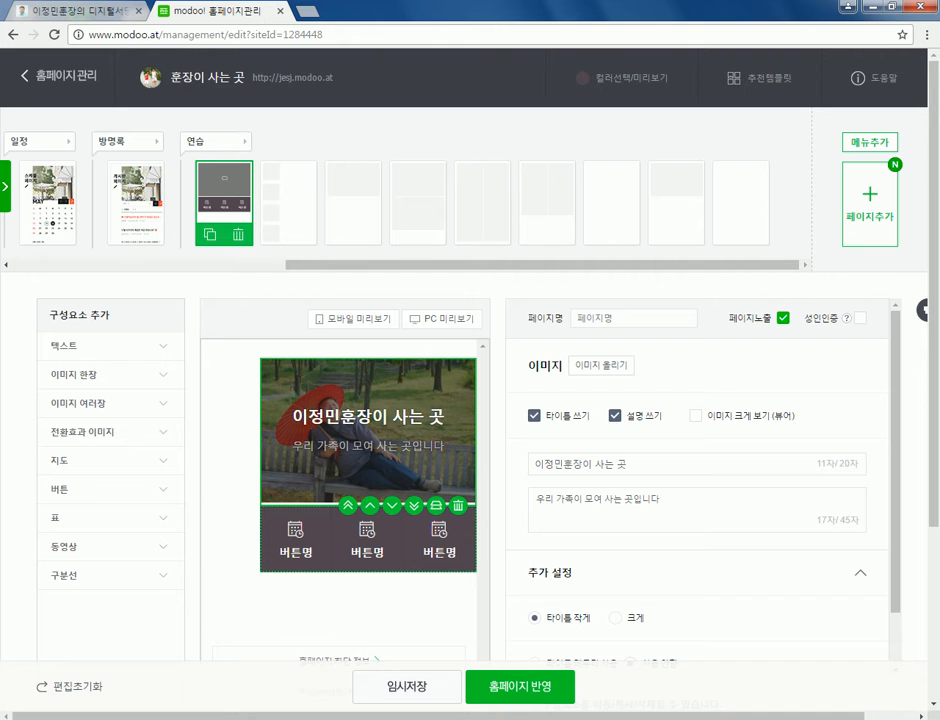
left_click(368, 540)
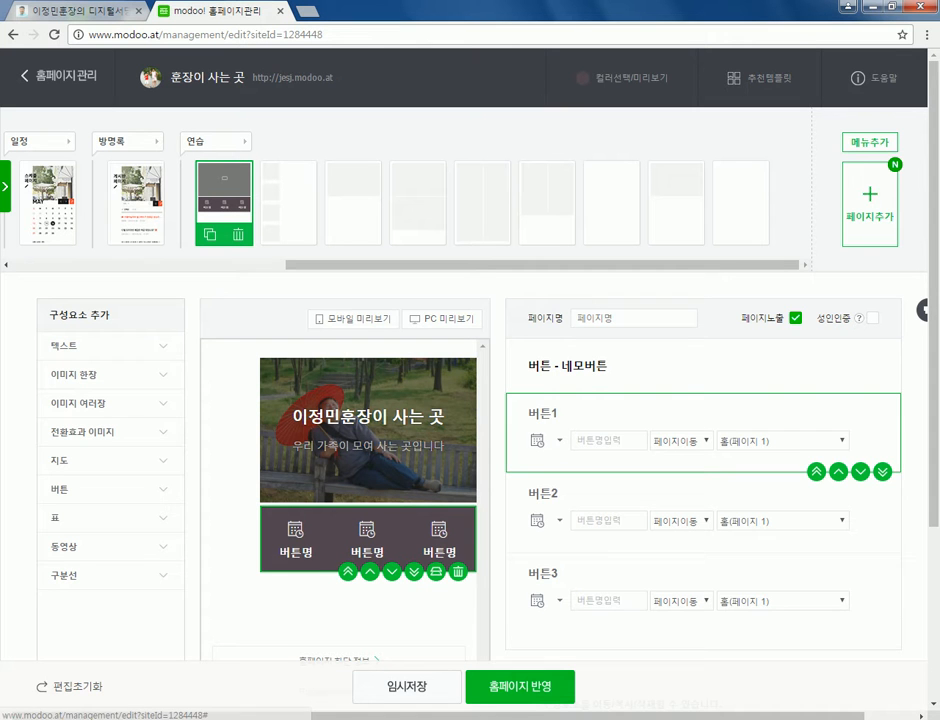
- Give button 1 the Facebook icon and the name 페이스북
left_click(545, 441)
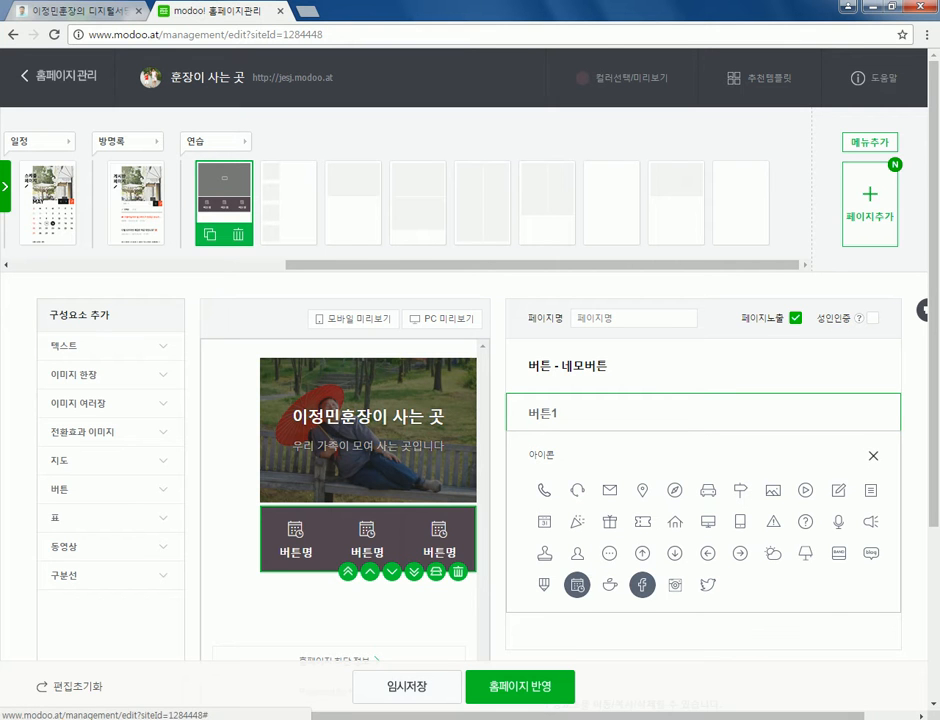
left_click(641, 584)
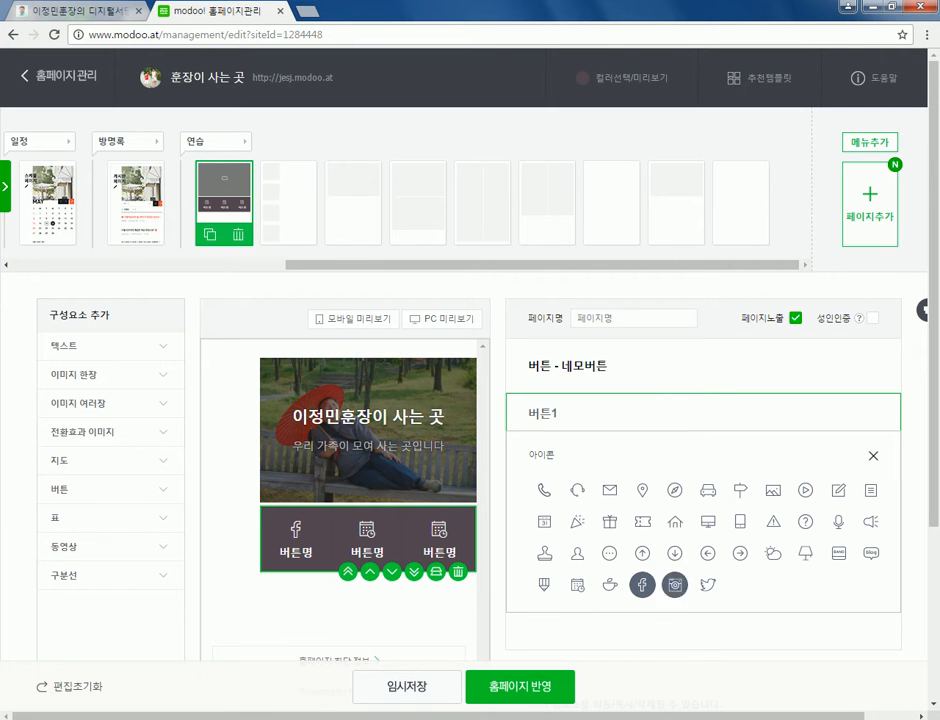
left_click(873, 455)
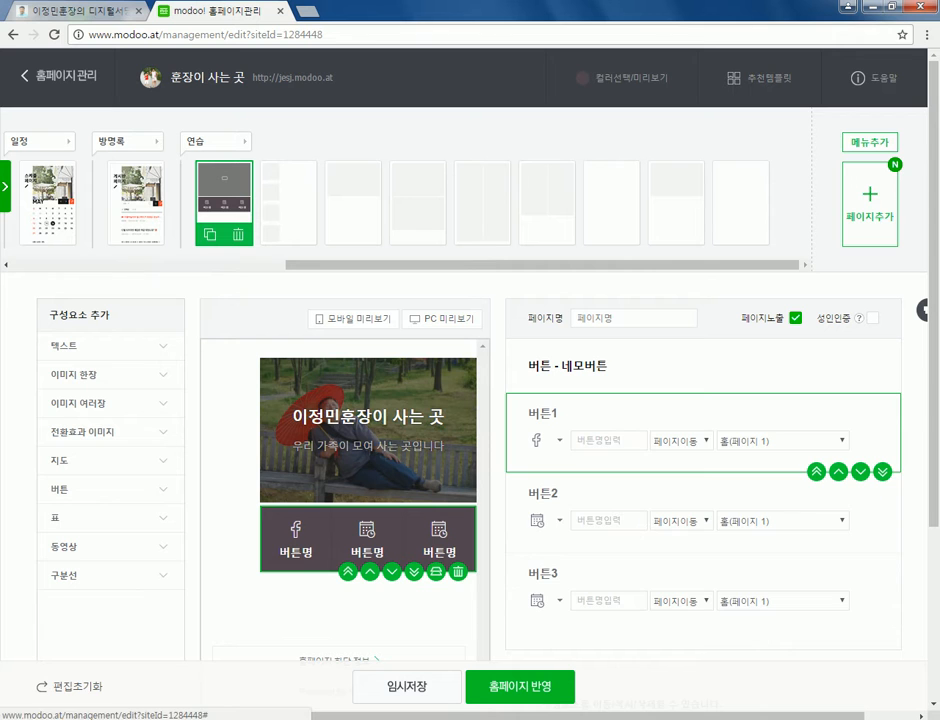
left_click(576, 440)
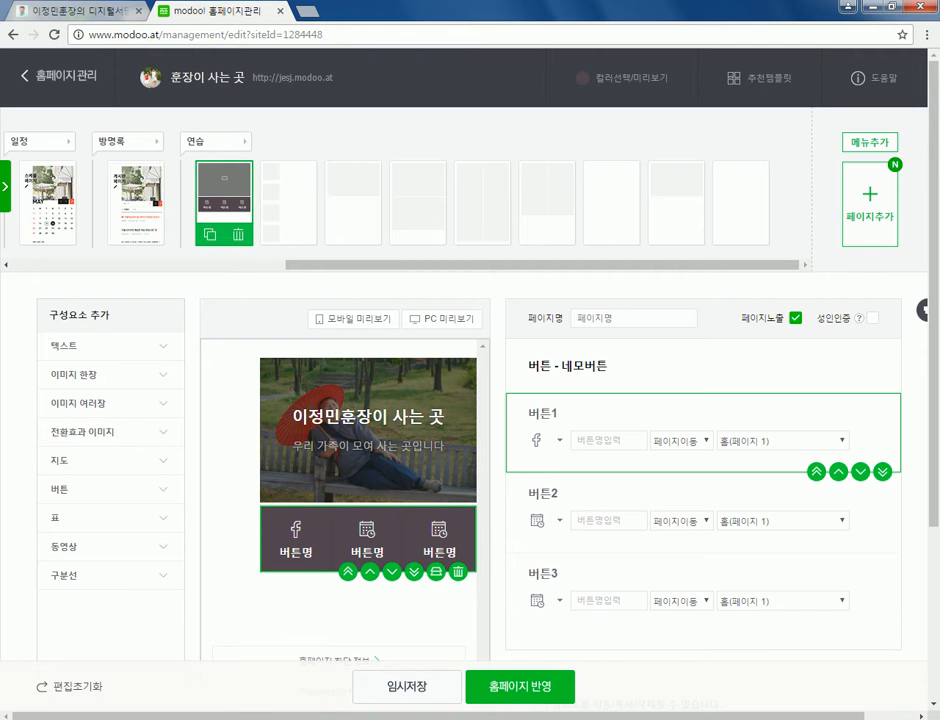
type("페잇")
type("스북")
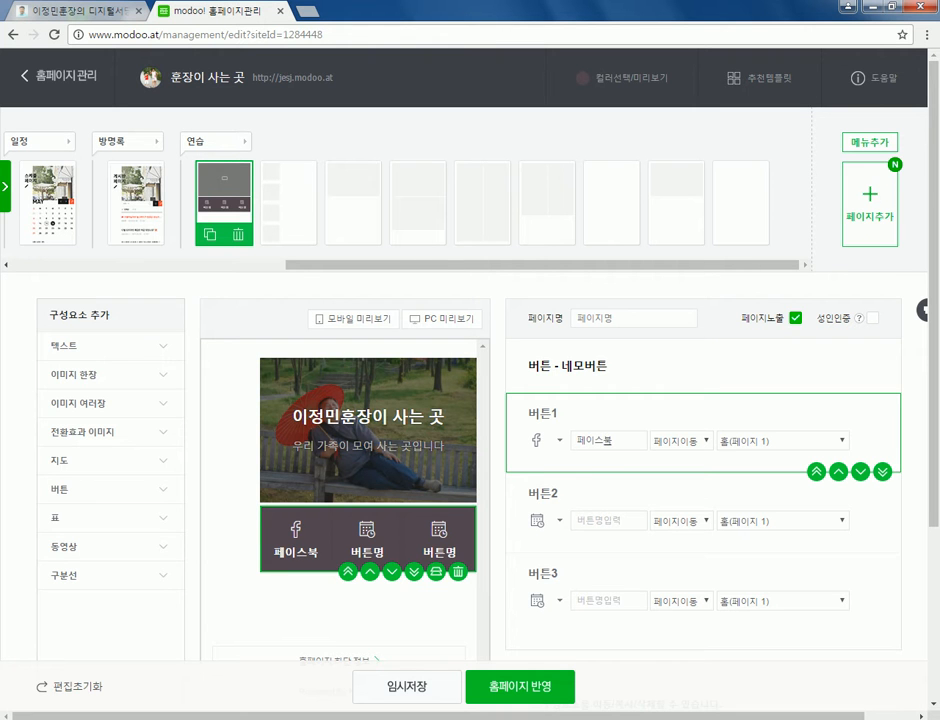
left_click(782, 440)
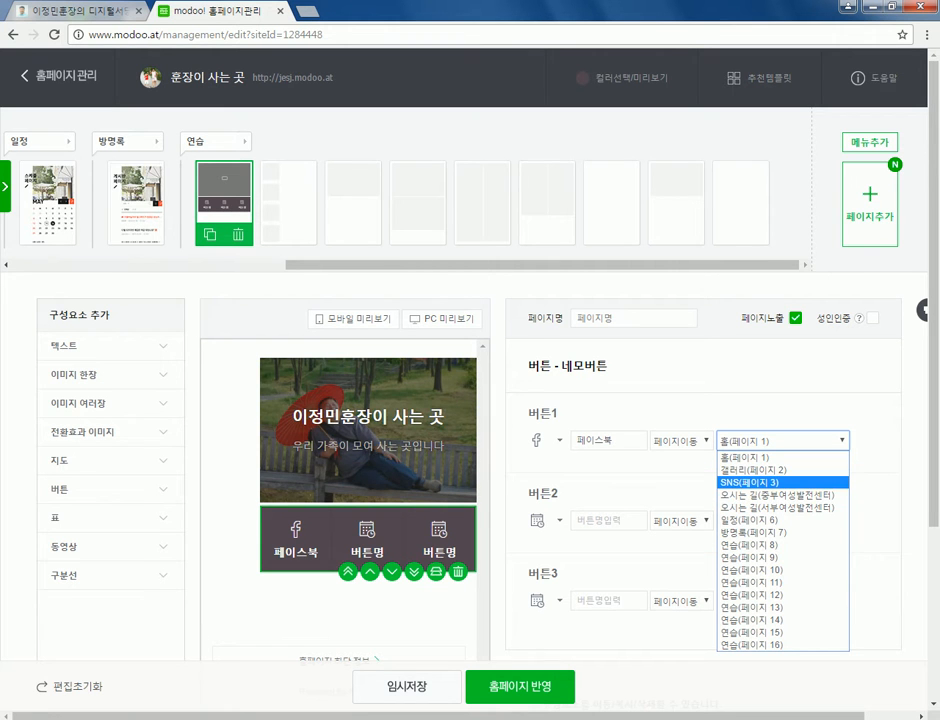
- Change button 1 from a 갤러리 page link to 외부링크, then switch to the host.new21.net directory
scroll(400, 200, "left", 5)
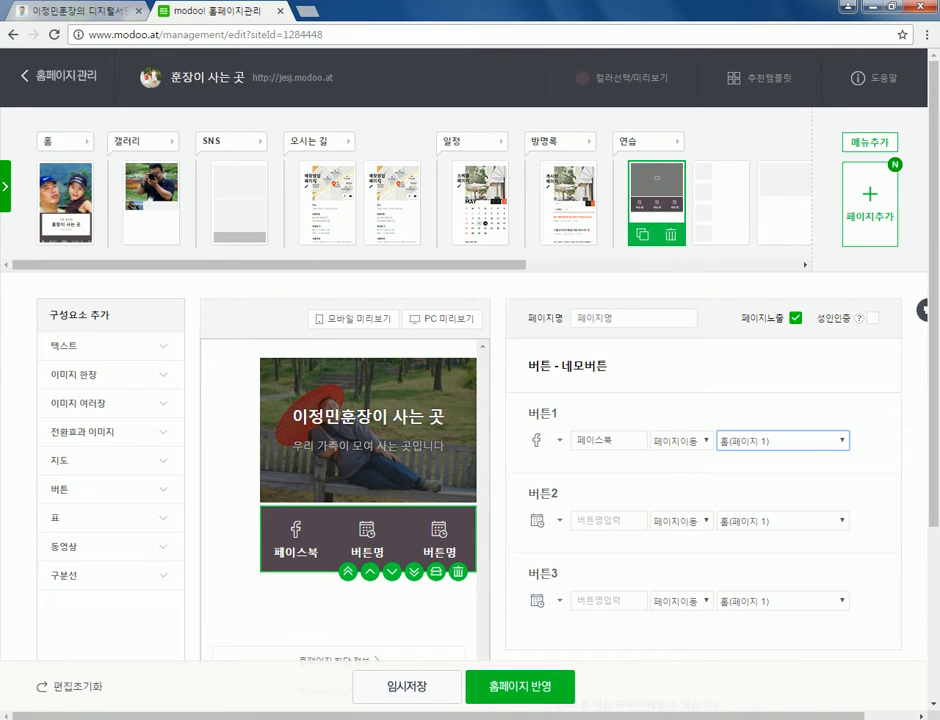
left_click(780, 440)
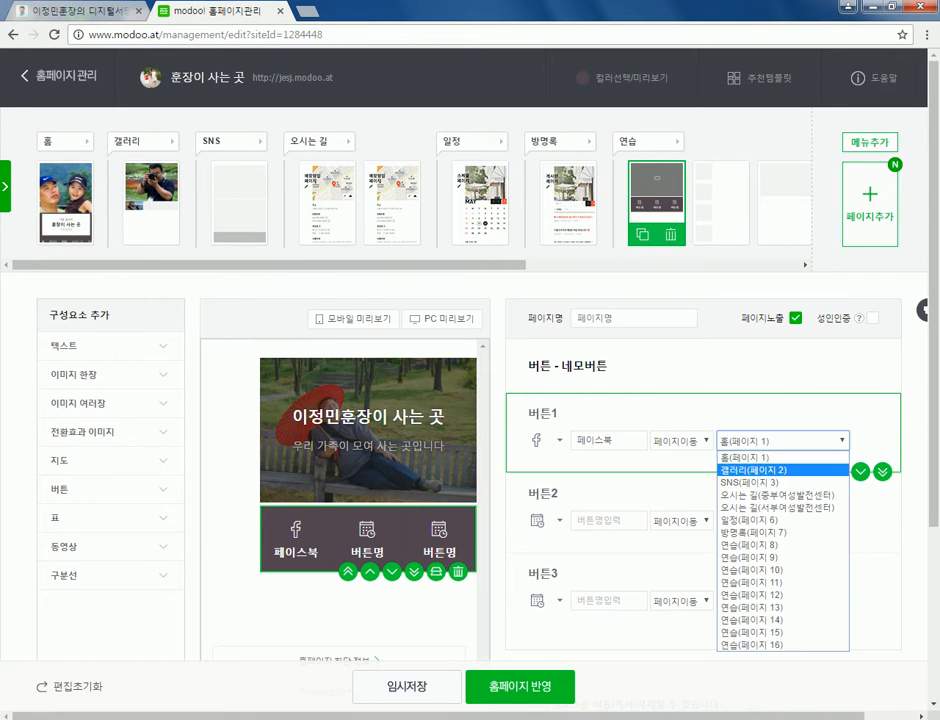
left_click(750, 469)
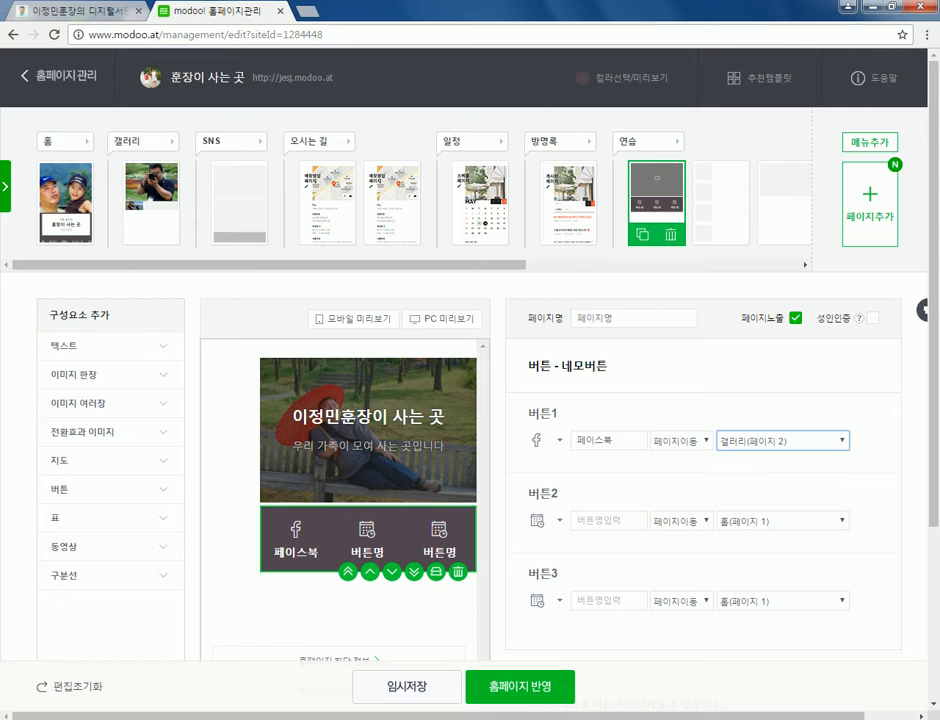
left_click(681, 440)
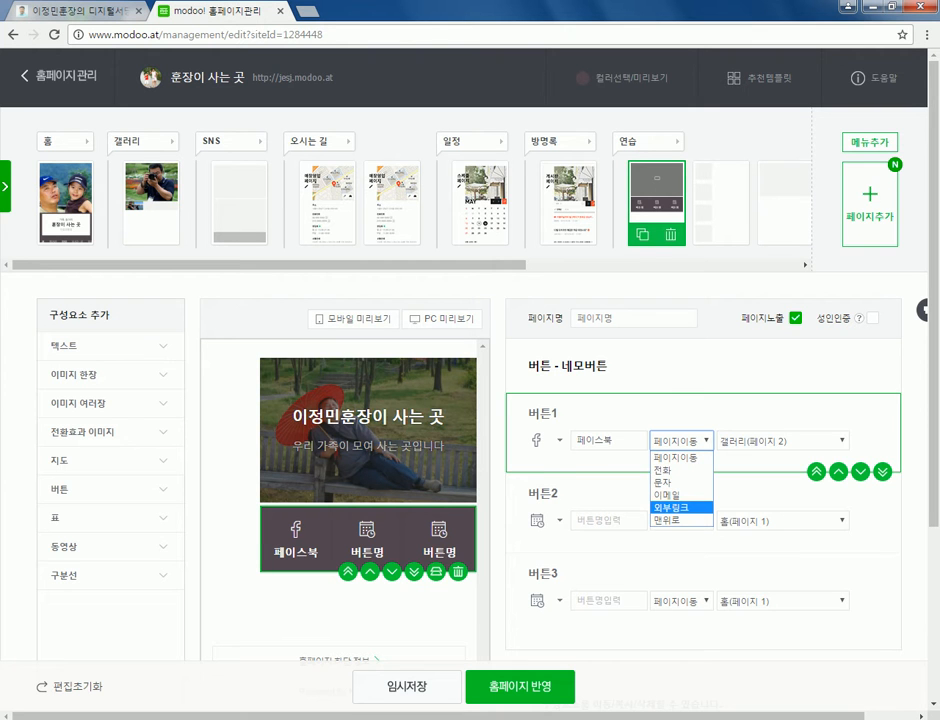
key("Return")
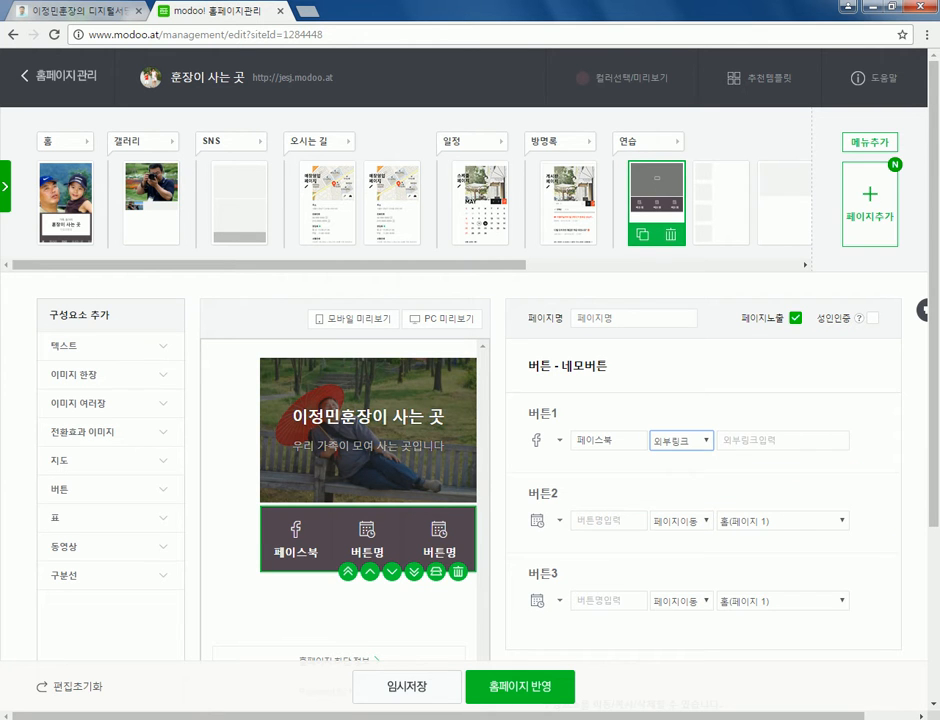
key("ctrl+1")
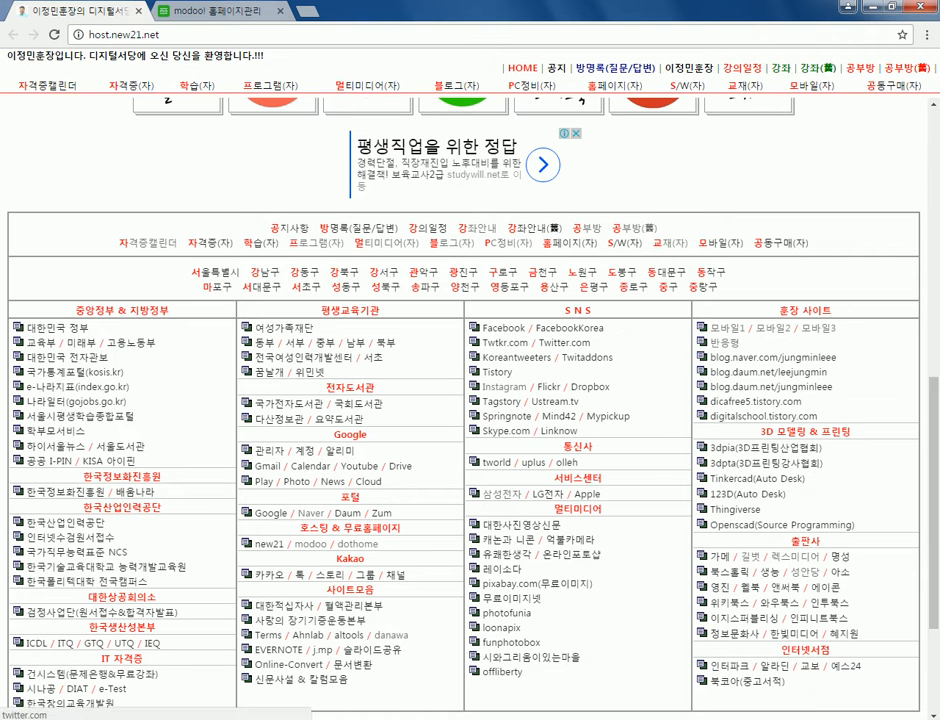
- Open the Facebook profile from its link card, copy its address, and return to modoo!
scroll(500, 330, "up", 2)
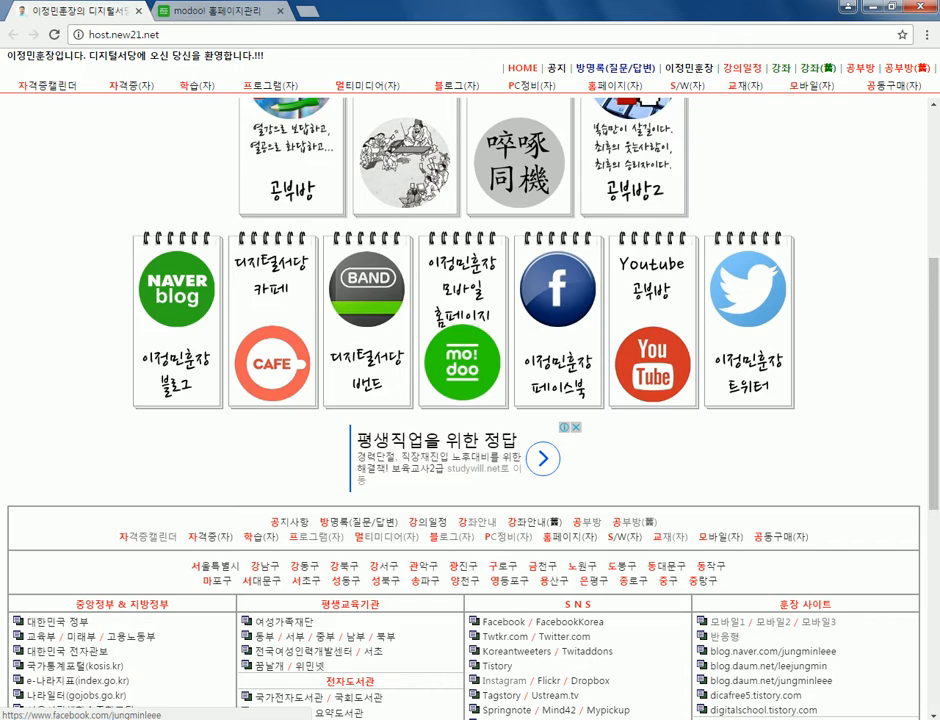
left_click(558, 310)
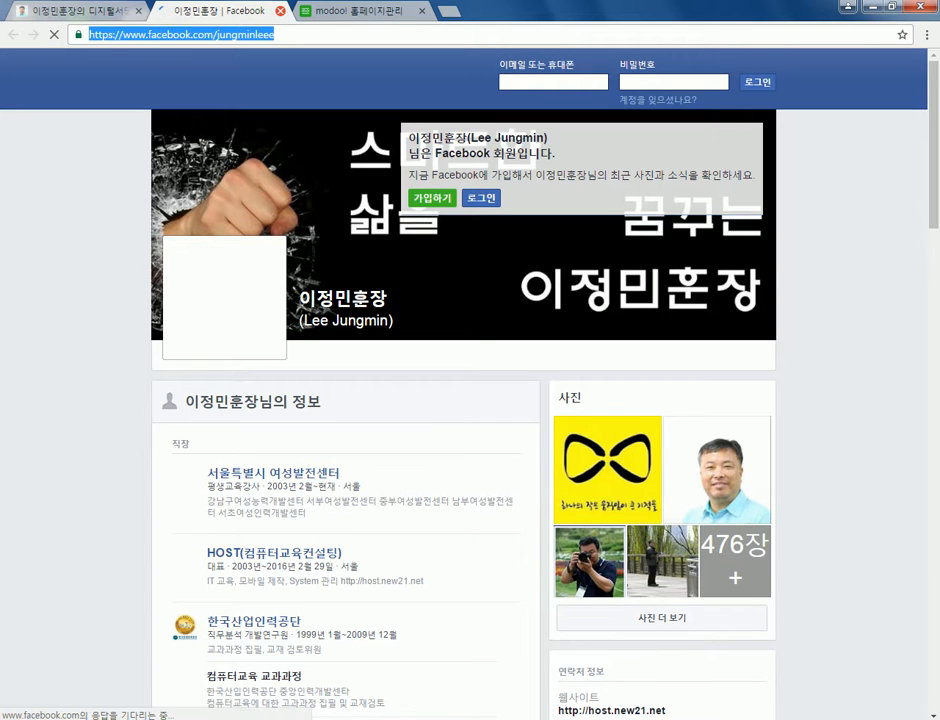
key("ctrl+shift+Tab")
key("ctrl+Tab")
key("ctrl+w")
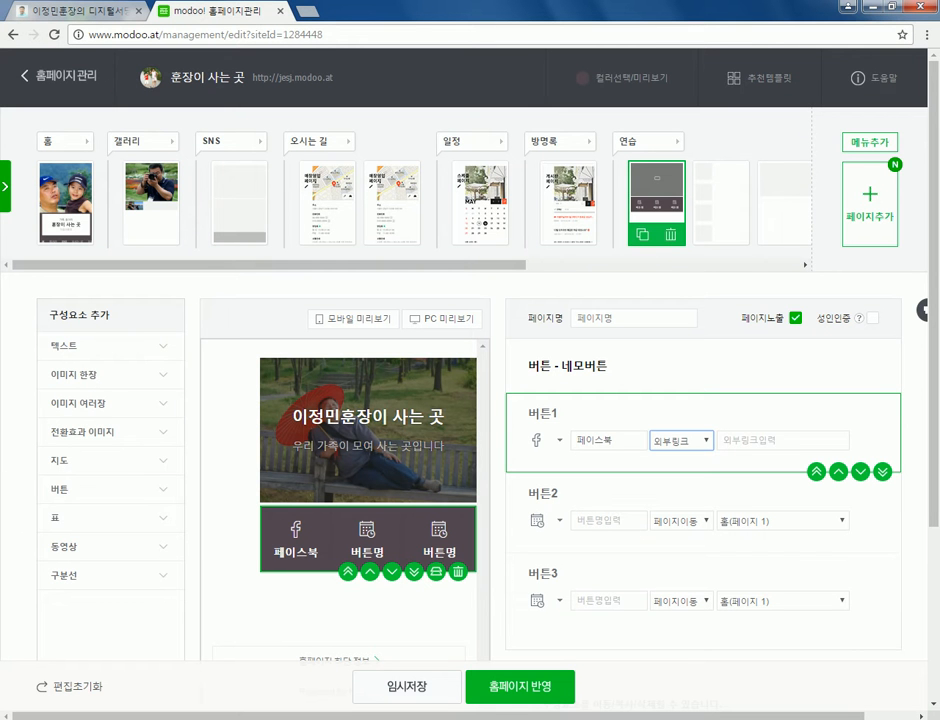
- Paste the copied Facebook profile address as Button 1's external link and check its start
key("Home")
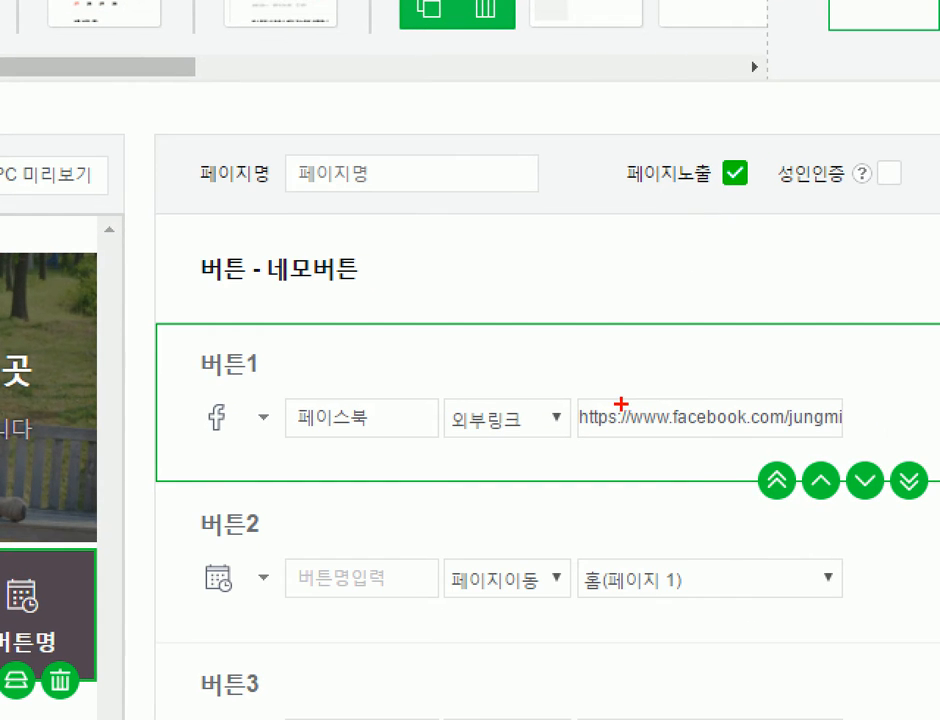
left_click_drag(577, 440, 806, 441)
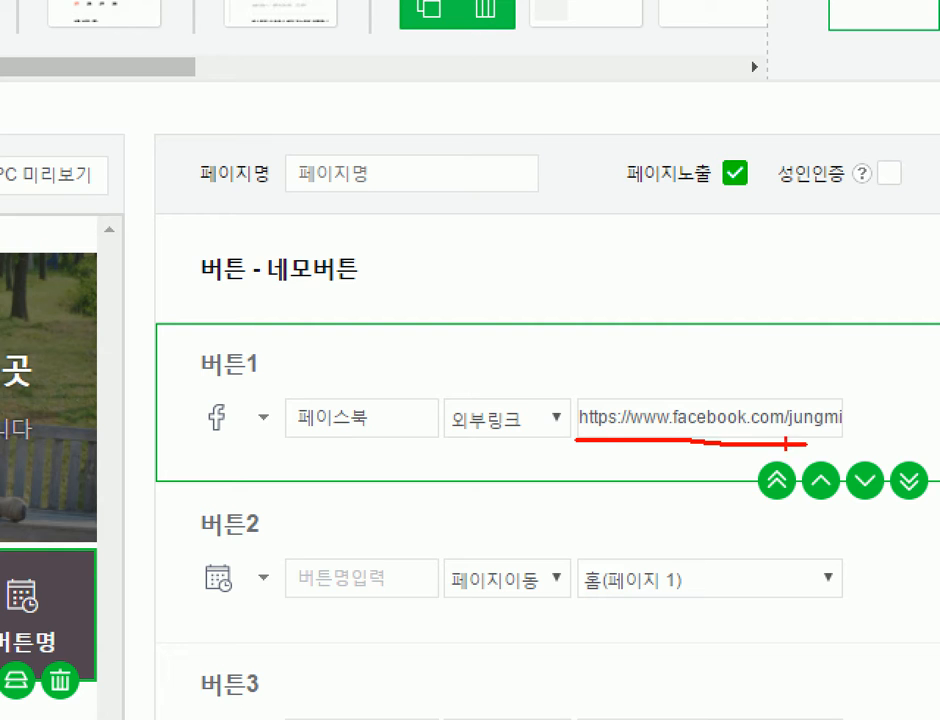
left_click(607, 403)
left_click_drag(603, 396, 618, 389)
- Label the second button 전화하기
mouse_move(188, 404)
left_mouse_down()
mouse_move(221, 404)
mouse_move(235, 392)
left_mouse_up()
mouse_move(710, 451)
left_mouse_down()
mouse_move(755, 333)
mouse_move(890, 376)
mouse_move(845, 440)
mouse_move(700, 448)
left_mouse_up()
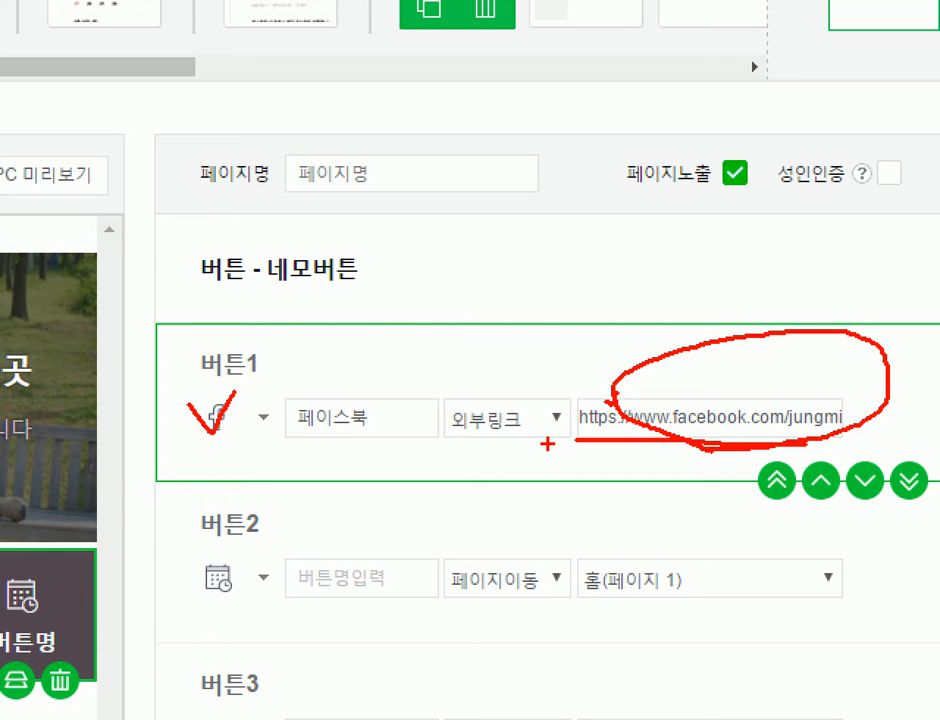
mouse_move(281, 443)
left_mouse_down()
mouse_move(375, 428)
mouse_move(330, 370)
mouse_move(283, 430)
left_mouse_up()
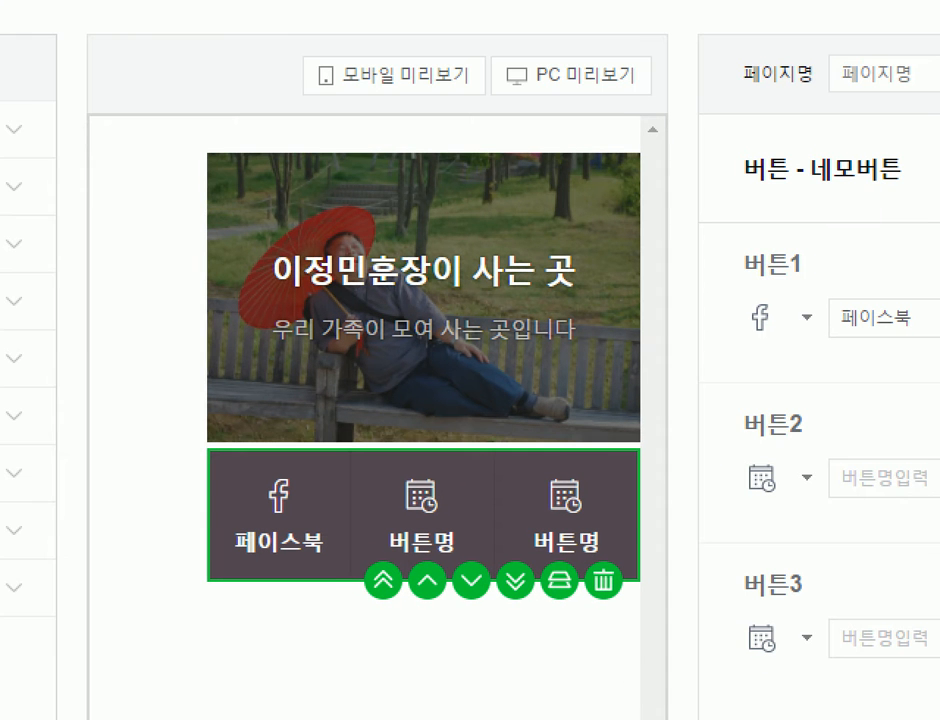
mouse_move(285, 572)
left_mouse_down()
mouse_move(287, 585)
mouse_move(300, 487)
mouse_move(315, 560)
mouse_move(265, 584)
left_mouse_up()
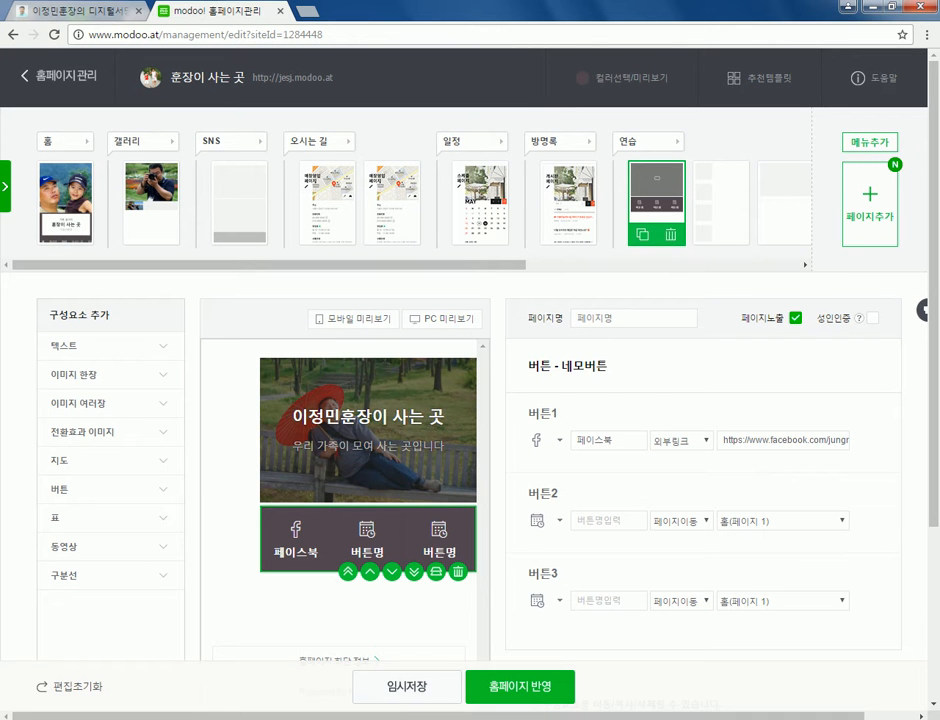
scroll(700, 515, "down", 2)
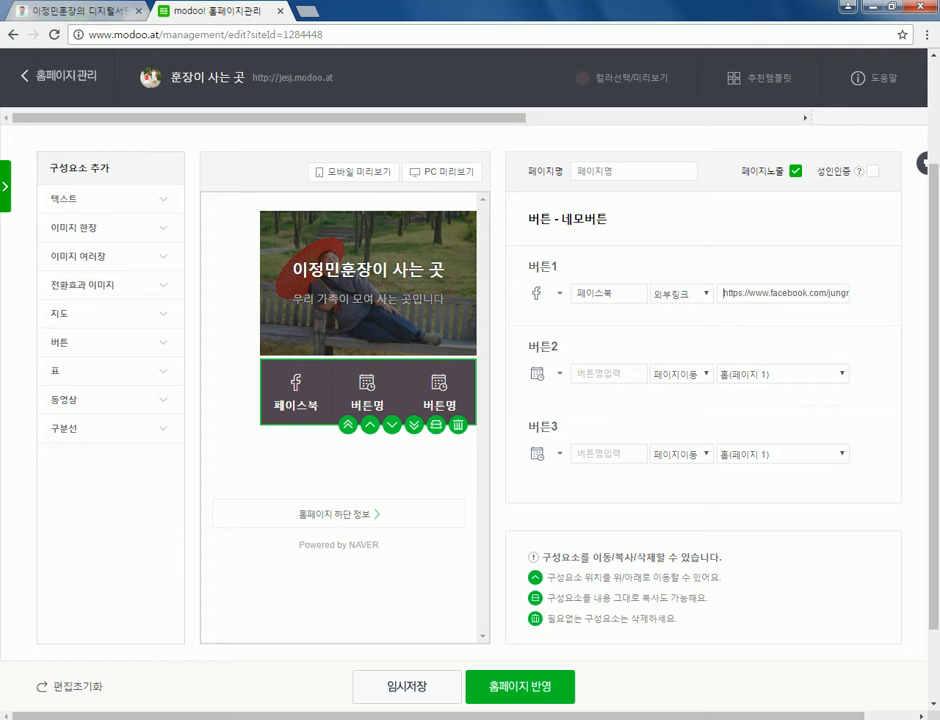
left_click(580, 373)
type("전화하기")
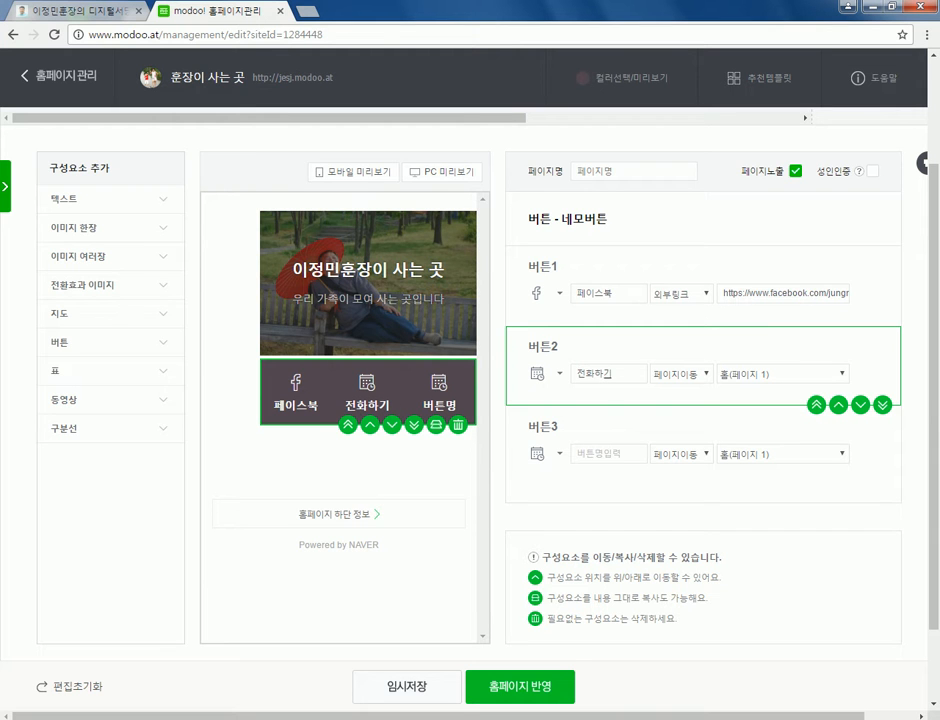
- Set Button 2's link type to 전화, enter the phone number to dial, and choose the phone icon
left_click(681, 373)
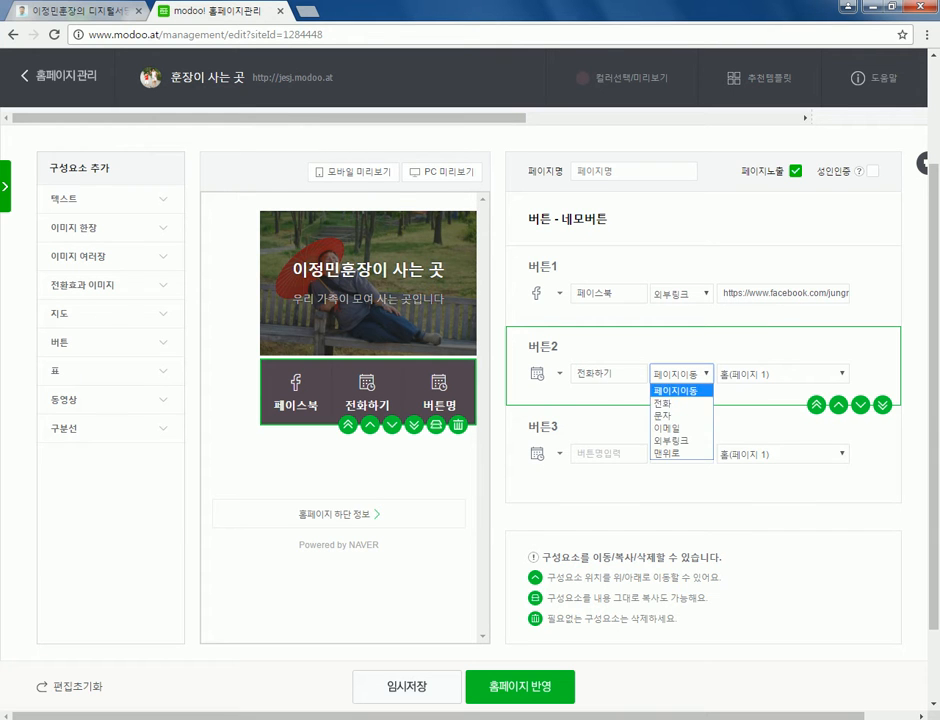
left_click(681, 401)
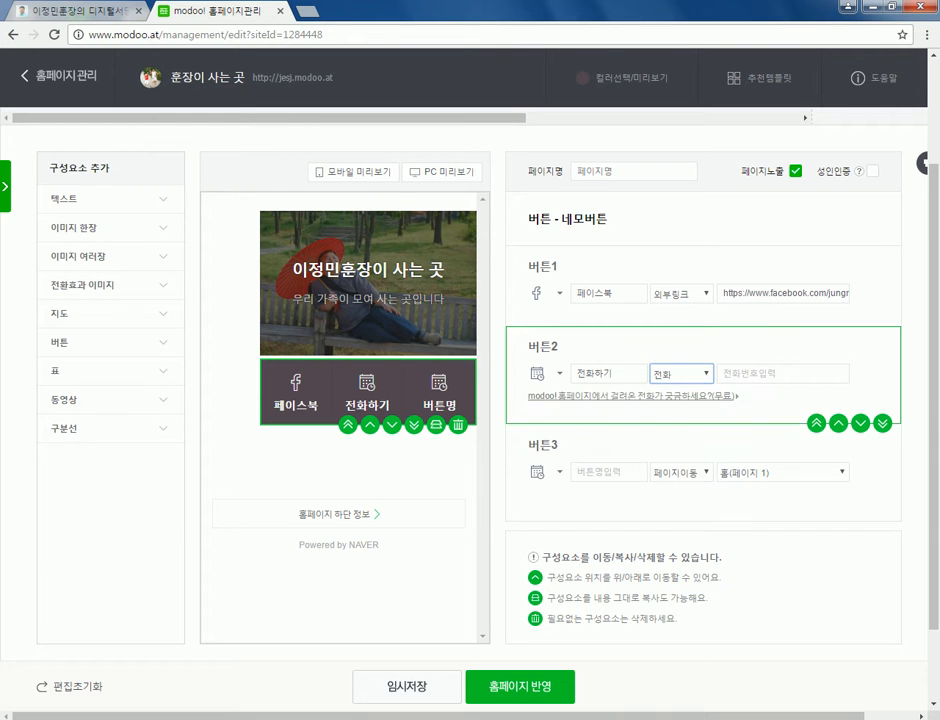
left_click(740, 373)
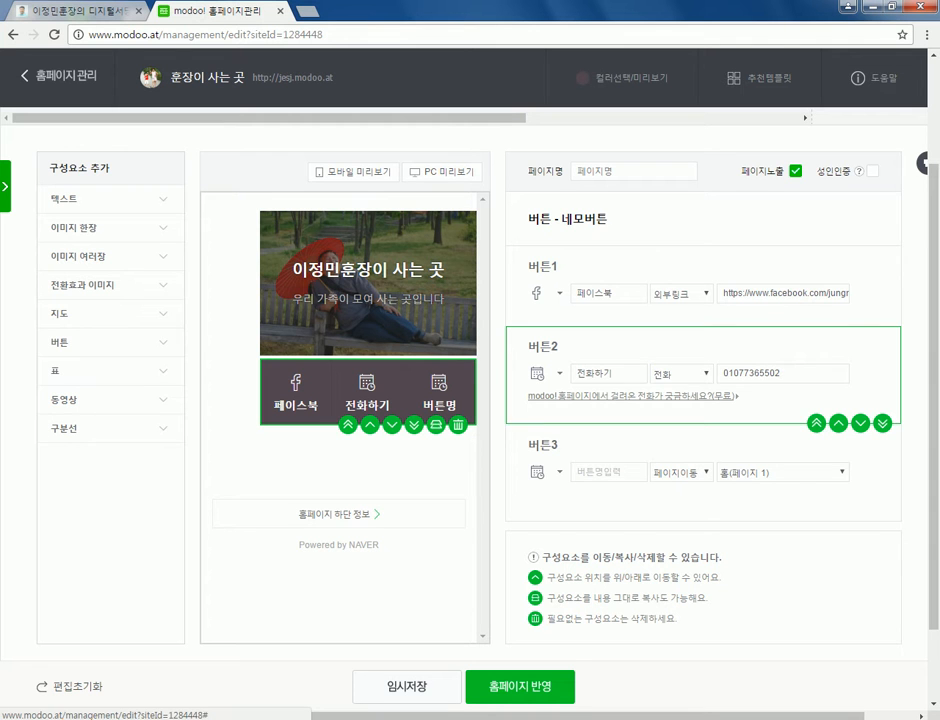
left_click(545, 373)
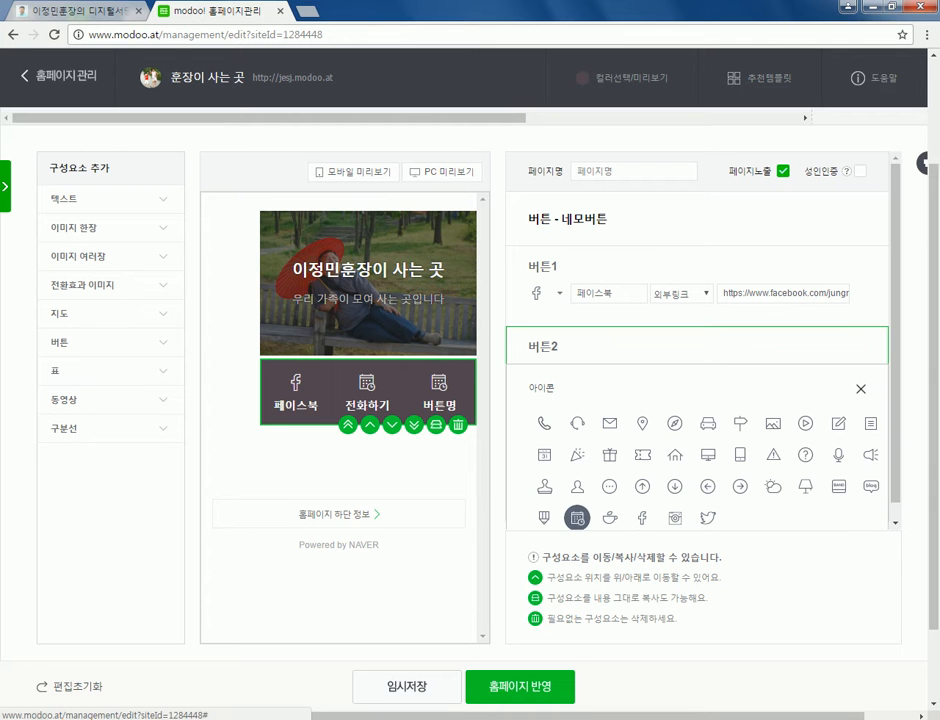
left_click(544, 423)
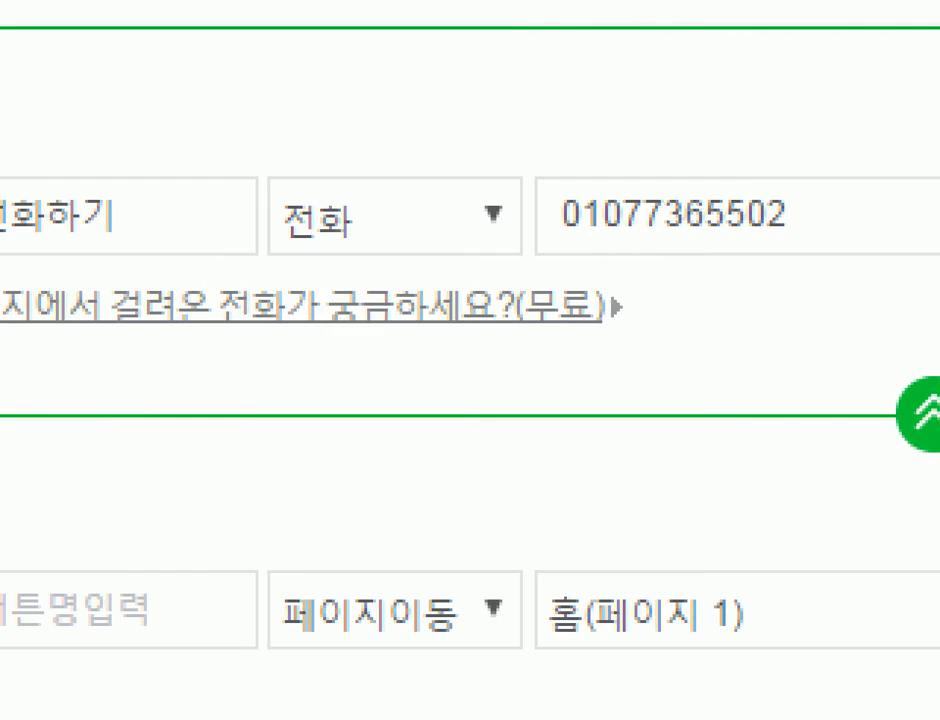
mouse_move(293, 376)
left_mouse_down()
mouse_move(263, 323)
mouse_move(330, 300)
mouse_move(300, 384)
left_mouse_up()
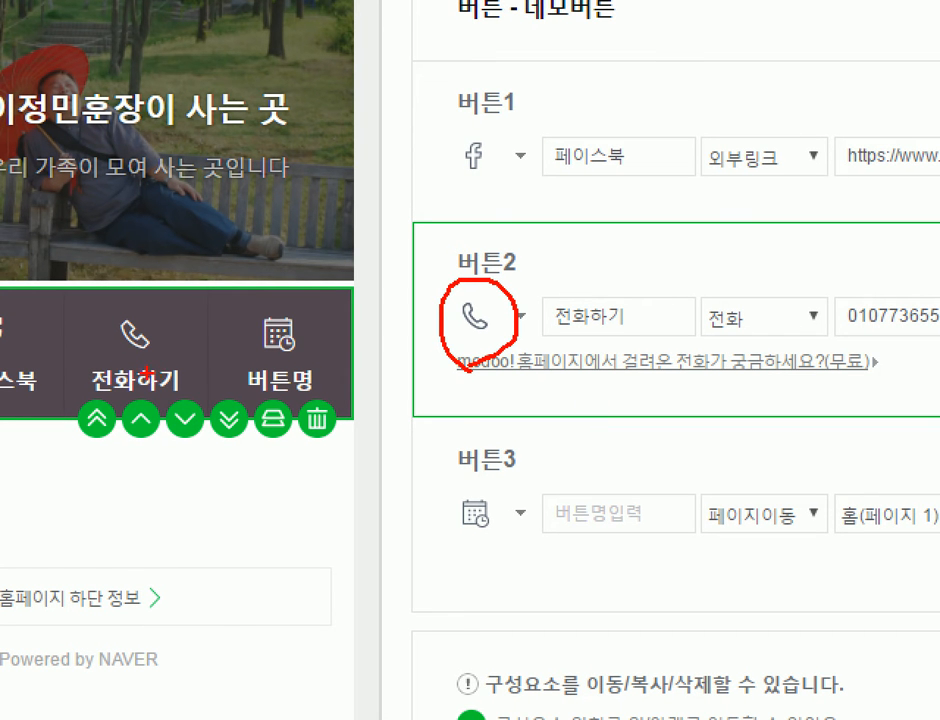
left_click_drag(85, 388, 148, 387)
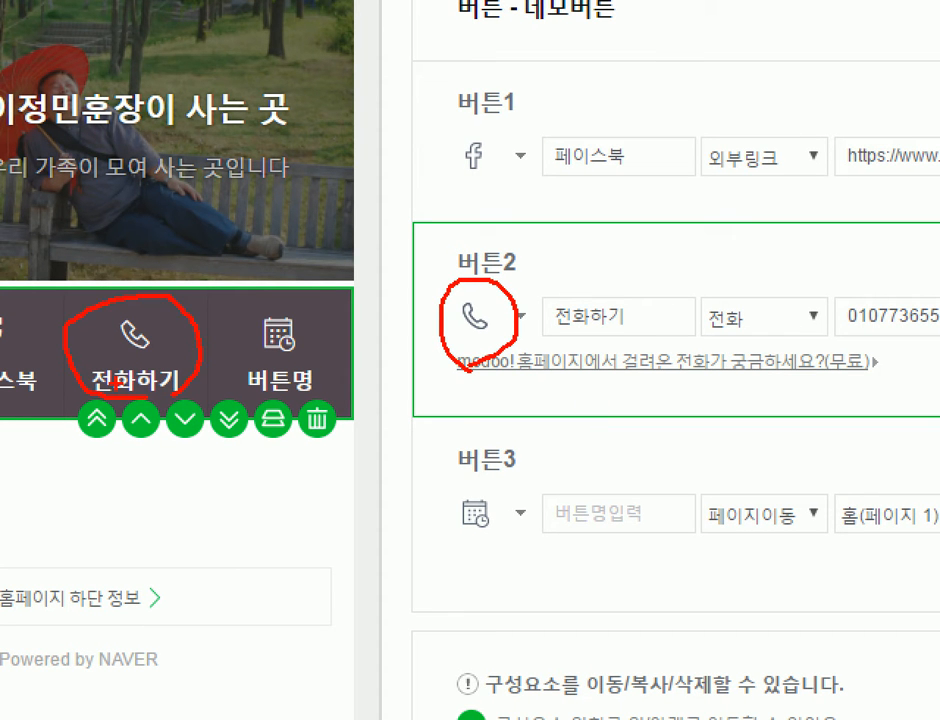
left_click_drag(527, 349, 620, 350)
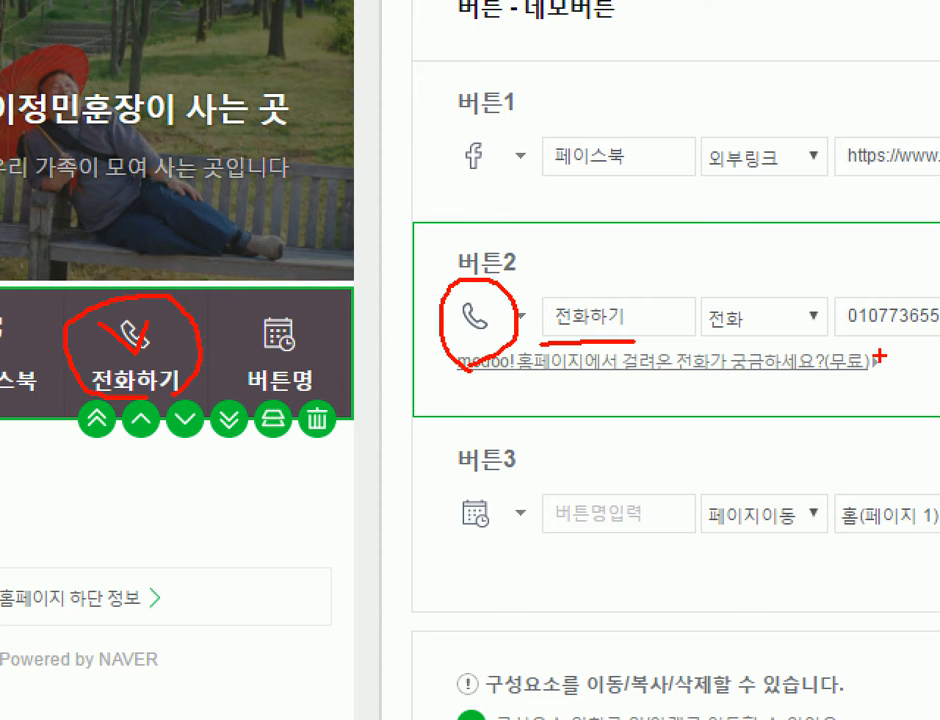
left_click_drag(850, 340, 938, 339)
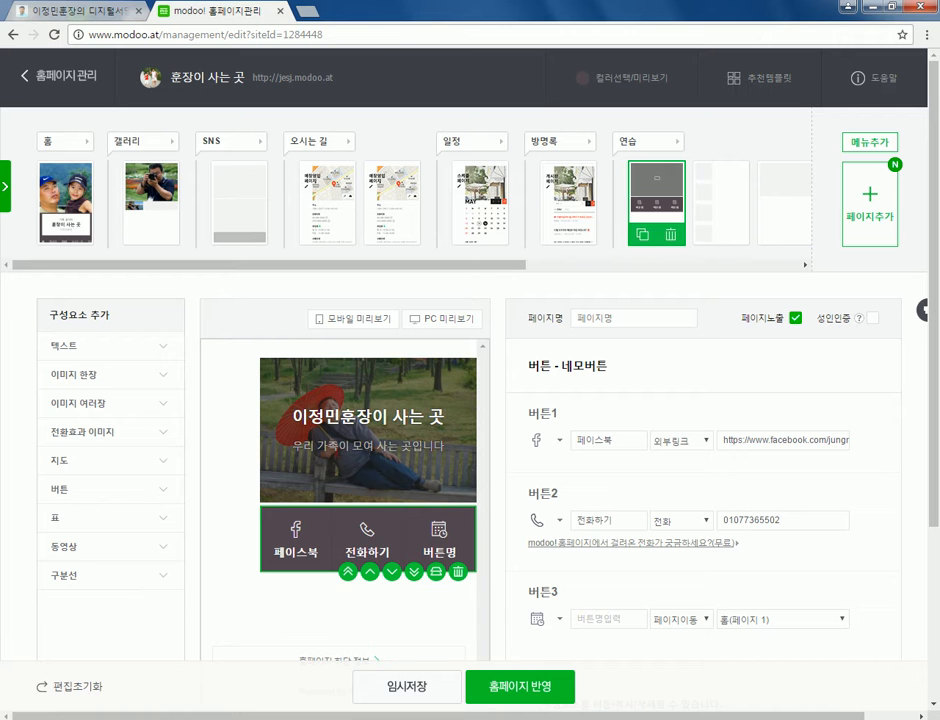
- Label the third button 집으로 and give it a car icon
key("Tab")
key("Tab")
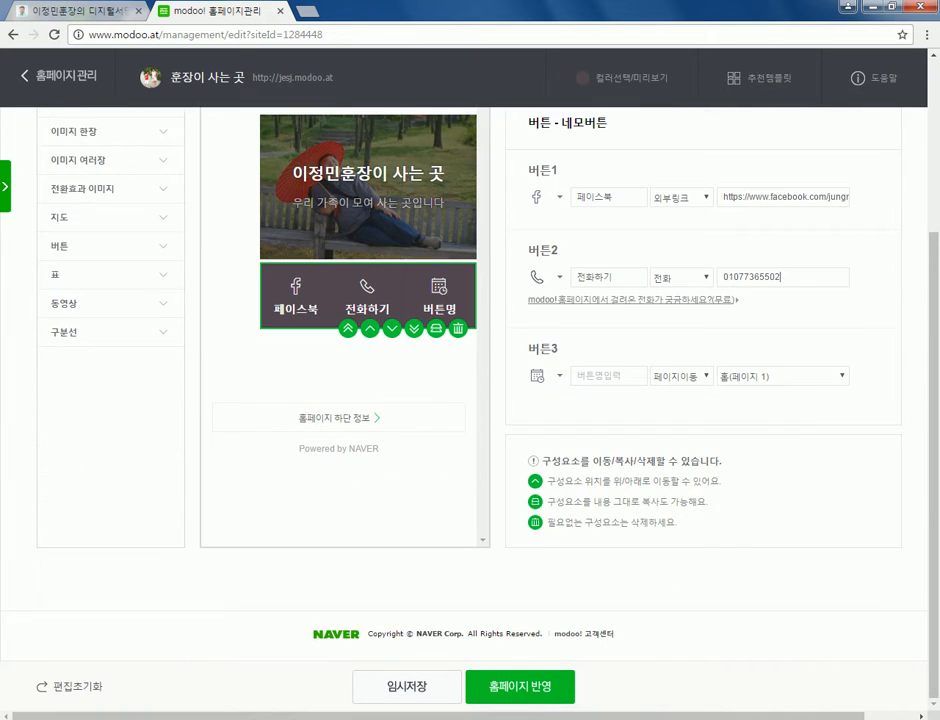
type("집")
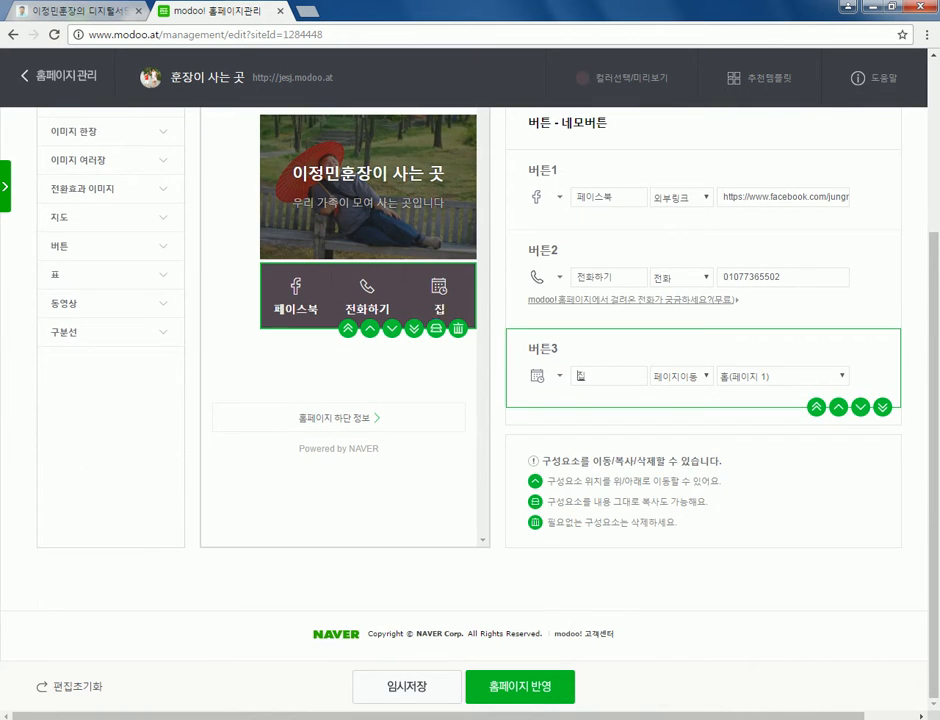
type("으로오세요")
key("BackSpace")
key("BackSpace")
key("BackSpace")
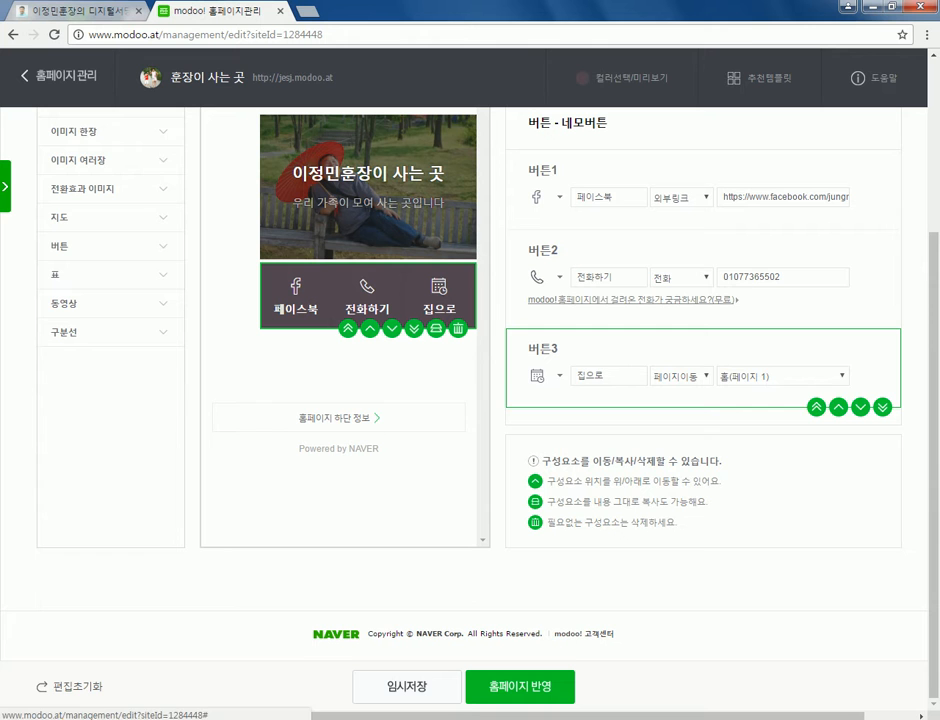
left_click(540, 376)
scroll(700, 380, "down", 2)
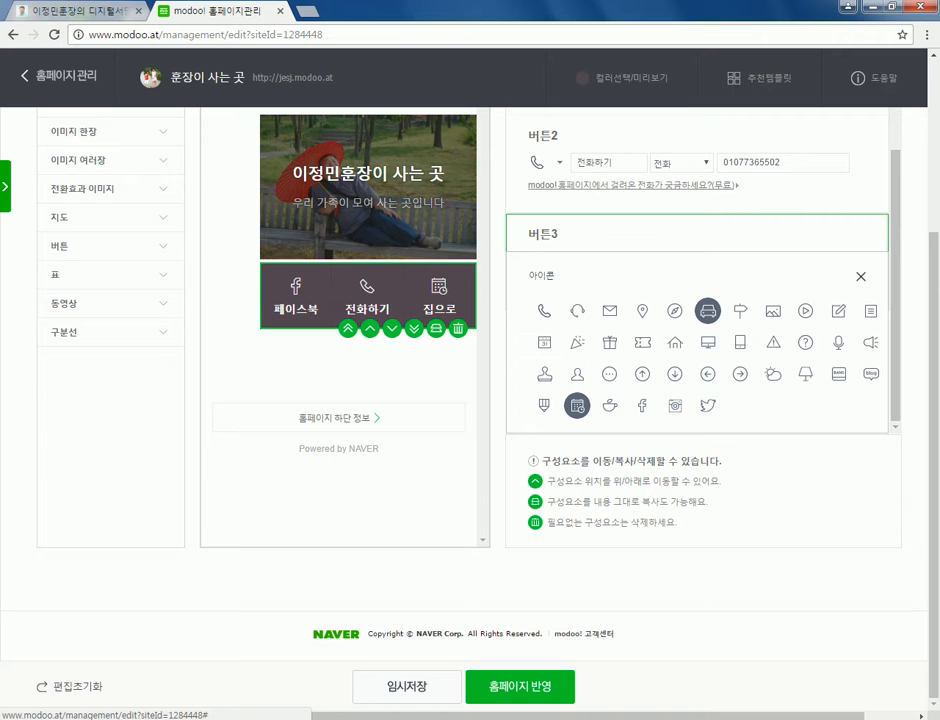
left_click(707, 310)
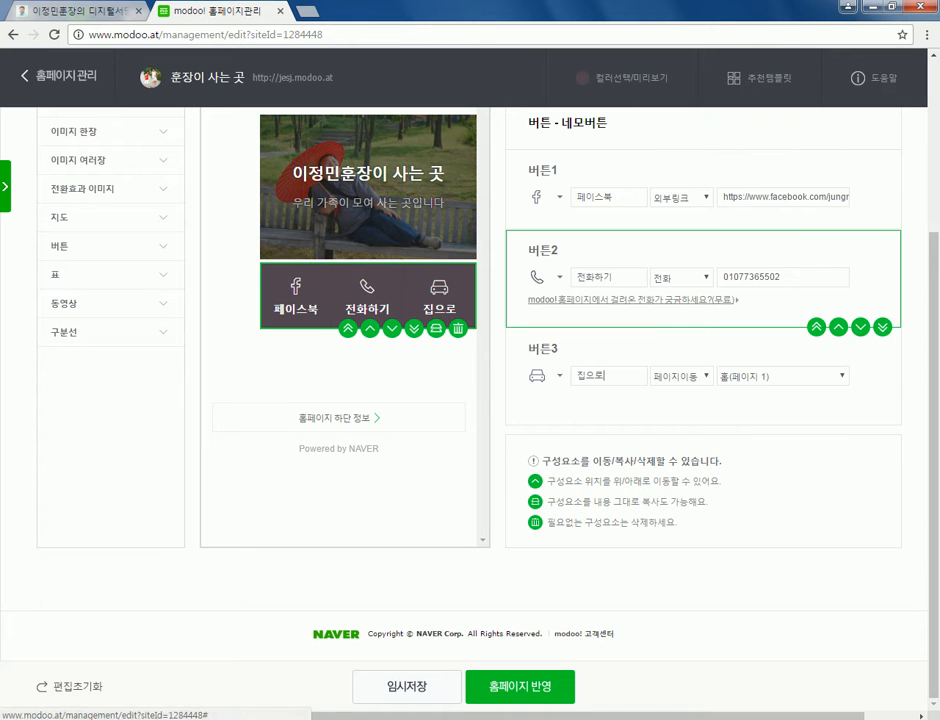
- Reopen the second button's icon choices and close them, keeping the phone icon
left_click(537, 277)
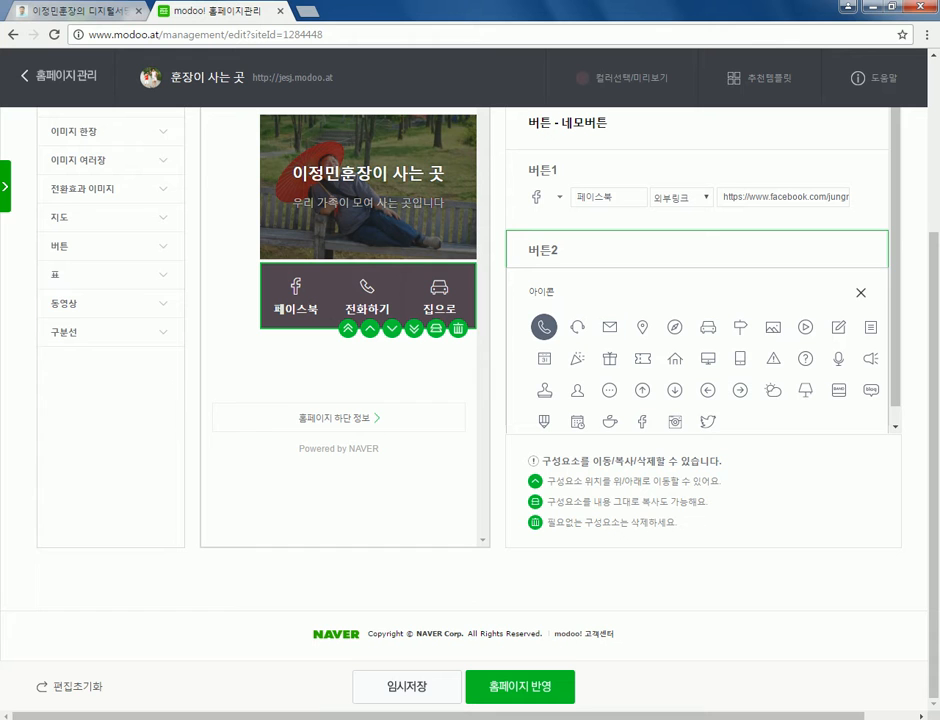
left_click(543, 327)
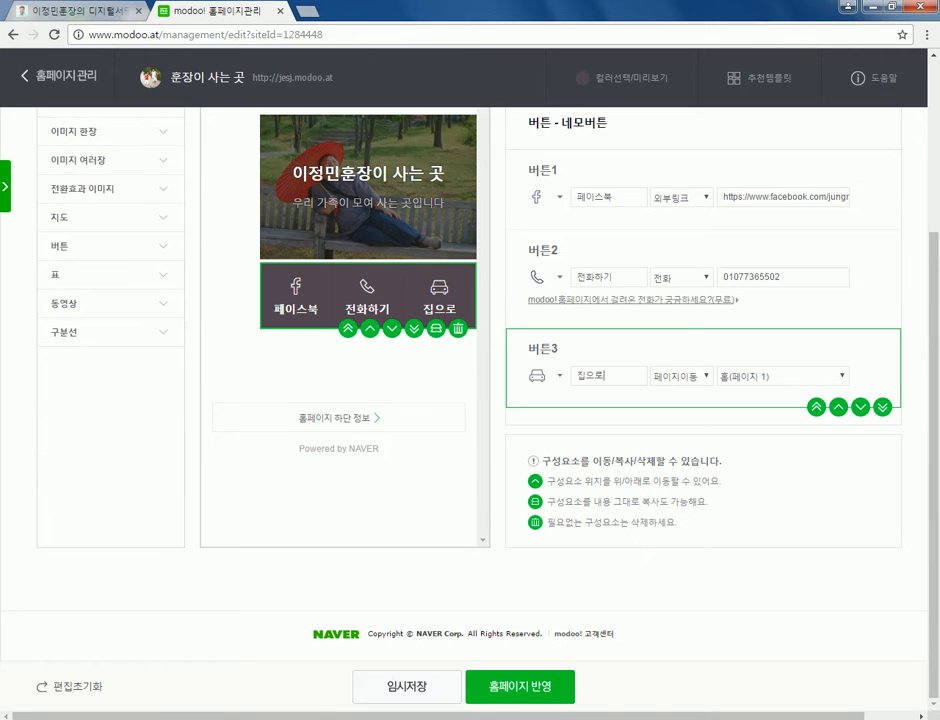
scroll(700, 380, "up", 3)
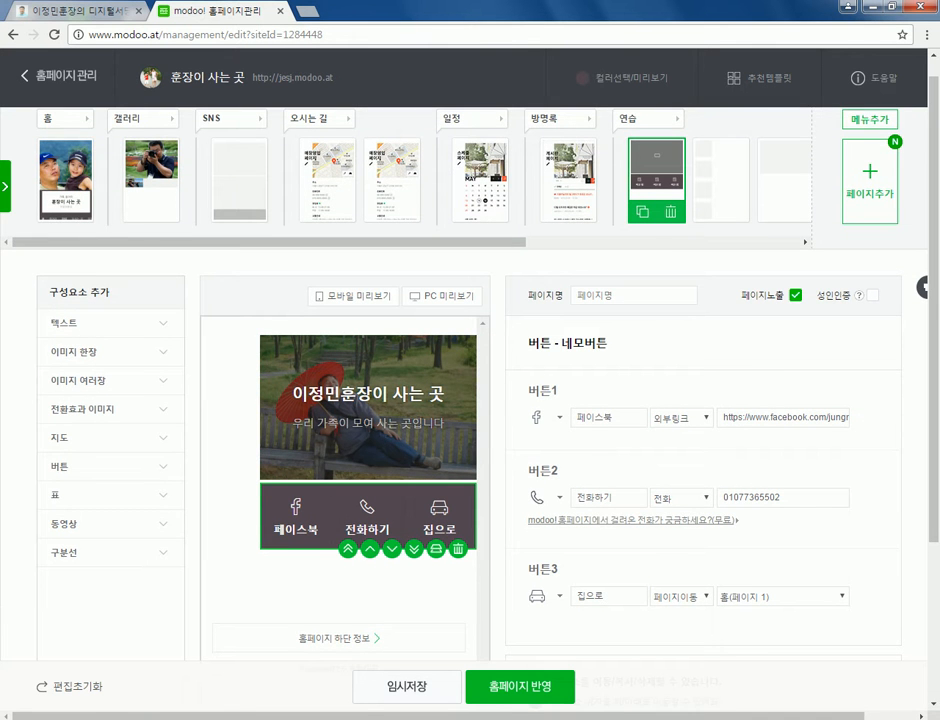
scroll(700, 380, "down", 3)
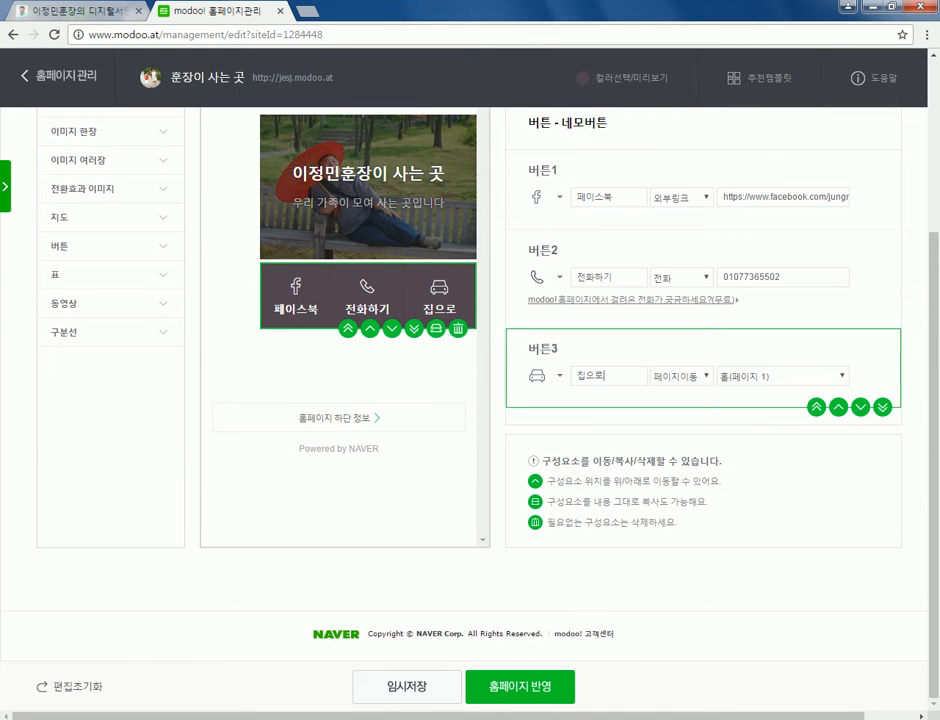
scroll(700, 380, "up", 2)
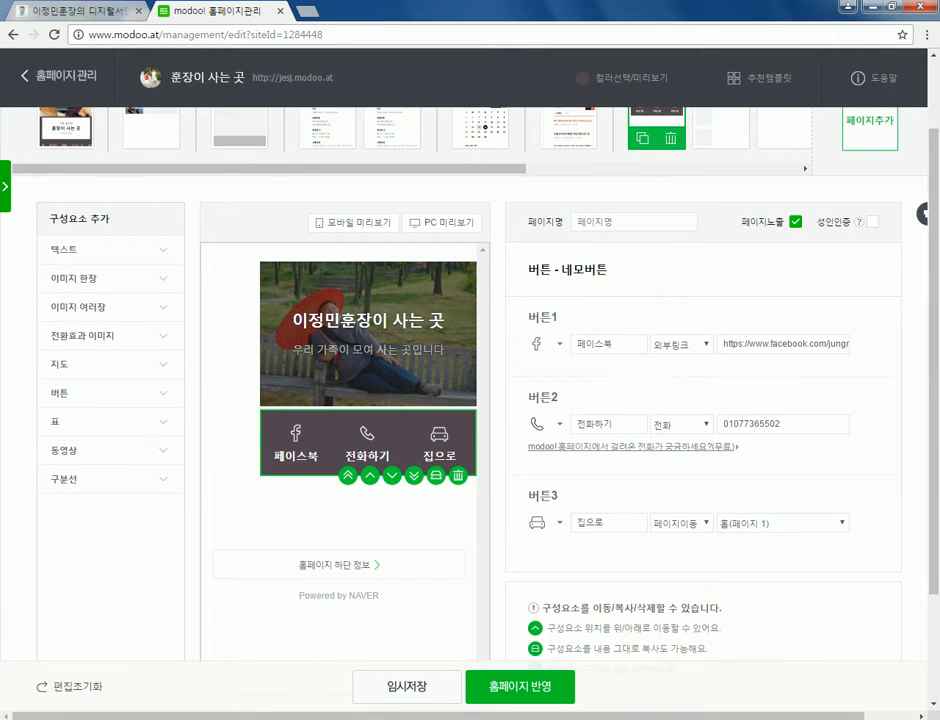
scroll(590, 120, "up", 1)
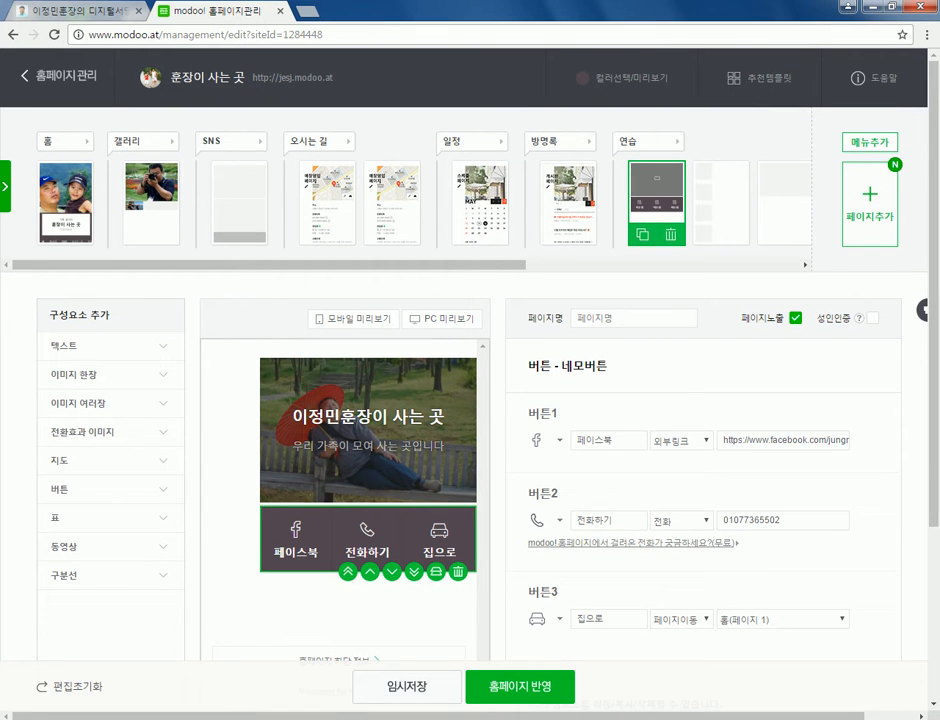
- Link the third button to the 오시는 길(중부여성발전센터) page
left_click(327, 192)
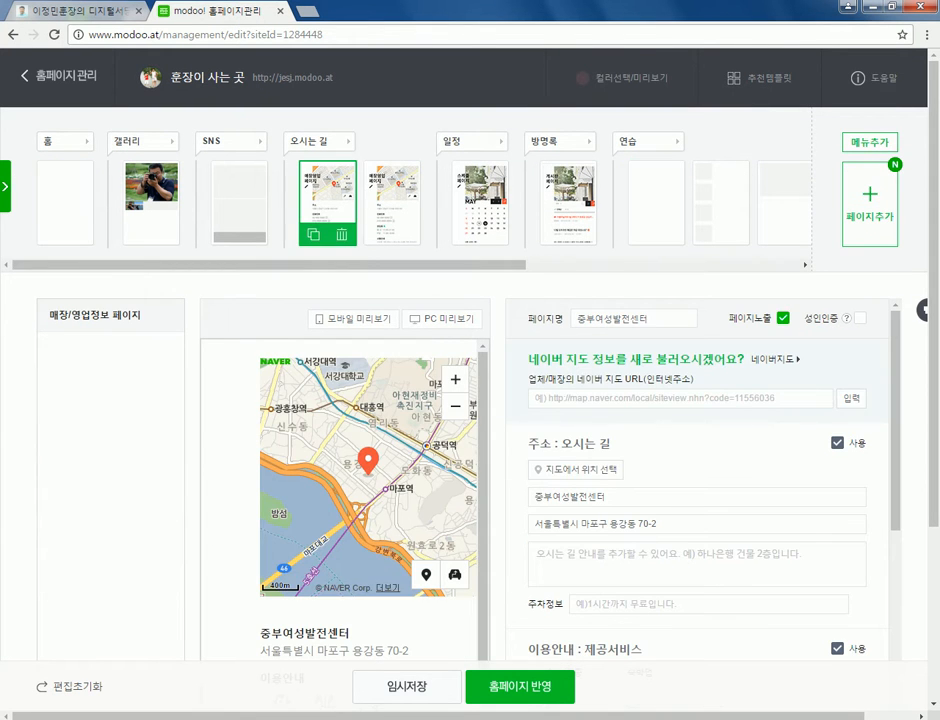
left_click(656, 192)
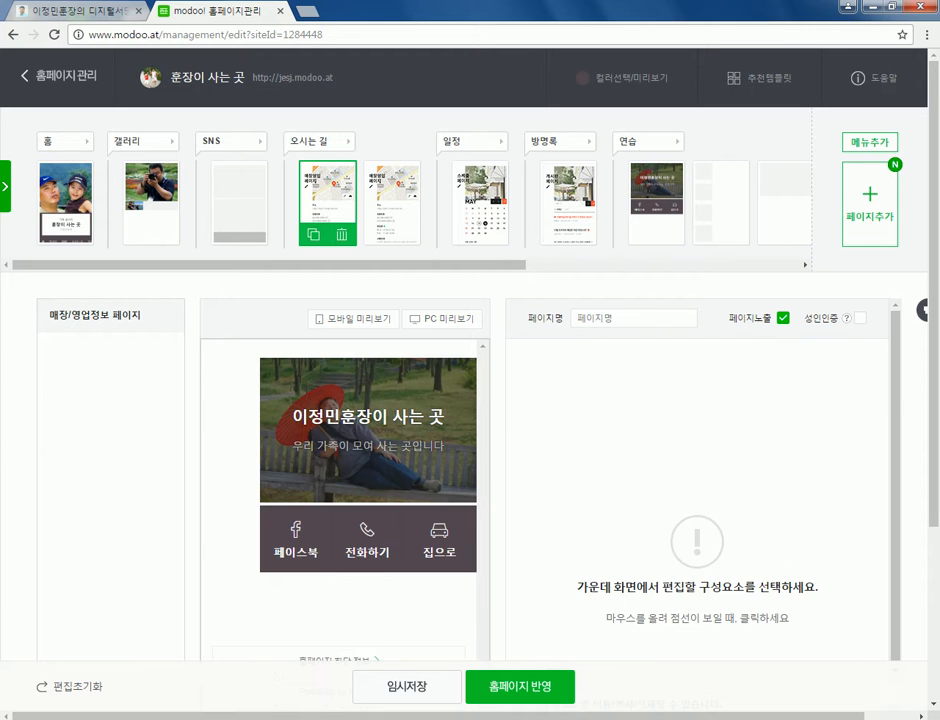
scroll(470, 400, "down", 2)
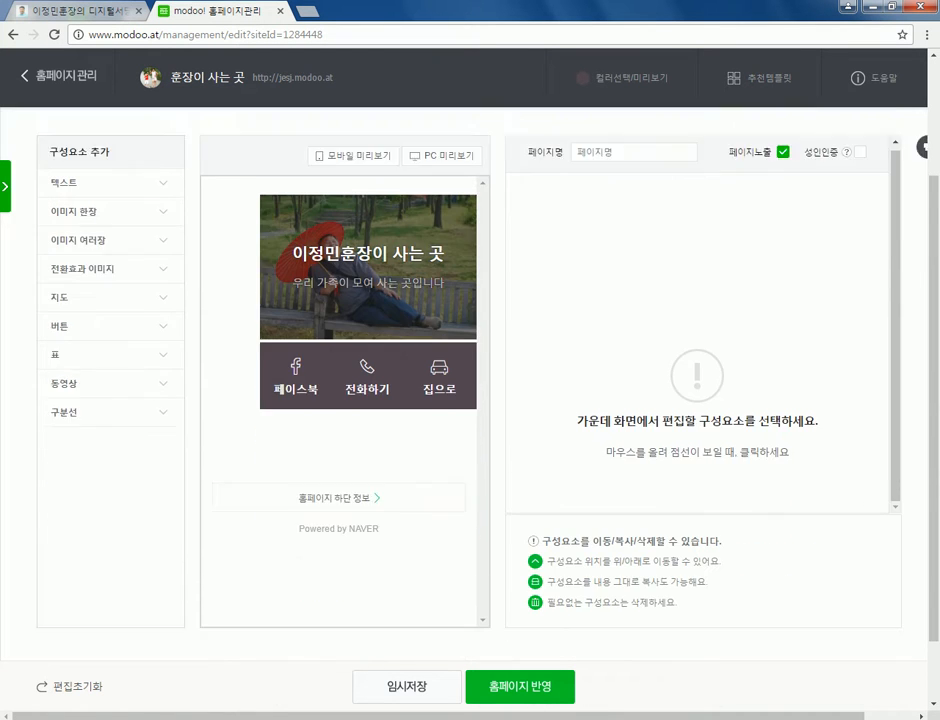
left_click(367, 318)
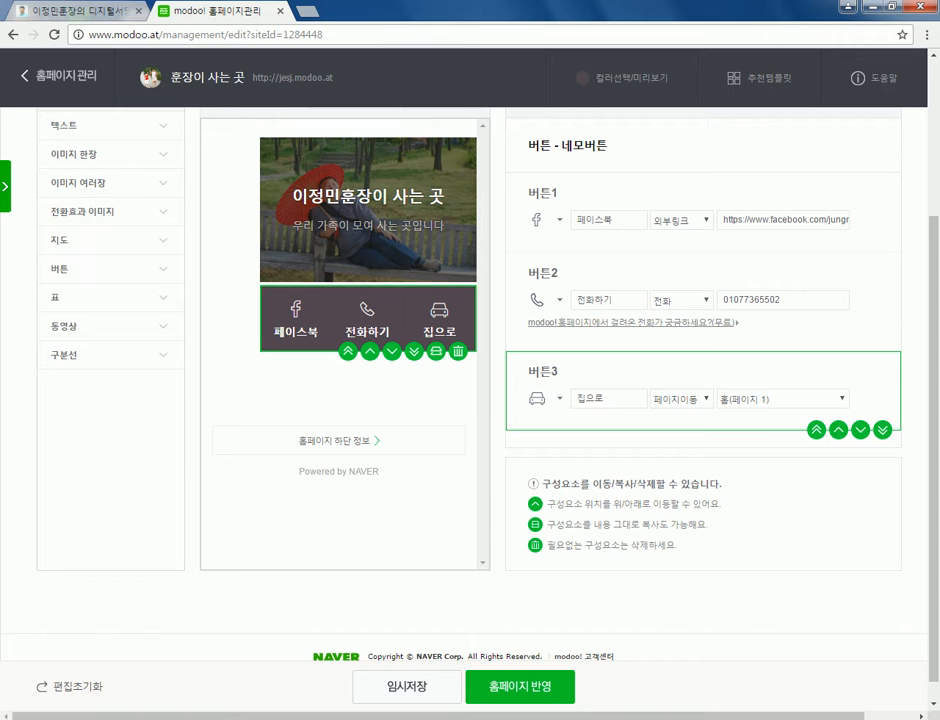
left_click(780, 399)
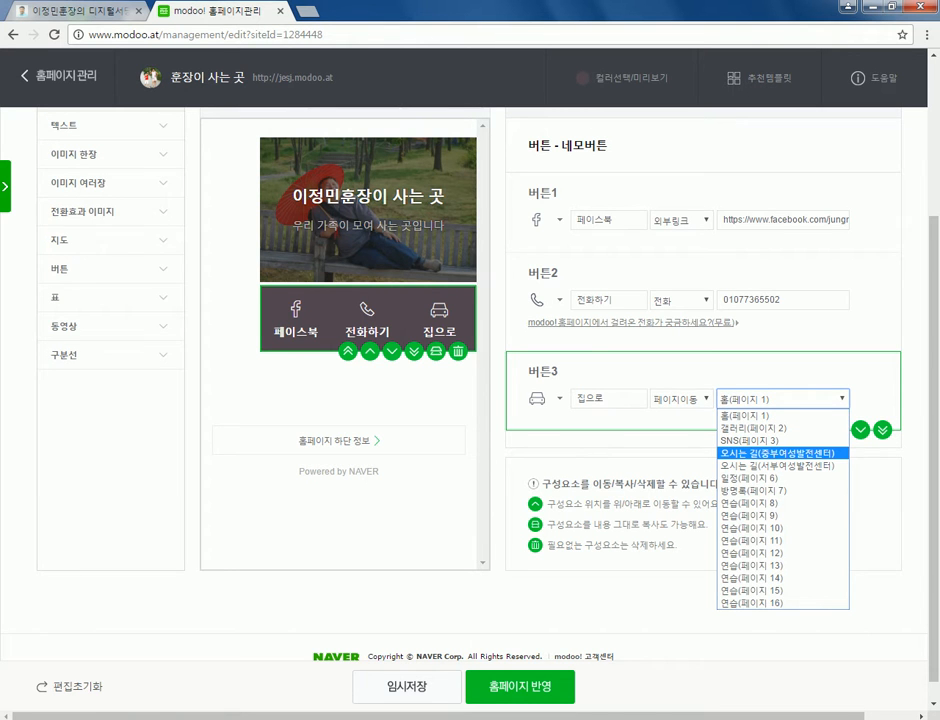
left_click(777, 453)
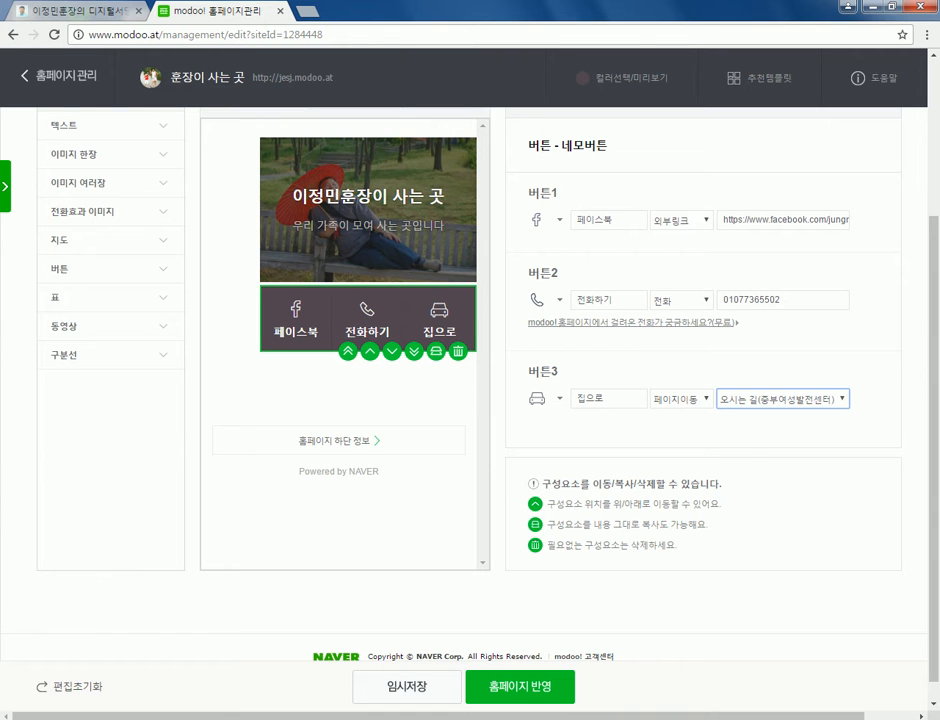
- Open the homepage's 모바일 미리보기
scroll(700, 400, "up", 2)
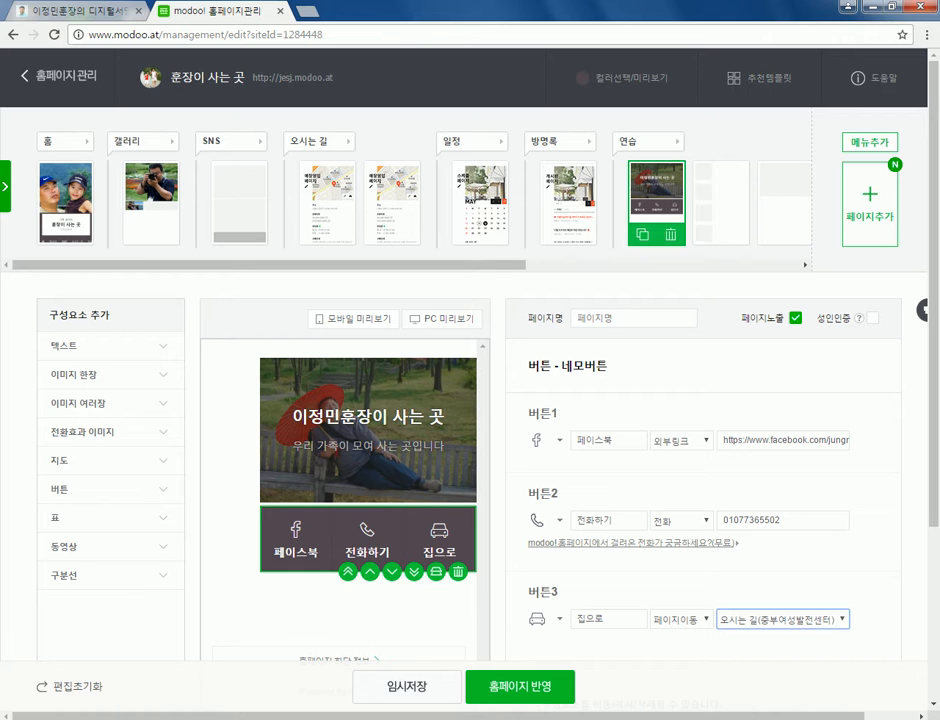
scroll(700, 460, "down", 2)
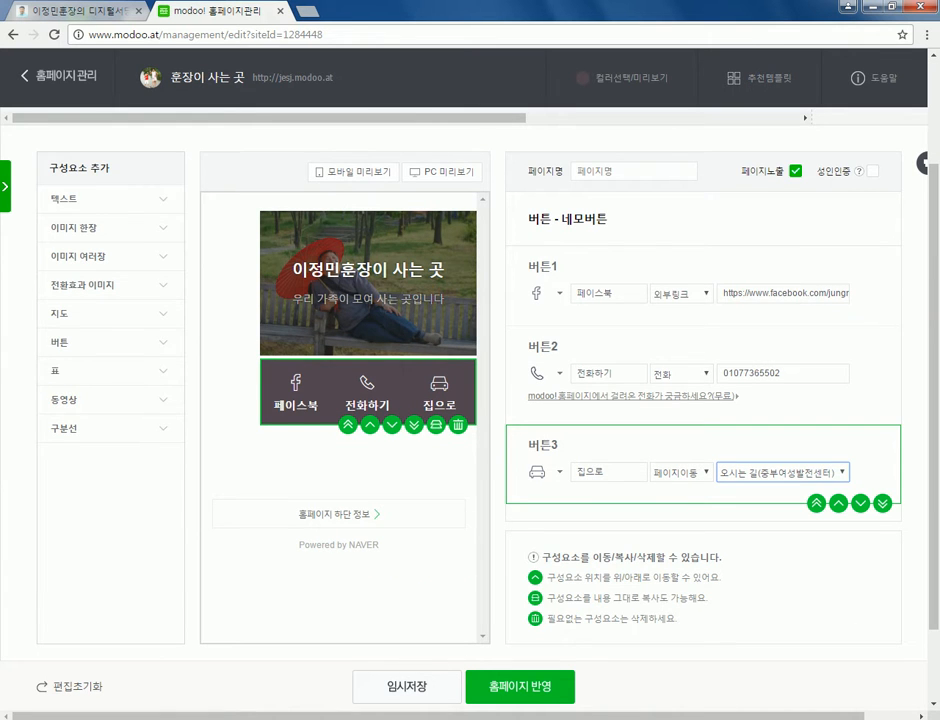
scroll(700, 460, "up", 2)
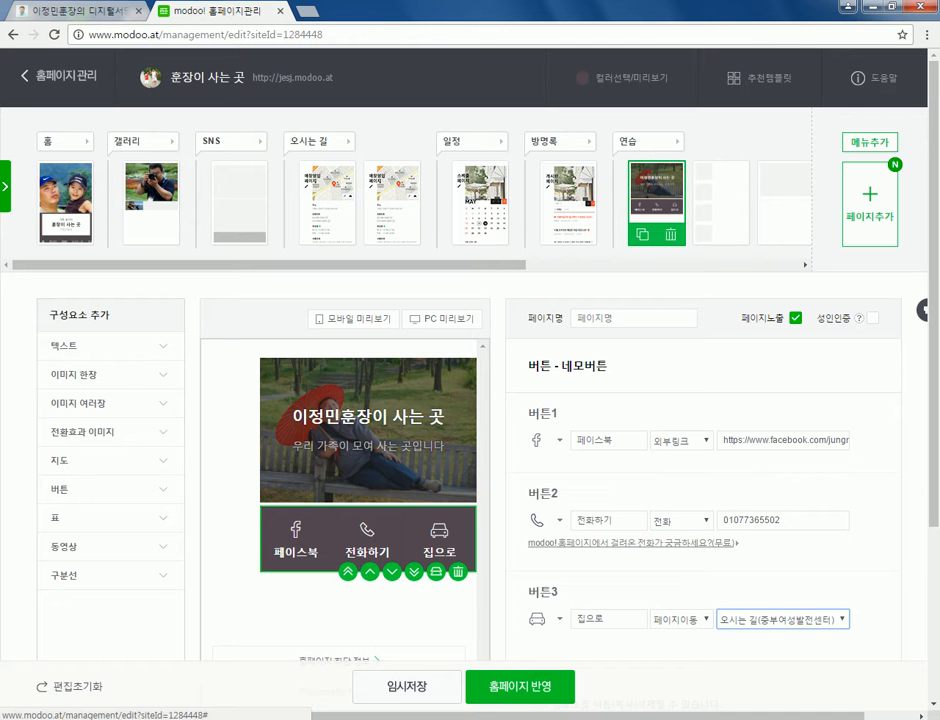
left_click(520, 686)
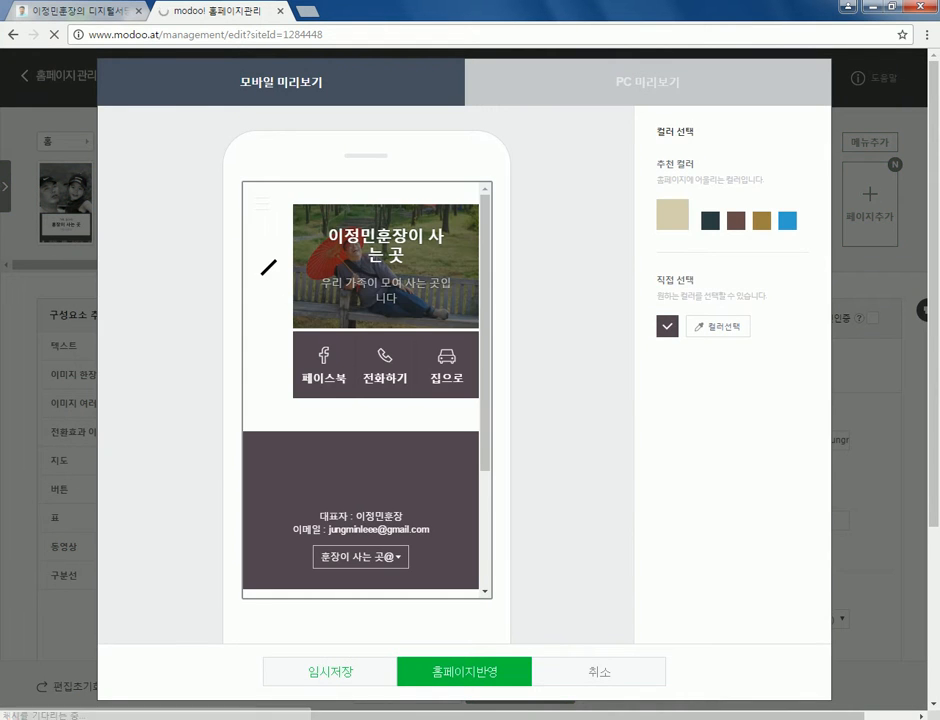
- Test 페이스북 (closing the Facebook tab) and 집으로 in the preview, then exit with 취소
scroll(366, 420, "down", 2)
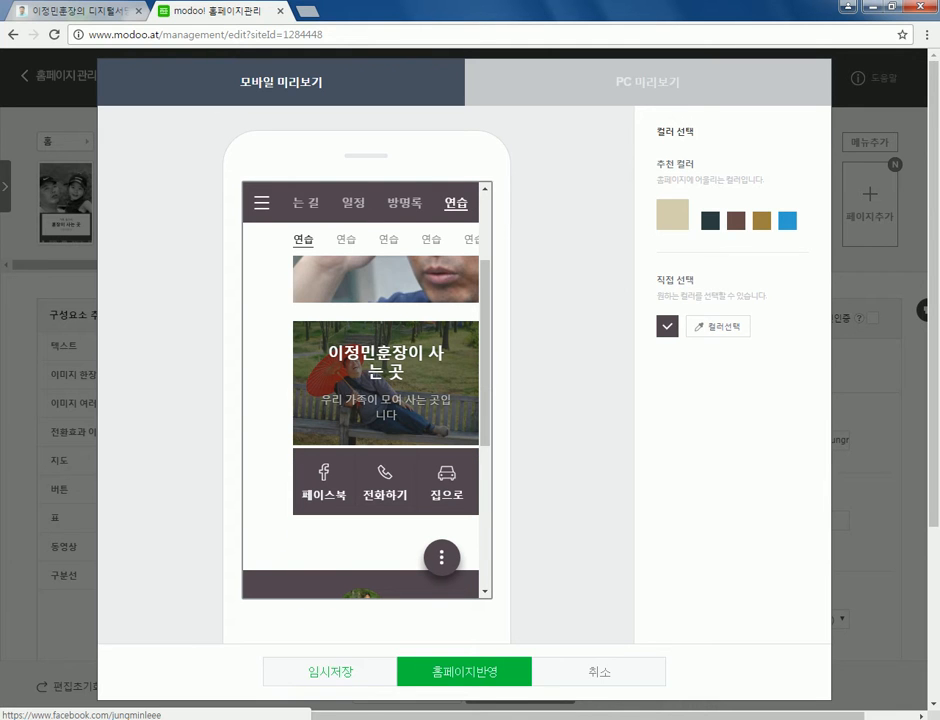
left_click(323, 482)
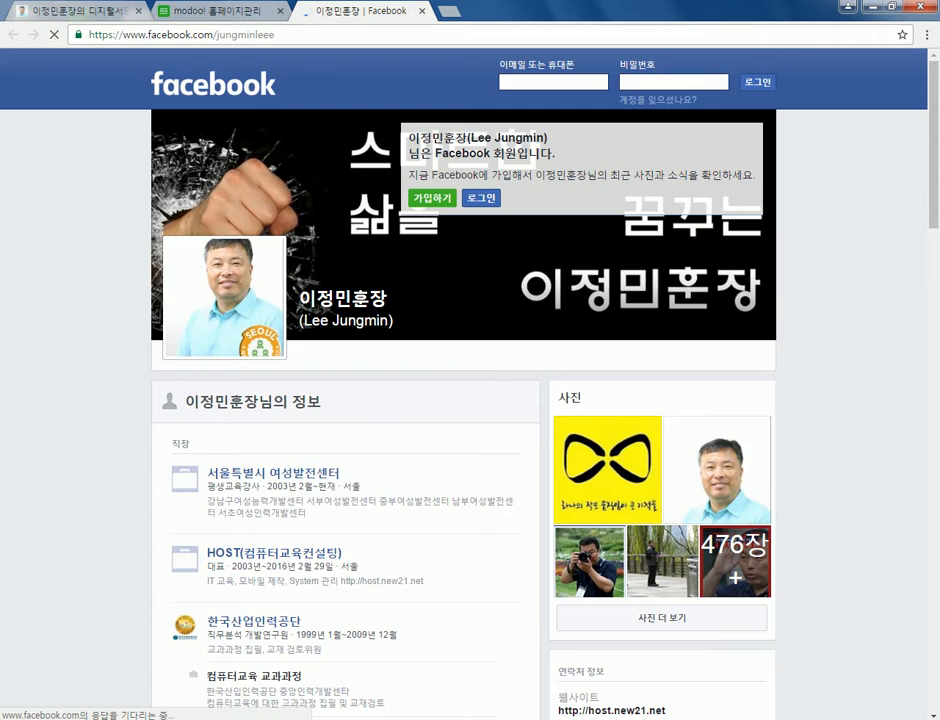
key("ctrl+w")
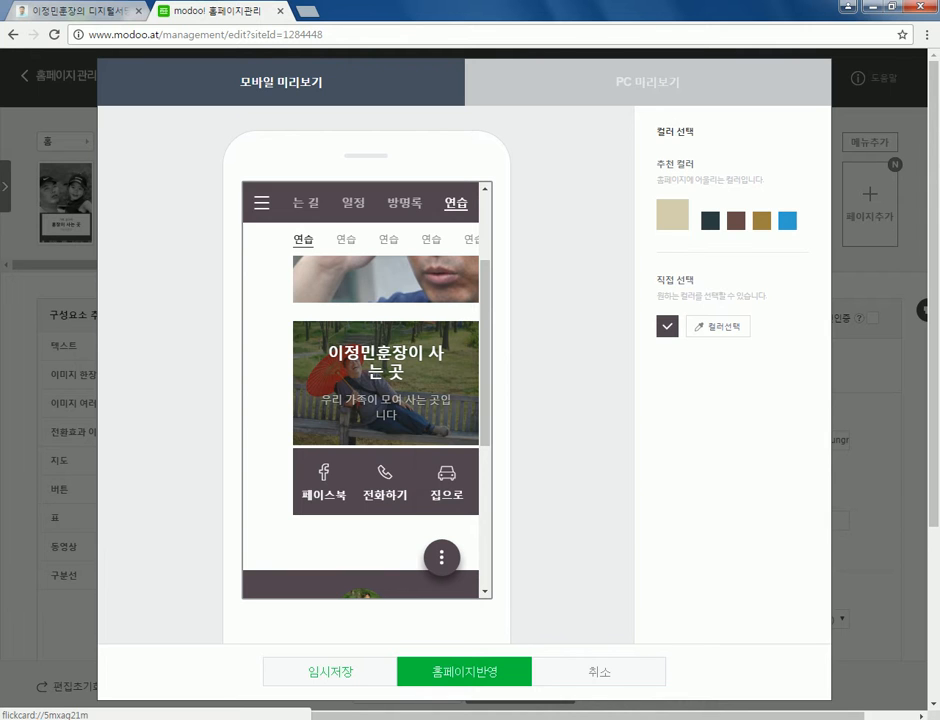
left_click(447, 482)
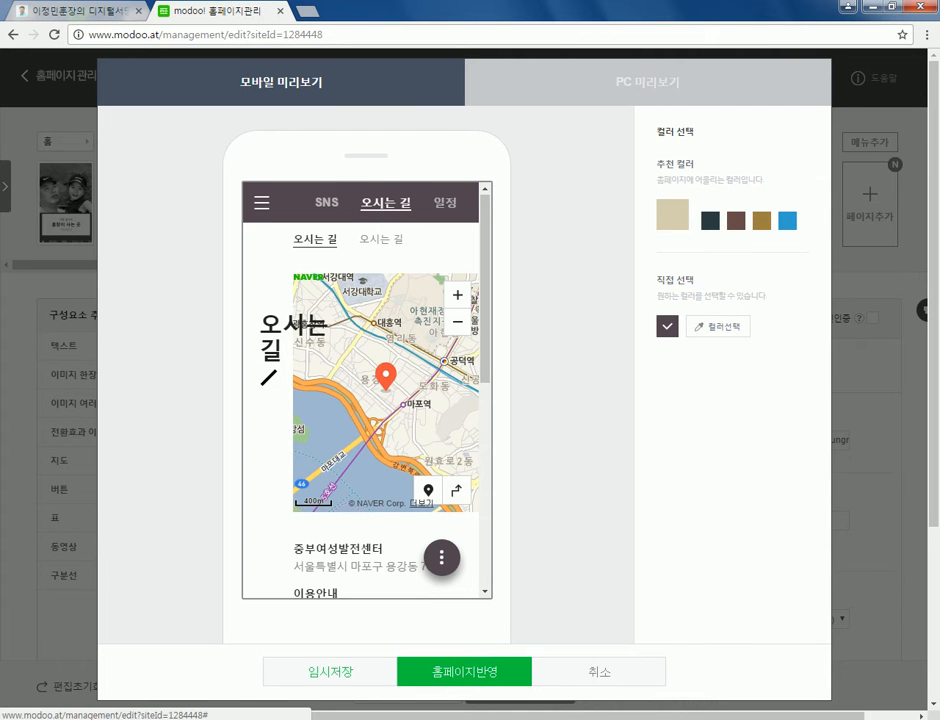
left_click(599, 672)
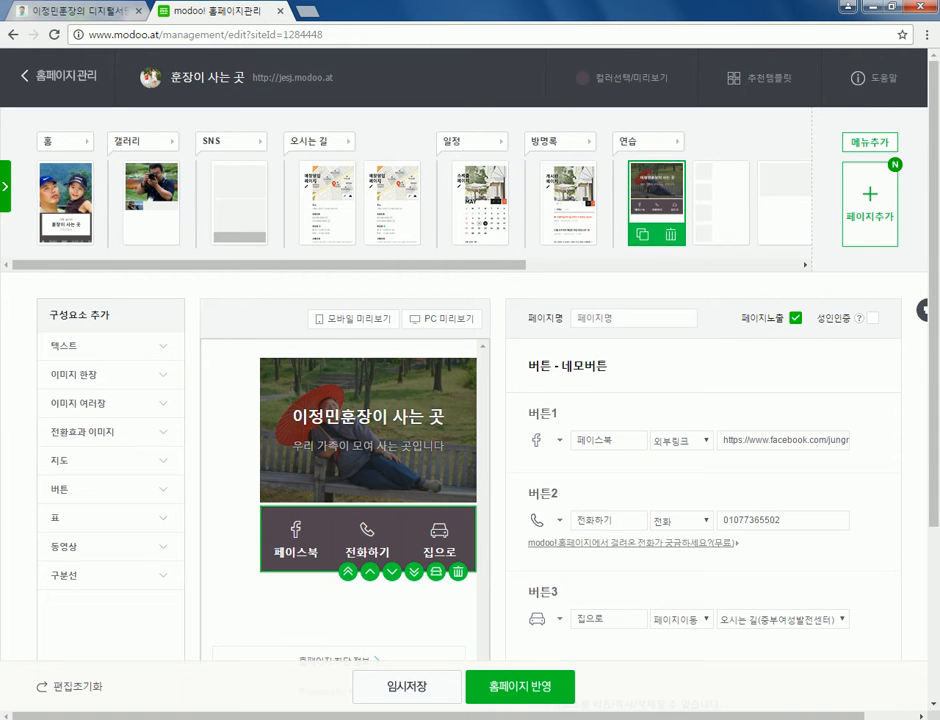
scroll(869, 200, "down", 1)
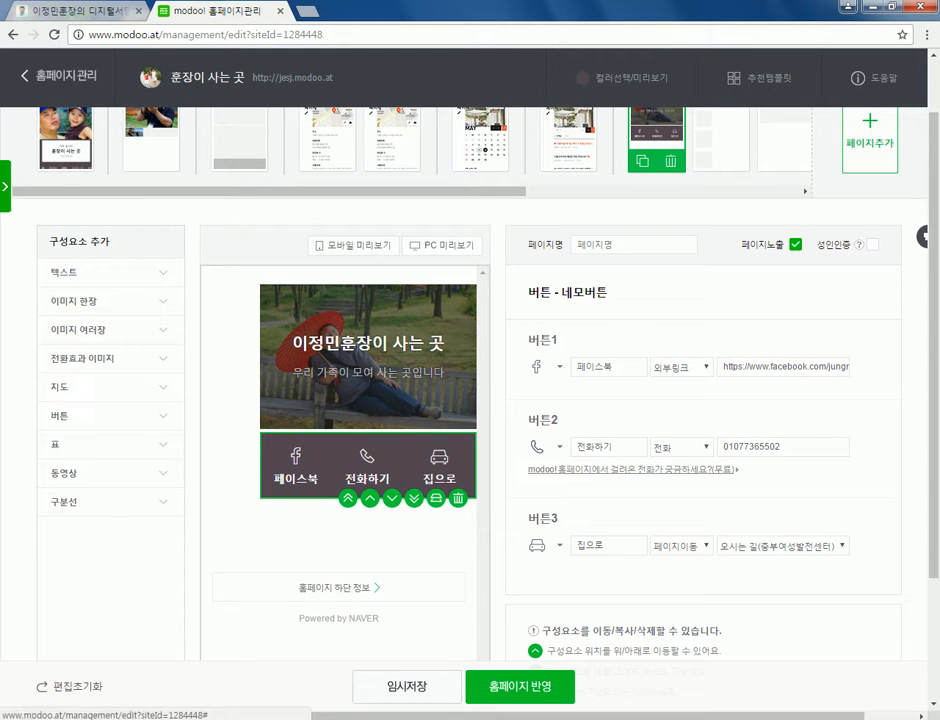
left_click(869, 145)
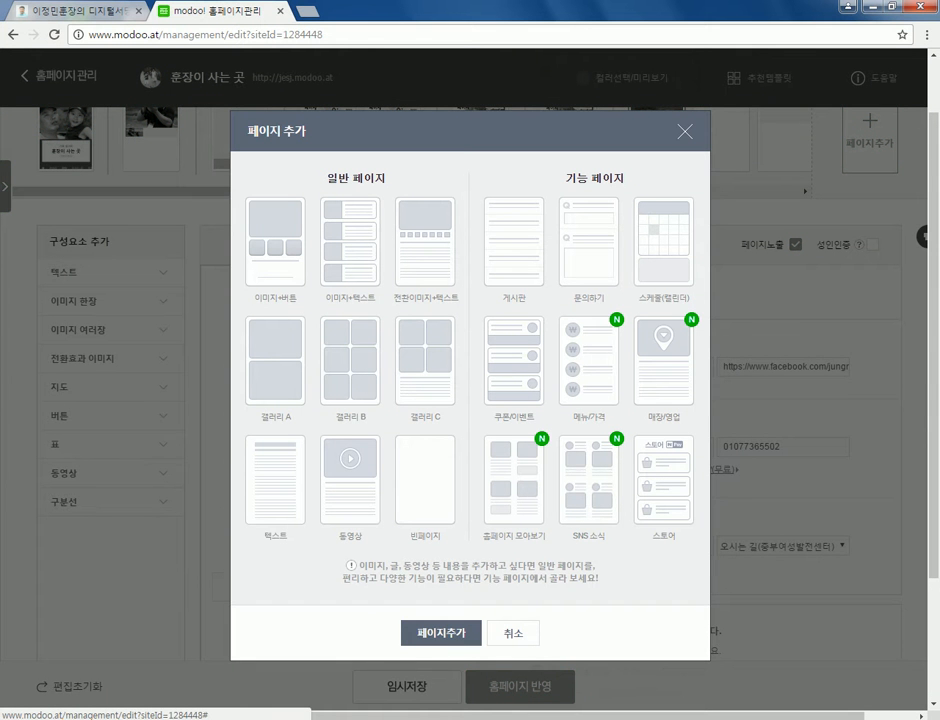
key("Escape")
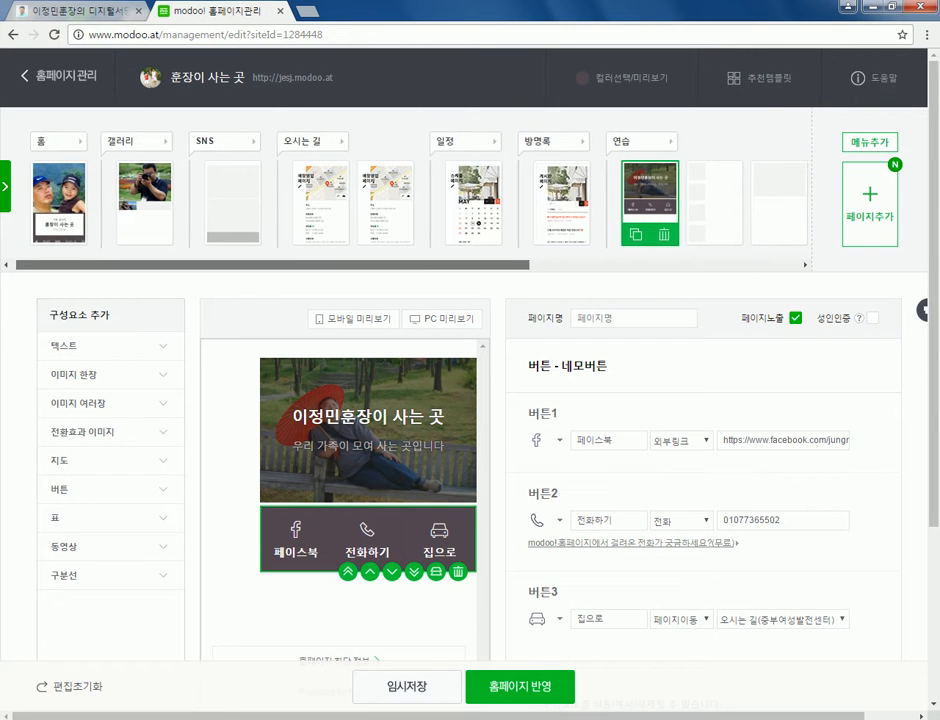
left_click(405, 203)
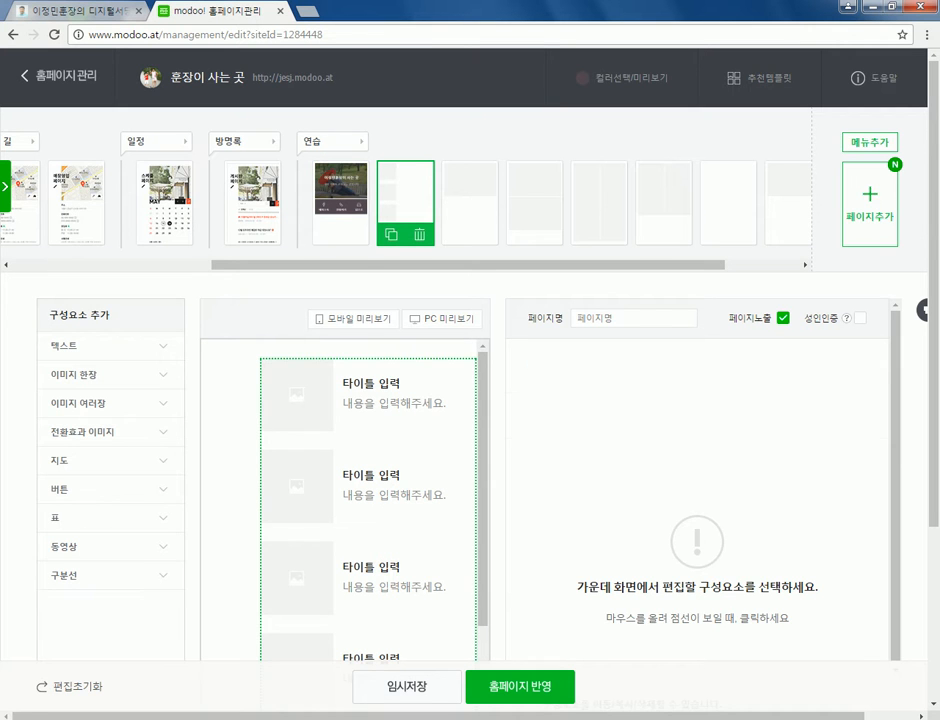
left_click(410, 400)
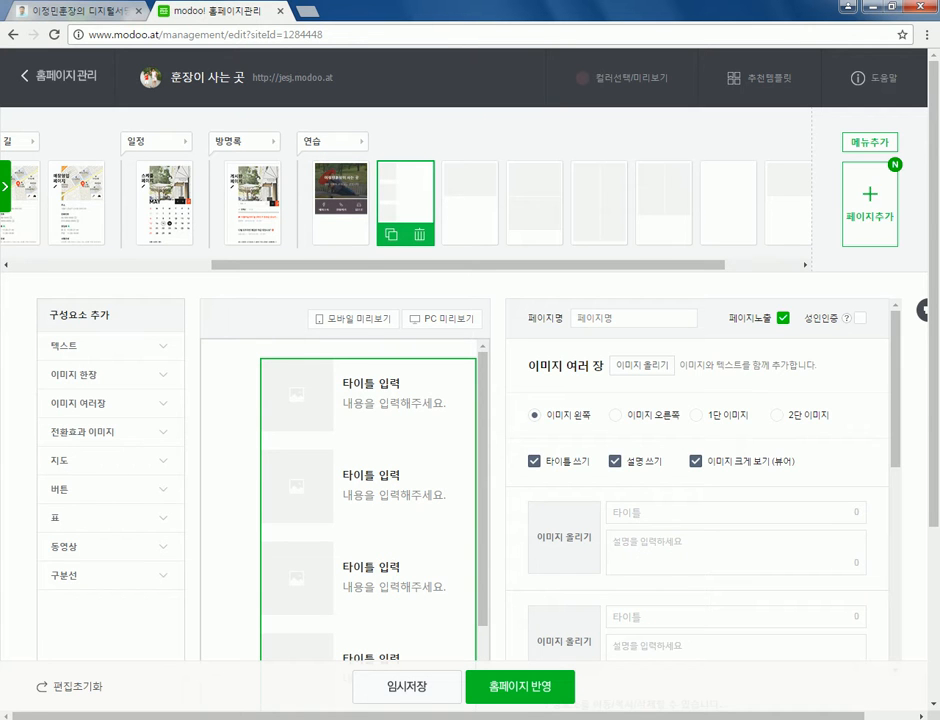
left_click(870, 205)
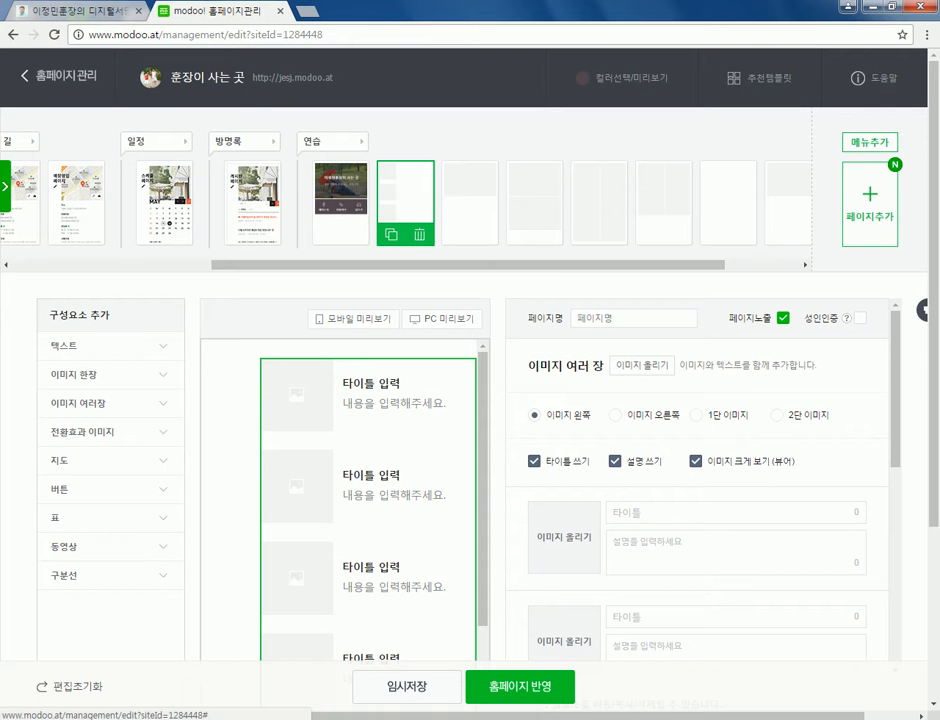
- Open the gallery image uploader's PC사진 추가 file browser
scroll(700, 490, "down", 1)
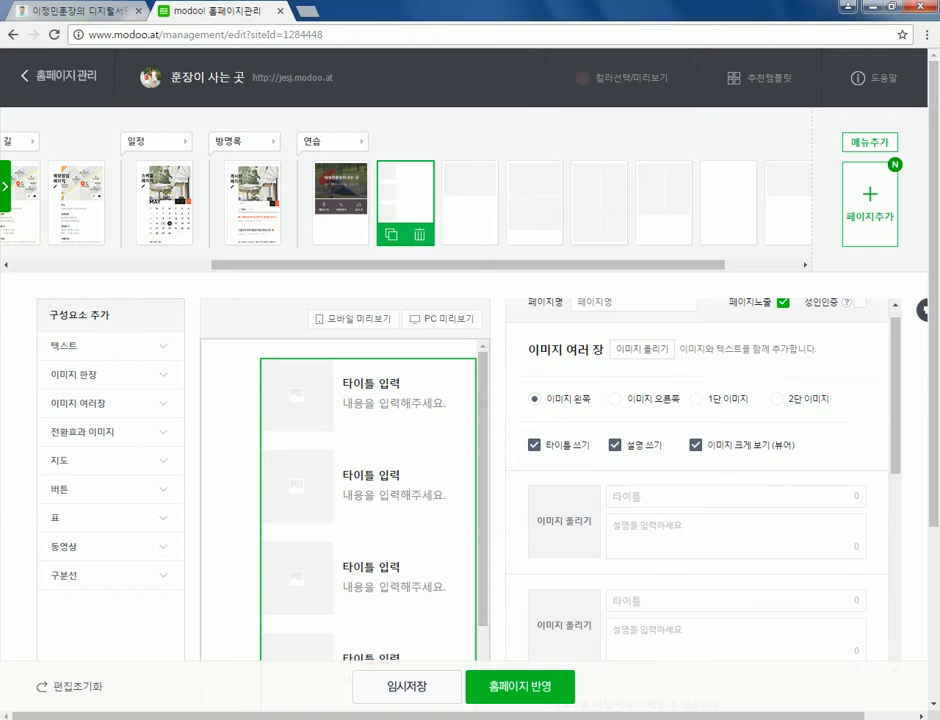
scroll(700, 490, "up", 1)
left_click(642, 365)
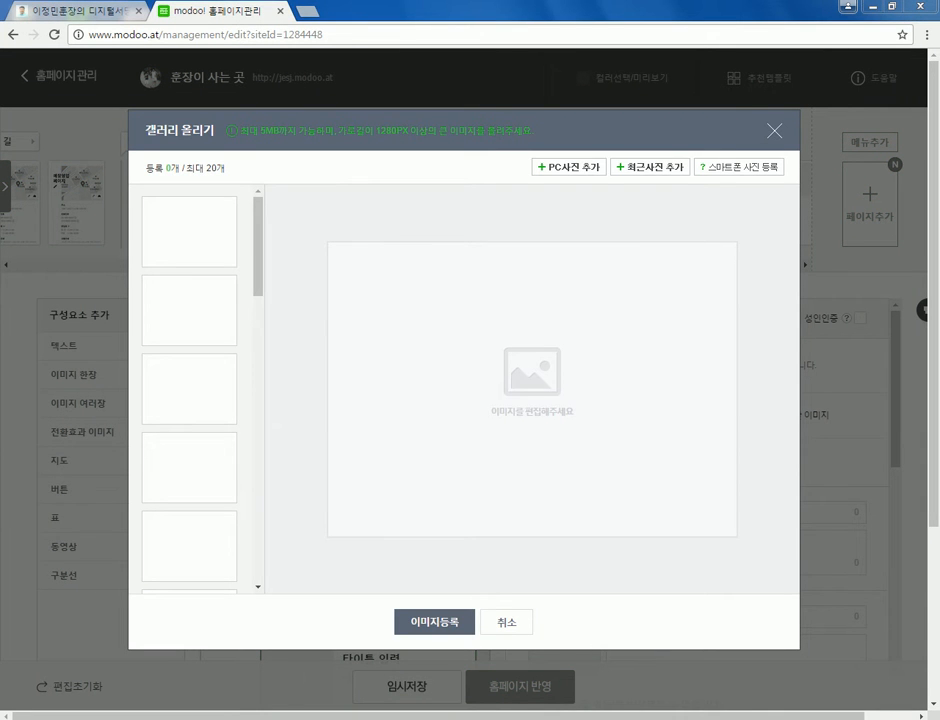
left_click(568, 167)
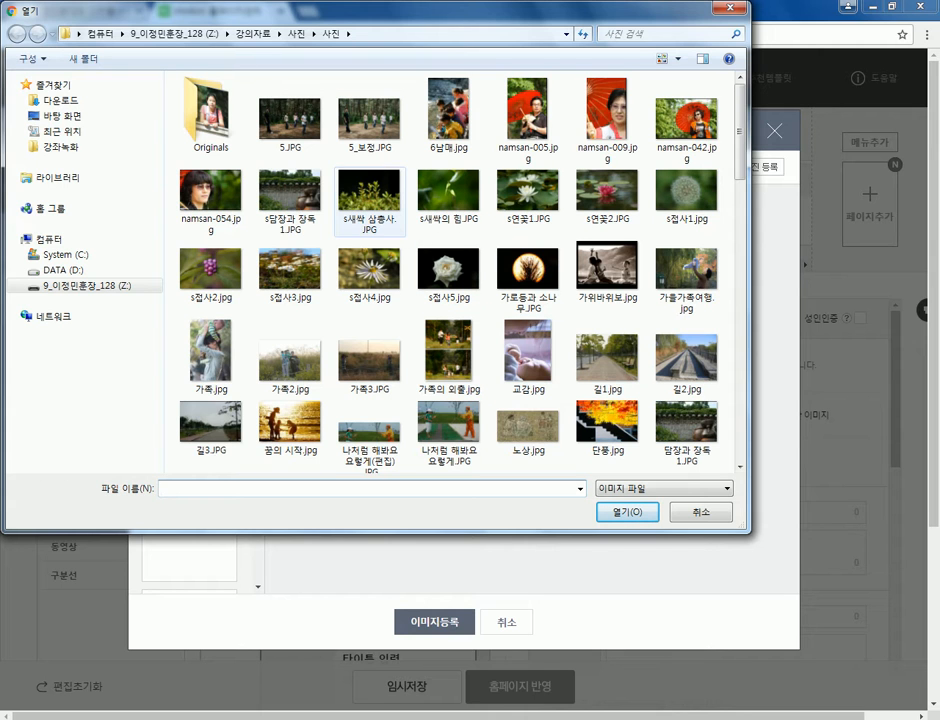
- Select the eleven nature photos, from the wall-and-jars photo to streetlamp-and-pine, and load them
left_click(290, 200)
left_click(370, 200, "ctrl")
left_click(448, 200, "ctrl")
left_click(528, 200, "ctrl")
left_click(607, 200, "ctrl")
left_click(686, 200, "ctrl")
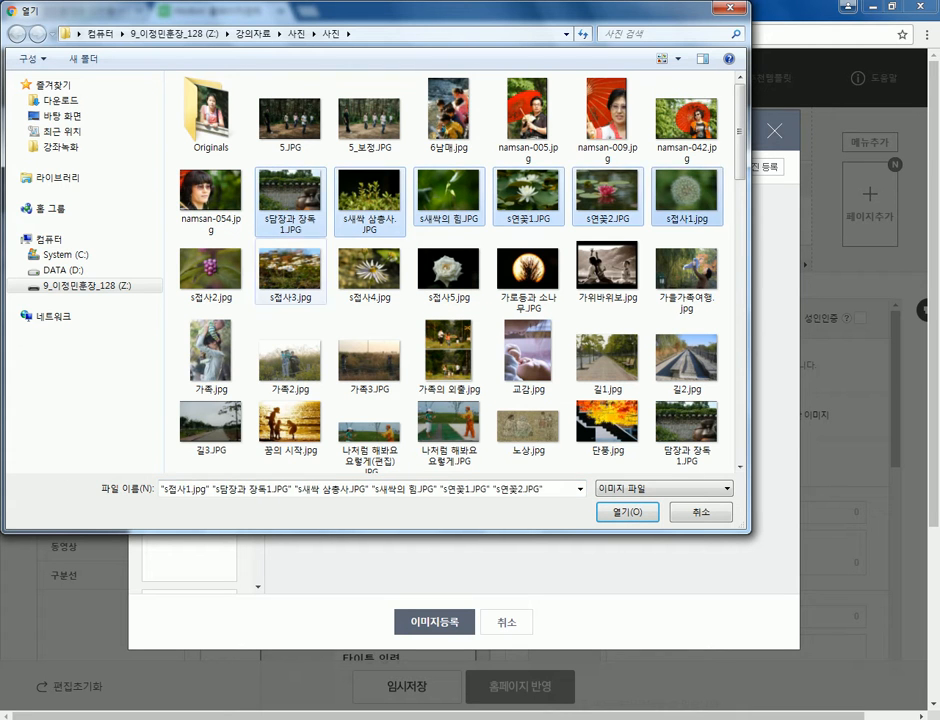
left_click(210, 270, "ctrl")
left_click(290, 270, "ctrl")
left_click(370, 270, "ctrl")
left_click(448, 270, "ctrl")
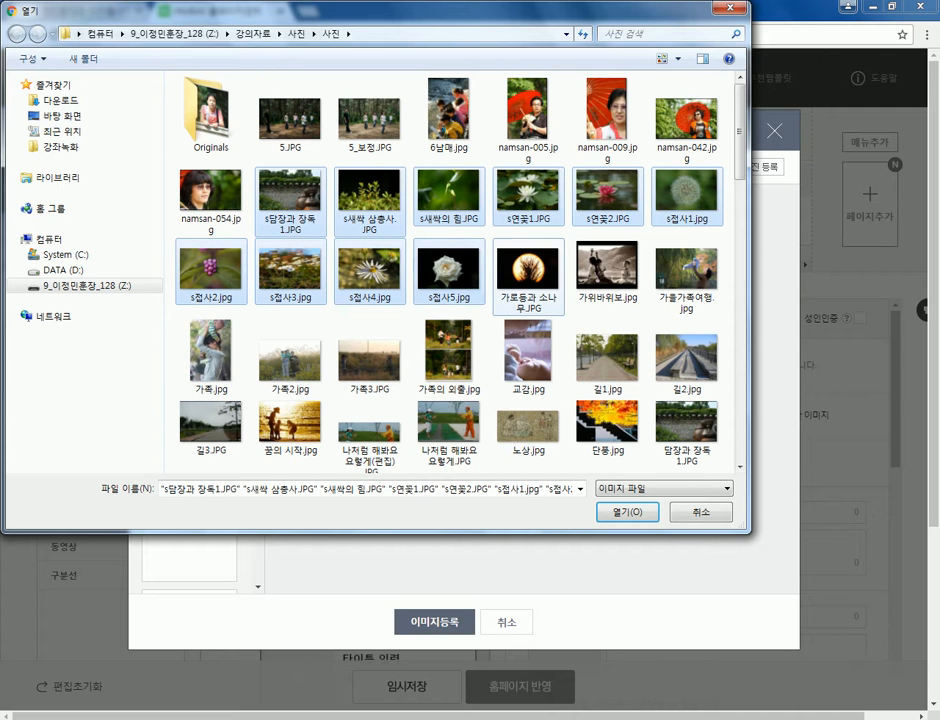
left_click(528, 270, "ctrl")
left_click(627, 511)
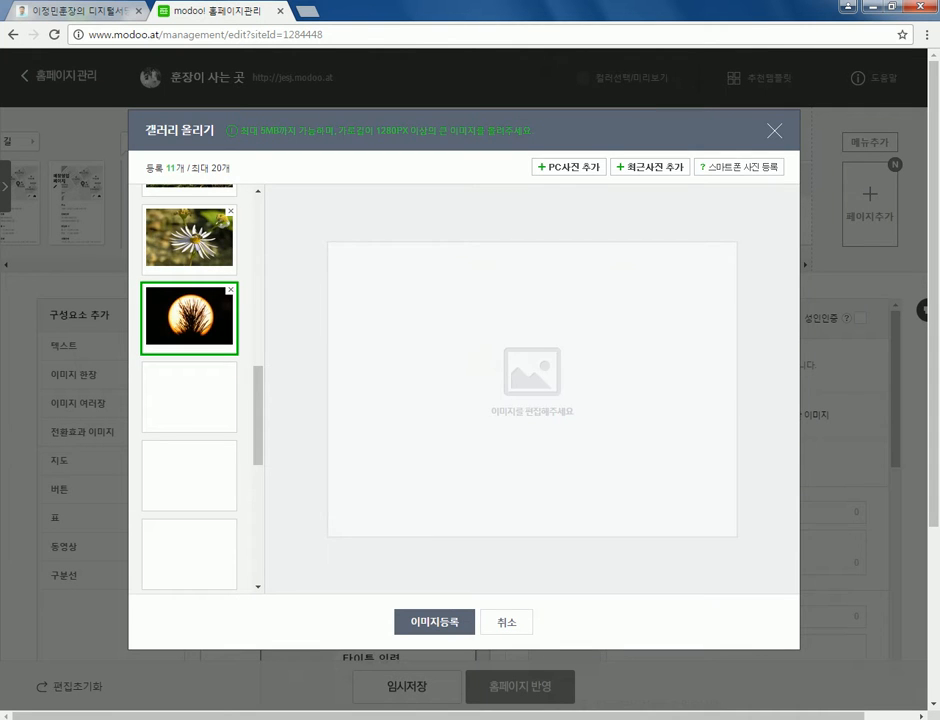
- Review each uploaded photo's crop, shifting the water lily's crop area slightly left
scroll(189, 390, "up", 6)
left_click(189, 229)
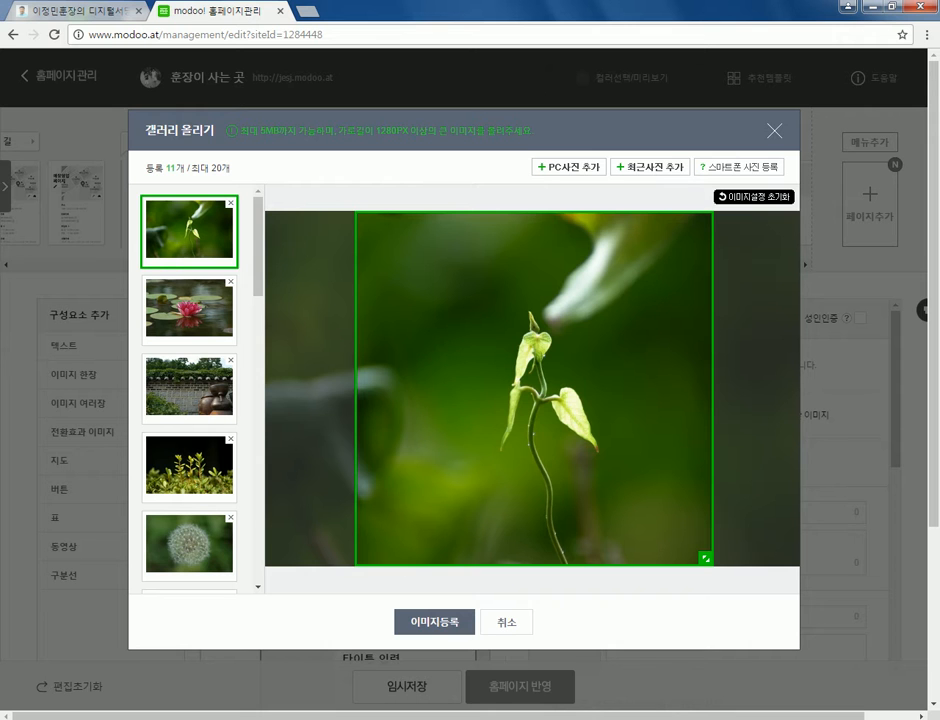
left_click(189, 310)
left_click_drag(534, 388, 527, 388)
left_click(189, 388)
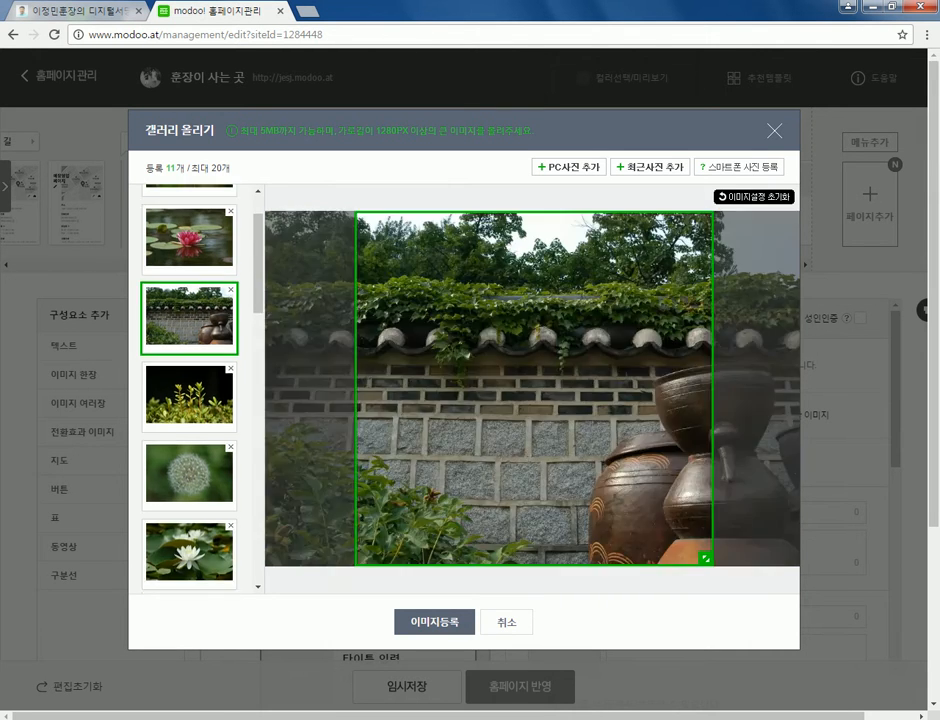
left_click(189, 395)
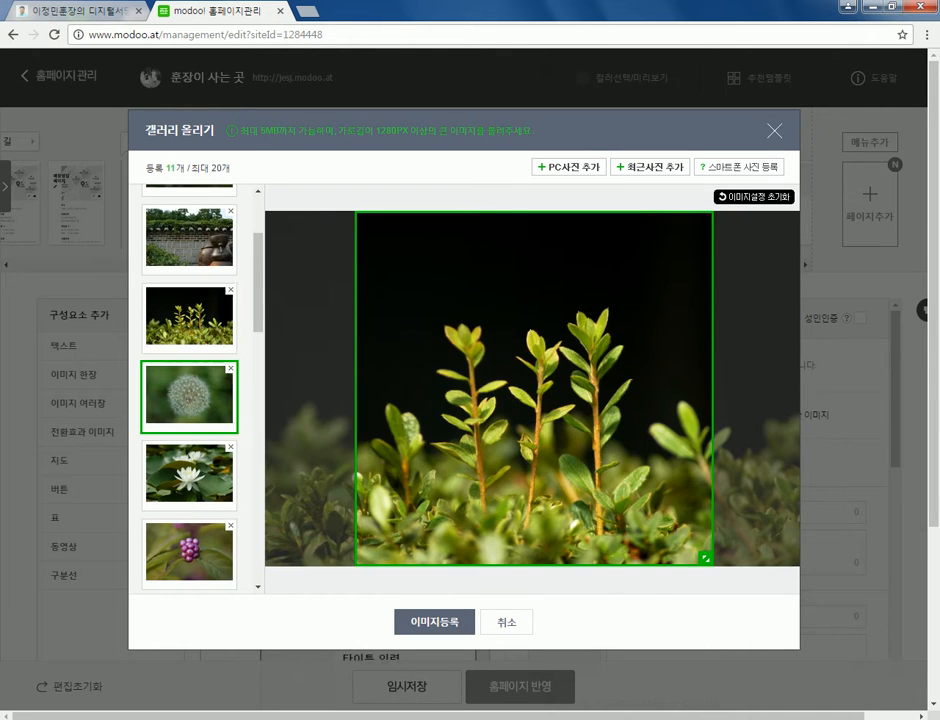
left_click(189, 398)
left_click(189, 398)
left_click(189, 398)
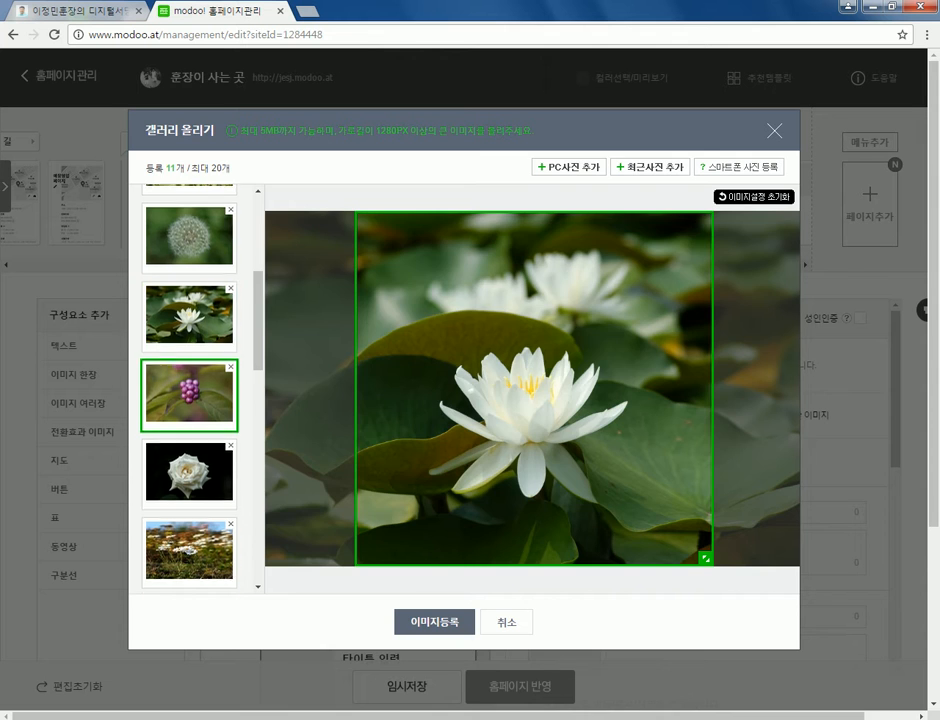
left_click(189, 395)
left_click(189, 398)
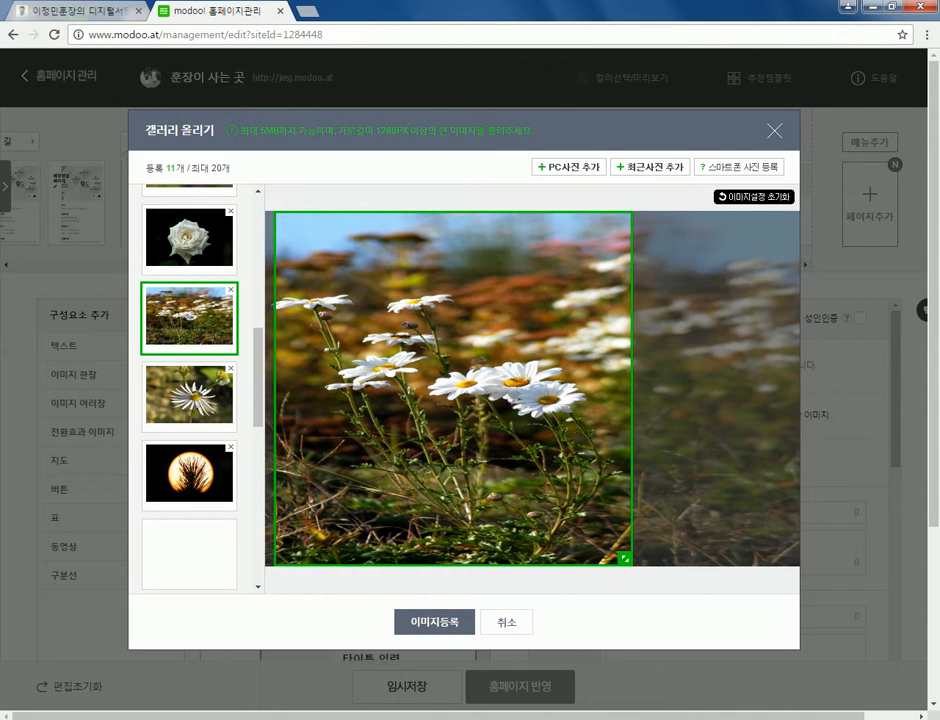
left_click(189, 395)
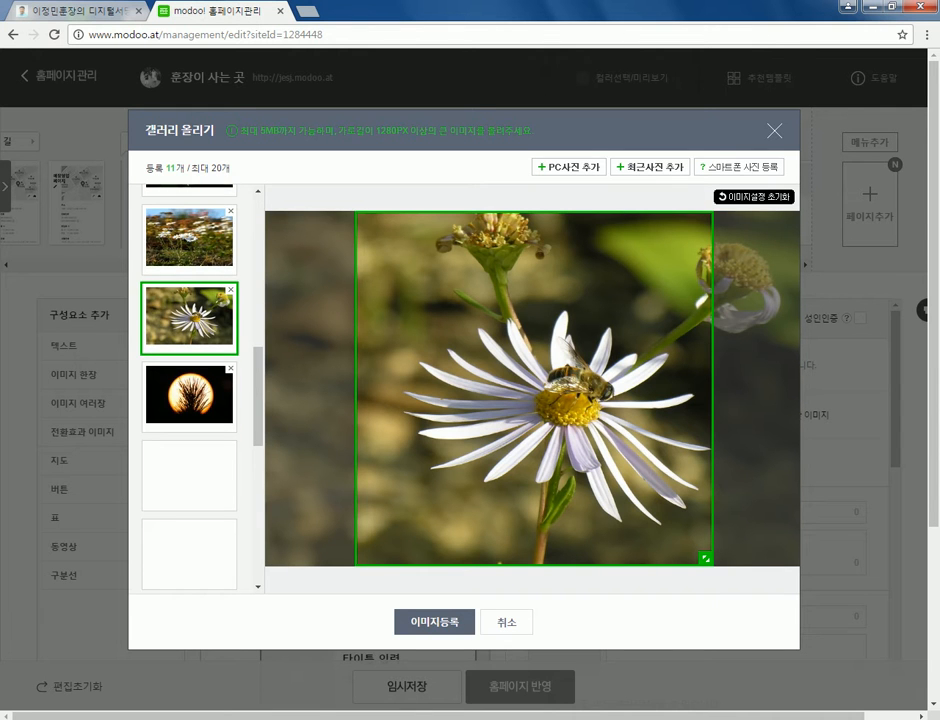
scroll(189, 385, "up", 6)
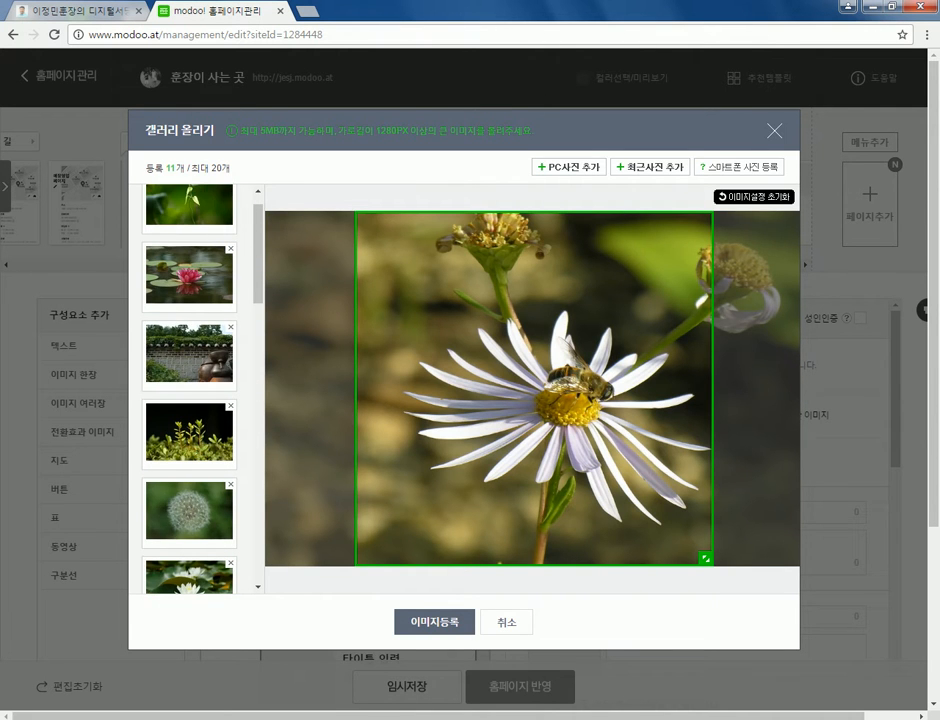
left_click(189, 354)
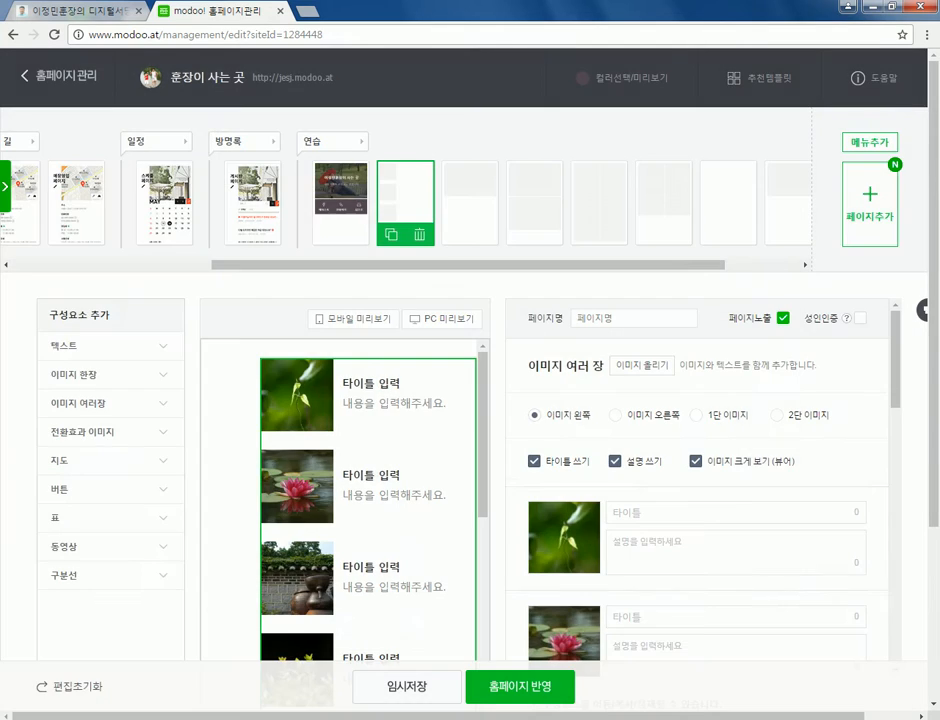
scroll(338, 500, "down", 10)
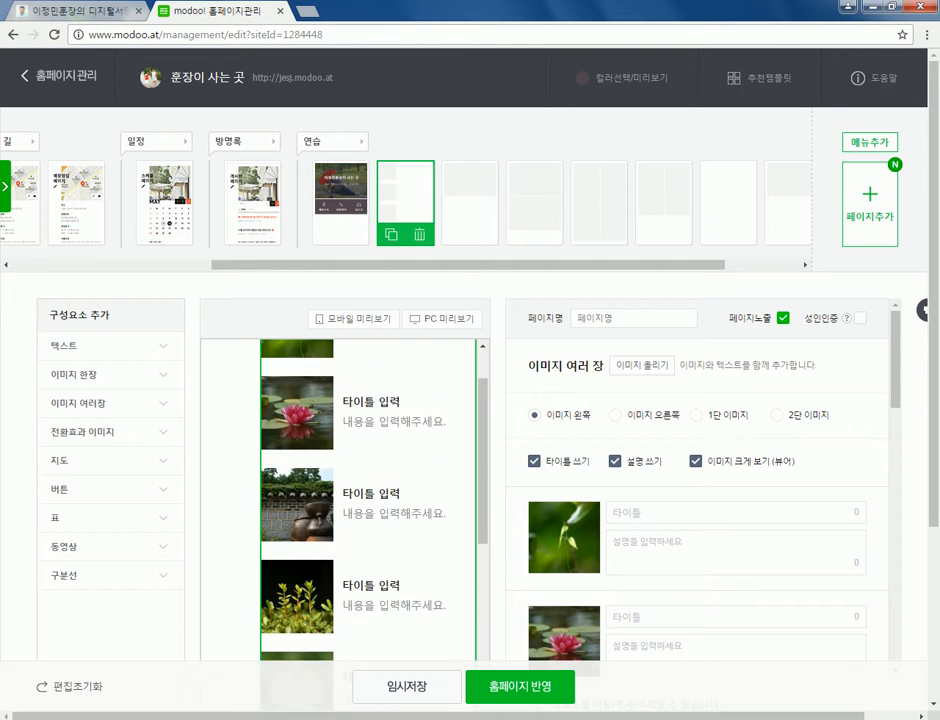
scroll(368, 500, "down", 10)
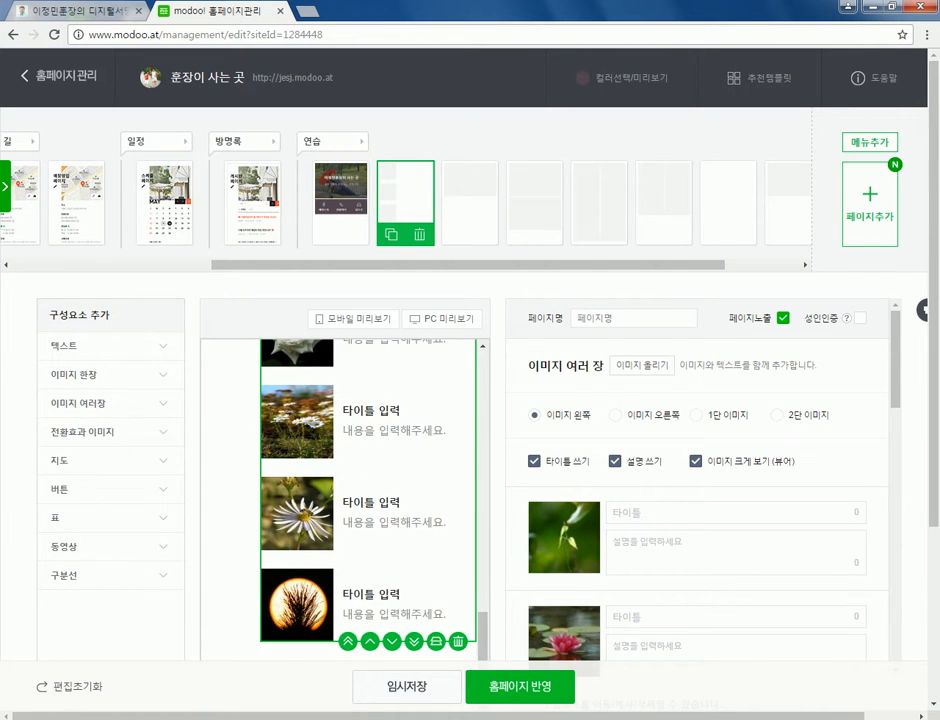
scroll(368, 400, "up", 6)
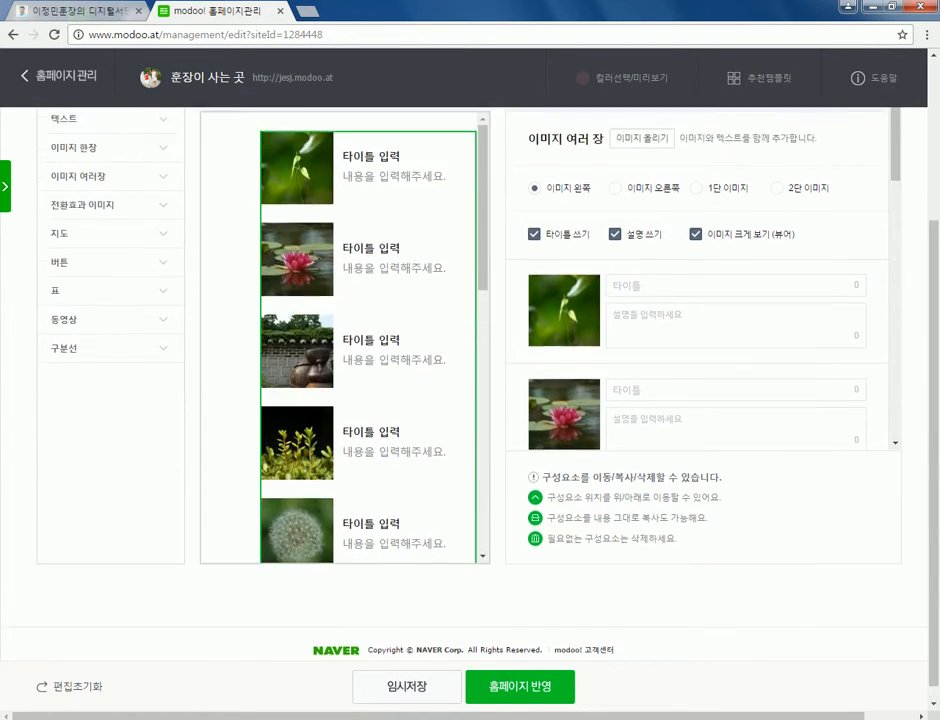
scroll(700, 525, "down", 3)
scroll(700, 480, "down", 8)
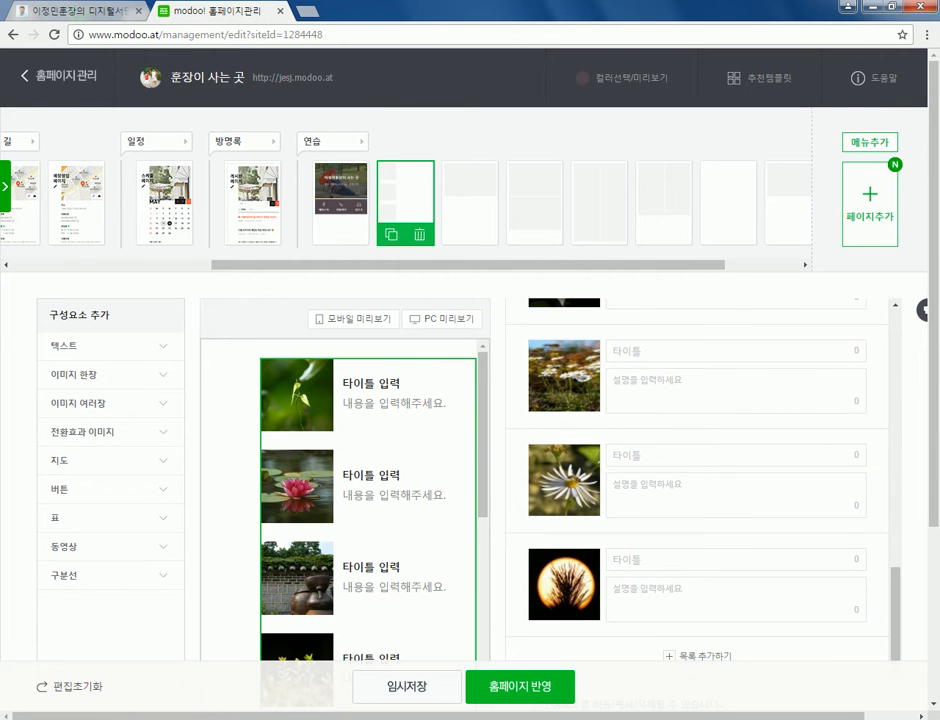
left_click(869, 204)
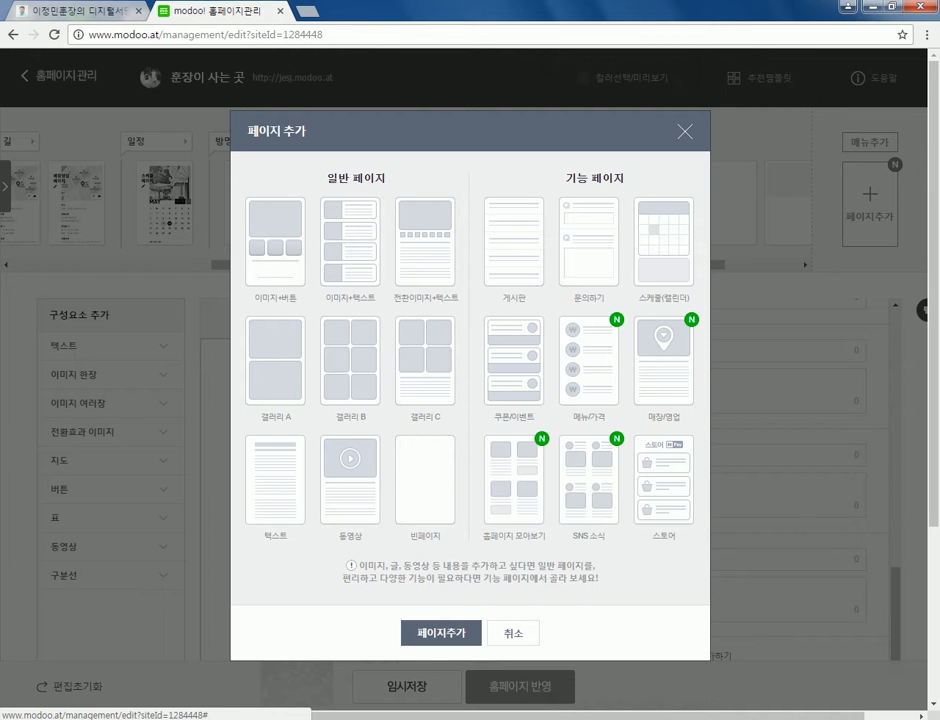
key("Escape")
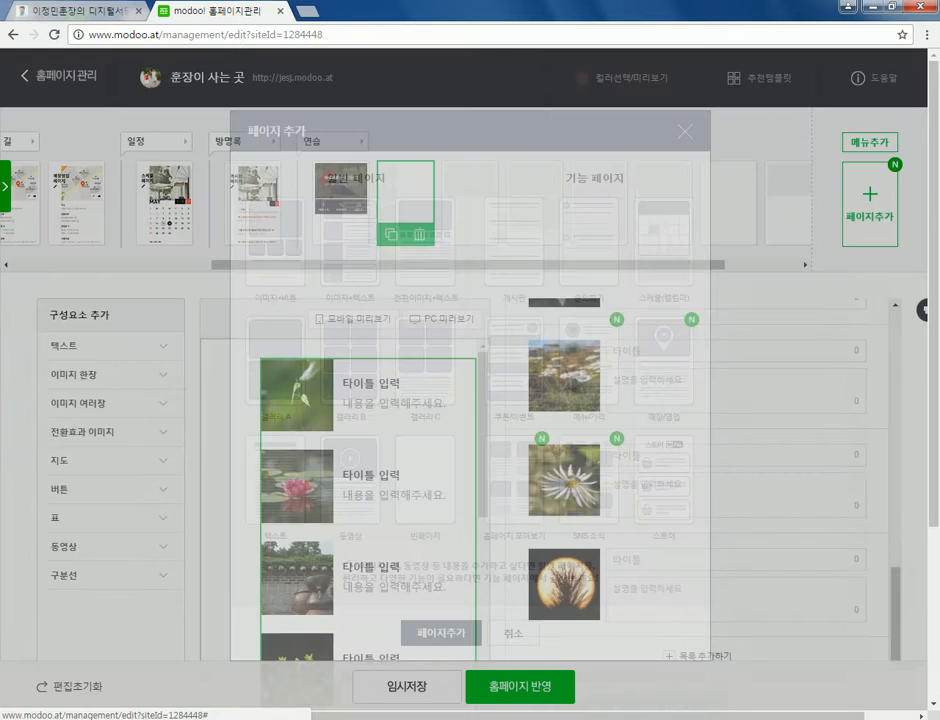
scroll(700, 380, "up", 10)
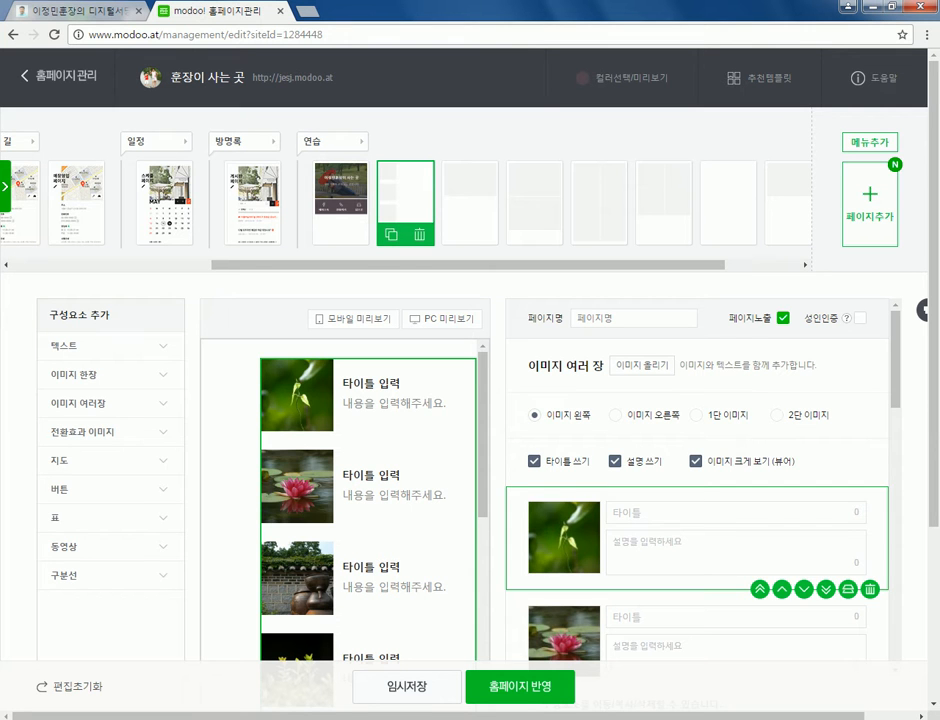
- Title the first photo 꽃이야기 with description '길거리에 흖히 볼 수 있는 꽃입니다.'
left_click(612, 512)
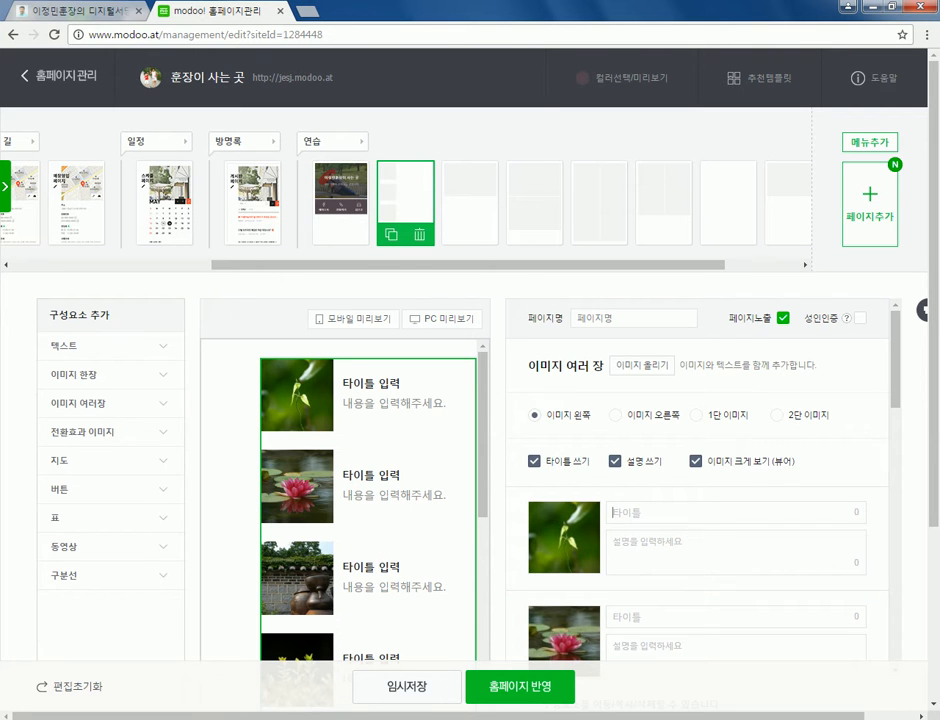
type("꽃")
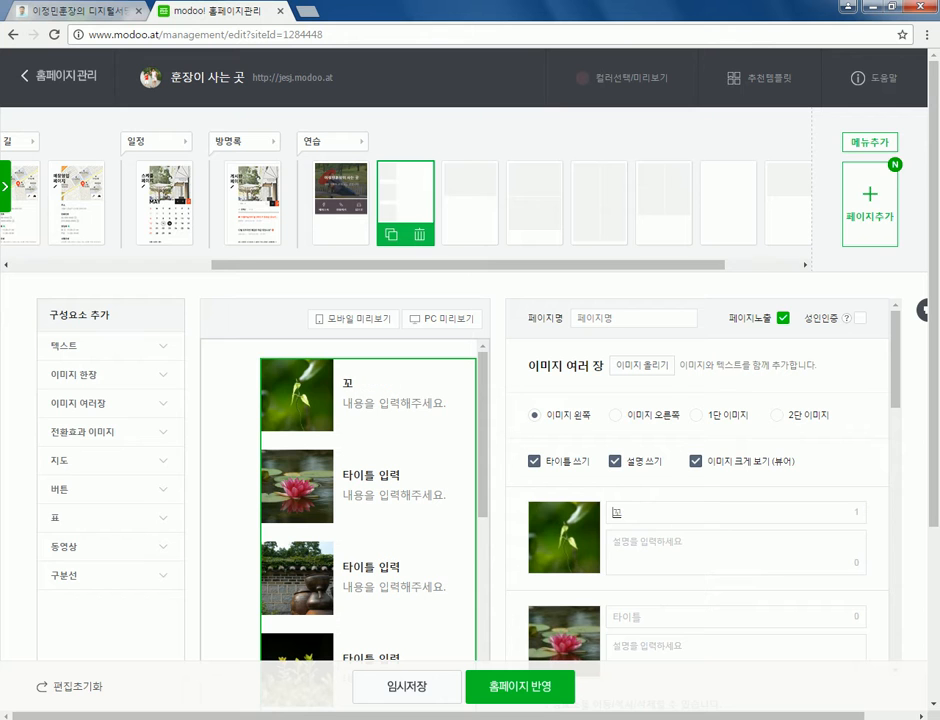
type("이야기")
scroll(697, 495, "down", 3)
key("Tab")
type("길거리에 흖")
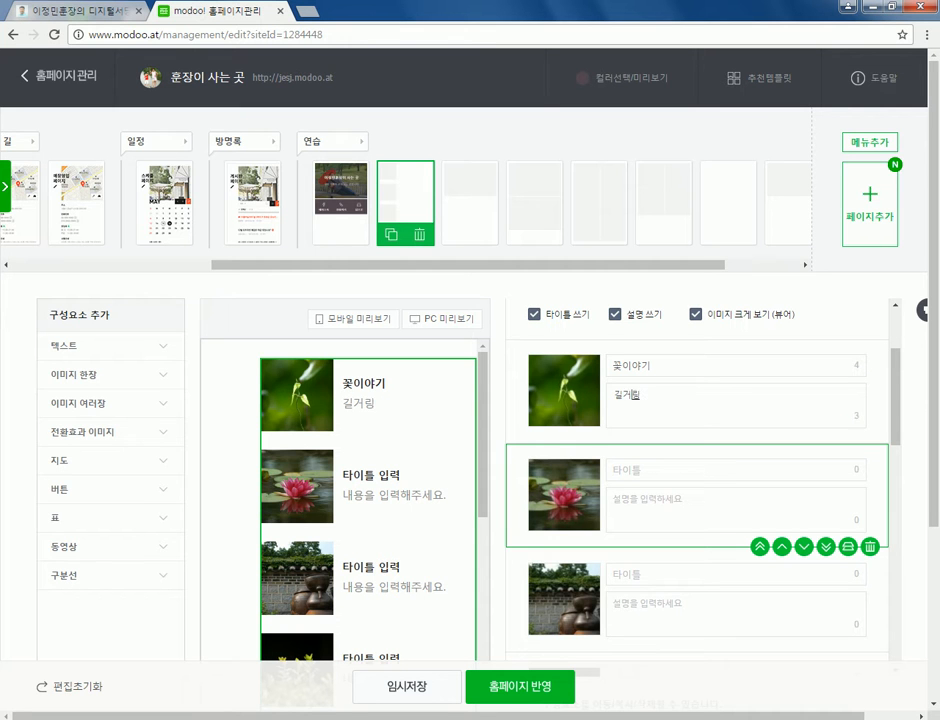
type("히 볼")
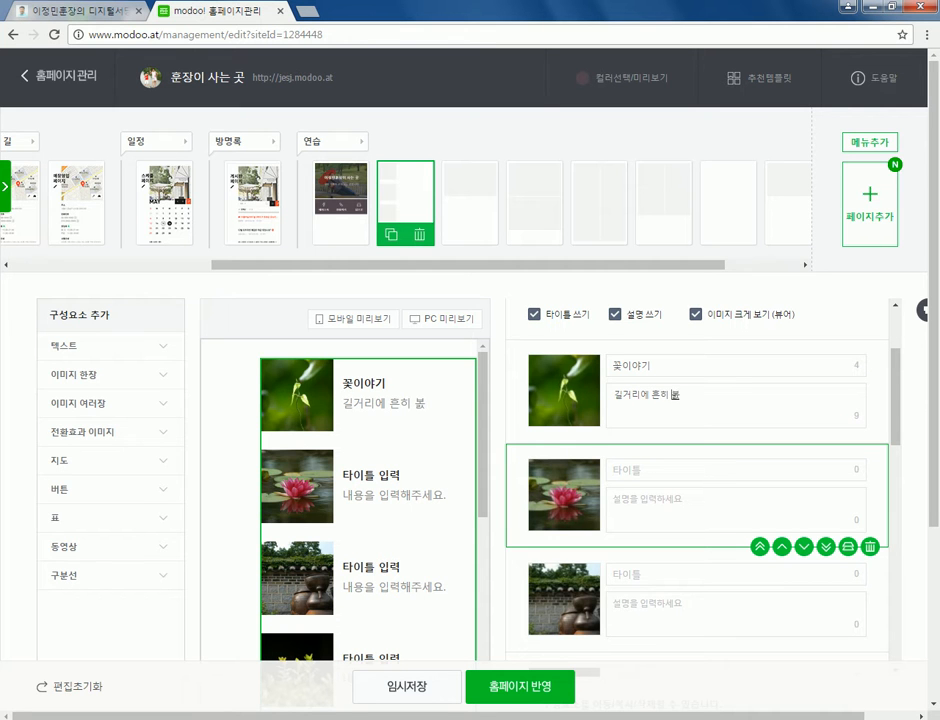
type(" 수 있는 꽃입니다.")
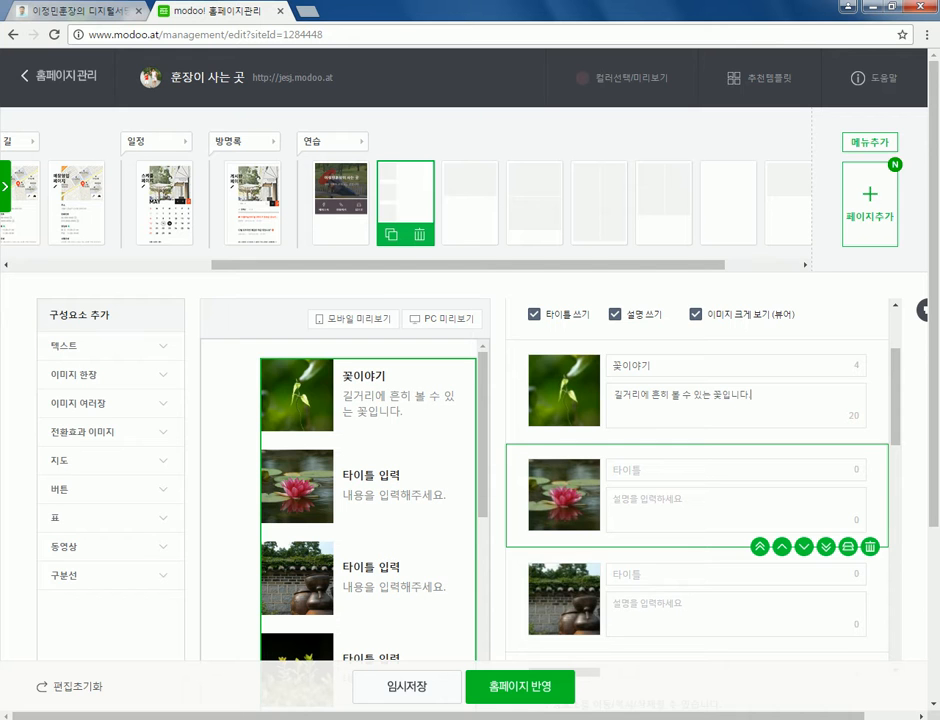
- Title the second photo 연 with description '연못에서 서식하는 연꽃입니다.'
left_click(612, 469)
type("연")
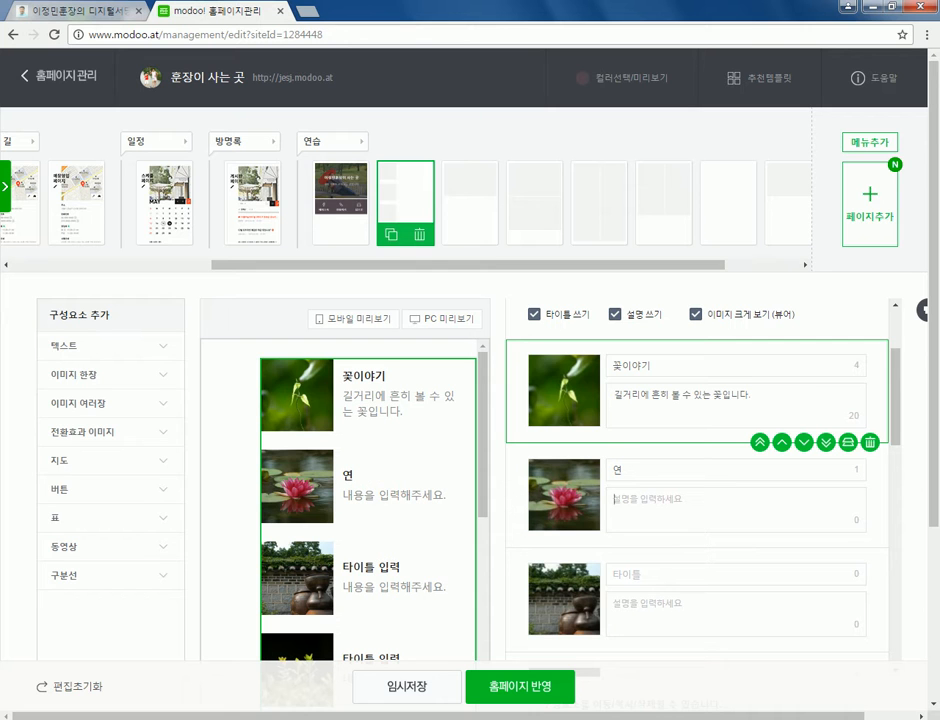
key("Tab")
type("녀연모")
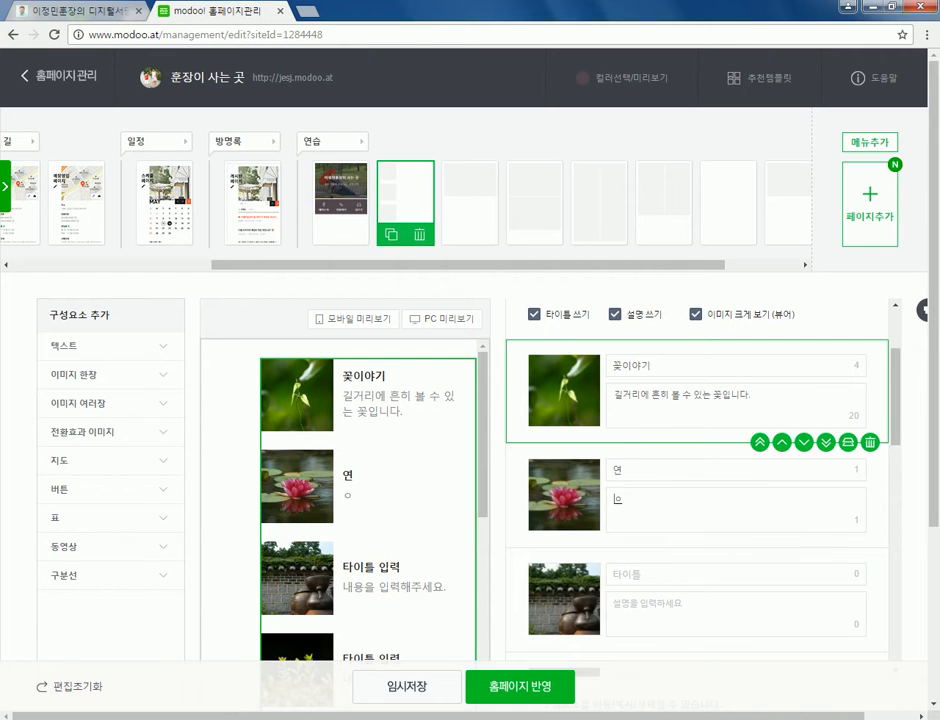
type("에서 서식하느 ㅇ연")
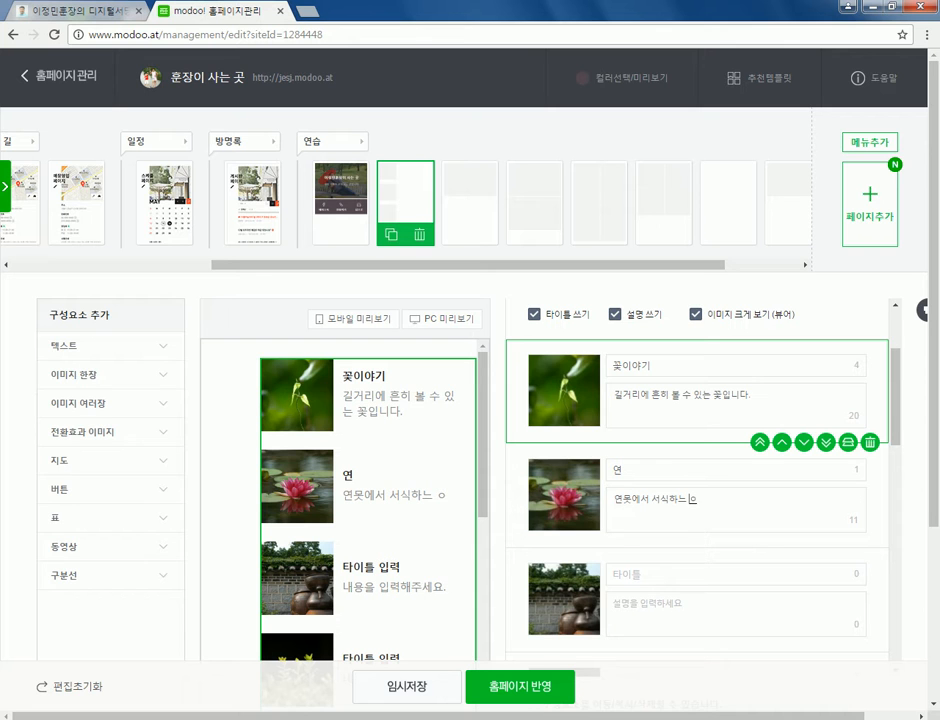
key("BackSpace")
key("BackSpace")
key("BackSpace")
key("BackSpace")
key("BackSpace")
type("는 연꽃입")
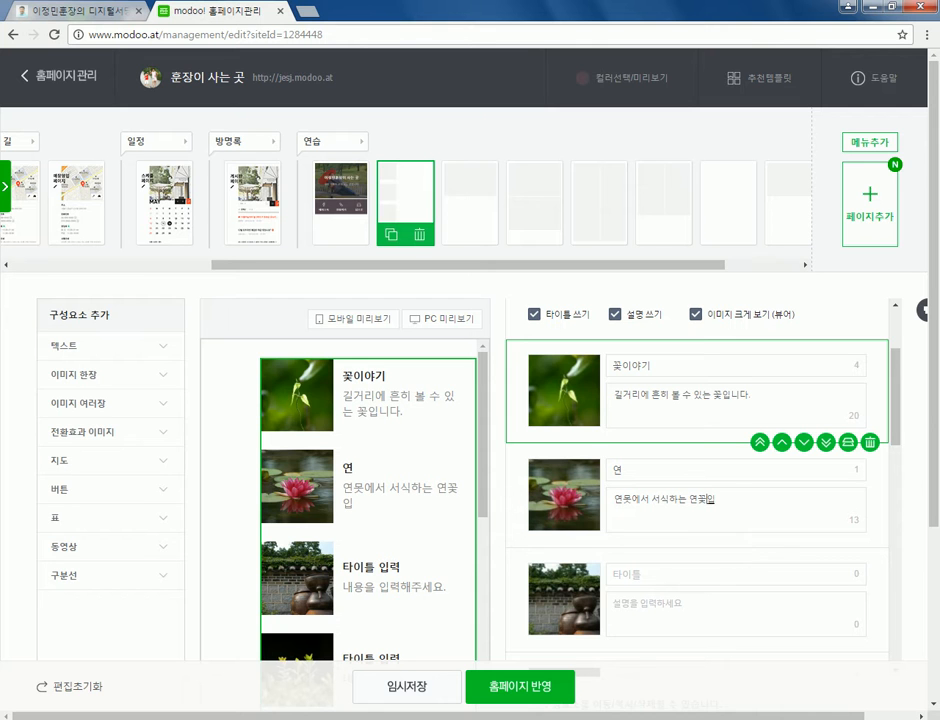
type("니다.")
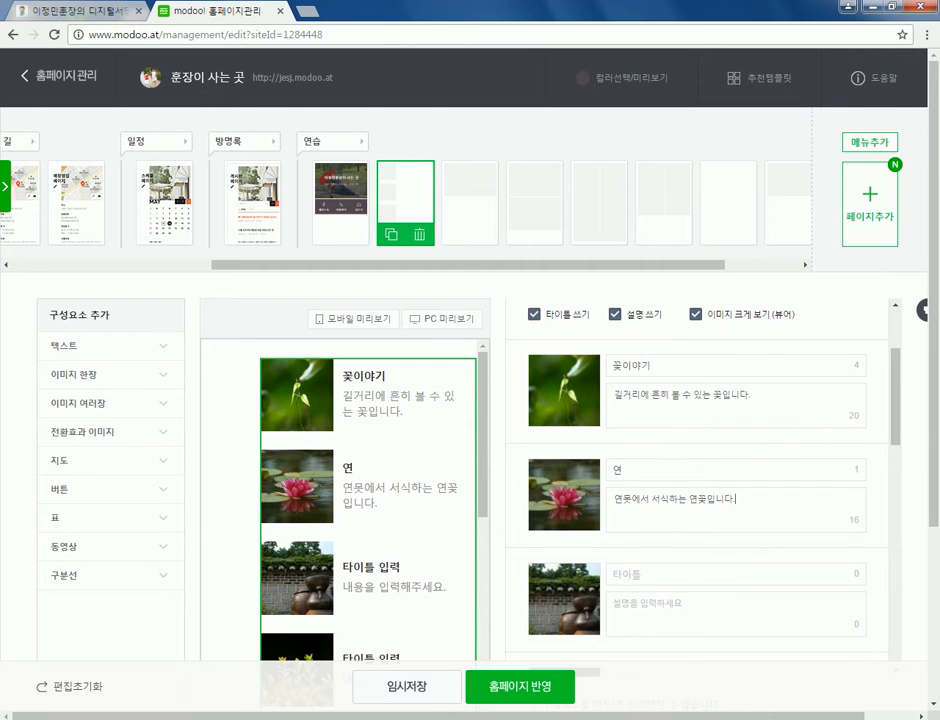
scroll(470, 400, "down", 3)
- Title the third photo 장독대 with description '우리집 뒷마당에 있는 장독대입니다.'
left_click(735, 427)
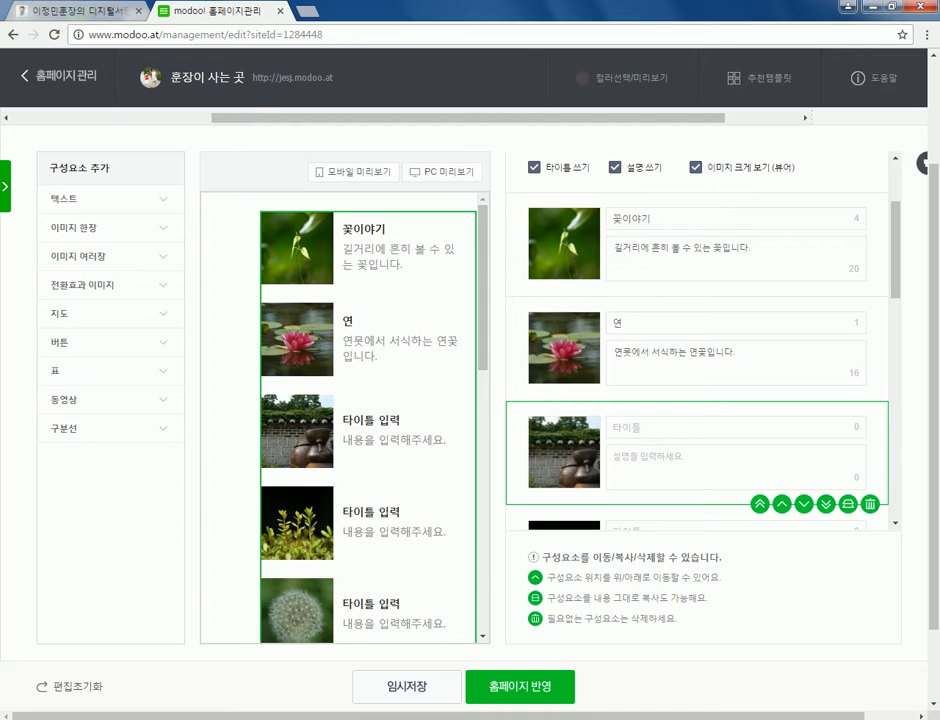
type("장독대")
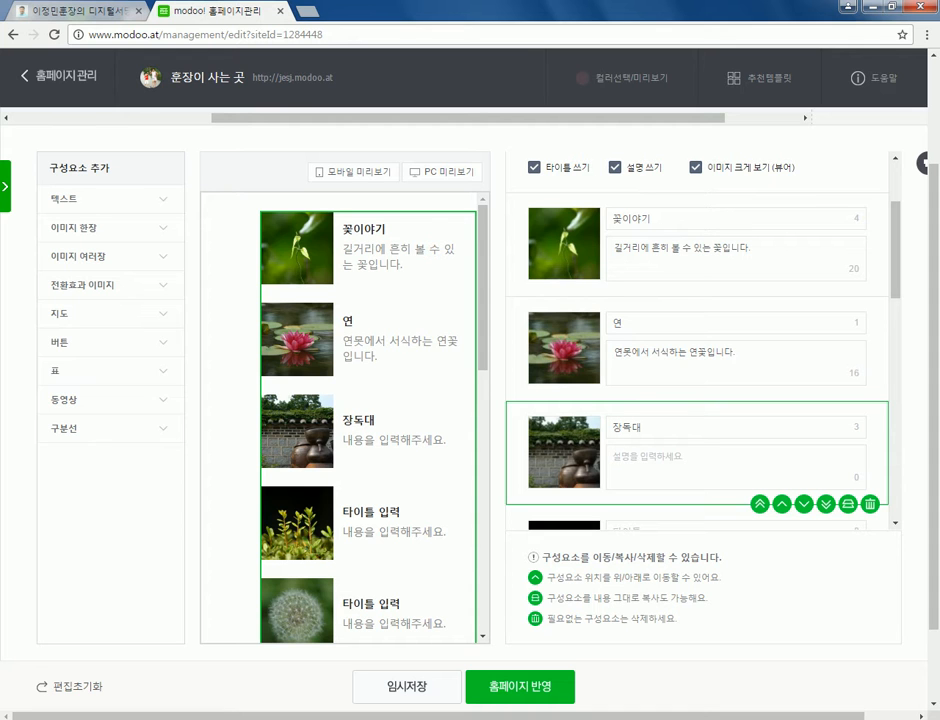
left_click(617, 457)
type("ㅇ우리집 뒤")
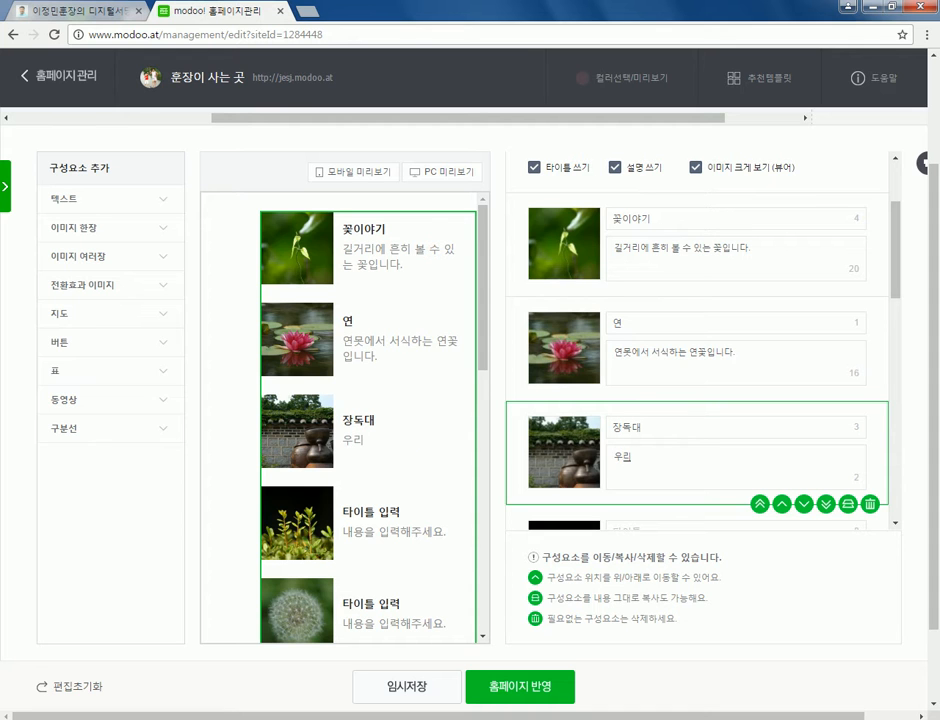
type("ㅅ마")
type("당에 있는 지")
type("장독댕")
type("입니다.")
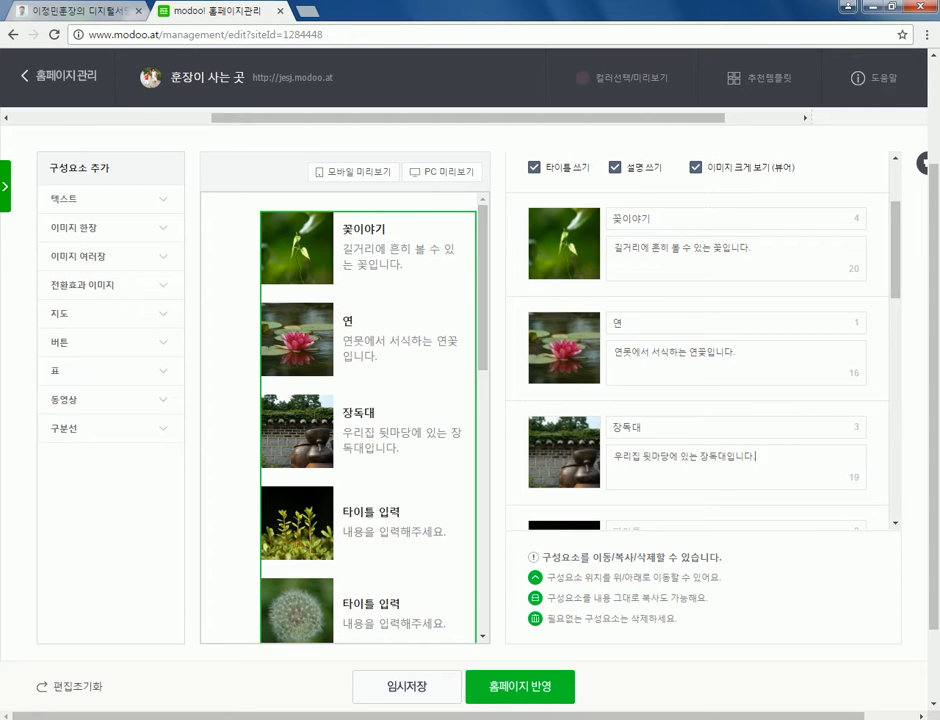
- Open the 갤러리 올리기 photo gallery for the multi-image block
scroll(697, 400, "down", 1)
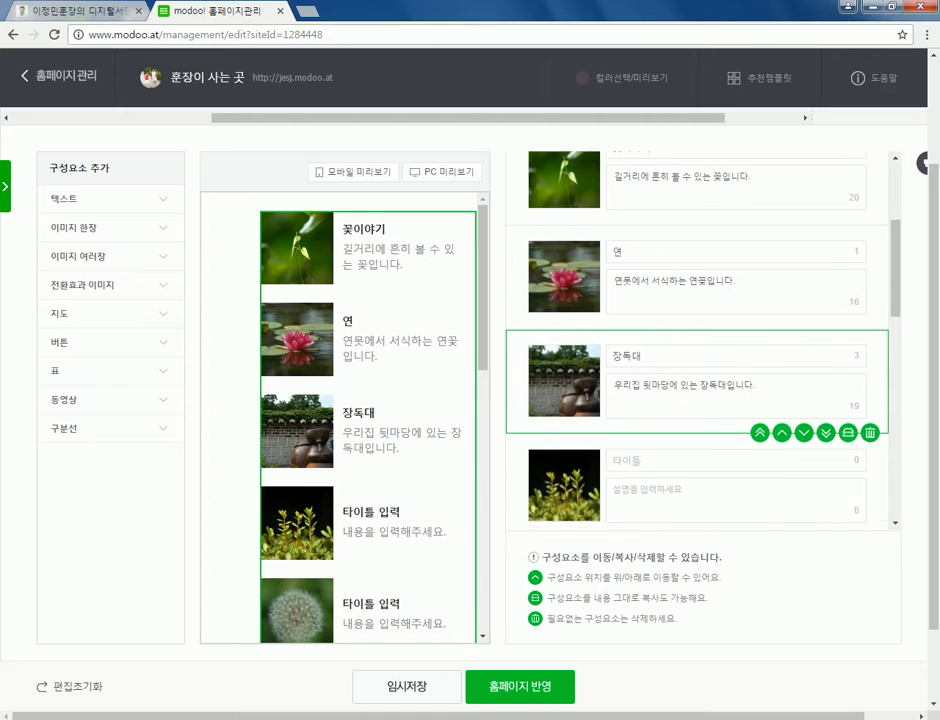
scroll(697, 400, "down", 1)
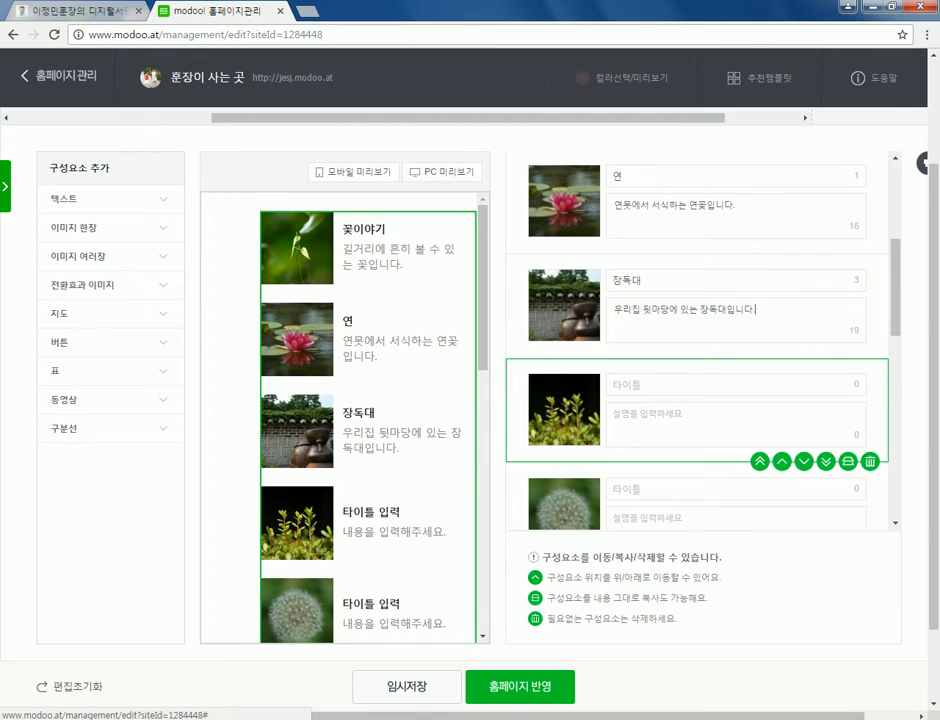
scroll(697, 400, "down", 1)
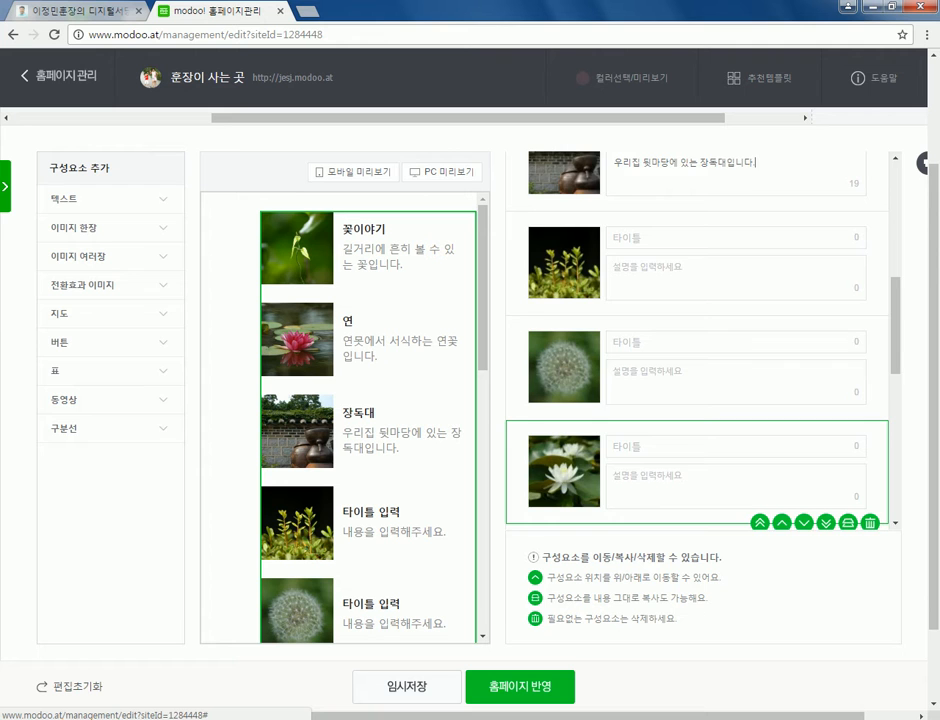
scroll(700, 460, "down", 2)
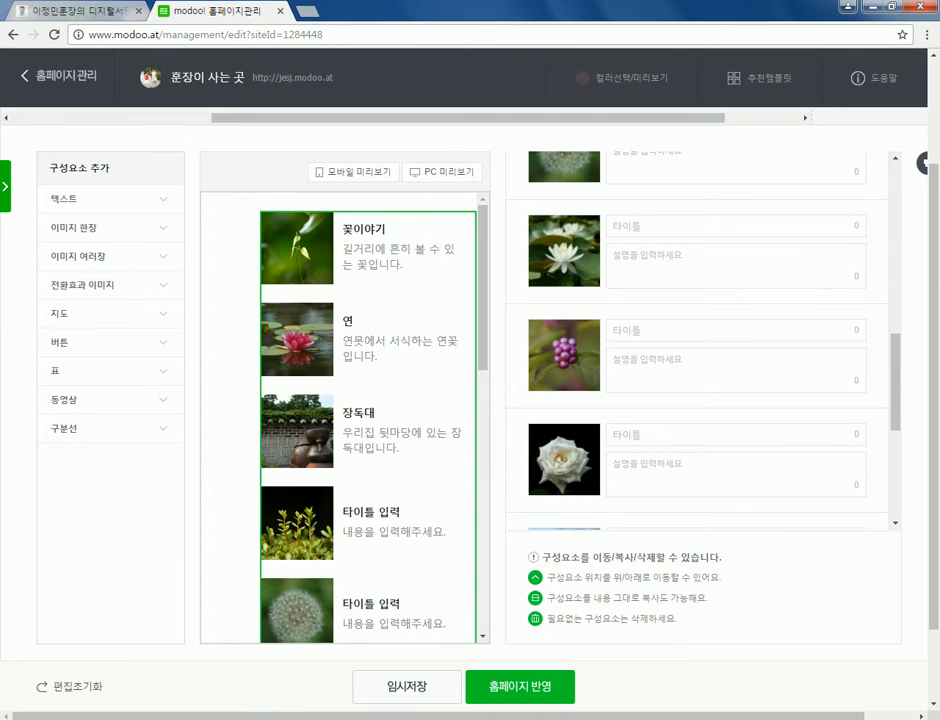
scroll(368, 420, "down", 2)
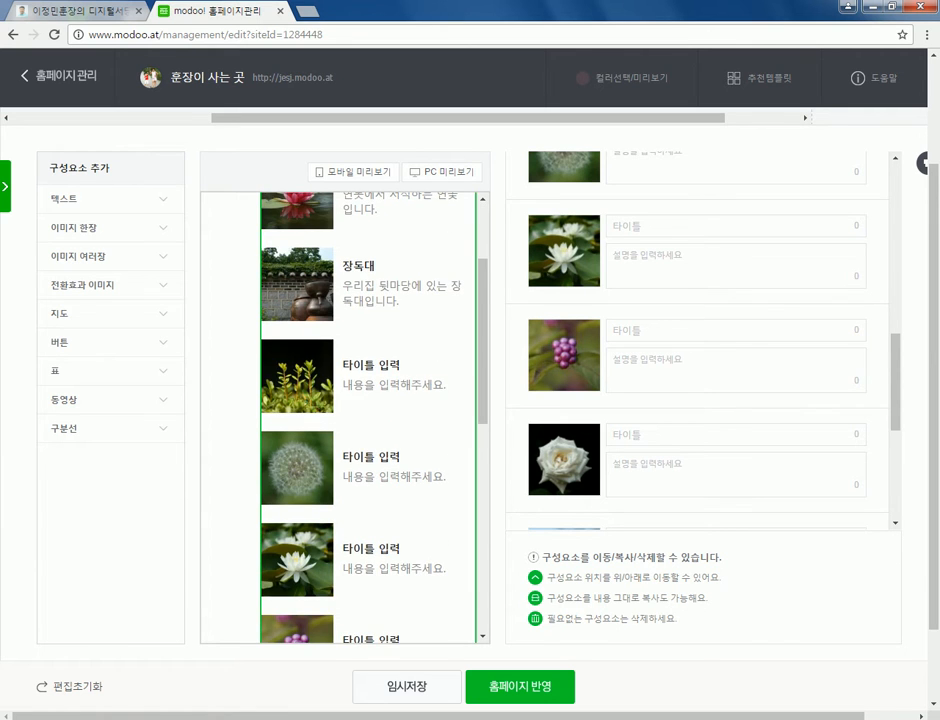
scroll(368, 420, "up", 1)
scroll(368, 420, "down", 1)
scroll(368, 420, "up", 2)
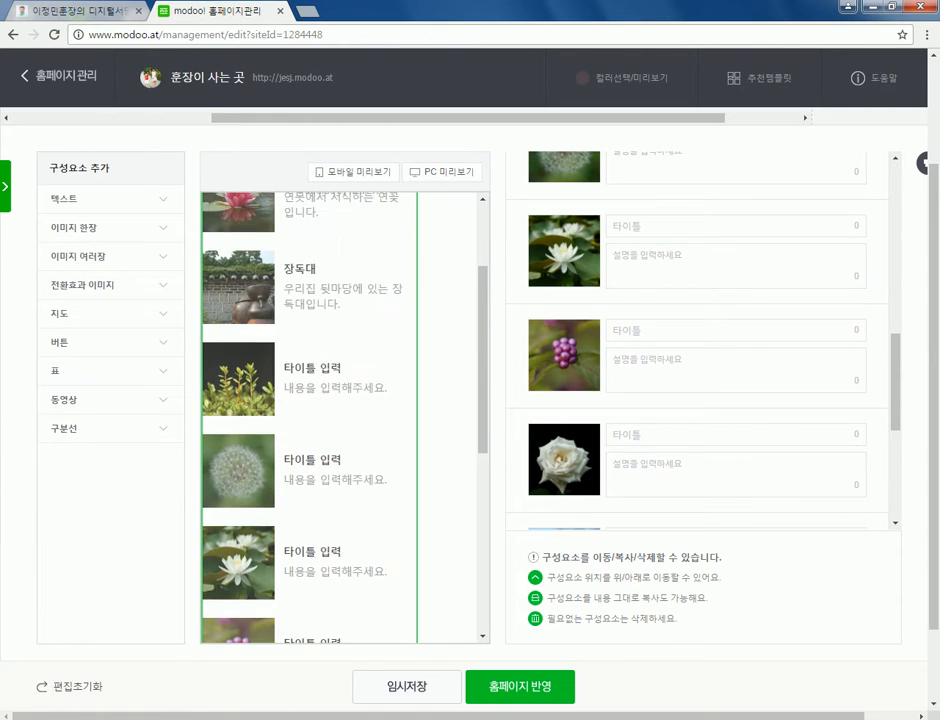
scroll(368, 420, "up", 3)
scroll(368, 420, "down", 8)
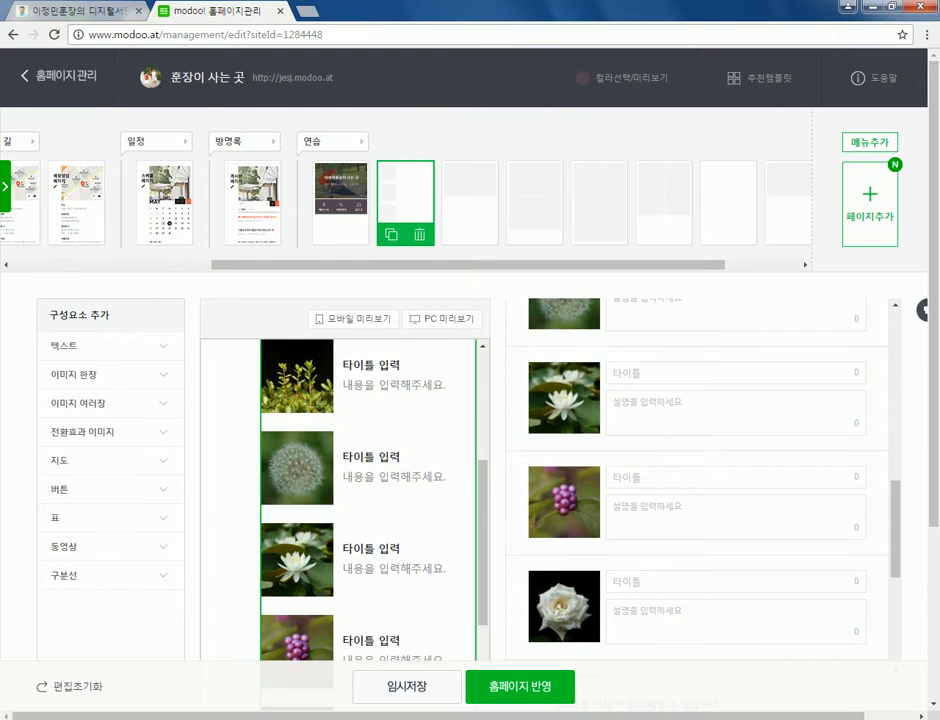
scroll(400, 450, "down", 3)
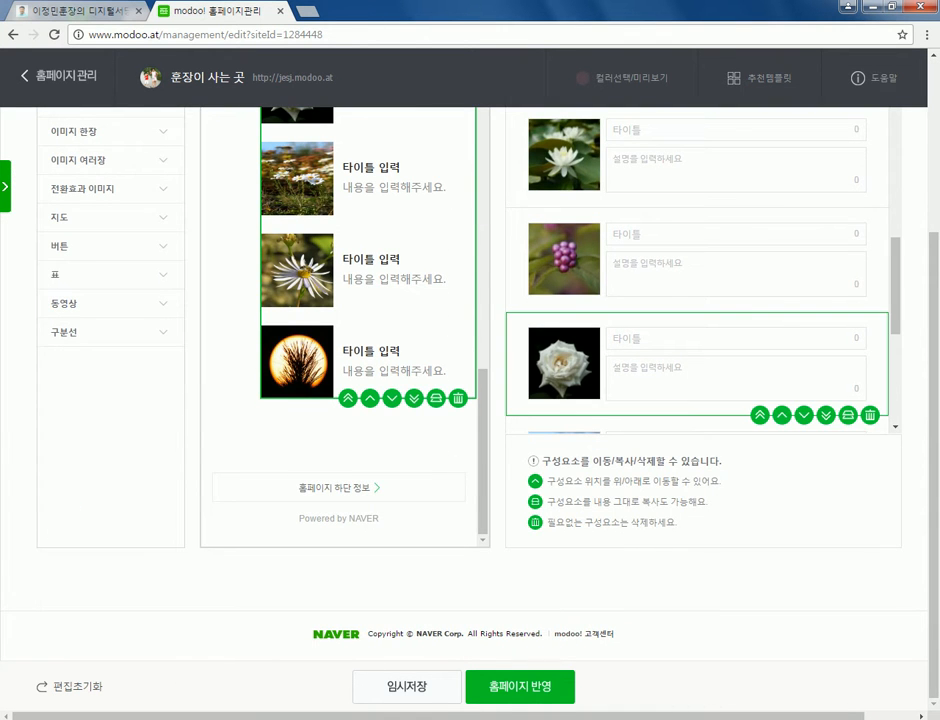
scroll(697, 300, "up", 2)
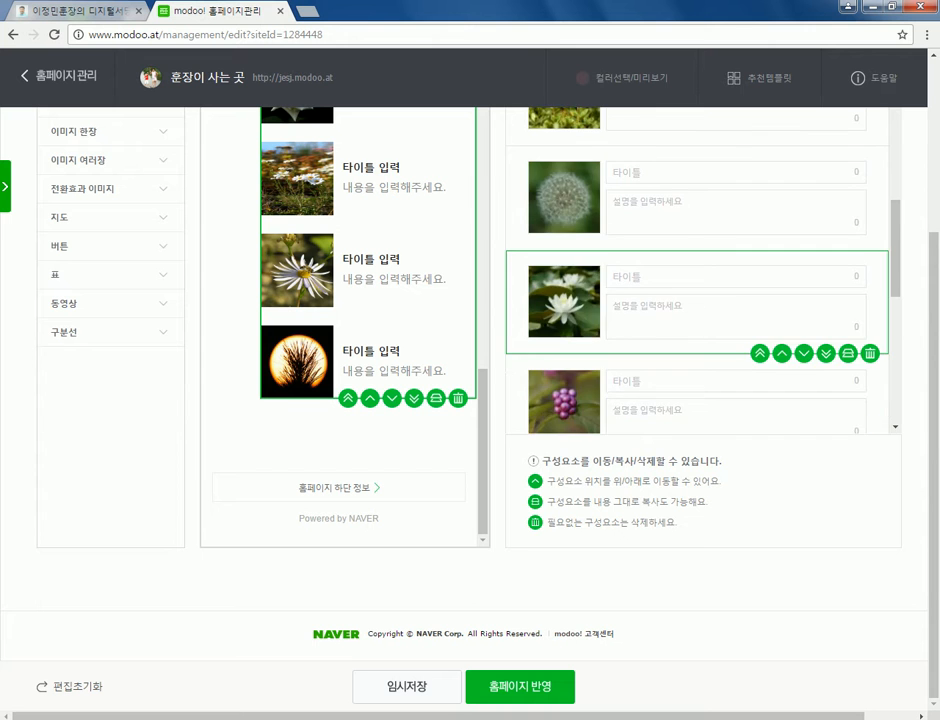
scroll(697, 300, "up", 2)
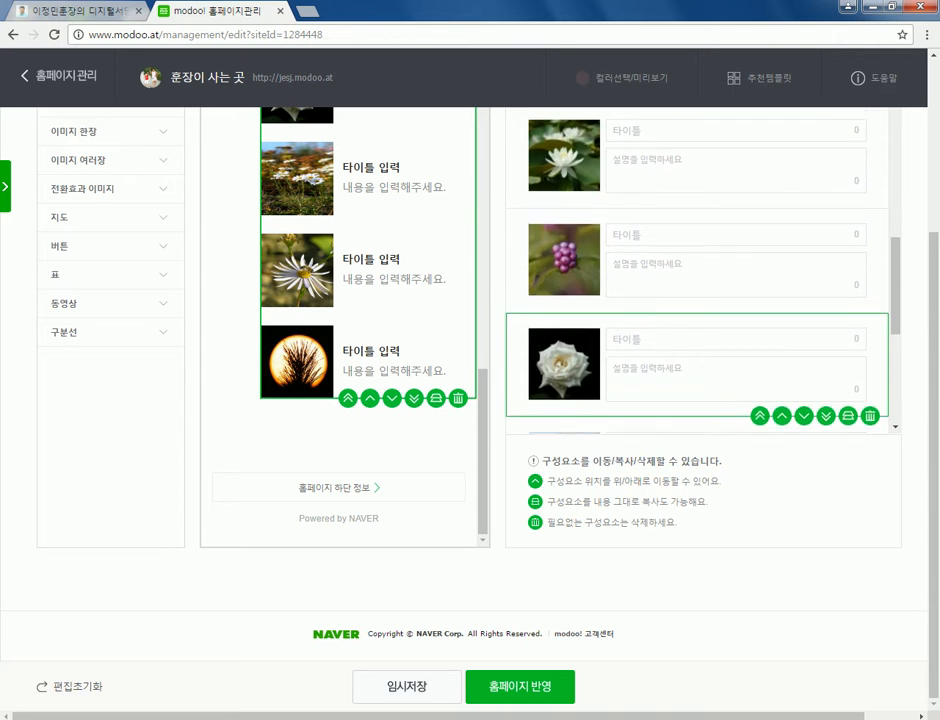
scroll(565, 290, "down", 1)
left_click(565, 290)
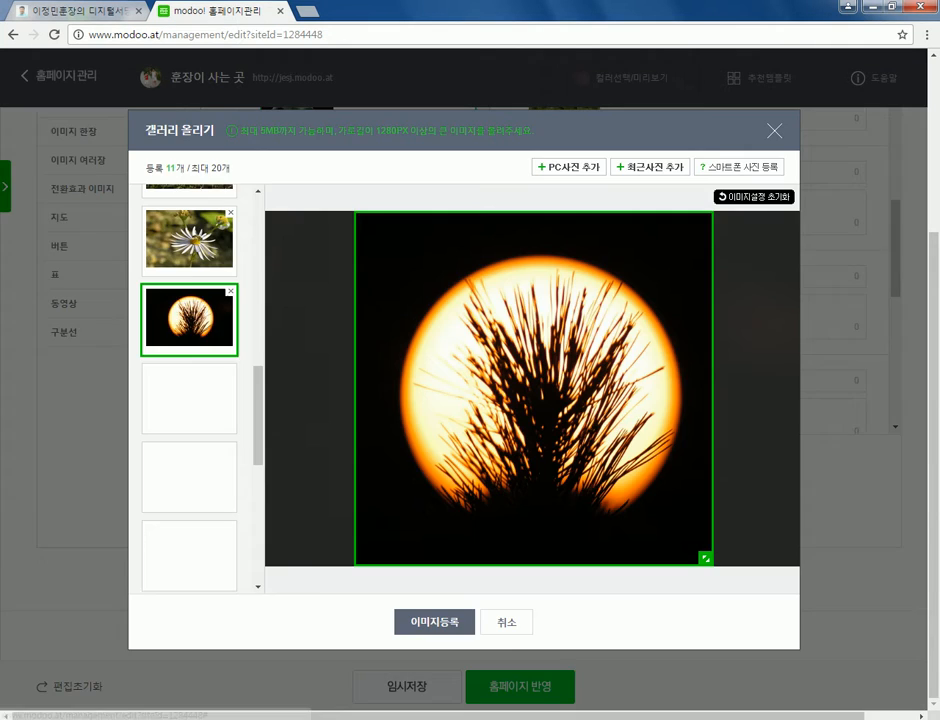
- Close the 갤러리 올리기 window
left_click(434, 621)
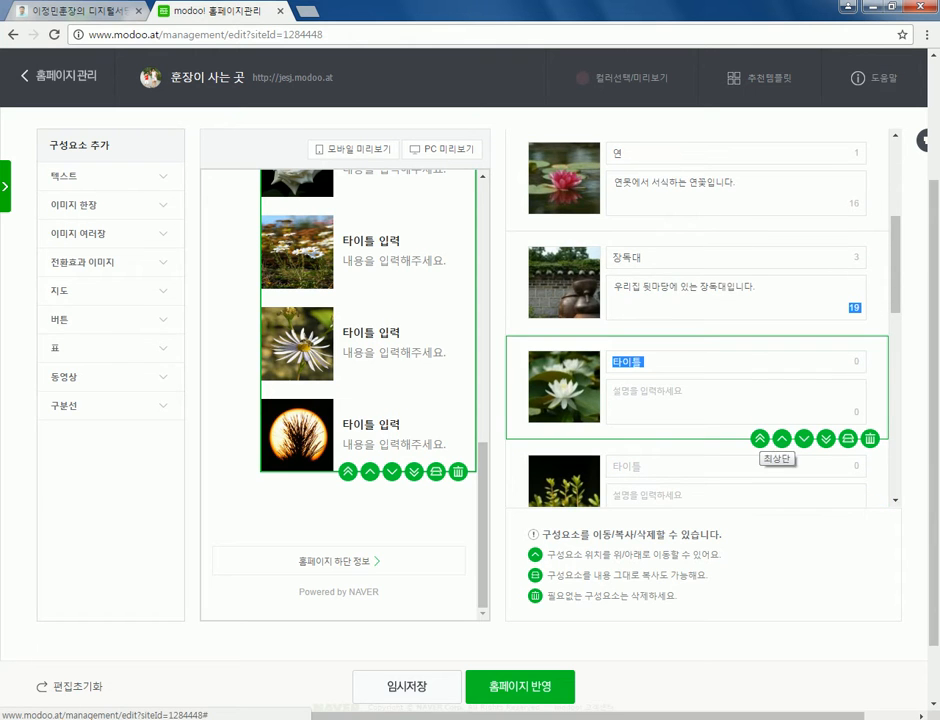
- Reposition the white lotus photo to slot three, after 연 and ahead of 장독대
left_click(760, 438)
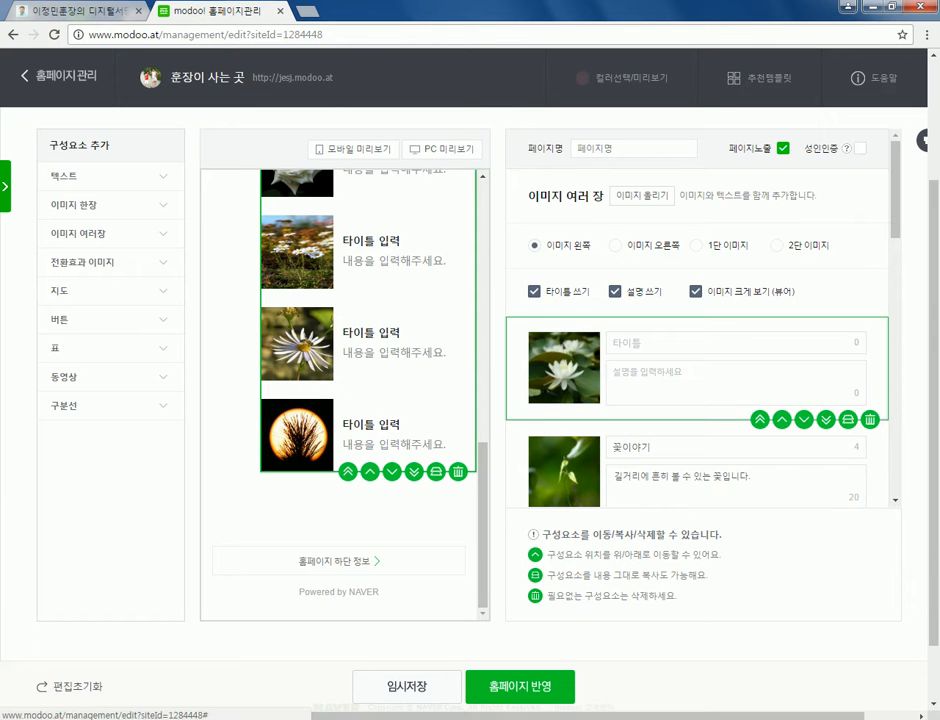
left_click(810, 418)
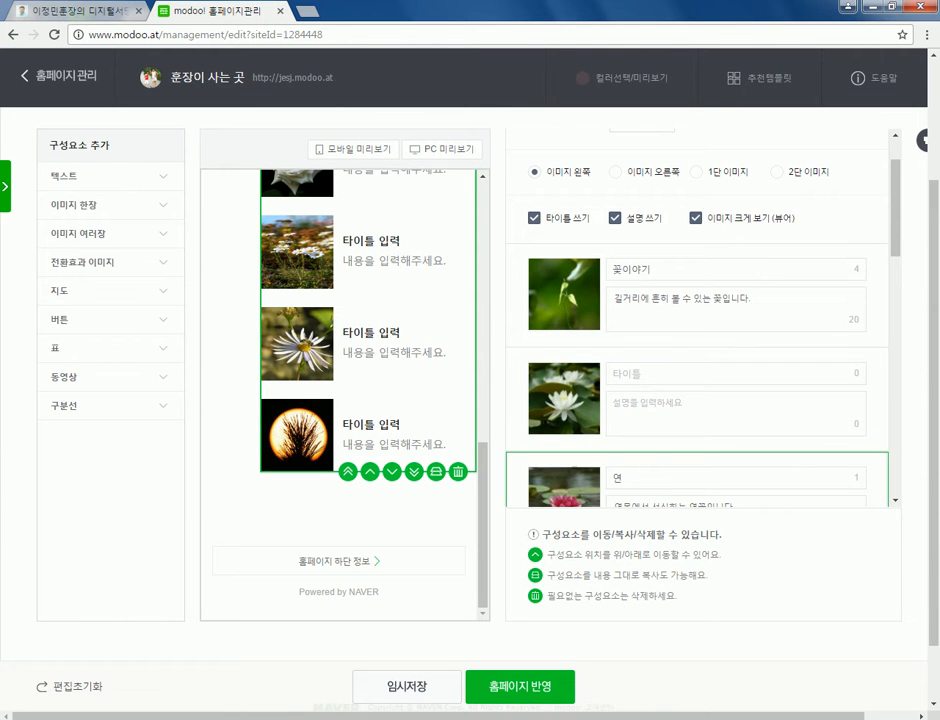
left_click(870, 450)
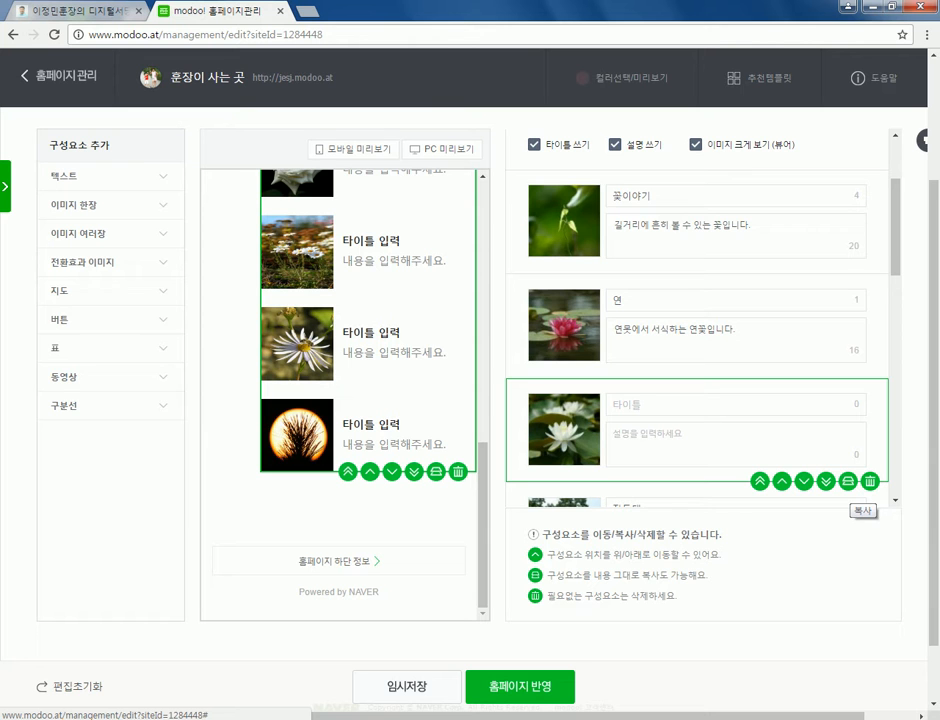
scroll(700, 420, "down", 2)
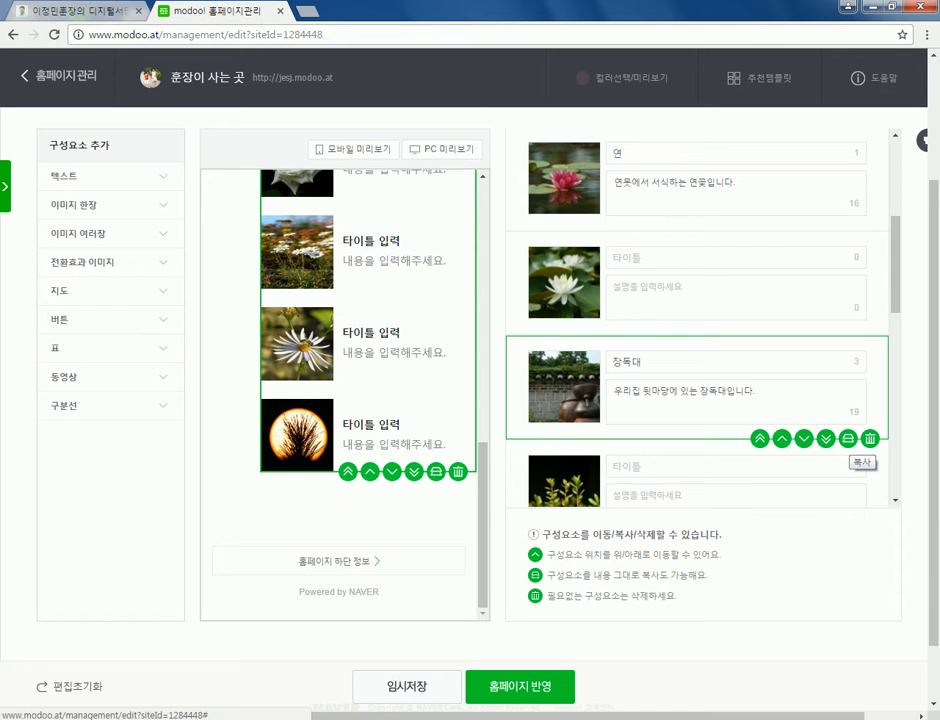
scroll(828, 440, "down", 6)
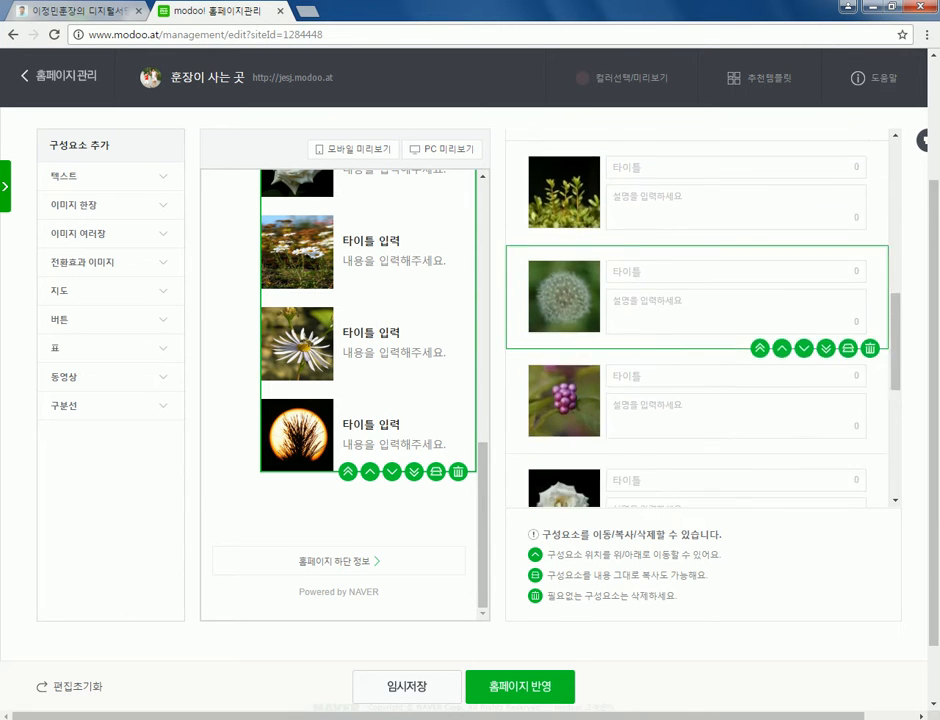
scroll(700, 420, "down", 5)
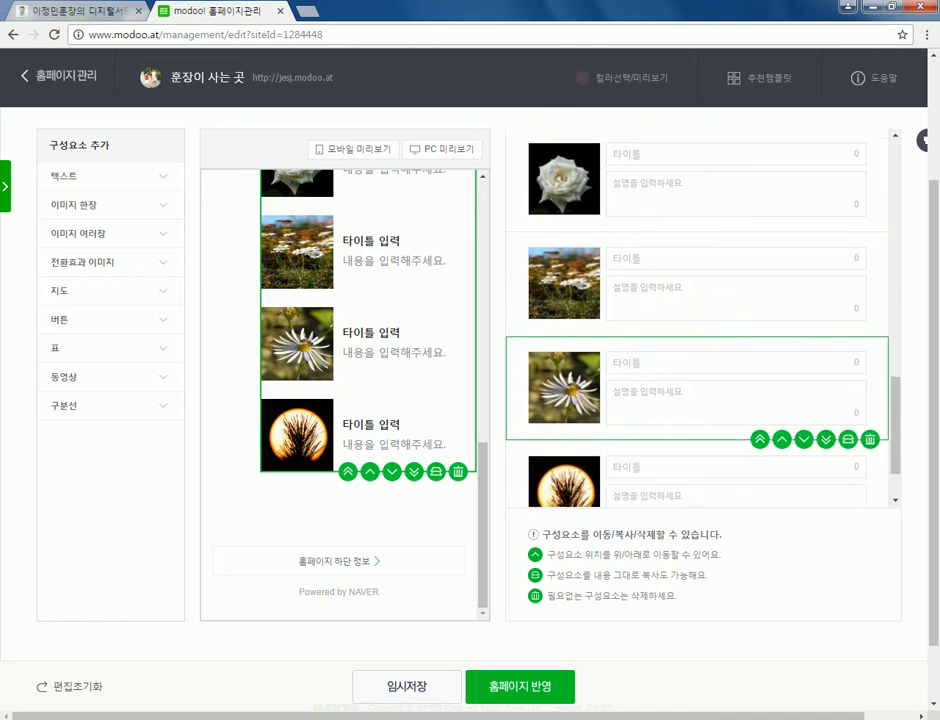
scroll(700, 430, "up", 5)
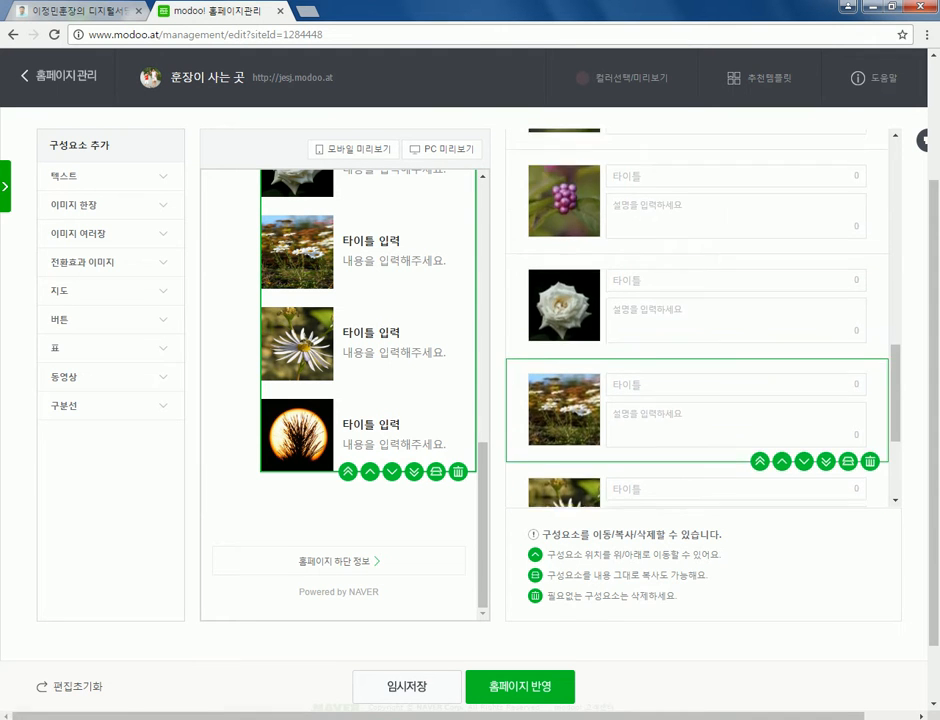
scroll(700, 415, "up", 4)
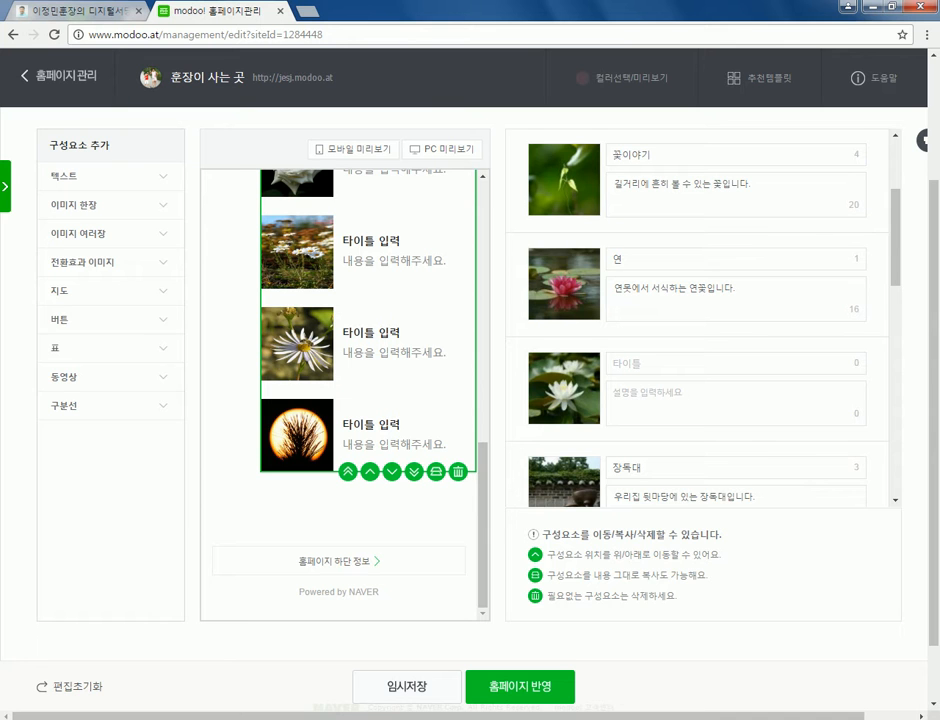
scroll(470, 400, "down", 1)
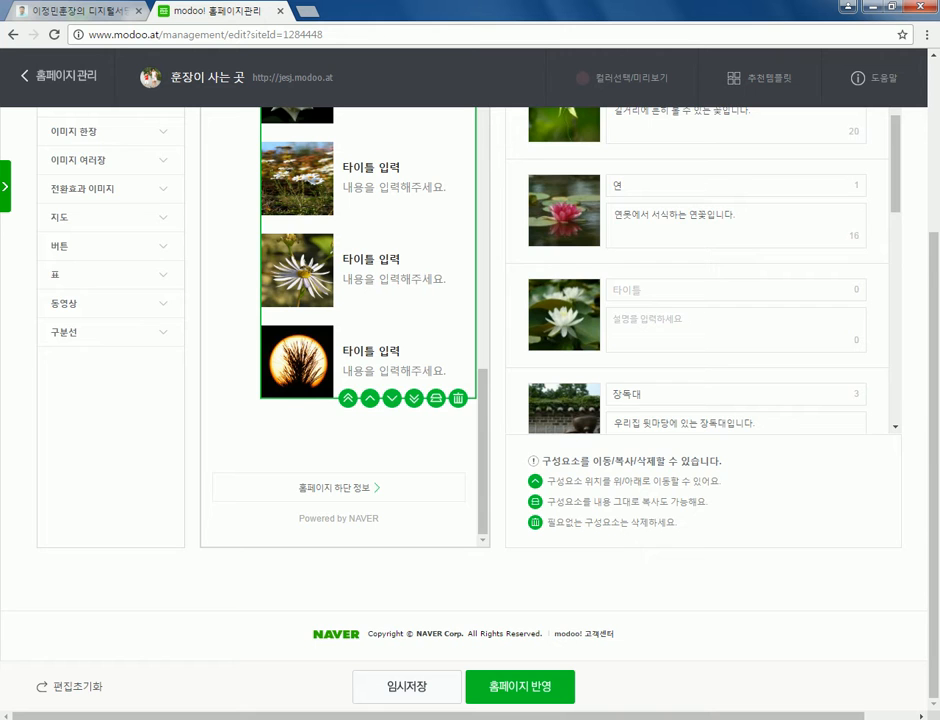
scroll(700, 400, "up", 3)
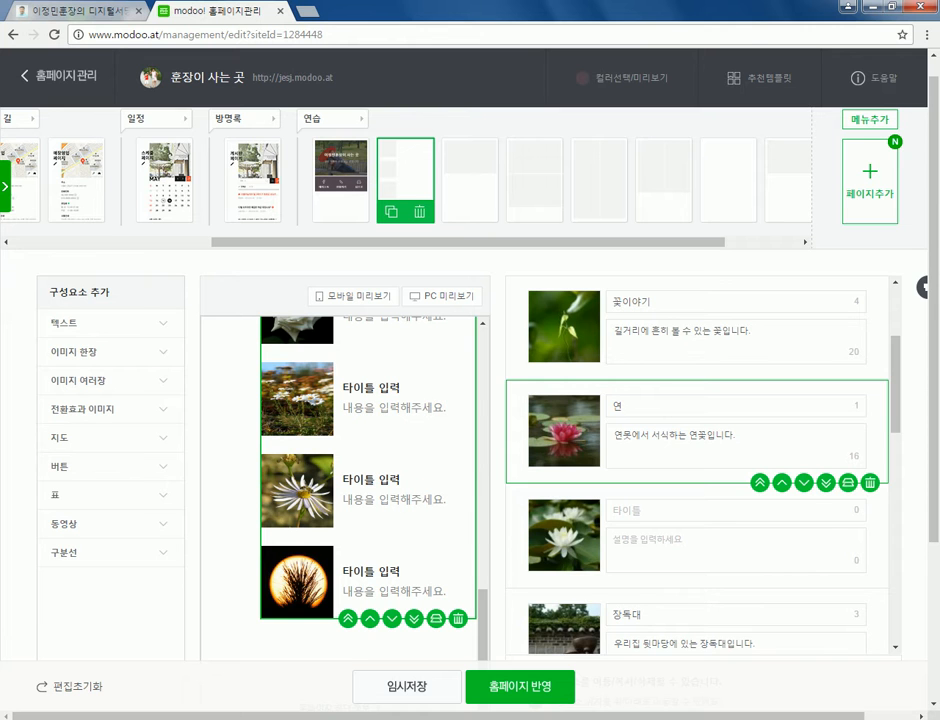
- Reopen the photo gallery, starting a computer file browse and then cancelling it
scroll(700, 430, "up", 2)
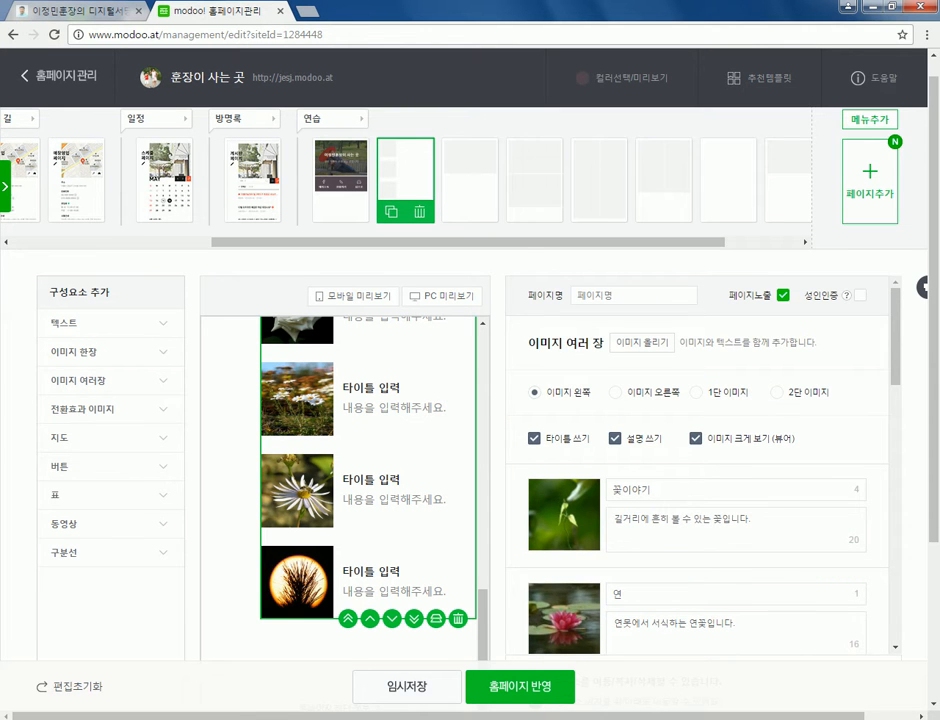
left_click(641, 342)
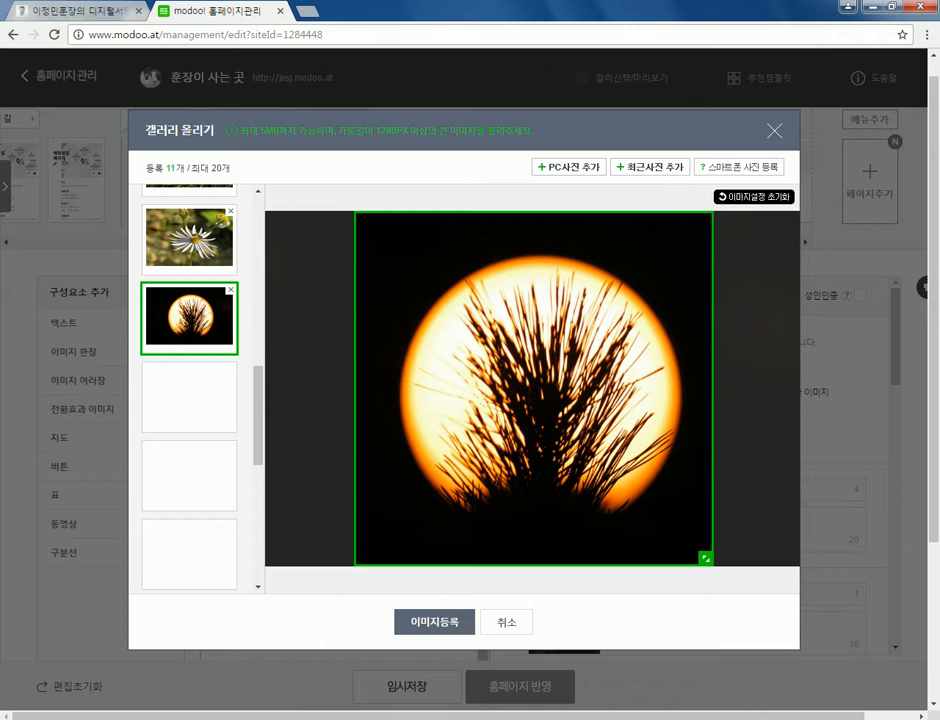
left_click(568, 167)
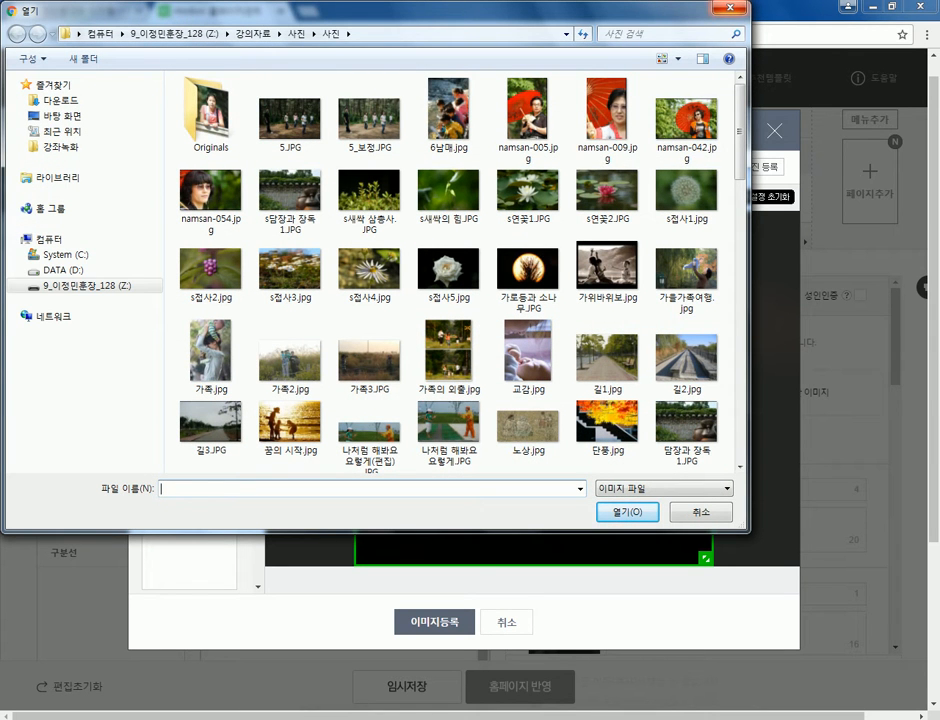
key("Escape")
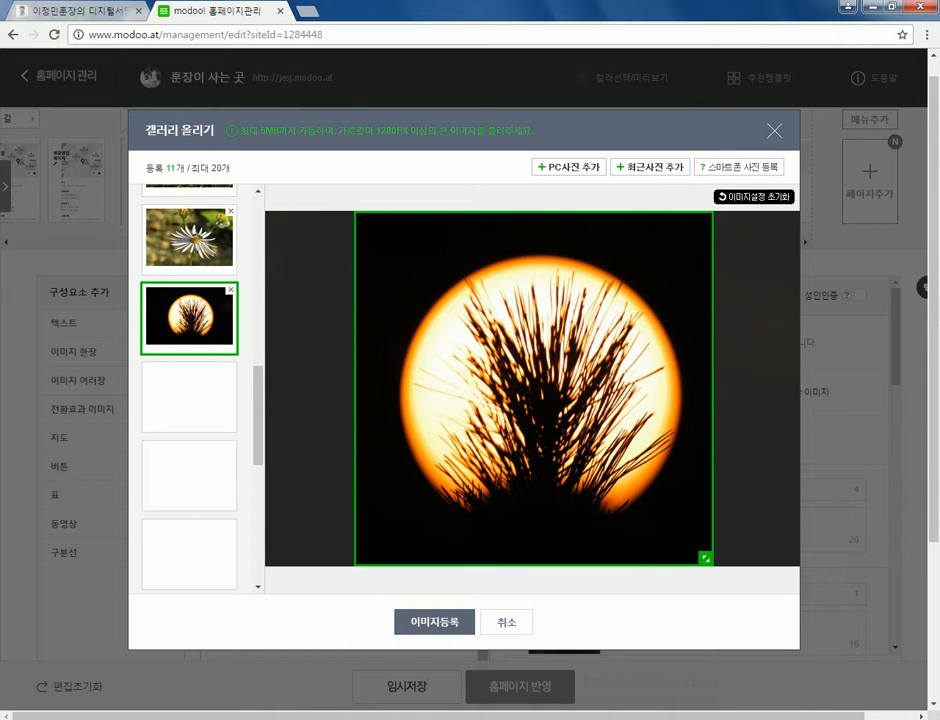
- Nudge the white lotus photo's crop area slightly to the left
scroll(189, 390, "up", 10)
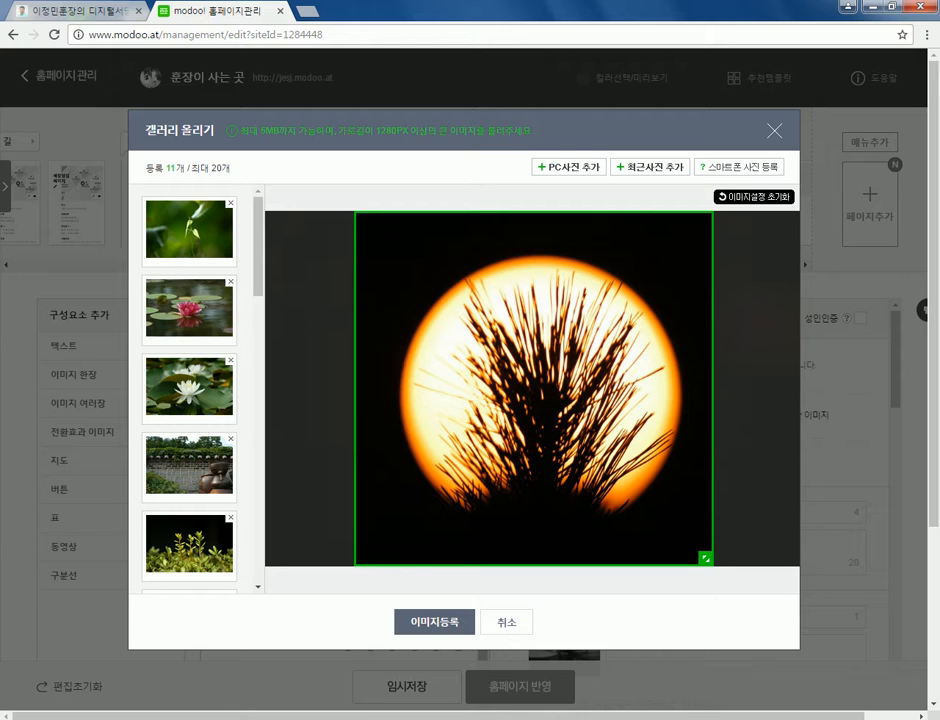
scroll(189, 390, "down", 2)
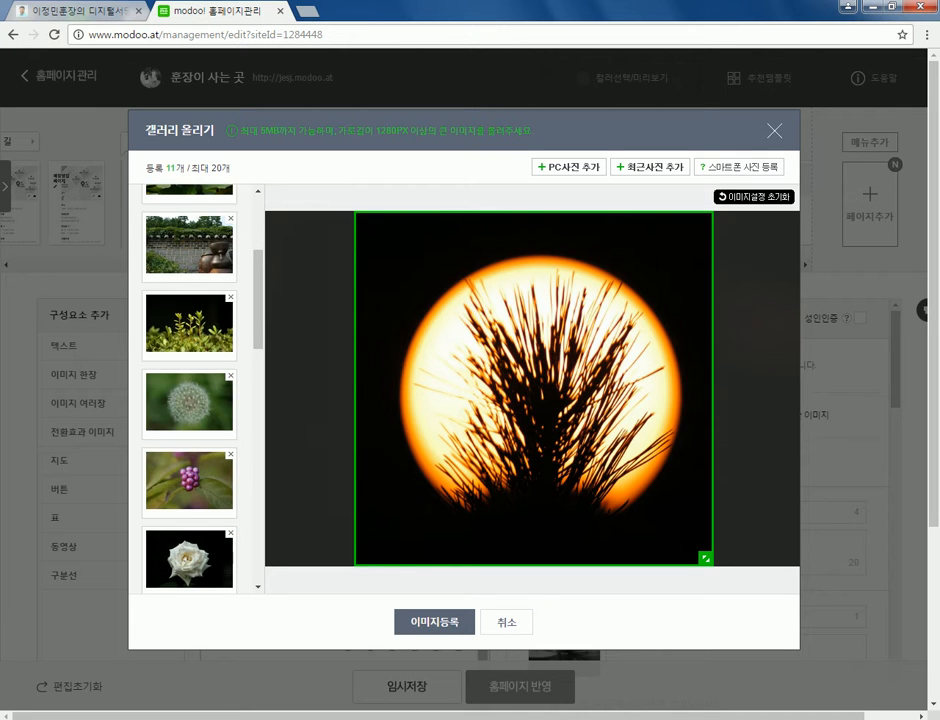
scroll(189, 390, "up", 1)
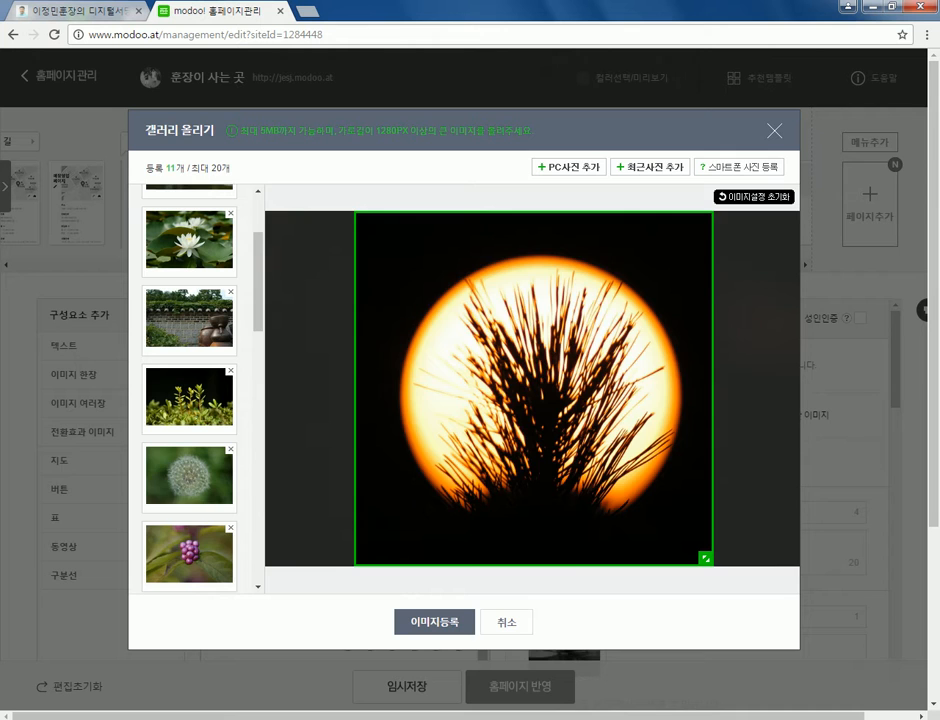
scroll(189, 390, "up", 1)
left_click(189, 316)
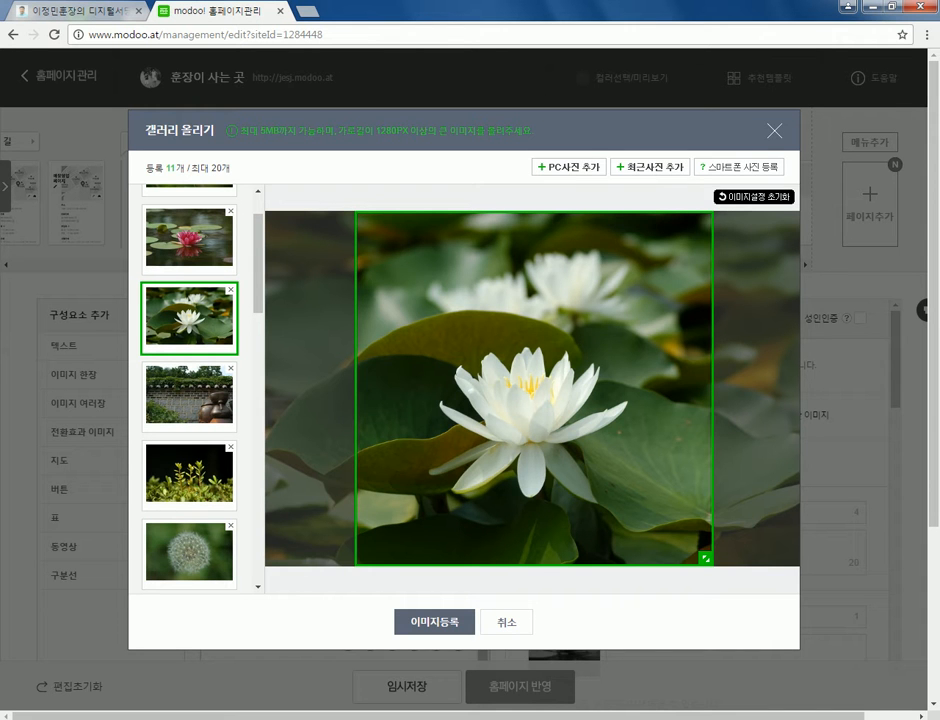
left_click_drag(534, 388, 523, 388)
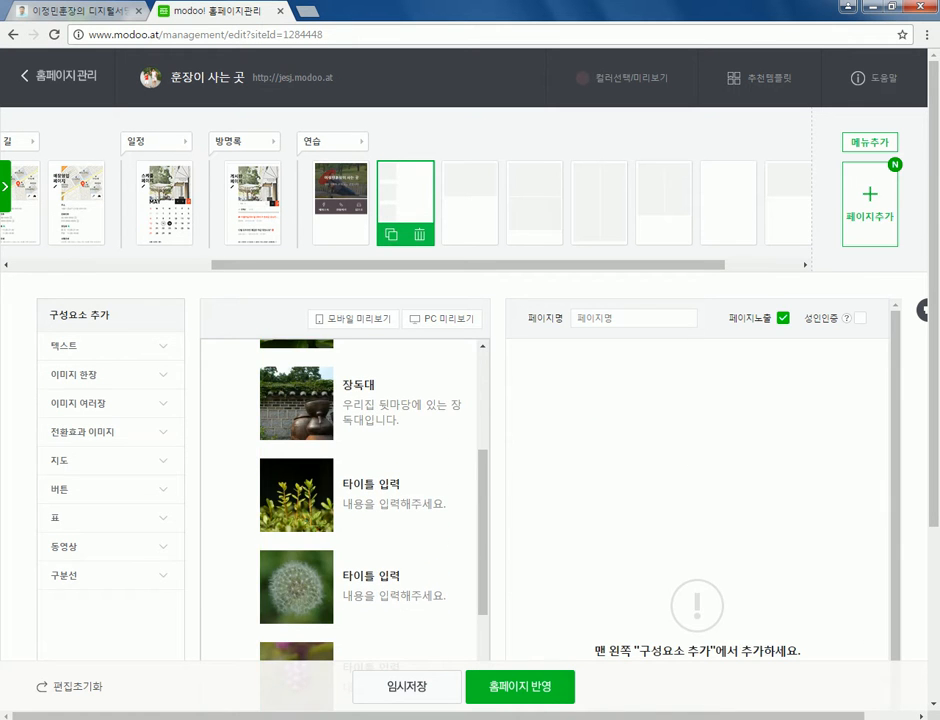
- Rename the first 연습 page to 이미지+버튼 and bring up the 페이지 추가 templates
left_click(340, 190)
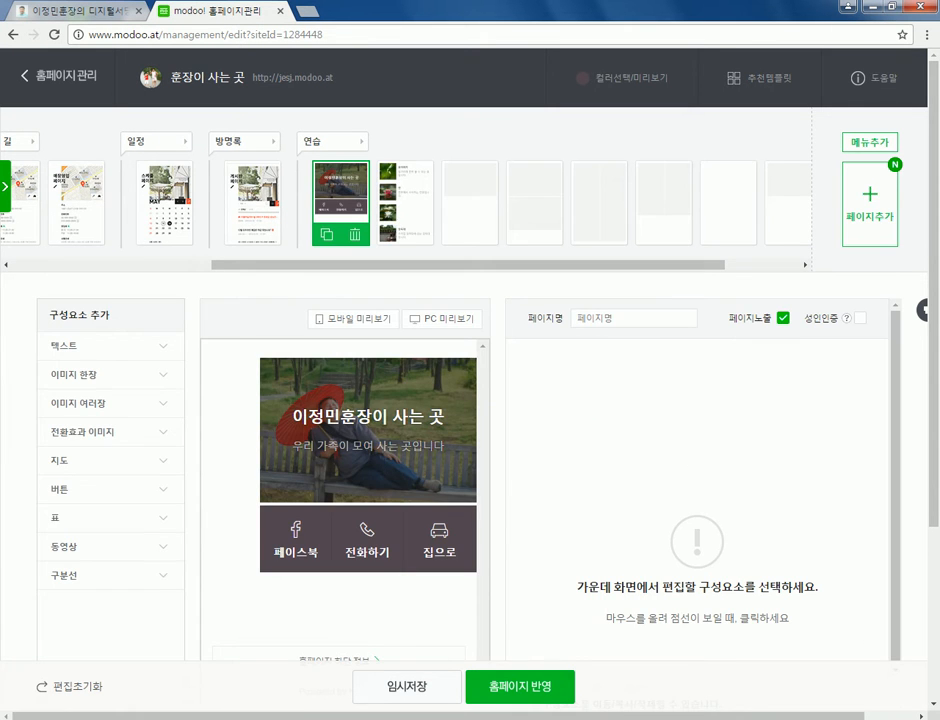
left_click(870, 205)
type("이ㄴ")
type("미지+버튼")
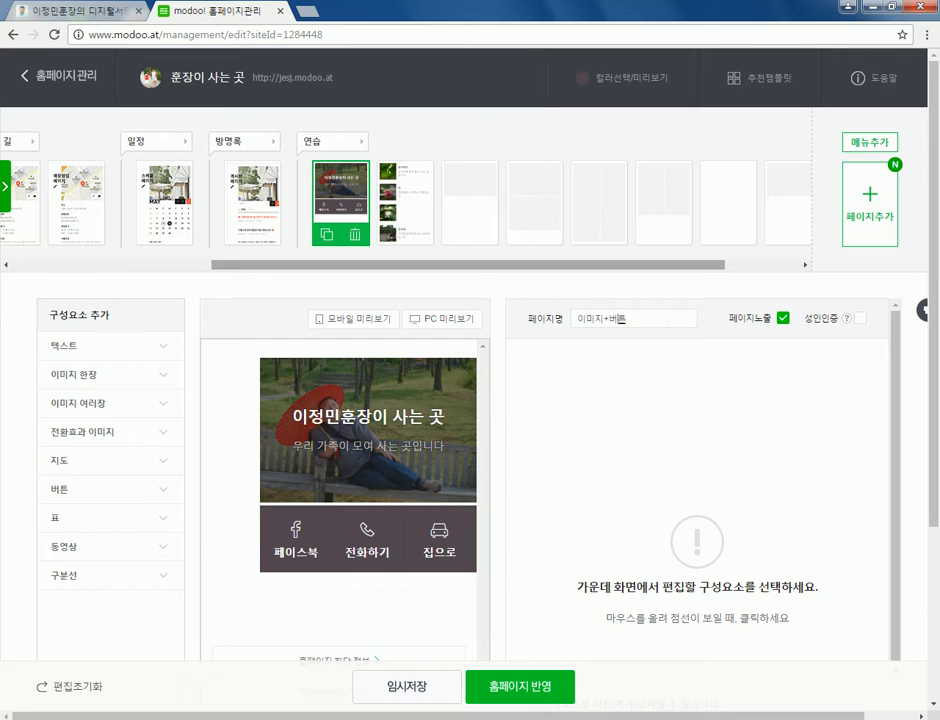
left_click(405, 200)
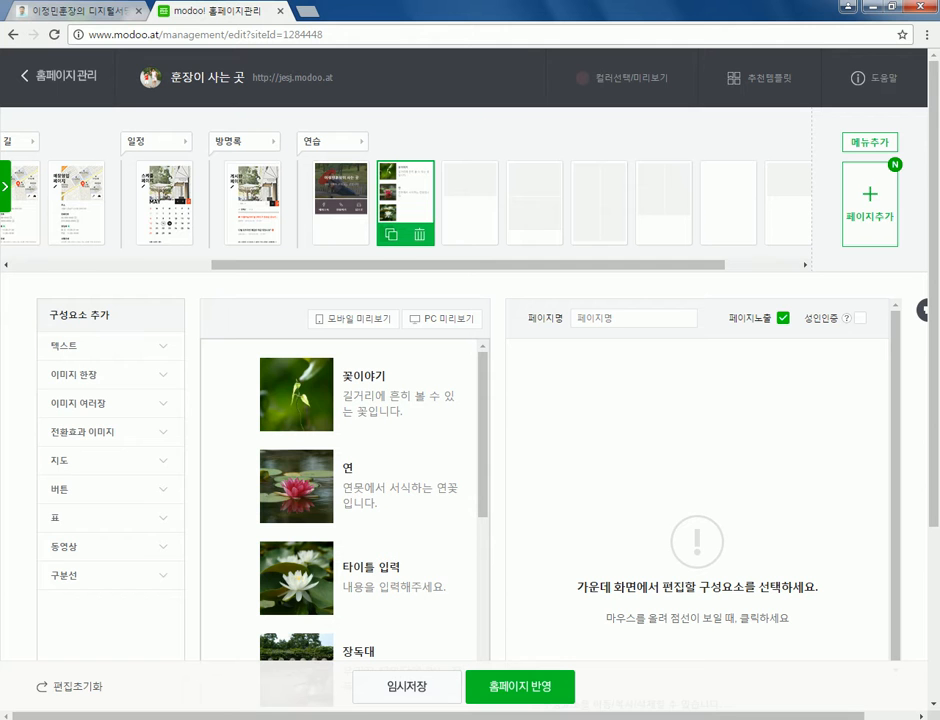
left_click(340, 200)
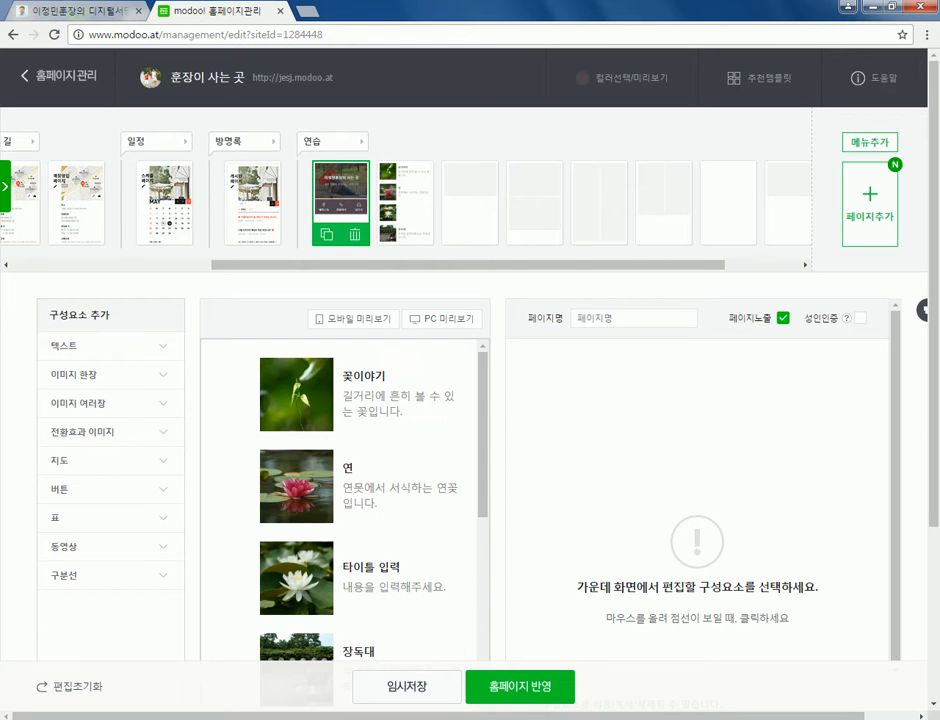
left_click(869, 204)
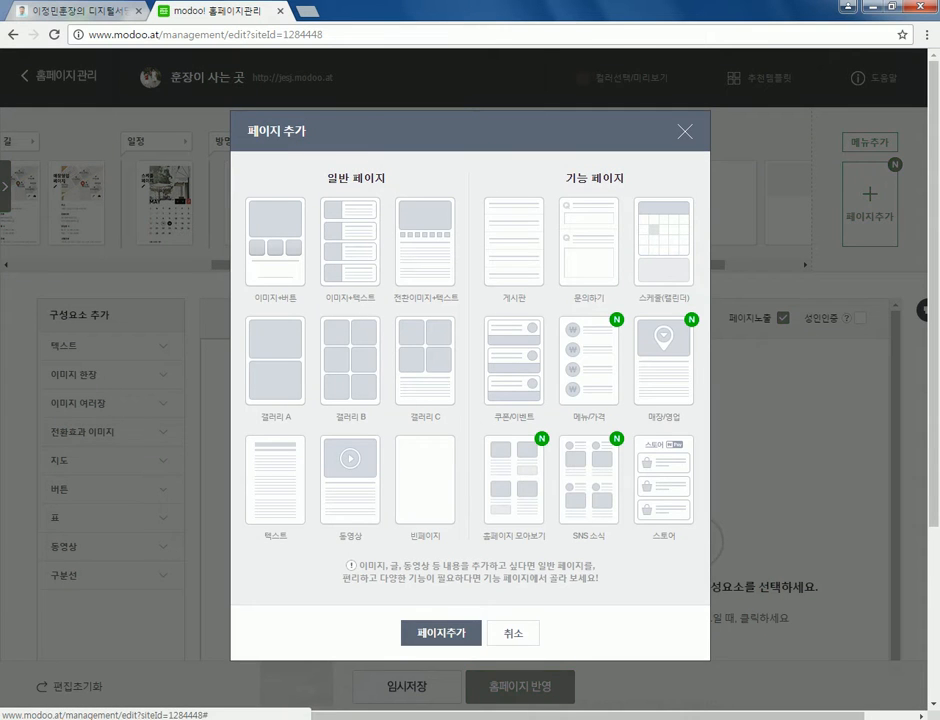
- Retitle the flower list page 이미지+텍스트, briefly reopening and closing the page templates
key("Escape")
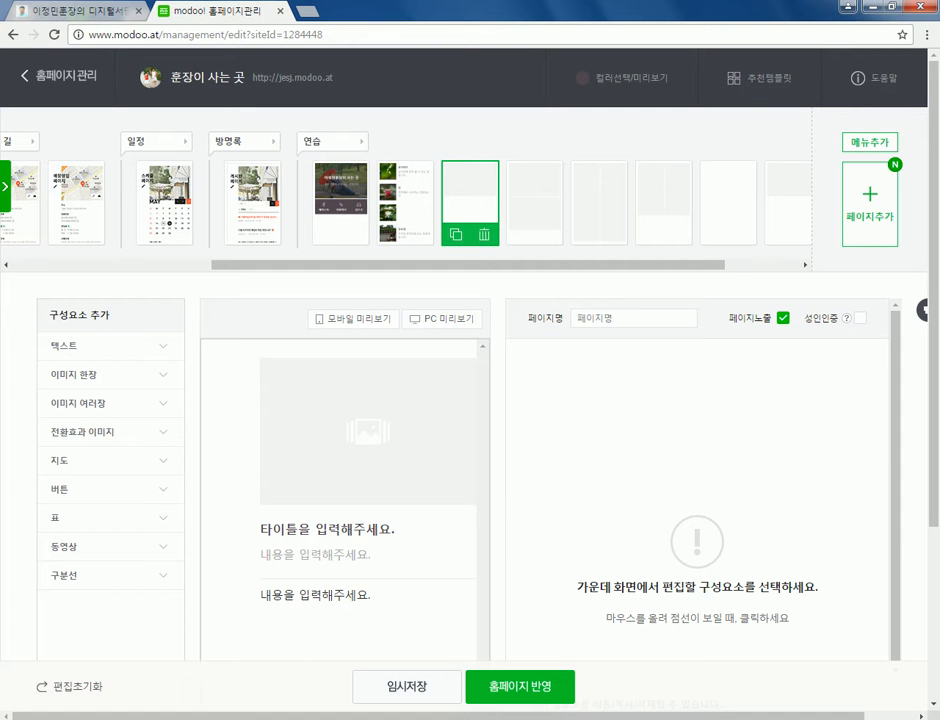
left_click(405, 203)
left_click(630, 318)
type("이")
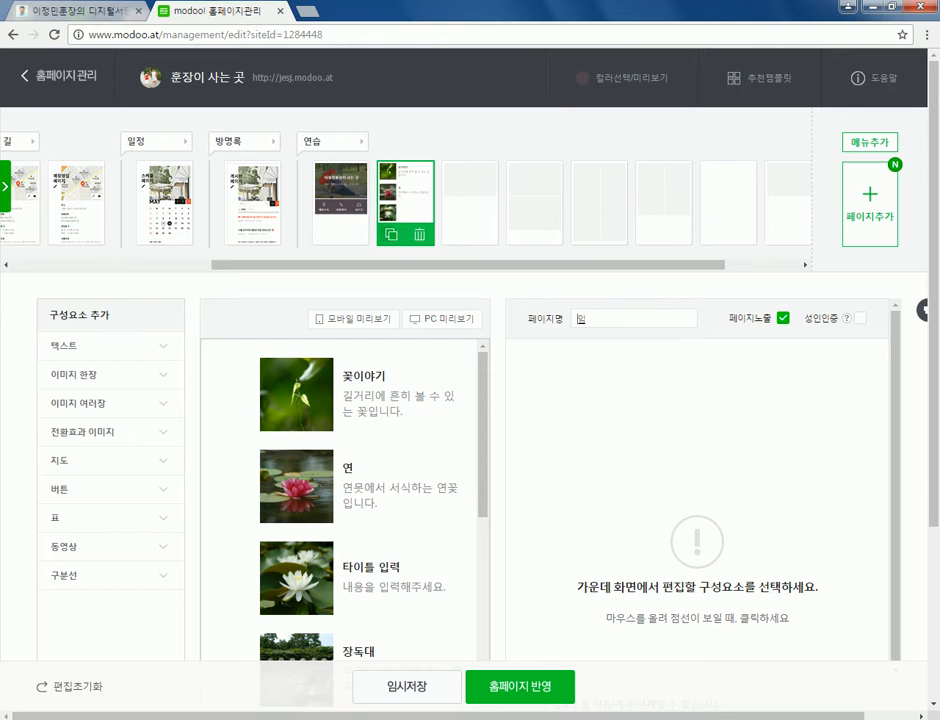
type("미지+텍스트")
left_click(869, 205)
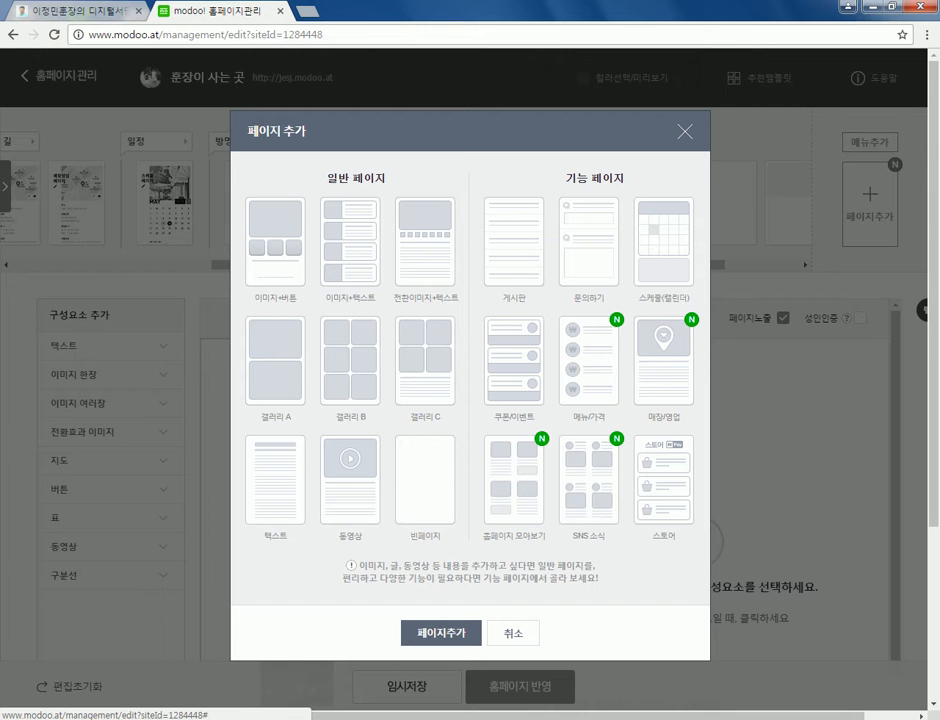
left_click(441, 633)
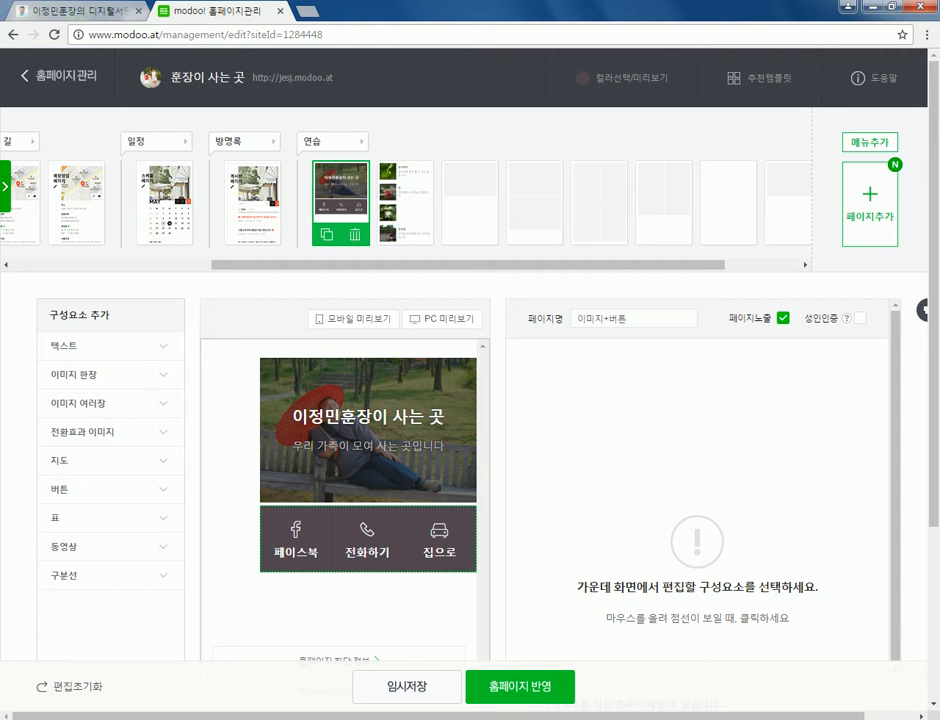
left_click(70, 12)
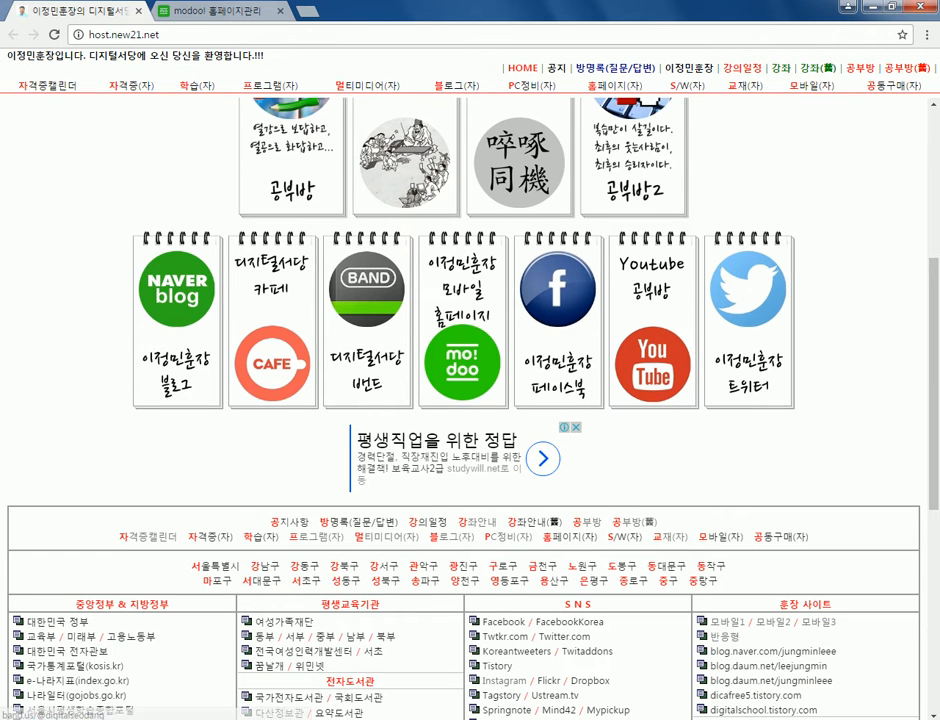
scroll(470, 400, "up", 3)
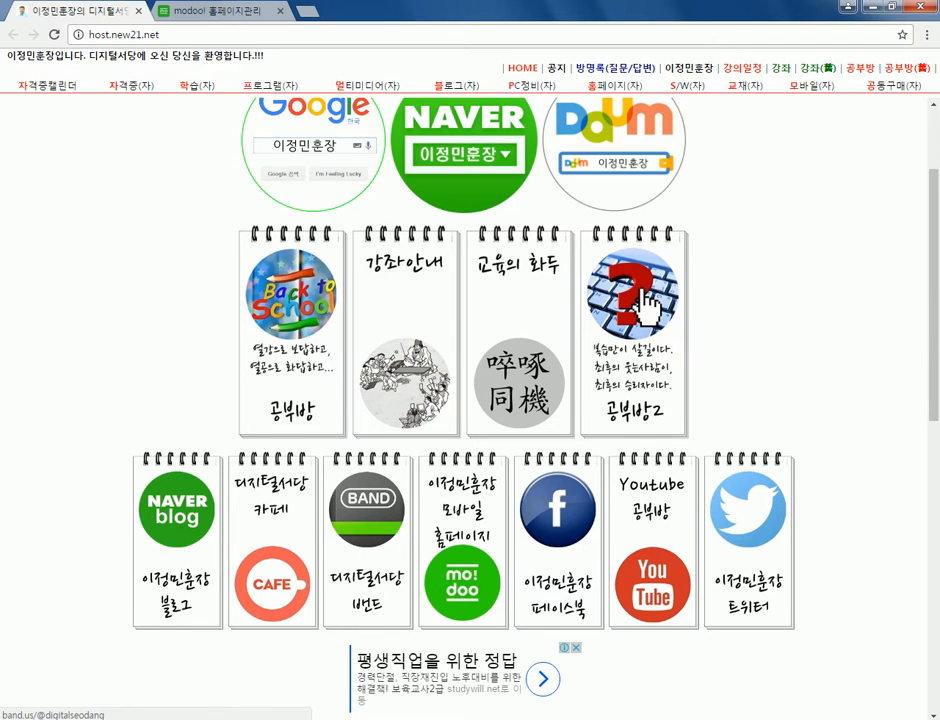
scroll(650, 305, "down", 5)
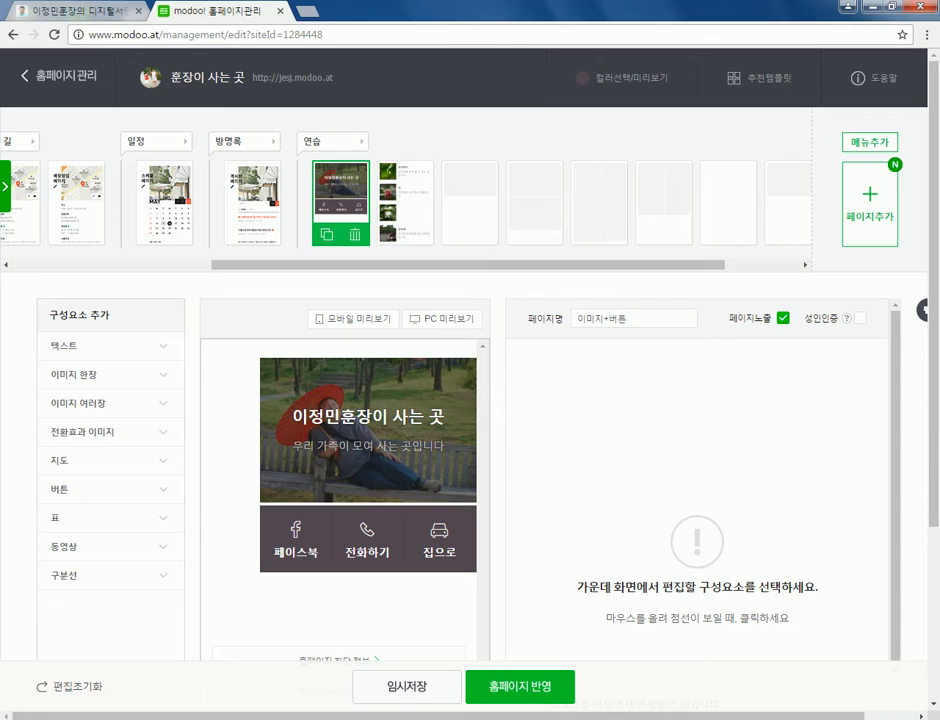
left_click(215, 12)
- Add a new page from a template and name it 전환이미지+텍스트
scroll(400, 200, "left", 5)
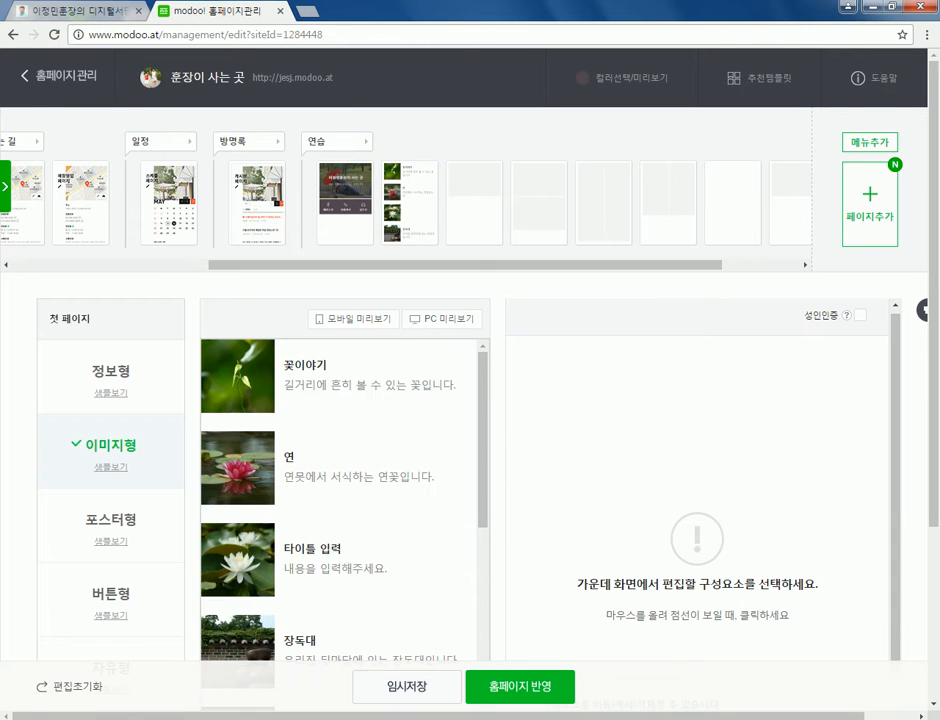
left_click(410, 195)
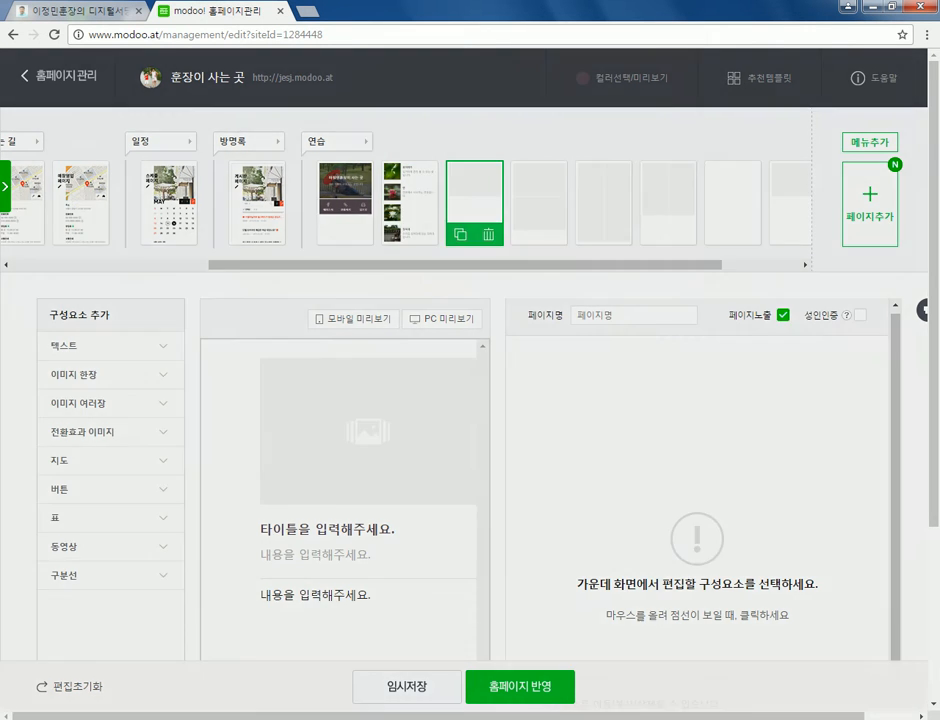
left_click(869, 203)
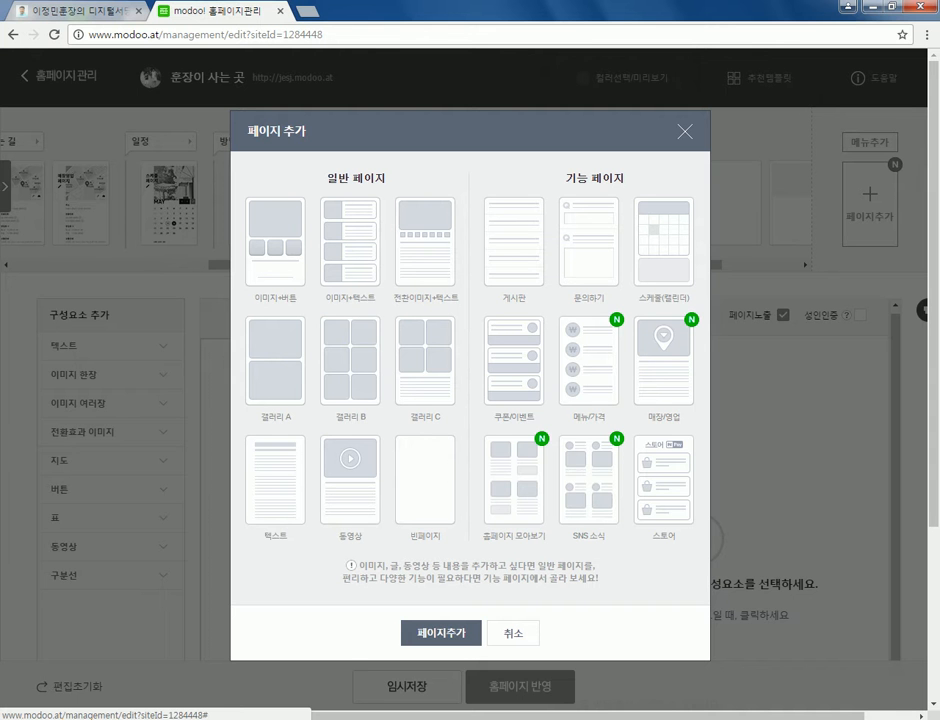
left_click(441, 632)
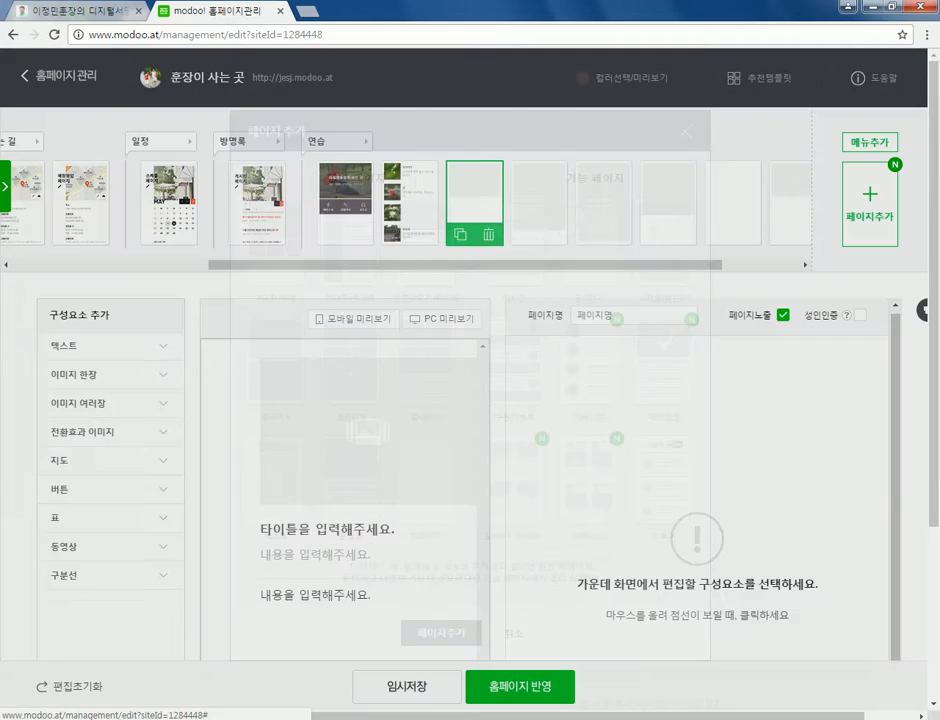
type("질")
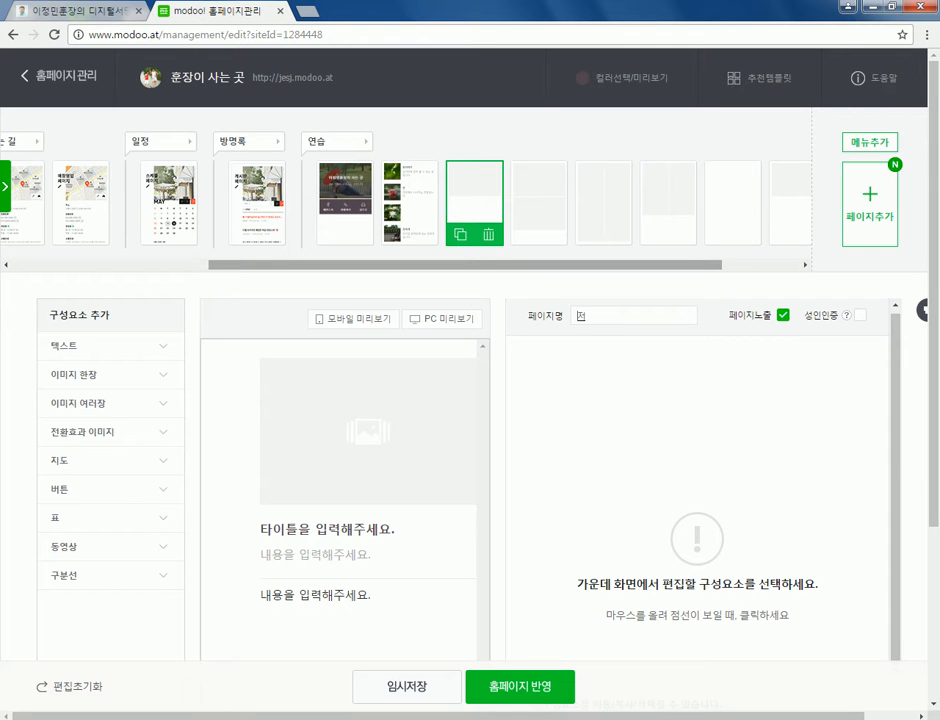
type("환이미지+ㅌ텍스트")
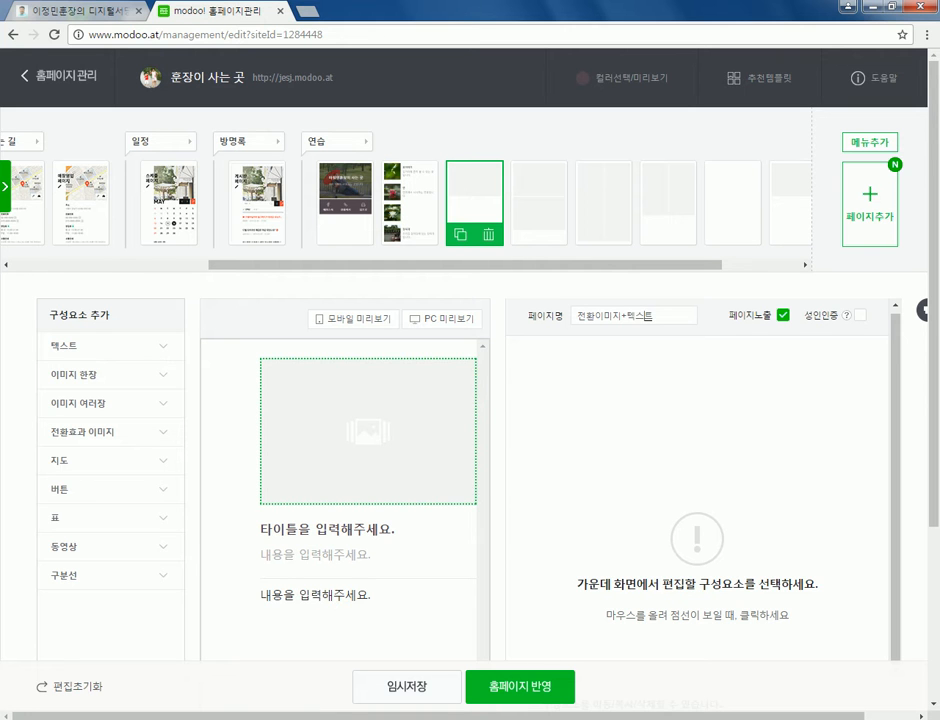
- Select the page's transition-effect image block and open its empty photo gallery
left_click(367, 430)
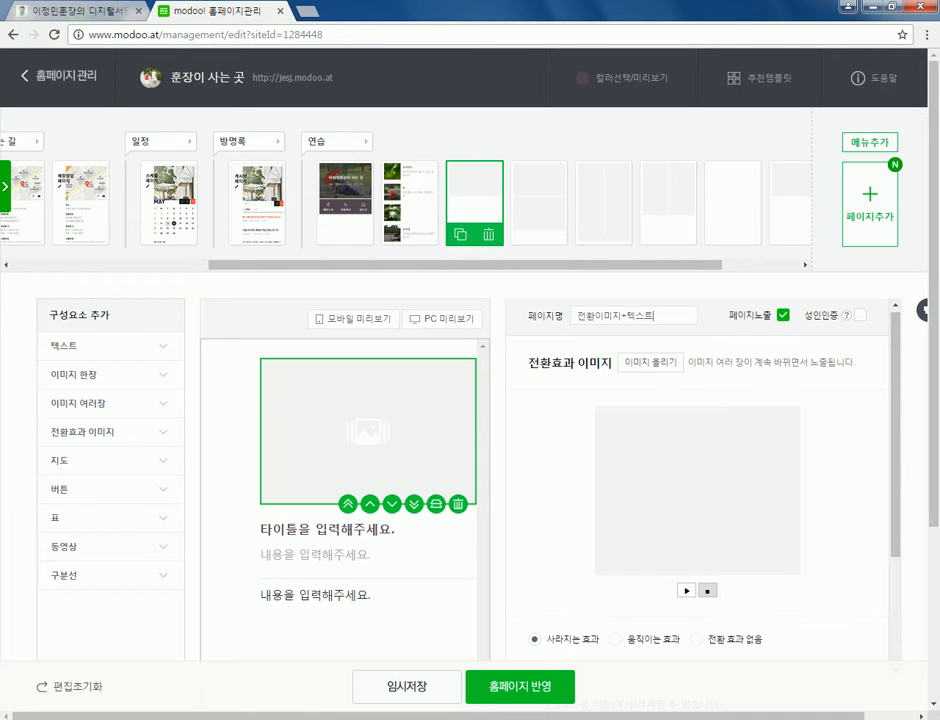
scroll(360, 480, "down", 1)
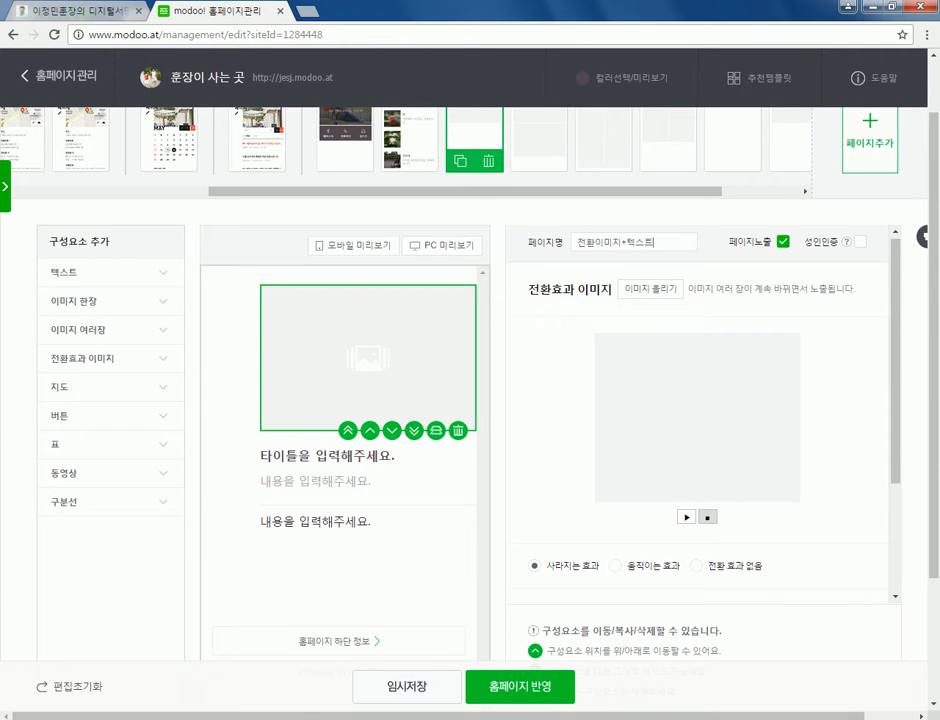
left_click(647, 288)
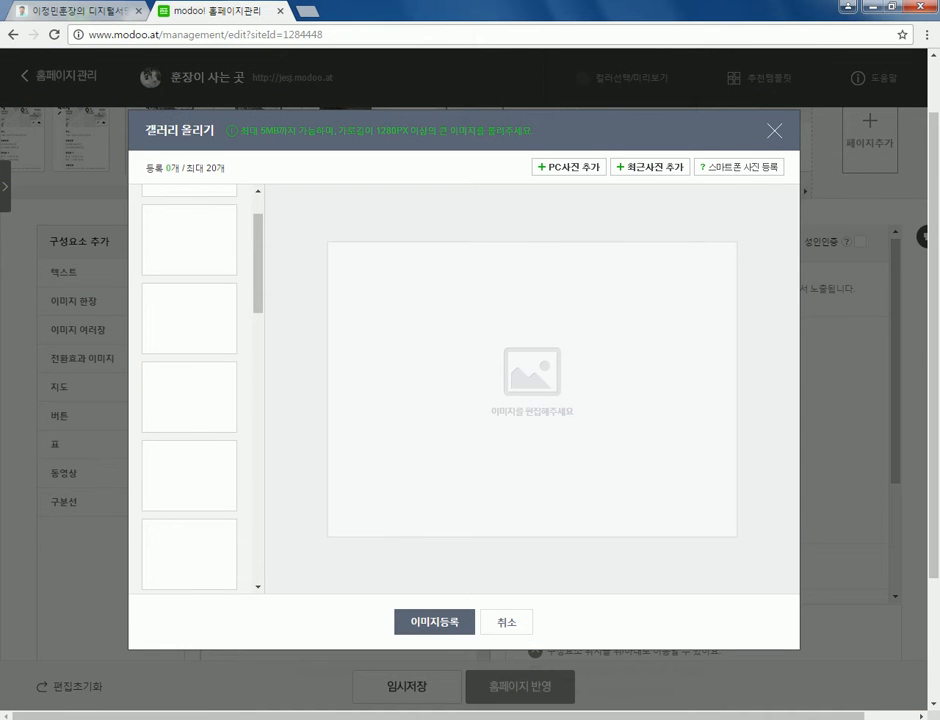
- From the computer, select the macro photos 접사1, 접사5, 접사4 and 접사2
left_click(569, 167)
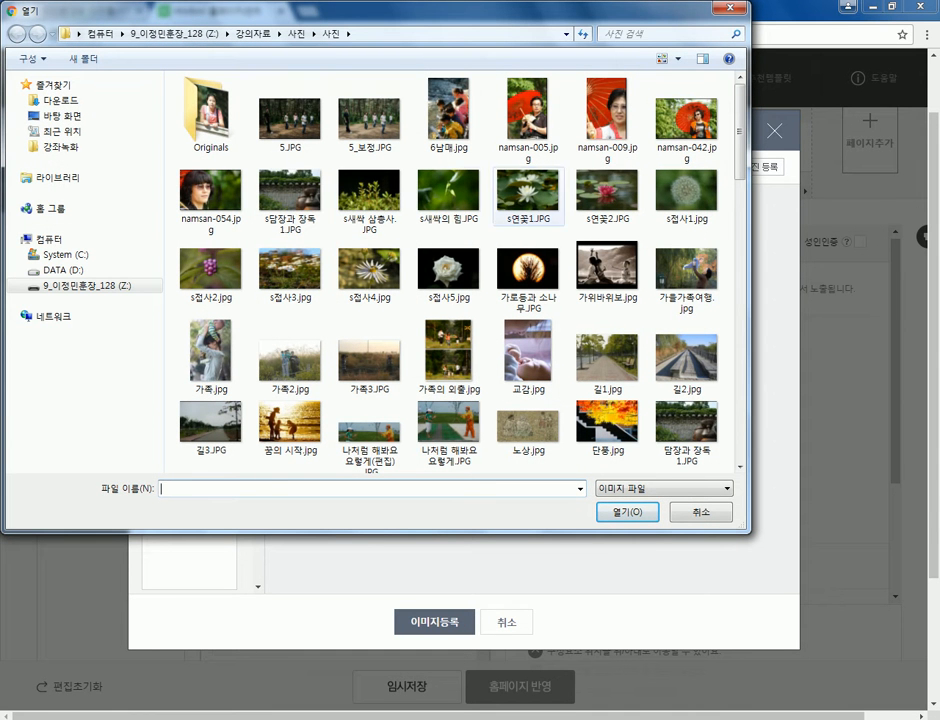
scroll(388, 262, "down", 5)
scroll(388, 262, "down", 3)
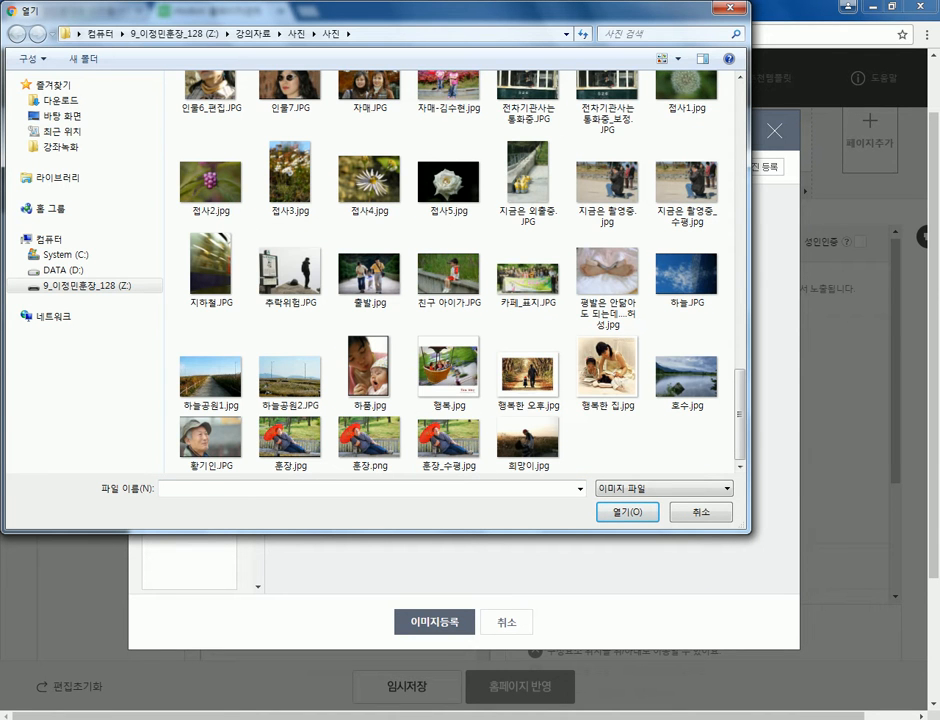
scroll(686, 275, "up", 2)
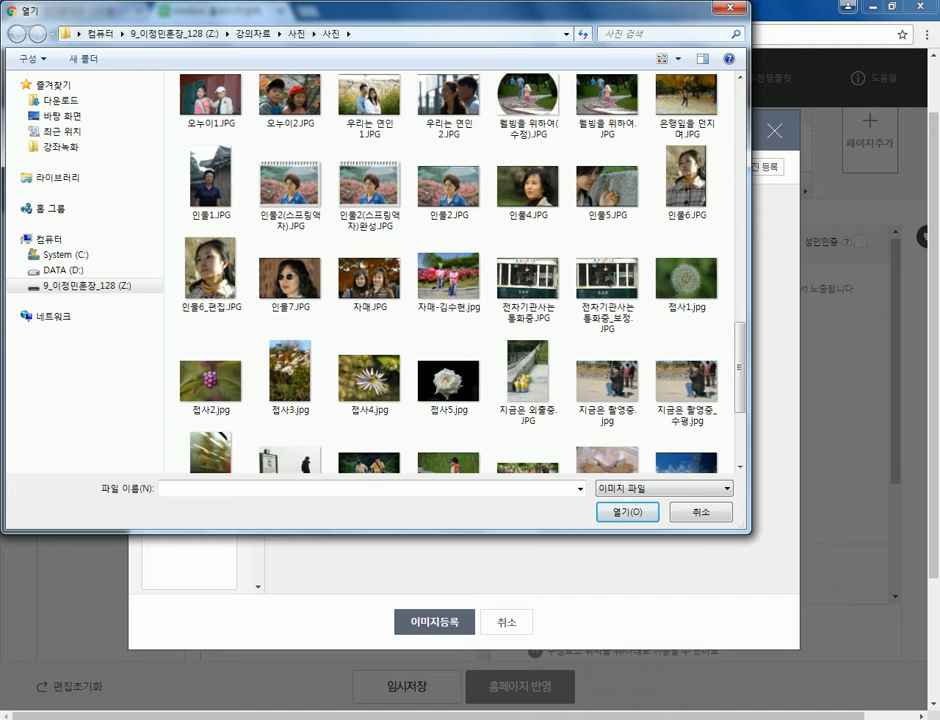
left_click(686, 278)
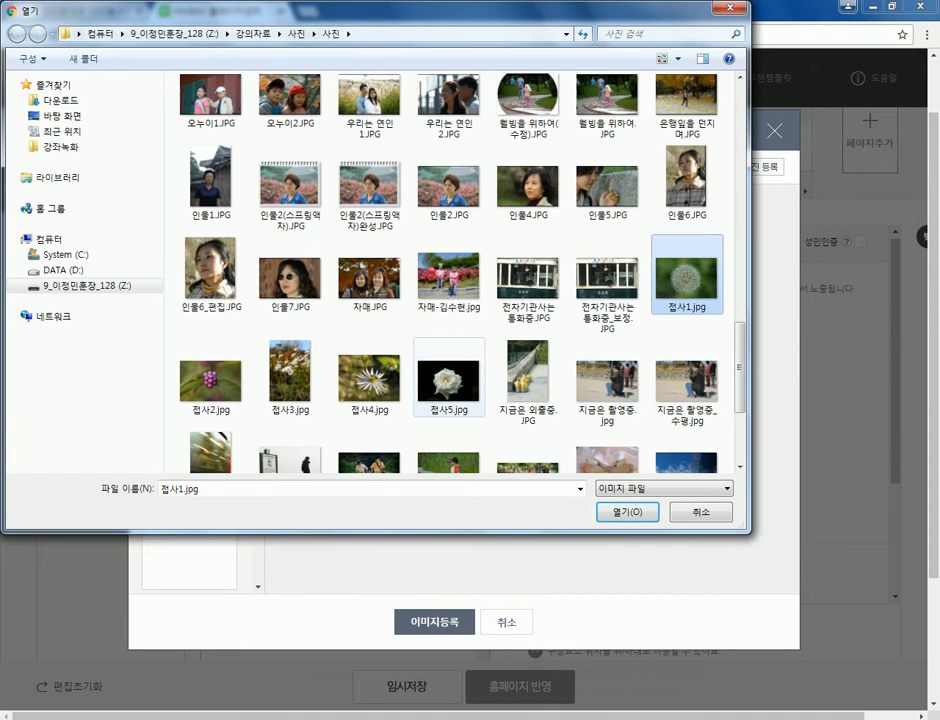
left_click(448, 378, "ctrl")
left_click(369, 378, "ctrl")
left_click(210, 378, "ctrl")
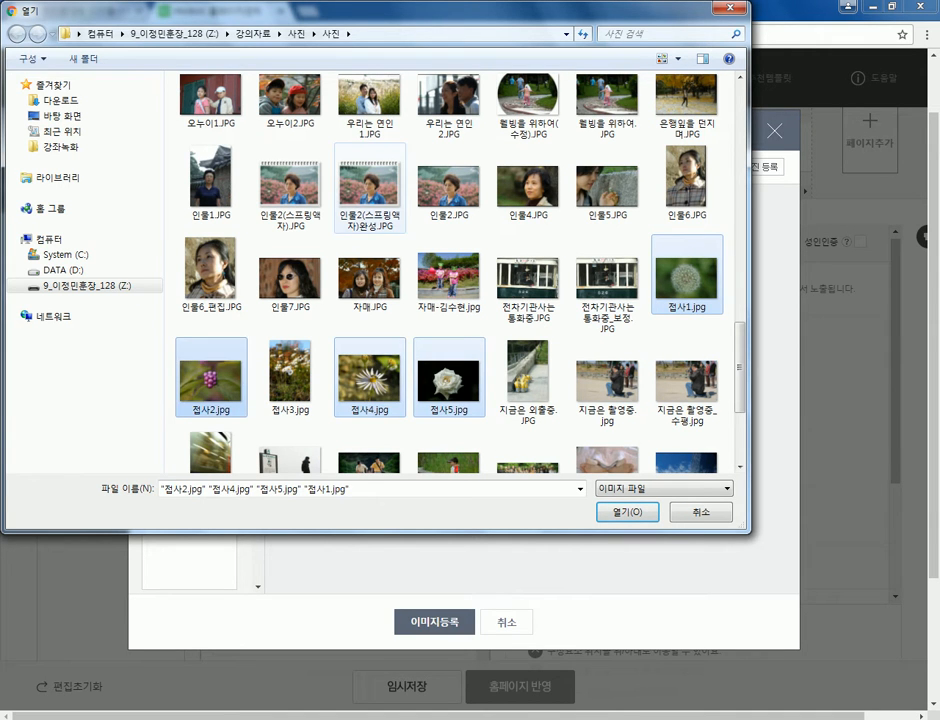
- Add 새싹의 힘, 새싹 삼총사, 불타는 하늘, 바위와 노인, 바위 and s접사1, then open all ten
scroll(365, 235, "up", 3)
left_click(368, 115, "ctrl")
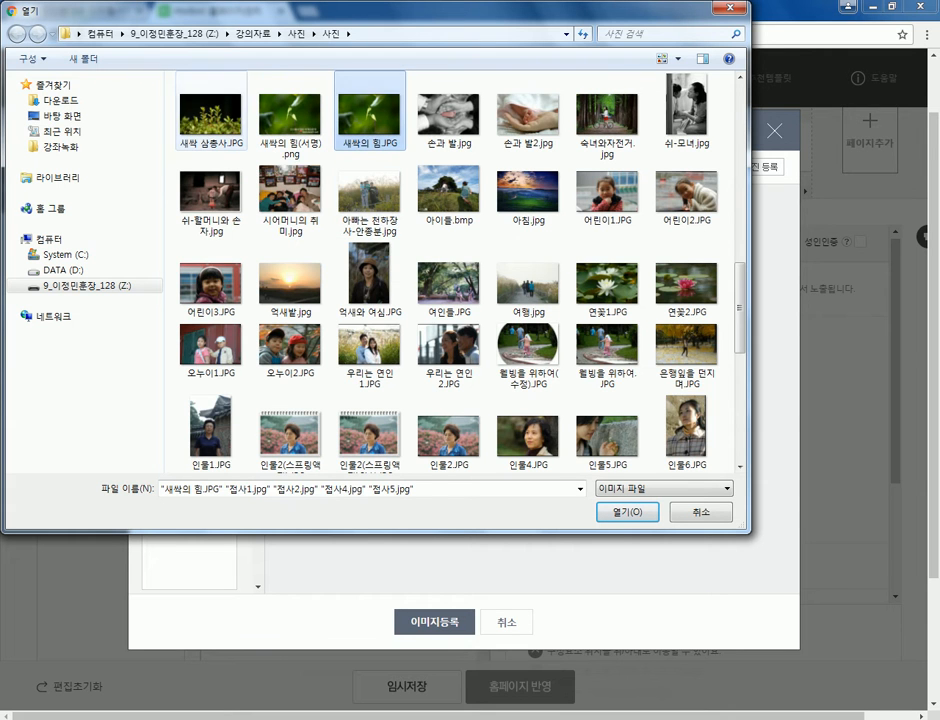
left_click(210, 115, "ctrl")
scroll(290, 205, "up", 3)
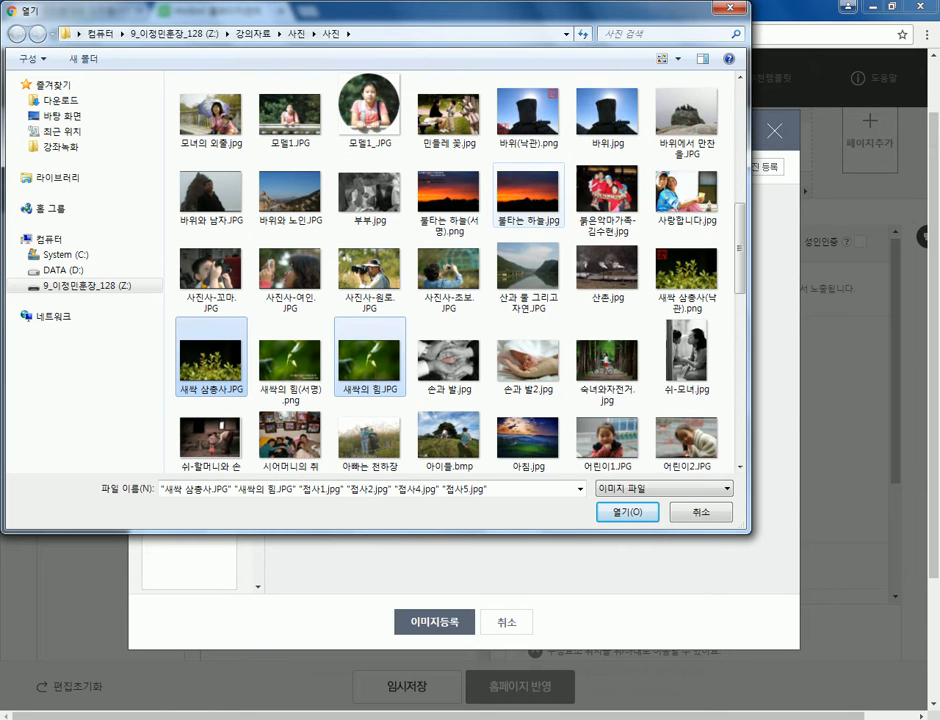
left_click(525, 195, "ctrl")
left_click(290, 195, "ctrl")
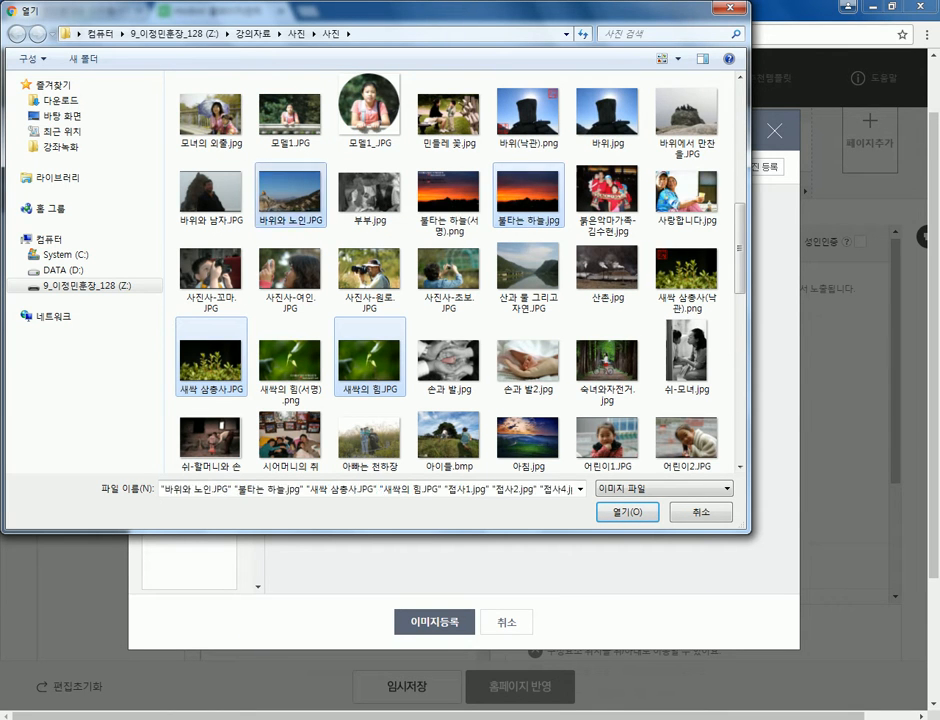
left_click(608, 105, "ctrl")
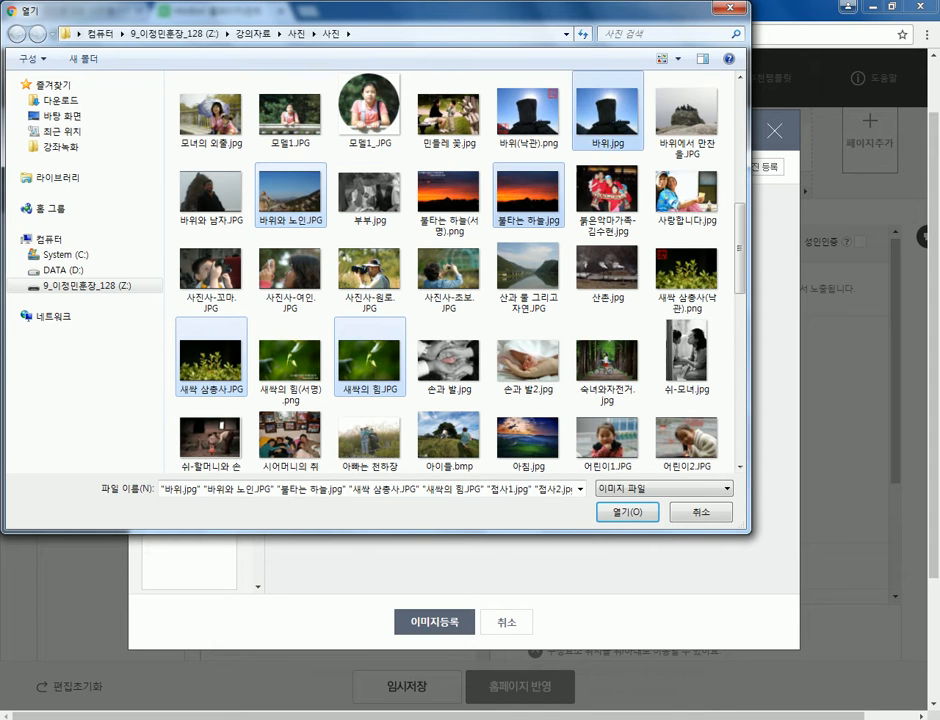
scroll(608, 105, "up", 3)
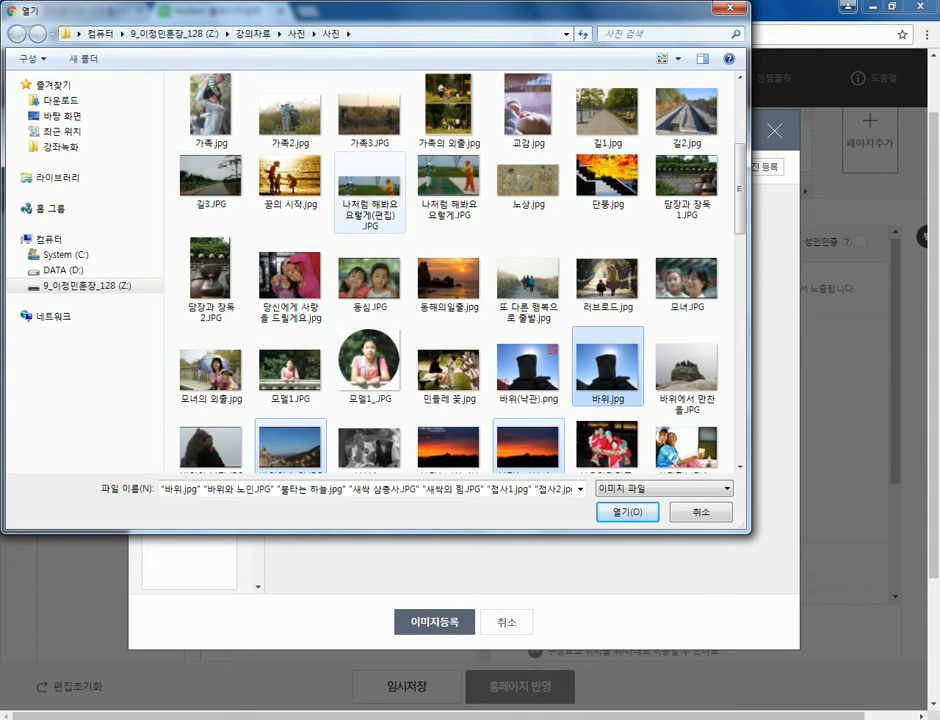
scroll(450, 270, "up", 3)
left_click(686, 195, "ctrl")
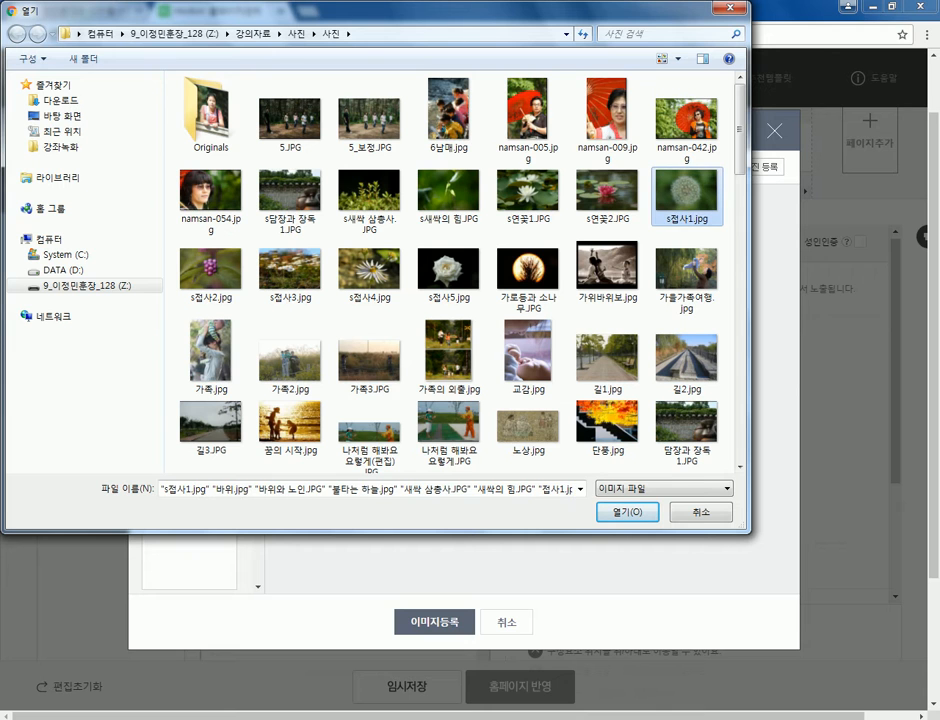
key("Return")
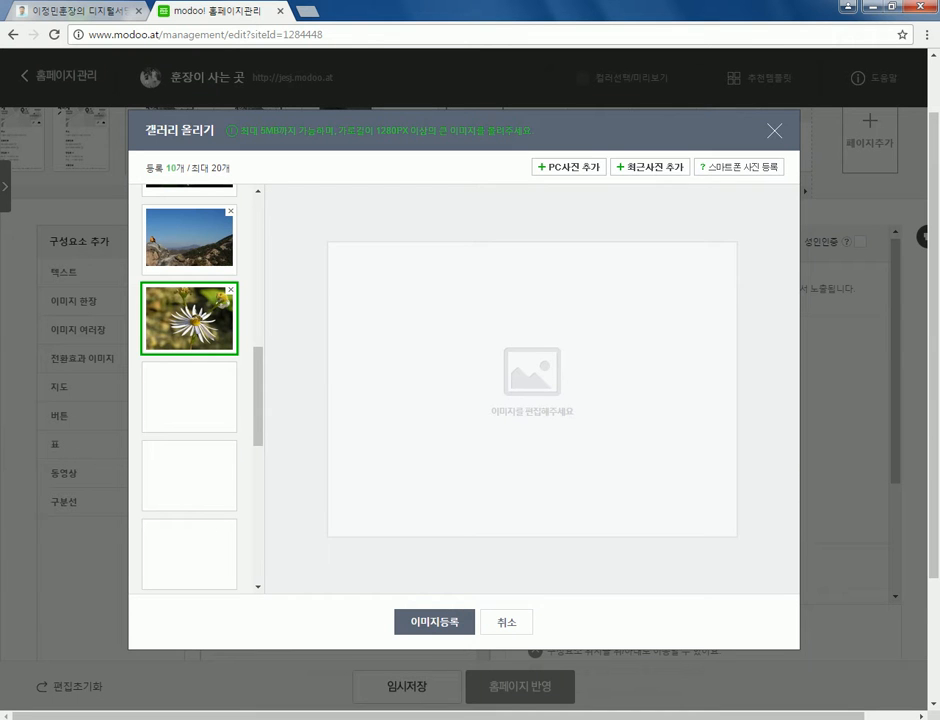
- Order the gallery as sunset, mountain, rock silhouette at the top, and preview the sunset
scroll(189, 390, "up", 4)
scroll(189, 390, "down", 3)
scroll(189, 390, "up", 3)
scroll(189, 390, "up", 2)
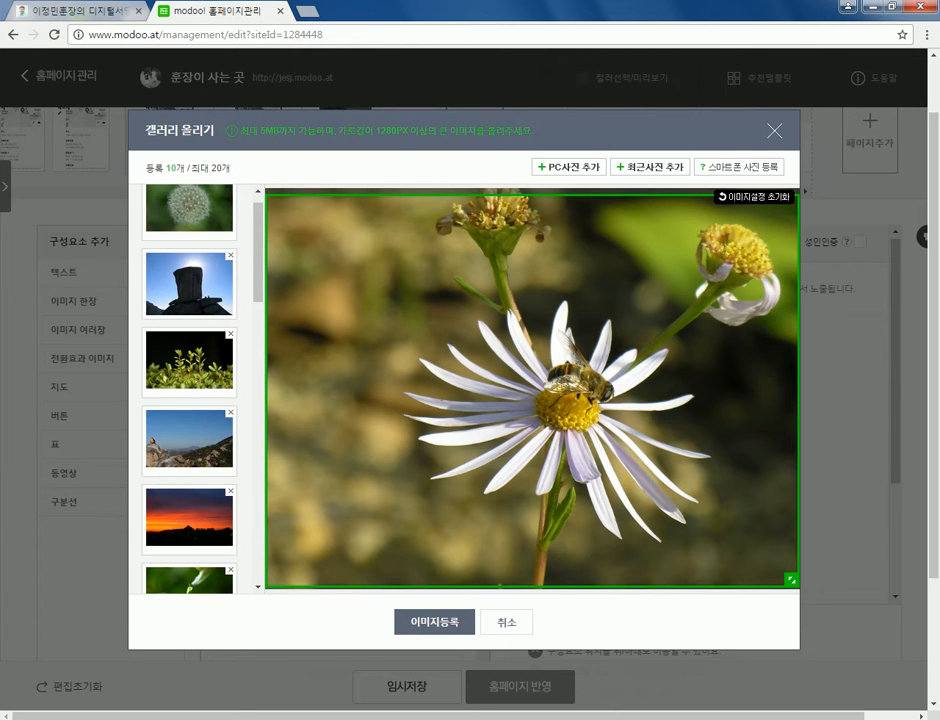
scroll(189, 390, "up", 1)
left_click_drag(189, 466, 189, 229)
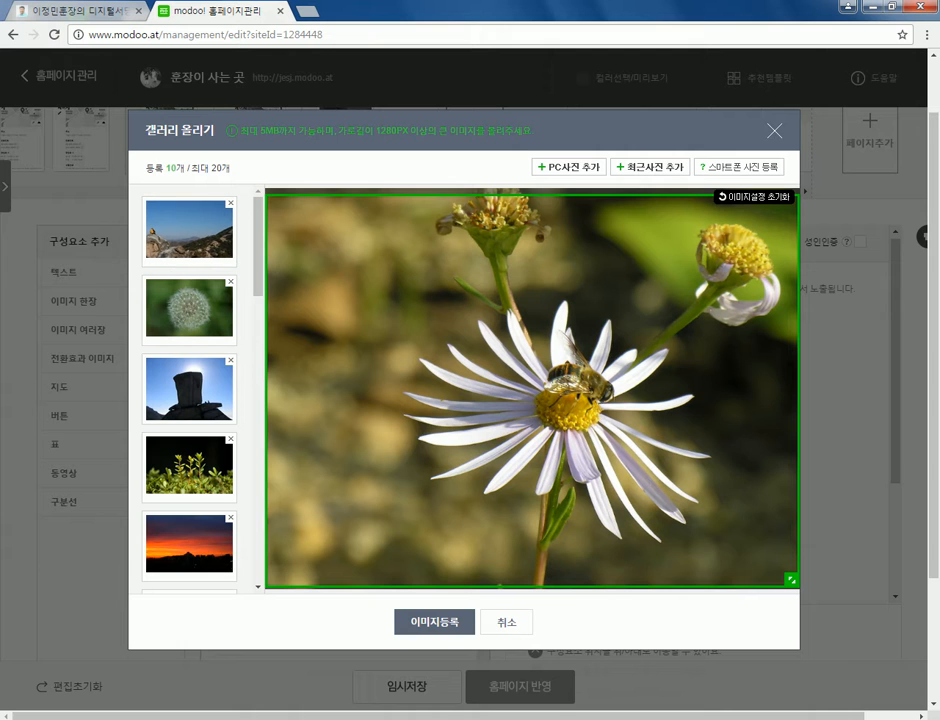
left_click_drag(189, 388, 189, 310)
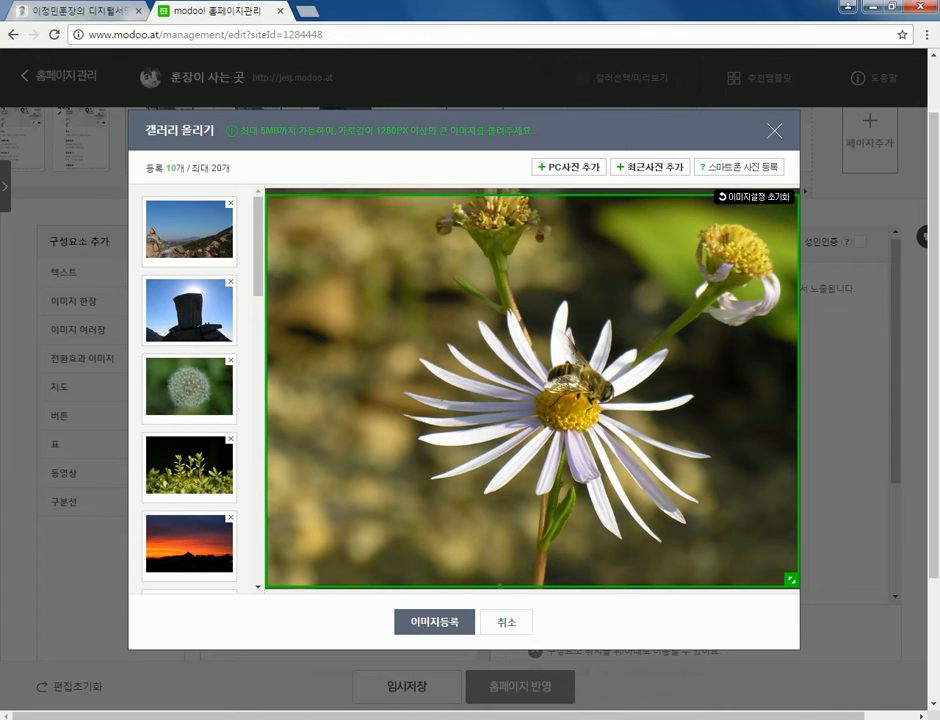
left_click_drag(189, 545, 189, 229)
scroll(189, 390, "down", 5)
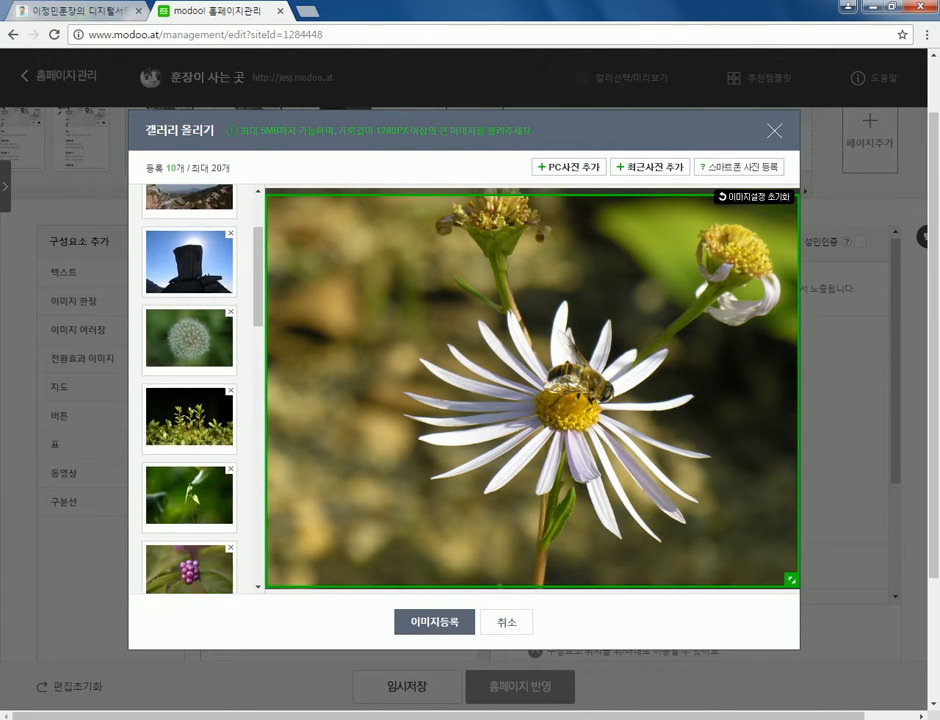
scroll(189, 390, "up", 6)
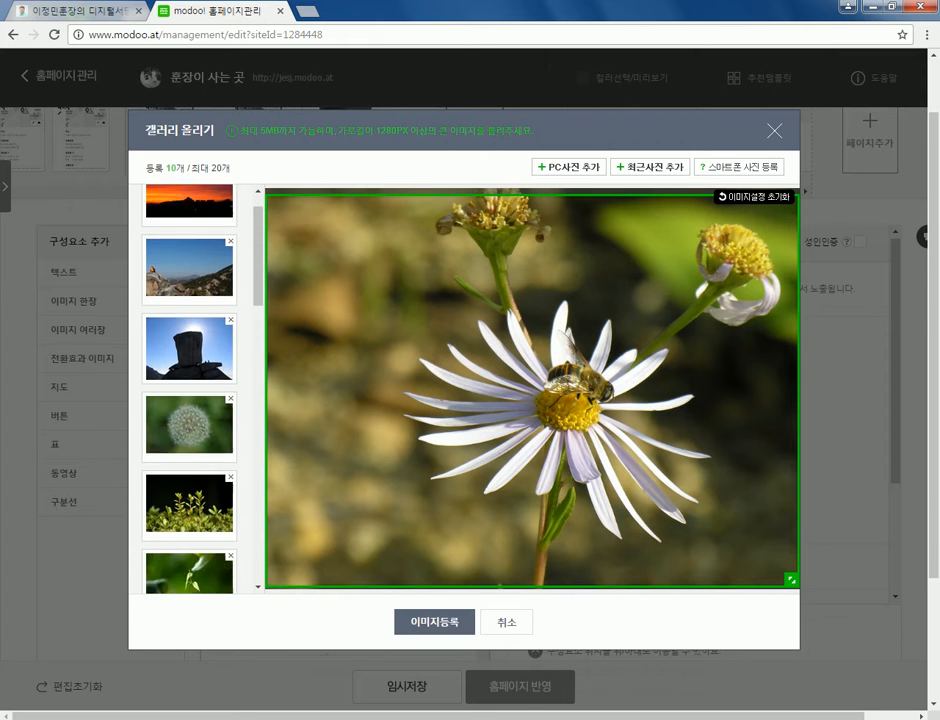
left_click(189, 229)
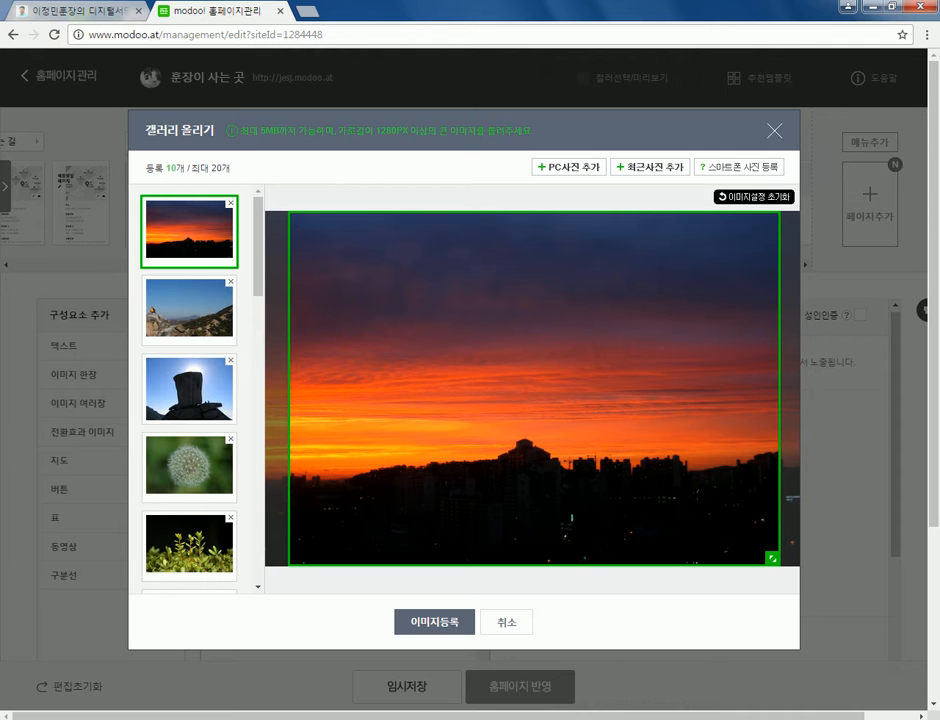
- Review the mountain, rock and dandelion photos, shifting the dandelion's crop slightly left
left_click(189, 311)
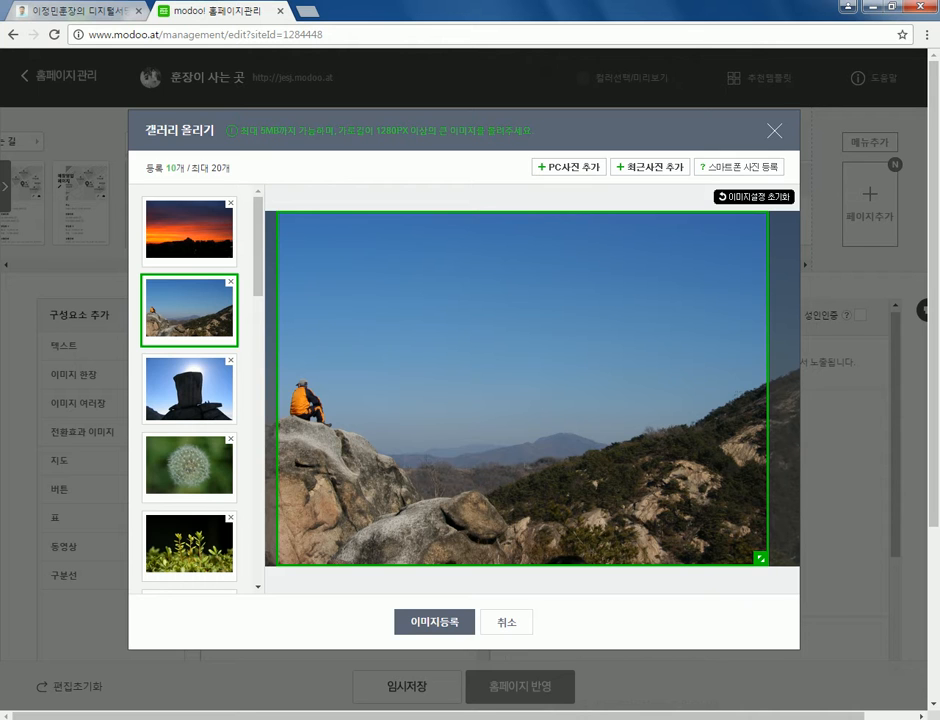
left_click(189, 388)
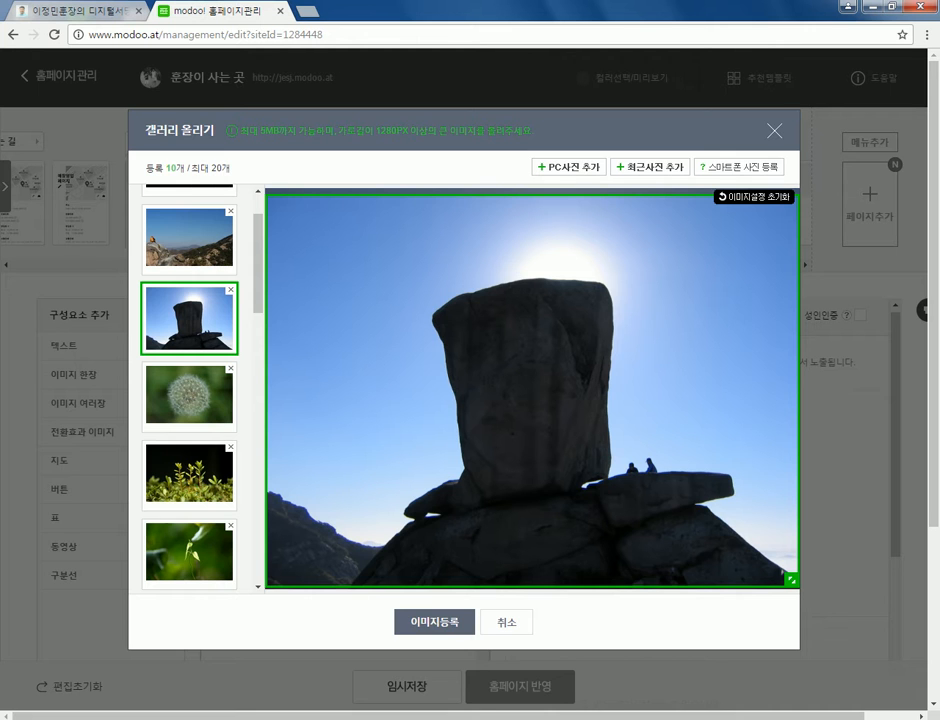
left_click(189, 394)
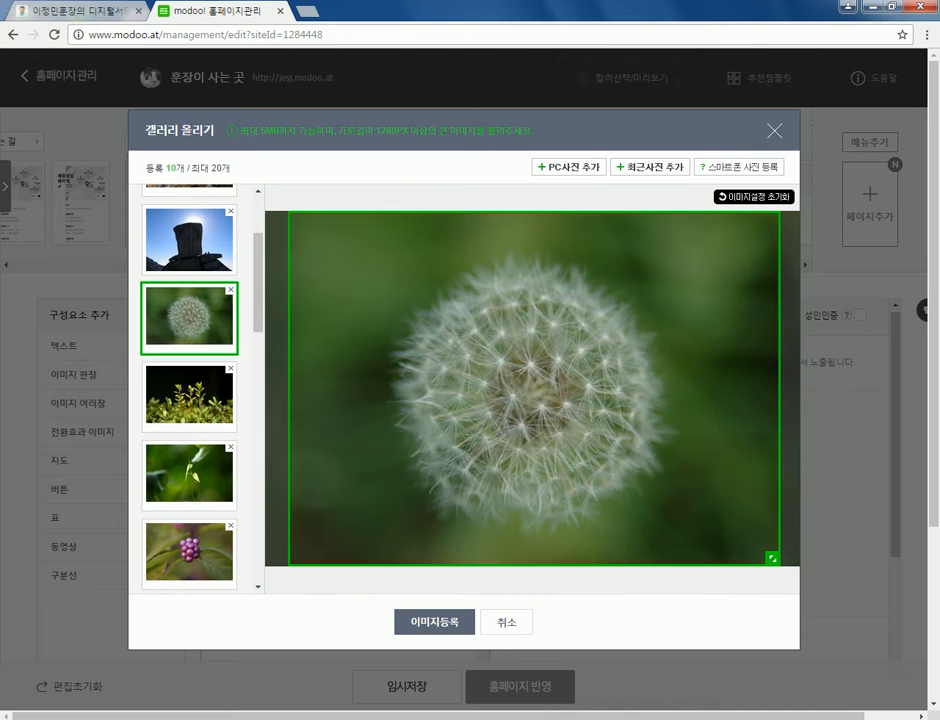
left_click_drag(534, 388, 522, 388)
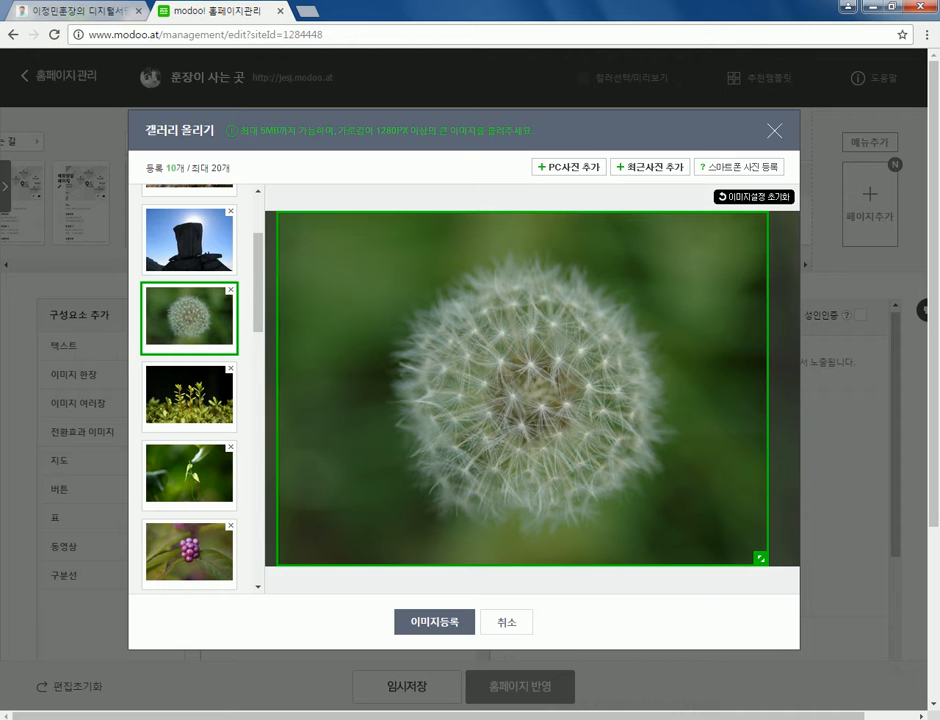
- Check the sprouts and vine photos, then delete the duplicate second dandelion
left_click(189, 394)
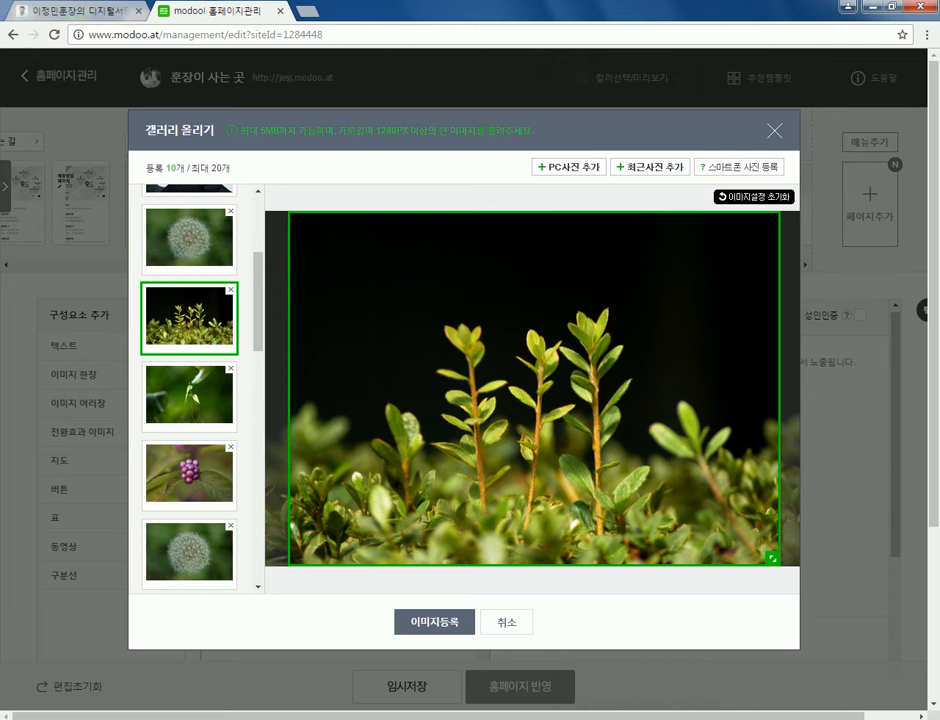
left_click(189, 394)
left_click(189, 394)
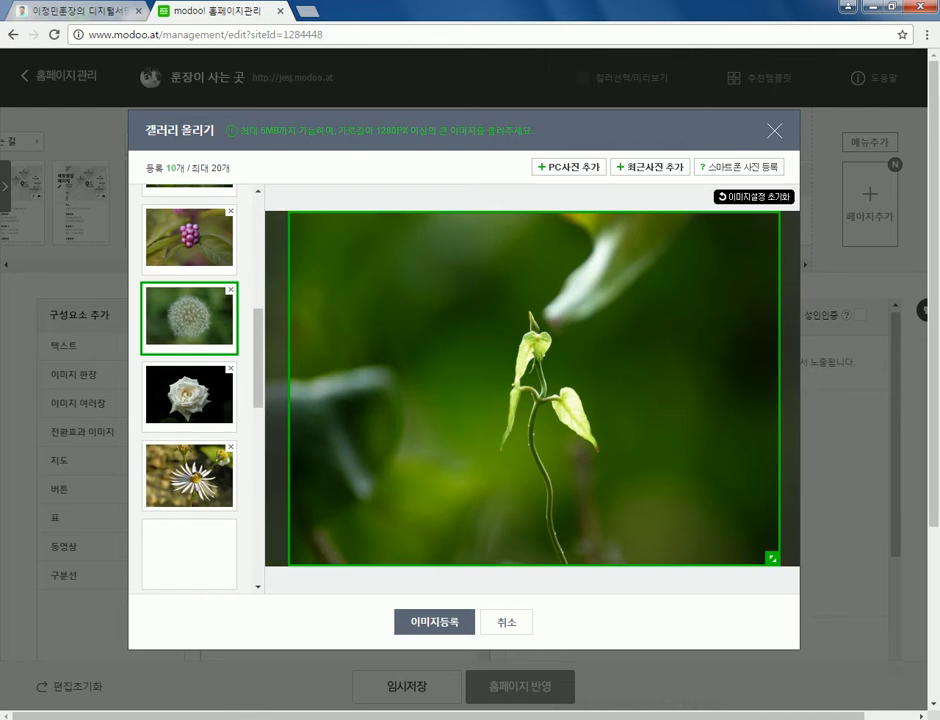
scroll(189, 390, "up", 3)
scroll(189, 390, "down", 1)
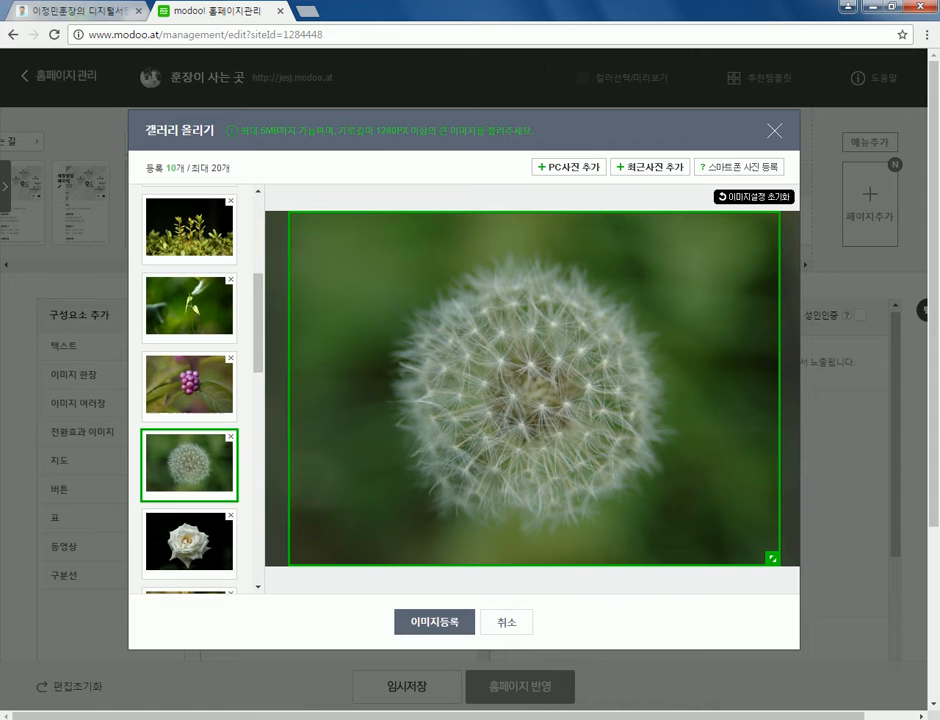
left_click(230, 436)
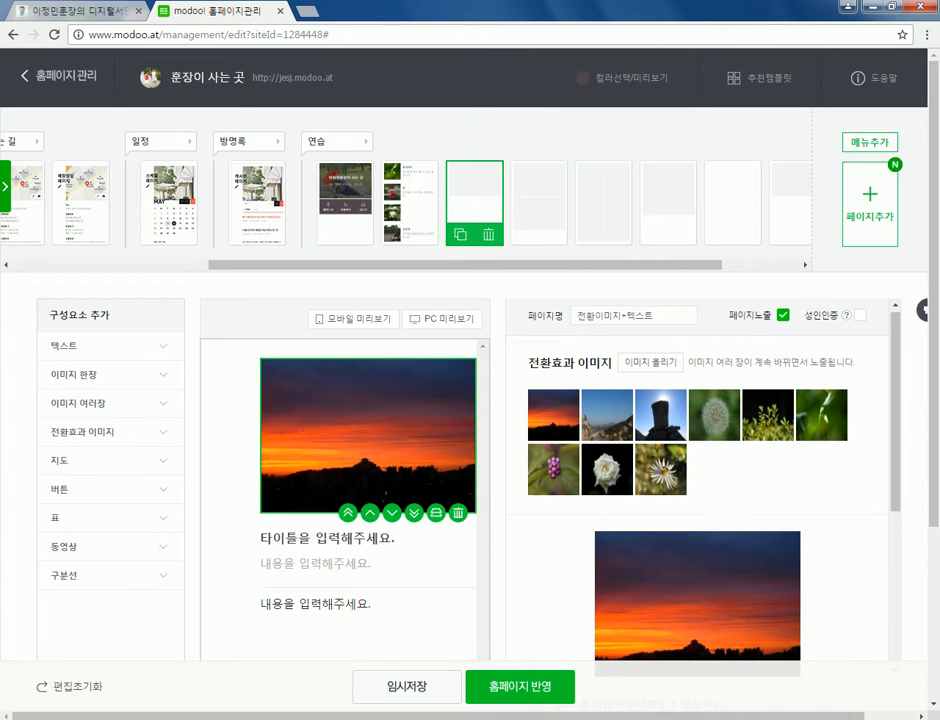
- Try the slide and no-effect options, then settle on 사라지는 효과 with 1초 전환
scroll(700, 480, "down", 3)
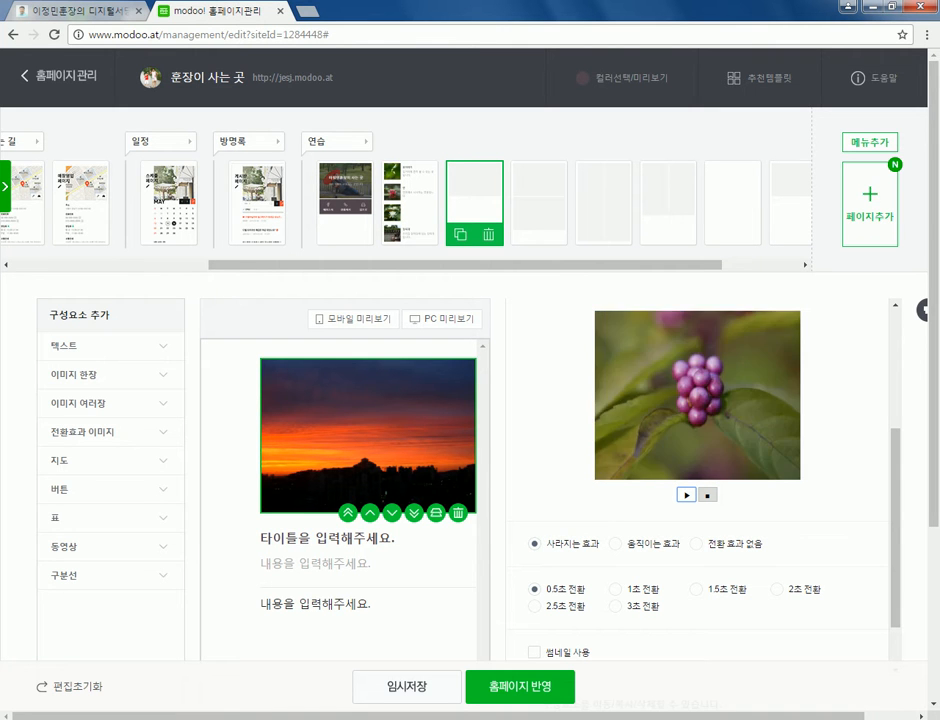
left_click(616, 543)
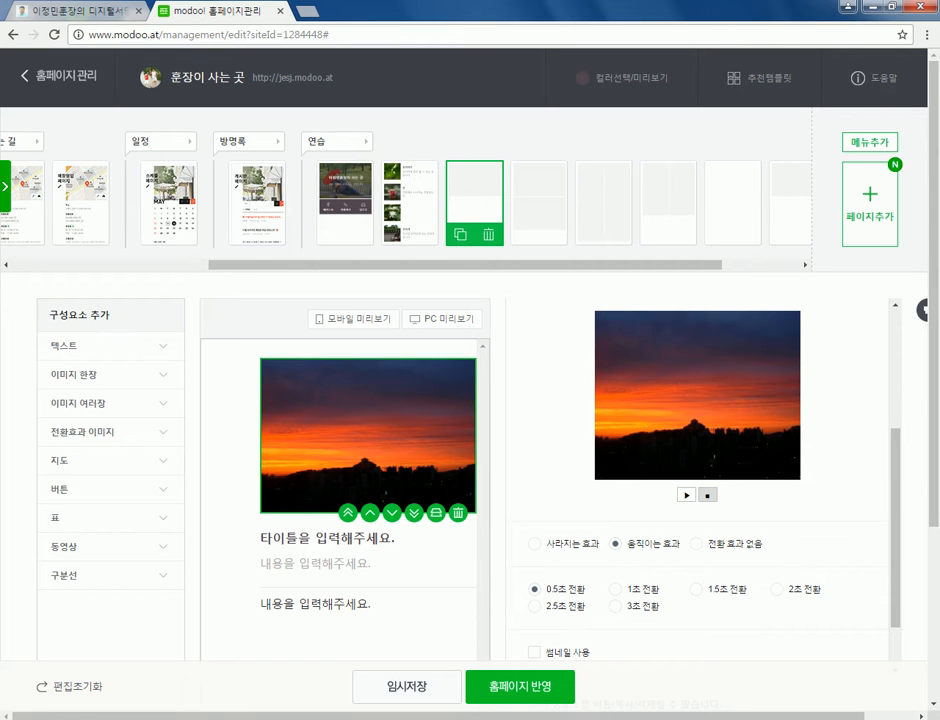
left_click(615, 589)
left_click(686, 495)
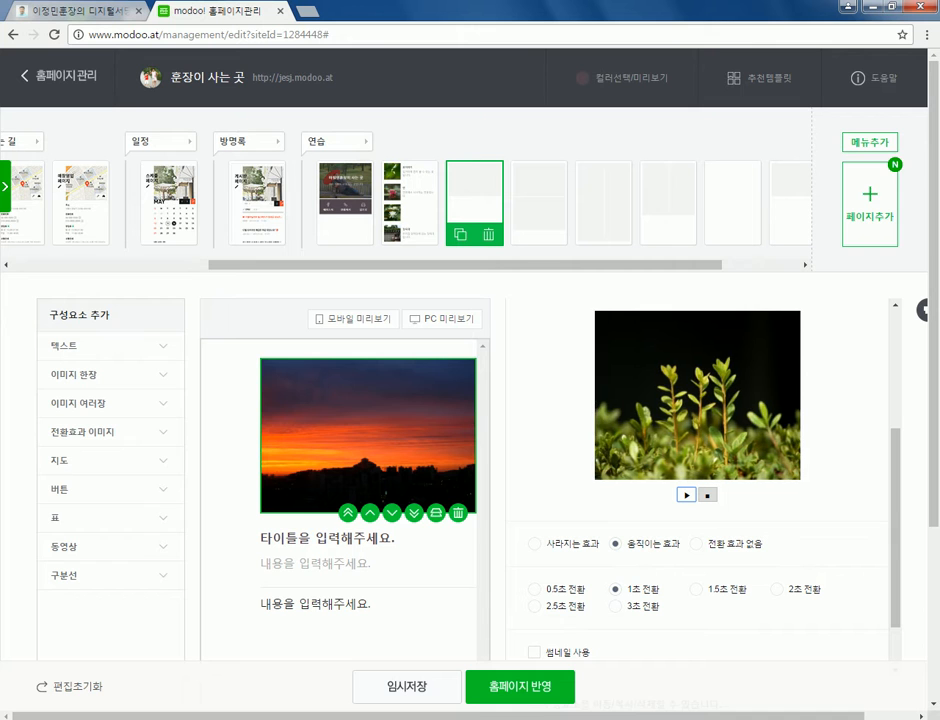
left_click(697, 543)
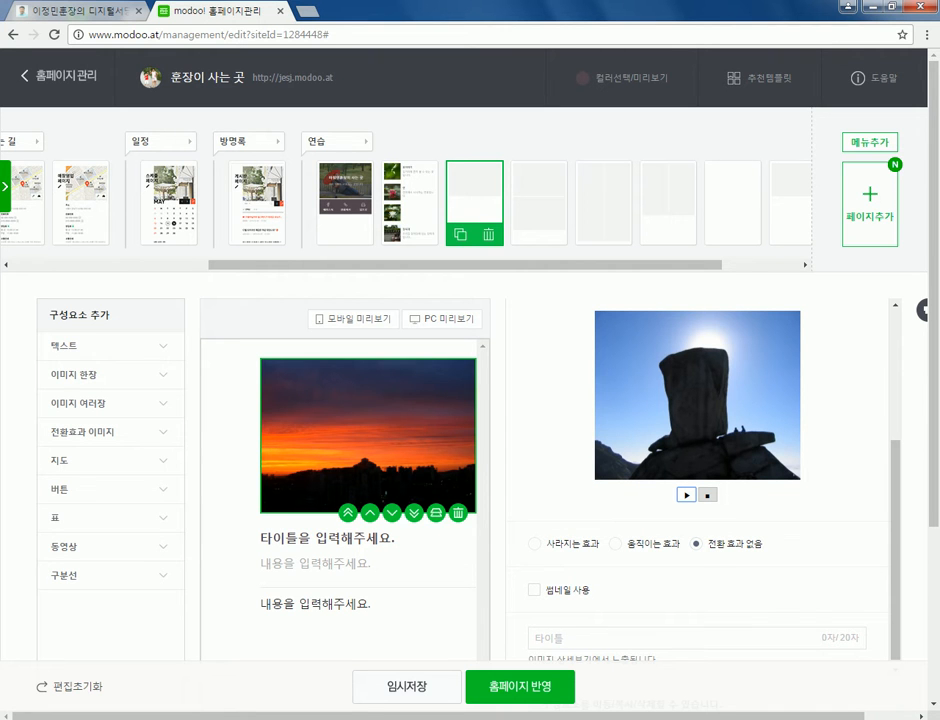
left_click(534, 544)
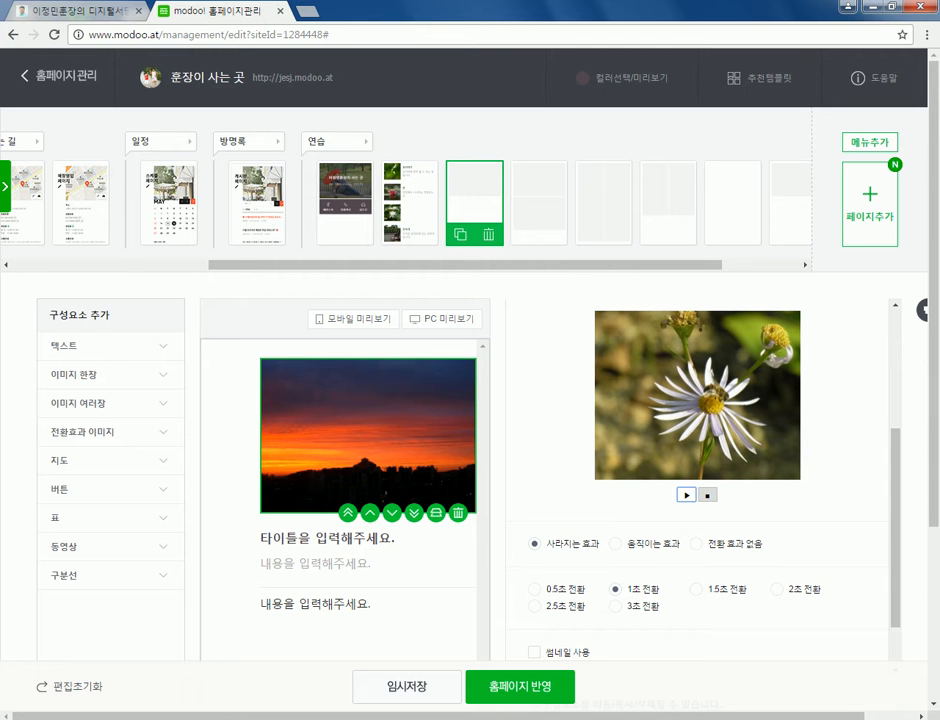
scroll(697, 480, "up", 5)
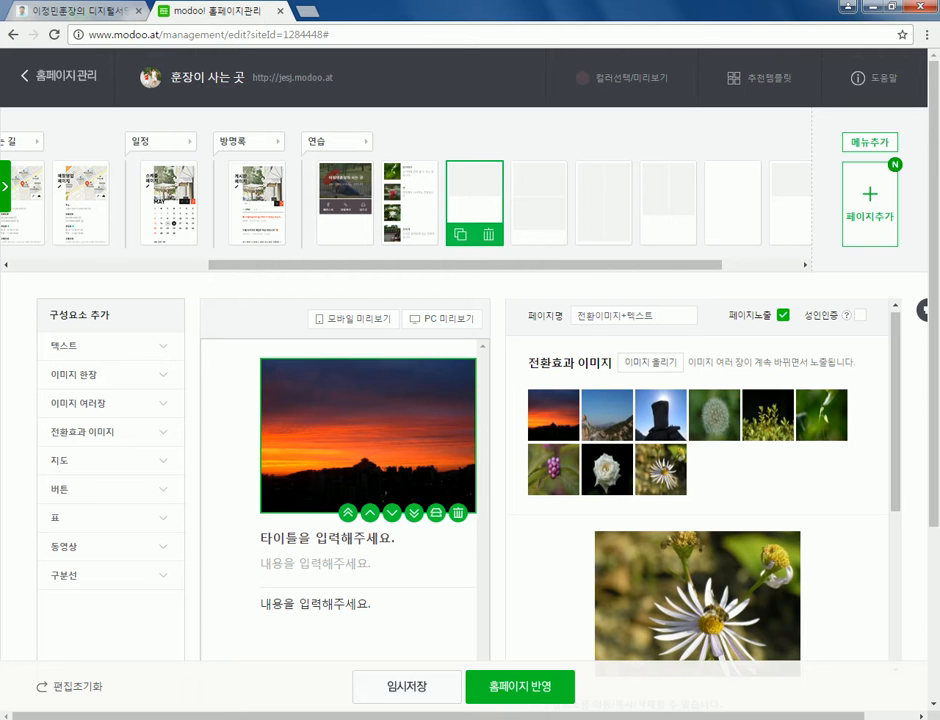
mouse_move(553, 469)
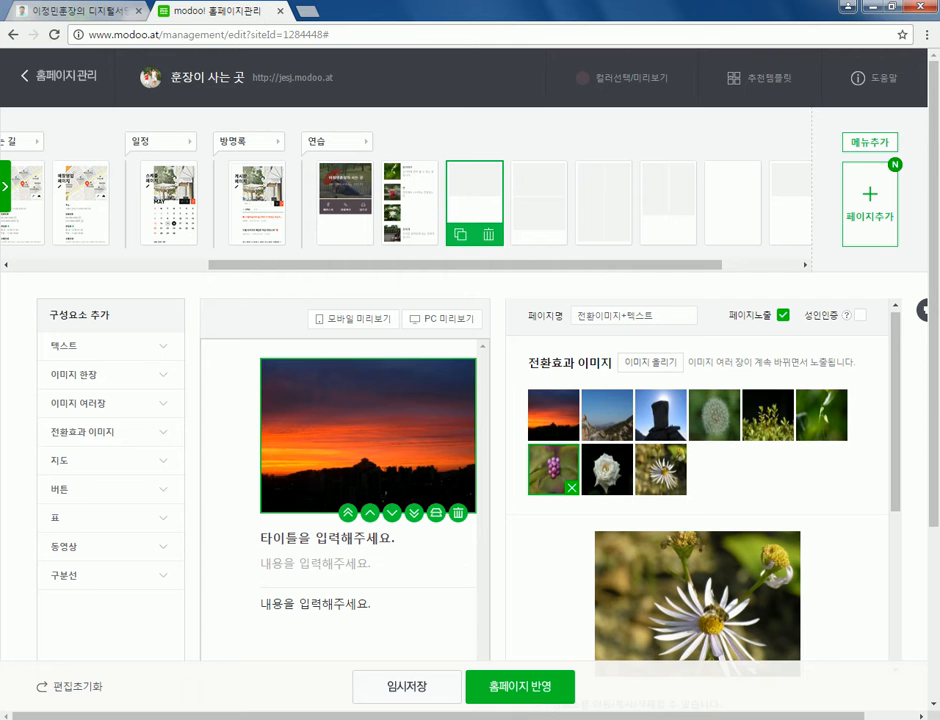
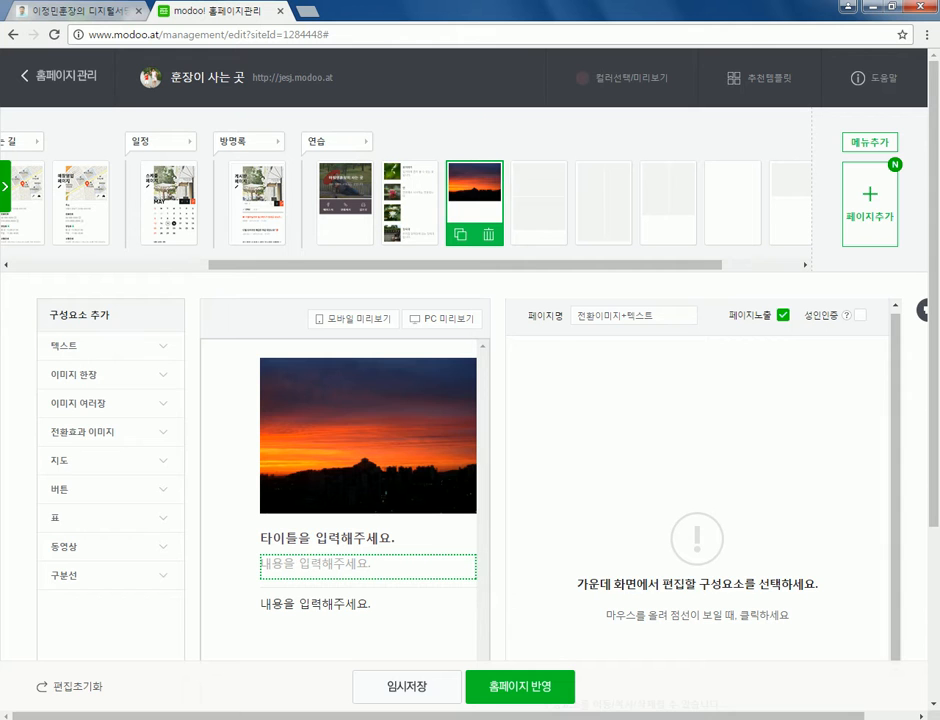
- Set the page heading to 여행지에서 만난 사람들
left_click(330, 539)
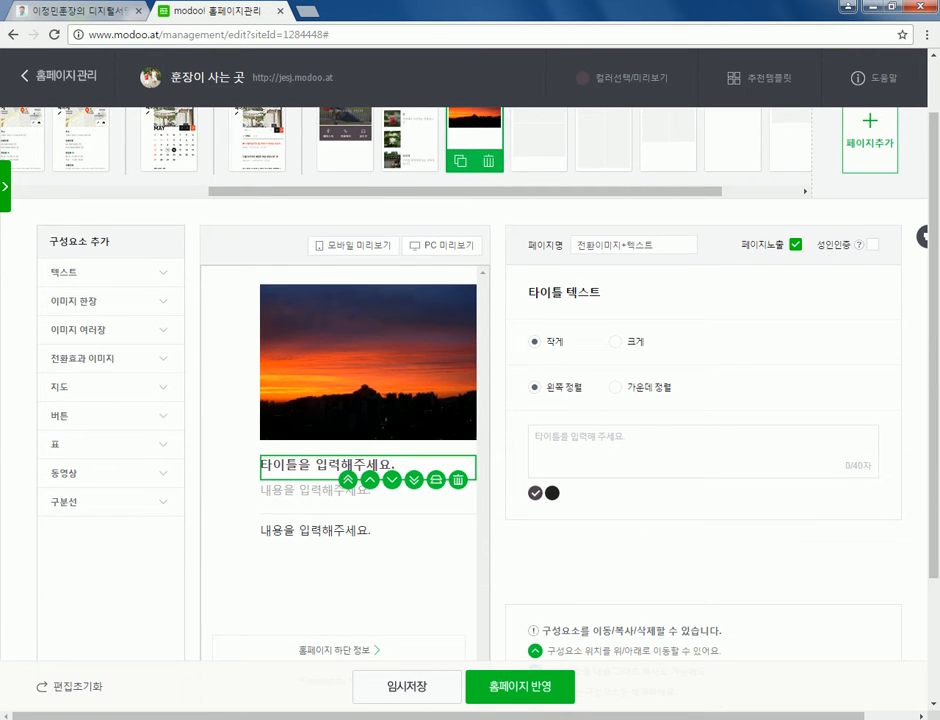
type("여ㅎ")
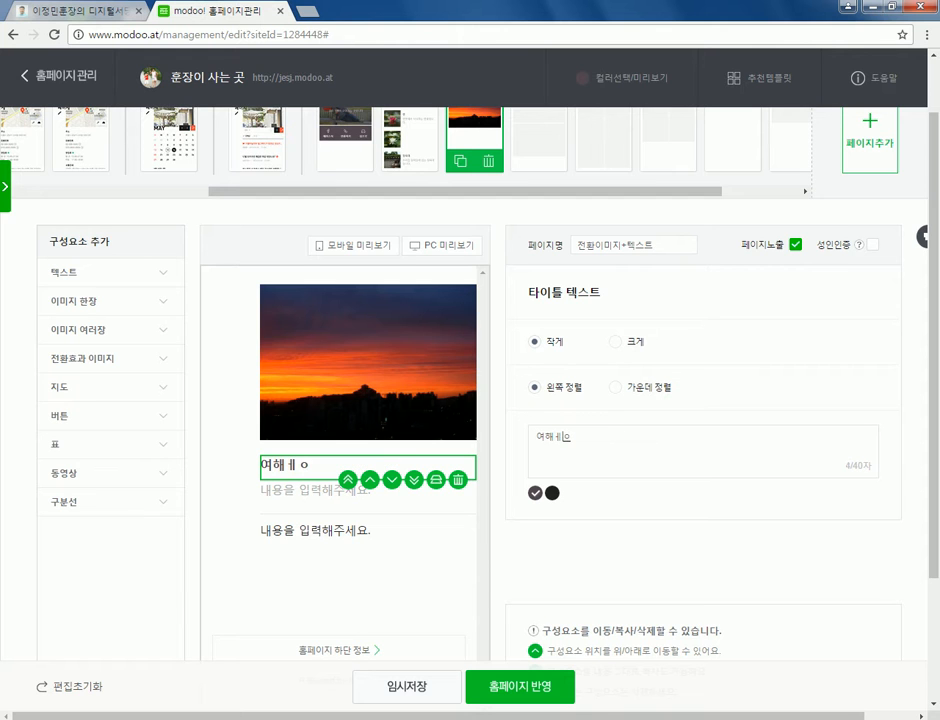
type("행지에서 만난")
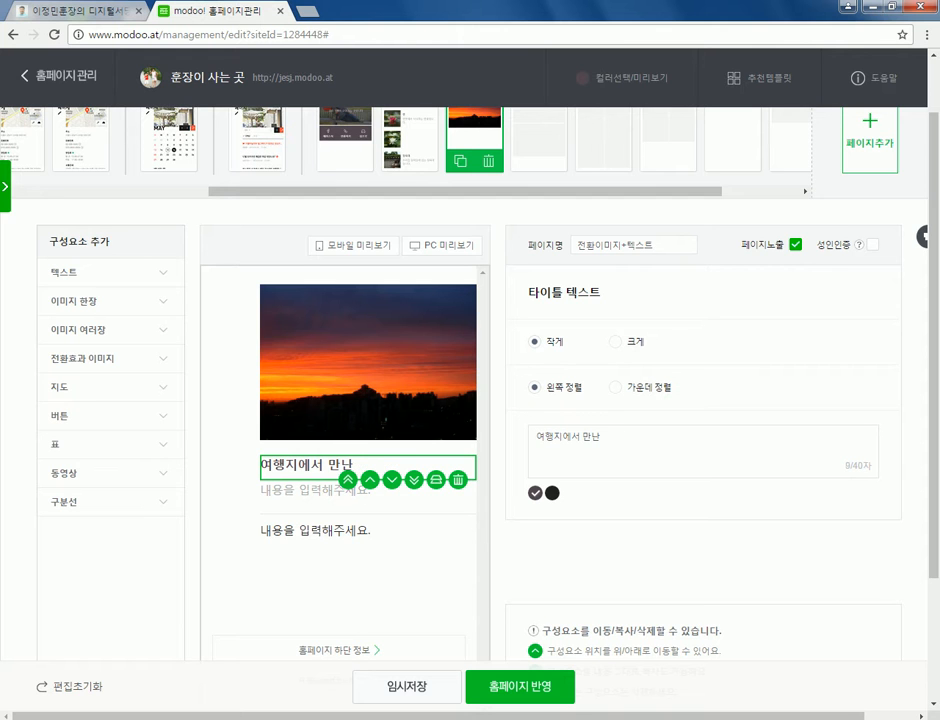
type(" 사람ㄷ들")
scroll(470, 400, "up", 1)
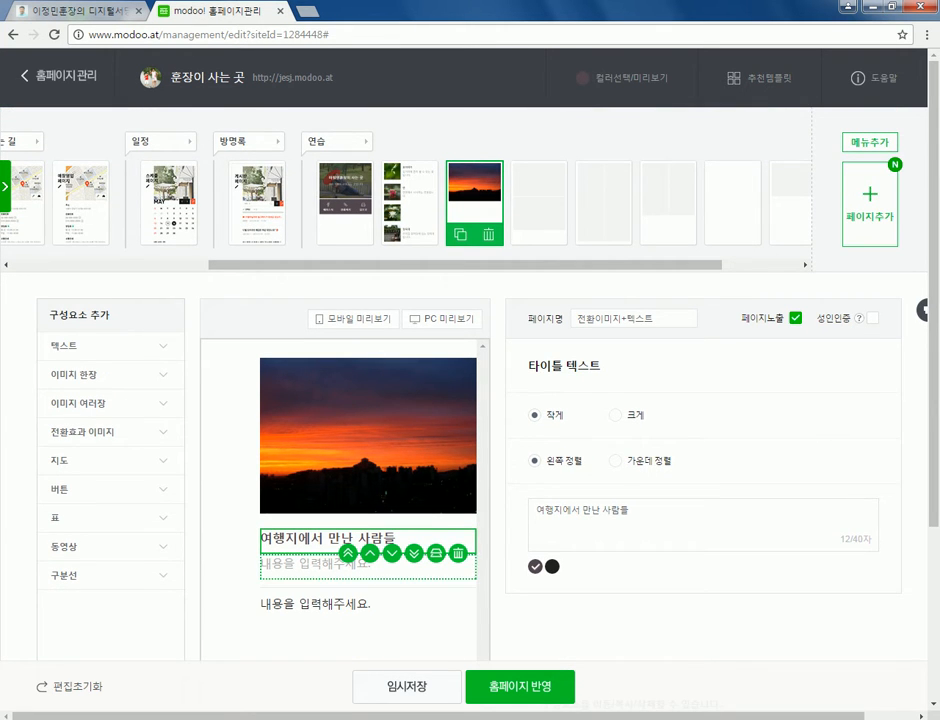
left_click(315, 565)
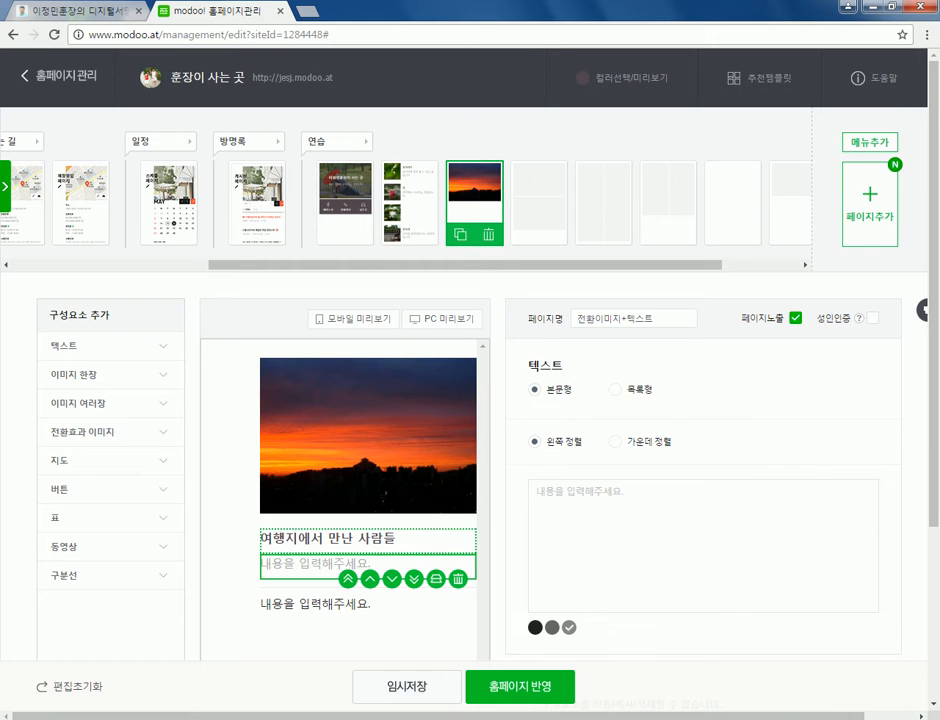
left_click(330, 537)
scroll(470, 450, "down", 1)
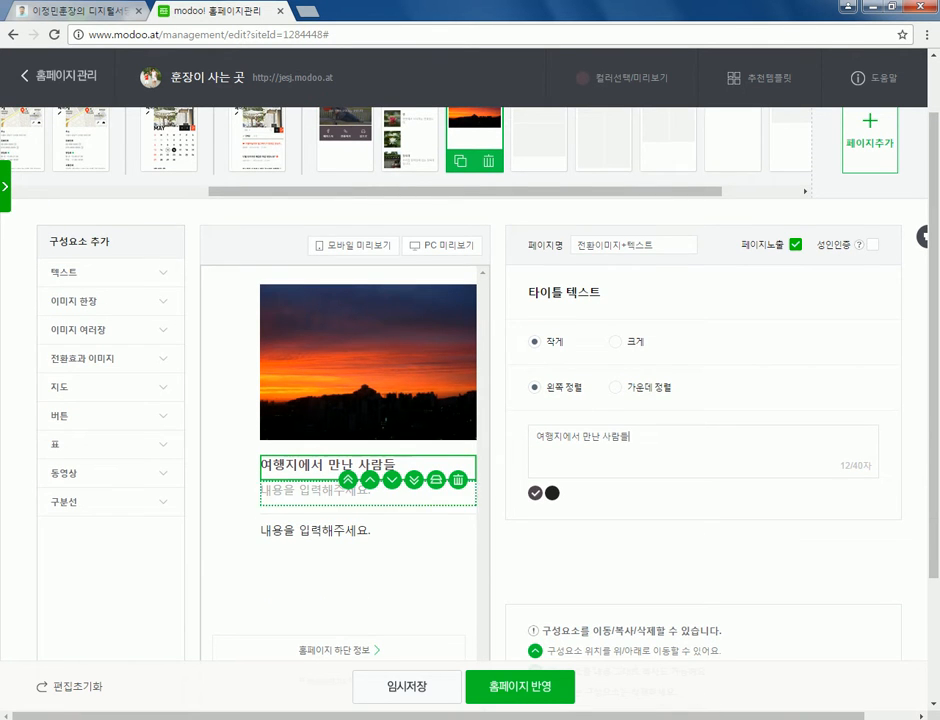
- Add the two-line paragraph '이번 여행지는 포항으로 선정했습니다.' / '여행지에서 아주 많은 멋진 분들을 만났습니다.'
left_click(330, 490)
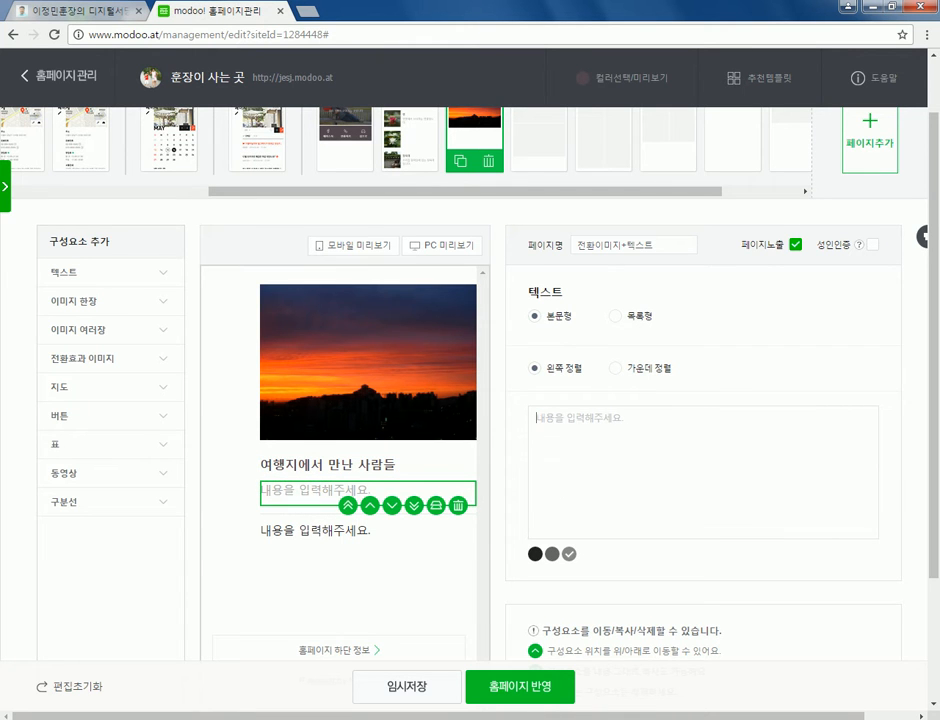
type("이번 여행지는 포항으로 ㅅ선정했습닏")
type("다.")
key("Return")
type("옐애")
key("BackSpace")
key("BackSpace")
type("여행지에서 아주 ㅁ많은 멋진 분들을 만났습니다.")
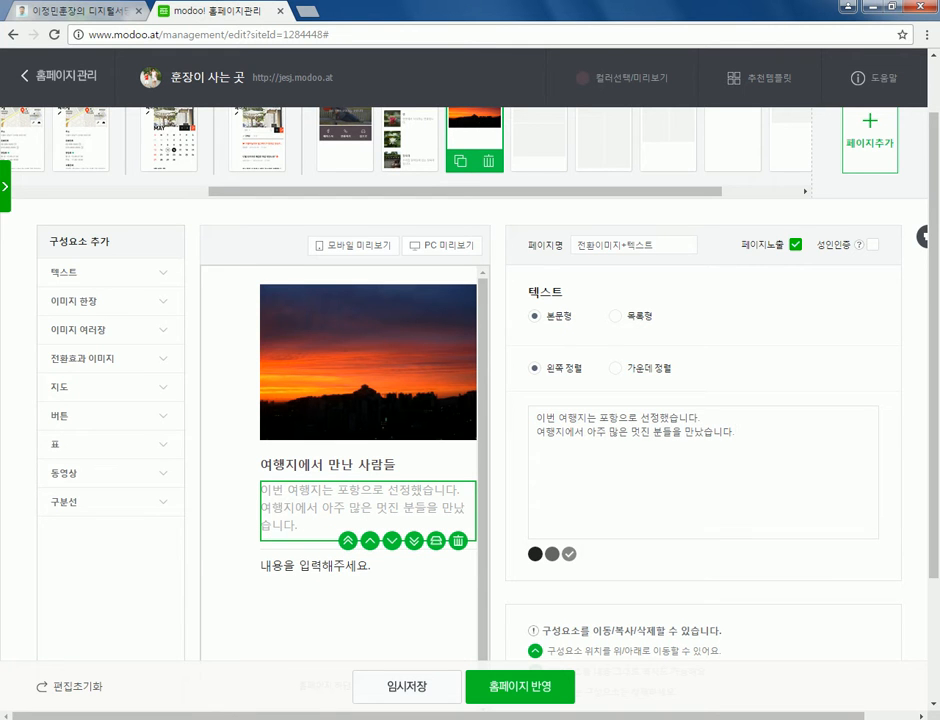
left_click(315, 565)
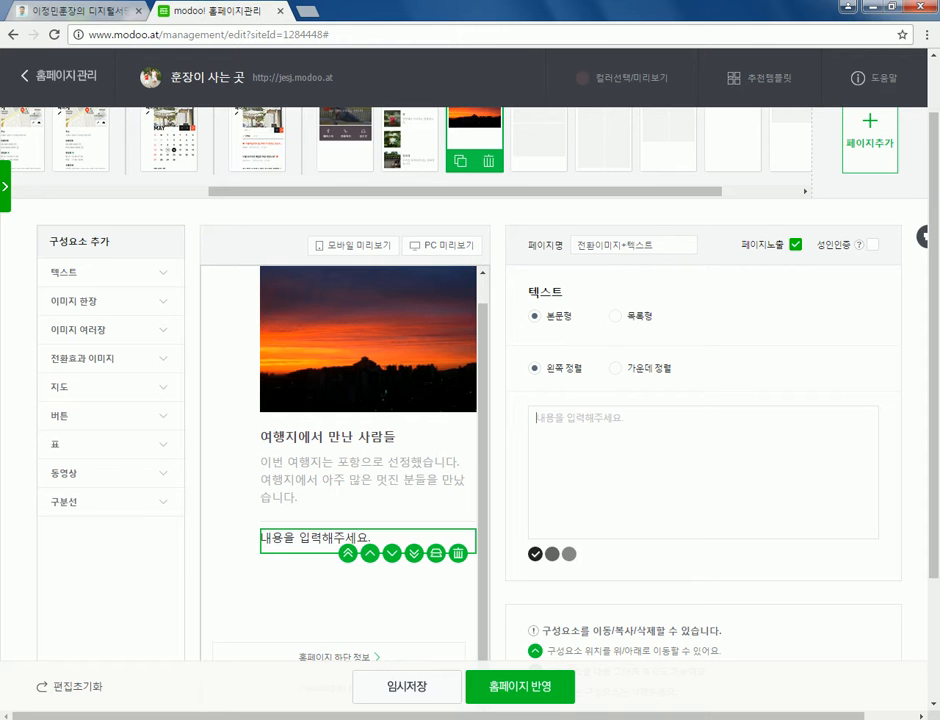
- Add the caption '촬영 카메라 정보 : 니콘 D700, 캐논 500D' in light grey
type("촬영")
type(" 카메라")
type(" 정보")
type("니")
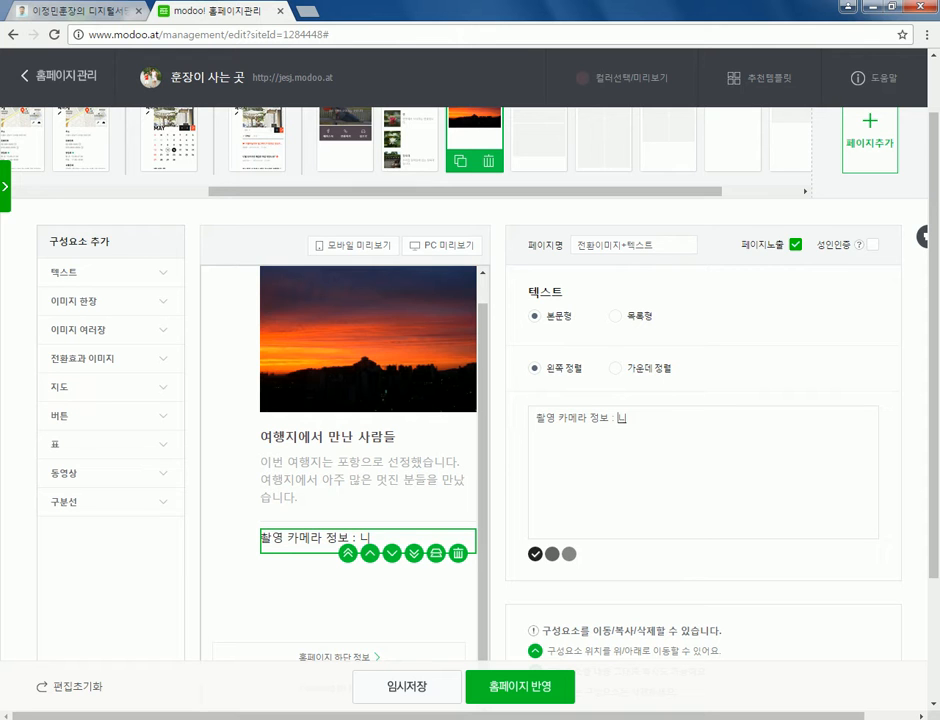
type("콘 D700")
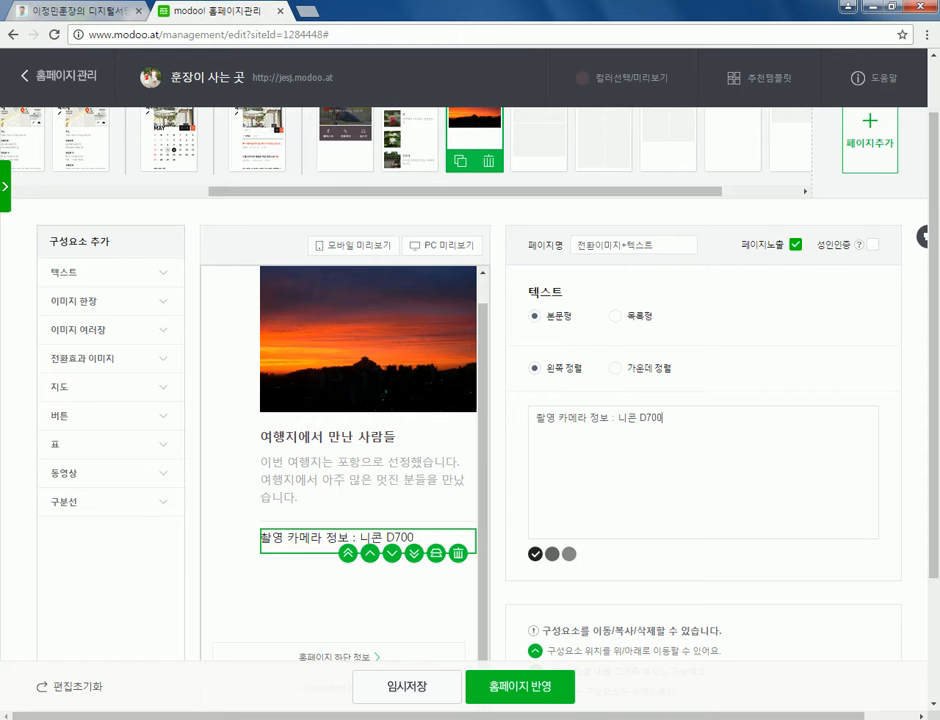
type(", 캐논 500D")
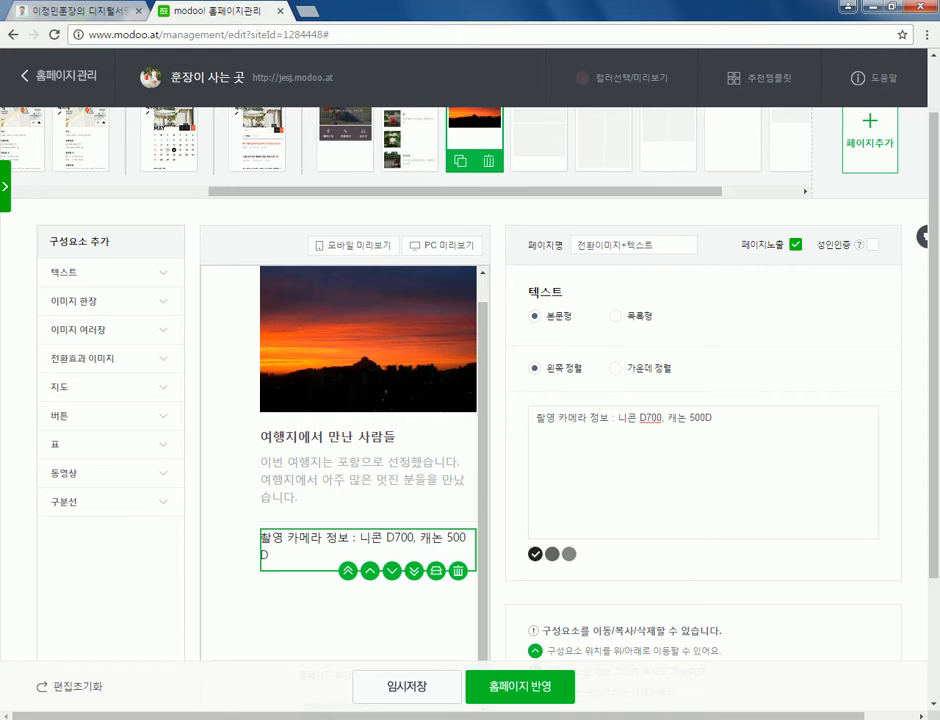
left_click(552, 553)
left_click(568, 553)
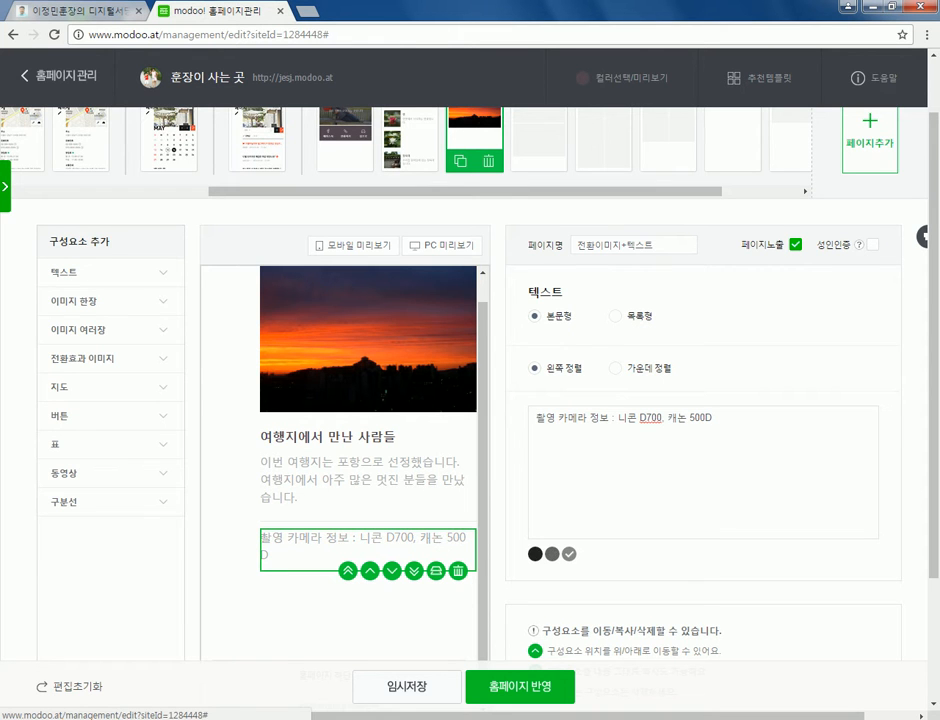
left_click(535, 554)
- Make the title text black, keeping its small size and left alignment
left_click(362, 478)
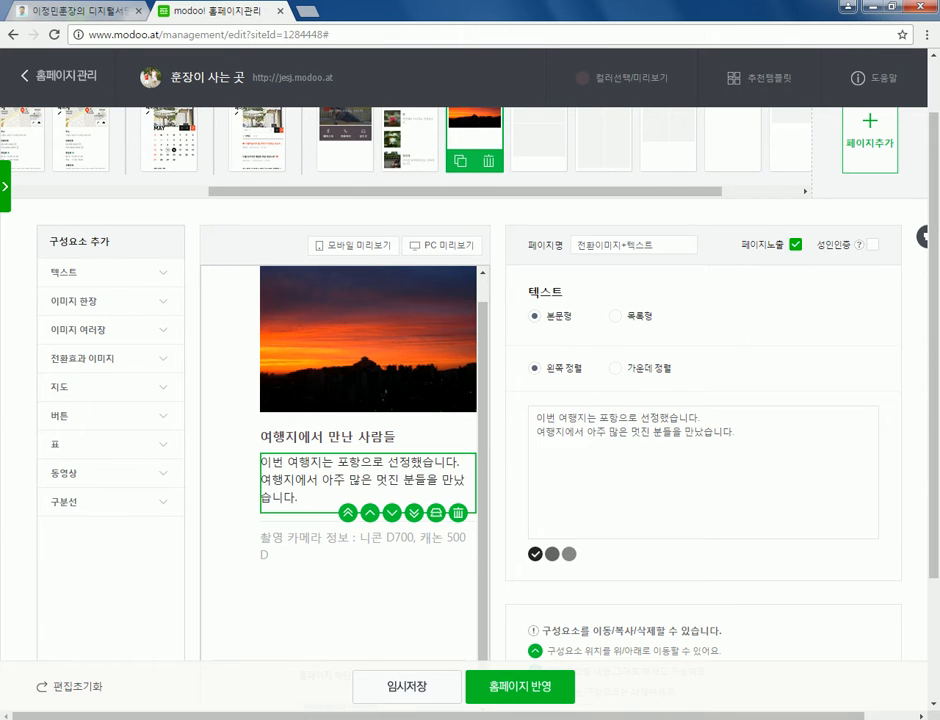
left_click(362, 545)
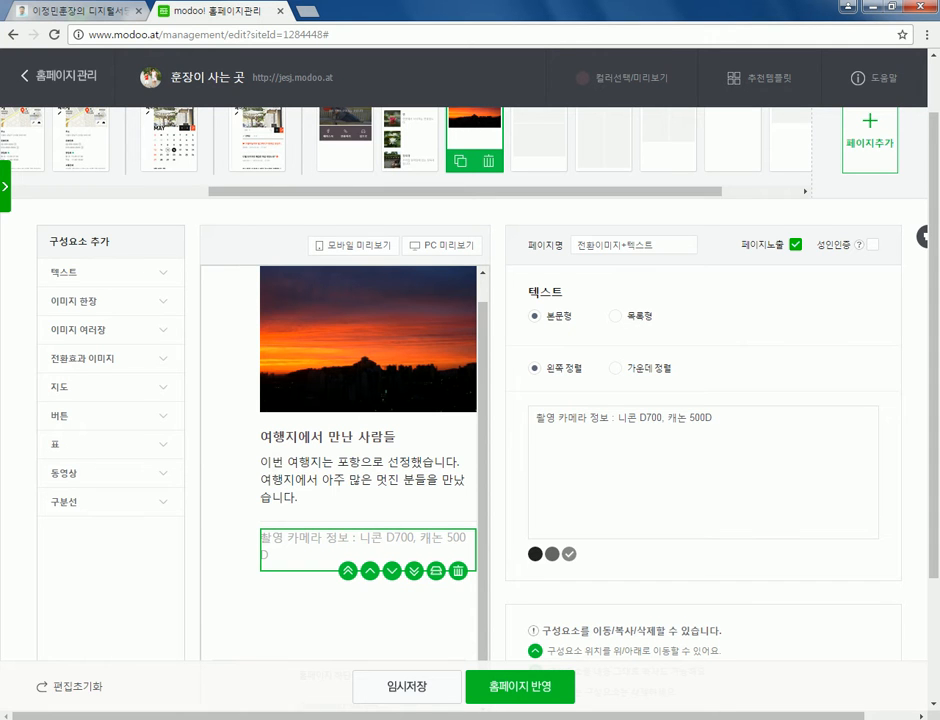
left_click(325, 437)
left_click(552, 493)
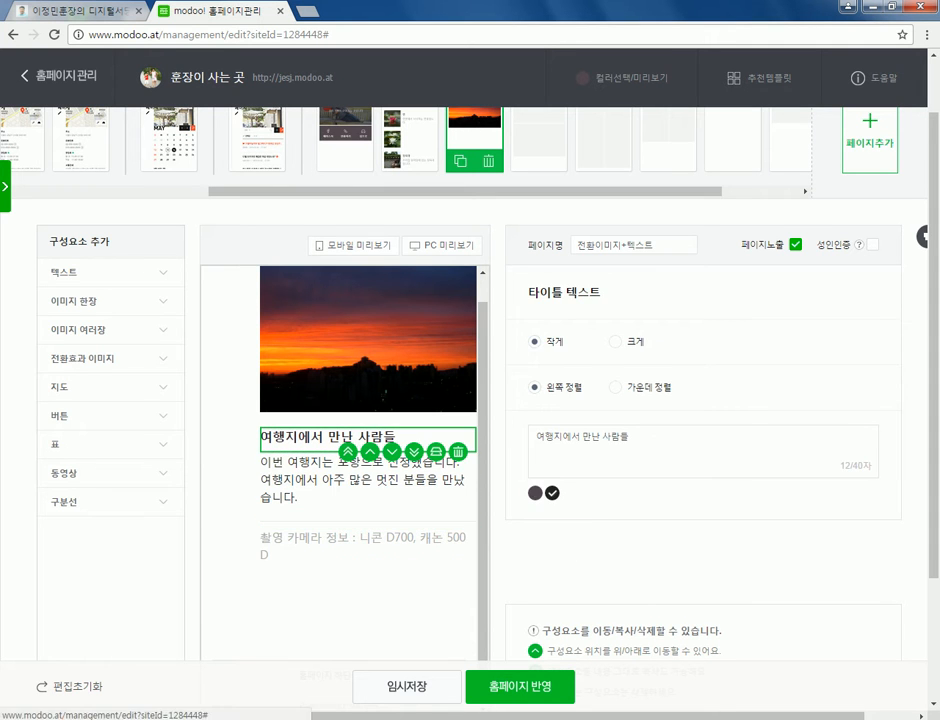
left_click(615, 341)
left_click(535, 341)
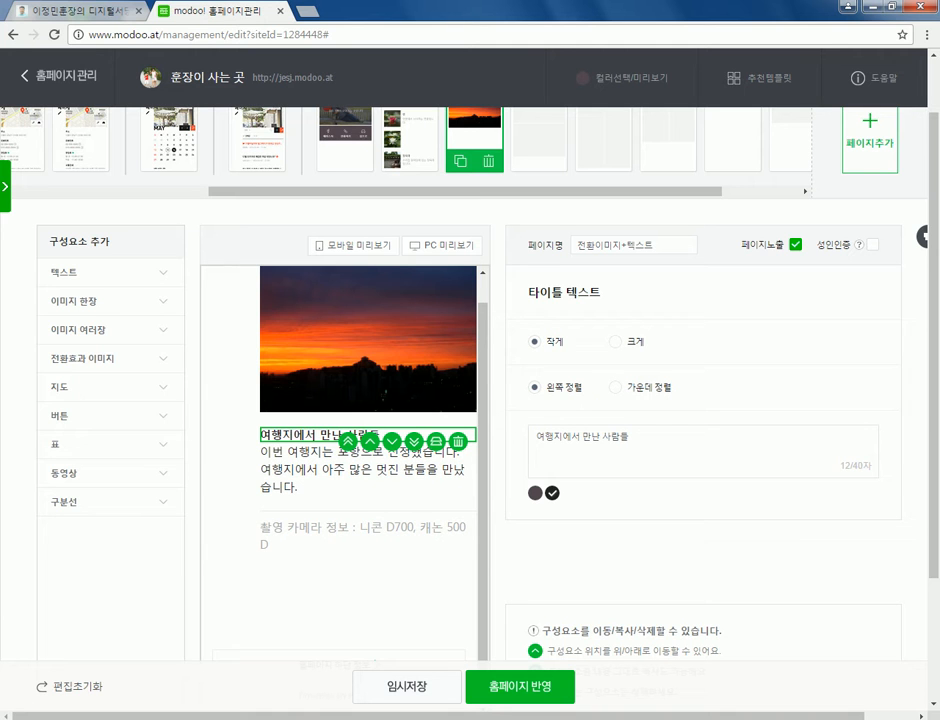
left_click(615, 387)
left_click(535, 387)
- Scroll the phone preview through the heading, Pohang paragraph and camera caption, then close it
scroll(368, 460, "up", 1)
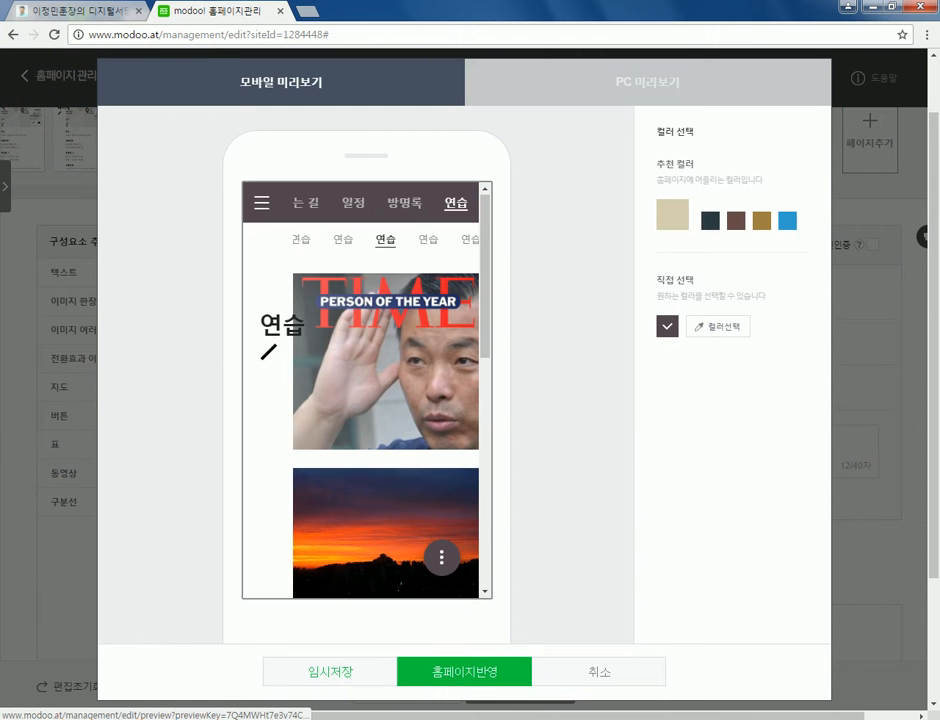
scroll(366, 390, "down", 2)
scroll(366, 390, "up", 2)
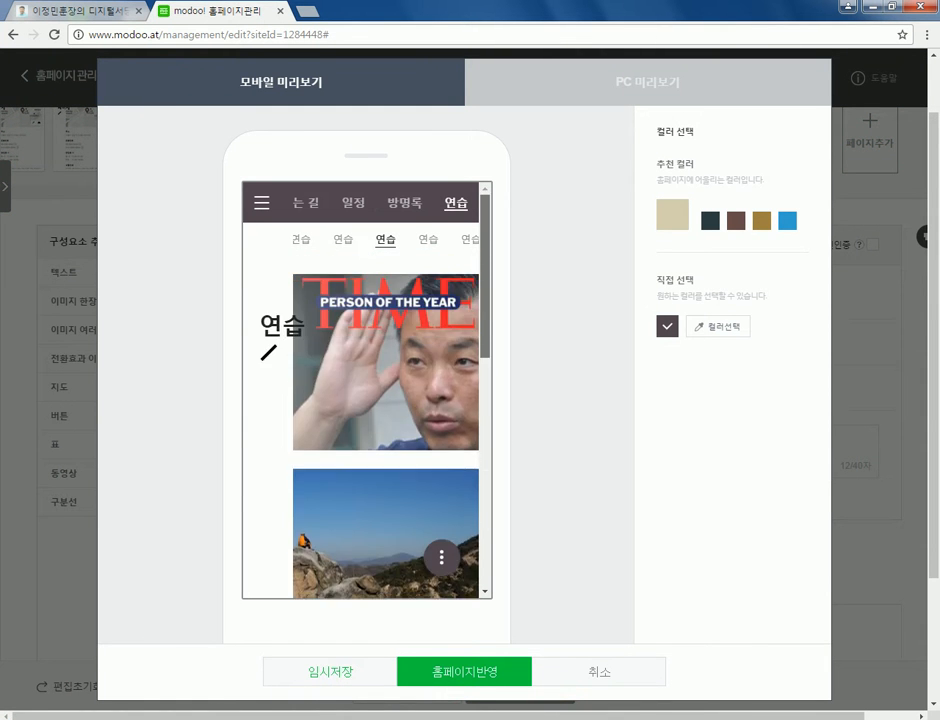
scroll(366, 390, "down", 1)
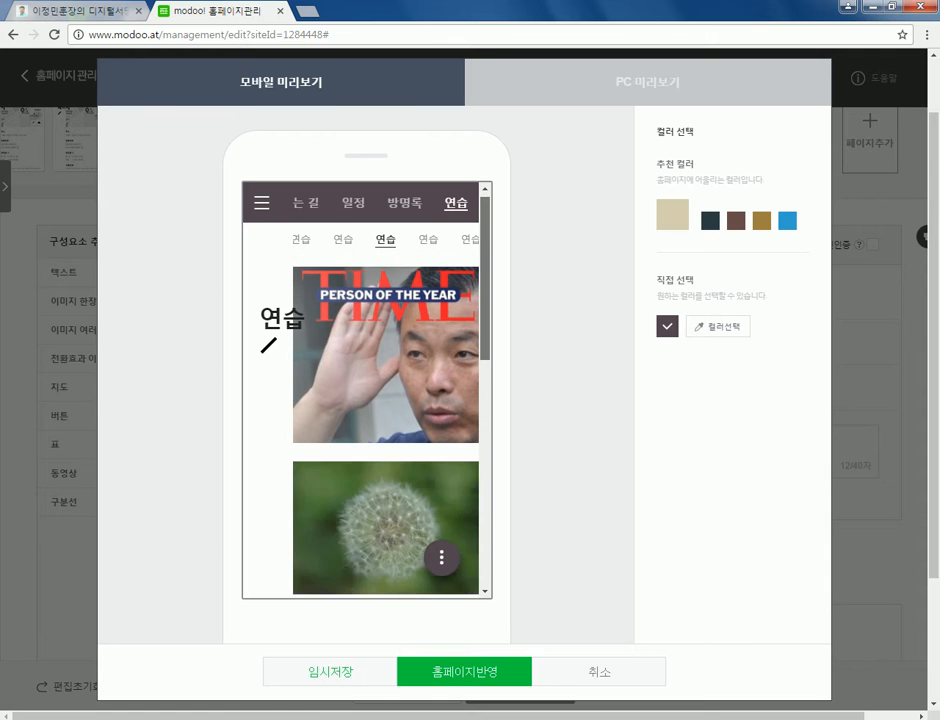
scroll(366, 390, "down", 3)
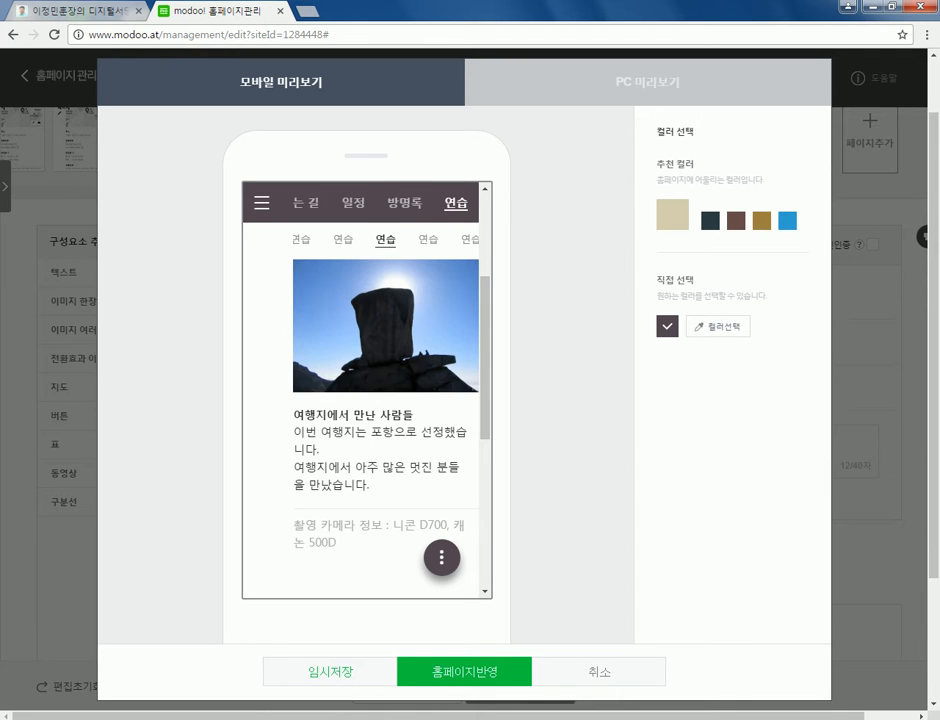
key("Escape")
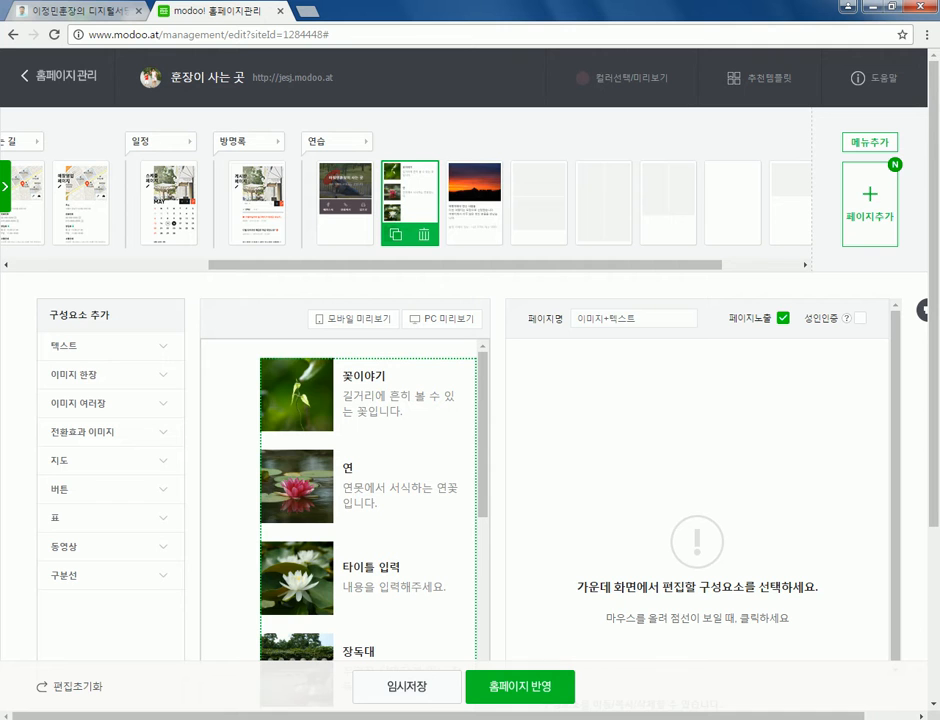
- Step through the page thumbnails past the 이미지+버튼 and sunset pages to the blank page
scroll(368, 500, "down", 1)
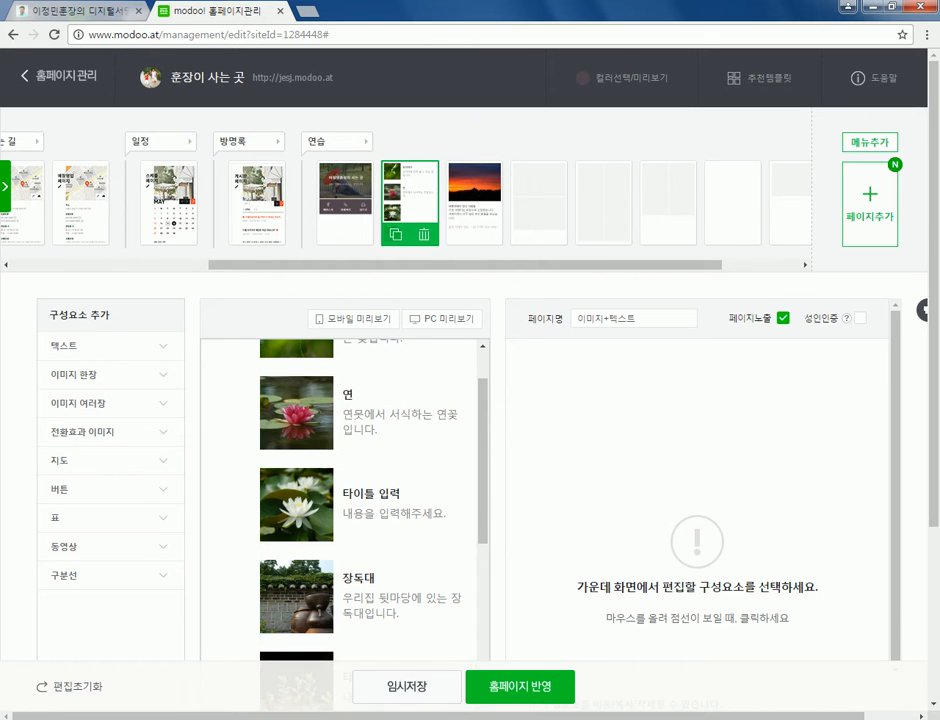
left_click(345, 202)
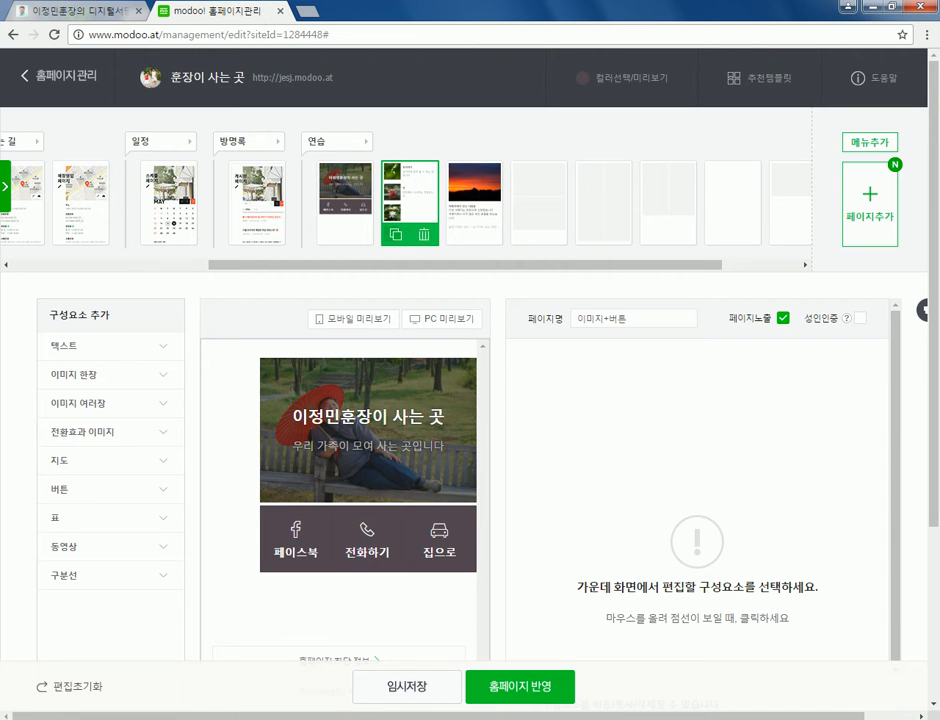
left_click(474, 202)
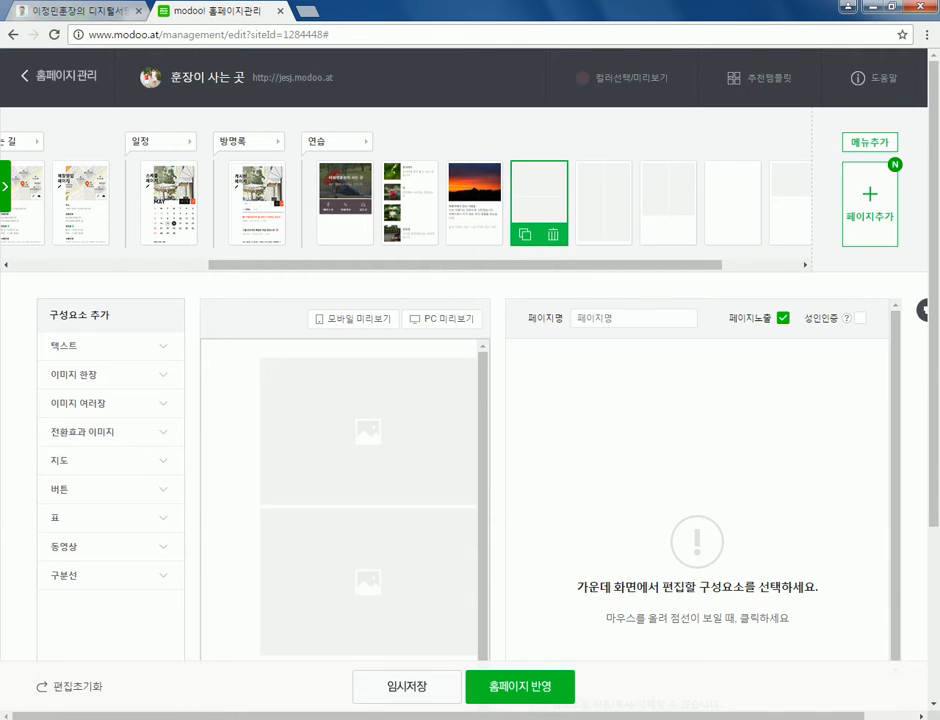
- Replace the new page's name with 갤러리, correcting typos along the way
left_click(869, 204)
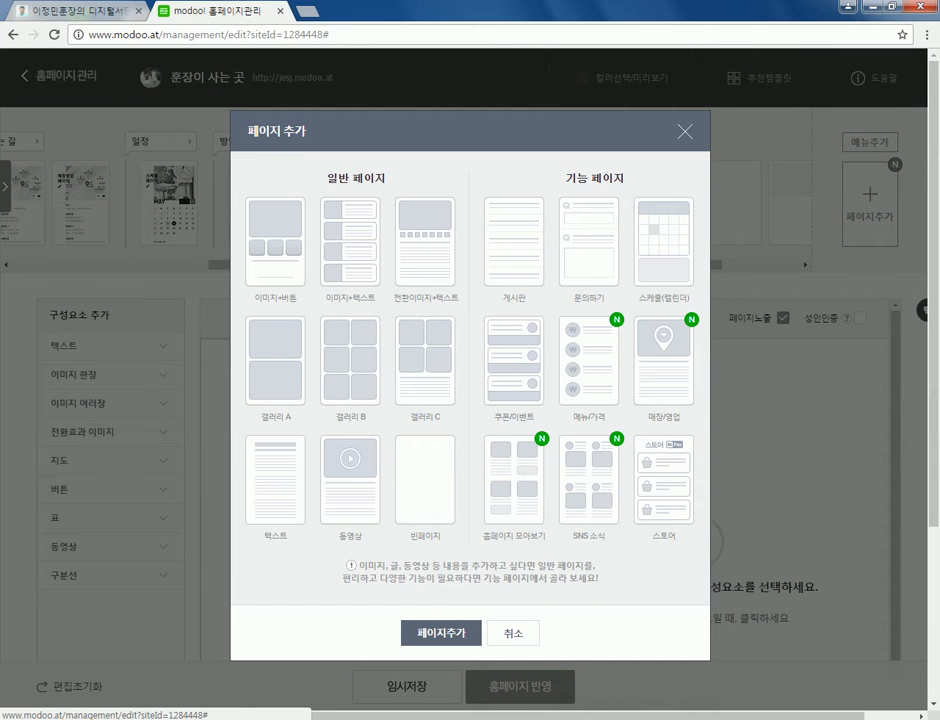
key("Escape")
type("rot")
key("ctrl+a")
type("갤러리")
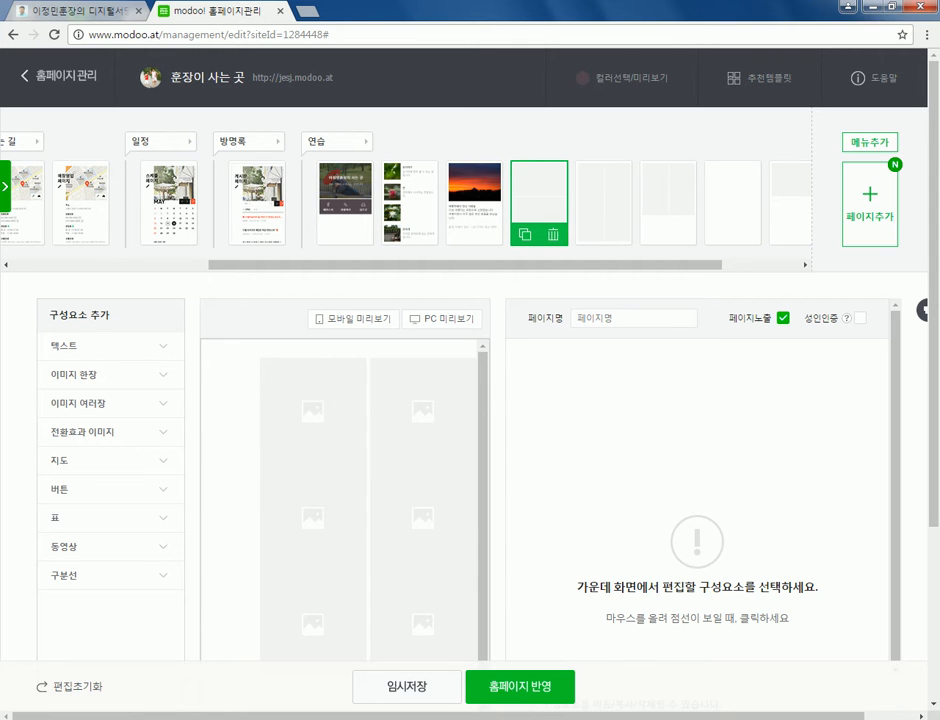
type("갤")
key("BackSpace")
type("갤럴")
type("리테")
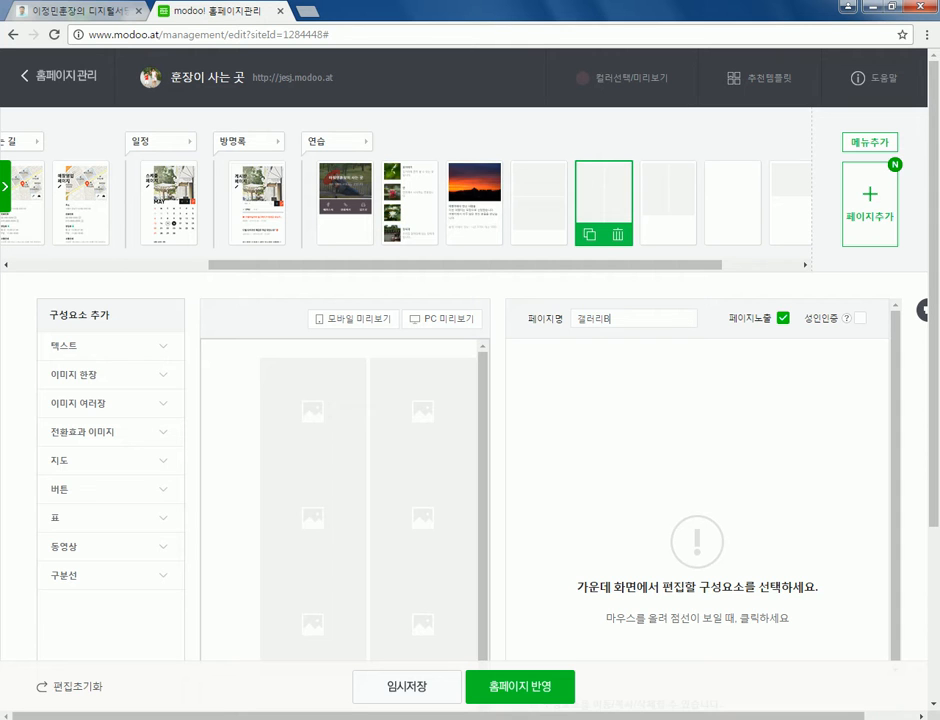
key("BackSpace")
key("BackSpace")
key("BackSpace")
key("BackSpace")
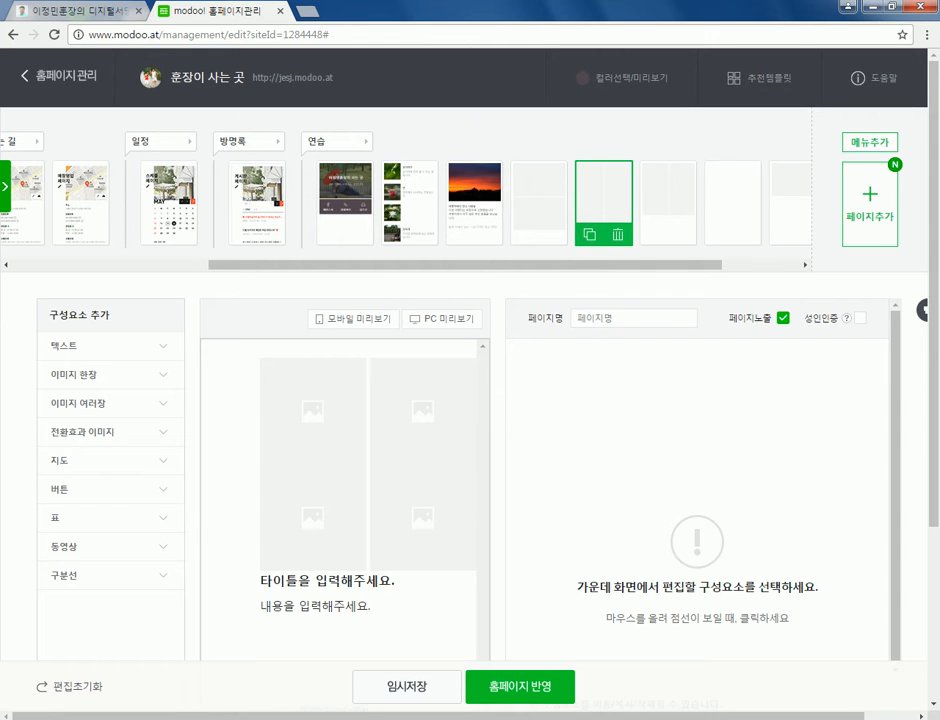
- Name the new gallery page 갤러리A
left_click(668, 195)
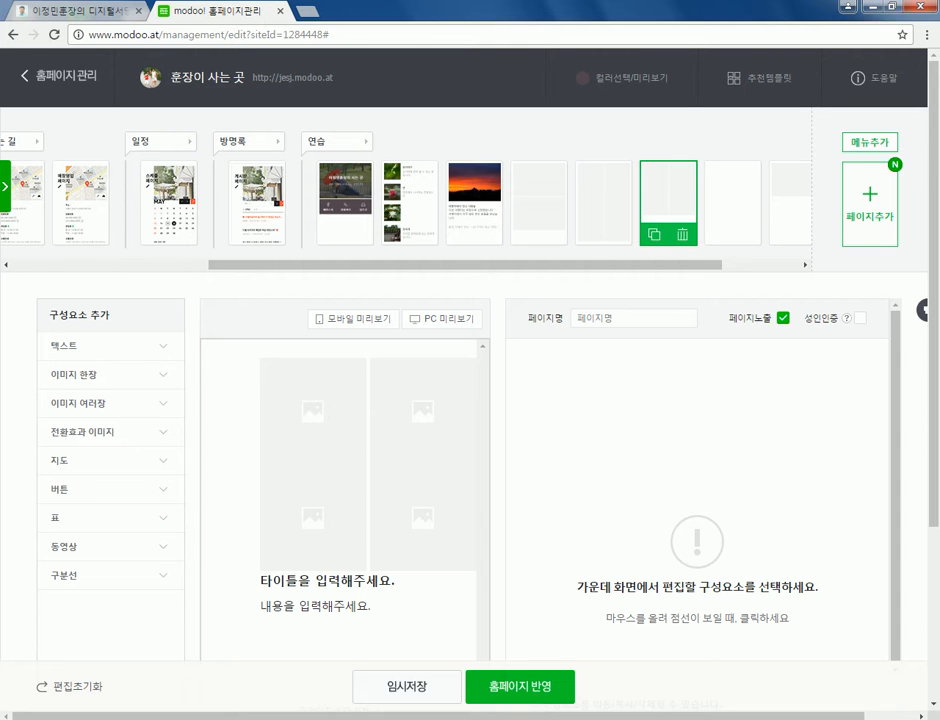
type("갤러리디")
key("BackSpace")
type("A")
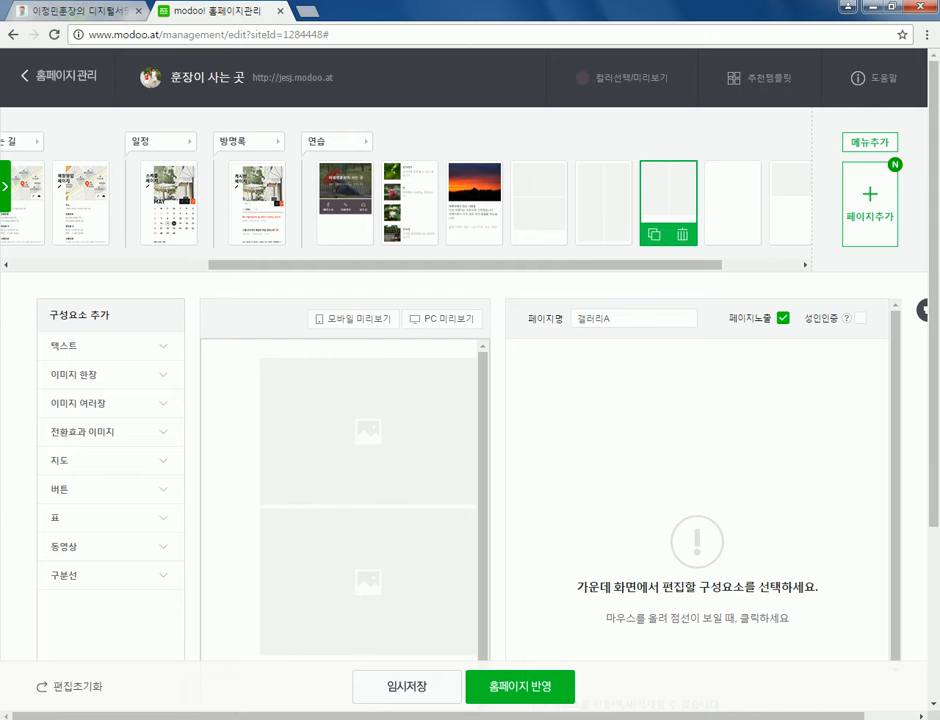
left_click(539, 195)
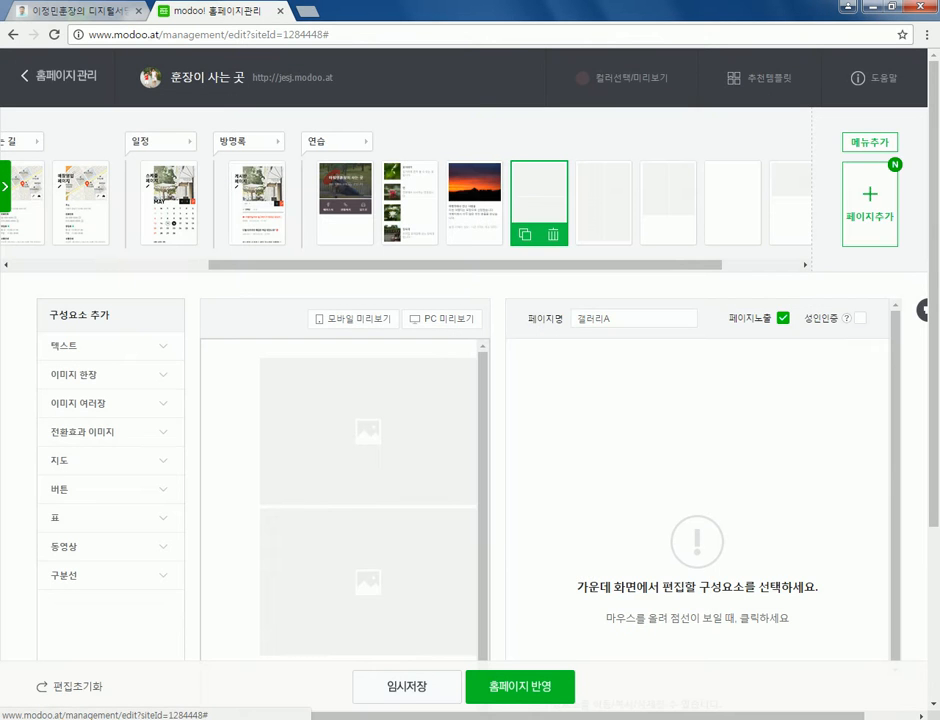
- Set the 이미지 여러 장 block to 1단 이미지 after trying 2단 and 3단 layouts
left_click(368, 500)
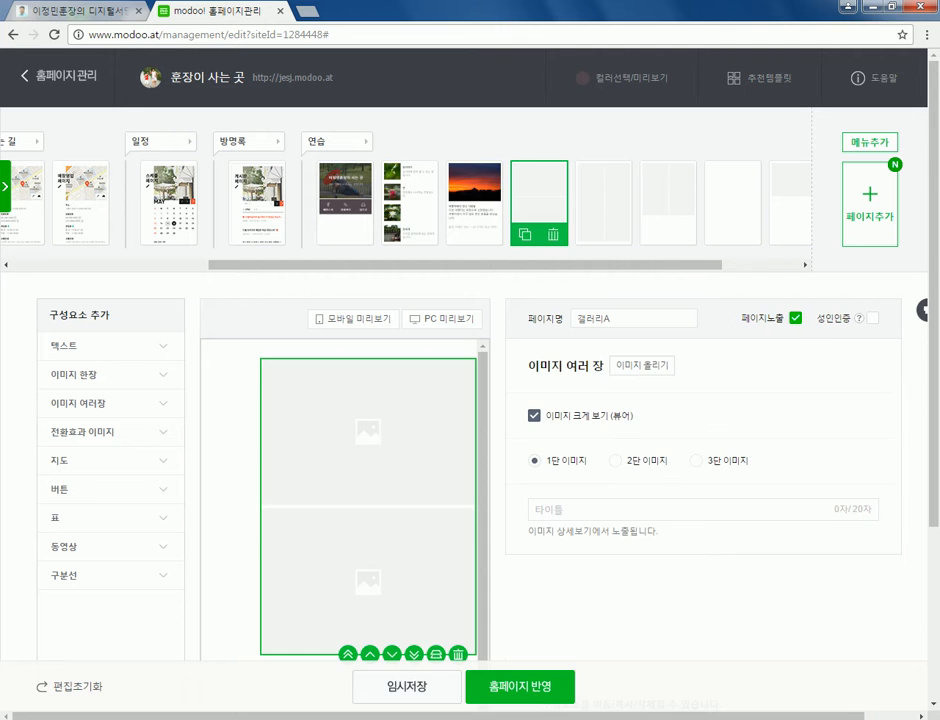
scroll(368, 500, "down", 3)
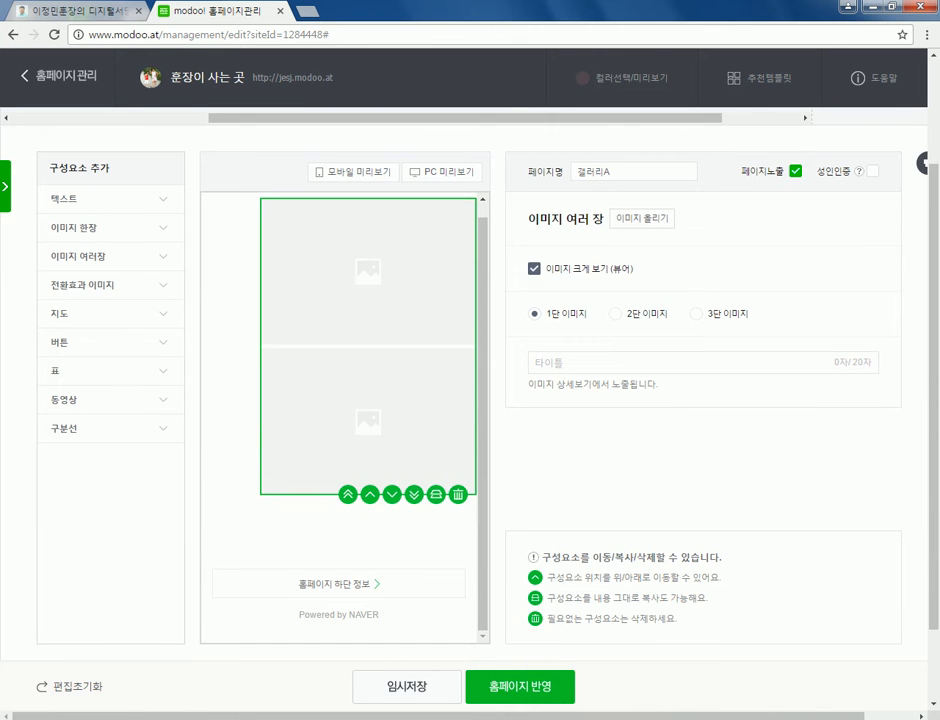
scroll(340, 415, "up", 1)
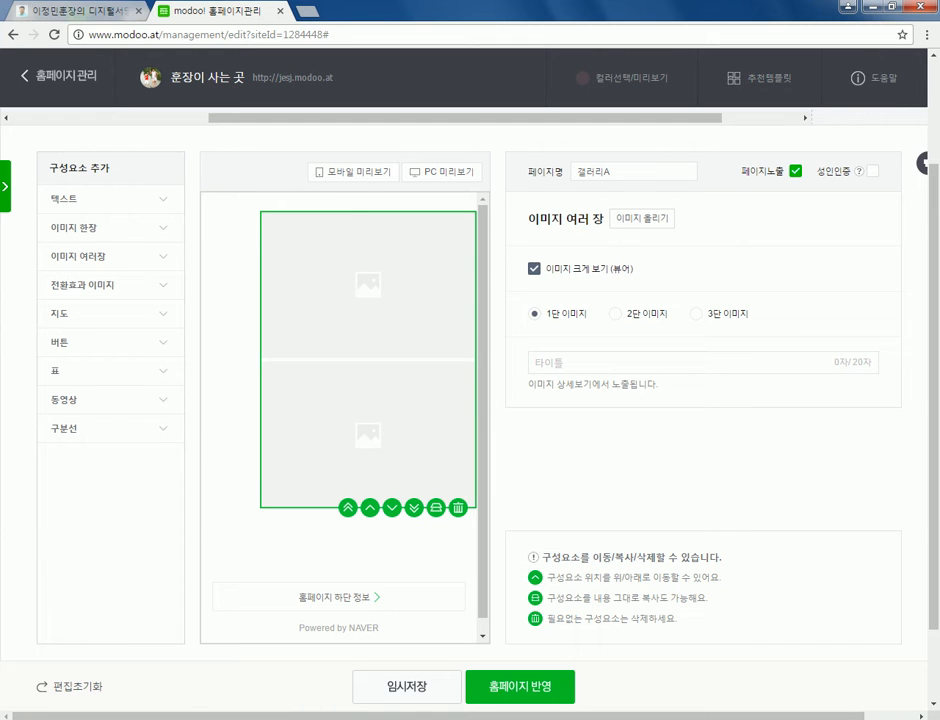
left_click(615, 313)
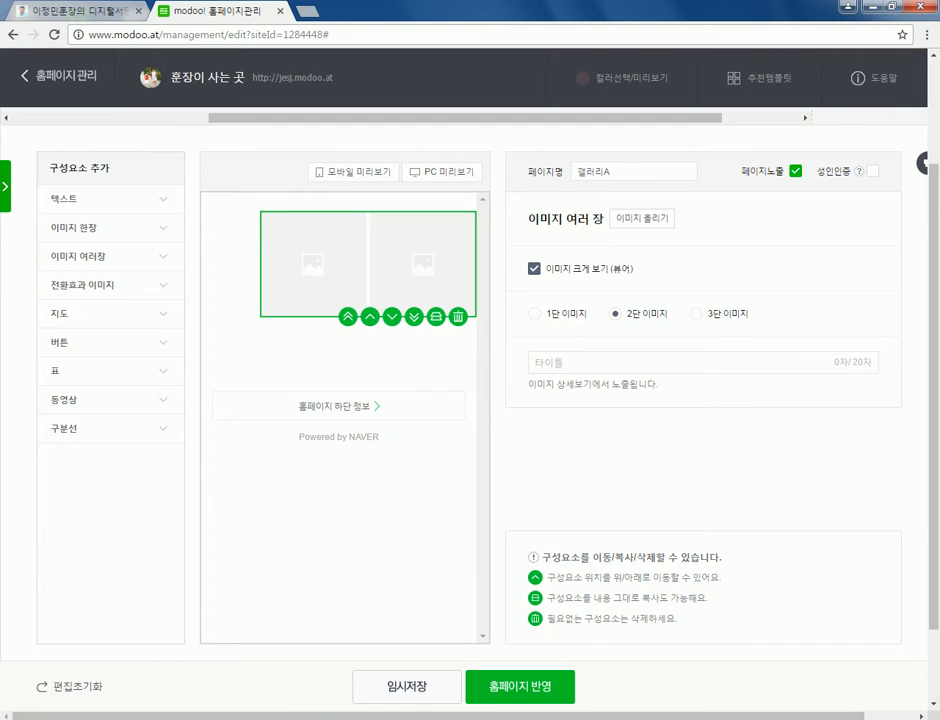
left_click(697, 313)
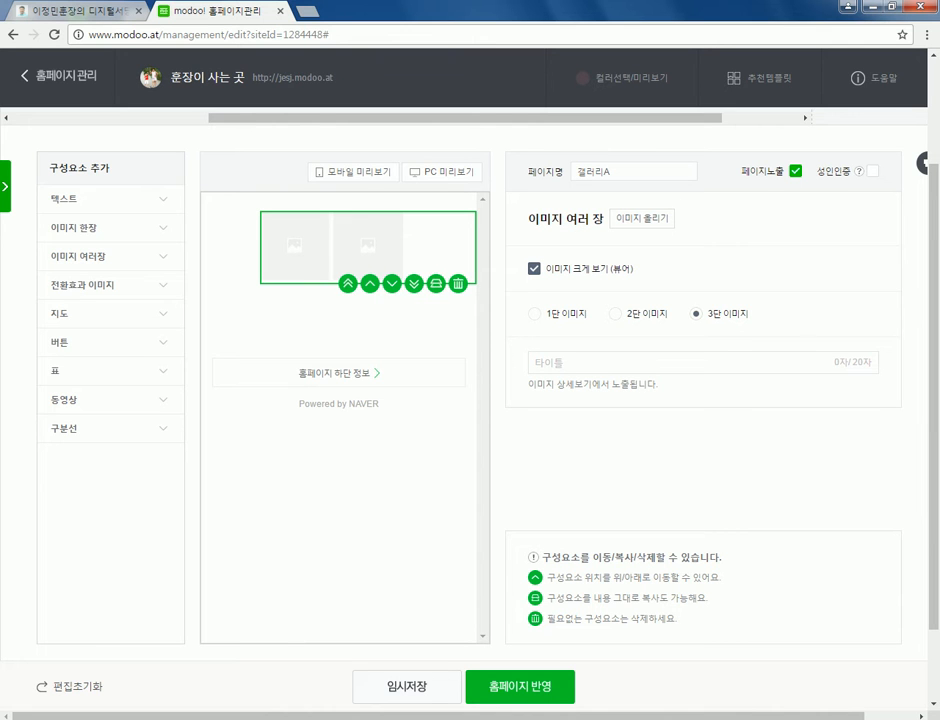
left_click(534, 313)
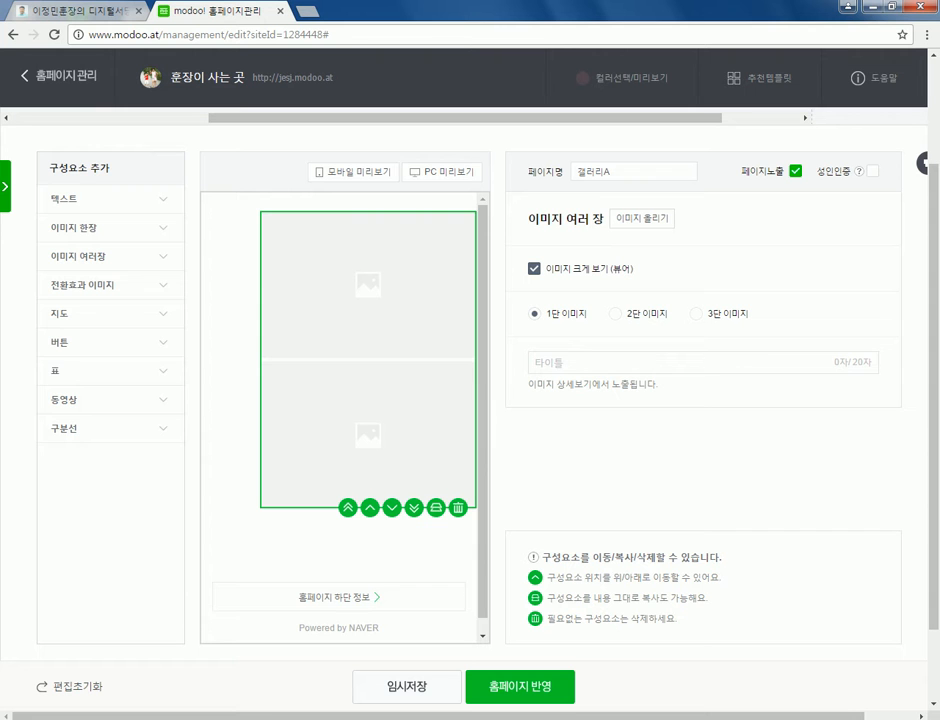
- Upload 사진사-꼬마.JPG from the computer into the gallery uploader
left_click(642, 218)
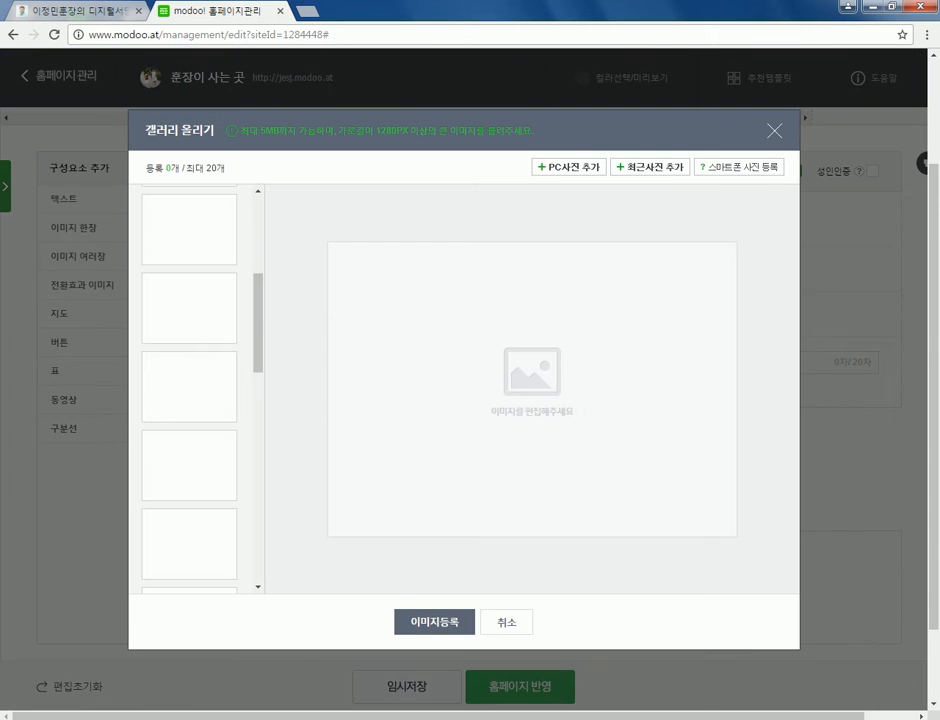
left_click(569, 167)
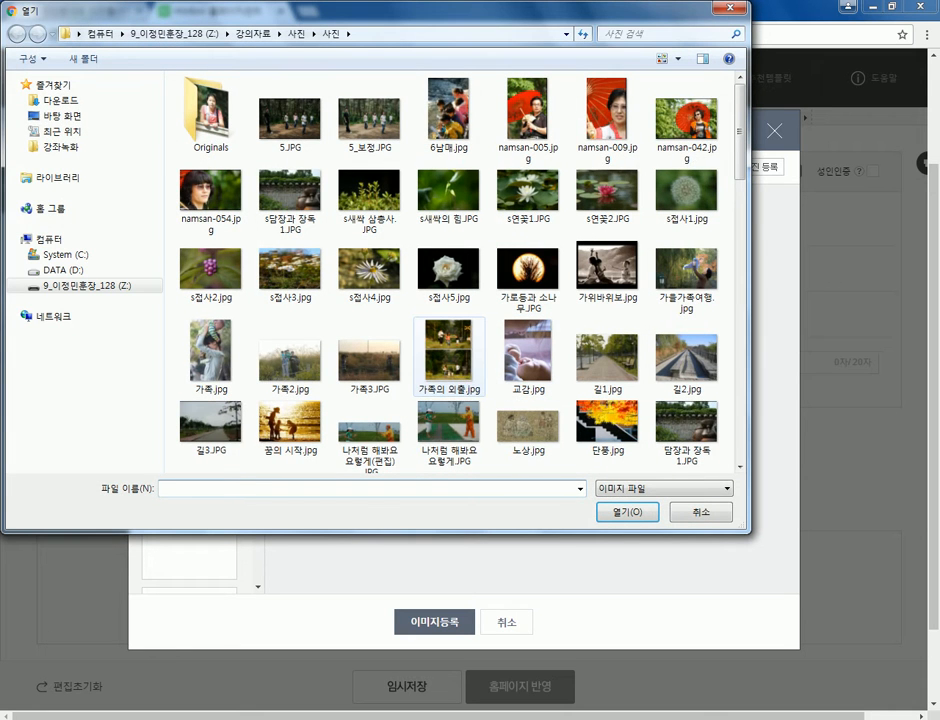
left_click(449, 355)
scroll(449, 355, "down", 5)
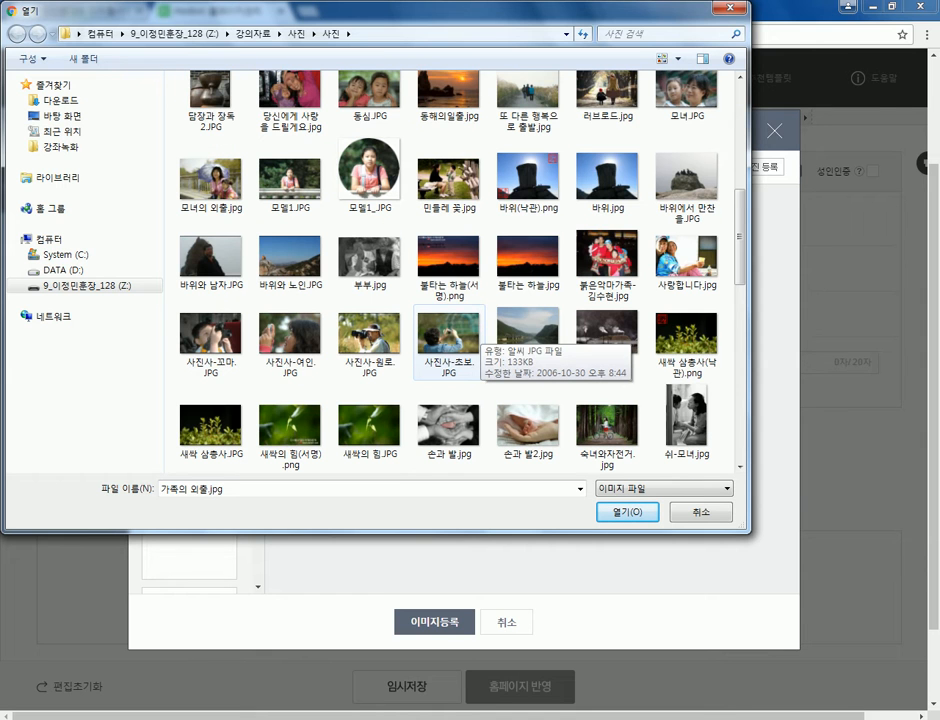
scroll(449, 355, "up", 5)
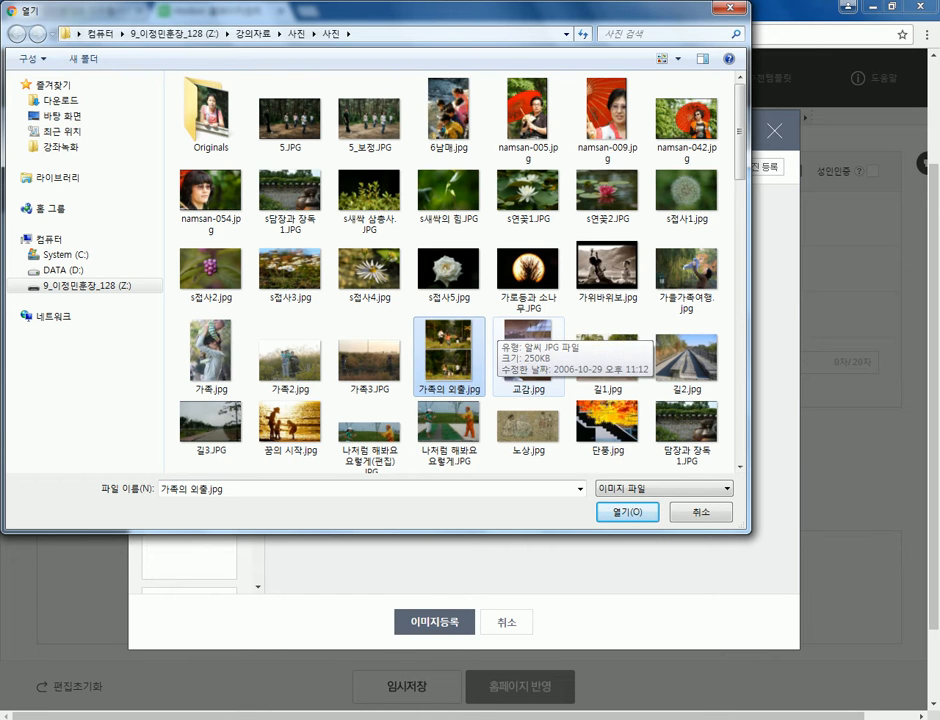
scroll(520, 350, "down", 3)
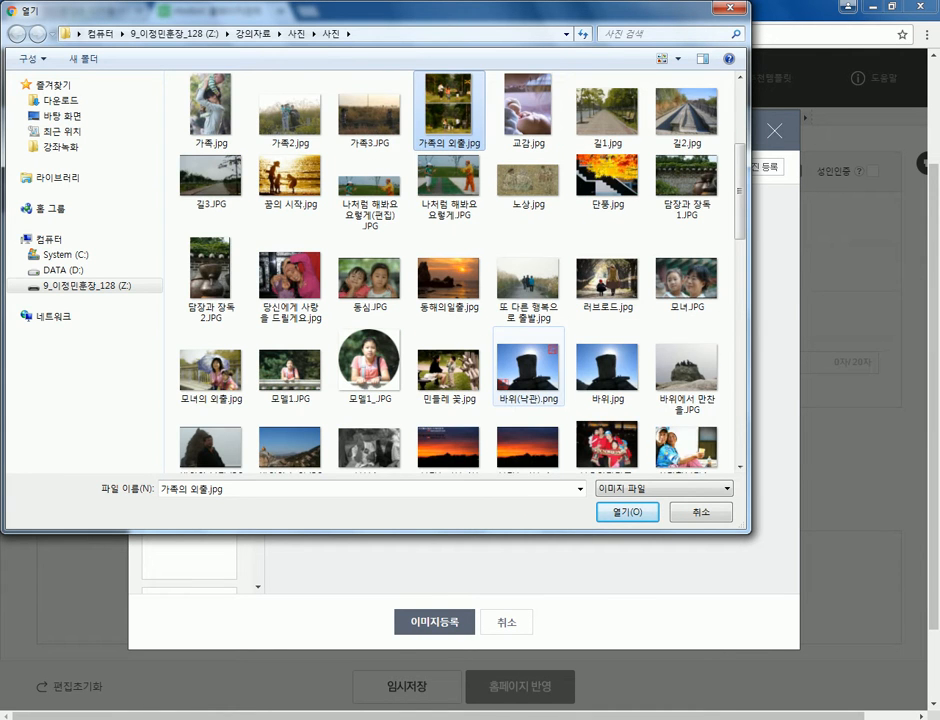
scroll(528, 365, "down", 2)
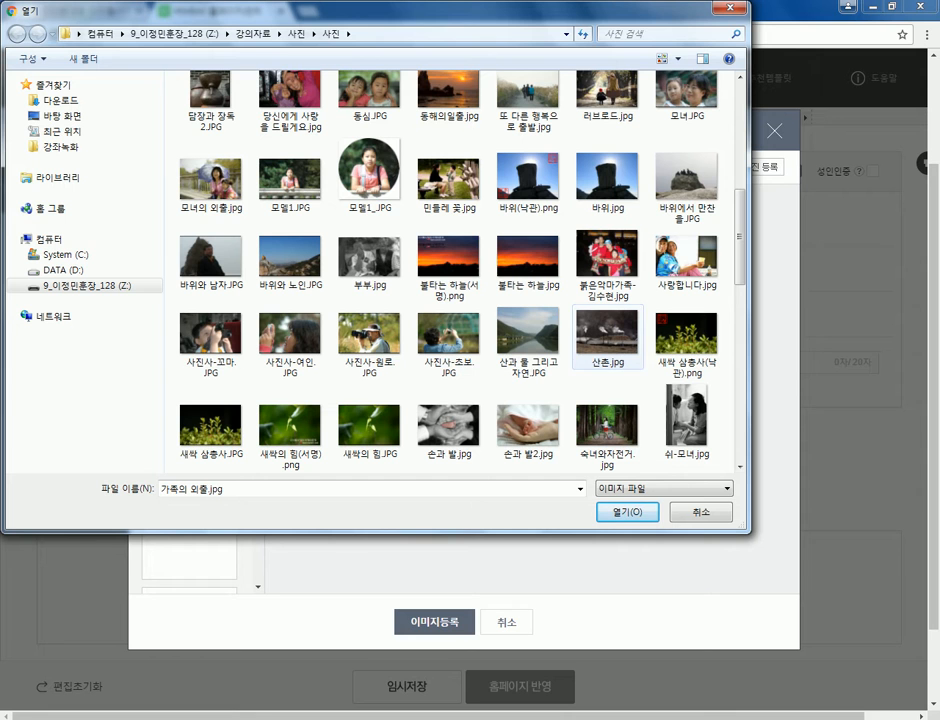
left_click(210, 338)
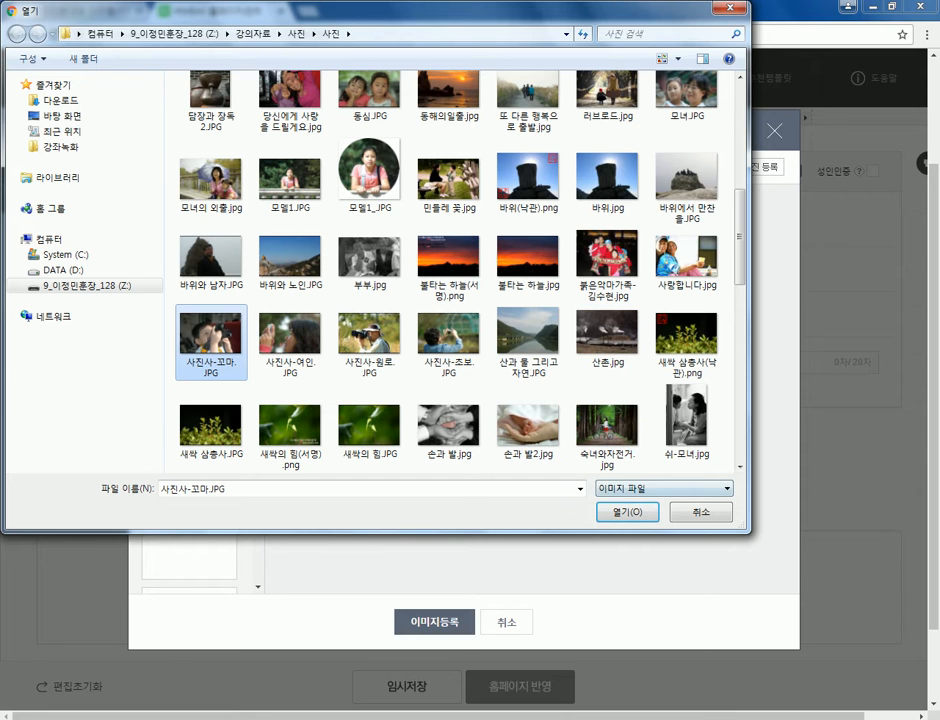
key("Return")
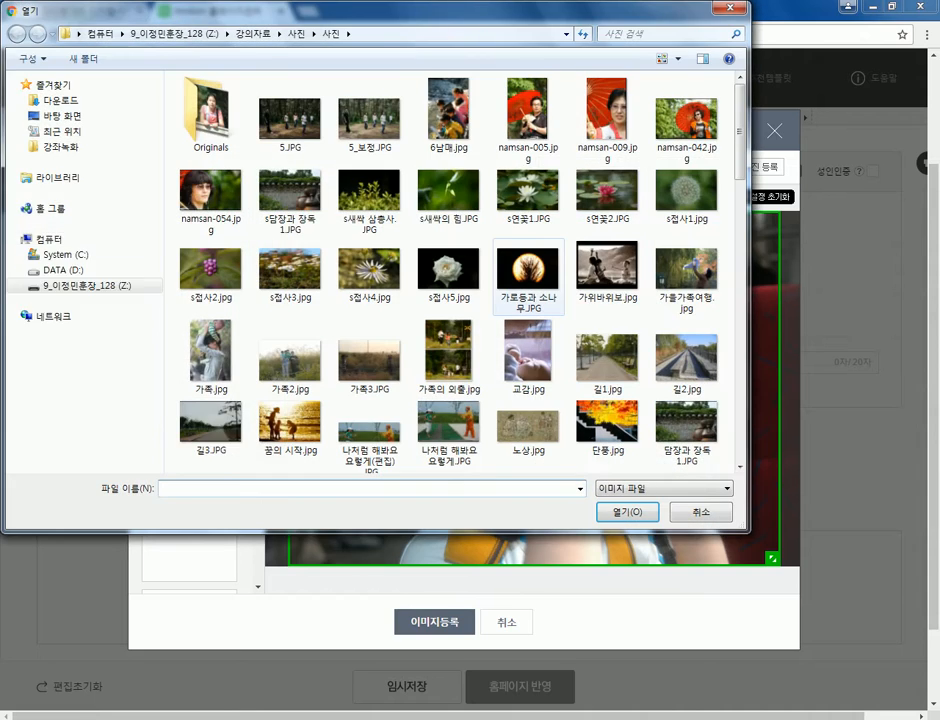
- Upload 모델1.JPG as the second gallery photo
left_click(528, 275)
scroll(450, 260, "down", 3)
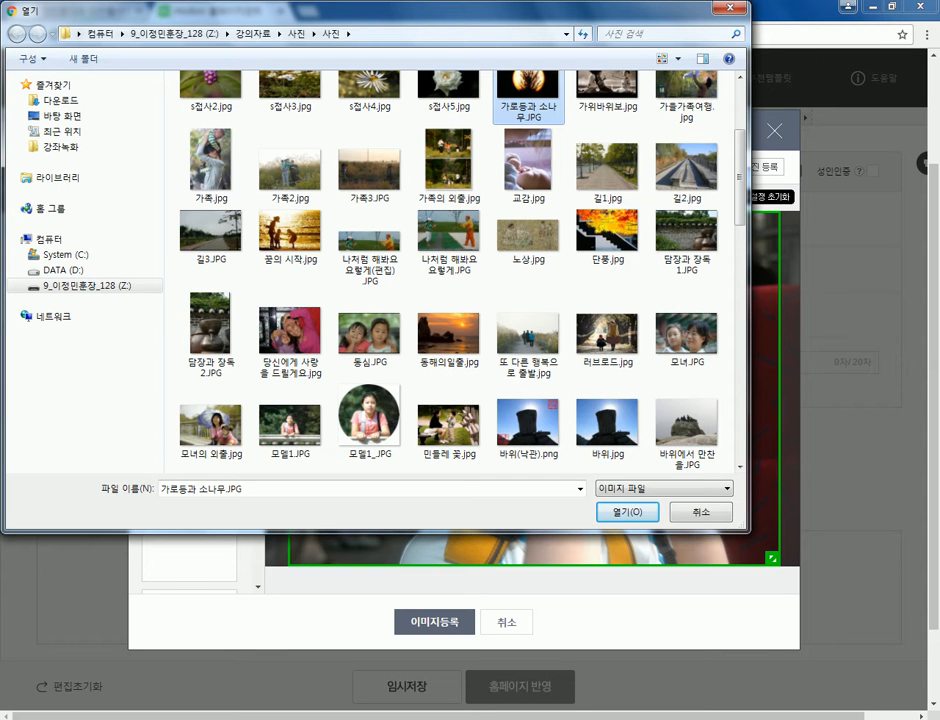
left_click(290, 425)
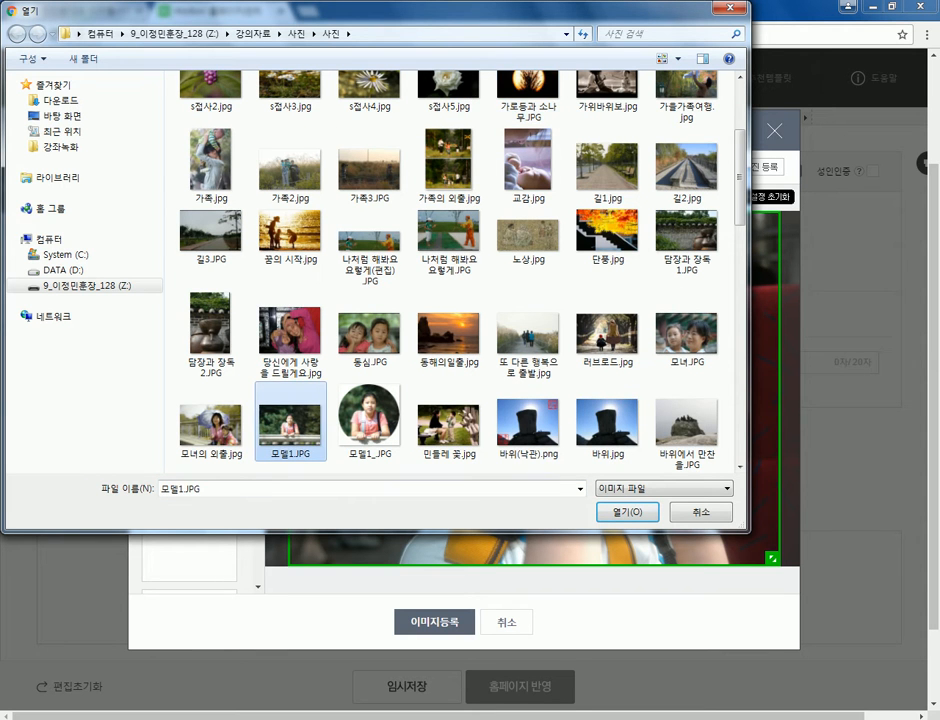
key("Return")
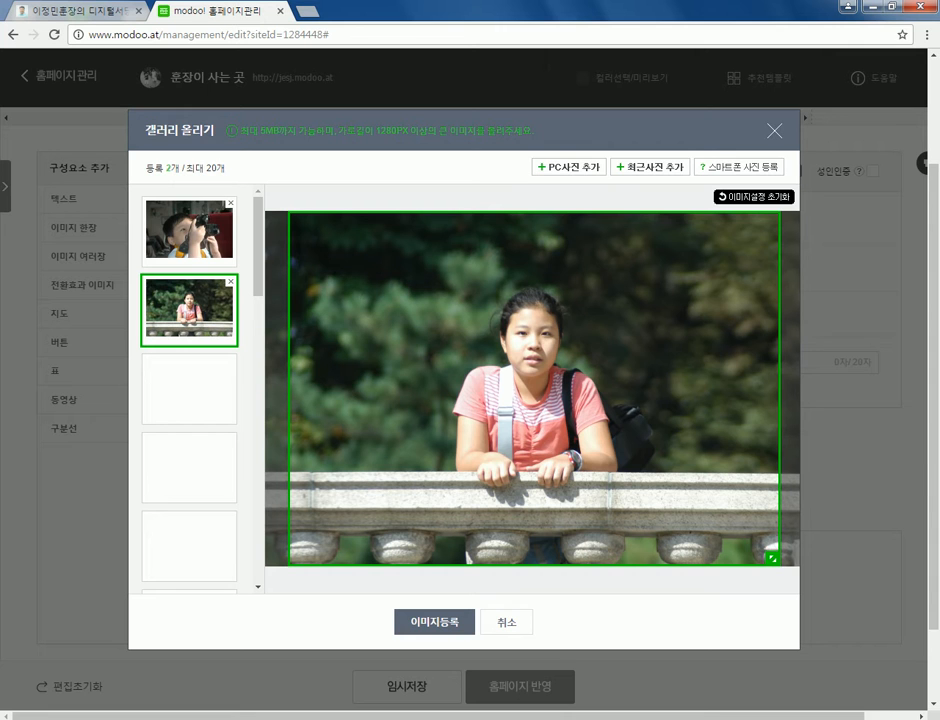
- Crop 모델1.JPG tightly around the girl and register both photos into the gallery
left_click_drag(772, 557, 607, 396)
left_click_drag(457, 312, 487, 356)
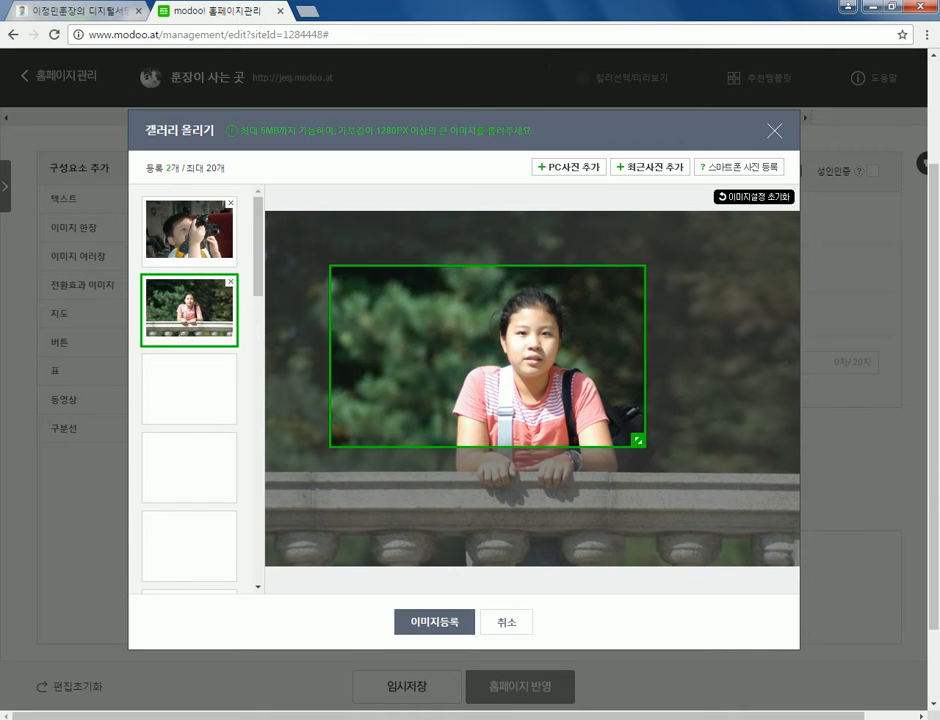
left_click_drag(638, 440, 760, 554)
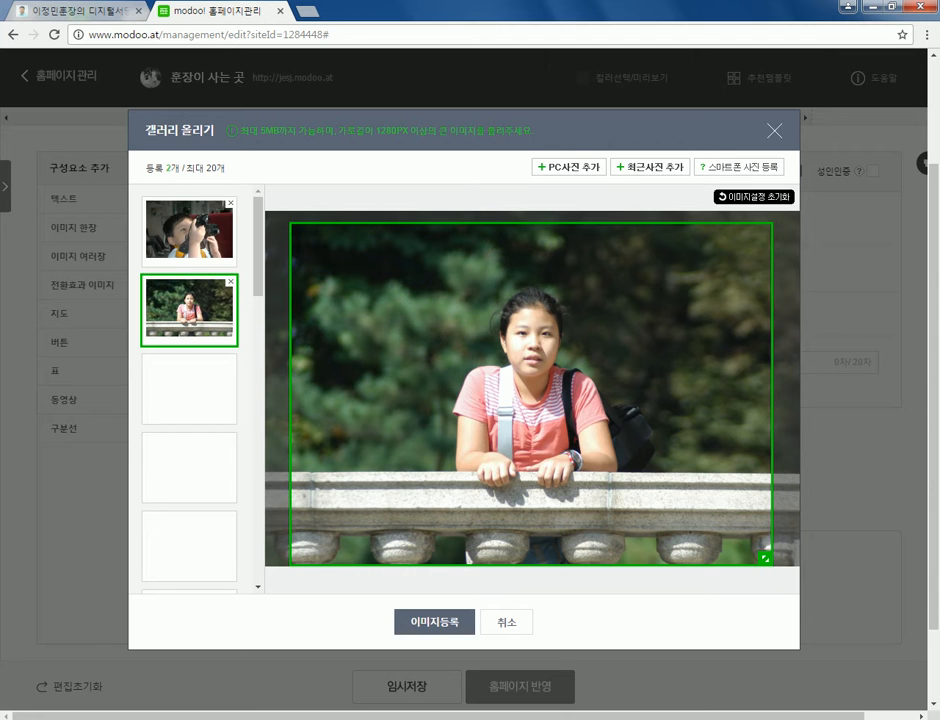
left_click_drag(764, 557, 727, 521)
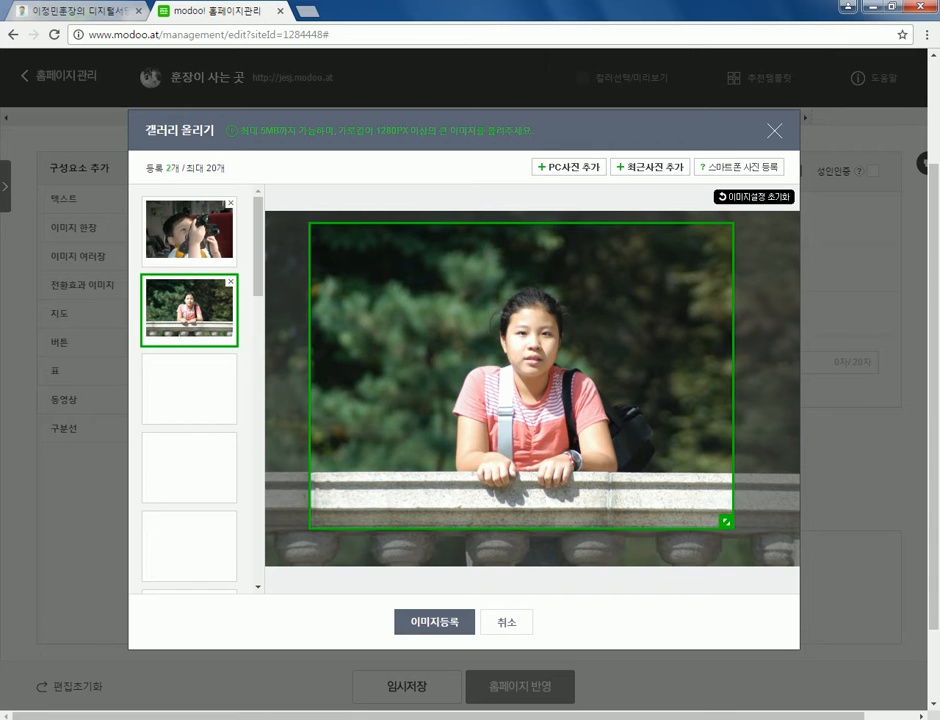
left_click(189, 230)
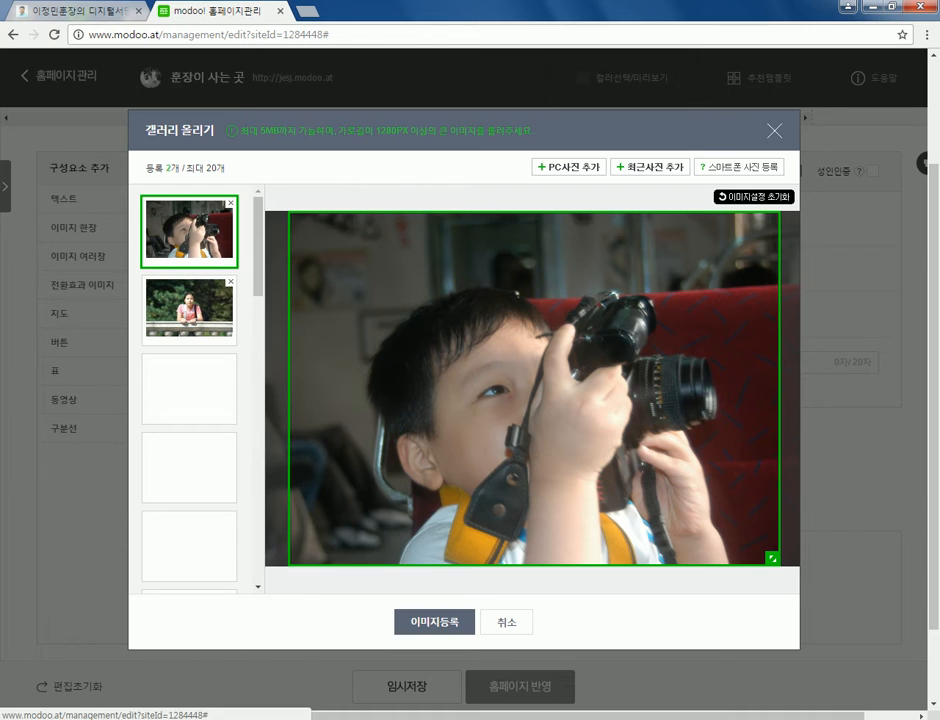
left_click(434, 621)
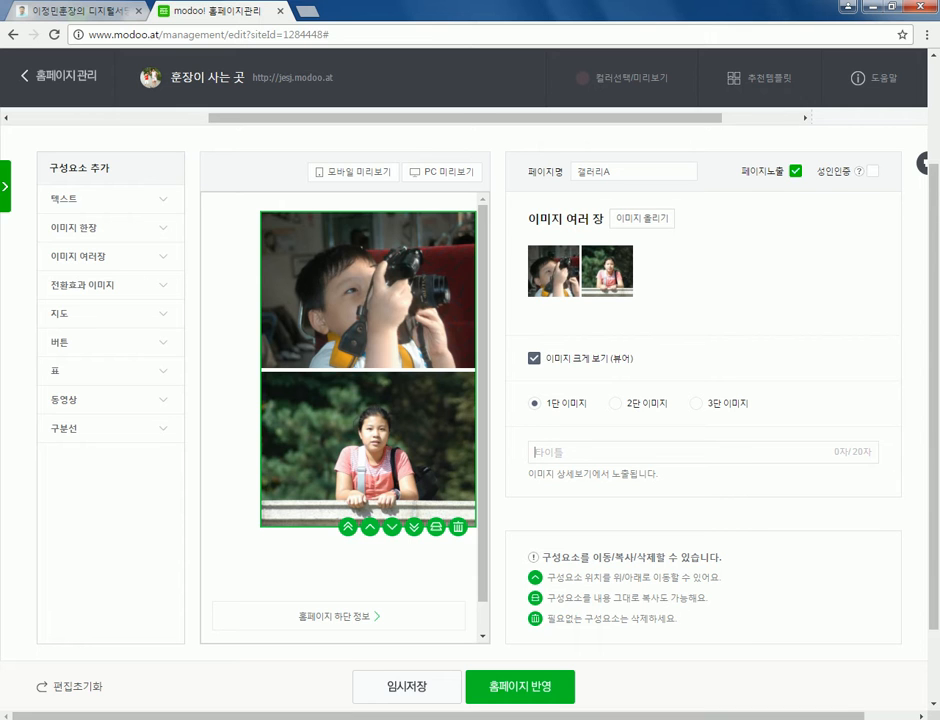
- Enter 우리 아이들 as the gallery title
type("우리 아이드ㄹ")
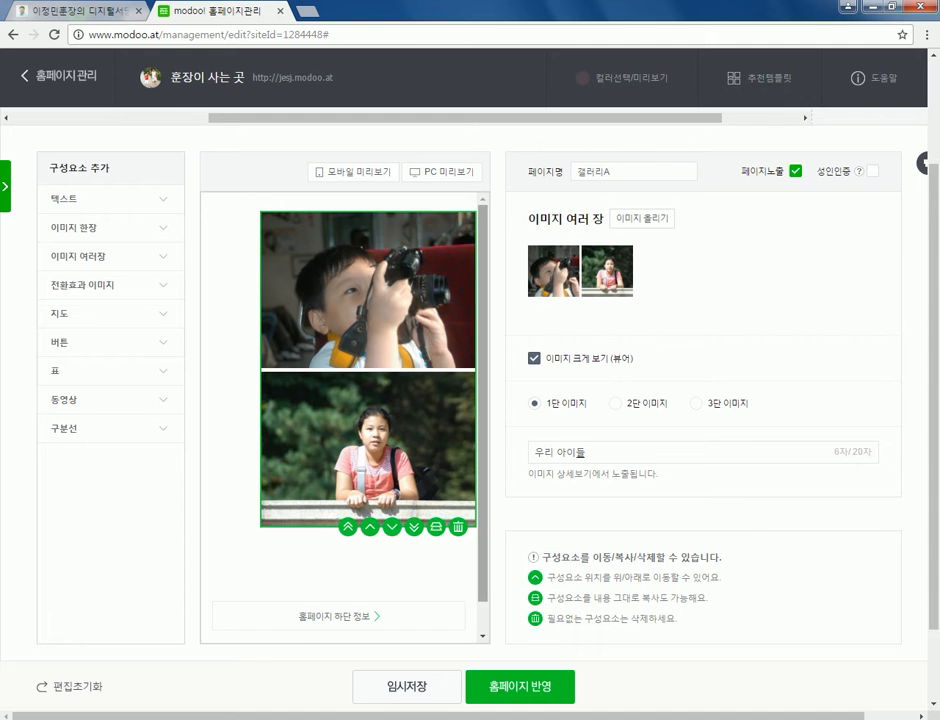
scroll(423, 332, "down", 1)
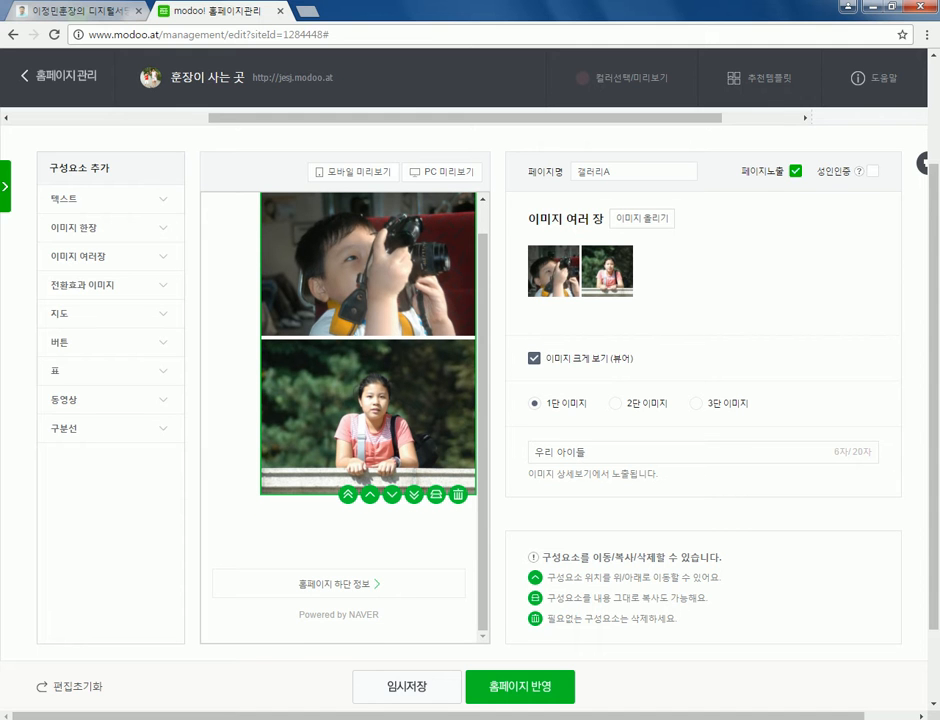
scroll(470, 400, "up", 1)
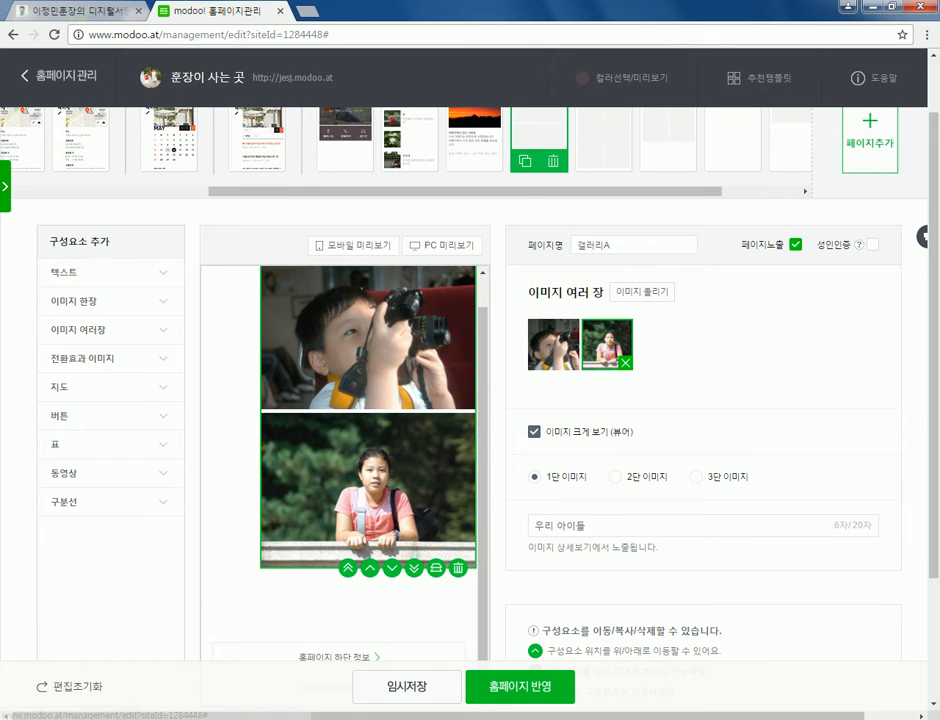
- Browse the computer to the 가족 photo folder, shown as large icons
left_click(607, 344)
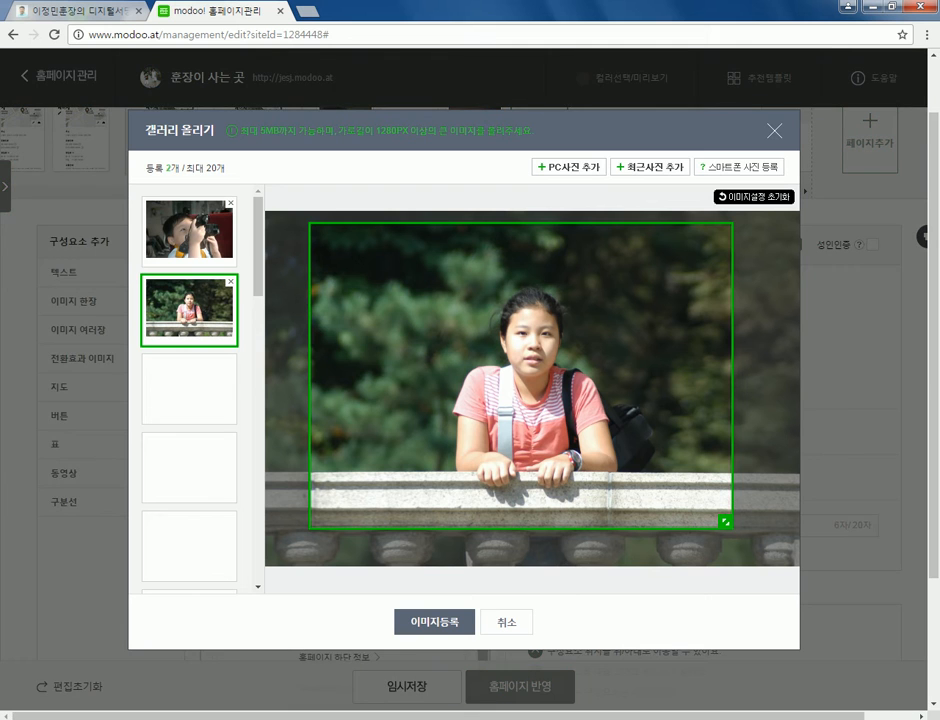
left_click(568, 167)
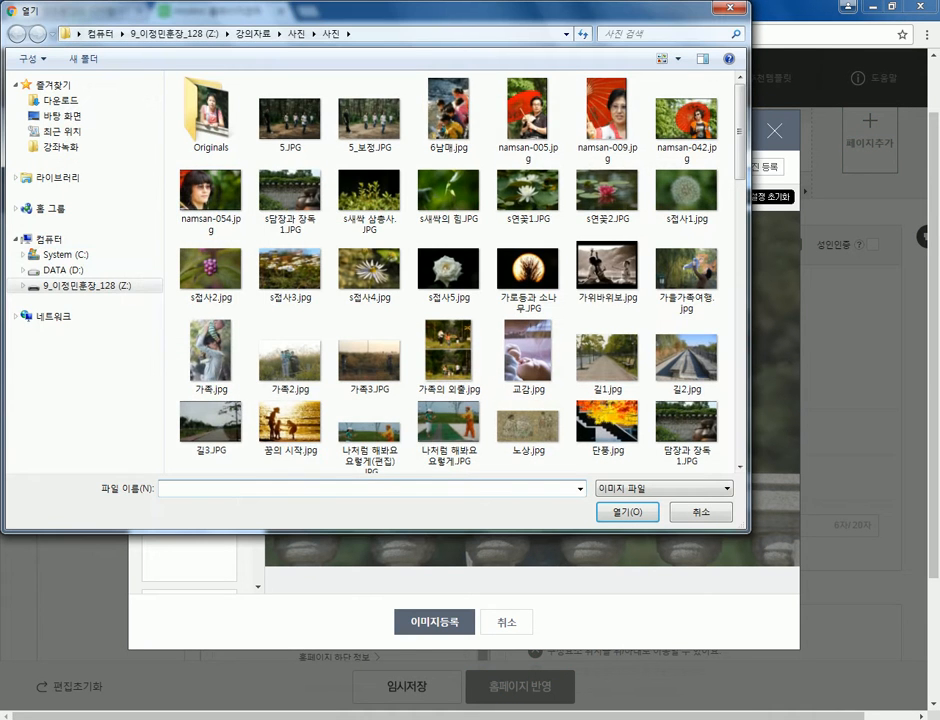
left_click(85, 285)
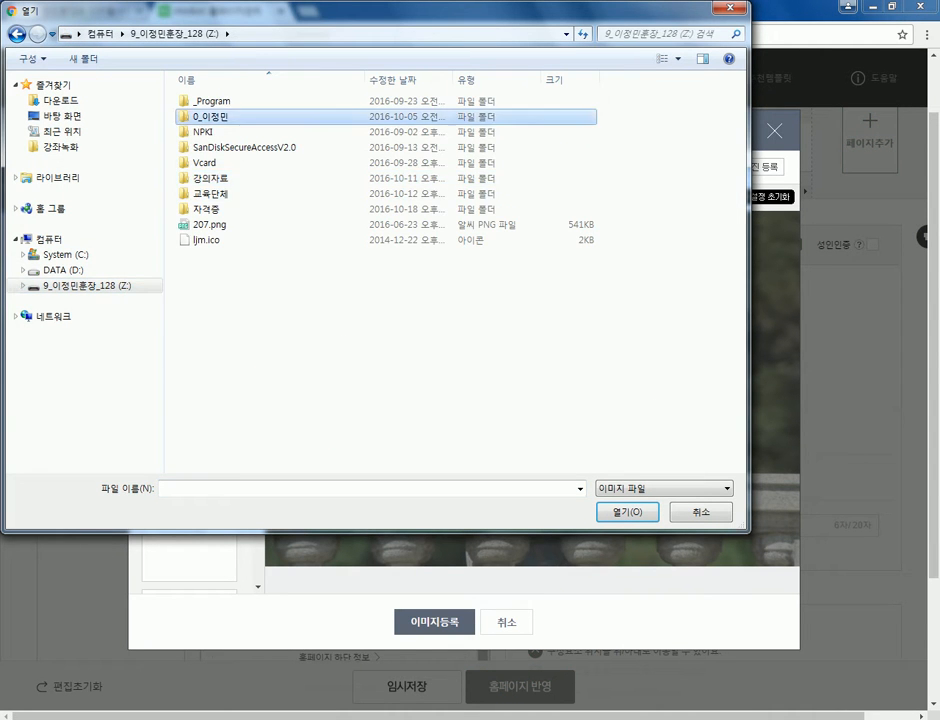
double_click(212, 116)
double_click(220, 147)
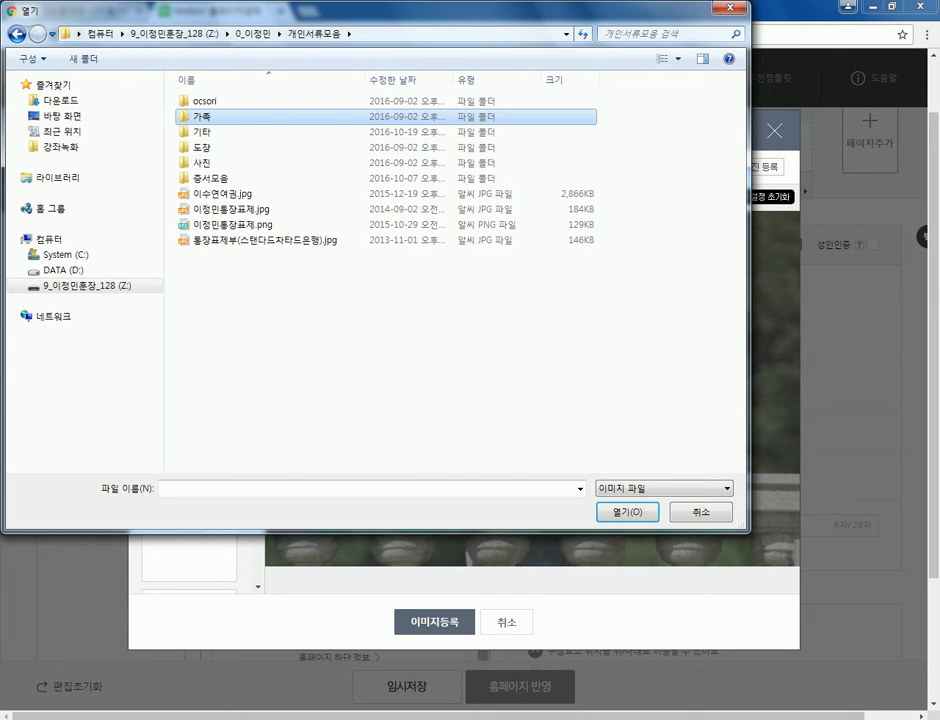
double_click(200, 116)
double_click(400, 128)
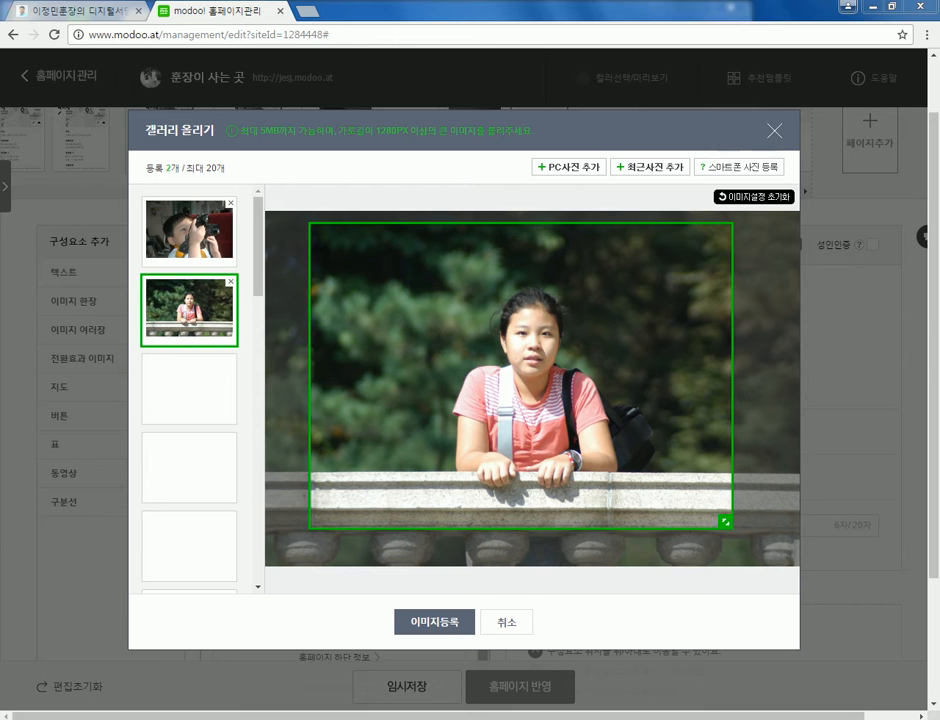
left_click(722, 42)
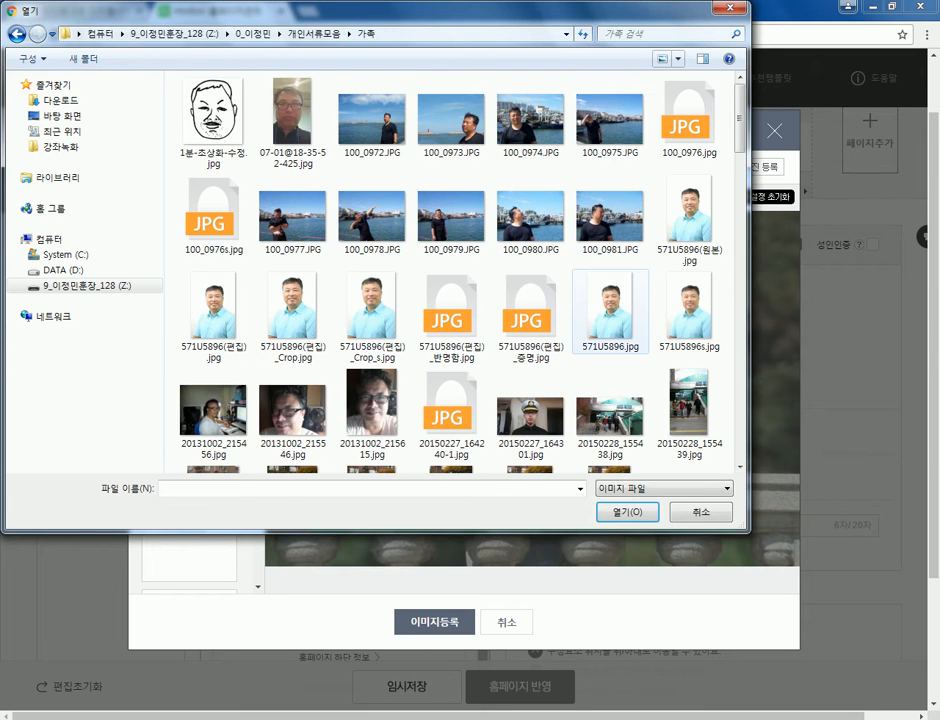
- Load 수연&준규2.jpg, the two children on a path, as the third photo
scroll(450, 270, "down", 15)
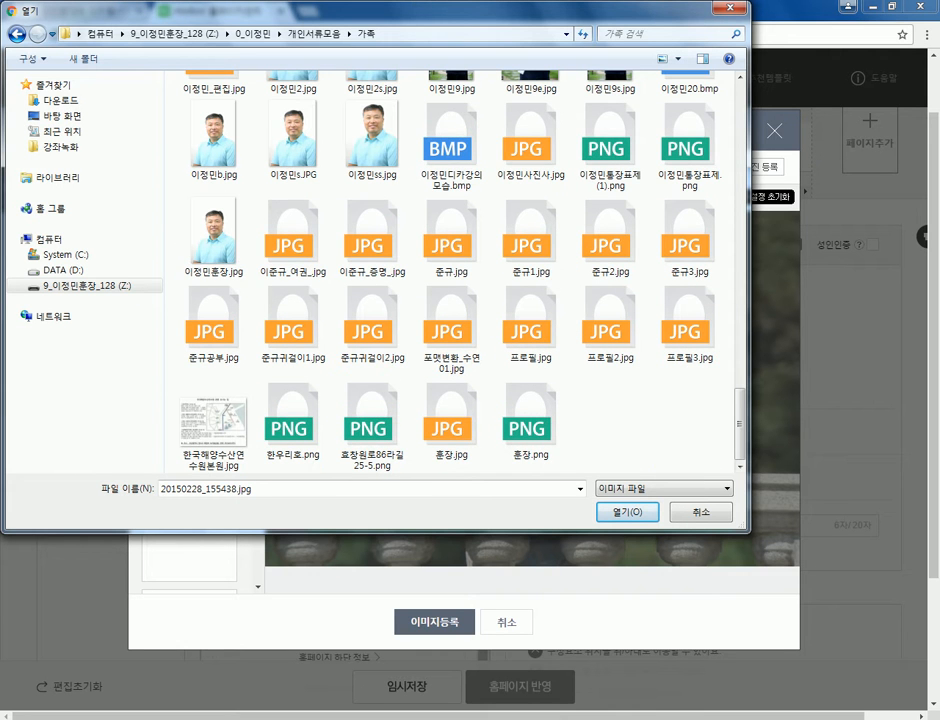
scroll(450, 270, "up", 5)
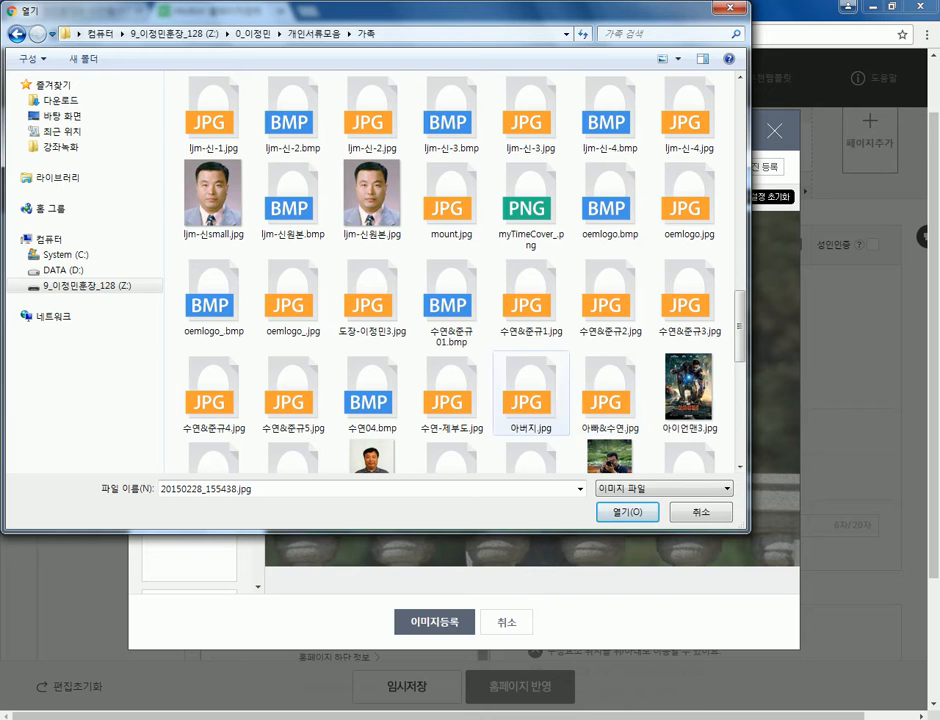
left_click(610, 392)
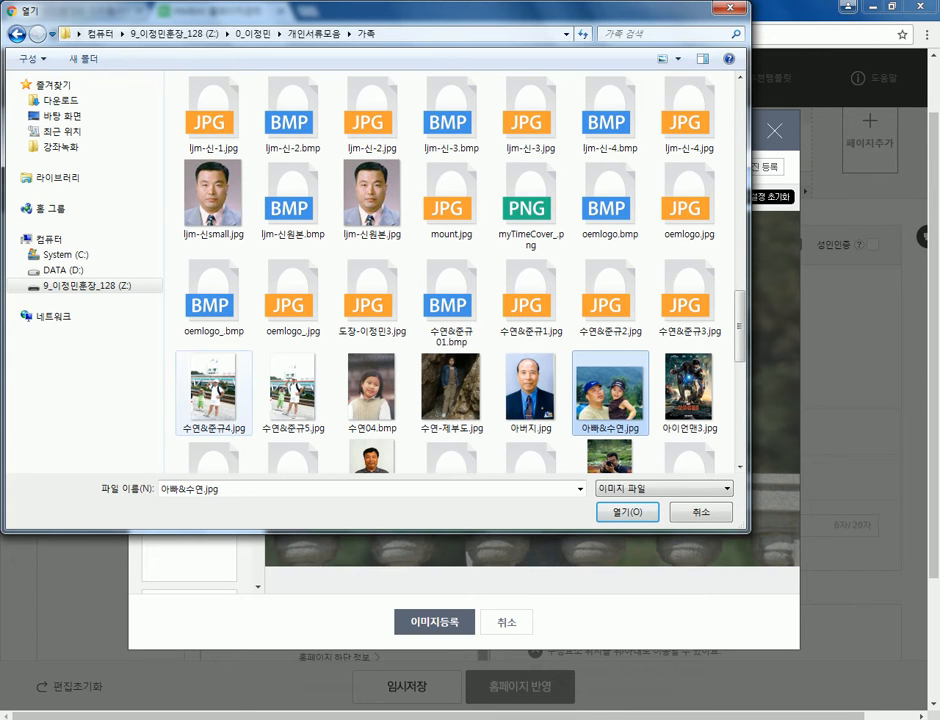
left_click(293, 390)
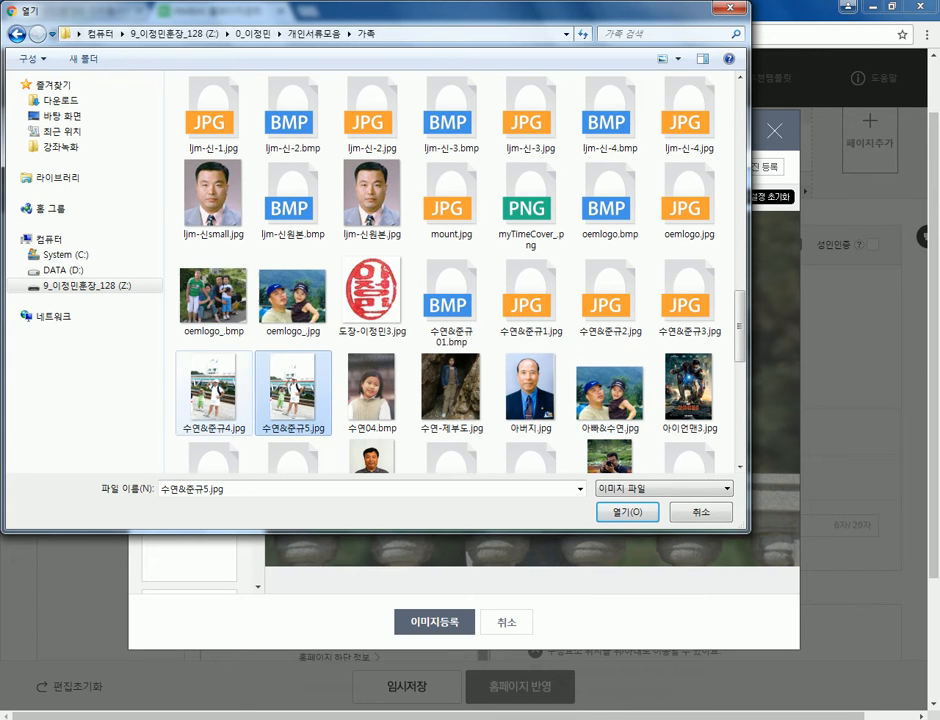
left_click(212, 390)
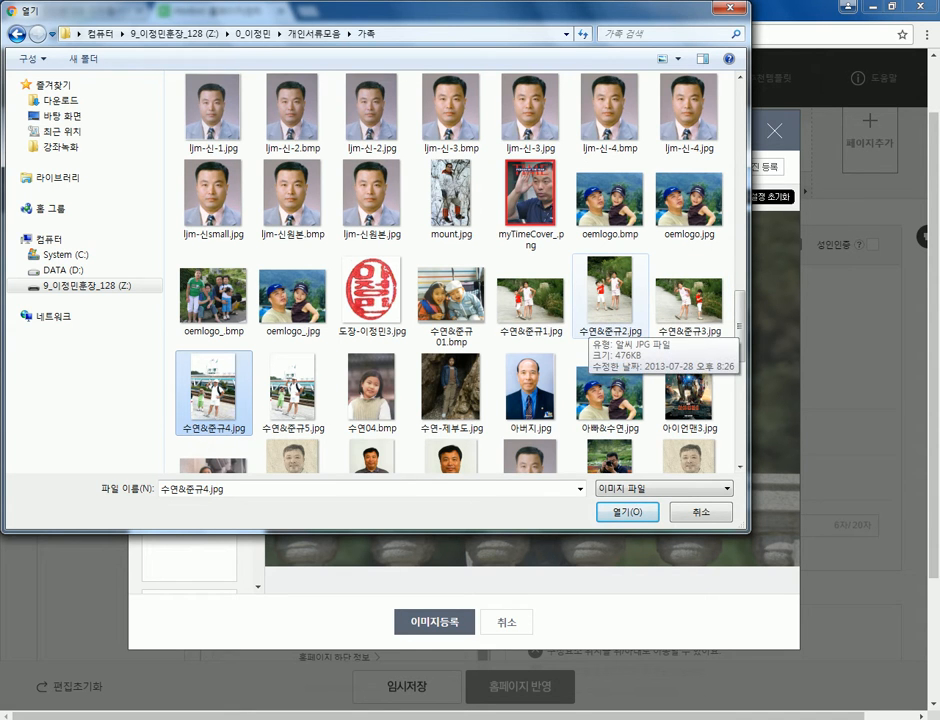
left_click(608, 300)
double_click(608, 300)
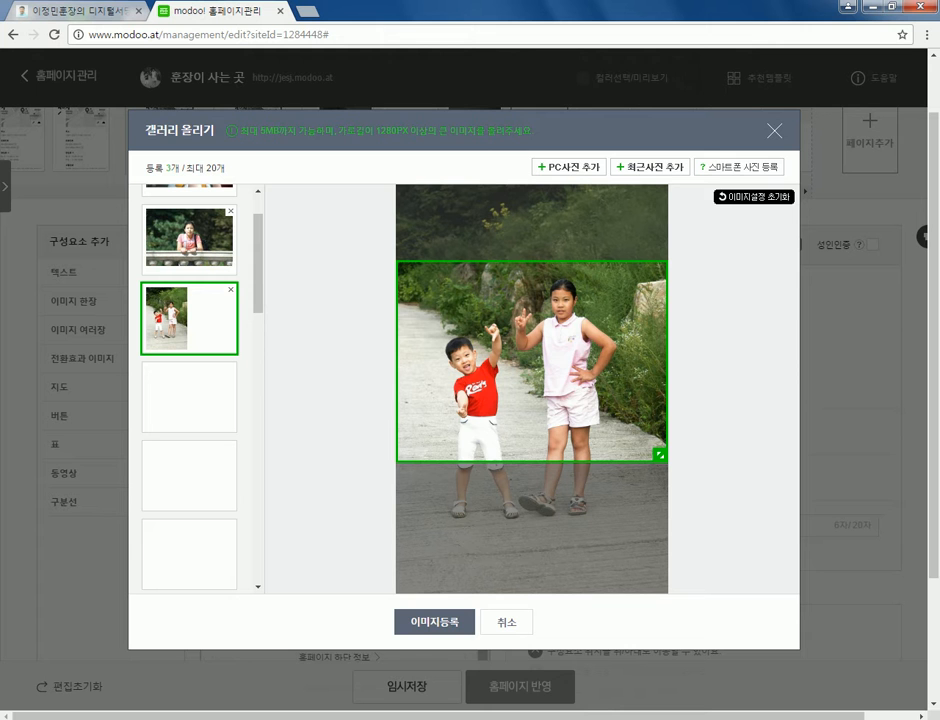
- Reshape and reposition the crop frame into a tall crop that covers both children
left_click_drag(659, 454, 597, 586)
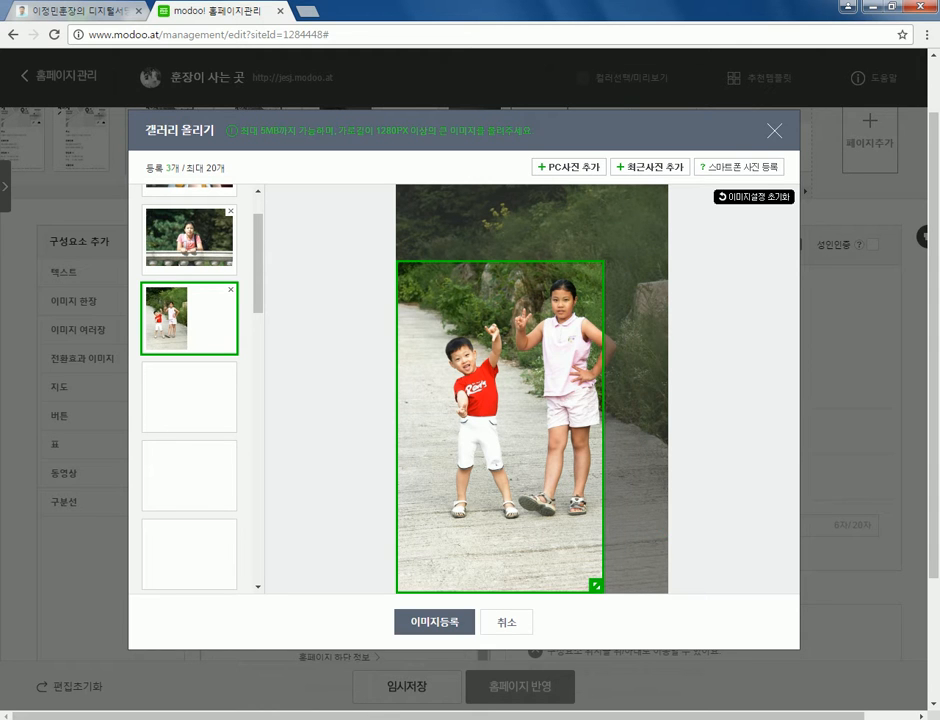
left_click_drag(500, 426, 518, 364)
left_click_drag(614, 524, 630, 548)
left_click_drag(520, 377, 532, 394)
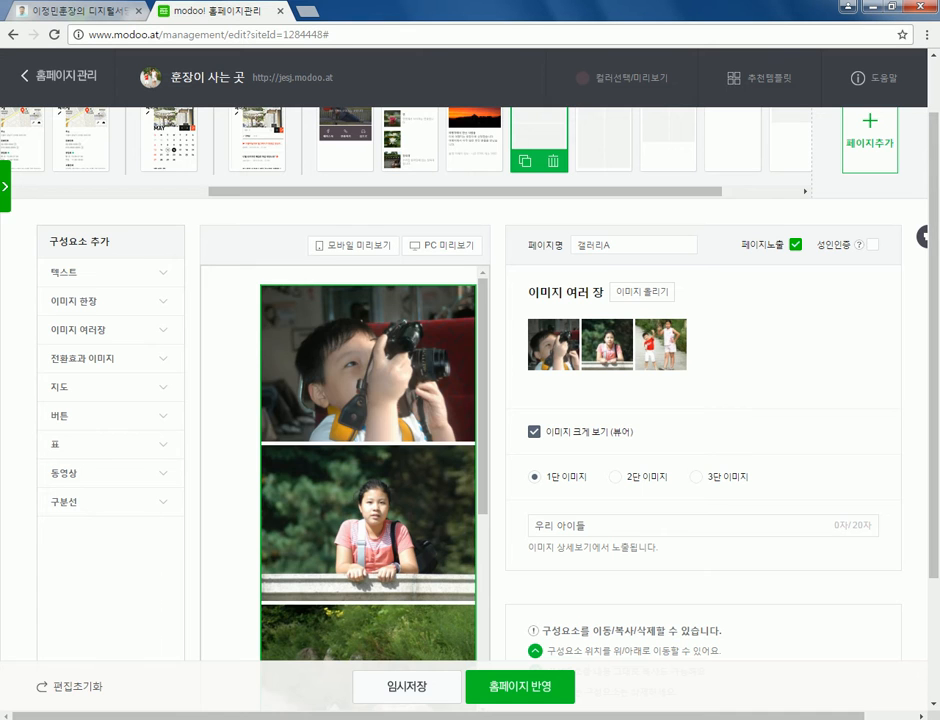
- Publish the site with 홈페이지 반영, dismiss the notice, and reopen the 갤러리 올리기 uploader
scroll(368, 470, "down", 7)
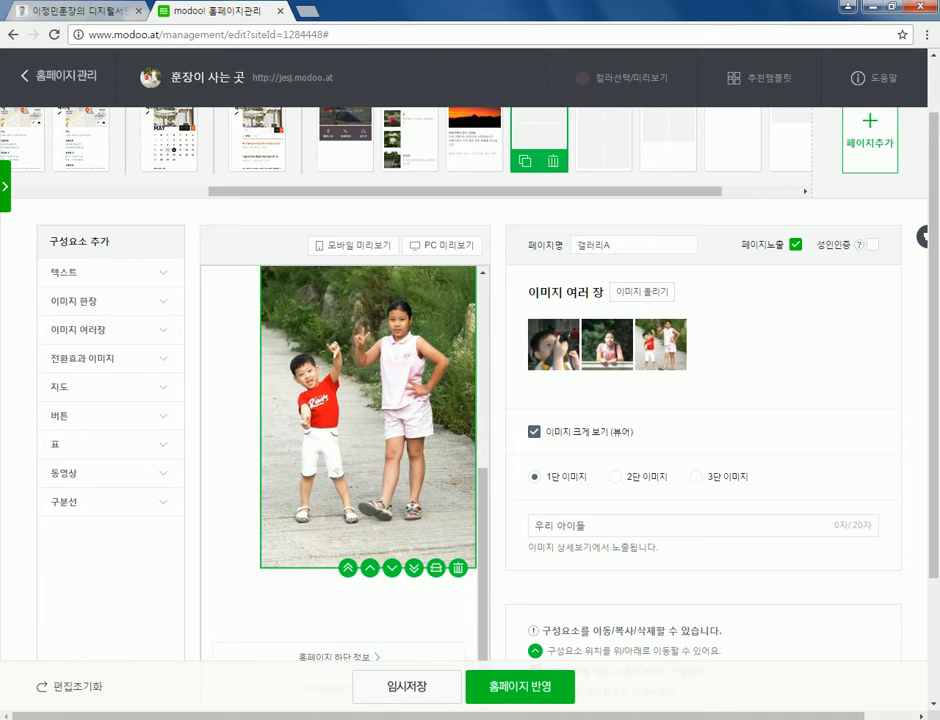
scroll(368, 470, "up", 5)
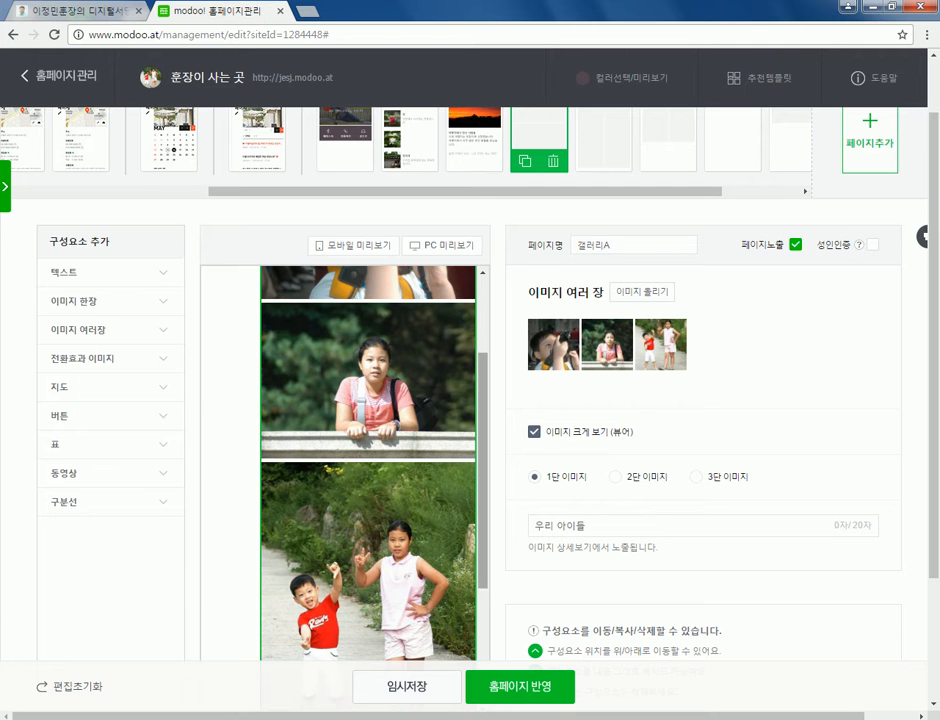
scroll(368, 460, "down", 2)
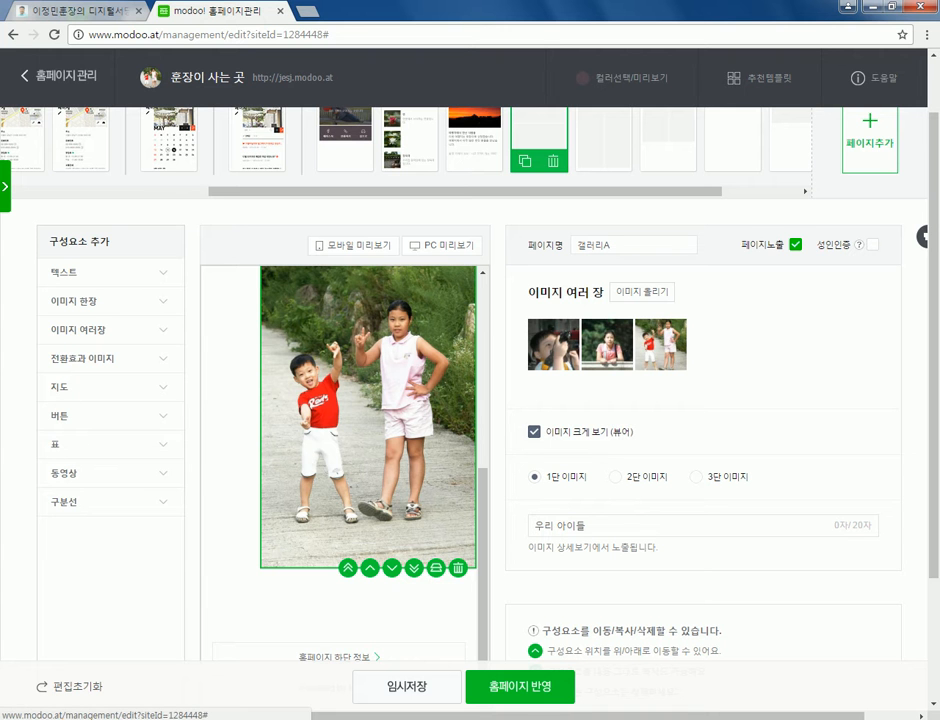
left_click(520, 687)
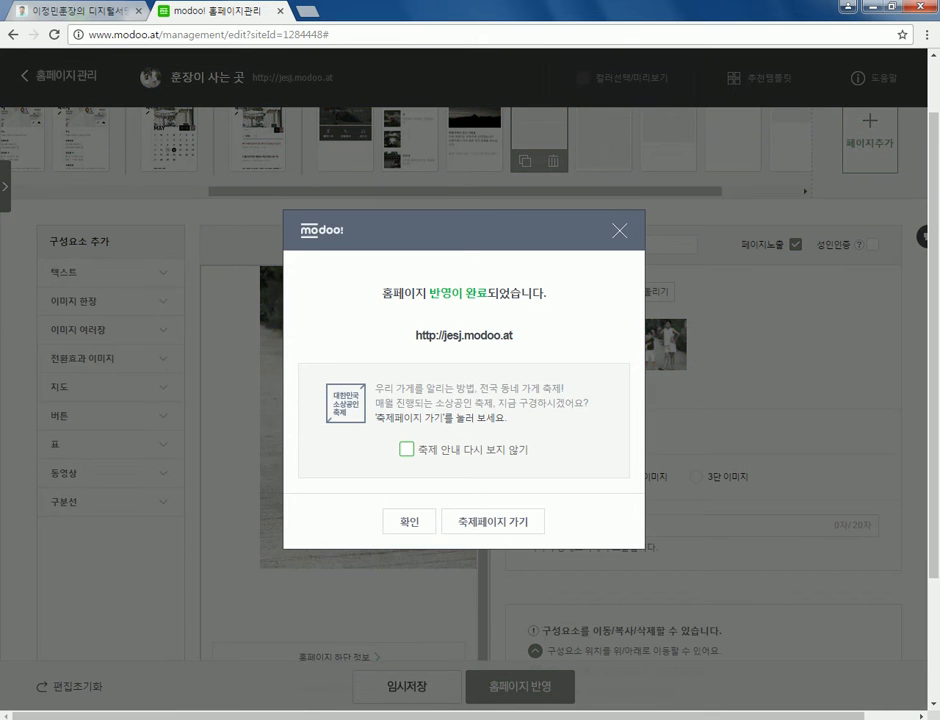
key("Return")
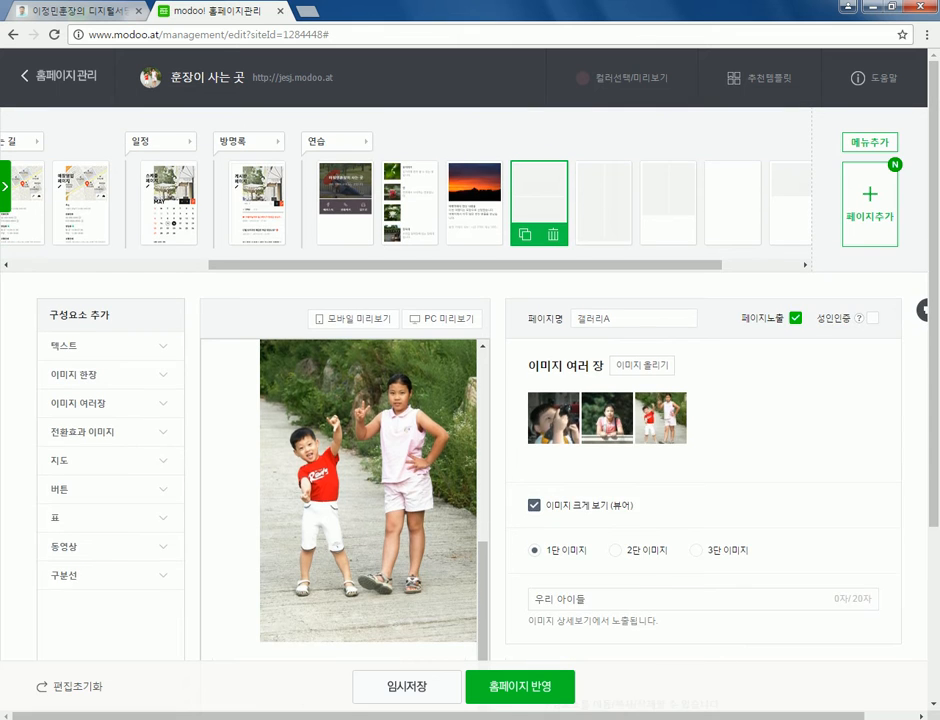
left_click(642, 365)
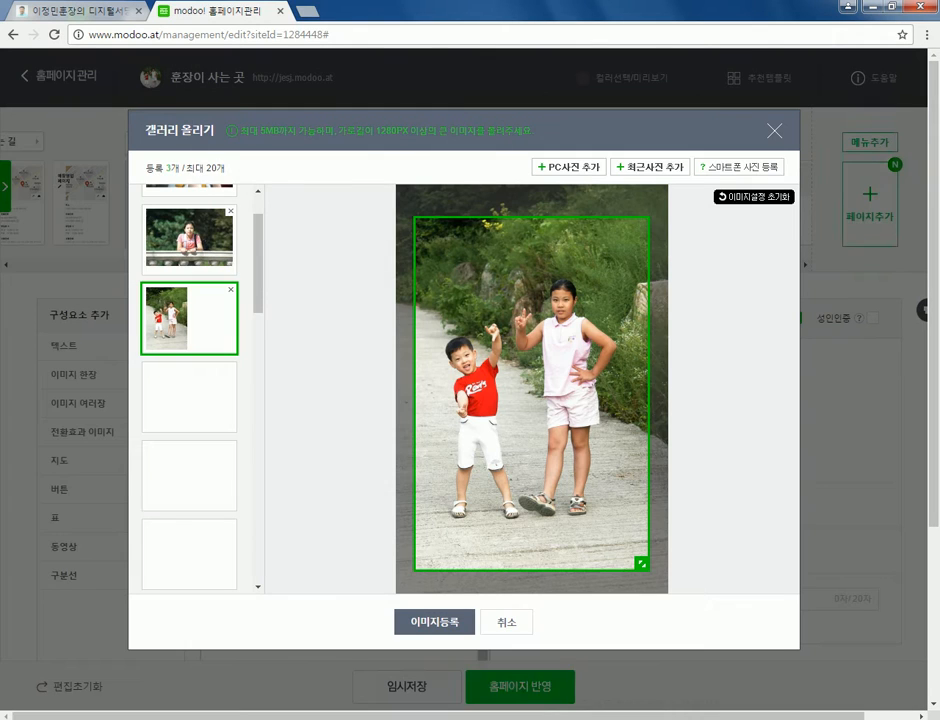
- Add 100_0976.jpg, the harbour photo, and stretch its crop frame across the full photo width
left_click(567, 167)
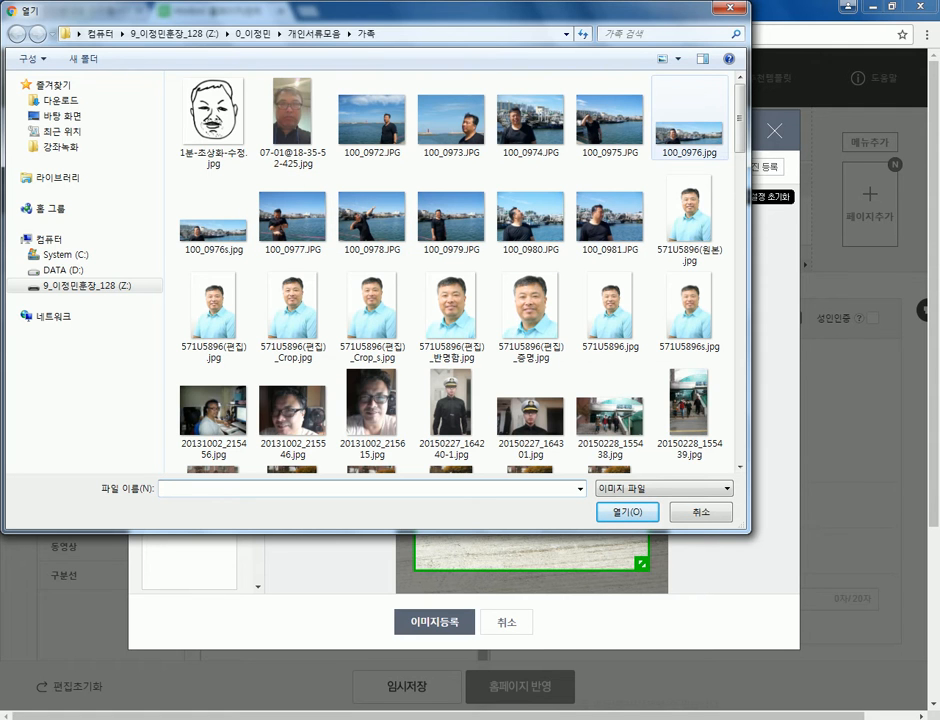
left_click(690, 125)
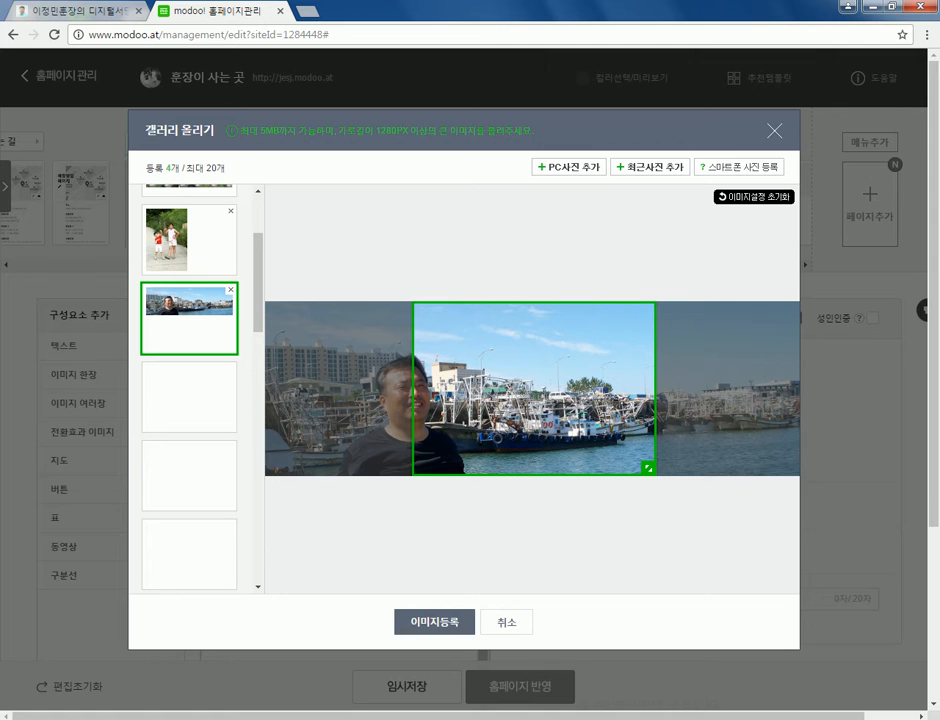
left_click_drag(648, 467, 790, 467)
left_click_drag(600, 390, 478, 390)
left_click_drag(668, 468, 790, 467)
left_click_drag(531, 388, 506, 388)
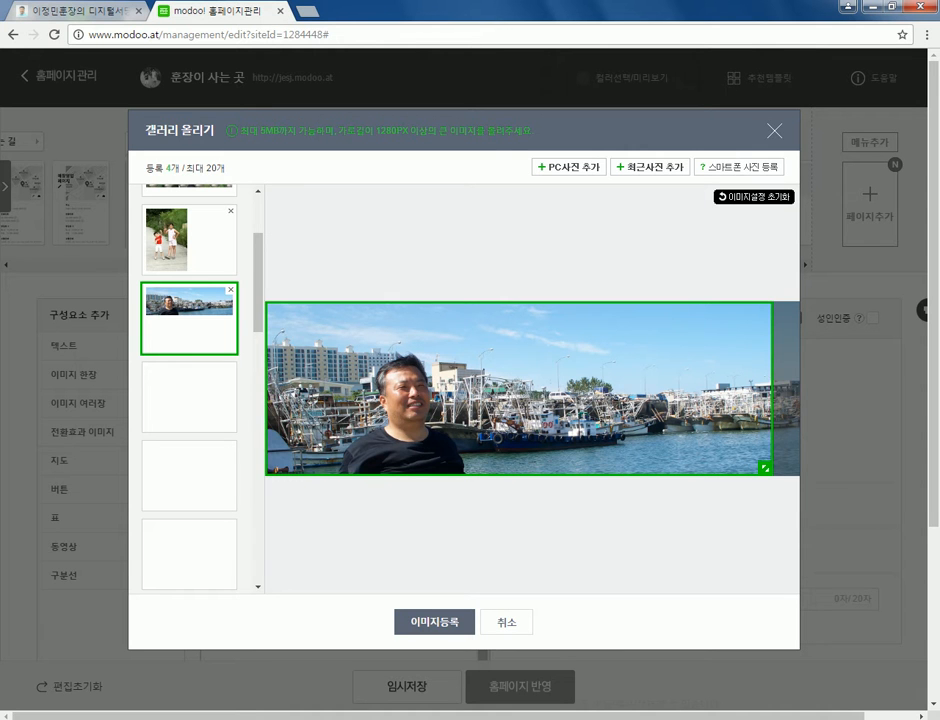
left_click_drag(764, 467, 791, 467)
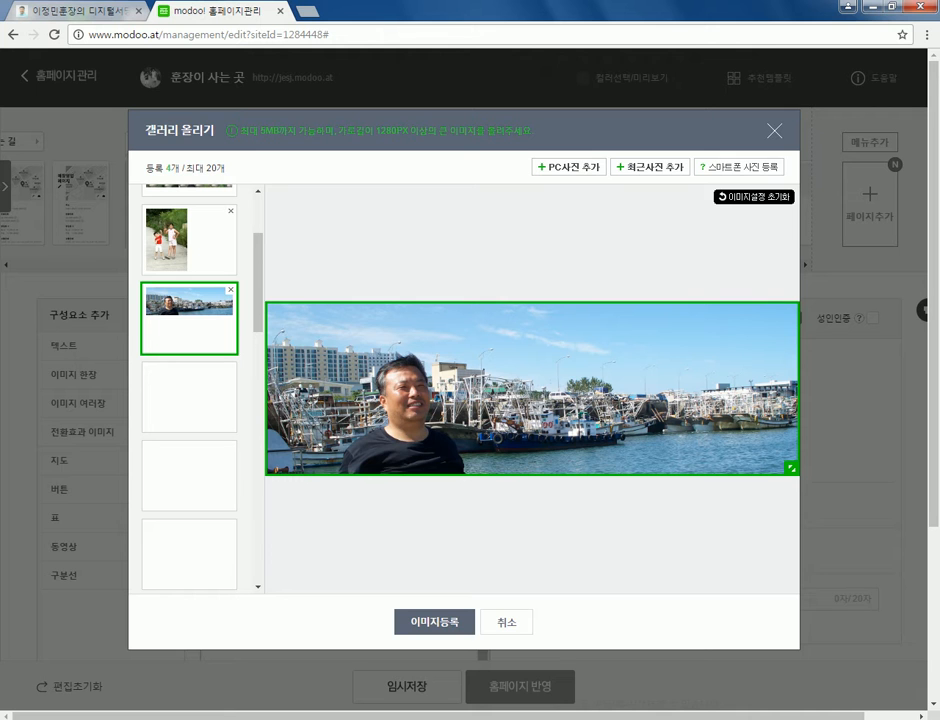
scroll(189, 390, "up", 3)
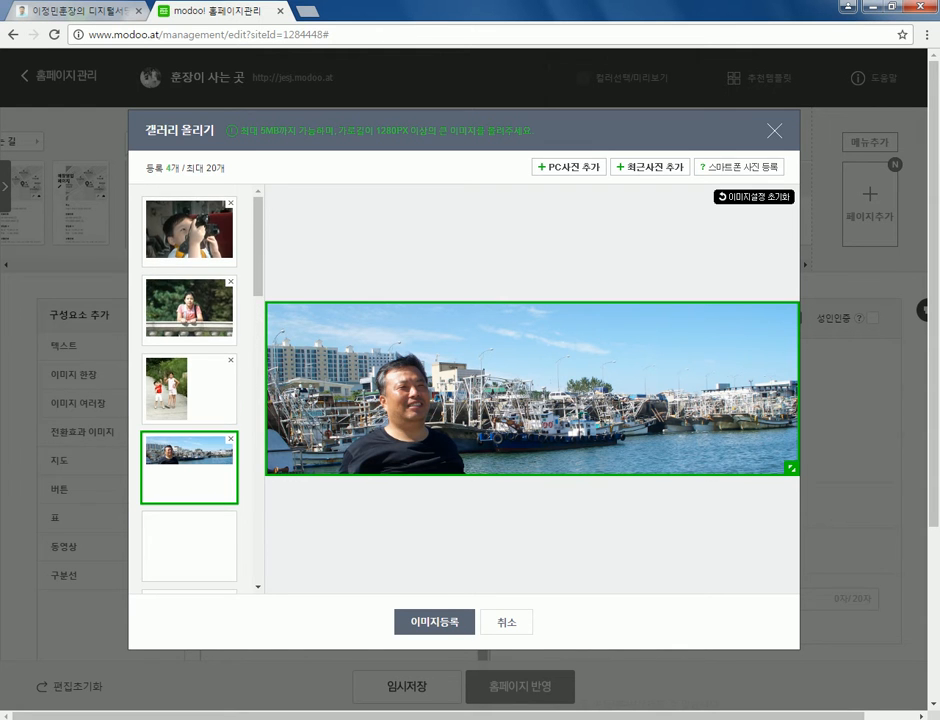
- Review the crops of all four thumbnails, then register them into the 갤러리A gallery
left_click(189, 230)
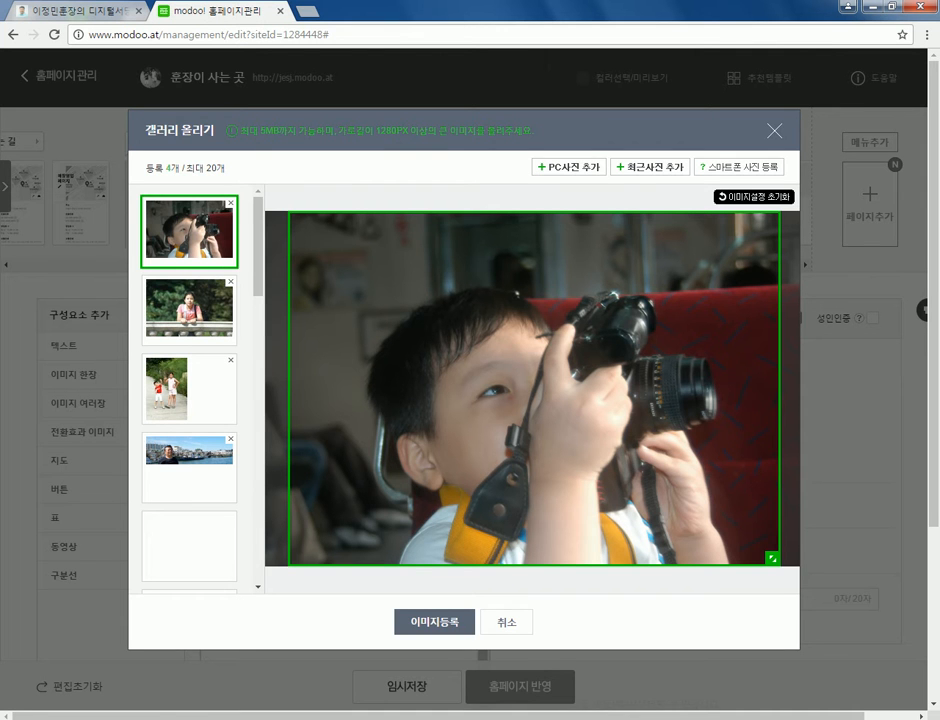
left_click(189, 390)
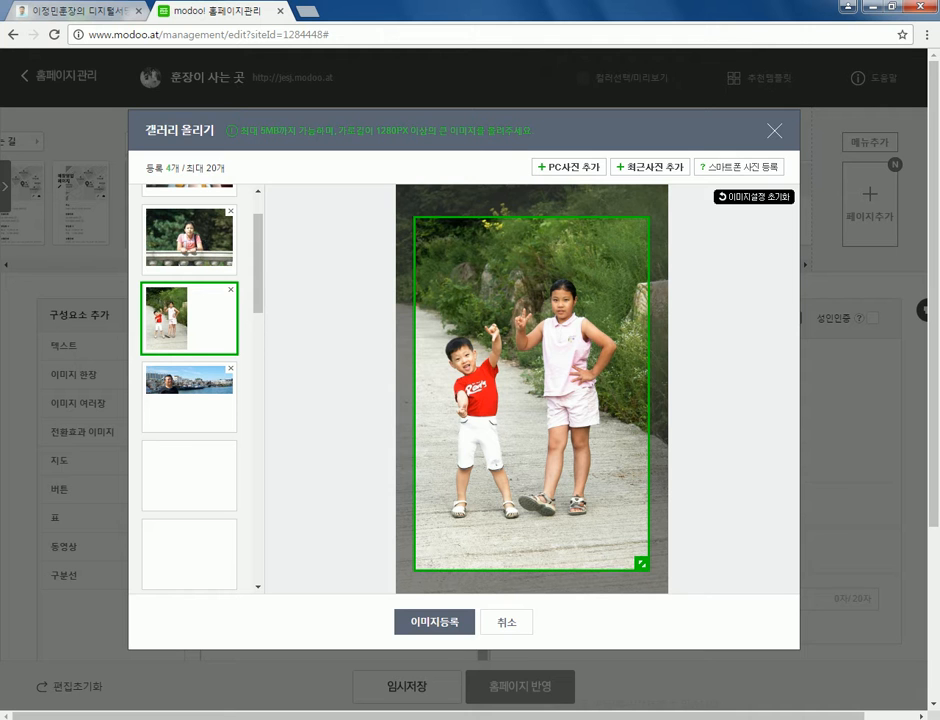
left_click(189, 238)
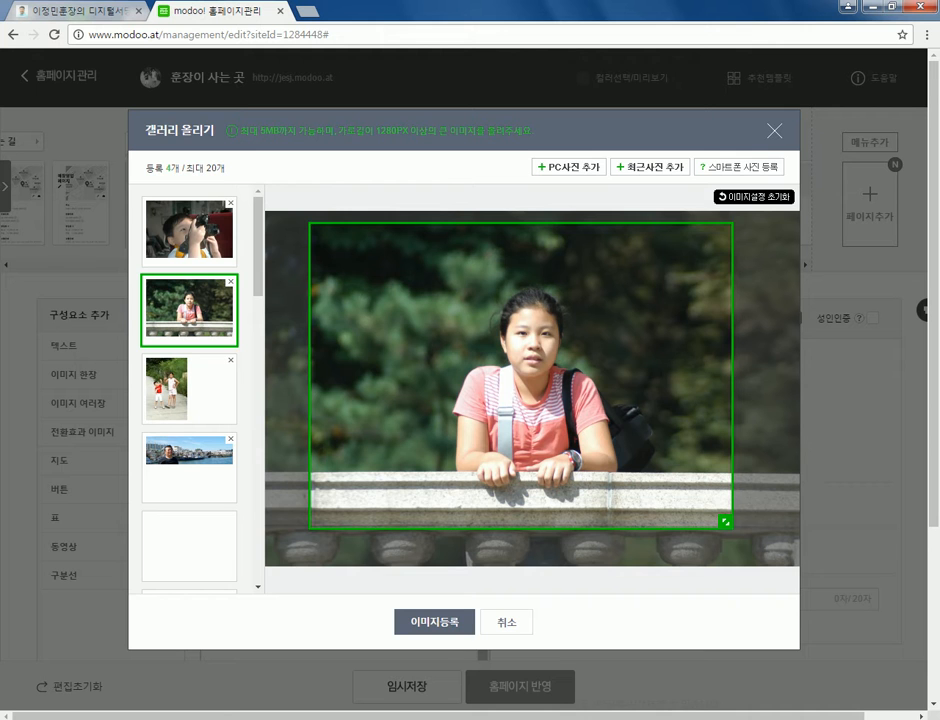
left_click(189, 388)
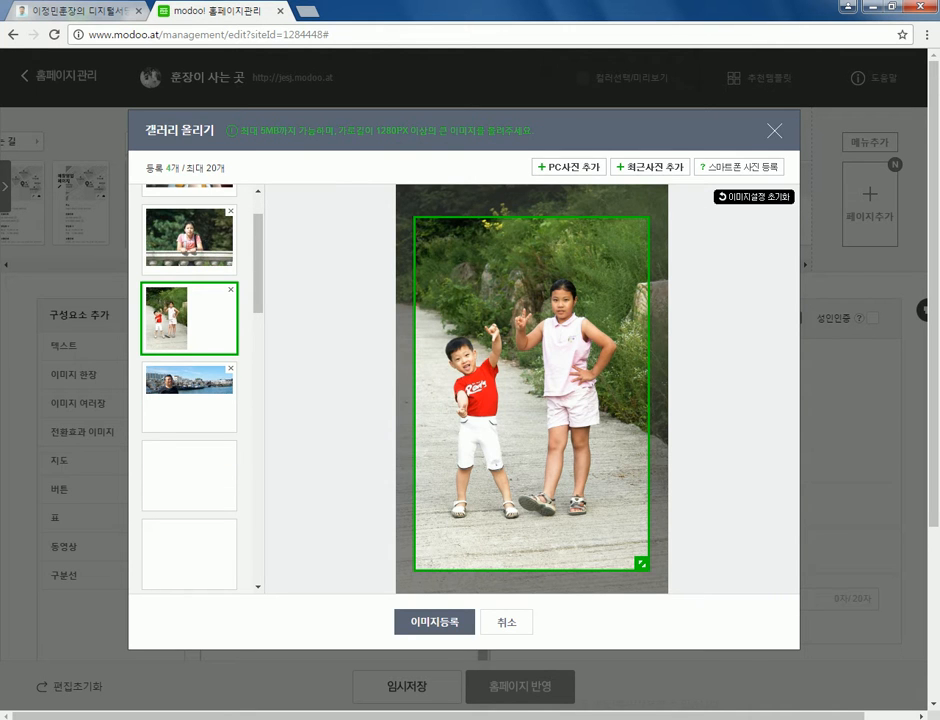
left_click(189, 397)
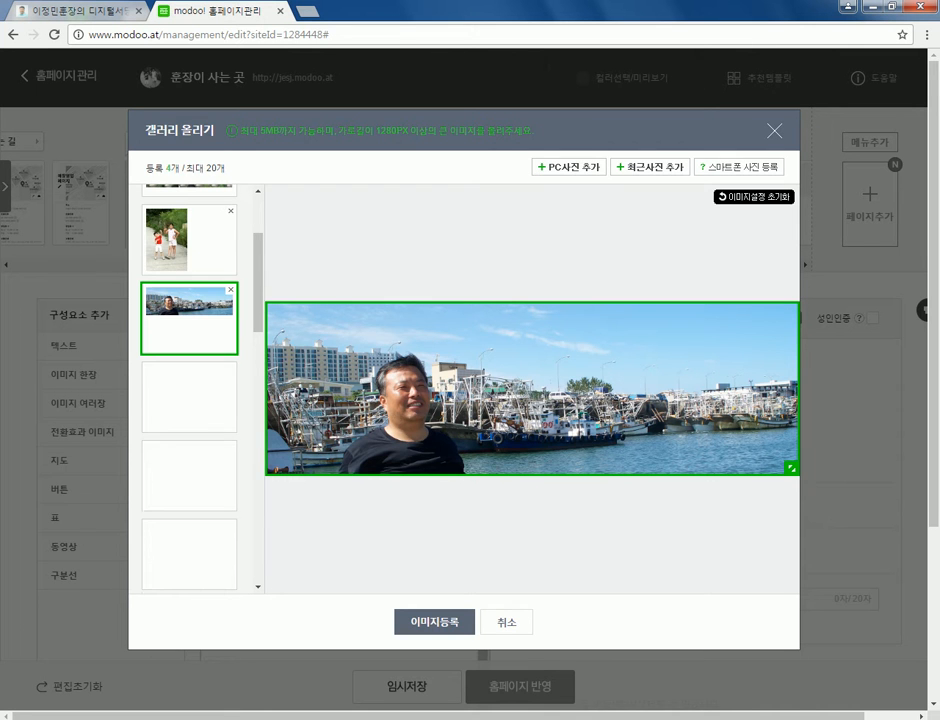
scroll(189, 390, "up", 2)
left_click(189, 310)
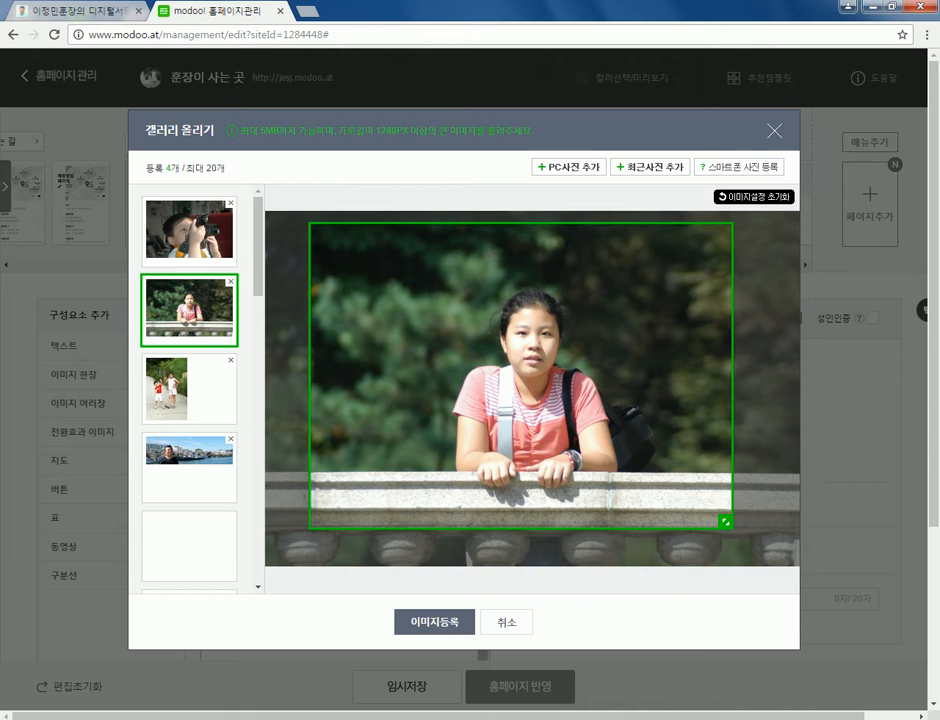
scroll(189, 318, "down", 2)
left_click(189, 318)
left_click(434, 622)
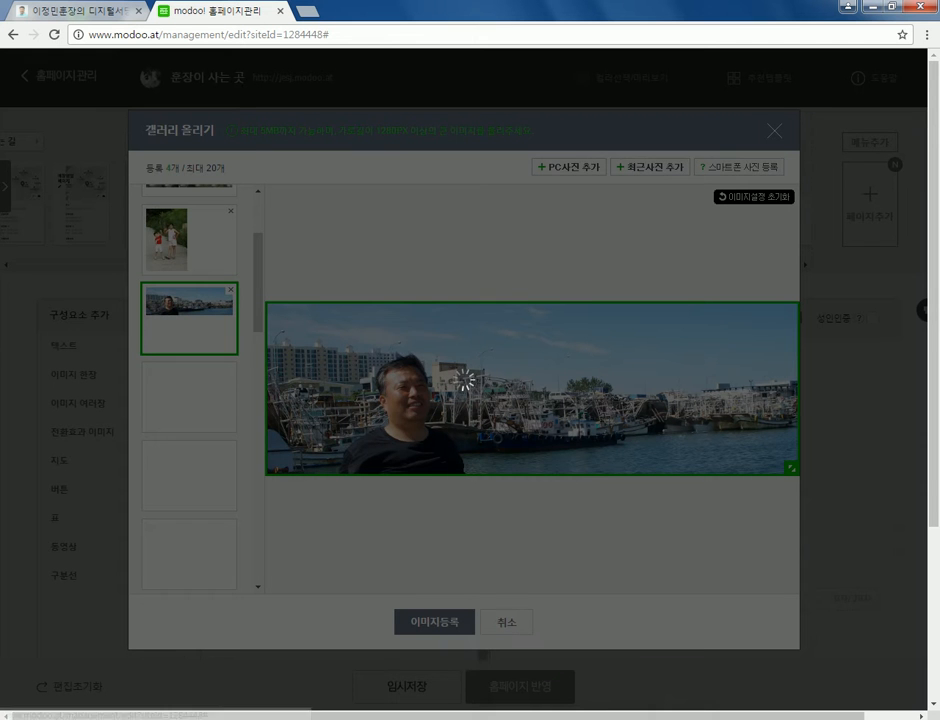
scroll(368, 500, "down", 8)
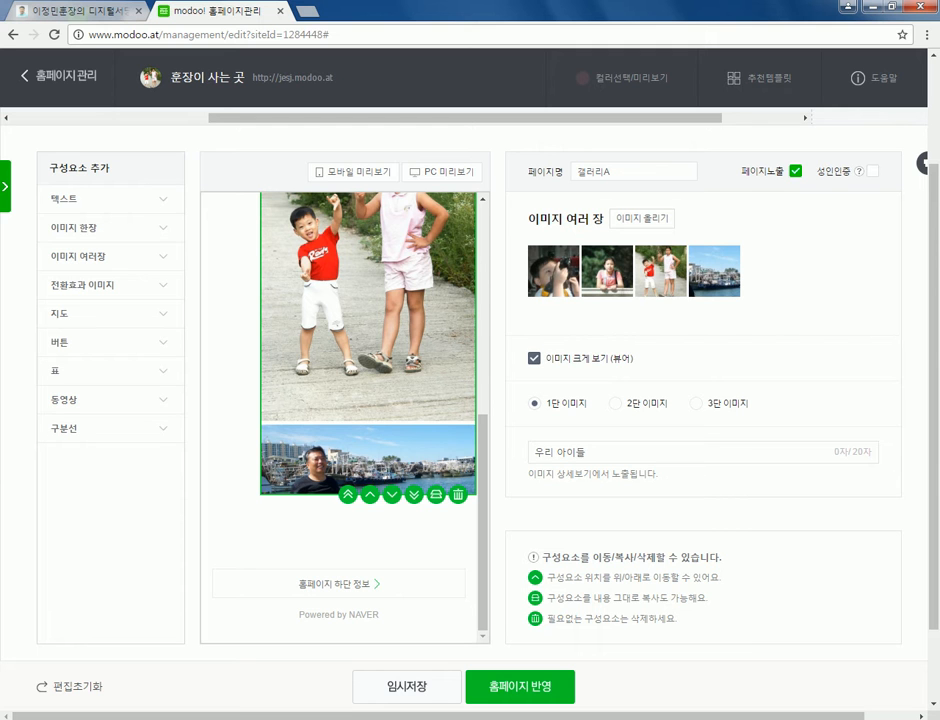
- Toggle the 이미지 크게 보기 viewer off and on repeatedly, leaving it on, and scroll the preview
scroll(368, 420, "up", 5)
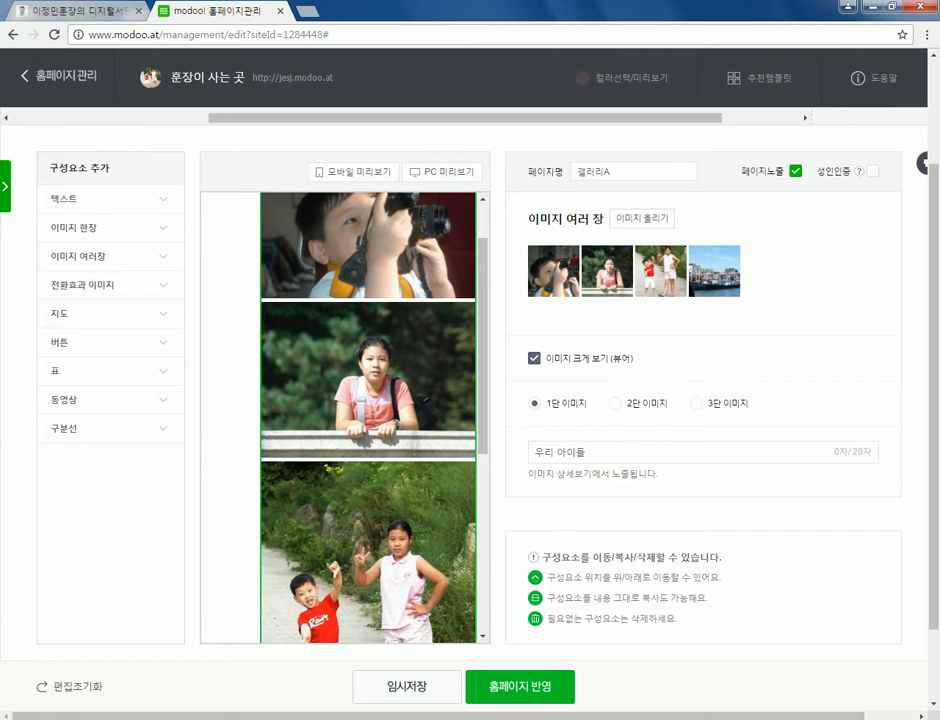
left_click(534, 358)
left_click(534, 358)
left_click(534, 358)
left_click(534, 358)
left_click(534, 358)
left_click(534, 358)
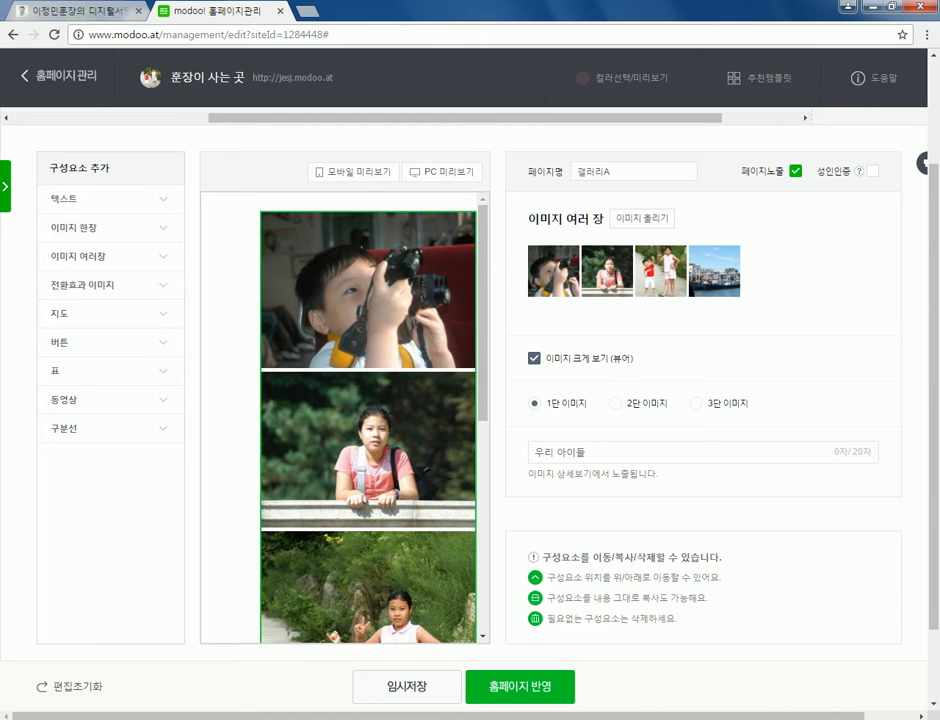
scroll(368, 420, "down", 3)
scroll(368, 420, "up", 5)
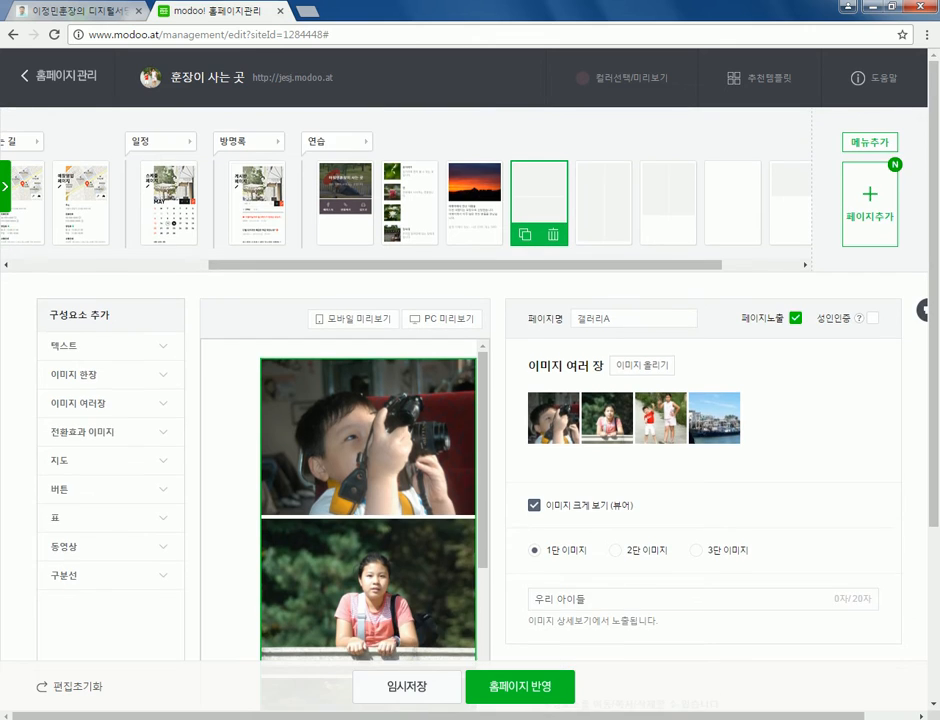
scroll(470, 400, "down", 2)
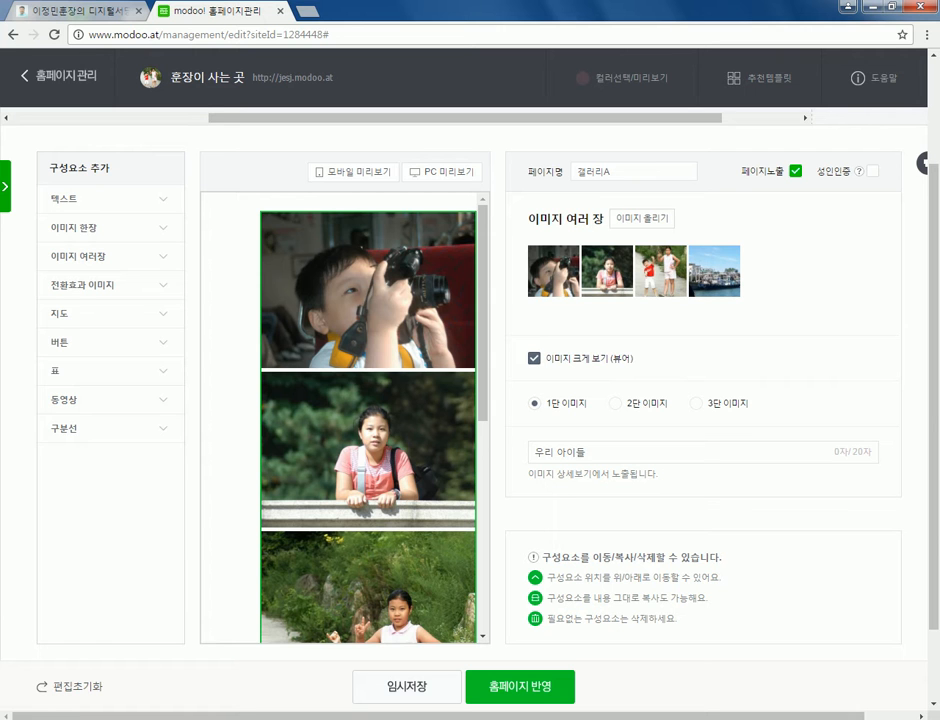
scroll(470, 400, "up", 2)
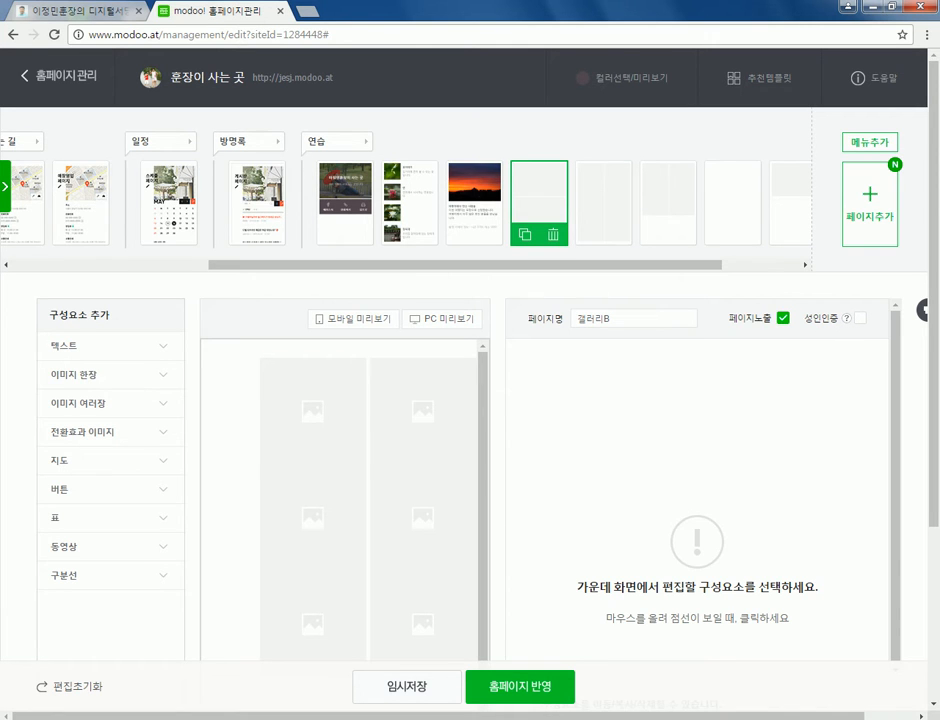
- Select the empty 갤러리B gallery, try 1단, and keep the 2단 two-column layout
left_click(368, 410)
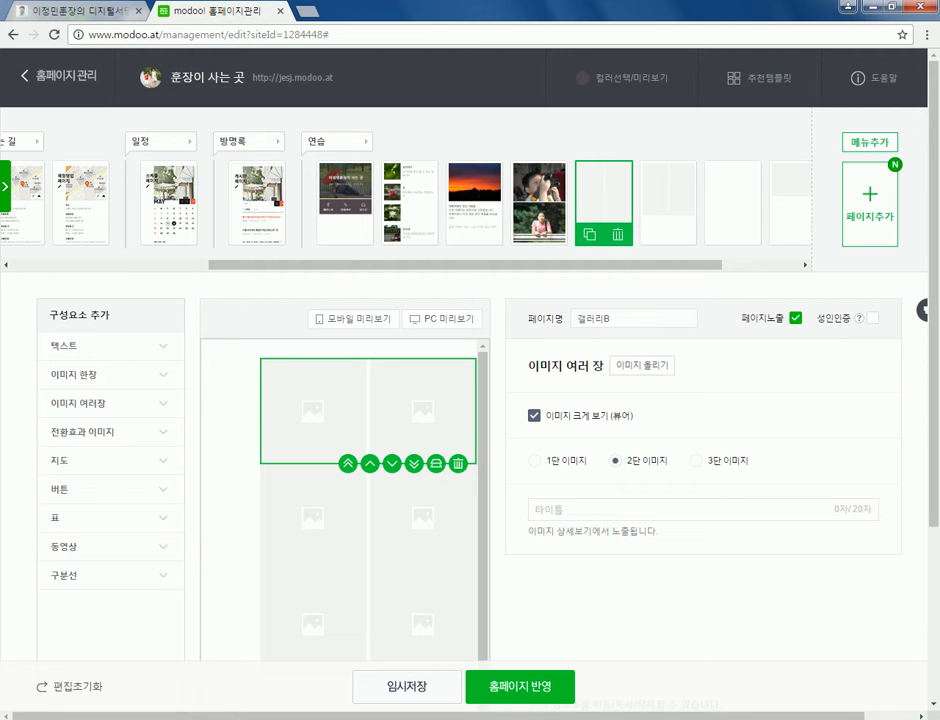
left_click(533, 461)
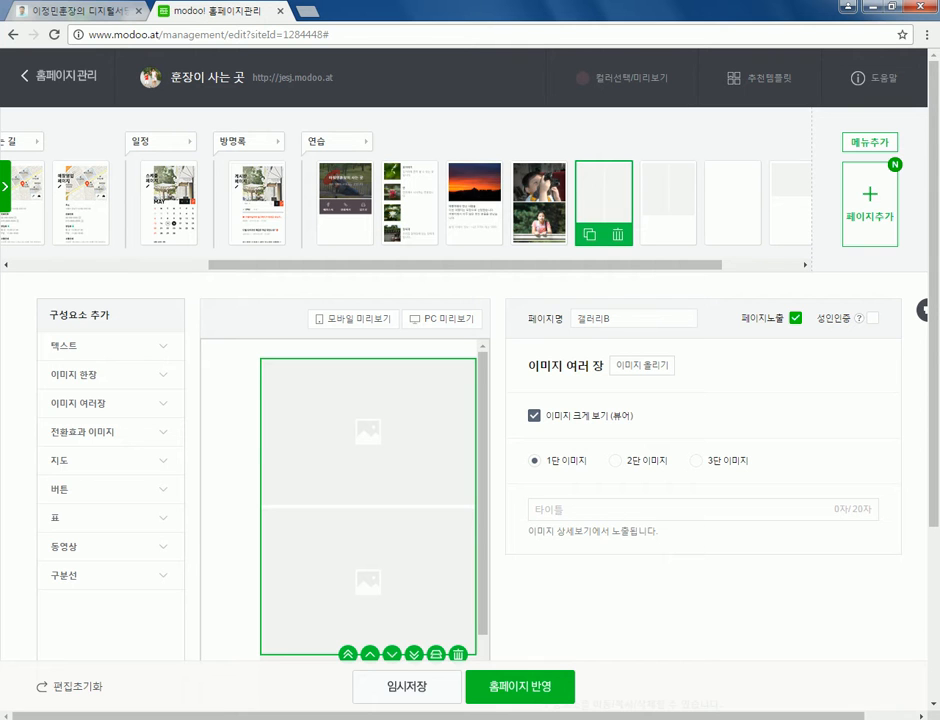
left_click(616, 461)
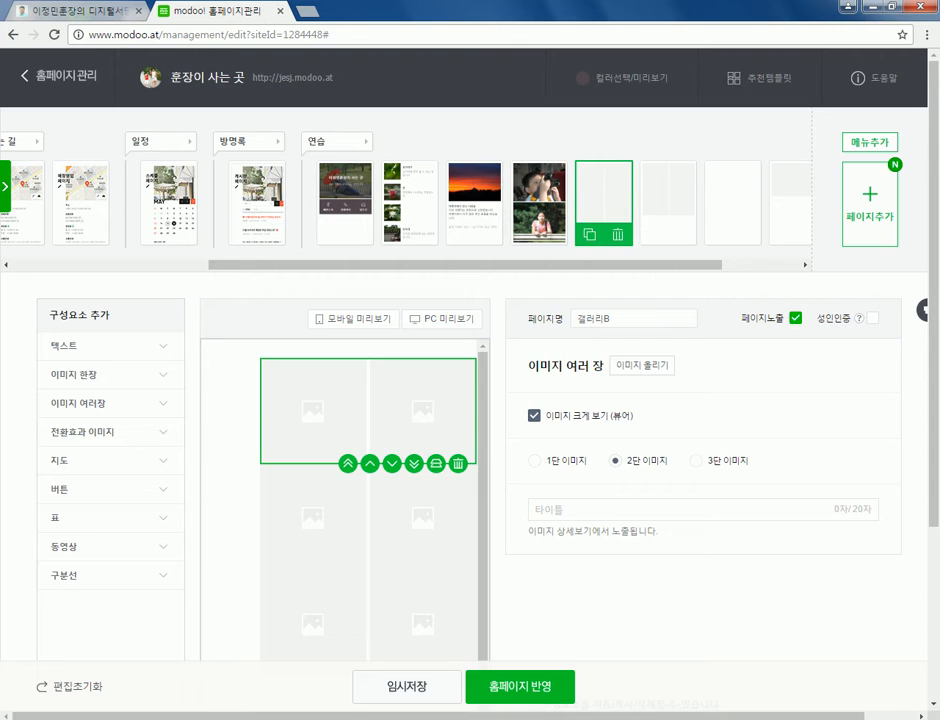
- Load five family photos: station children, path children, two camera shots, and the tripod shot
left_click(642, 365)
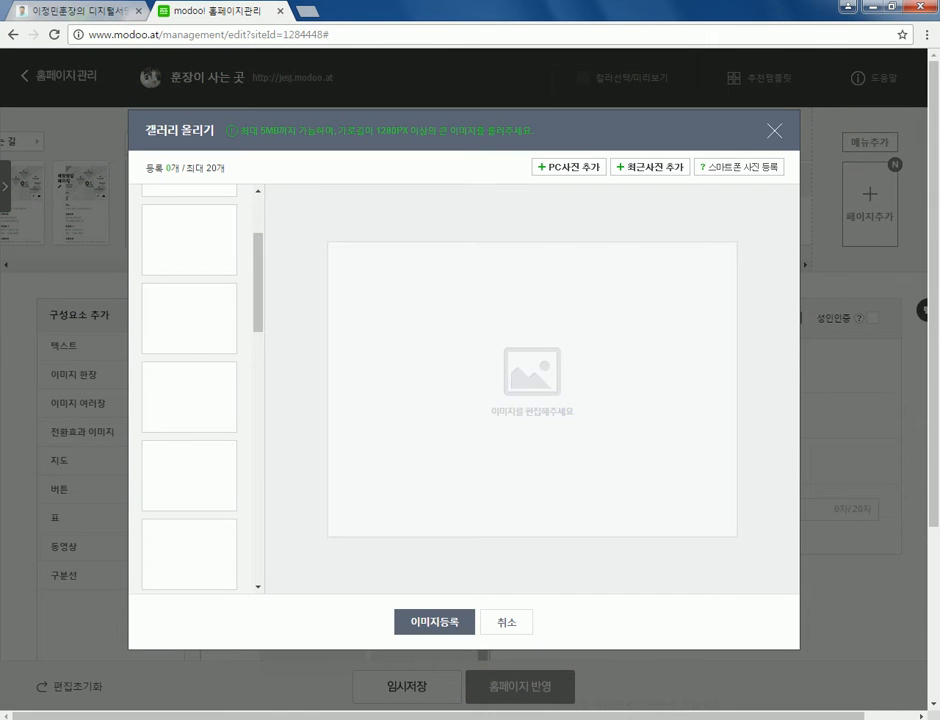
left_click(569, 167)
left_click(530, 320)
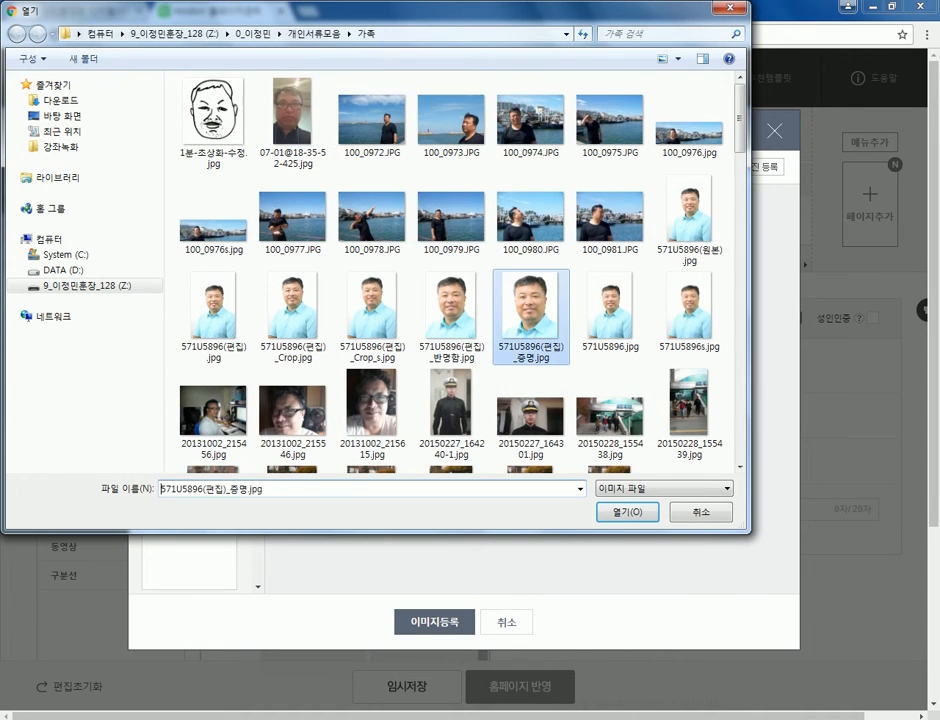
scroll(530, 320, "down", 10)
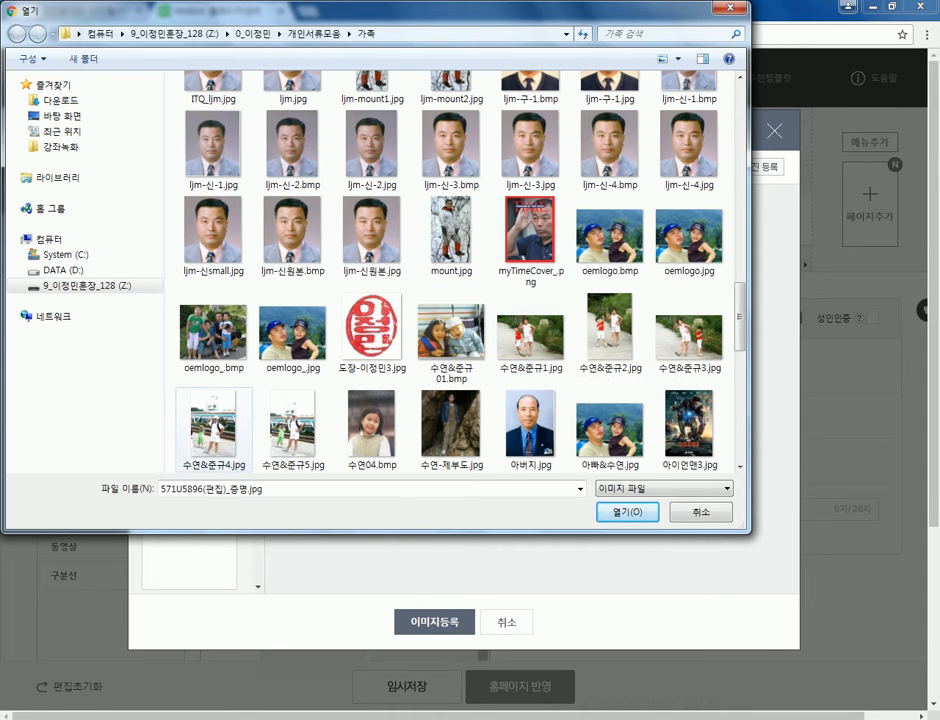
left_click(213, 425)
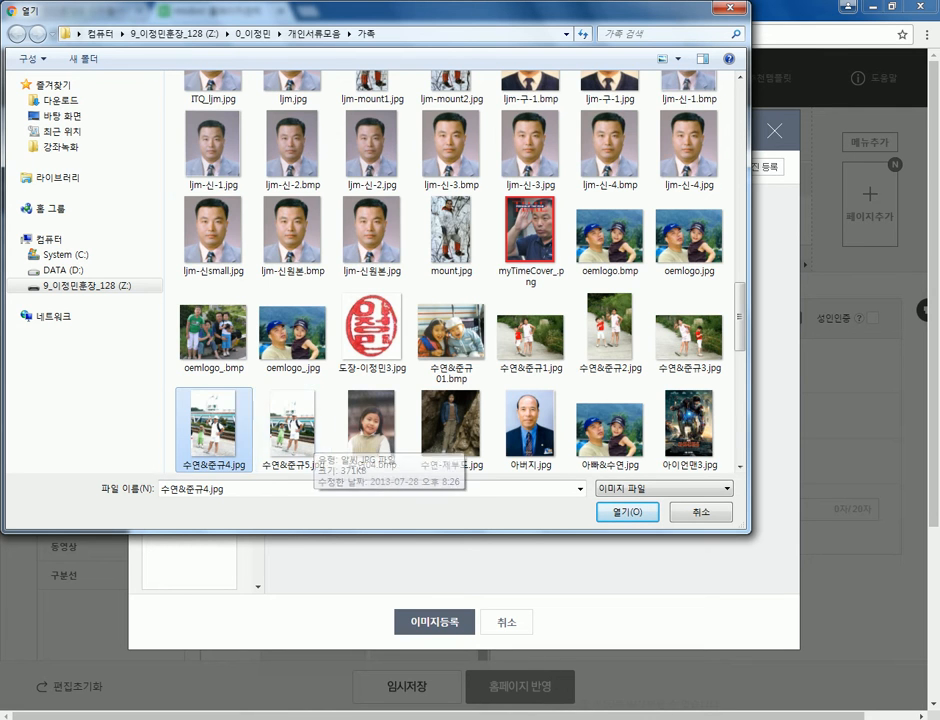
scroll(560, 250, "down", 3)
scroll(560, 250, "up", 3)
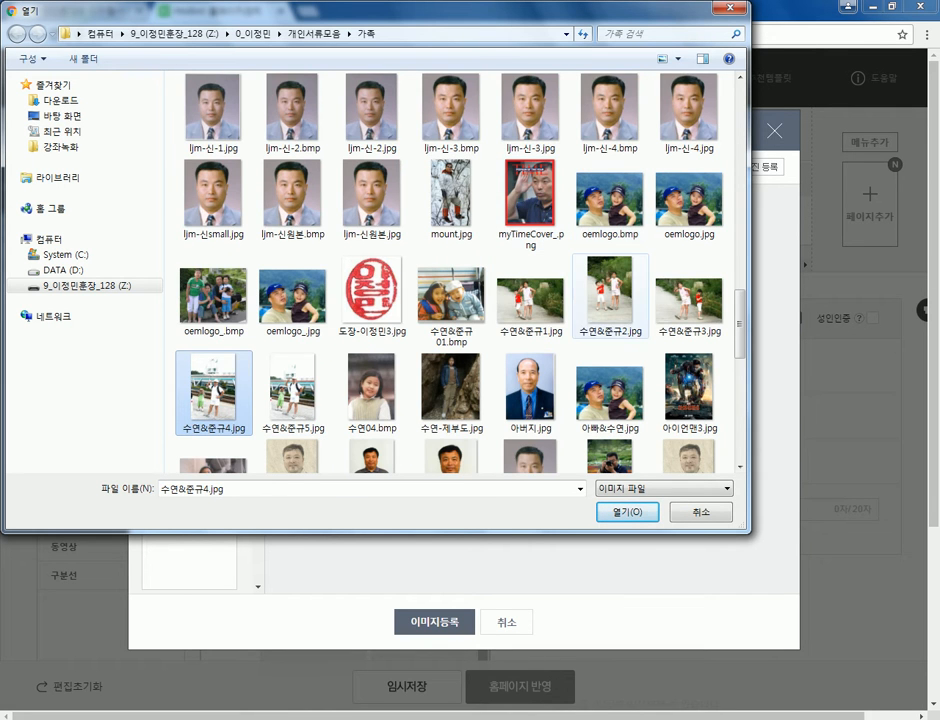
left_click(609, 300, "ctrl")
scroll(609, 300, "down", 3)
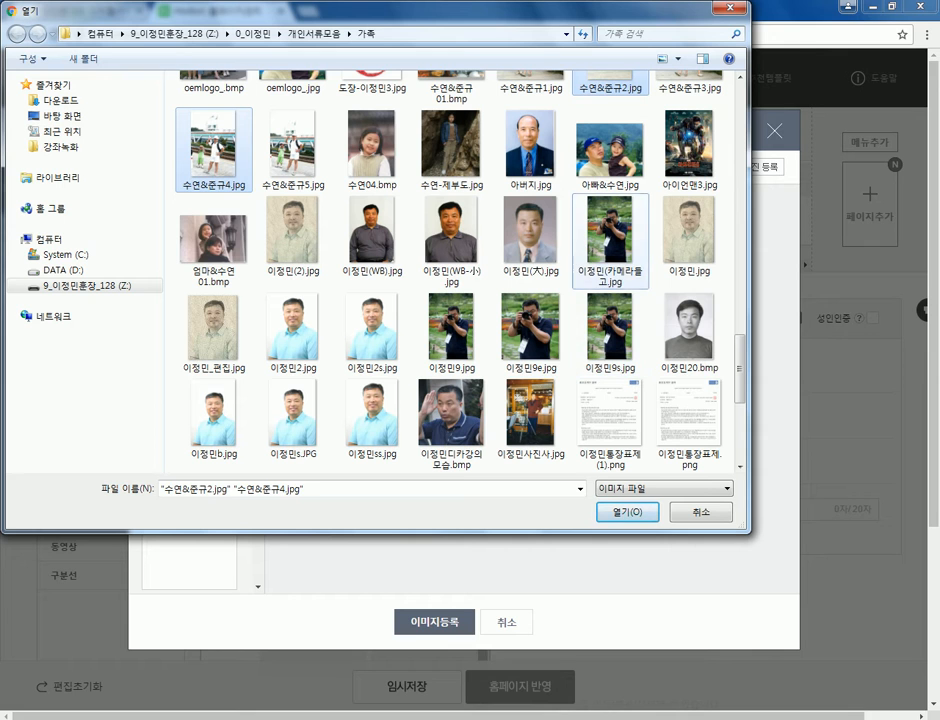
left_click(610, 240, "ctrl")
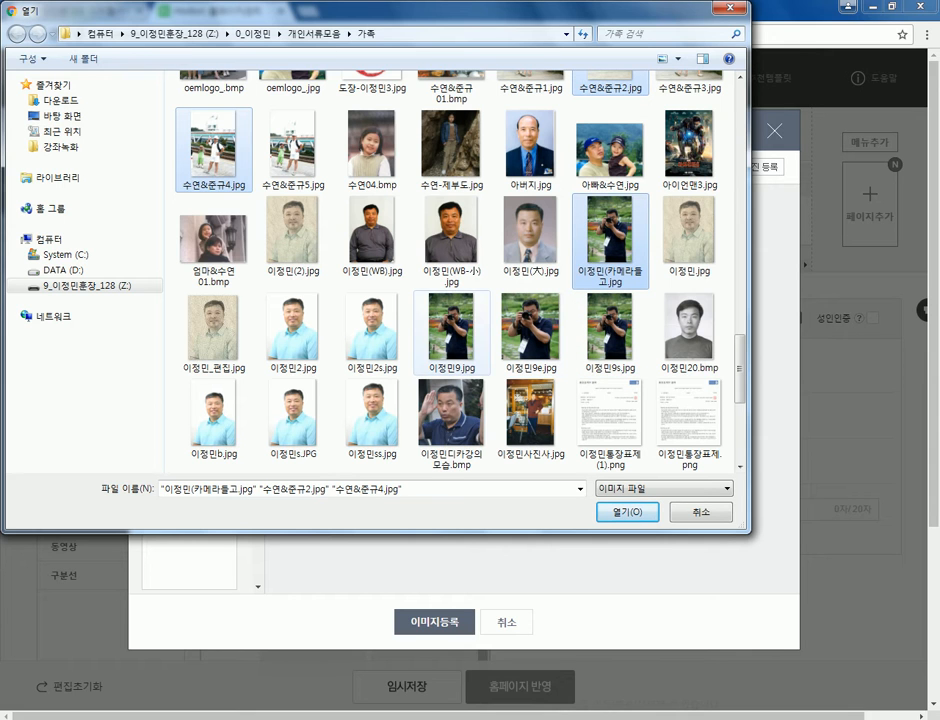
left_click(451, 328, "ctrl")
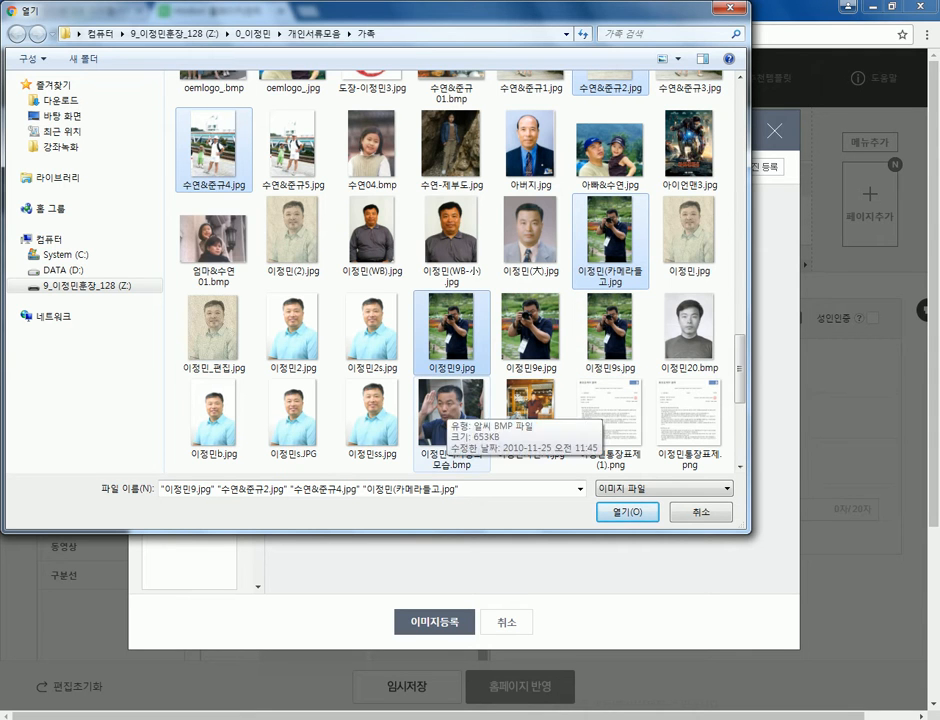
left_click(531, 414, "ctrl")
key("Return")
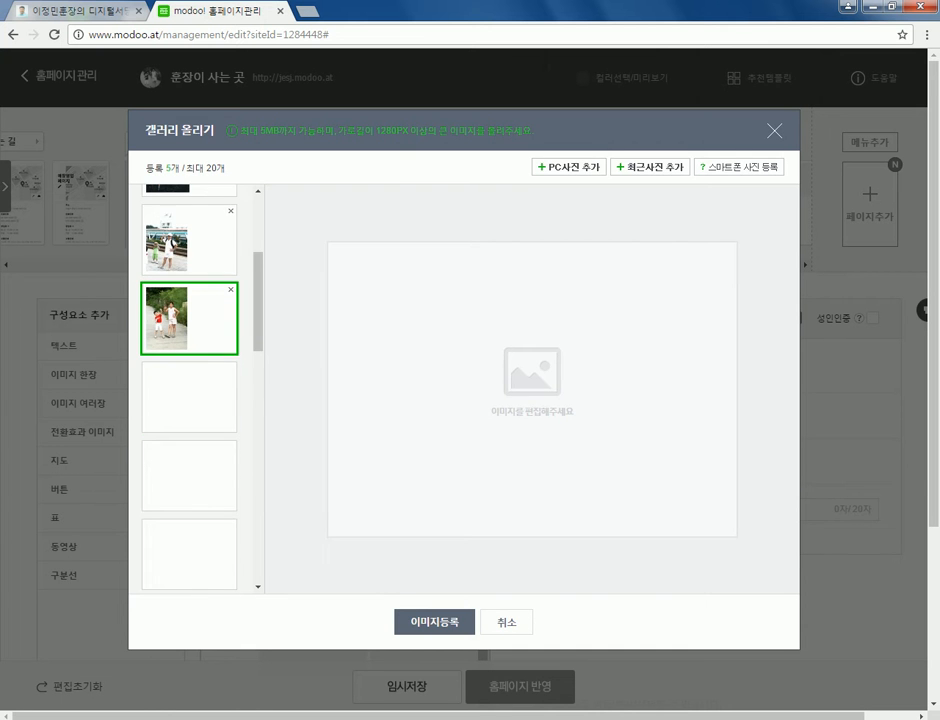
- Tweak the first photographer photo's crop, then select the 갤러리B gallery to check the photos
left_click(189, 231)
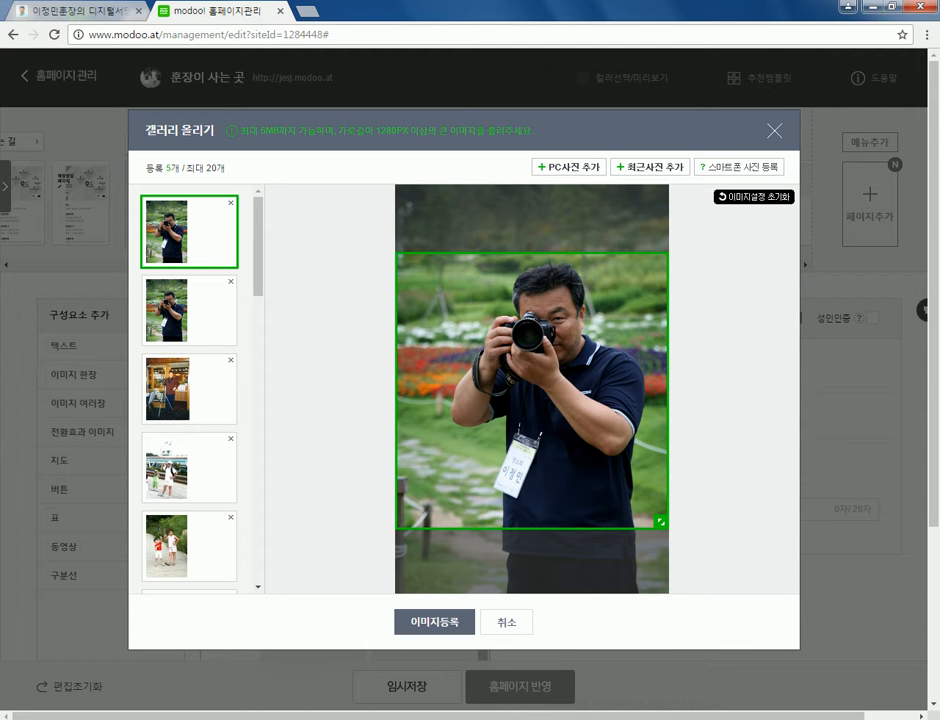
mouse_move(661, 521)
left_mouse_down()
mouse_move(535, 390)
mouse_move(659, 517)
left_mouse_up()
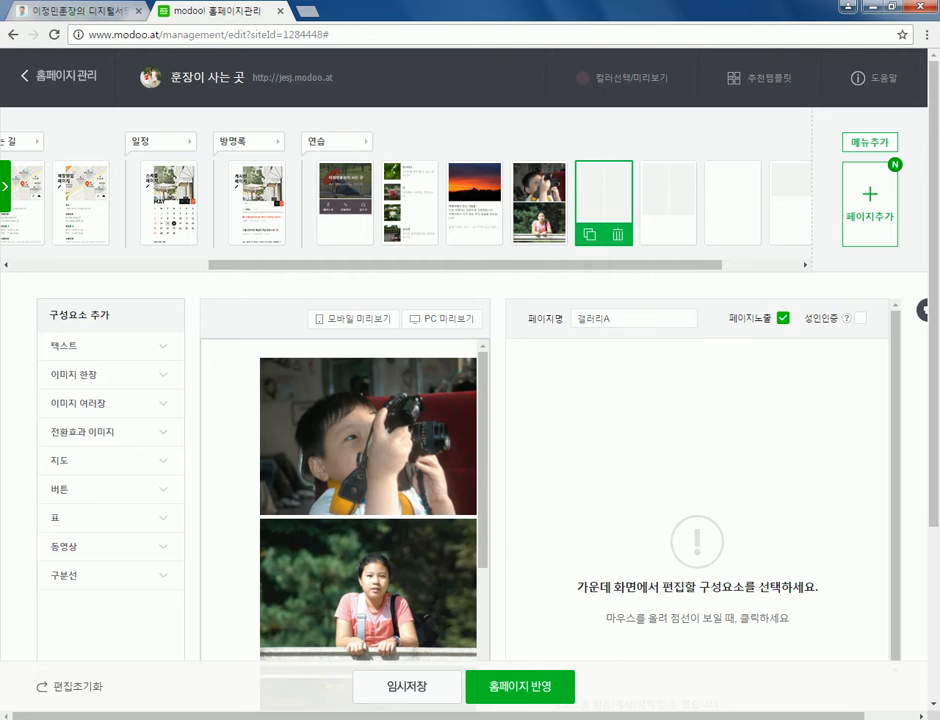
left_click(368, 480)
scroll(368, 480, "down", 4)
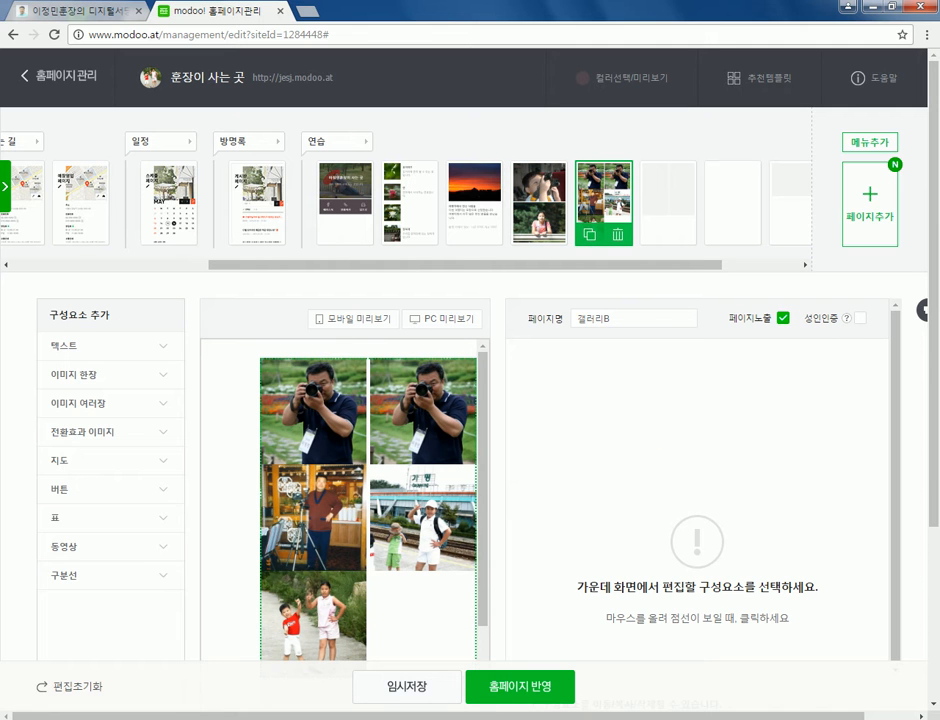
- Reopen the 갤러리B uploader and delete the duplicate photographer photo, leaving four
left_click(368, 500)
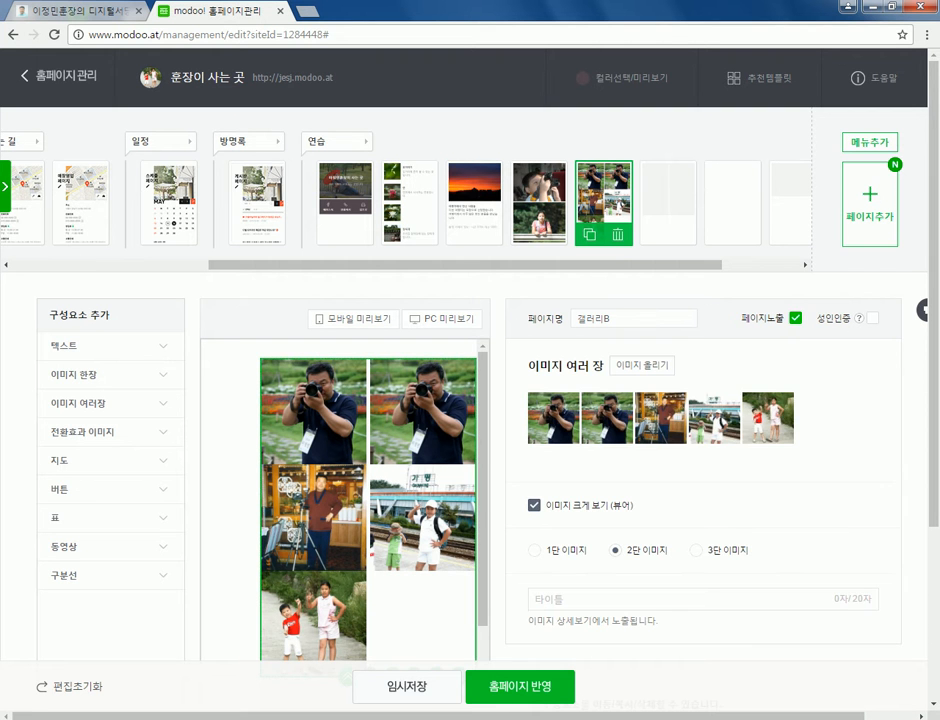
left_click(629, 309)
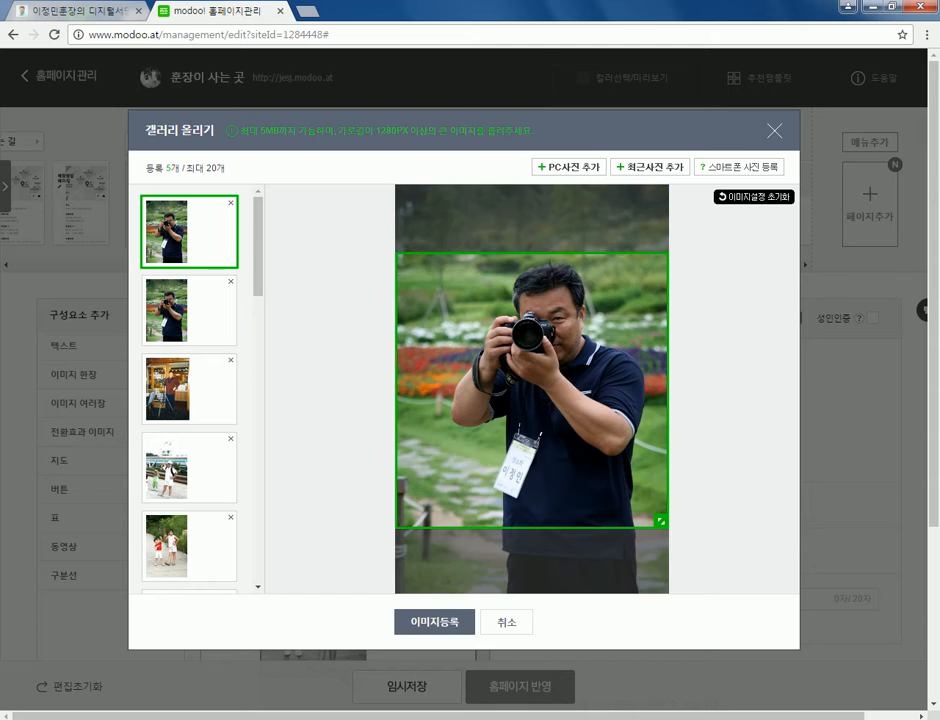
left_click(230, 202)
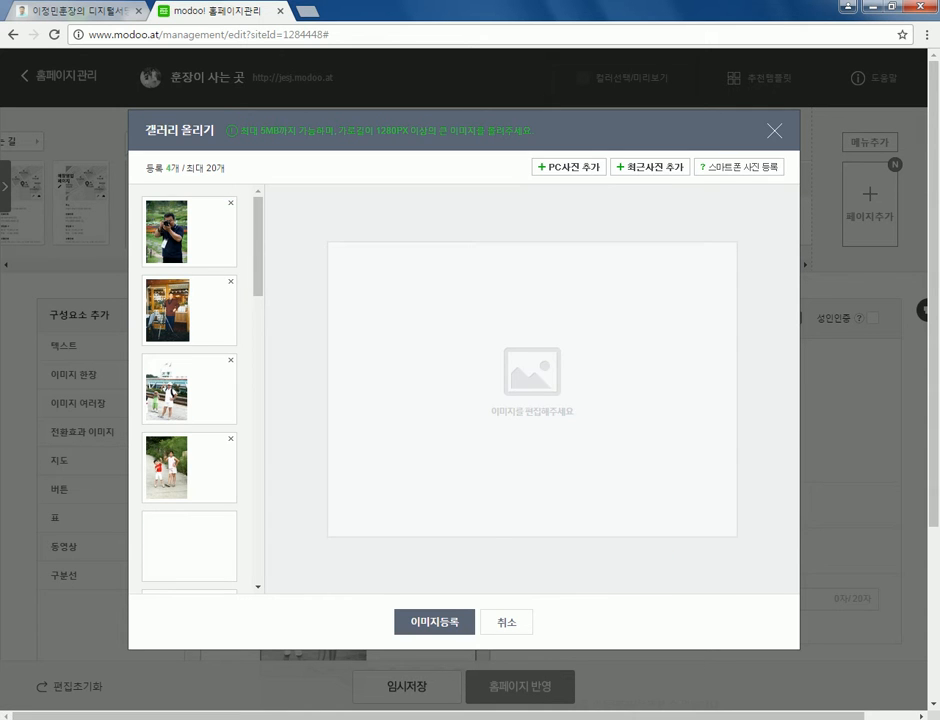
left_click(189, 231)
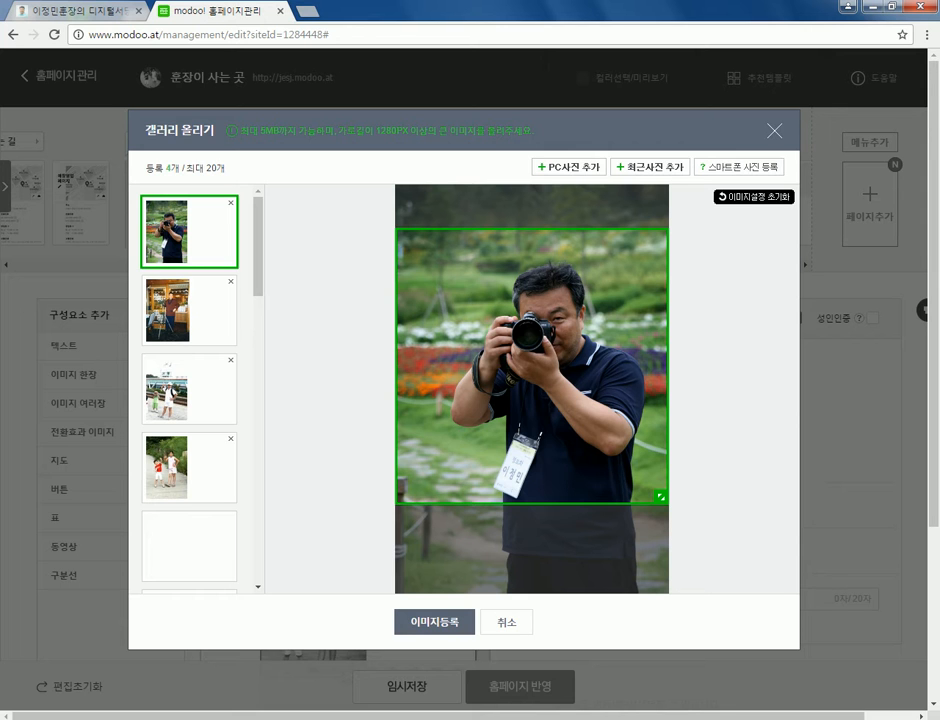
- Nudge the tripod photo's crop and move the Gapyeong station photo's crop lower
left_click(189, 310)
mouse_move(531, 390)
left_mouse_down()
mouse_move(531, 375)
mouse_move(531, 403)
left_mouse_up()
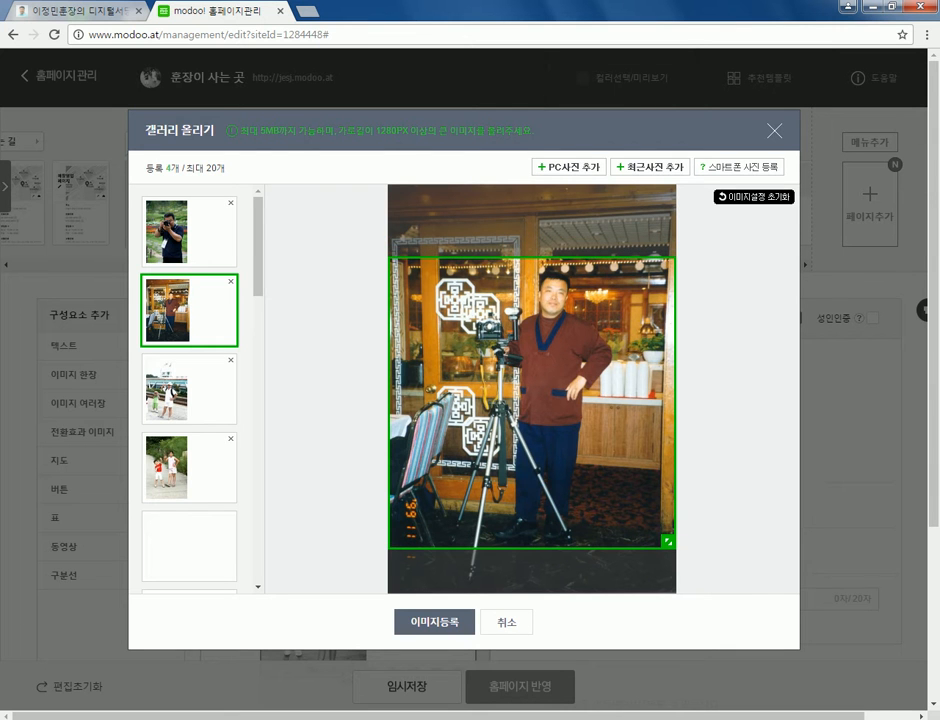
left_click(189, 388)
scroll(189, 390, "down", 1)
mouse_move(531, 398)
left_mouse_down()
mouse_move(531, 410)
mouse_move(531, 328)
mouse_move(531, 405)
left_mouse_up()
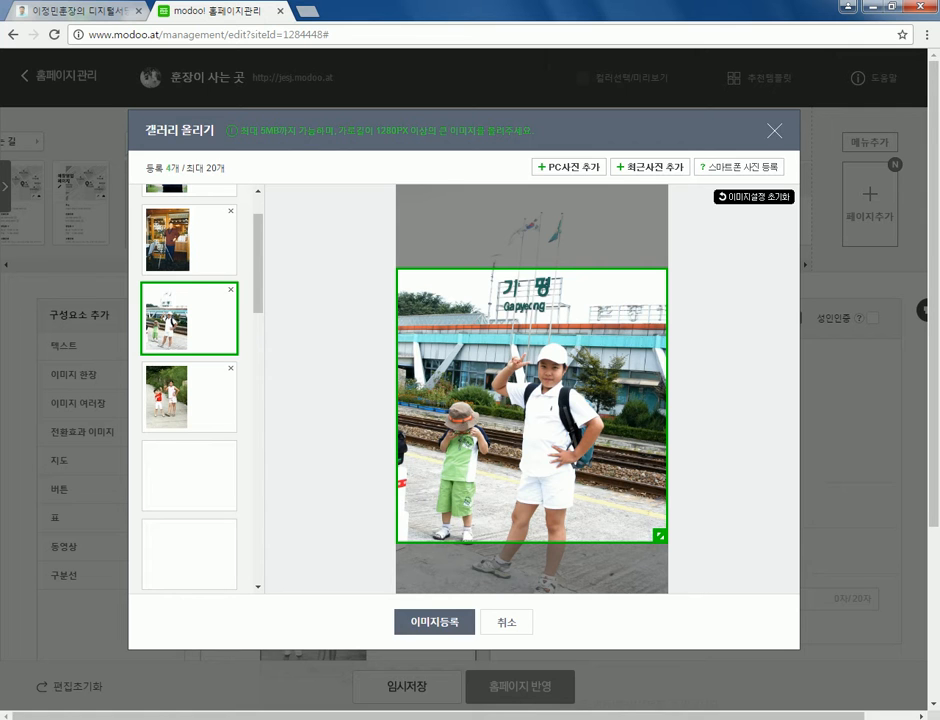
left_click_drag(531, 405, 531, 455)
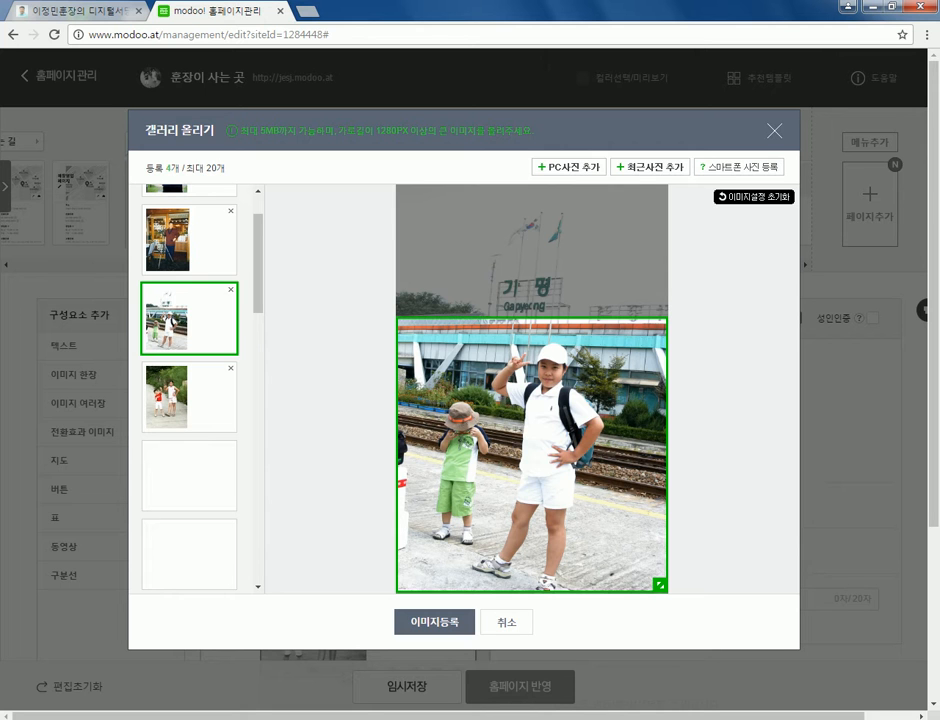
- Fix the Gapyeong crop at full width along the bottom edge, then register the four photos
left_click(168, 397)
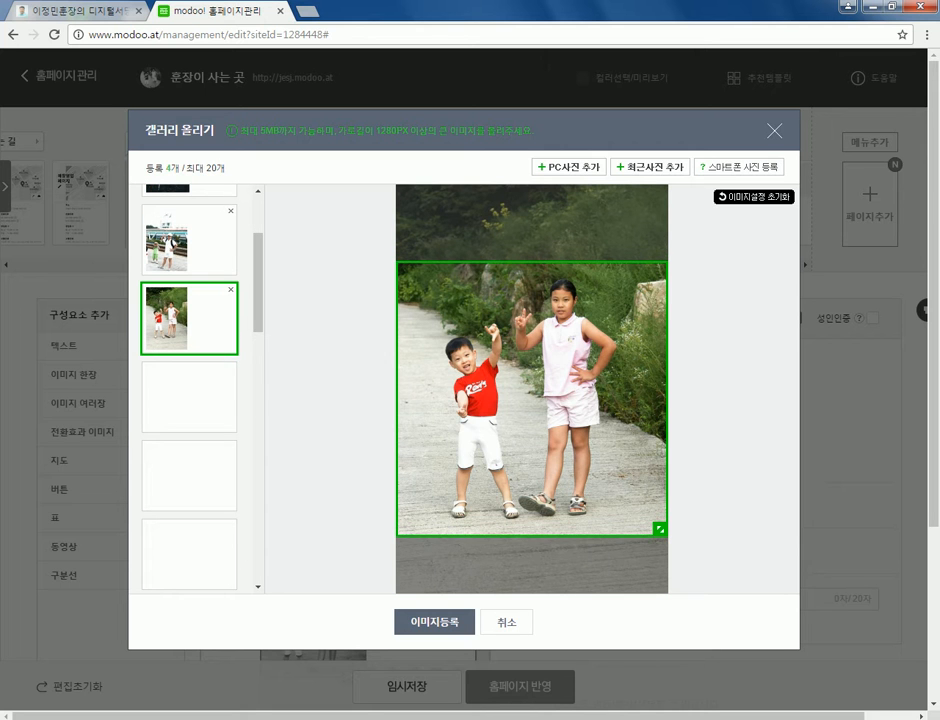
left_click(165, 240)
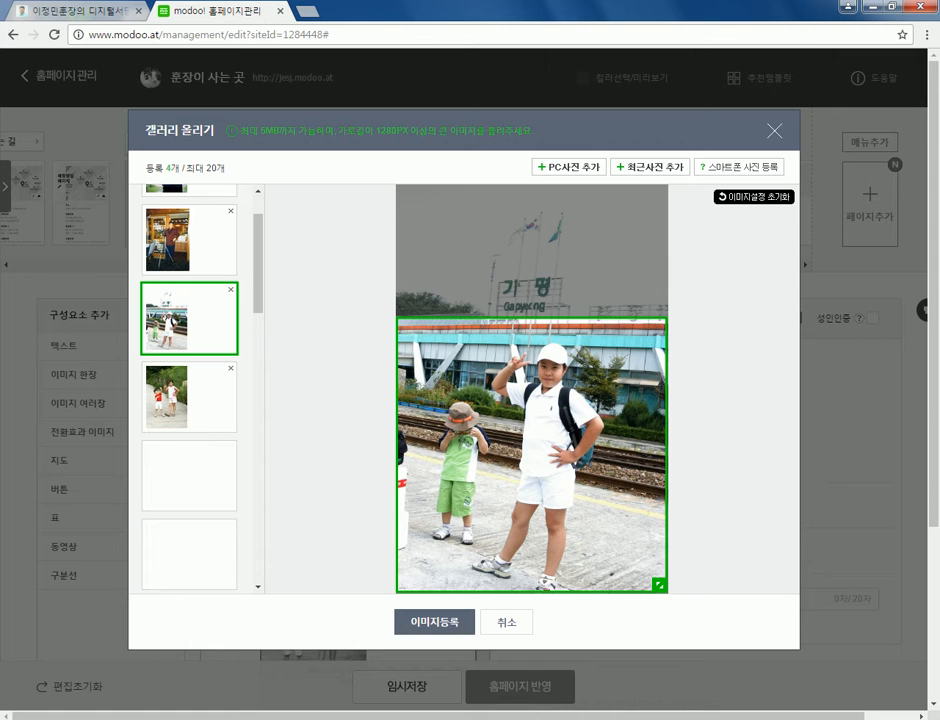
left_click_drag(531, 455, 531, 406)
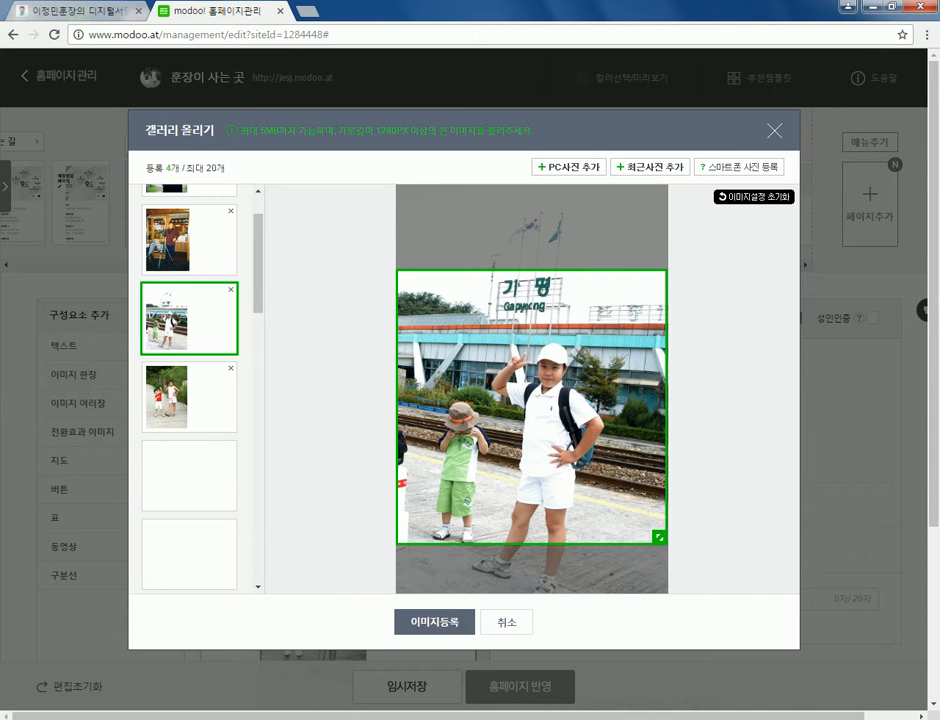
left_click_drag(531, 406, 531, 455)
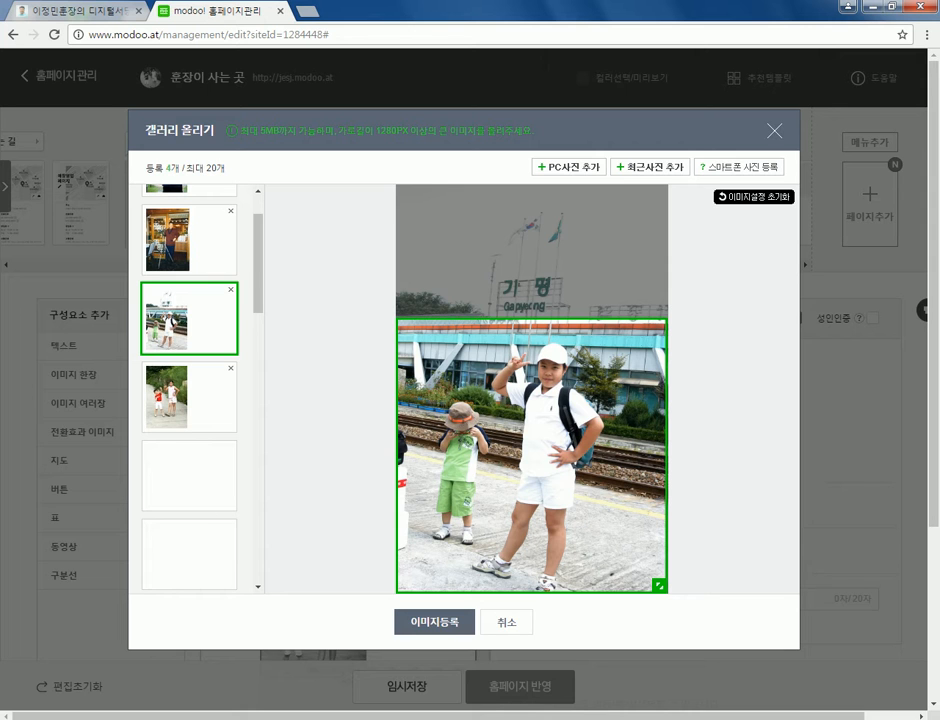
left_click_drag(531, 455, 531, 322)
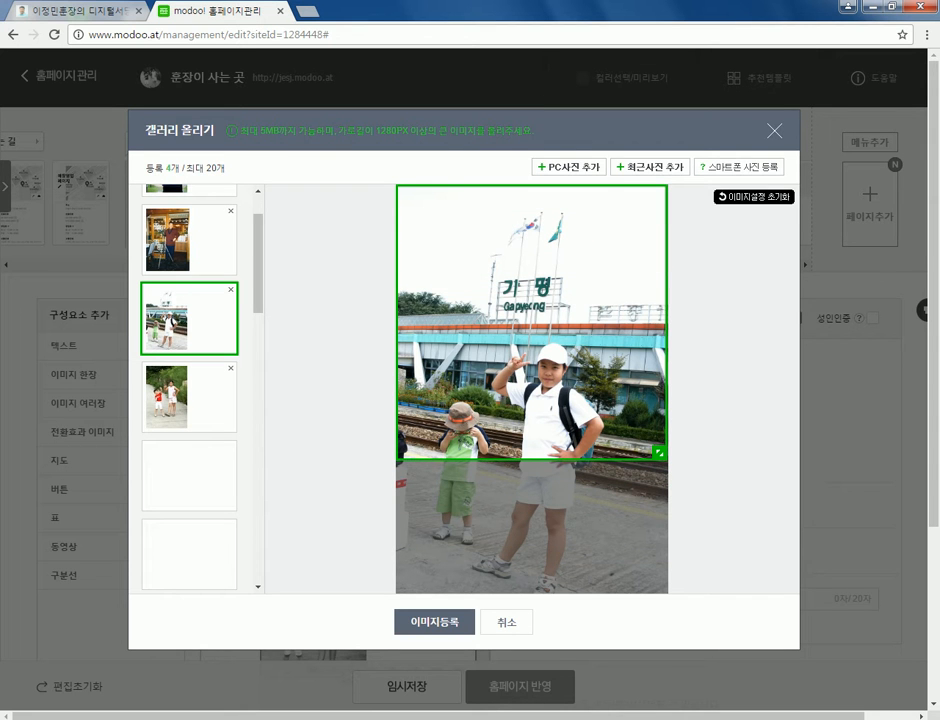
left_click_drag(531, 322, 531, 417)
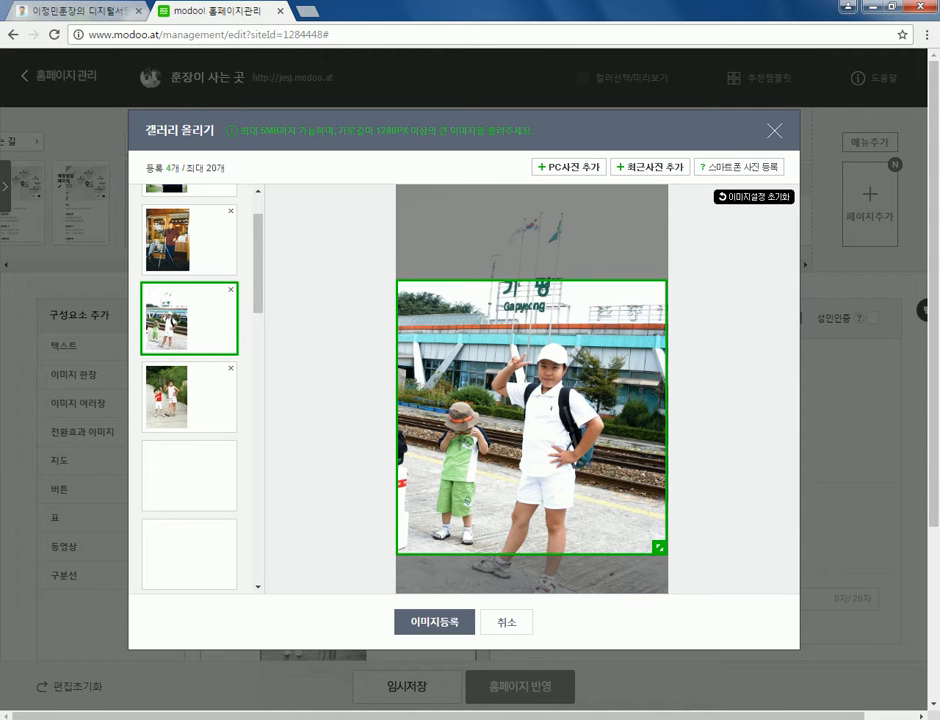
left_click_drag(659, 547, 586, 470)
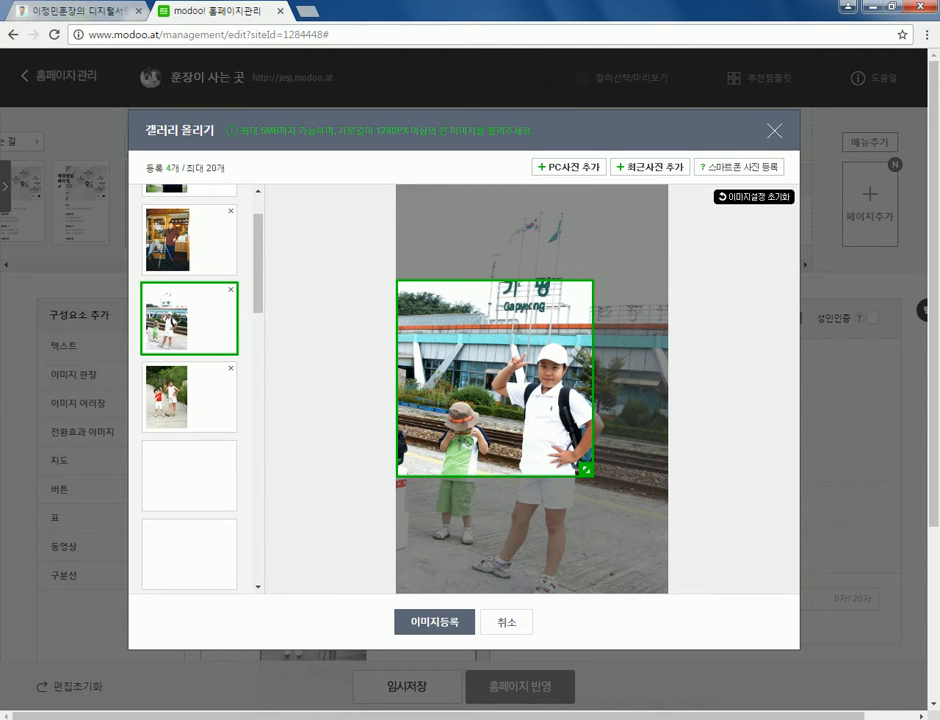
left_click_drag(586, 469, 658, 541)
left_click_drag(531, 414, 531, 458)
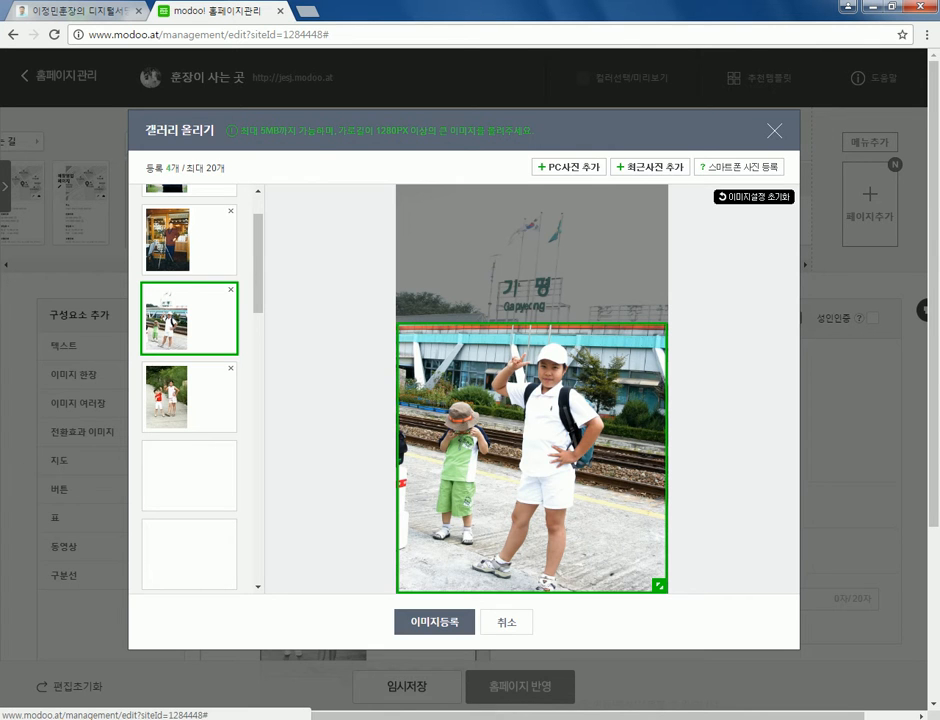
left_click(434, 621)
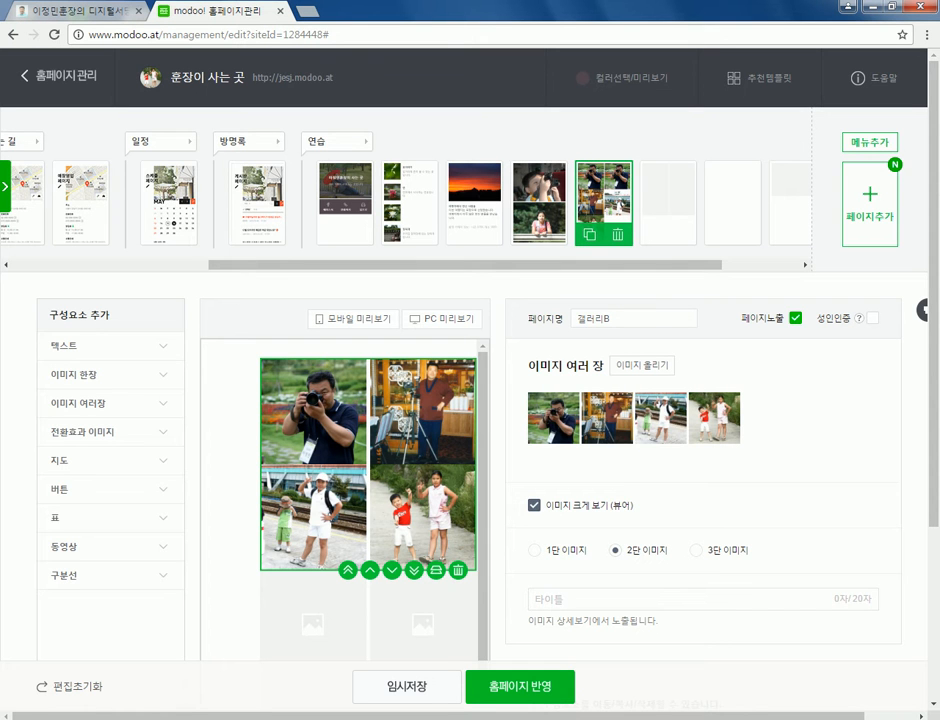
- Try 3단 and 2단 layouts, settle on 1단 single column, and reopen the two-children photo for cropping
mouse_move(714, 418)
left_click(697, 550)
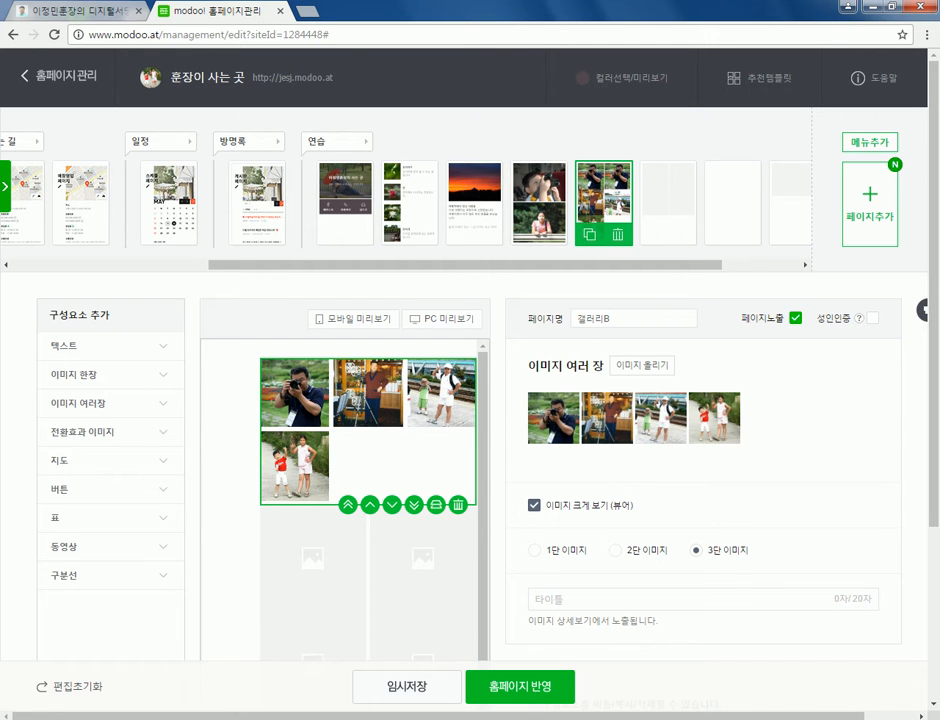
left_click(616, 550)
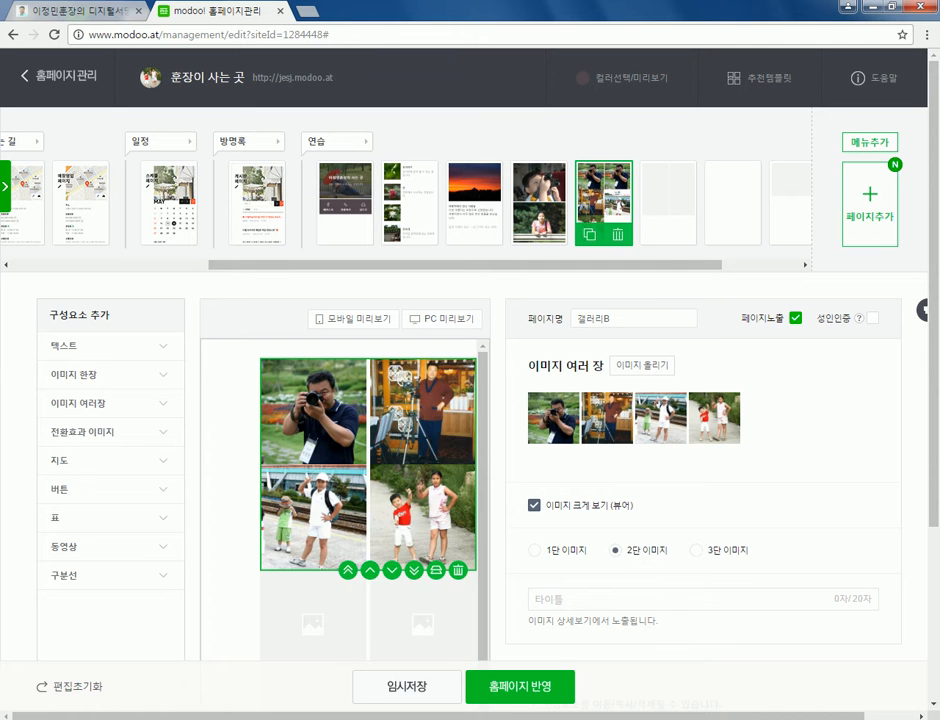
left_click(535, 550)
scroll(368, 500, "down", 3)
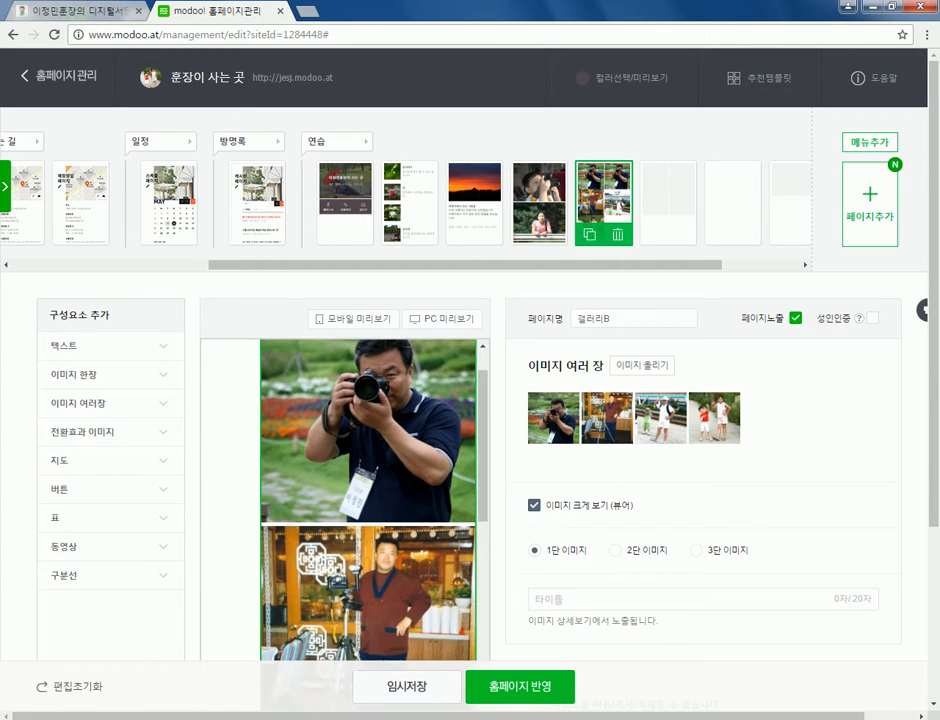
scroll(368, 500, "down", 2)
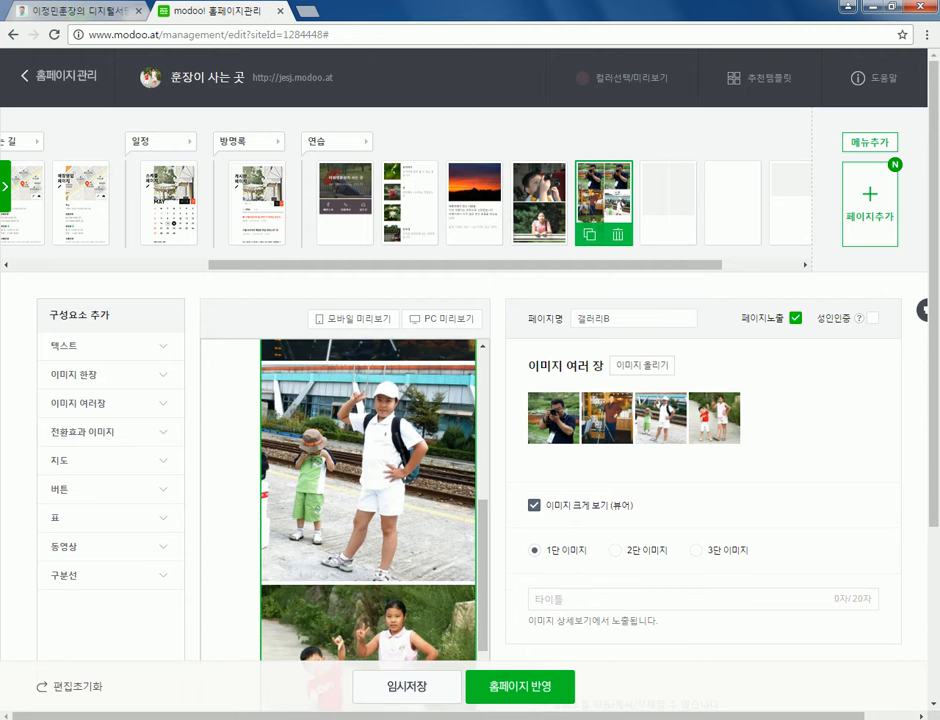
scroll(368, 500, "up", 3)
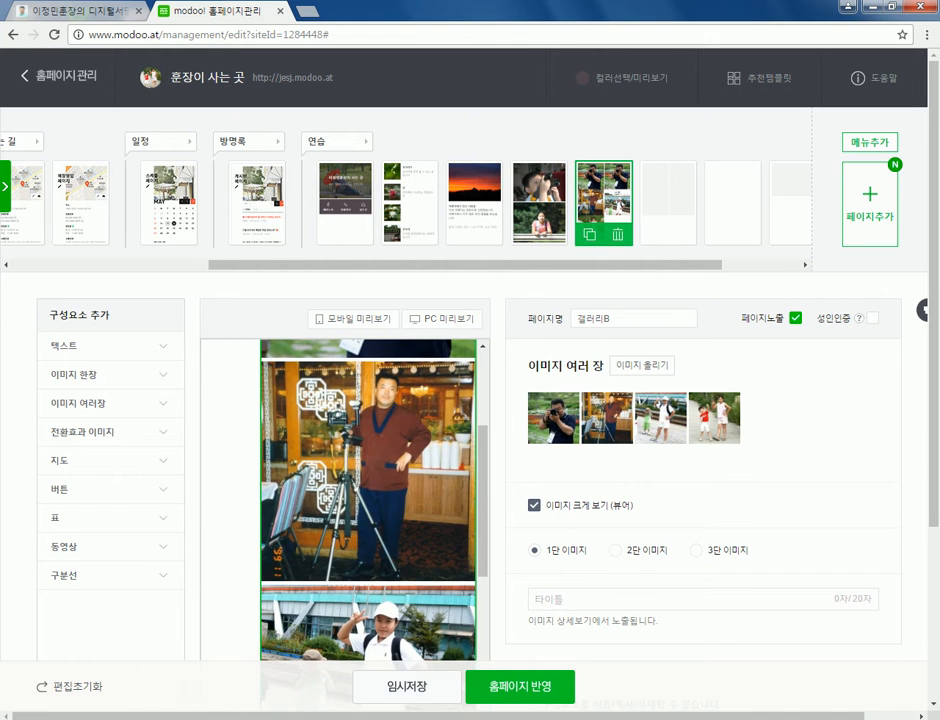
left_click(714, 418)
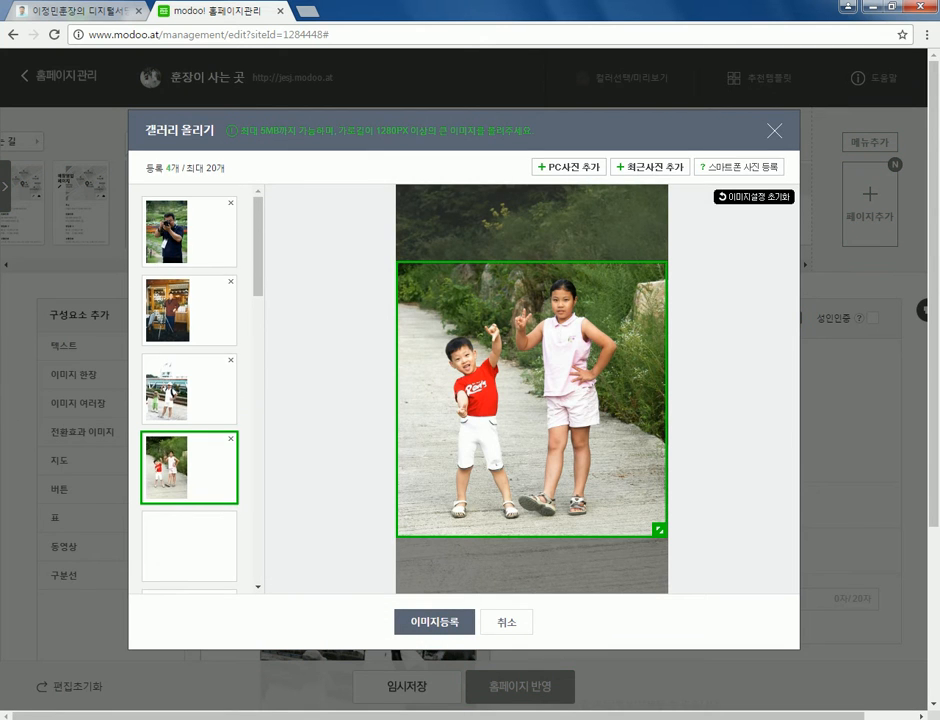
- Re-crop the two-children photo, register Gallery B in two columns, then open Gallery C
mouse_move(659, 529)
left_mouse_down()
mouse_move(575, 580)
mouse_move(660, 581)
mouse_move(659, 518)
mouse_move(659, 532)
left_mouse_up()
left_click(434, 622)
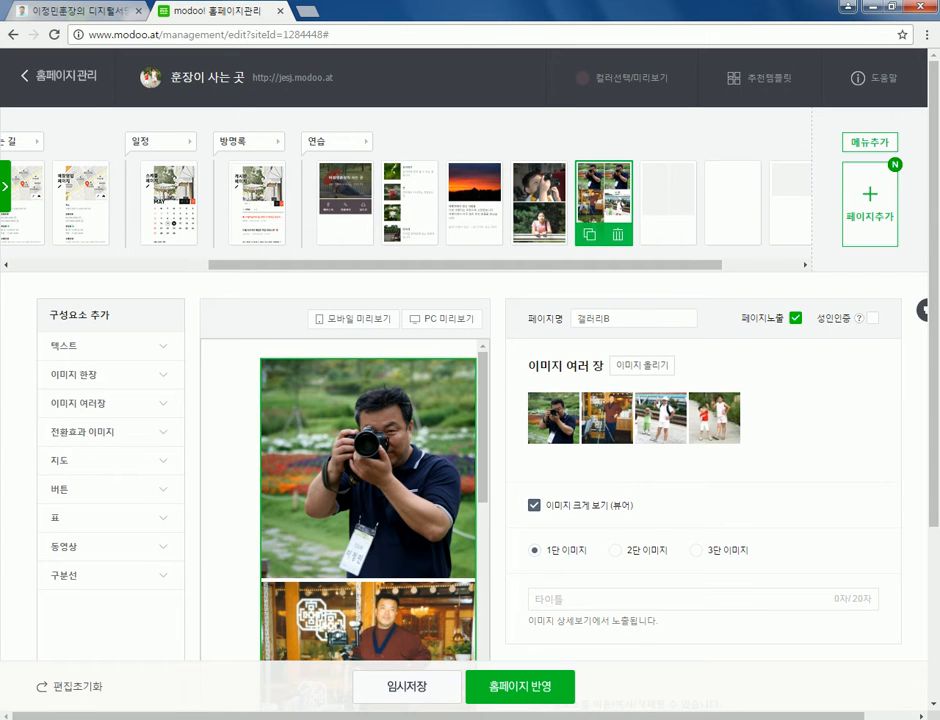
left_click(615, 550)
left_click(642, 365)
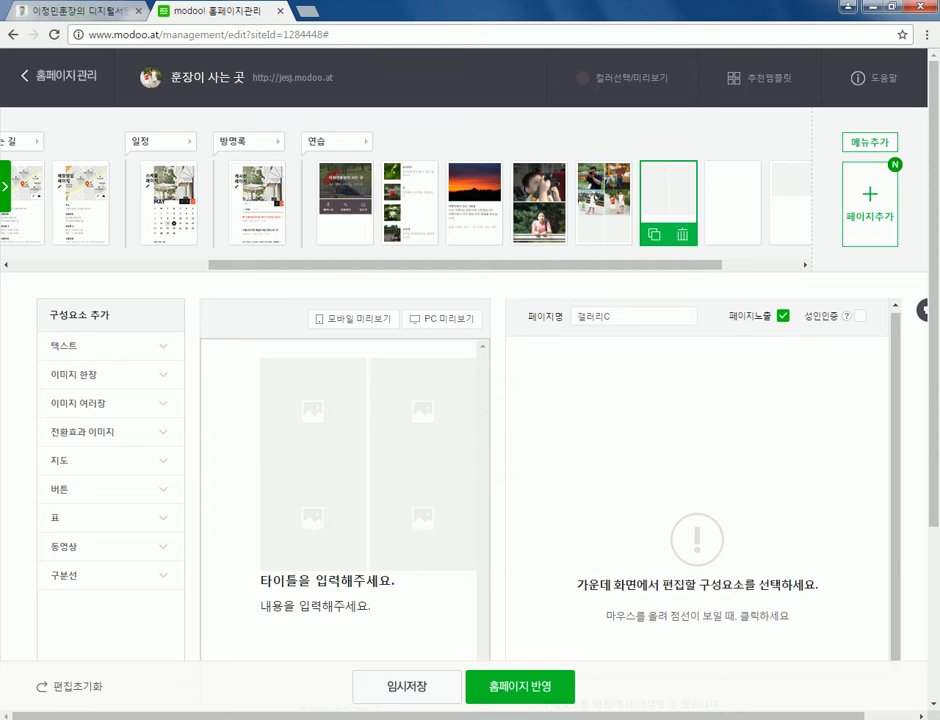
- Set Gallery C's top empty gallery to three columns and check the title and body text blocks
left_click(368, 410)
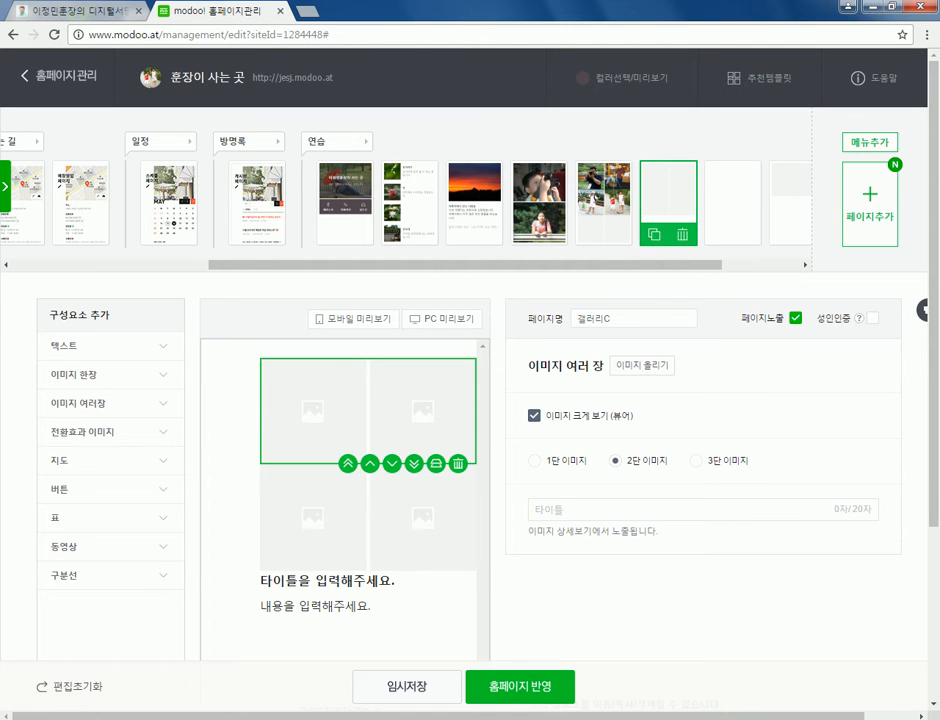
left_click(696, 461)
left_click(327, 548)
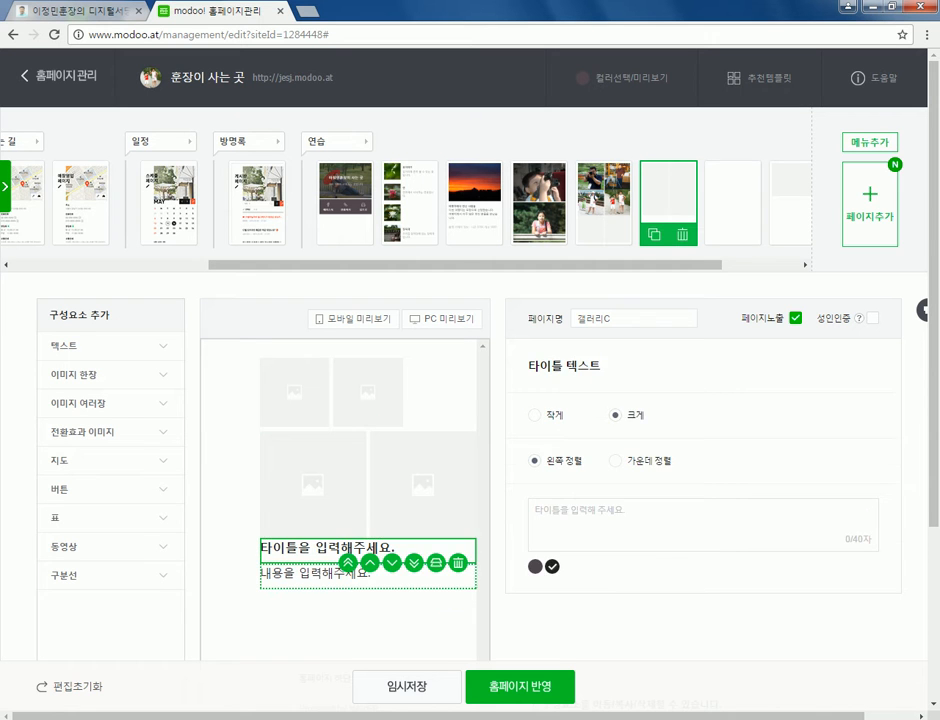
left_click(315, 573)
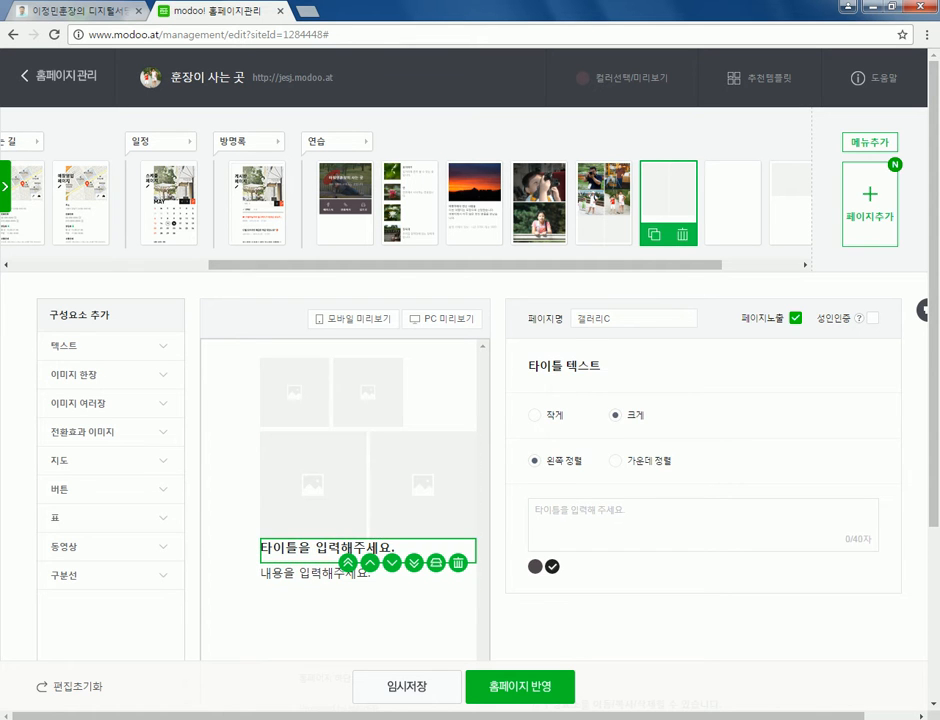
left_click(367, 393)
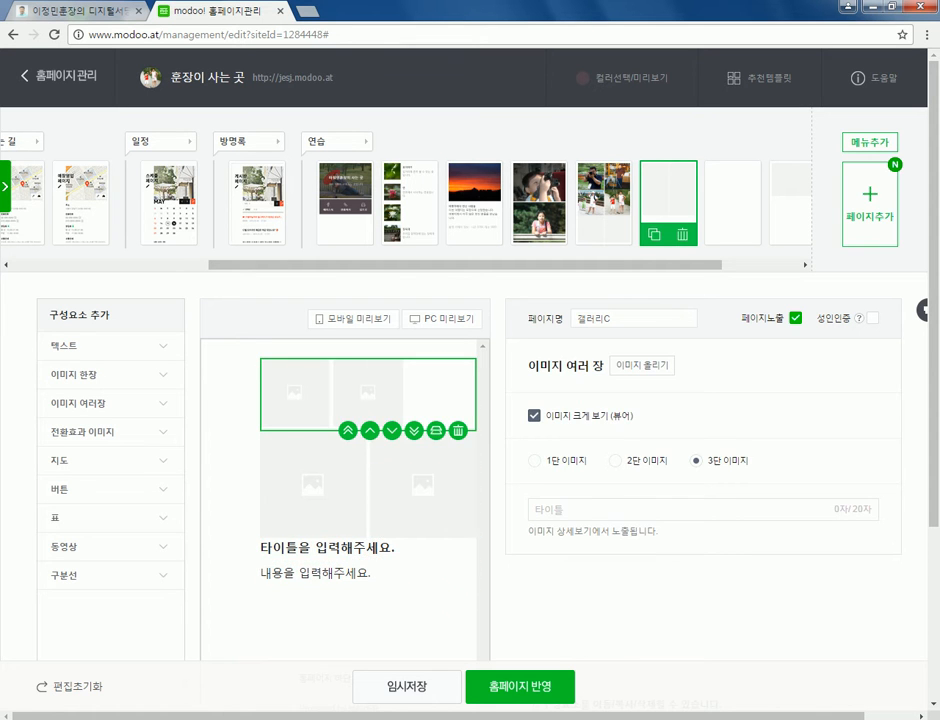
left_click(330, 580)
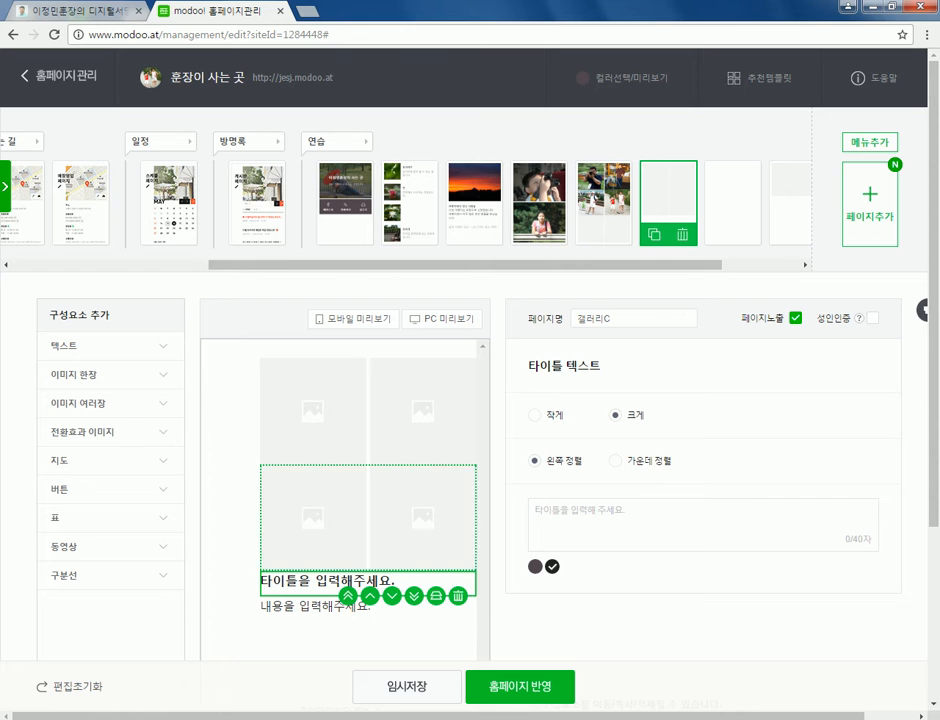
- Try one, two and three columns on the lower gallery, leave it at two, and expand 이미지 여러장
left_click(367, 510)
left_click(696, 461)
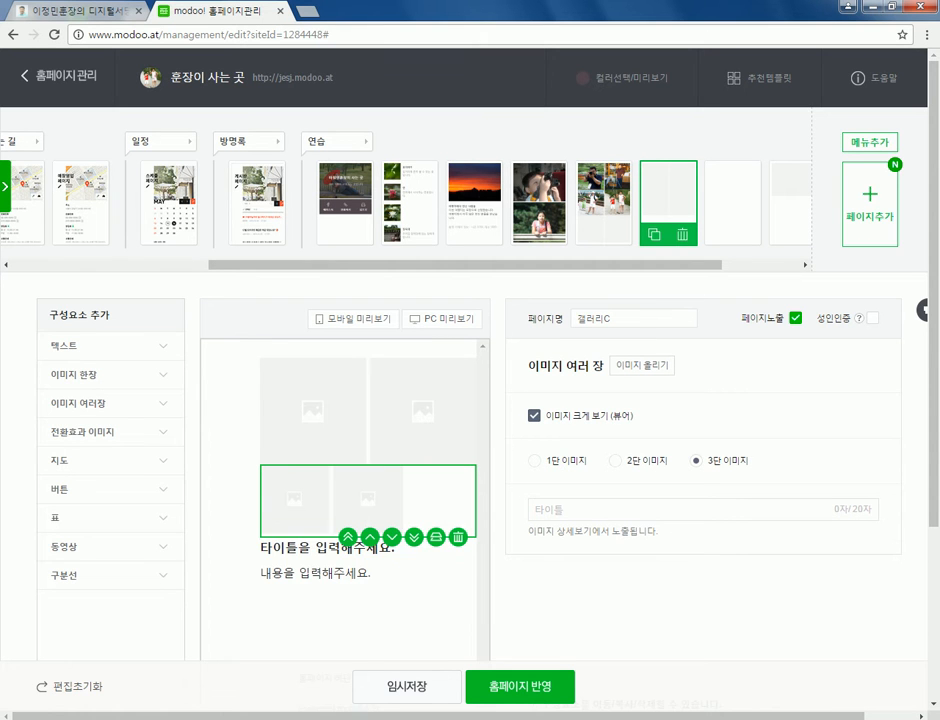
left_click(615, 461)
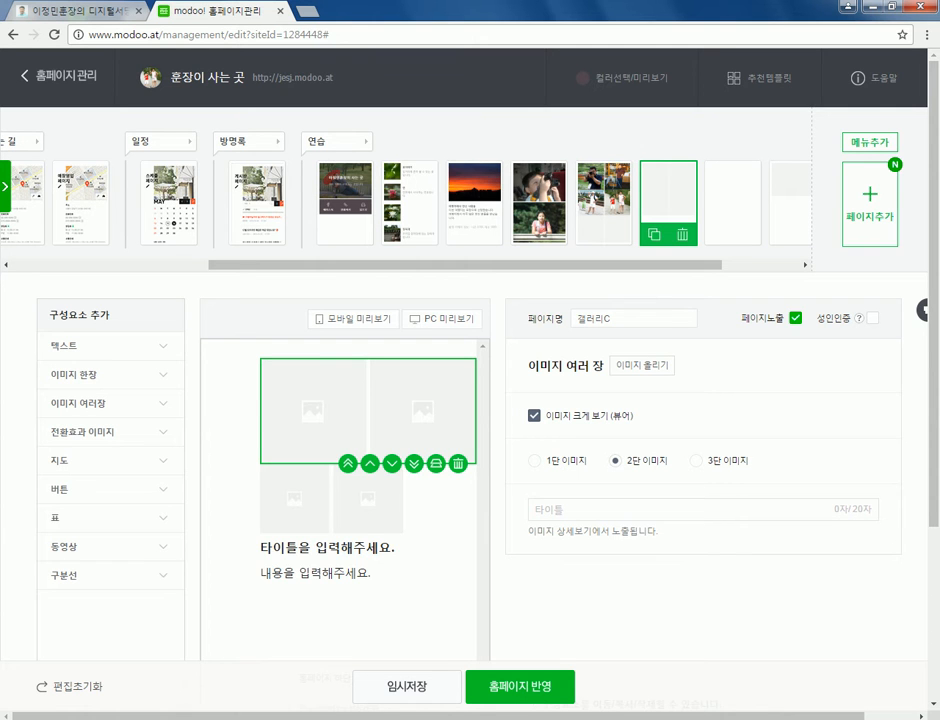
left_click(696, 461)
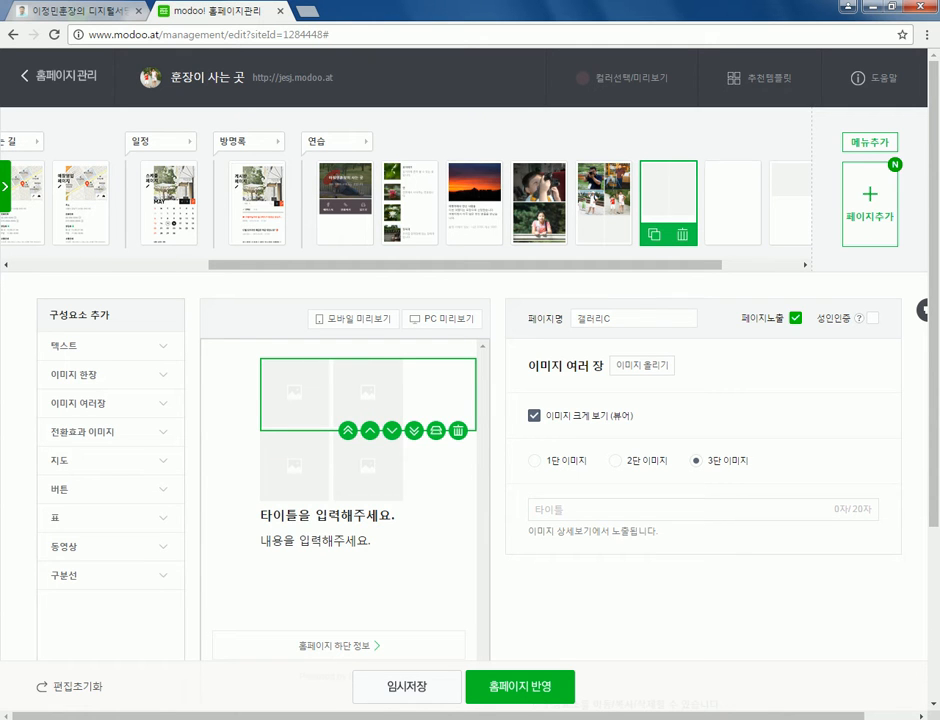
left_click(535, 461)
left_click(696, 461)
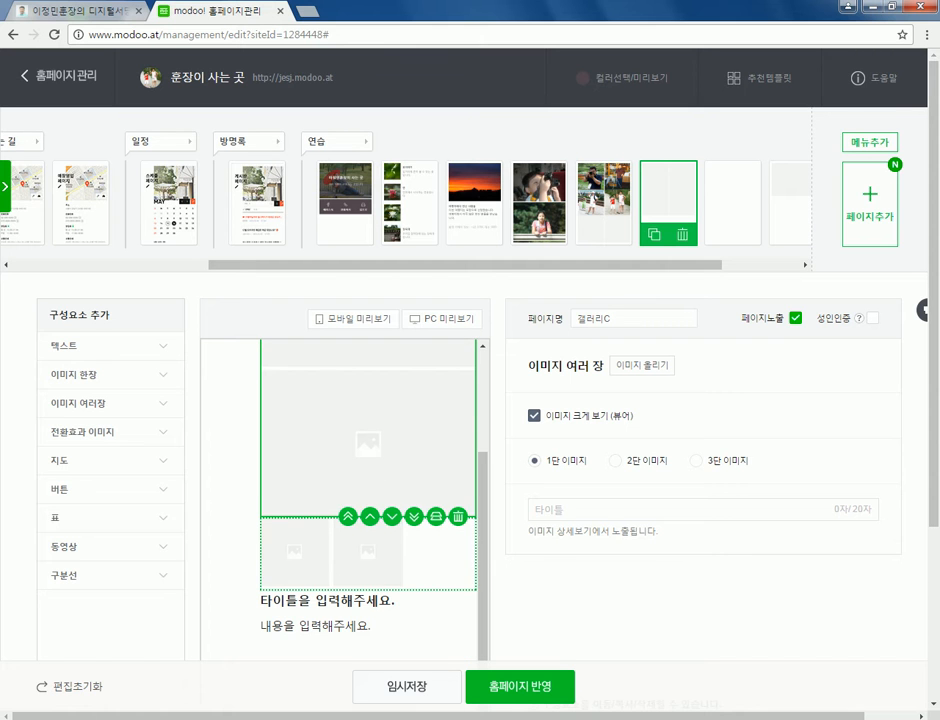
left_click(615, 461)
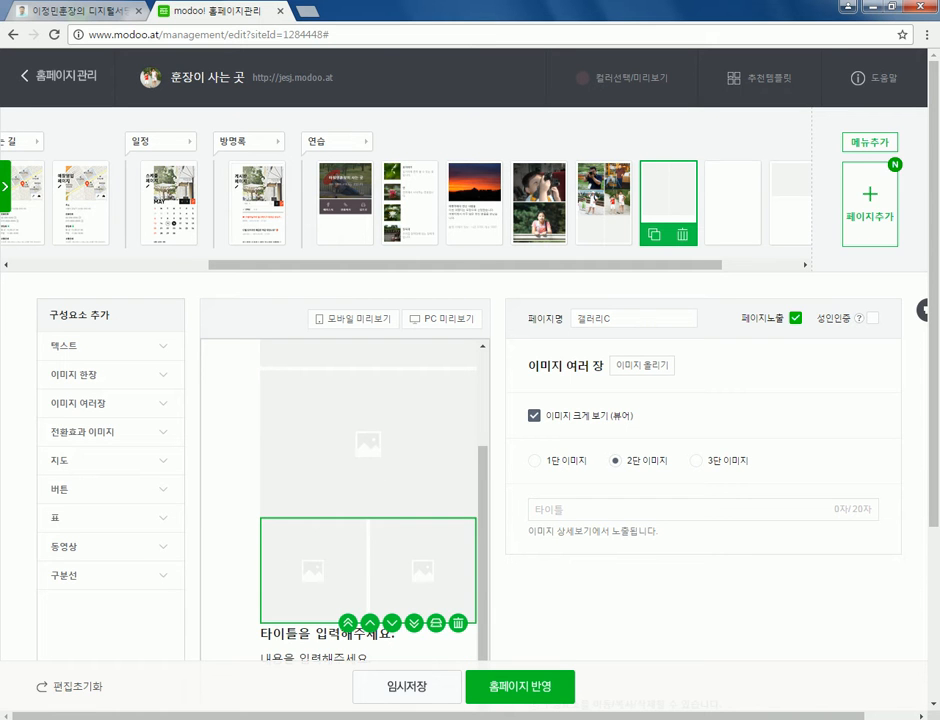
scroll(470, 400, "down", 3)
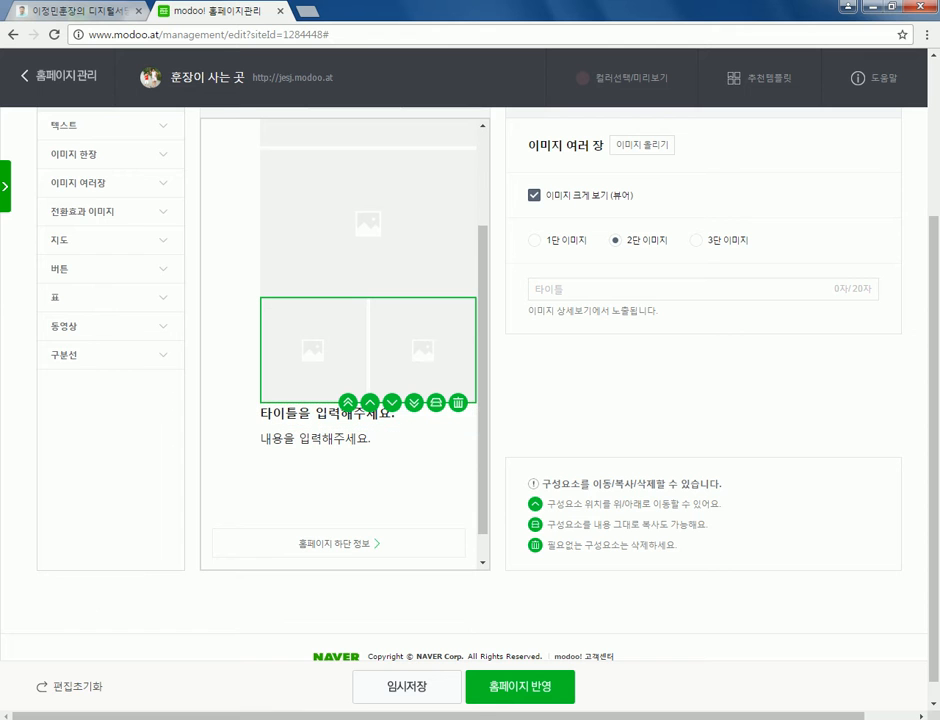
left_click(78, 182)
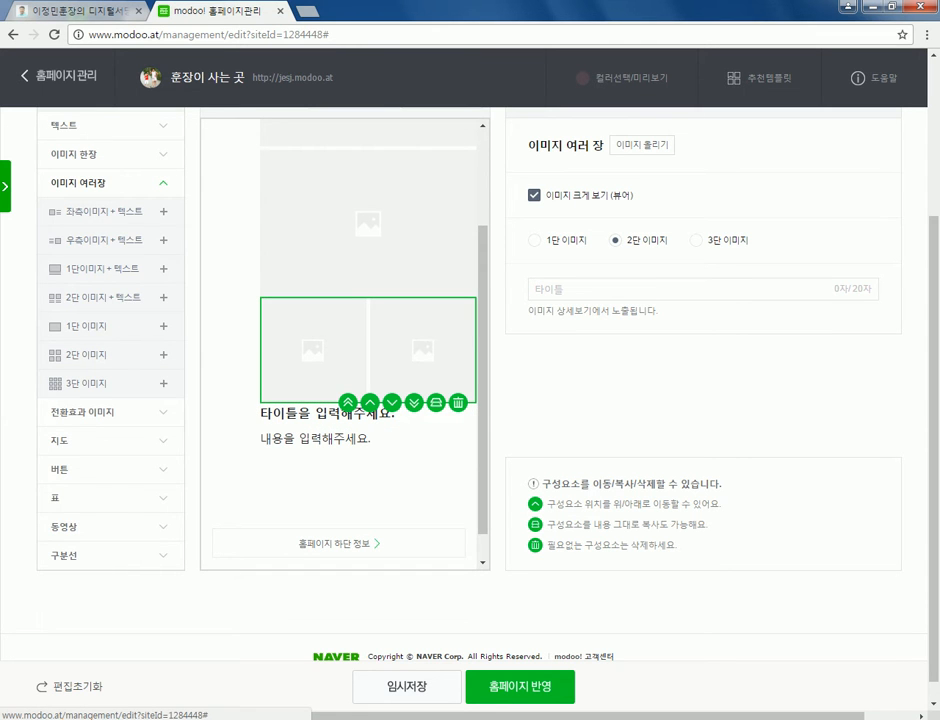
- Add a 3단 이미지 block, try two and three columns on it, then delete it
left_click(163, 383)
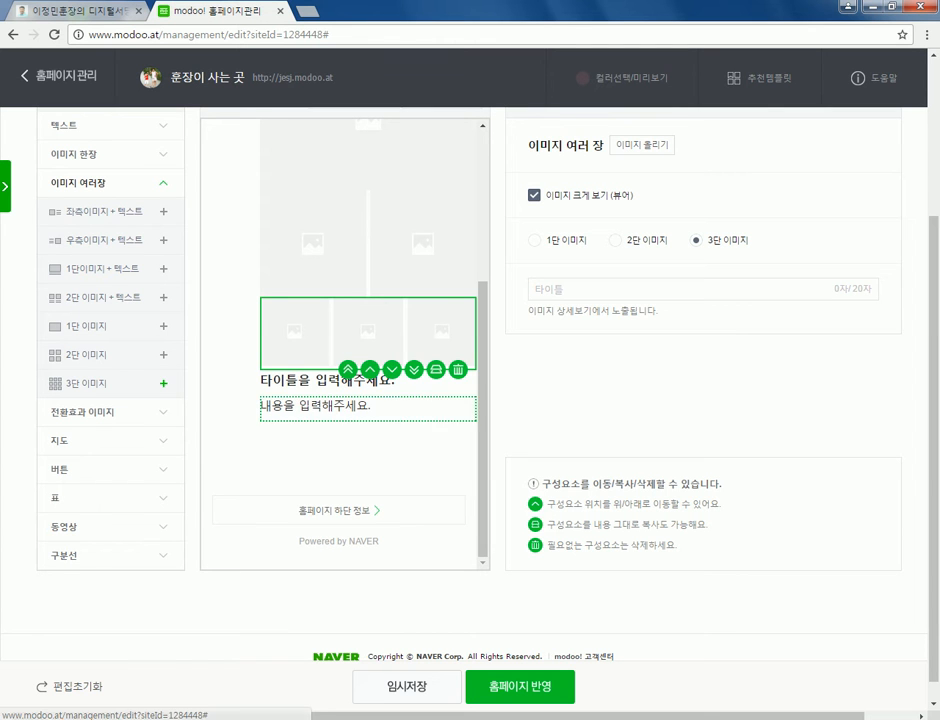
left_click(368, 157)
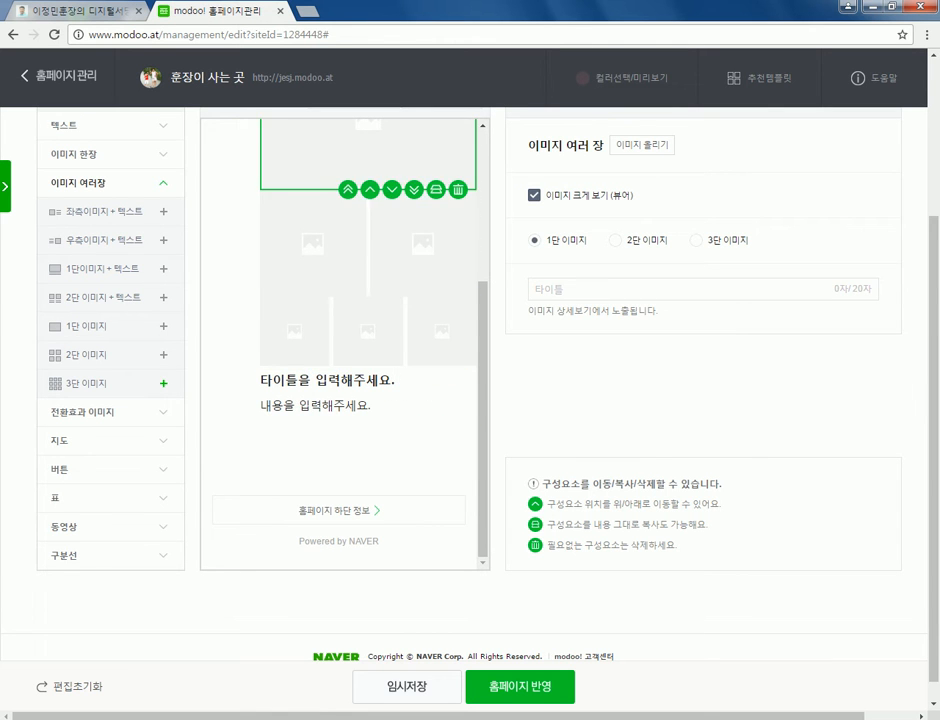
left_click(368, 243)
left_click(368, 332)
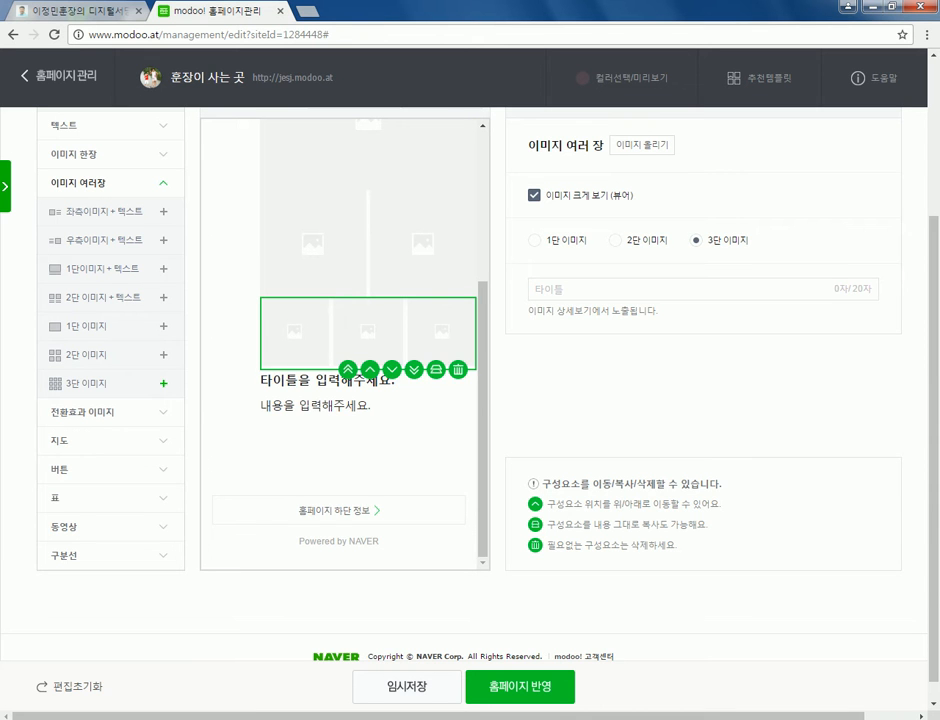
left_click(615, 240)
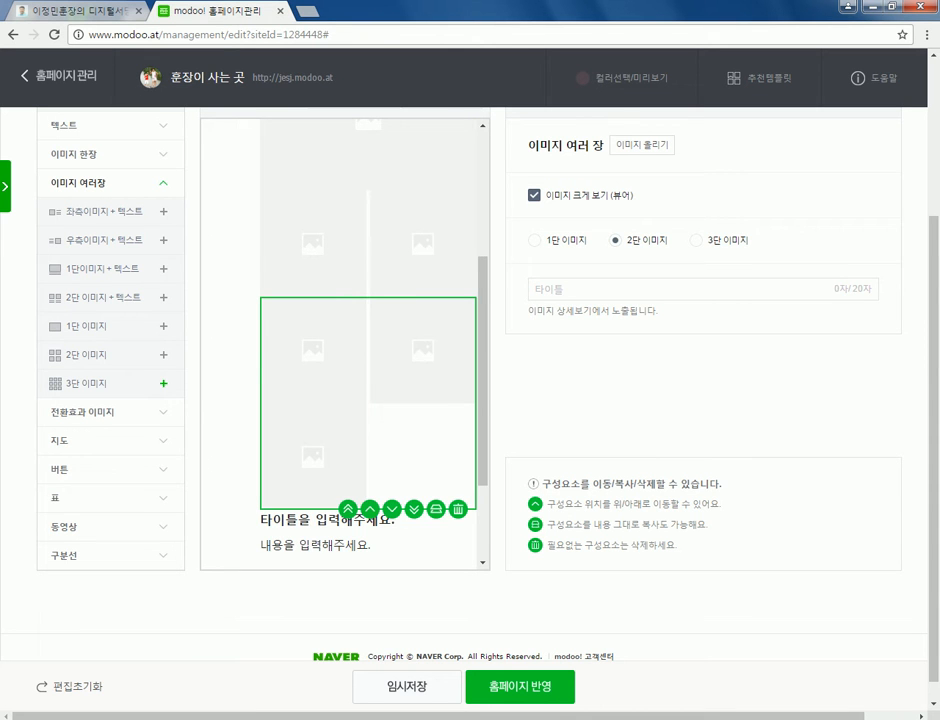
left_click(696, 240)
scroll(78, 329, "up", 2)
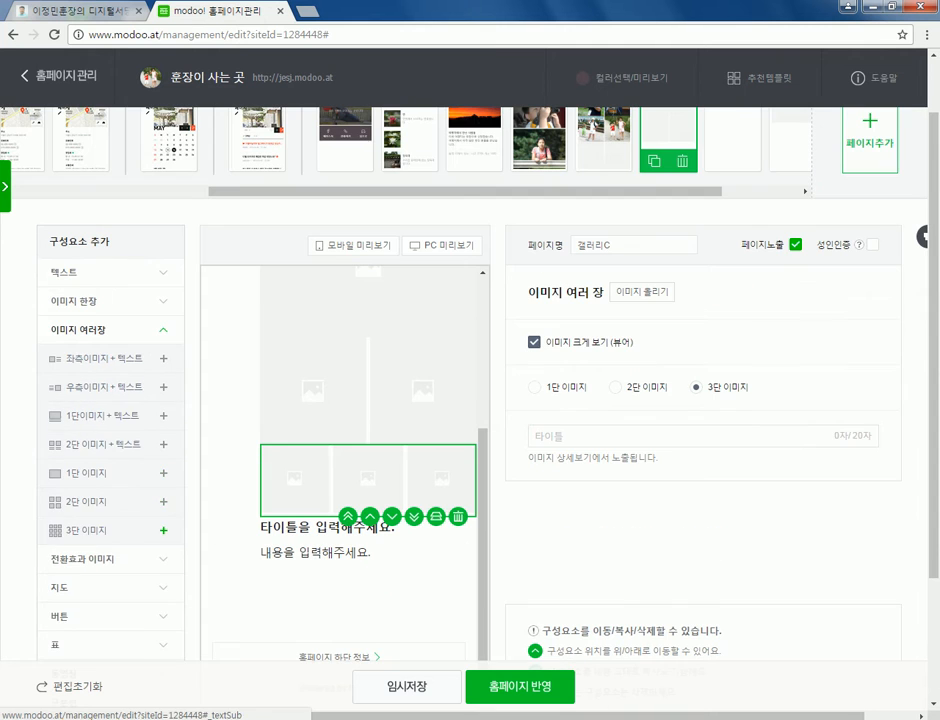
left_click(78, 329)
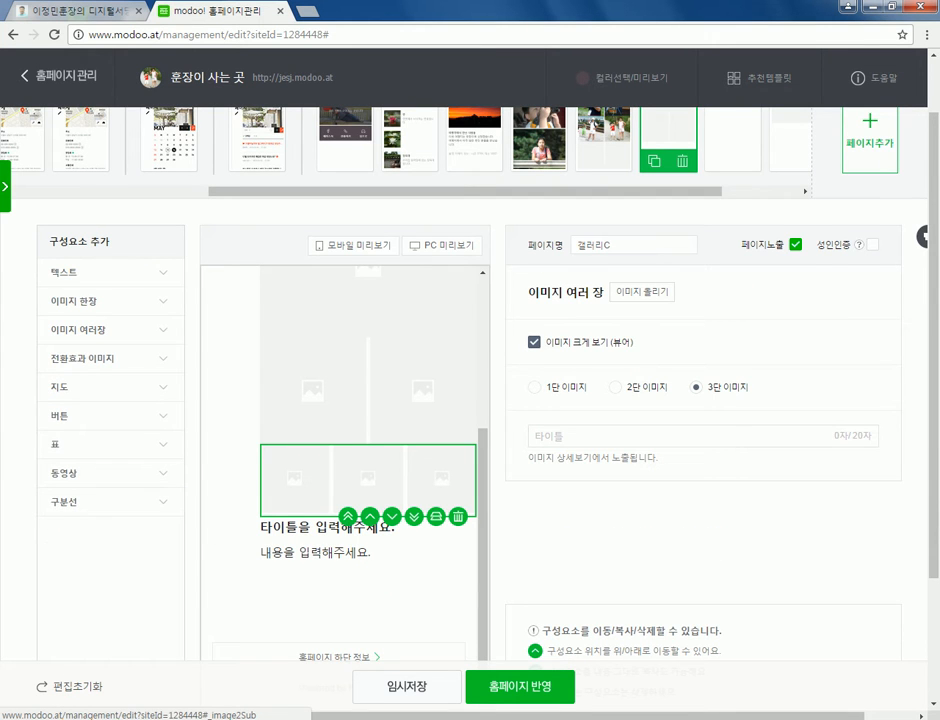
left_click(78, 329)
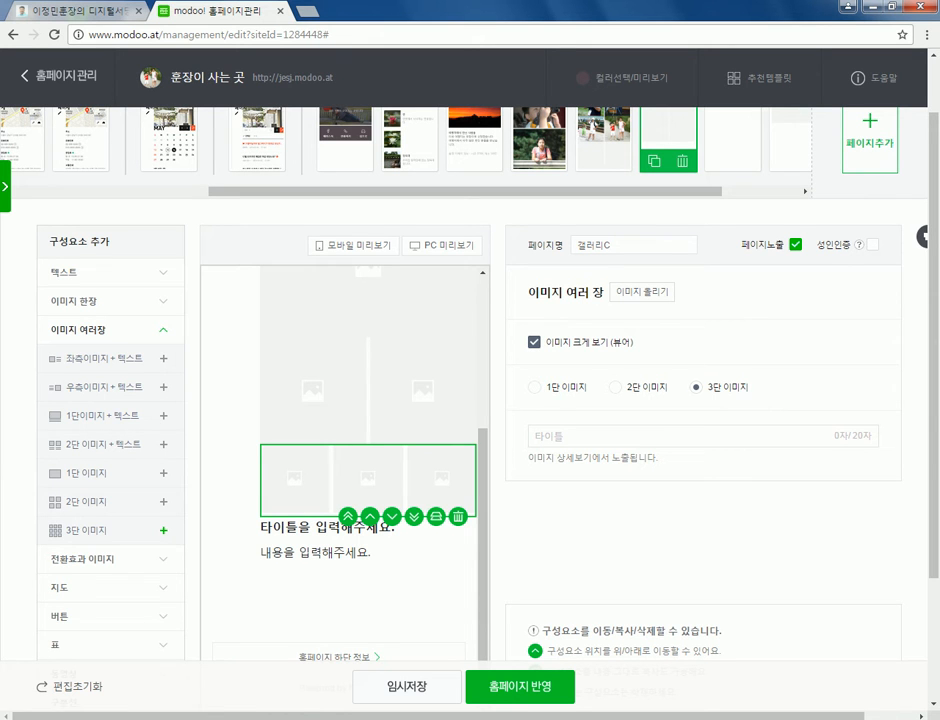
left_click(458, 516)
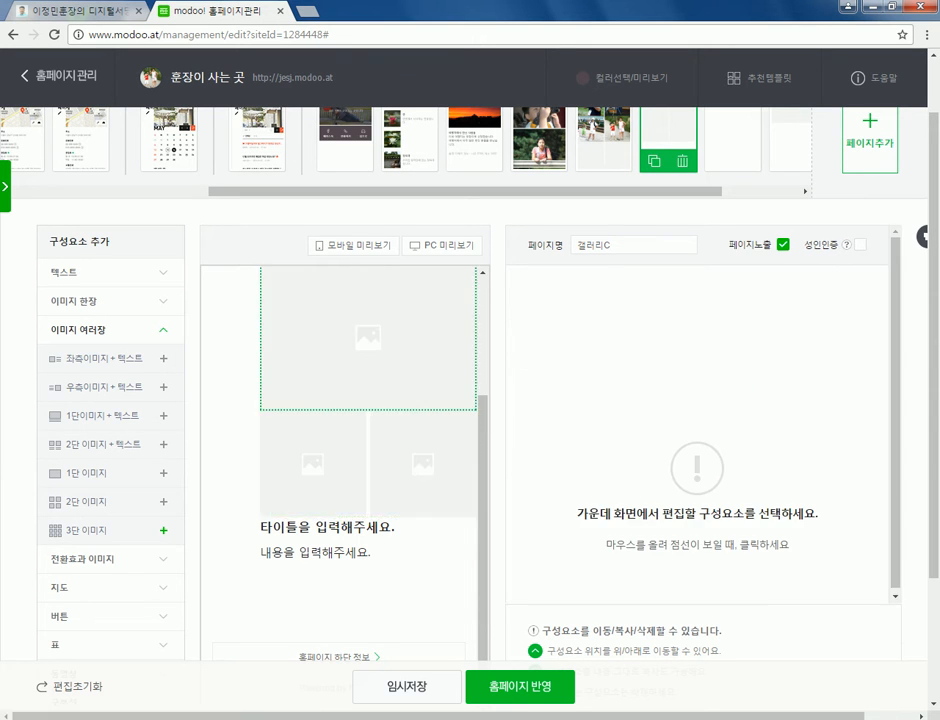
- Cycle the two-column image block through column options, ending at a single column (1단)
left_click(368, 463)
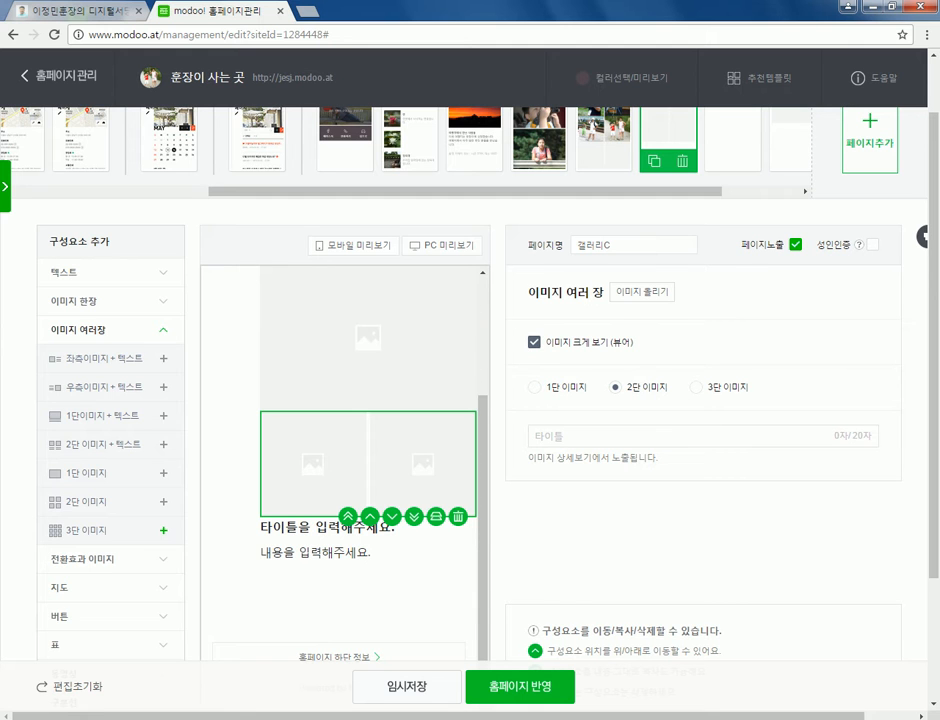
left_click(696, 387)
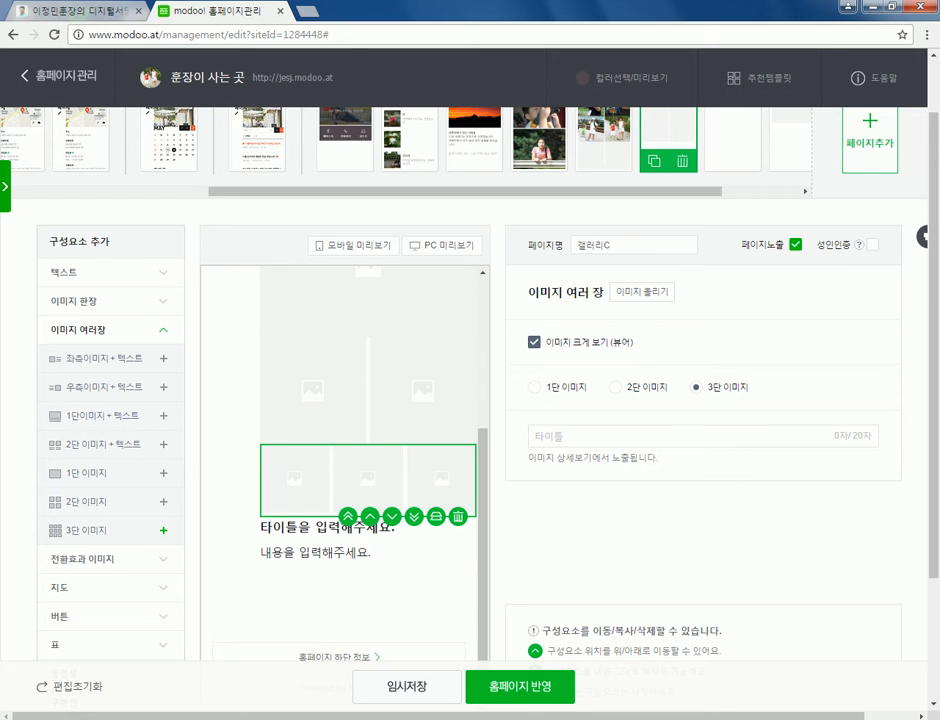
scroll(368, 420, "up", 2)
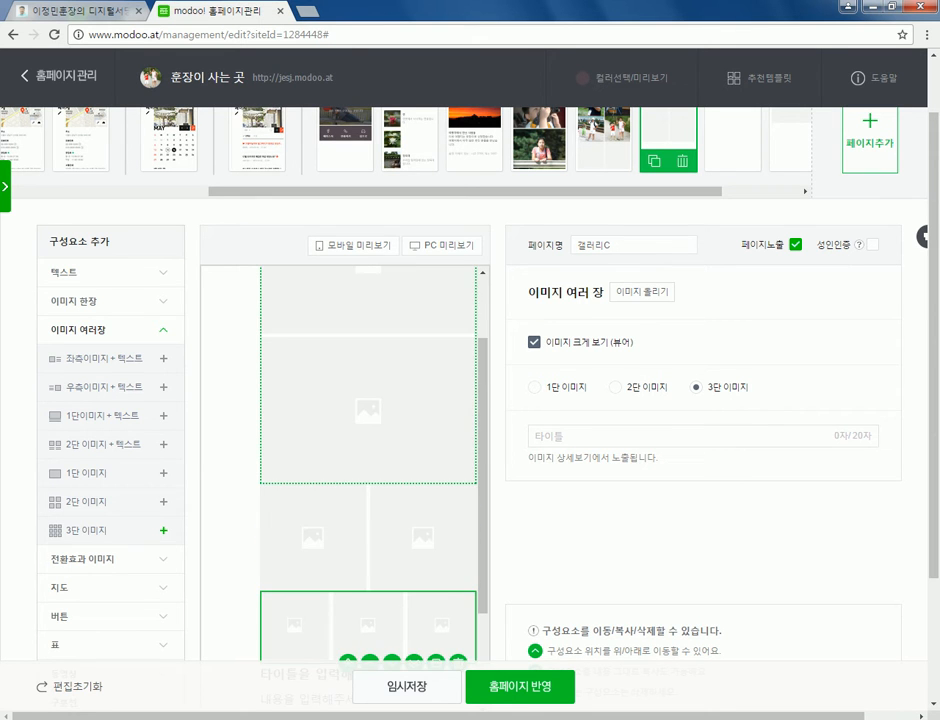
left_click(535, 387)
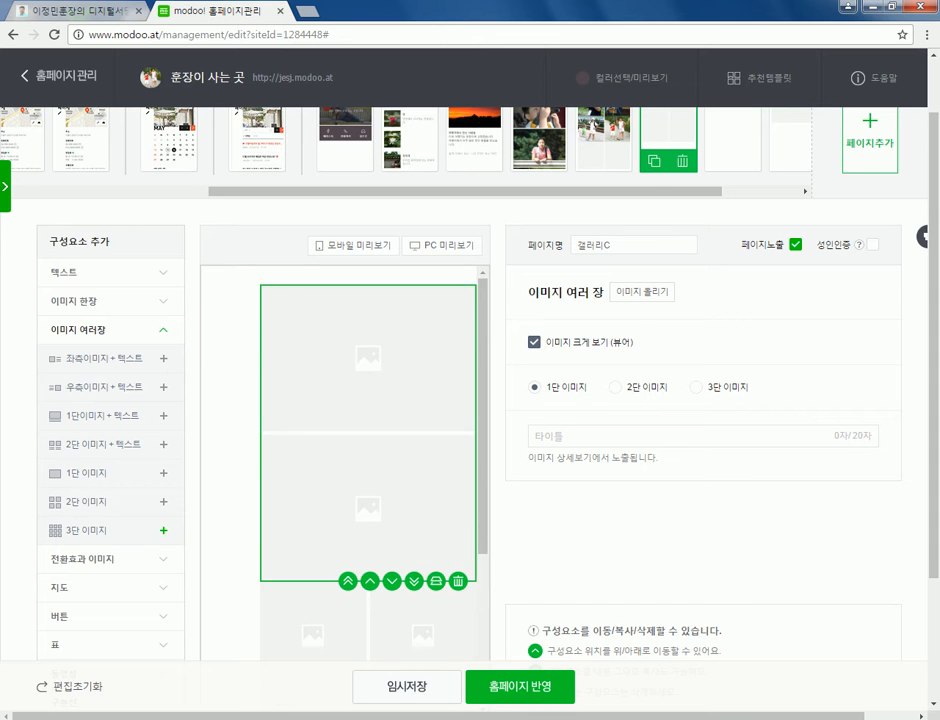
left_click(615, 387)
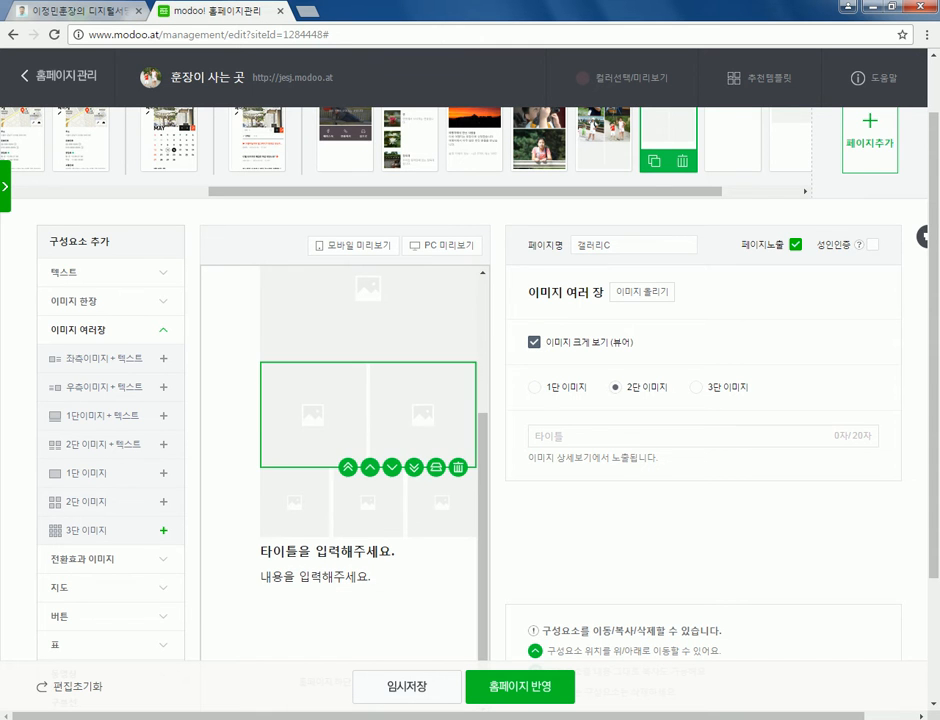
left_click(696, 387)
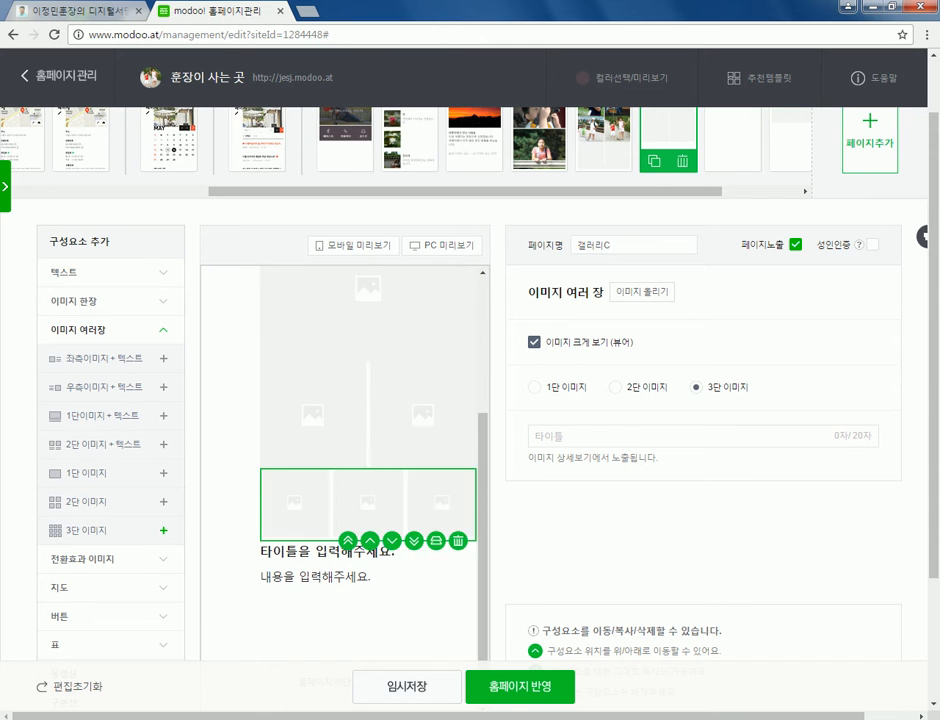
left_click(535, 387)
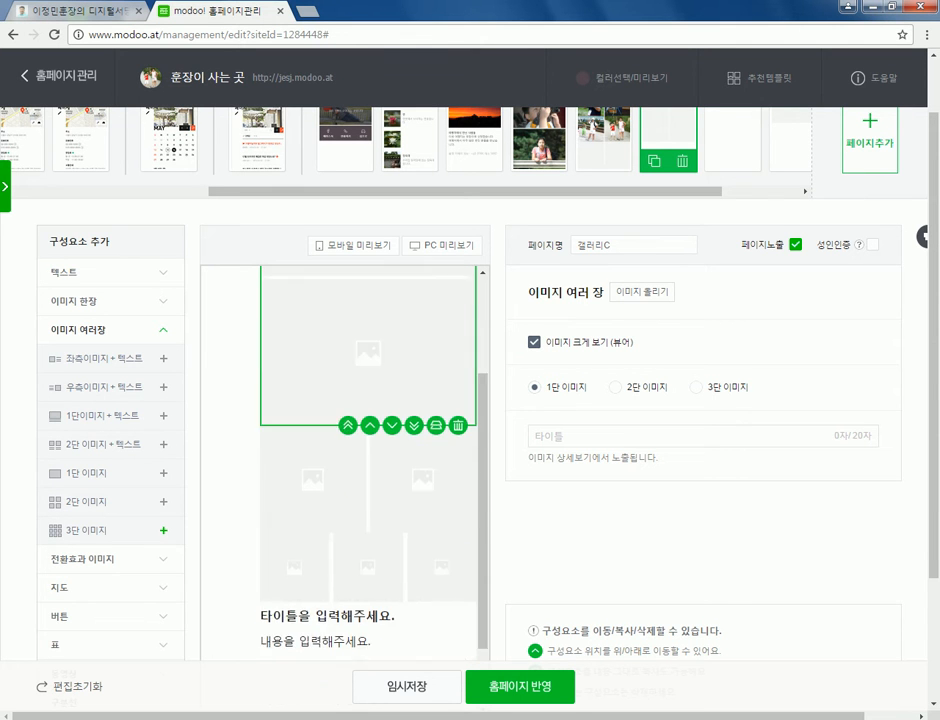
- Bring up the 갤러리 올리기 upload window for the single-column block
scroll(470, 400, "down", 2)
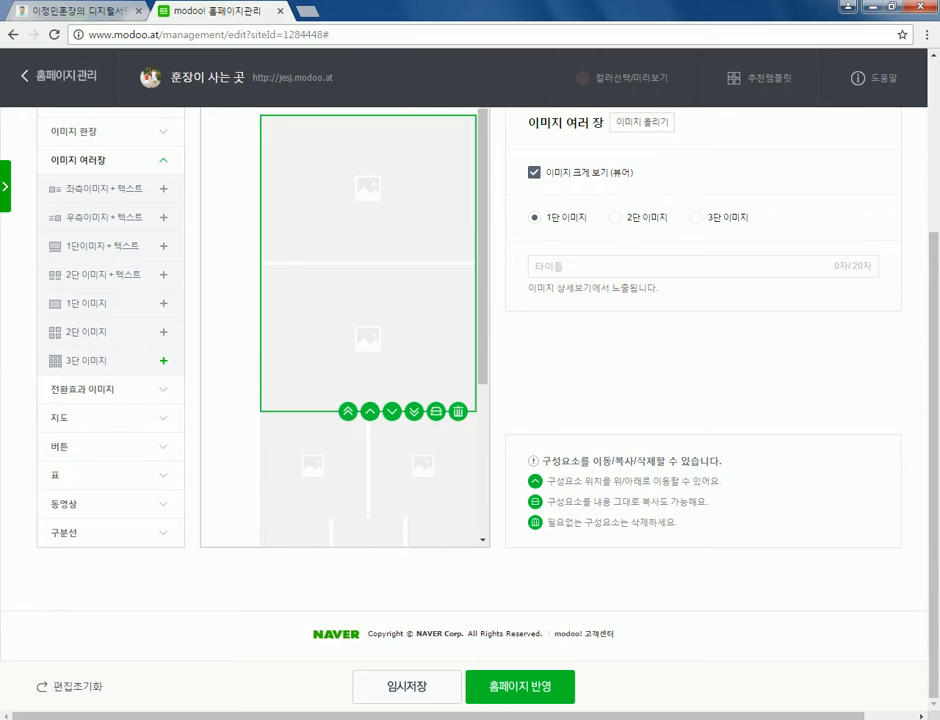
scroll(470, 400, "up", 3)
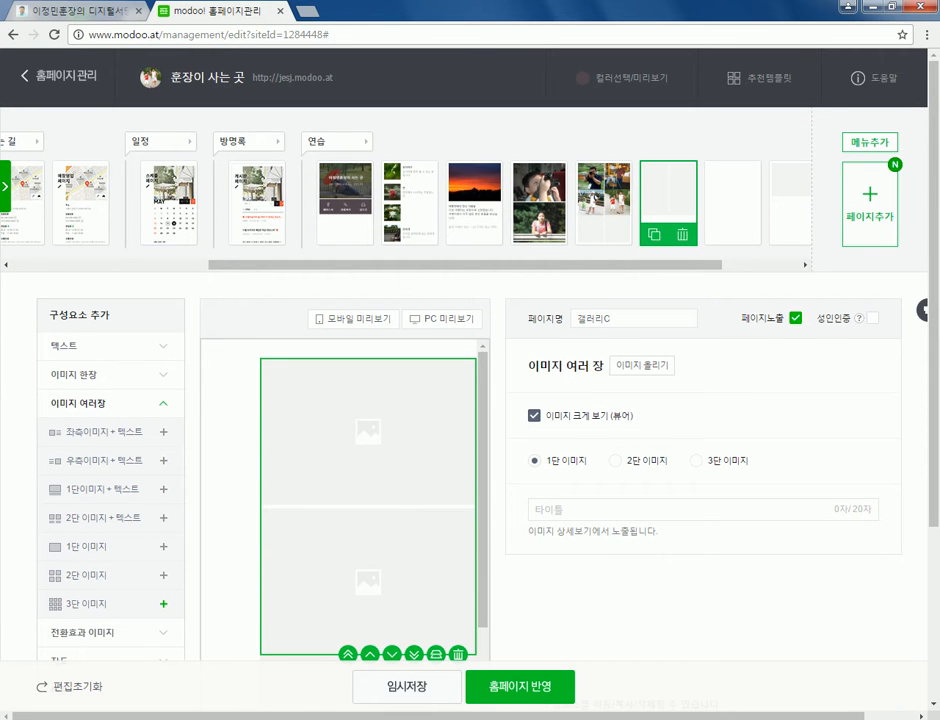
scroll(400, 200, "right", 3)
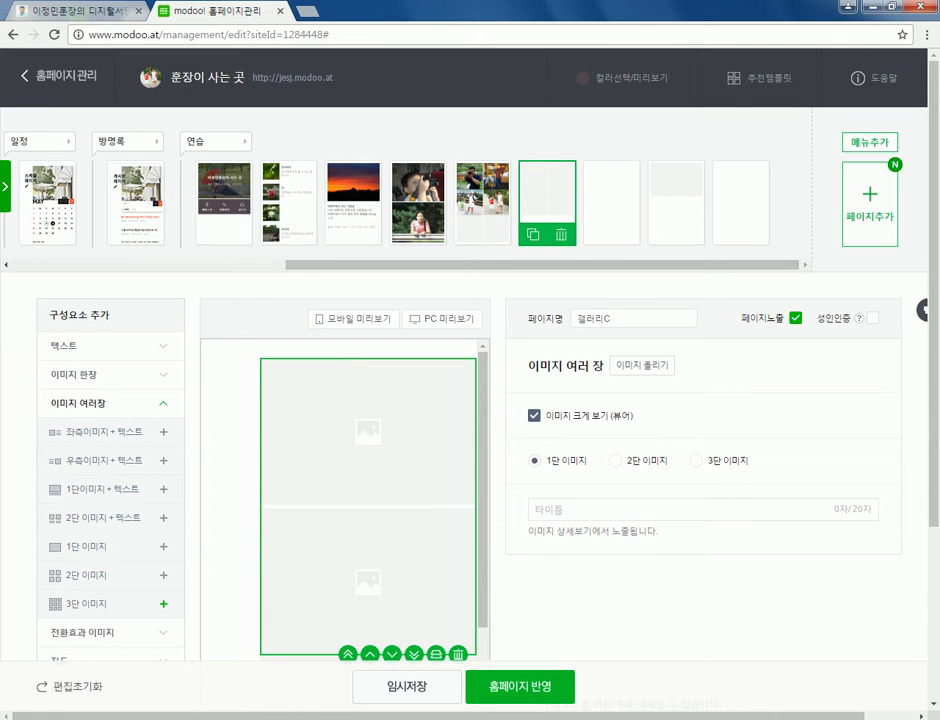
left_click(642, 365)
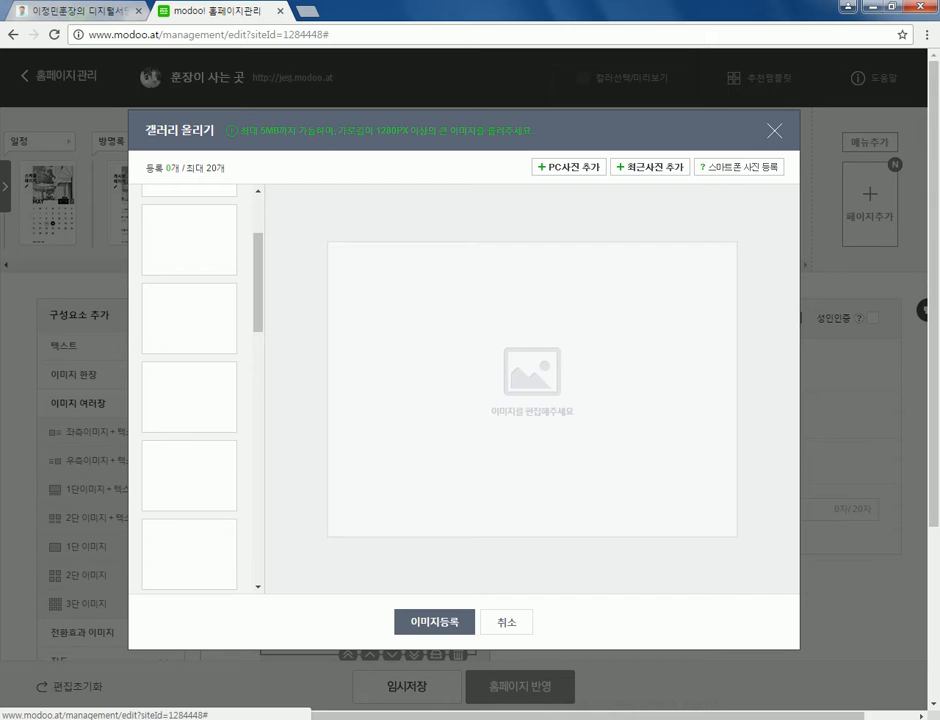
- From recent photos, add the man-with-camera, girl-at-railing and two-children photos and review their crops
left_click(650, 167)
left_click(570, 168)
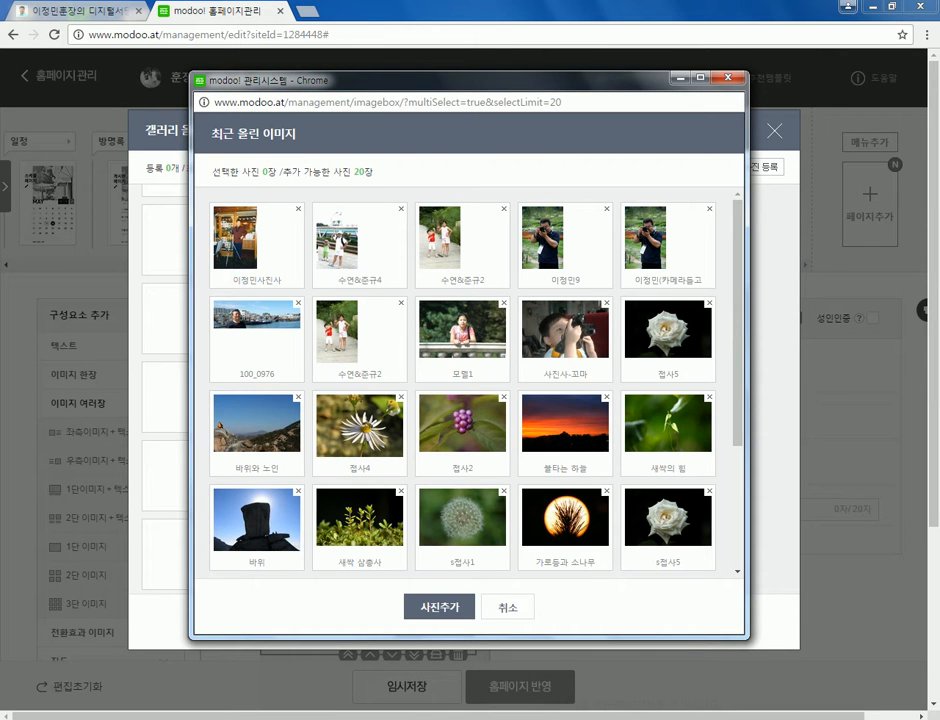
left_click(565, 240)
left_click(667, 240)
left_click(667, 240)
left_click(462, 330)
left_click(359, 330)
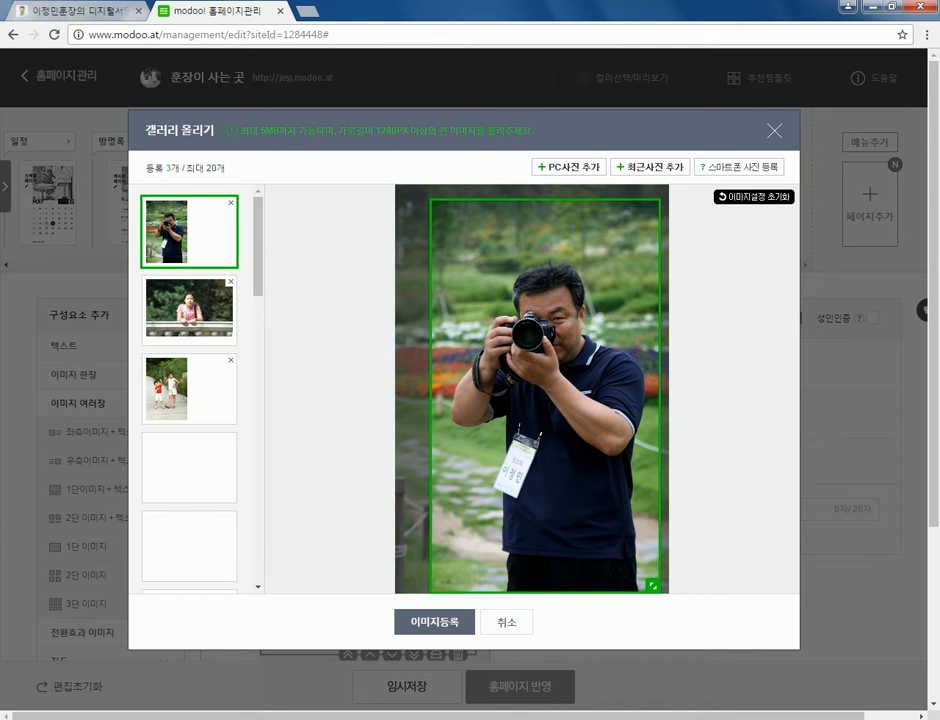
left_click(189, 310)
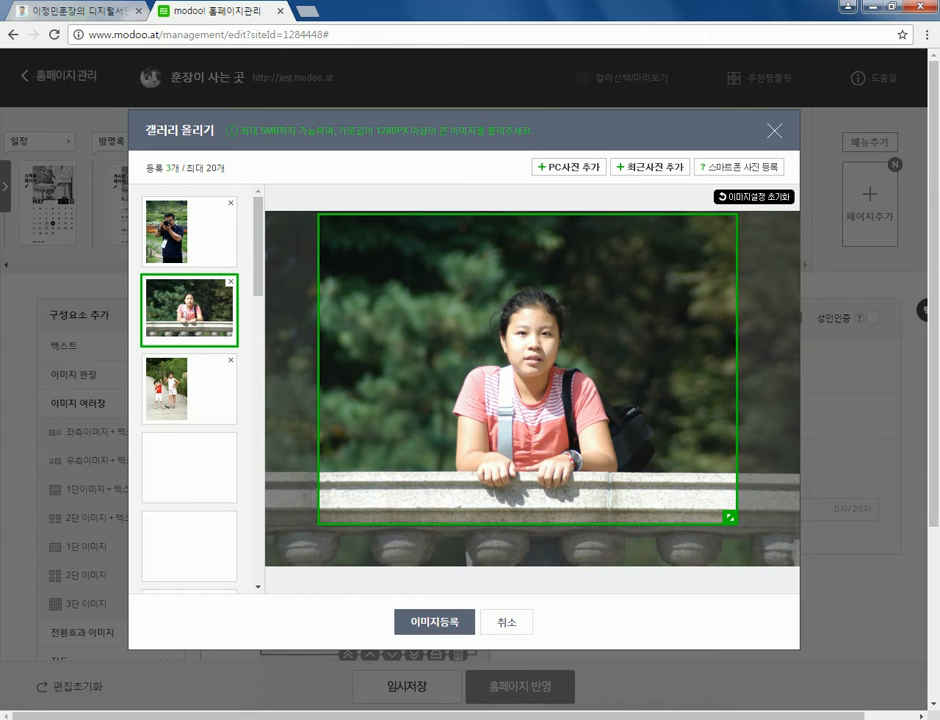
left_click(189, 388)
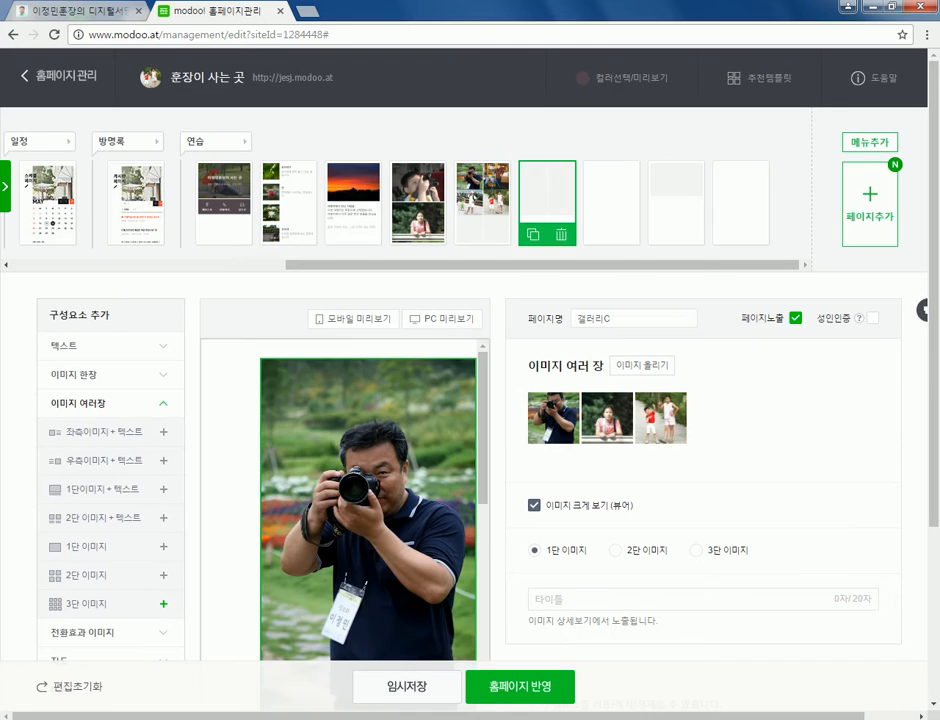
scroll(368, 500, "down", 6)
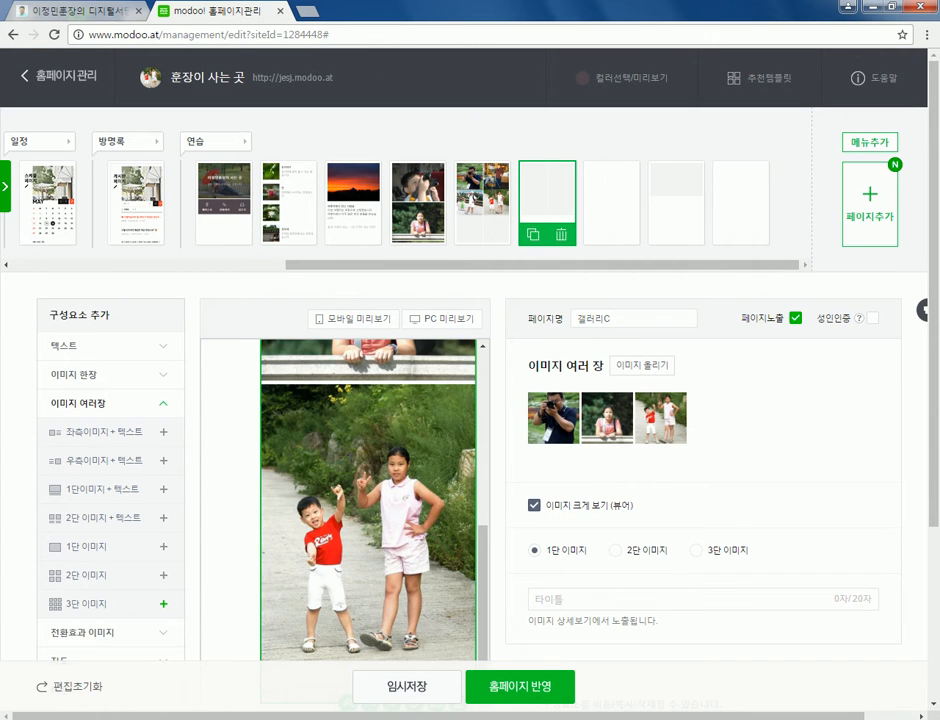
scroll(368, 500, "down", 3)
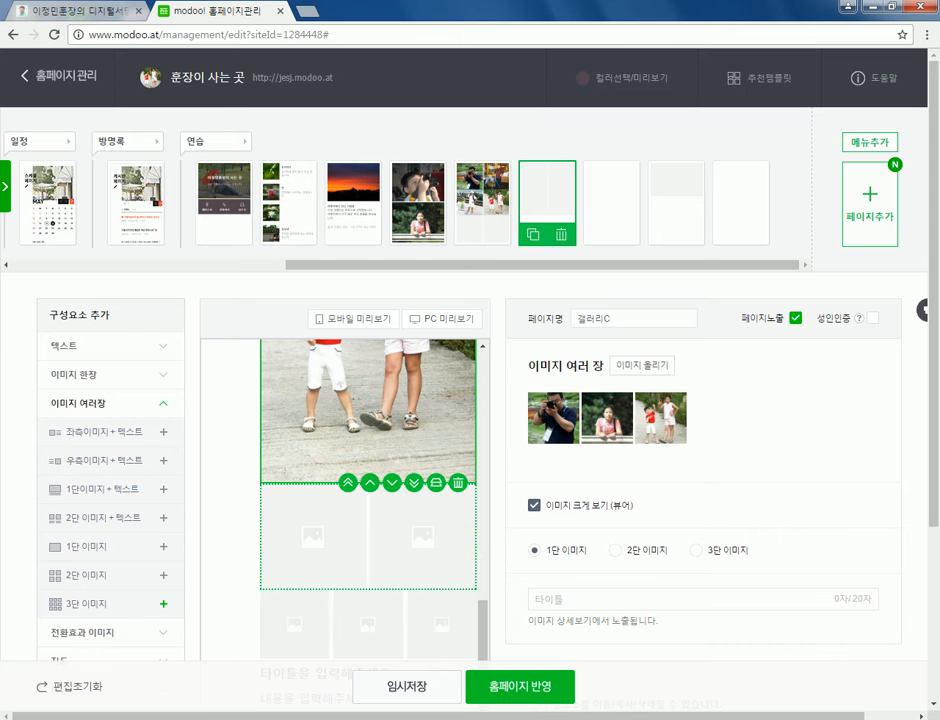
- Load the dandelion and white rose close-ups into the empty two-column image block
left_click(368, 530)
left_click(642, 366)
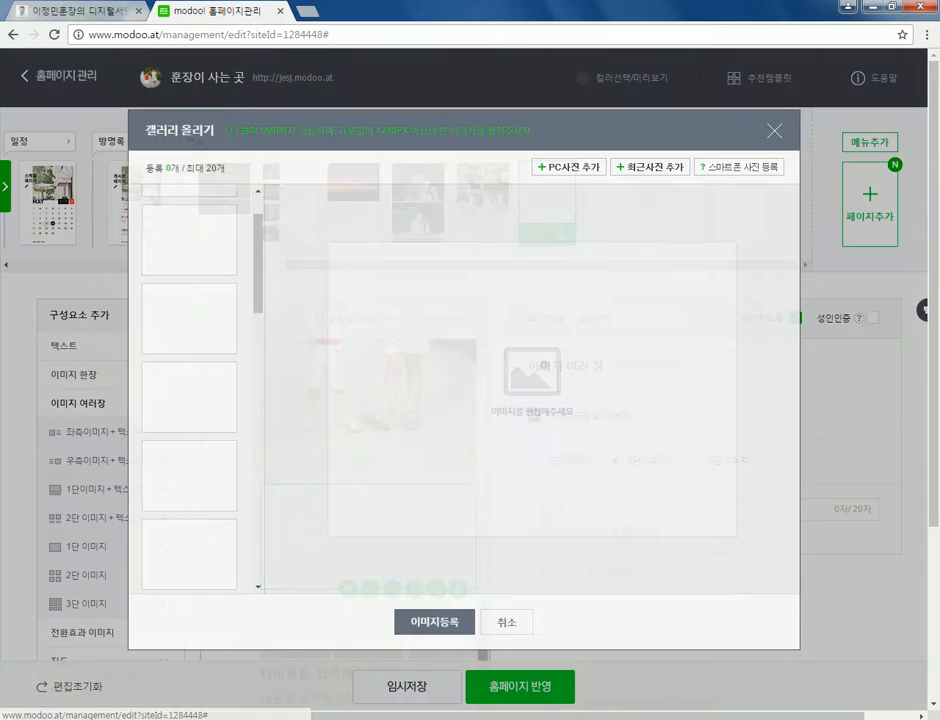
left_click(650, 167)
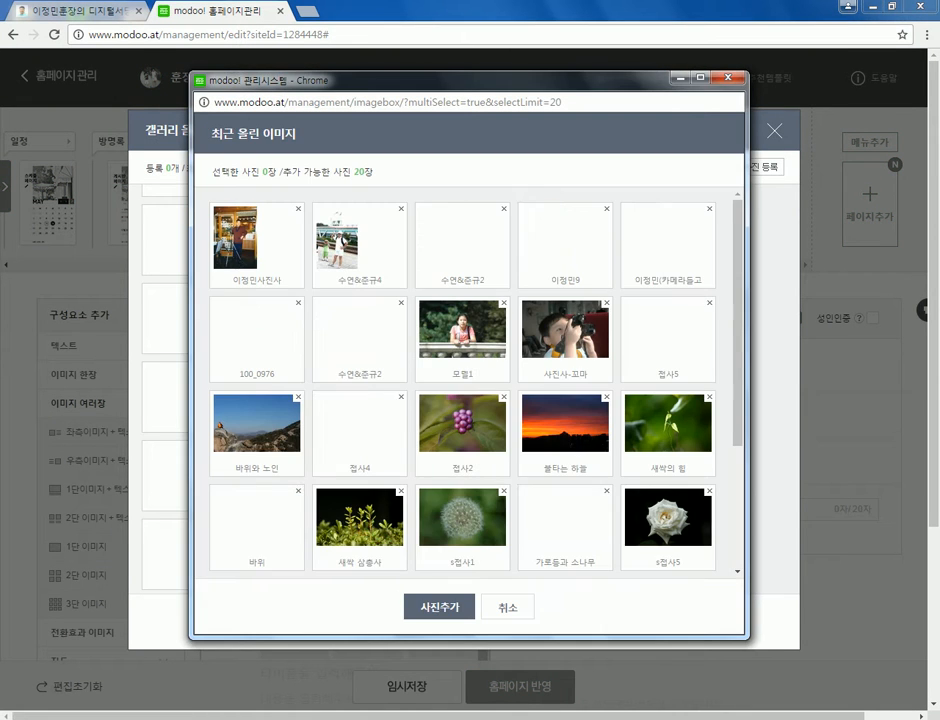
left_click(462, 520)
left_click(668, 520)
left_click(432, 607)
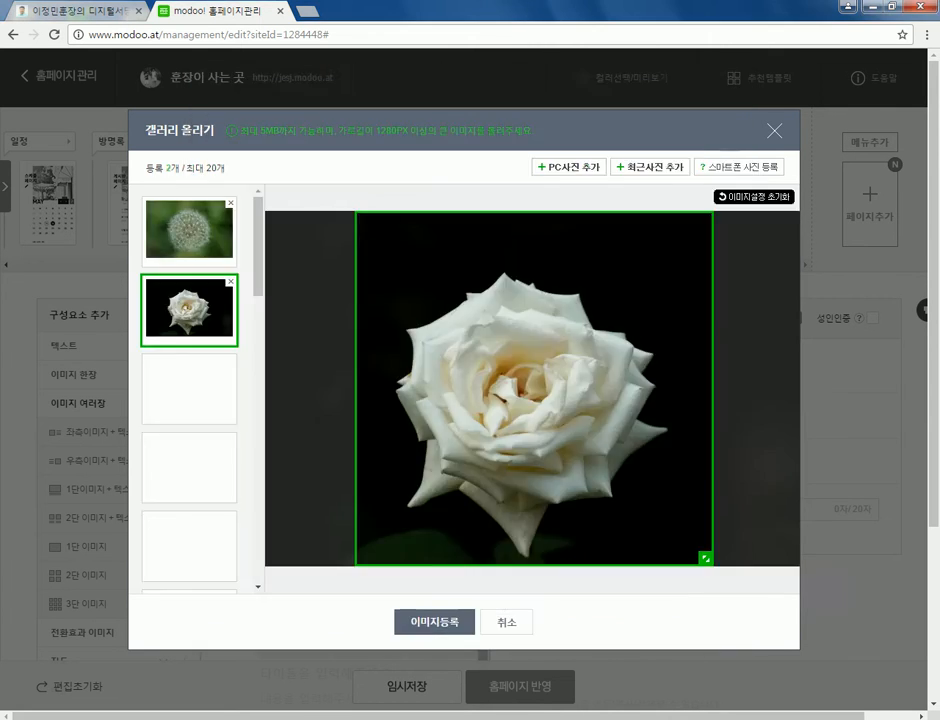
left_click(189, 229)
left_click(189, 309)
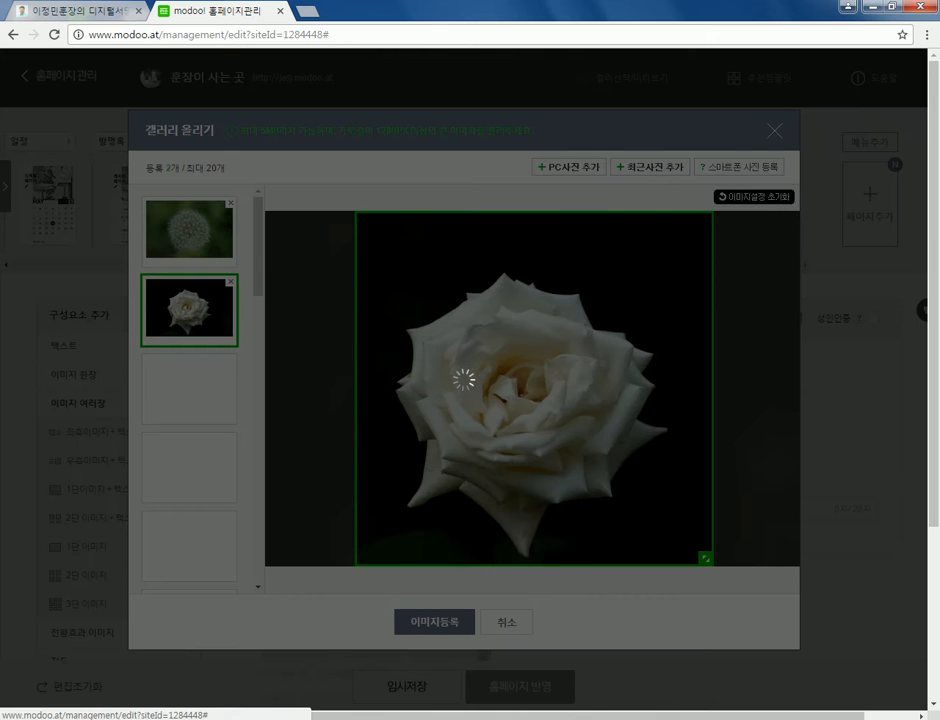
- Select the empty three-image row further down the page
scroll(540, 400, "down", 2)
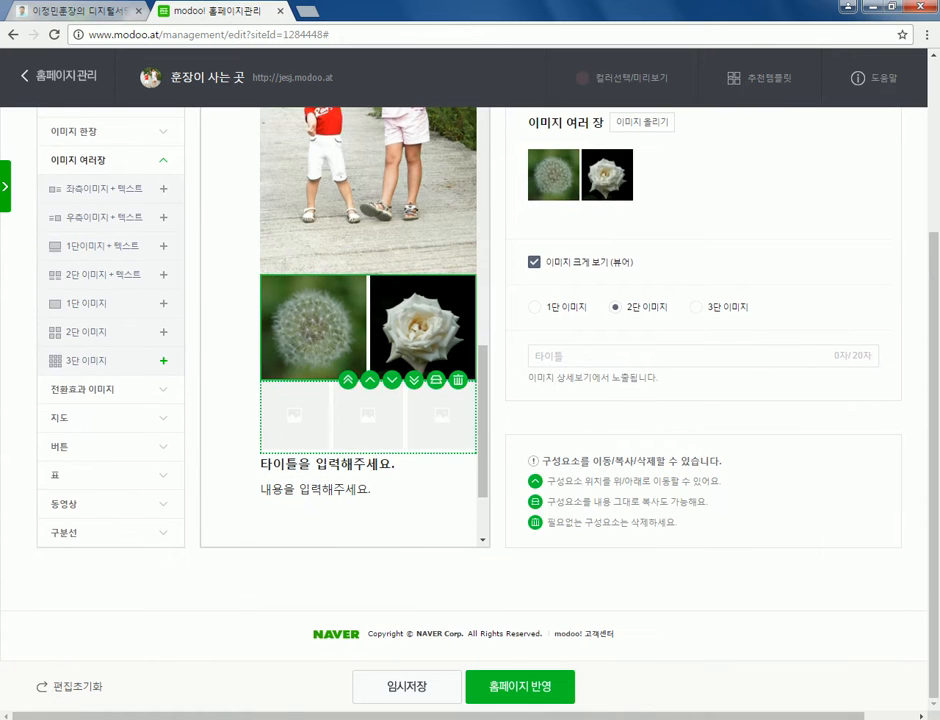
left_click(368, 415)
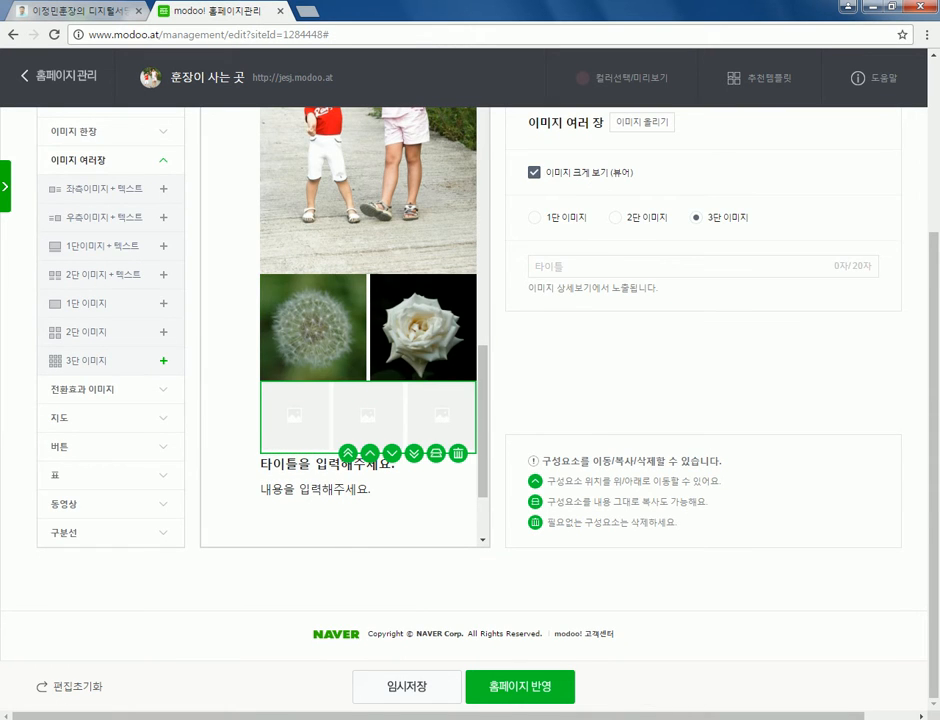
scroll(470, 350, "up", 2)
- Register s연꽃2, s연꽃1 and s접사5 (pink lotus, white lotus, white rose) into the three-image row
left_click(641, 235)
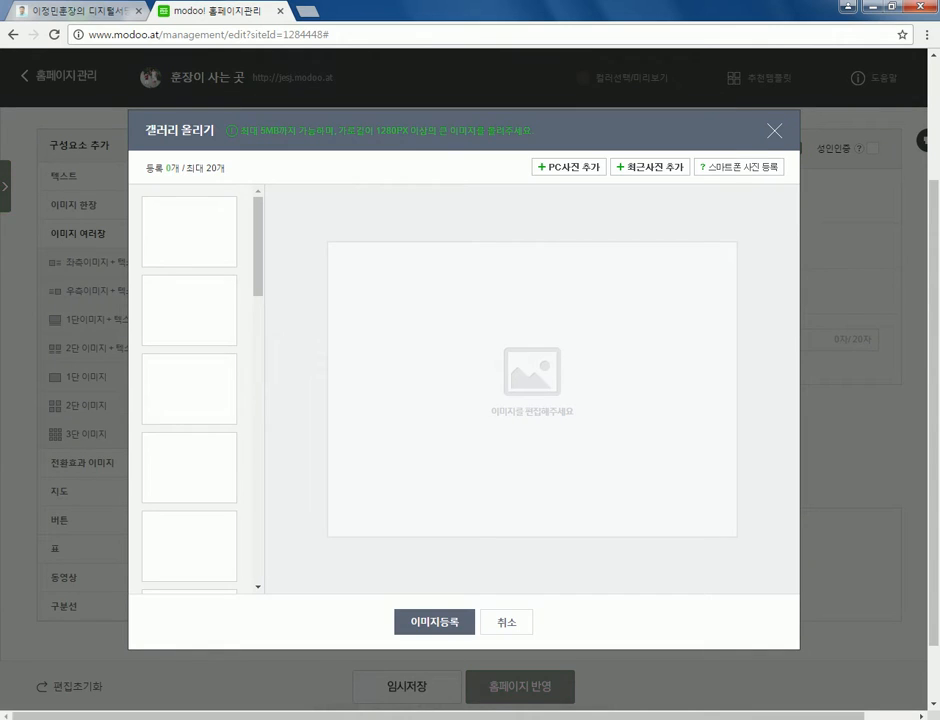
left_click(650, 167)
scroll(465, 385, "down", 3)
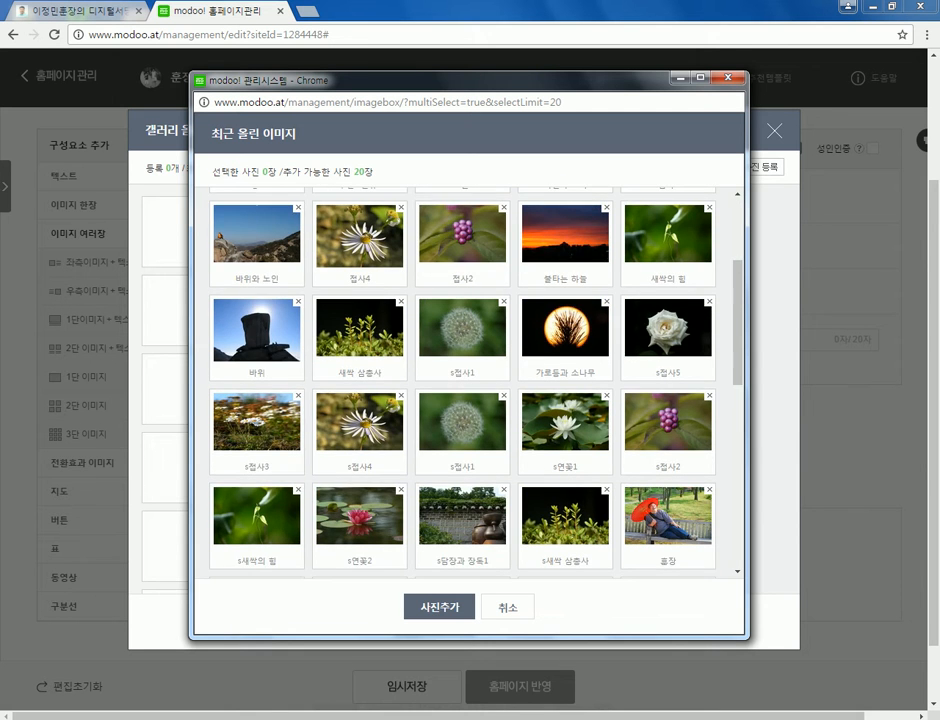
scroll(465, 385, "down", 2)
left_click(359, 370)
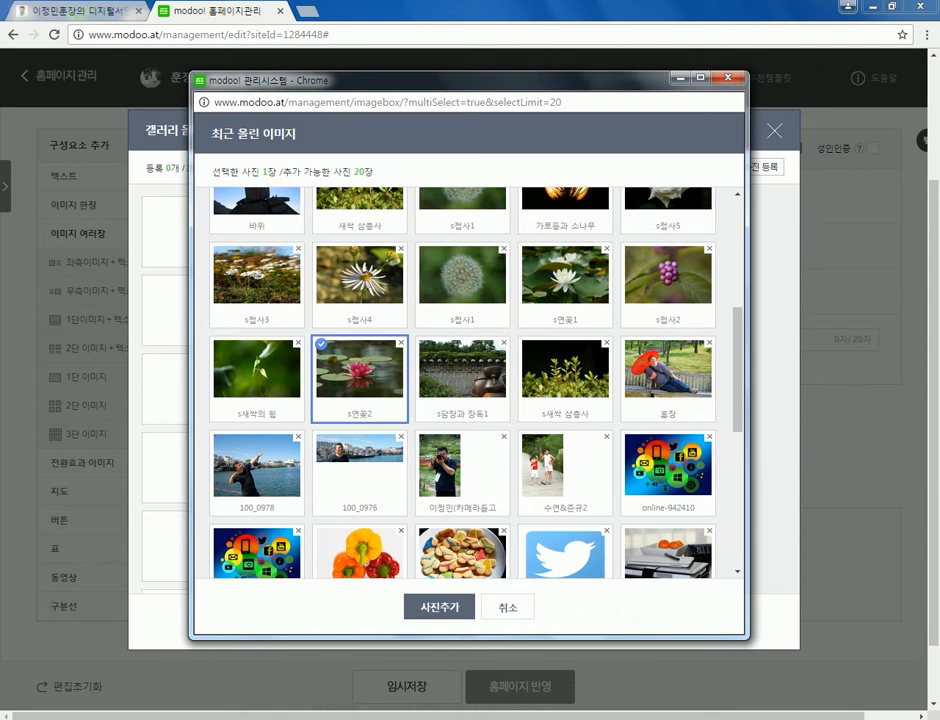
left_click(565, 275)
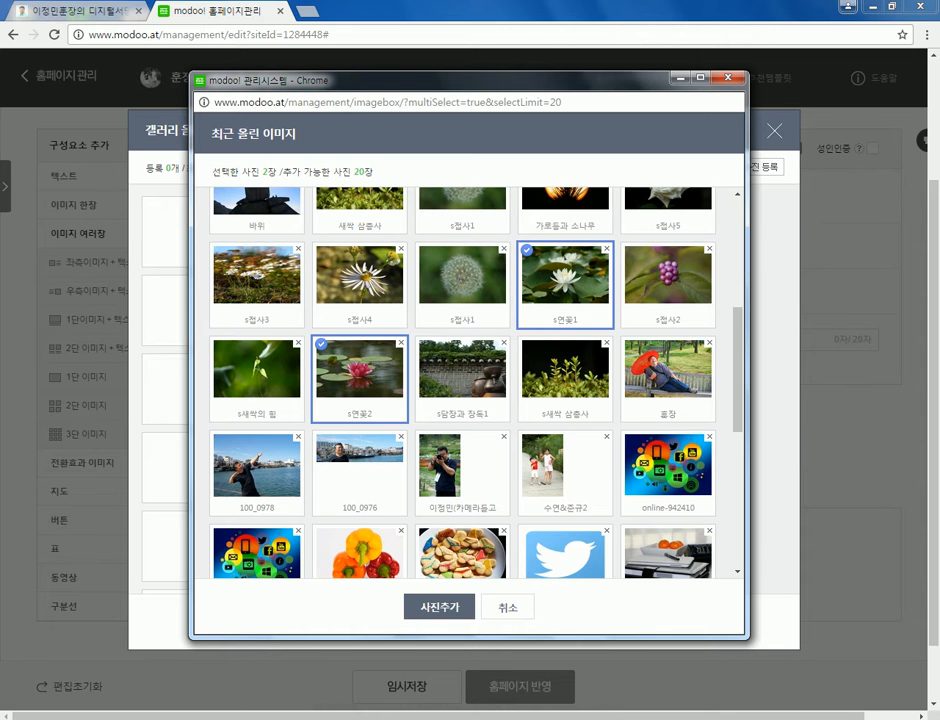
left_click(667, 200)
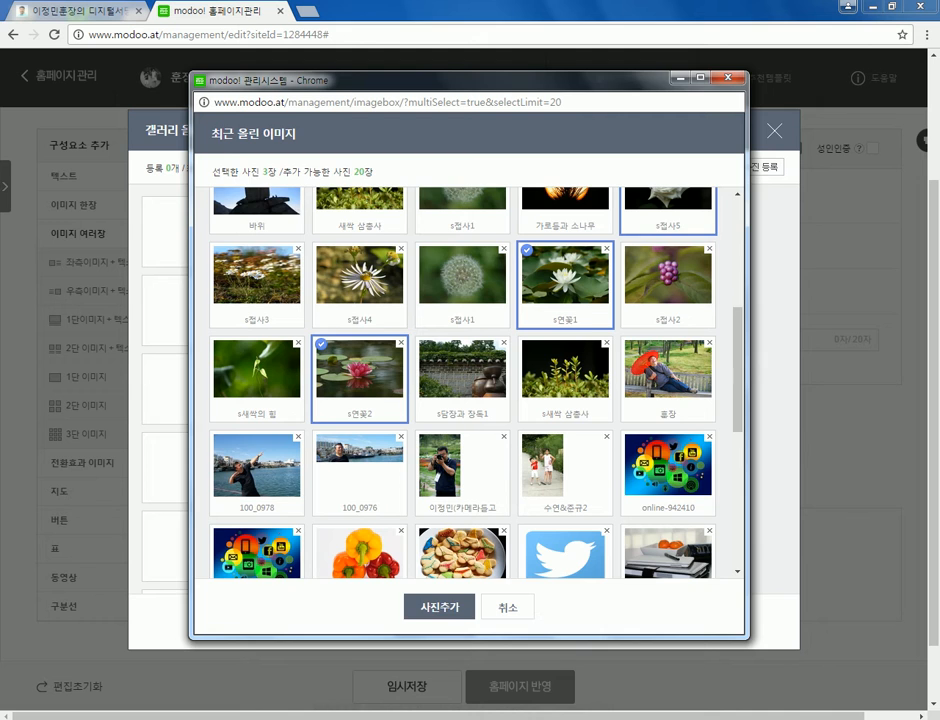
left_click(439, 607)
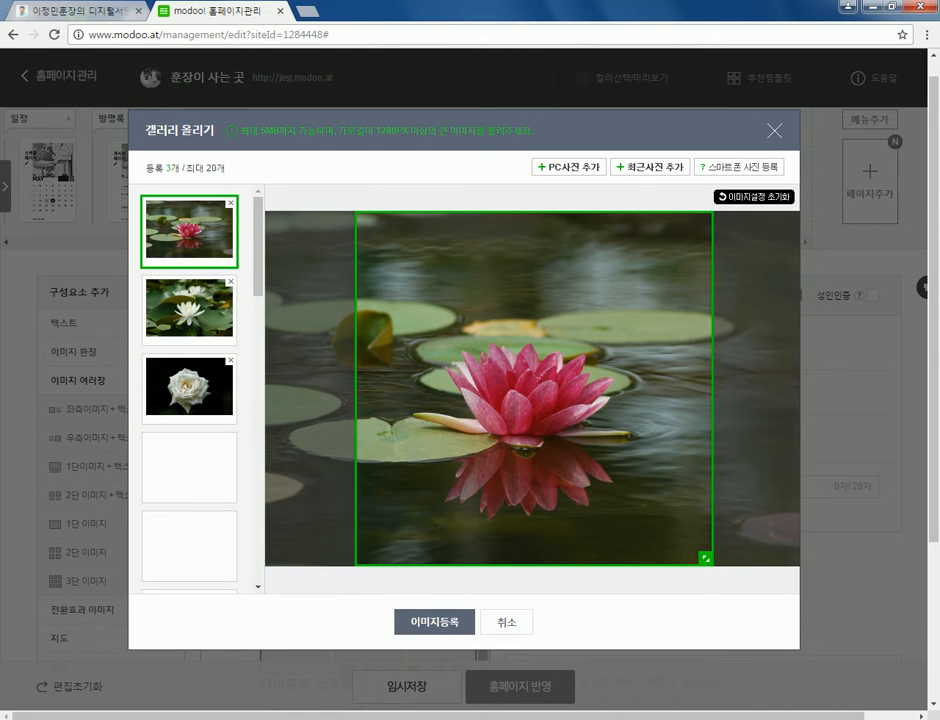
left_click(189, 310)
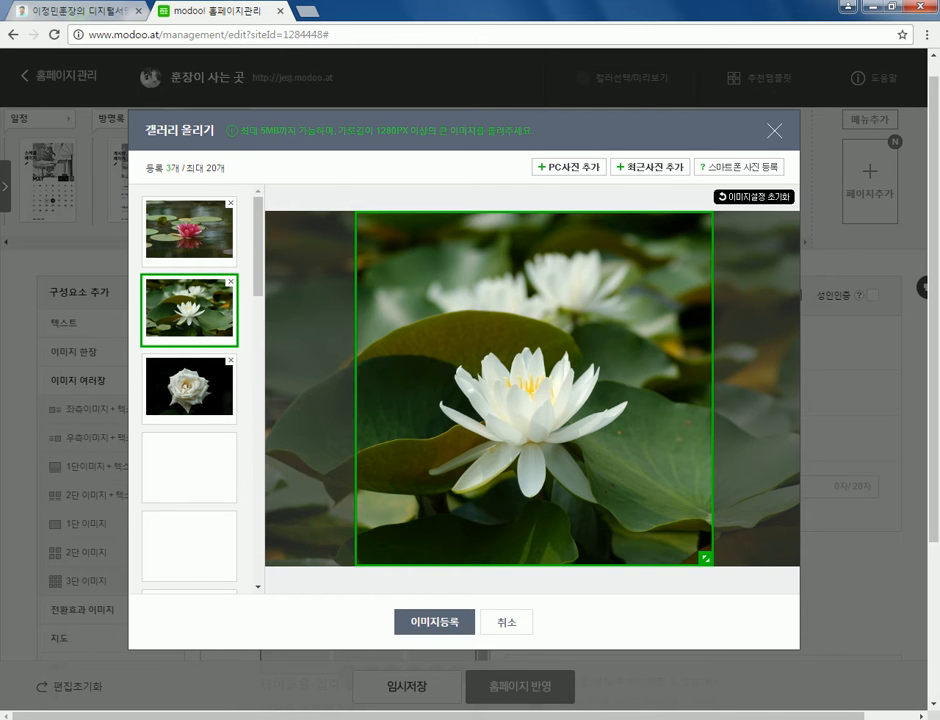
left_click(189, 387)
left_click(434, 621)
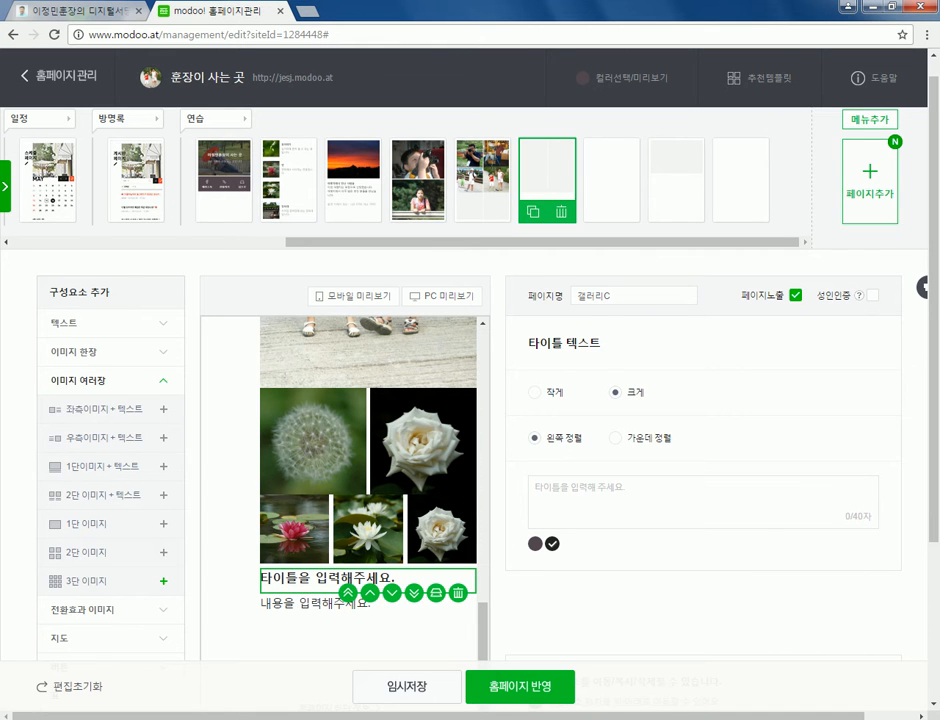
- Enter 사진모음 as the Gallery C title, correcting a typo
scroll(470, 400, "down", 1)
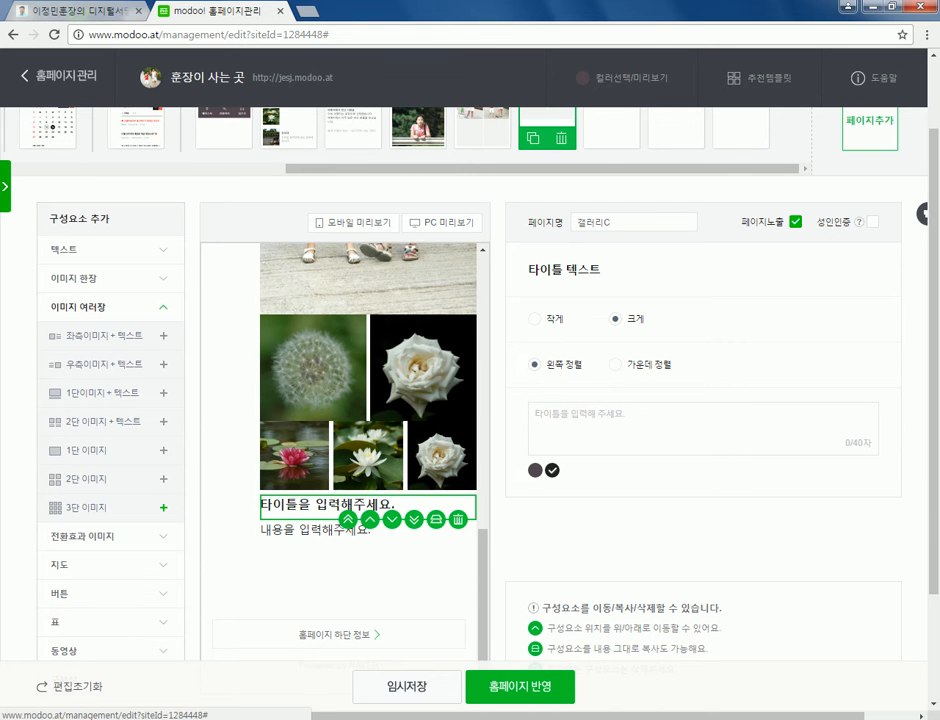
scroll(368, 450, "up", 6)
scroll(368, 450, "up", 5)
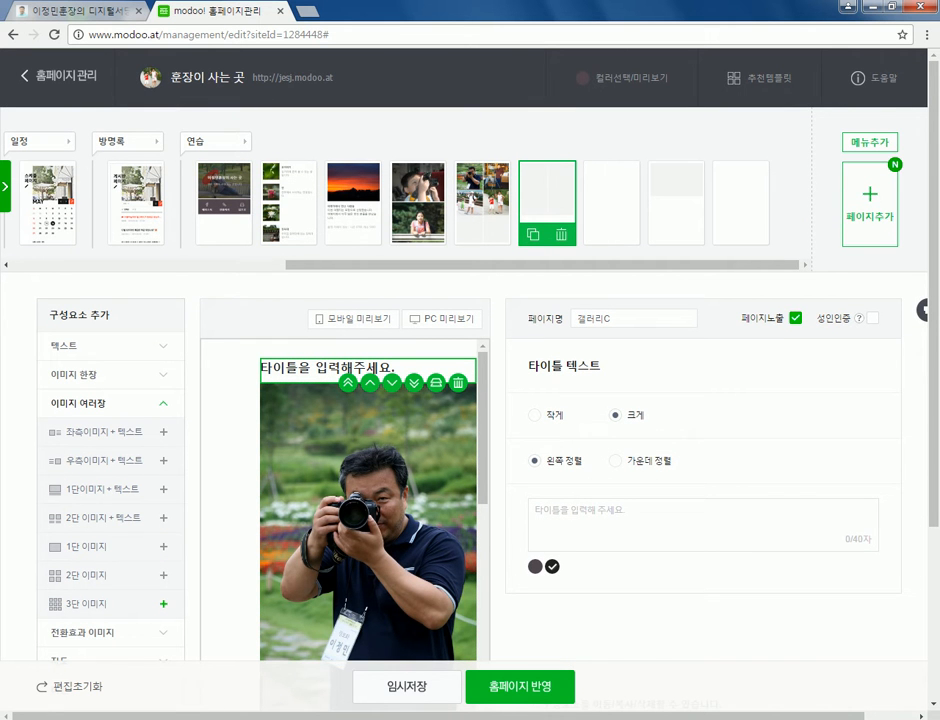
scroll(368, 450, "down", 10)
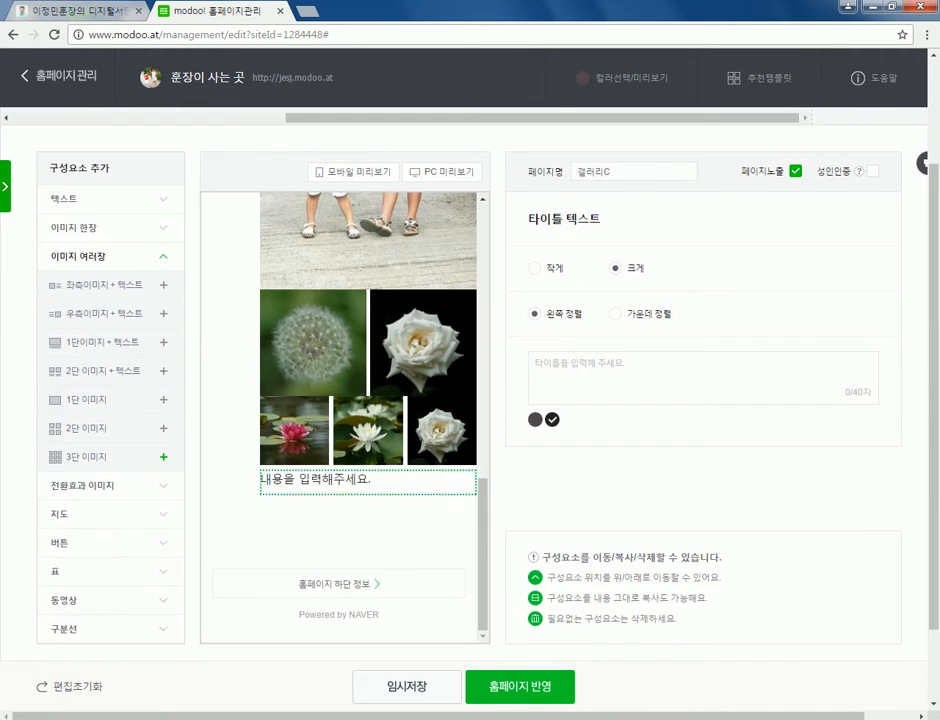
left_click(368, 481)
scroll(368, 450, "up", 10)
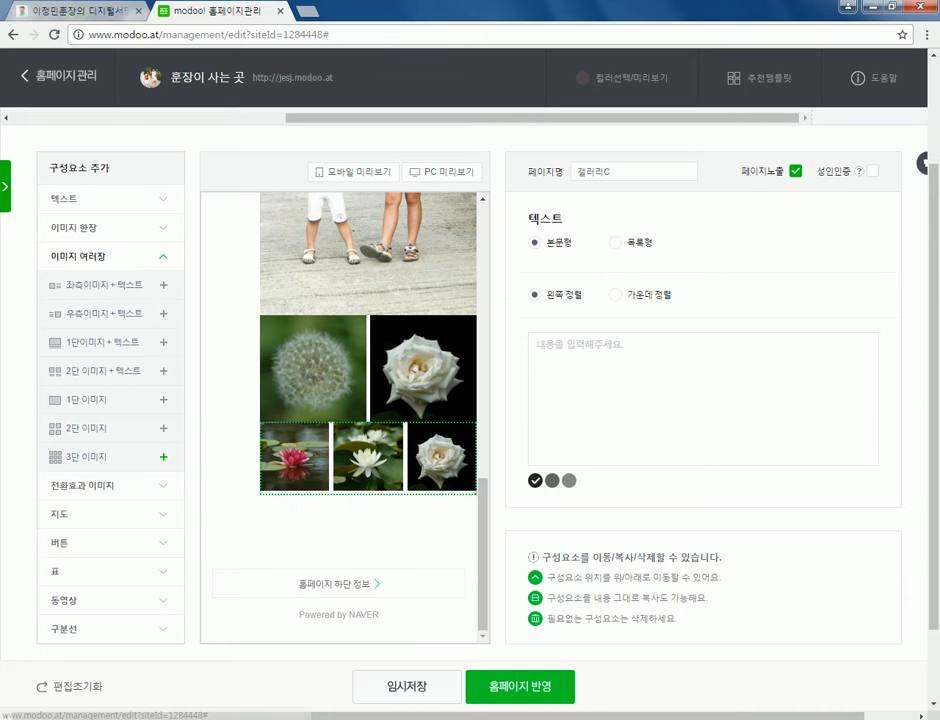
scroll(368, 450, "up", 5)
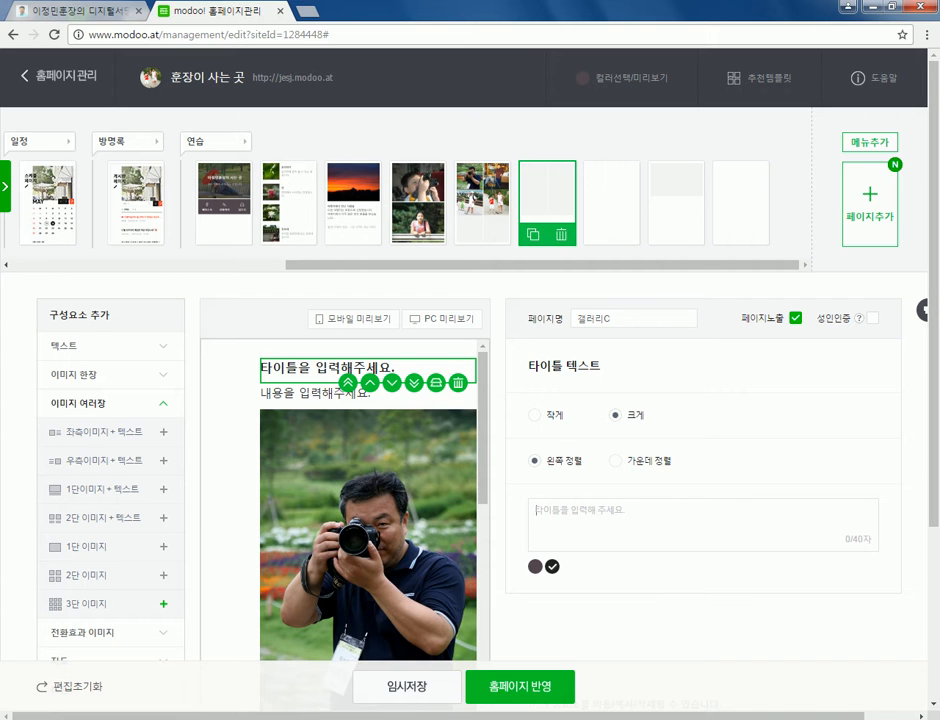
type("사ㅈ;ㄴ")
key("BackSpace")
key("BackSpace")
key("BackSpace")
type("진모음")
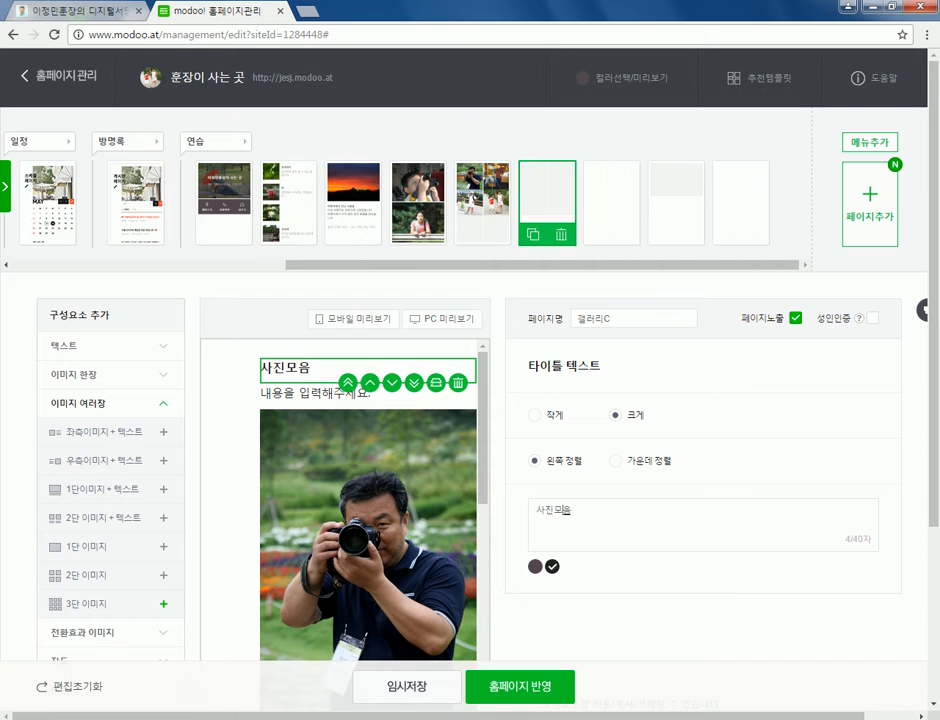
- Type 여행지에서 촬영된 사진들 in the text line under the heading
scroll(368, 500, "down", 3)
scroll(368, 500, "down", 2)
scroll(368, 500, "up", 5)
left_click(315, 394)
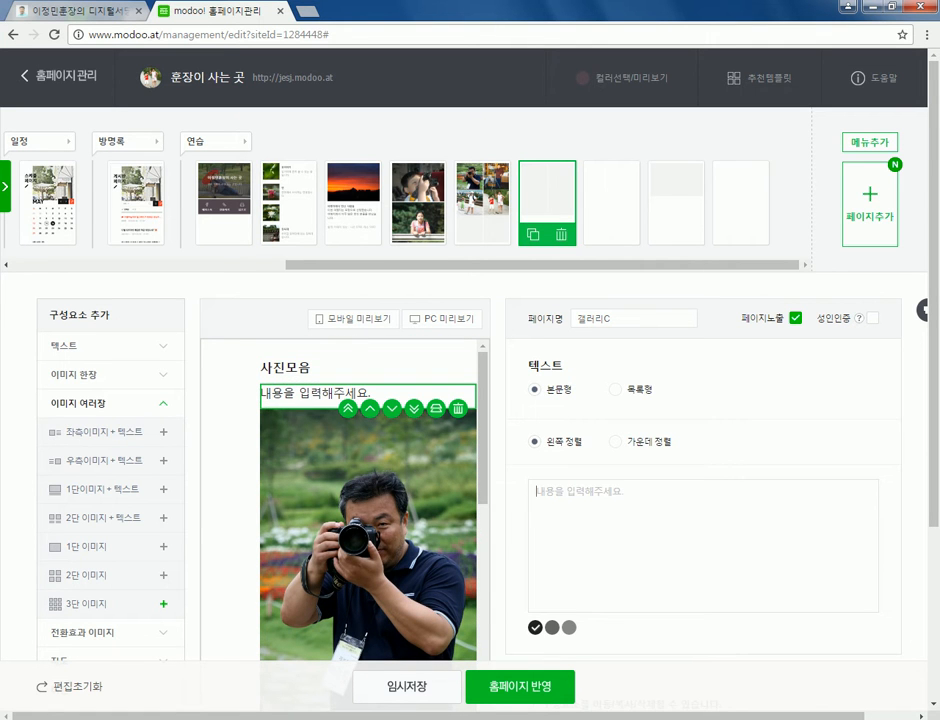
type("여행지에서")
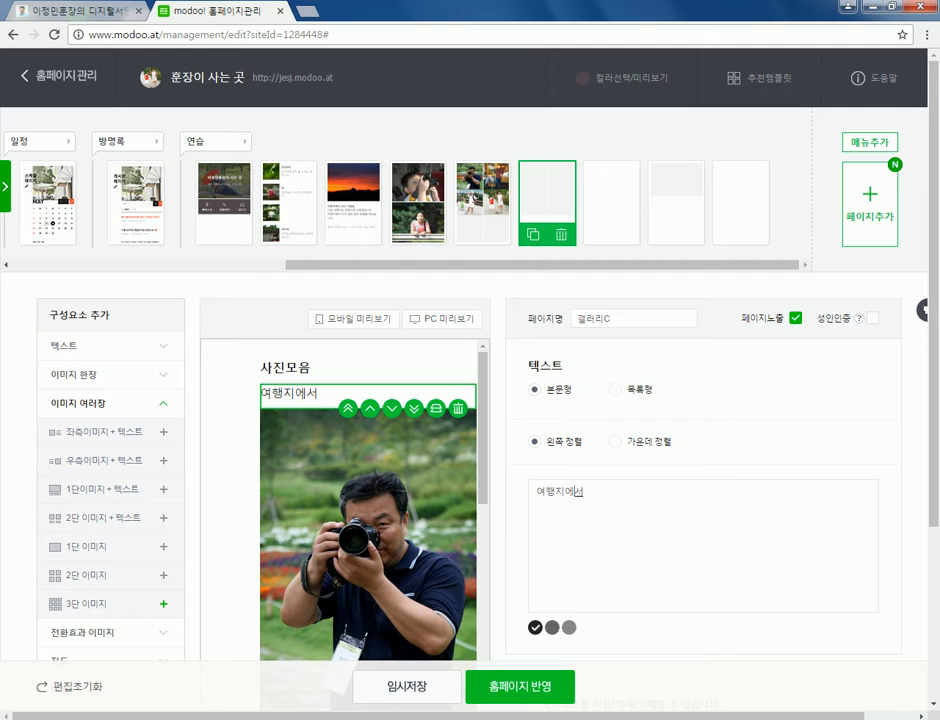
type(" 촬영된 사진ㄷ")
type("ㅡㄹ")
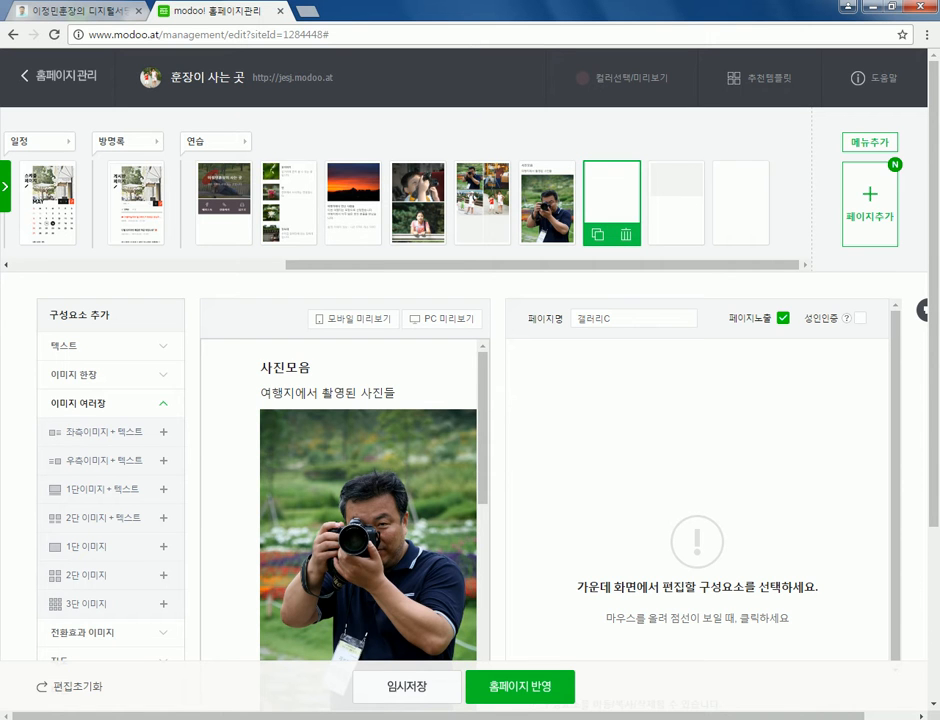
- Name the new pages 텍스트 and 동영상, and the following blank page 빈화면
left_click(547, 200)
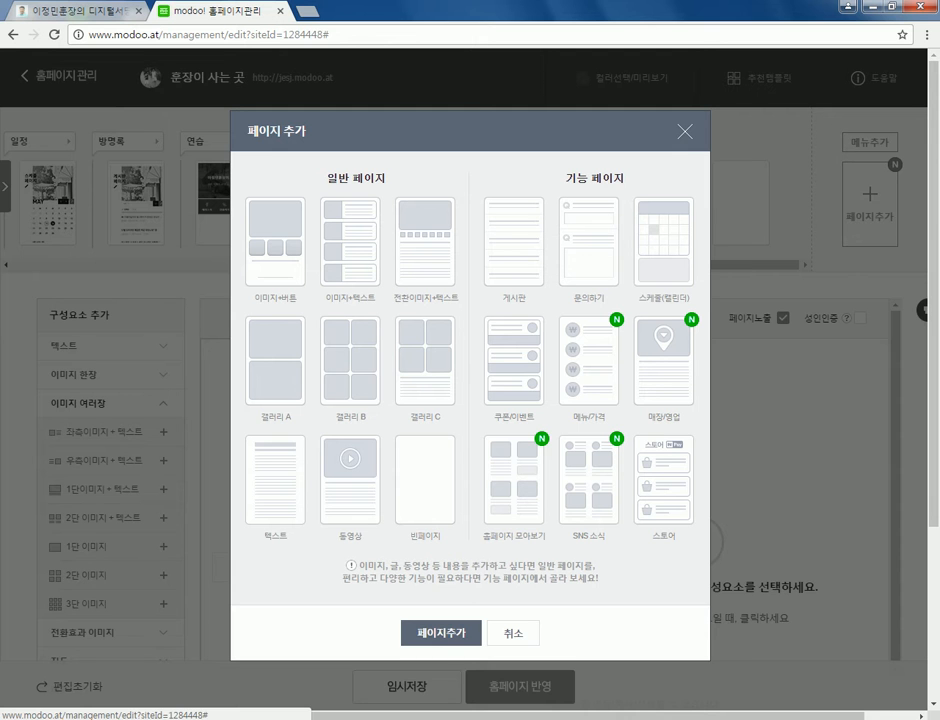
key("Return")
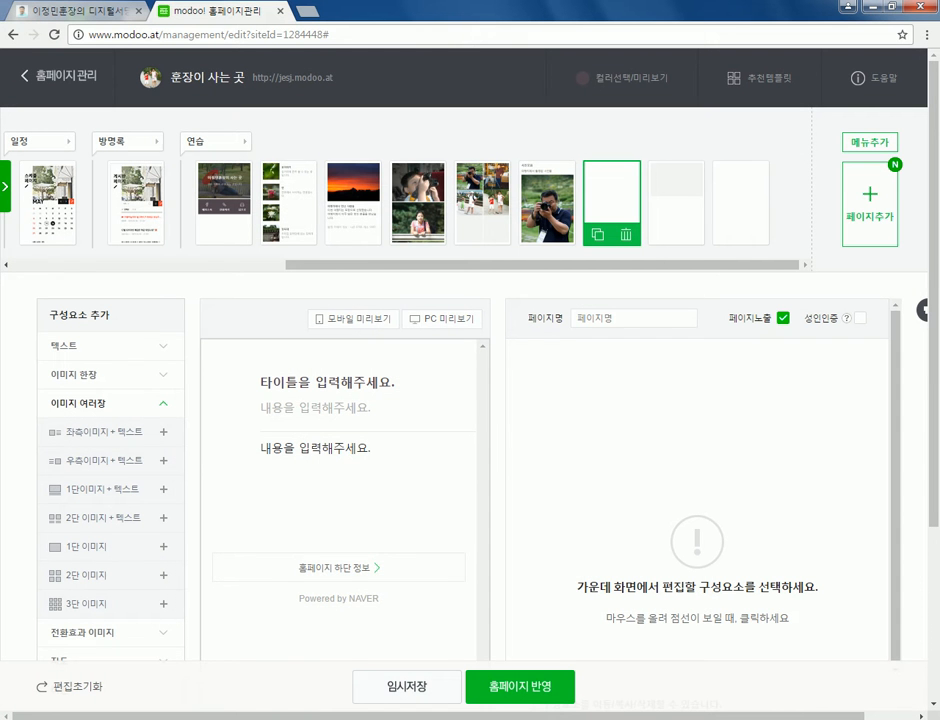
type("텍스트")
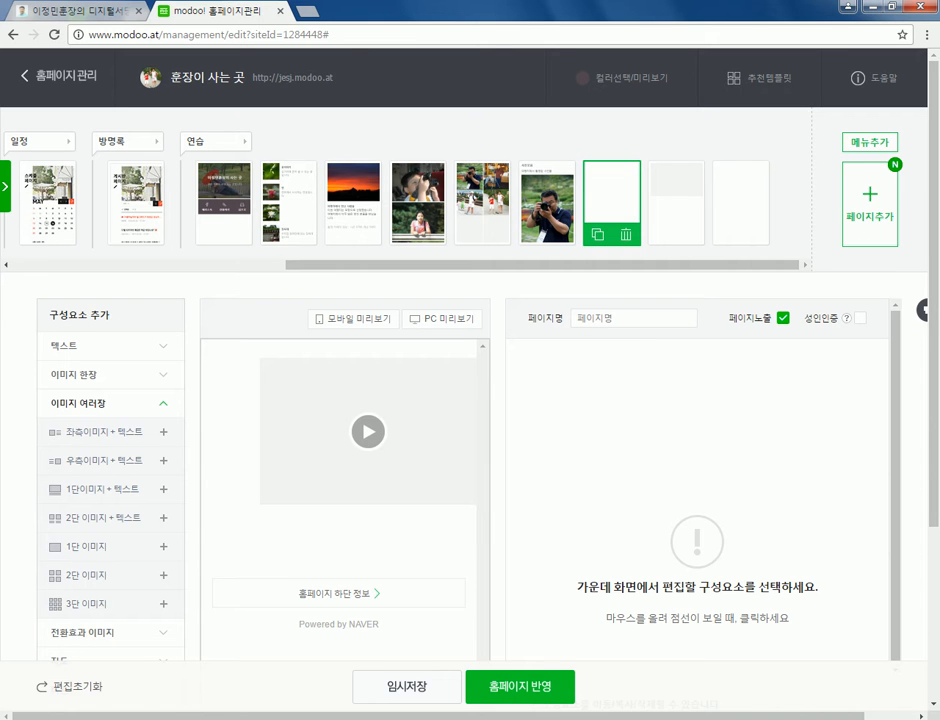
left_click(677, 200)
type("동영상")
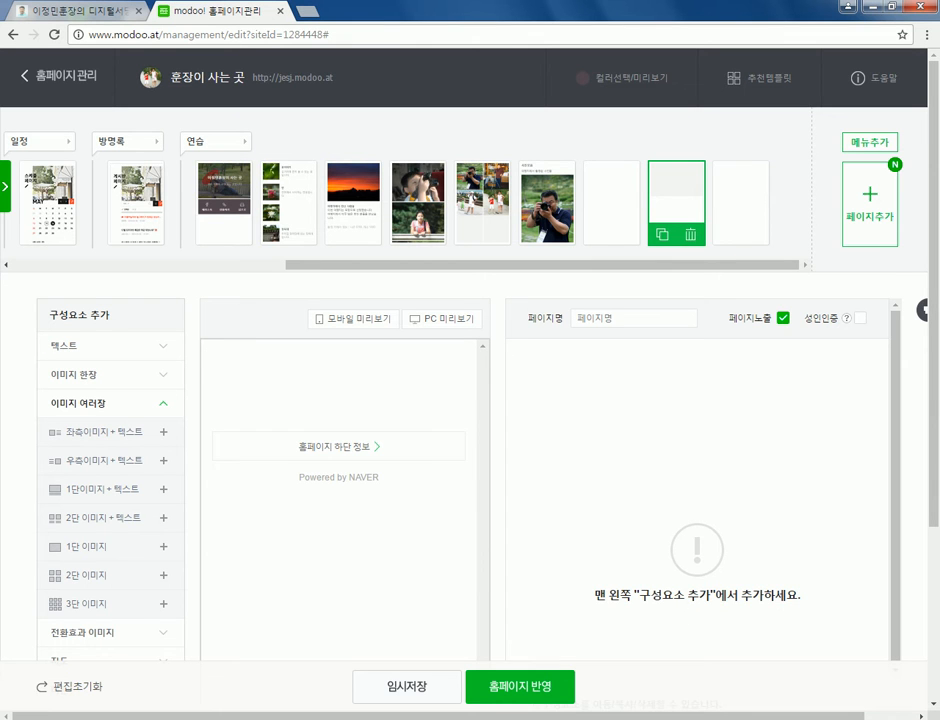
left_click(741, 200)
type("빈ㅎ화면")
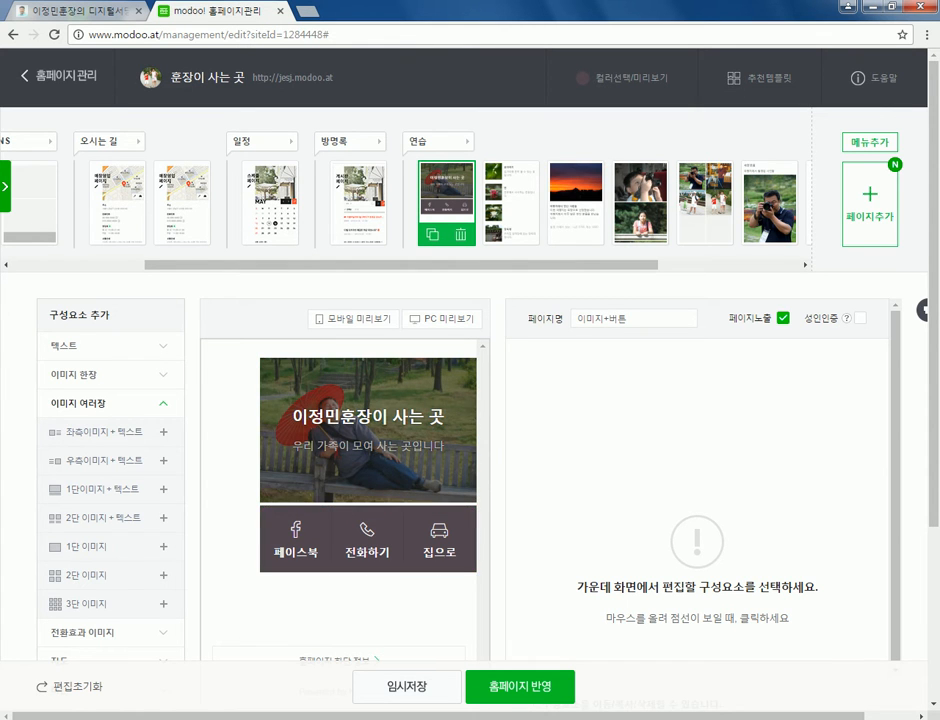
- Browse the 이미지+텍스트 and 전환이미지+텍스트 sunset practice pages, inspecting the transition images
left_click(511, 203)
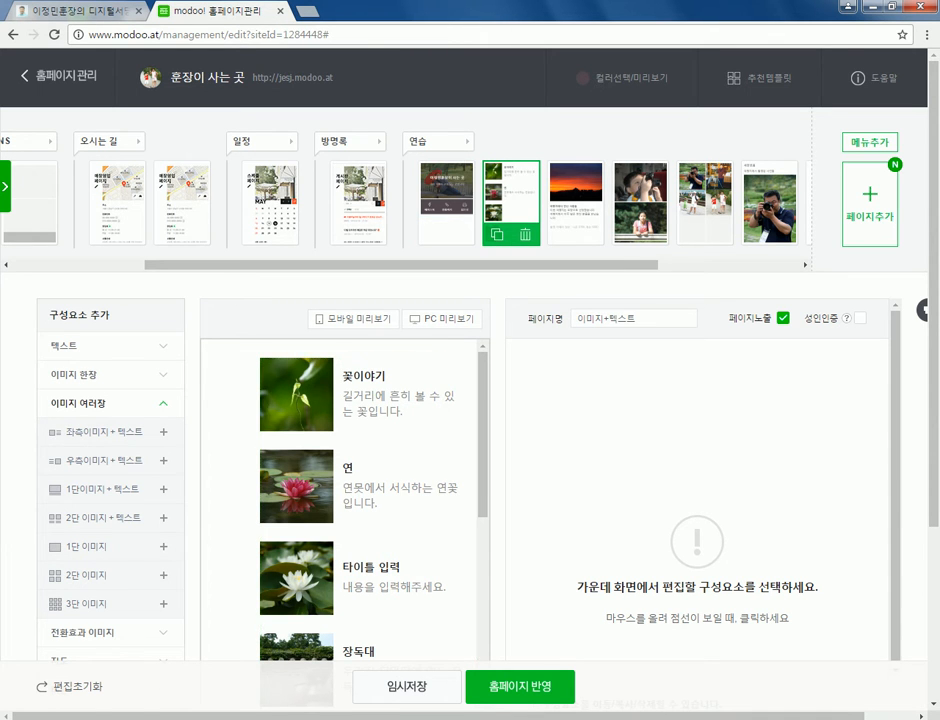
left_click(576, 203)
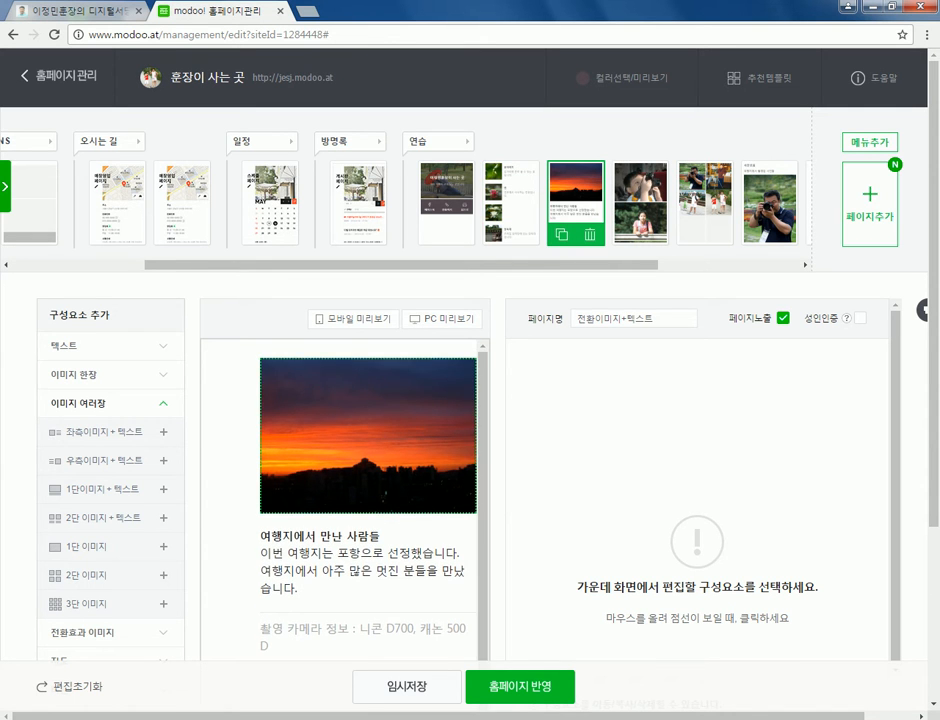
left_click(368, 435)
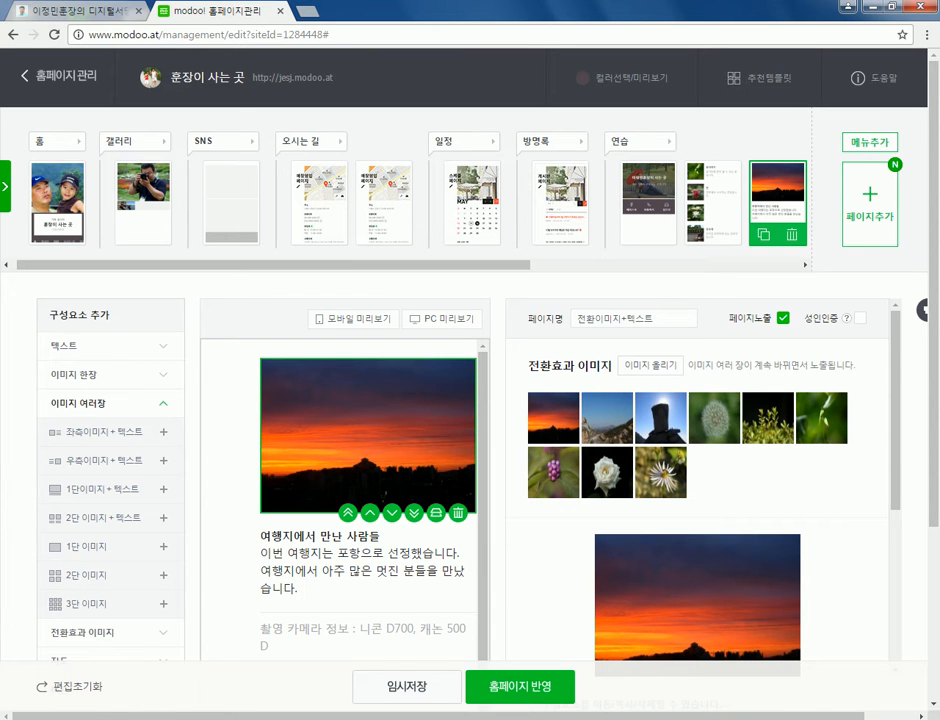
left_click(57, 203)
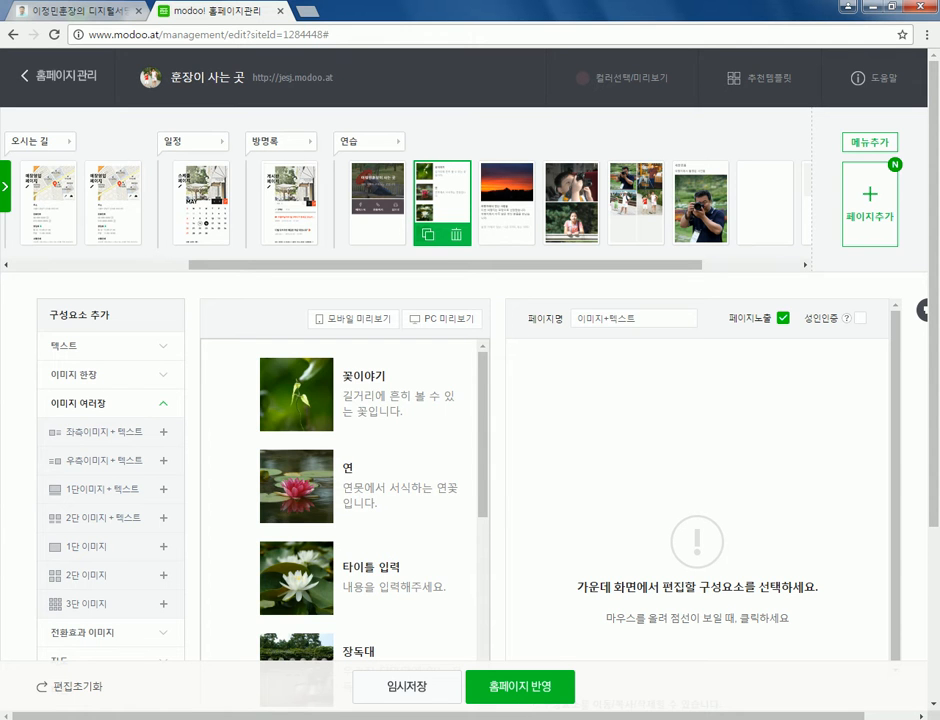
- Look over 갤러리A and 갤러리B, toggling 갤러리B's 이미지 크게 보기 off and back on twice
left_click(571, 203)
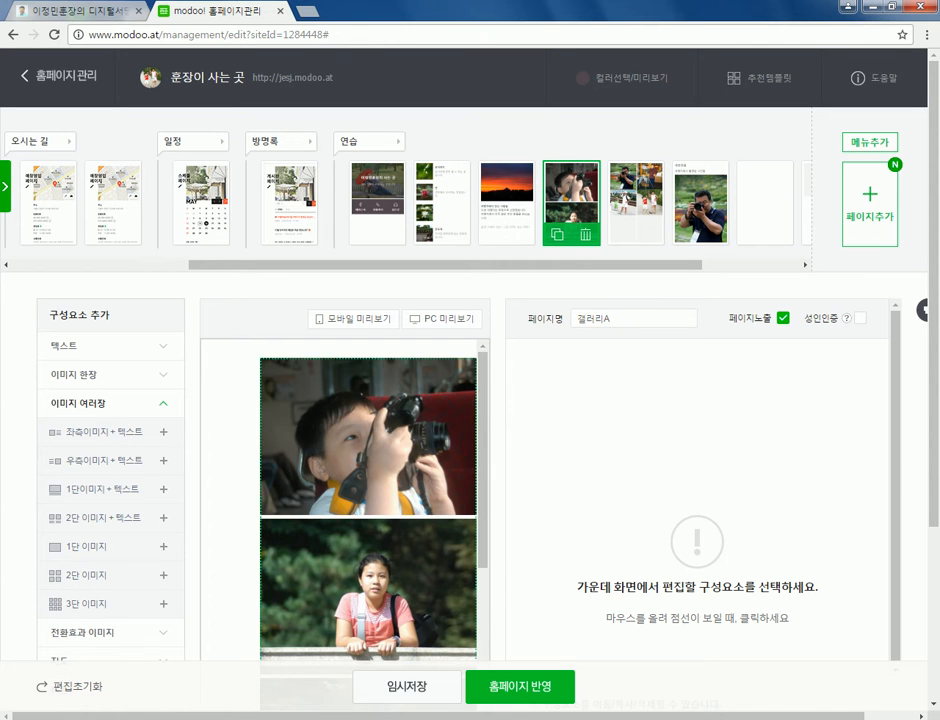
left_click(636, 203)
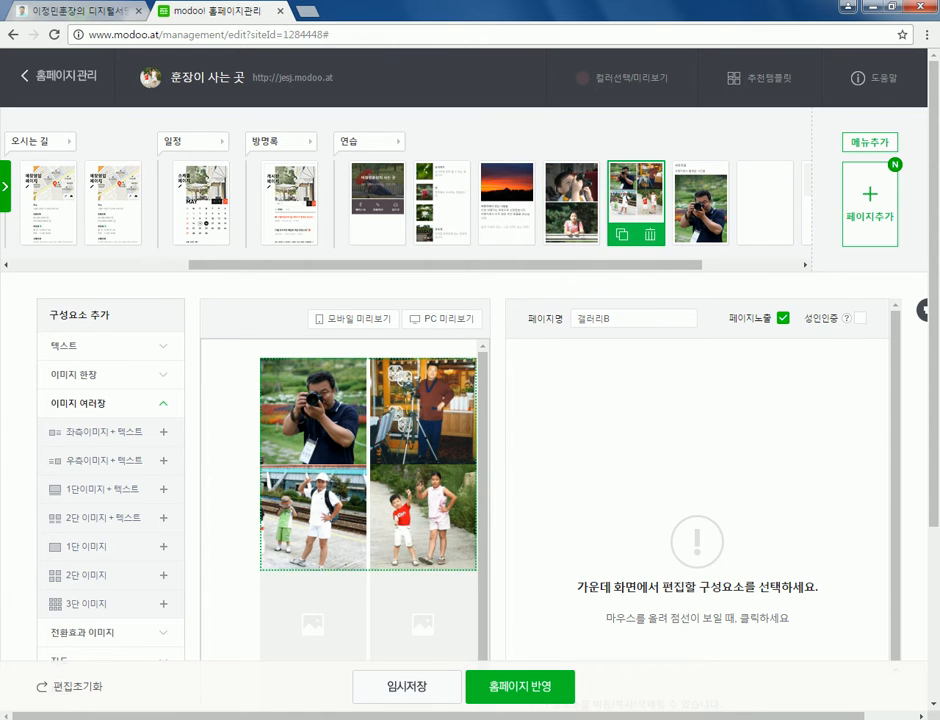
left_click(368, 465)
scroll(470, 400, "down", 2)
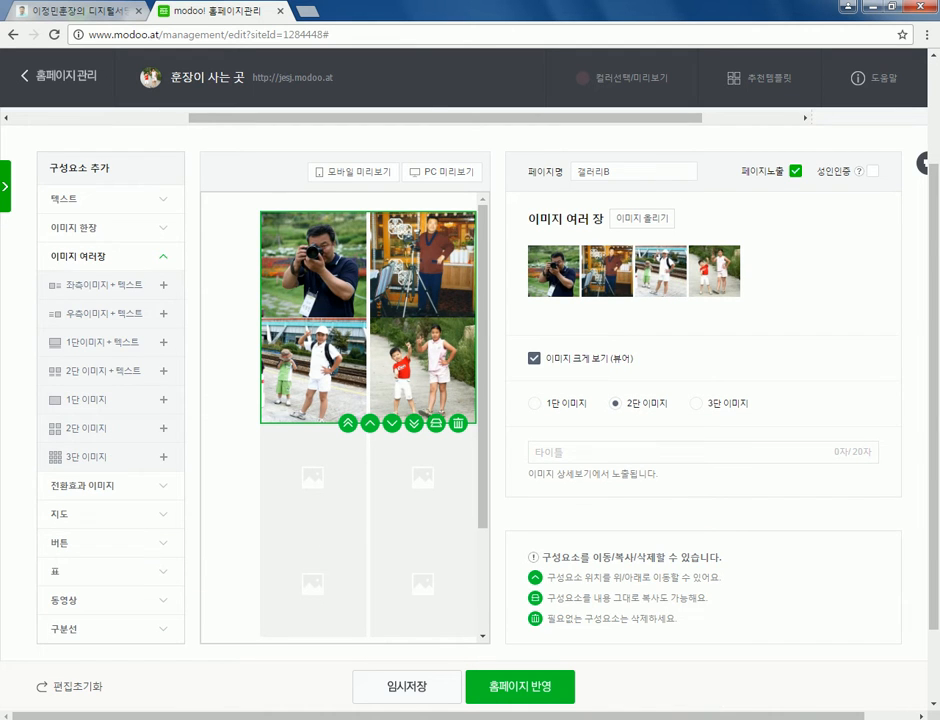
left_click(534, 358)
left_click(534, 358)
left_click(534, 358)
left_click(534, 358)
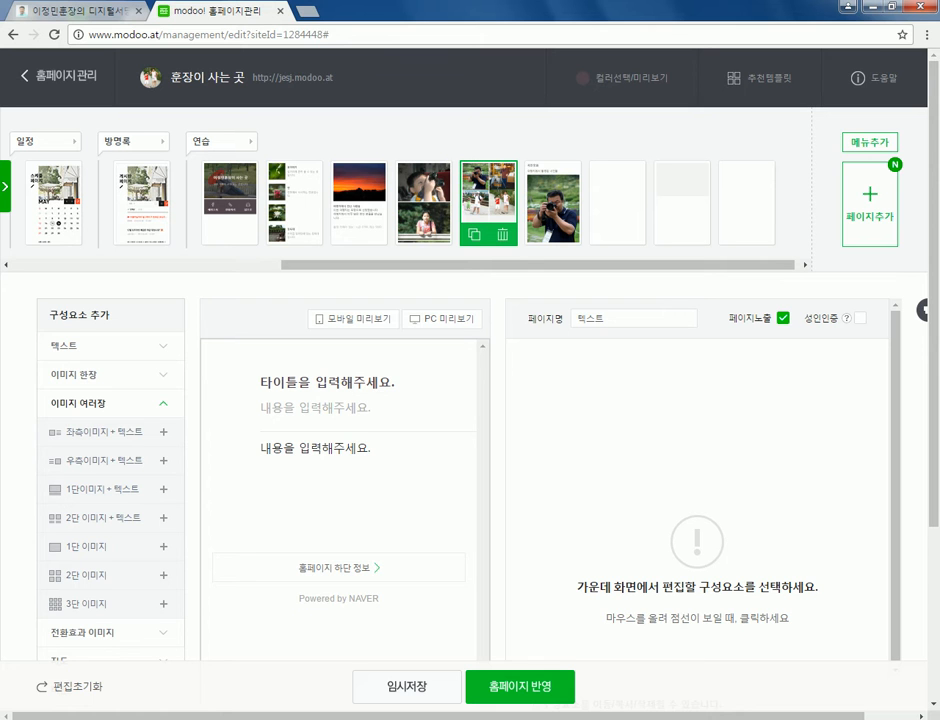
- Give the text page the title '훈장네', keeping the title size 크게
left_click(327, 382)
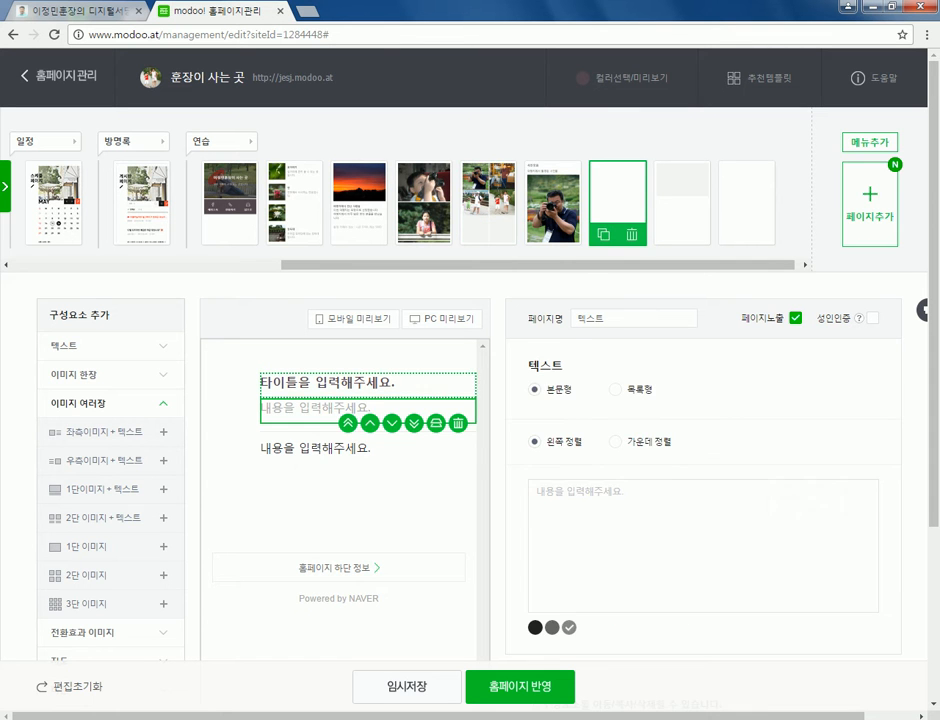
scroll(470, 400, "down", 3)
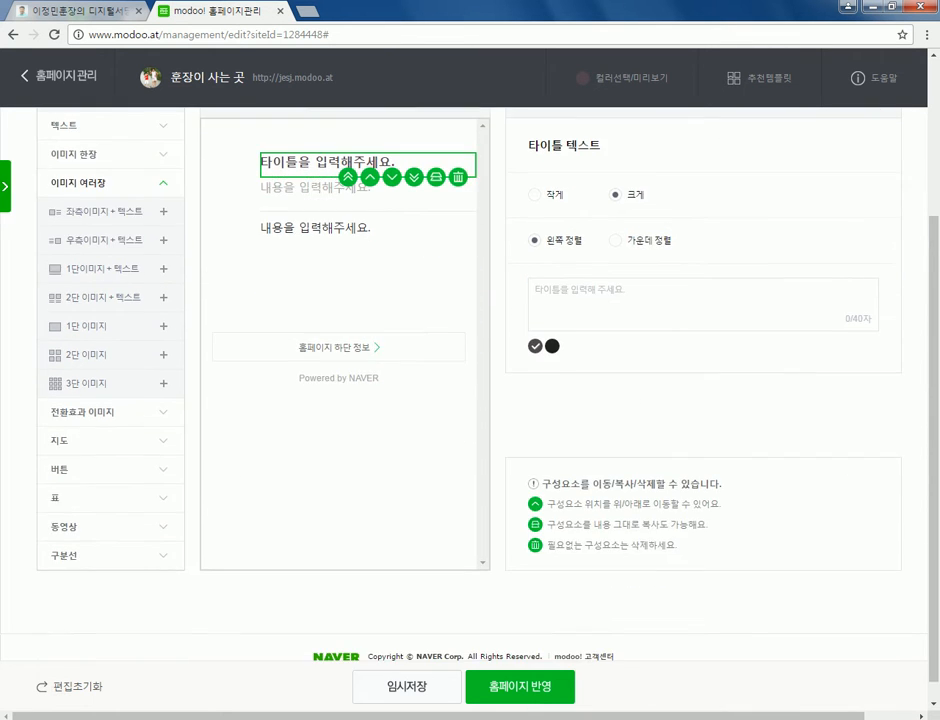
scroll(470, 400, "up", 2)
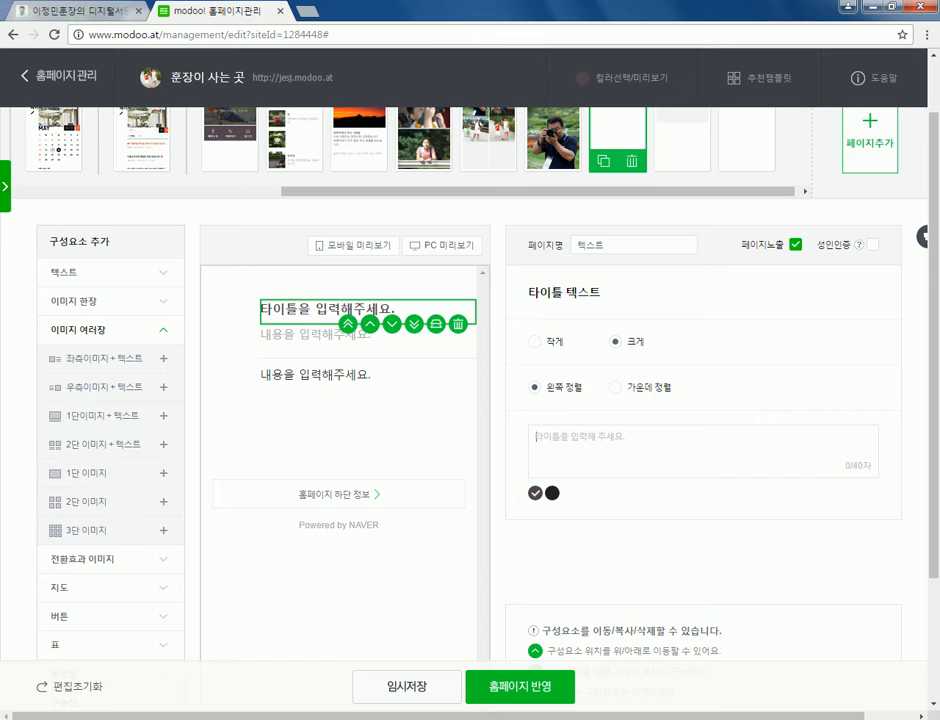
left_click(536, 341)
left_click(616, 342)
type("훈장네")
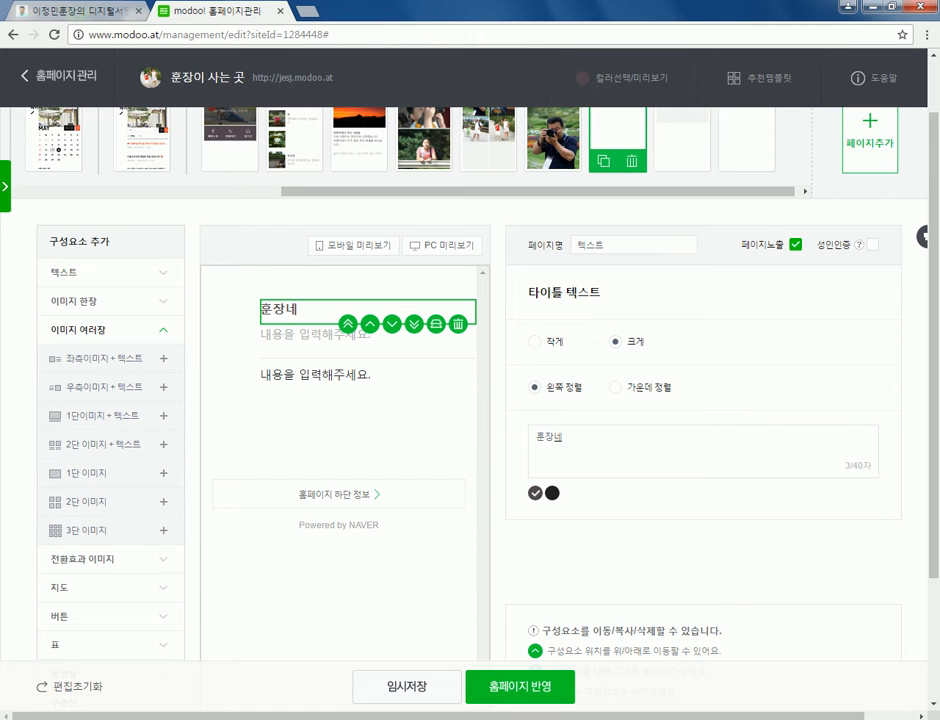
key("BackSpace")
type("네")
- Type '훈장이 사는 집' and '훈장이 산는 곳입니다' into the text blocks below the title
left_click(315, 334)
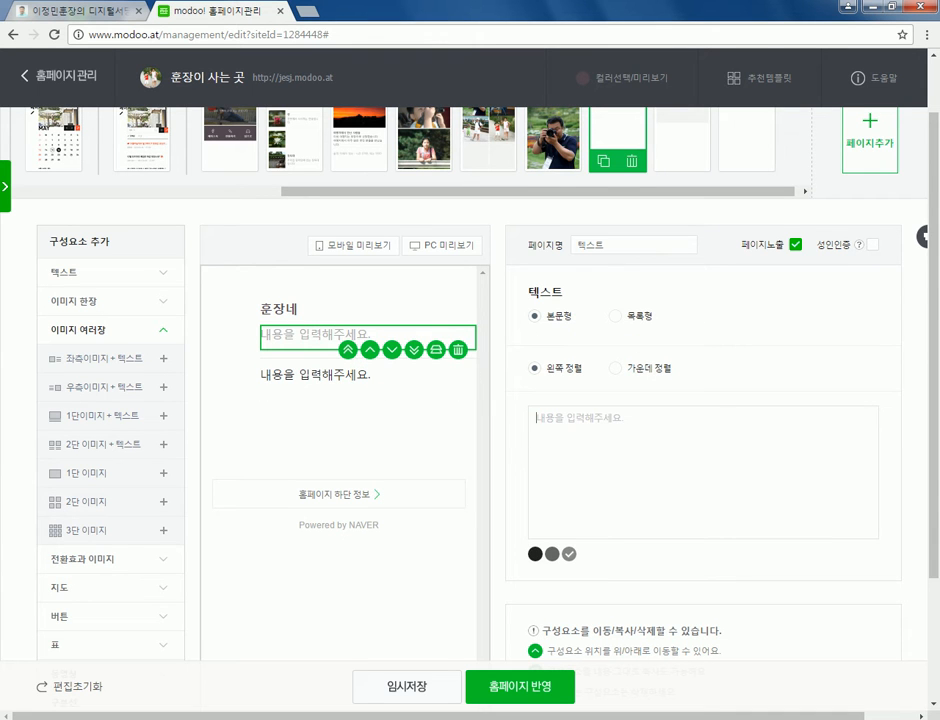
type("훈장이 ㅅ")
type("ㅏ는 집")
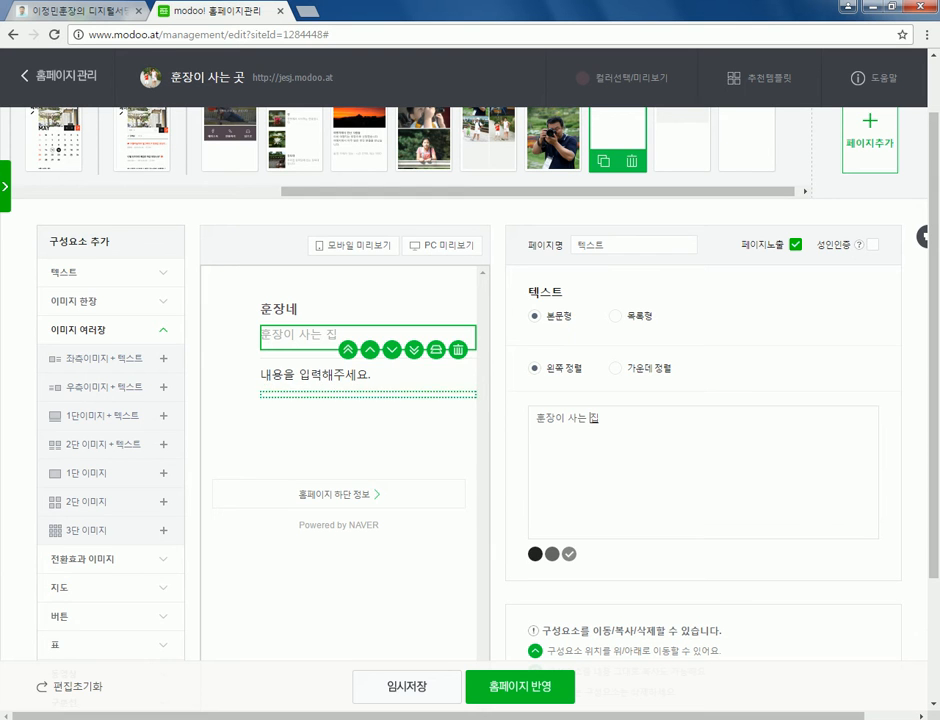
left_click(315, 375)
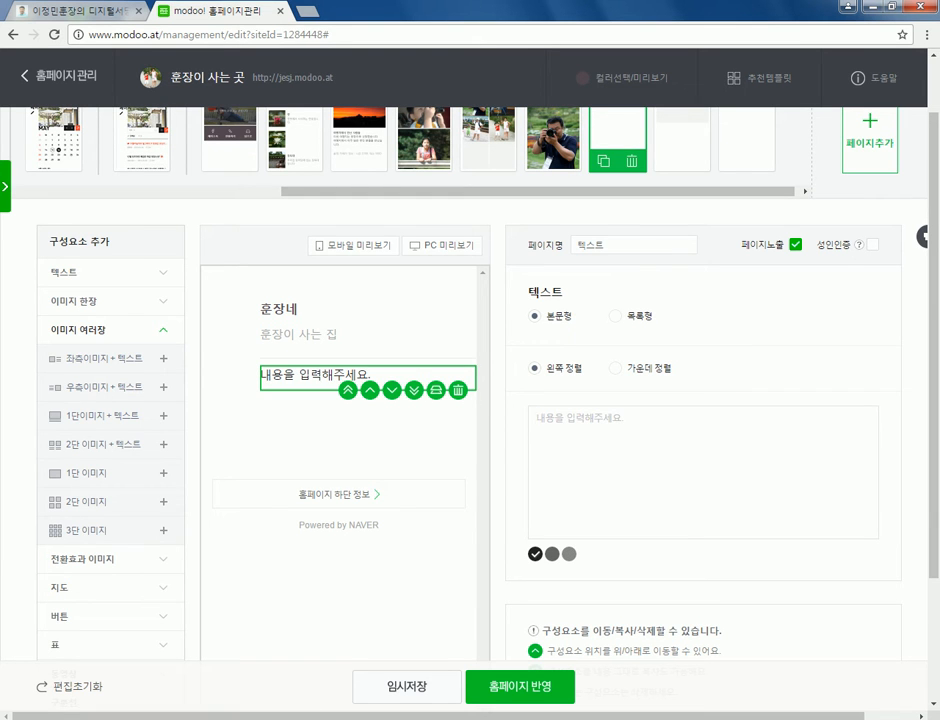
type("훈장이 산")
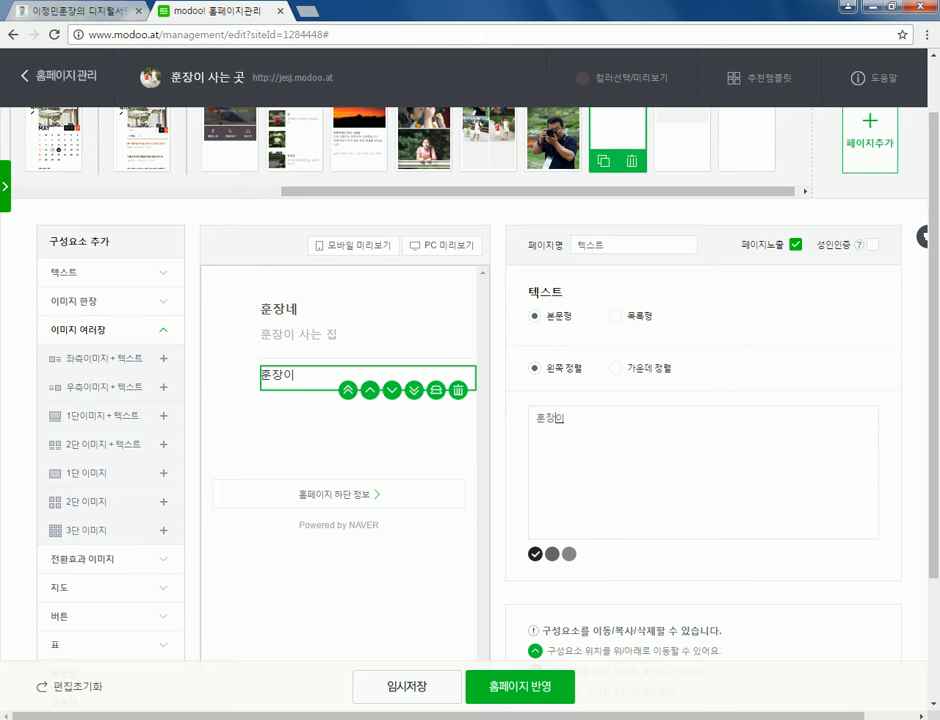
type("는 곳입니다")
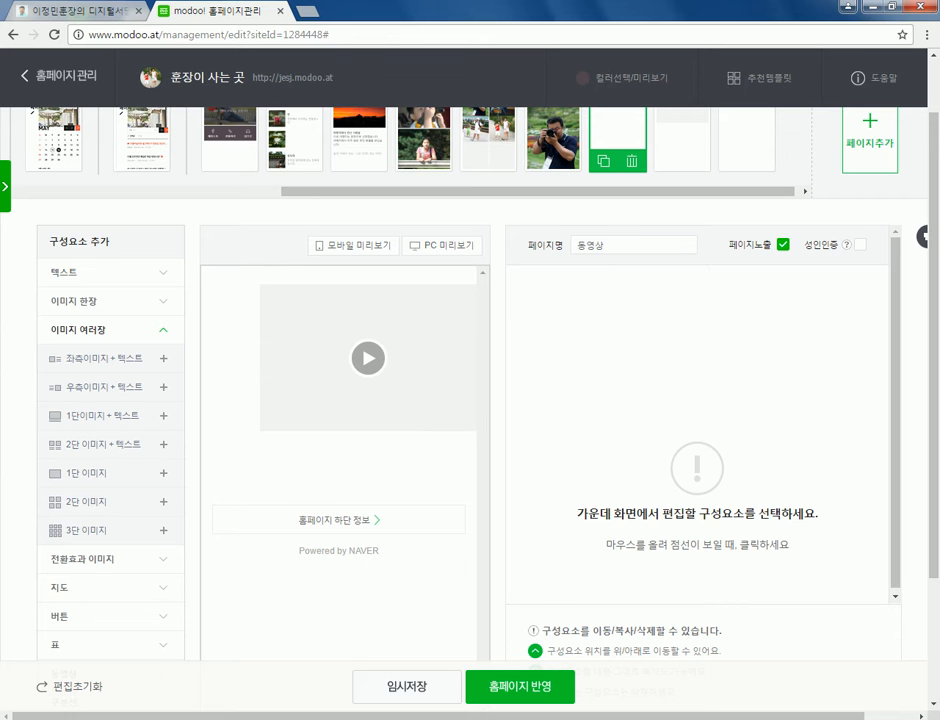
- Select the 동영상 page's video block to show its address field, then switch to the 디지털서당 tab
left_click(368, 358)
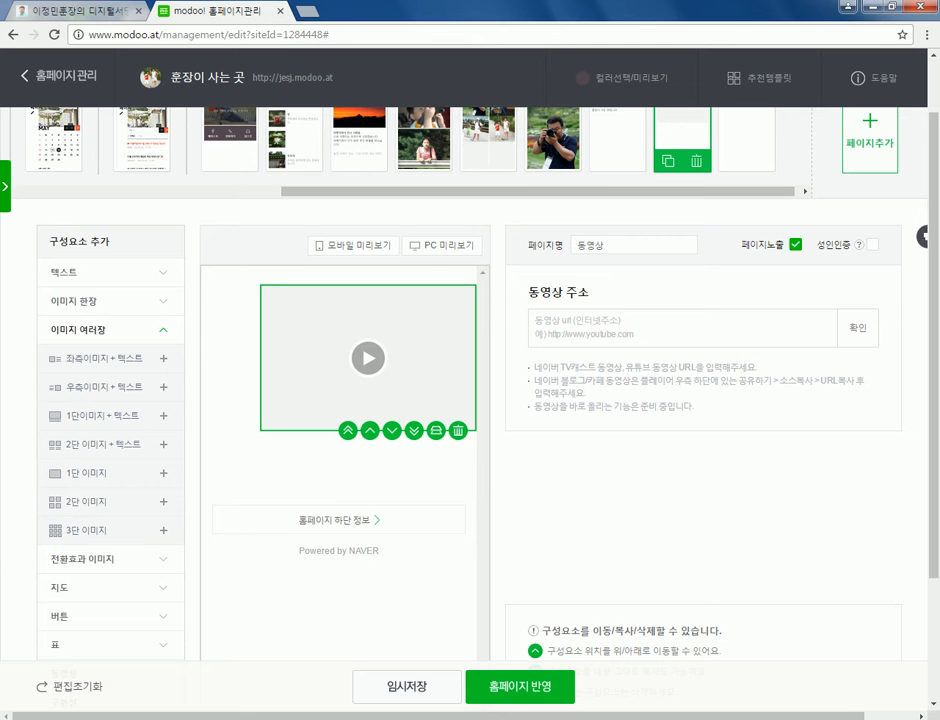
key("ctrl+shift+Tab")
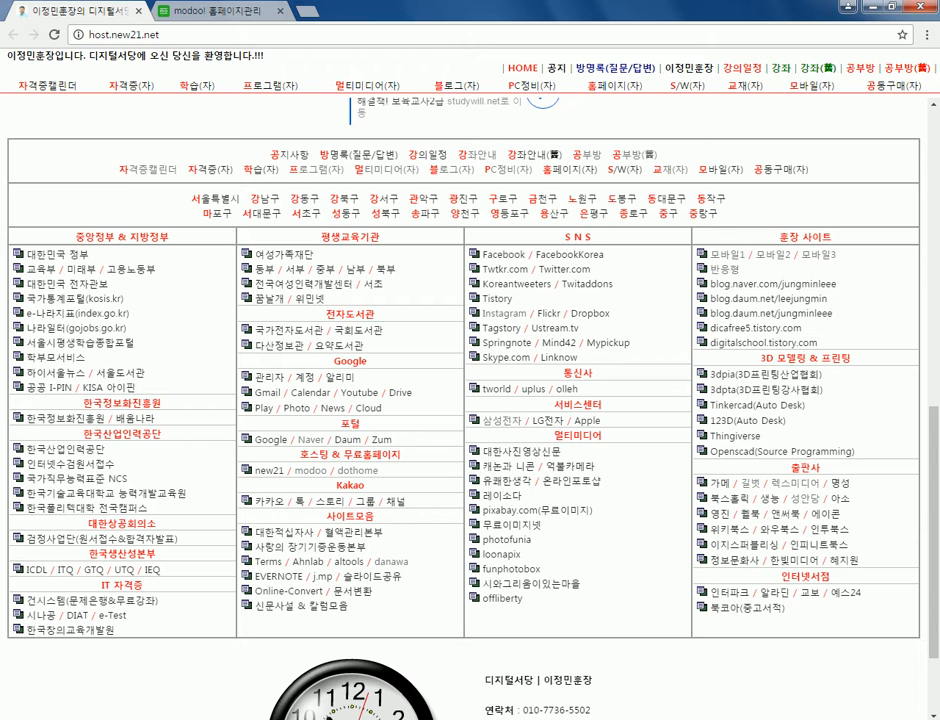
- Open YouTube's TV row, play the 구르미 그린 달빛 1차 티저 video, and select its web address
left_click(363, 392)
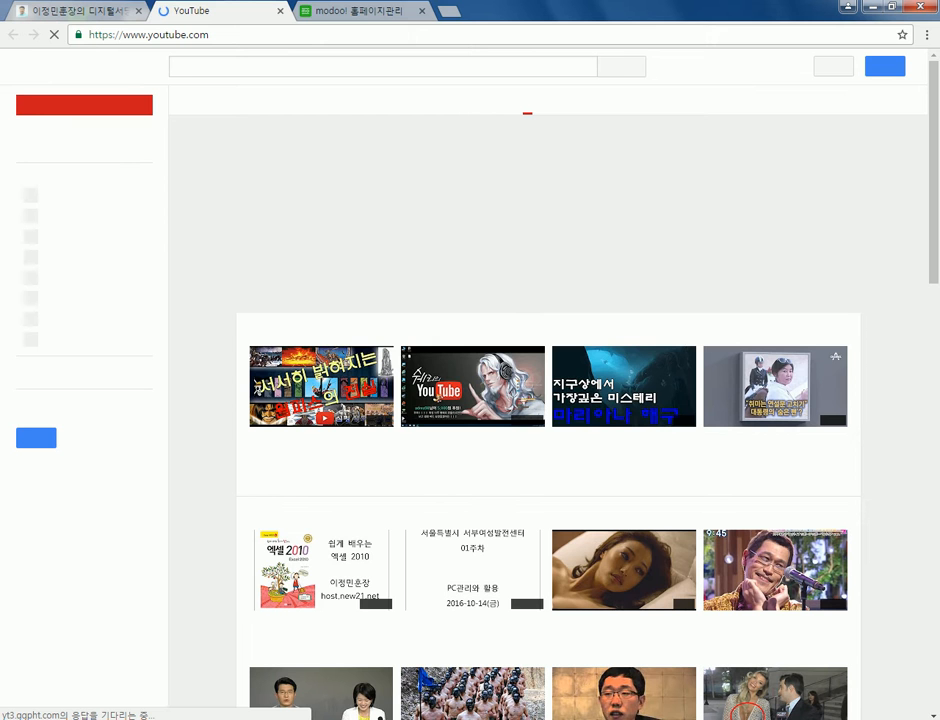
scroll(548, 400, "down", 3)
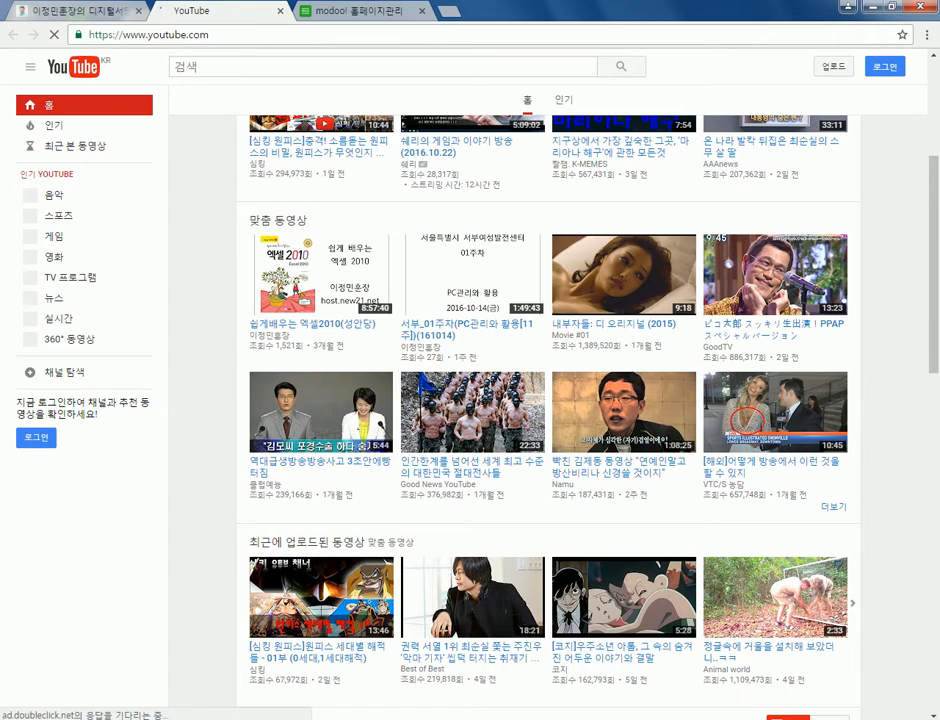
scroll(548, 400, "down", 2)
scroll(548, 400, "down", 1)
scroll(548, 400, "down", 3)
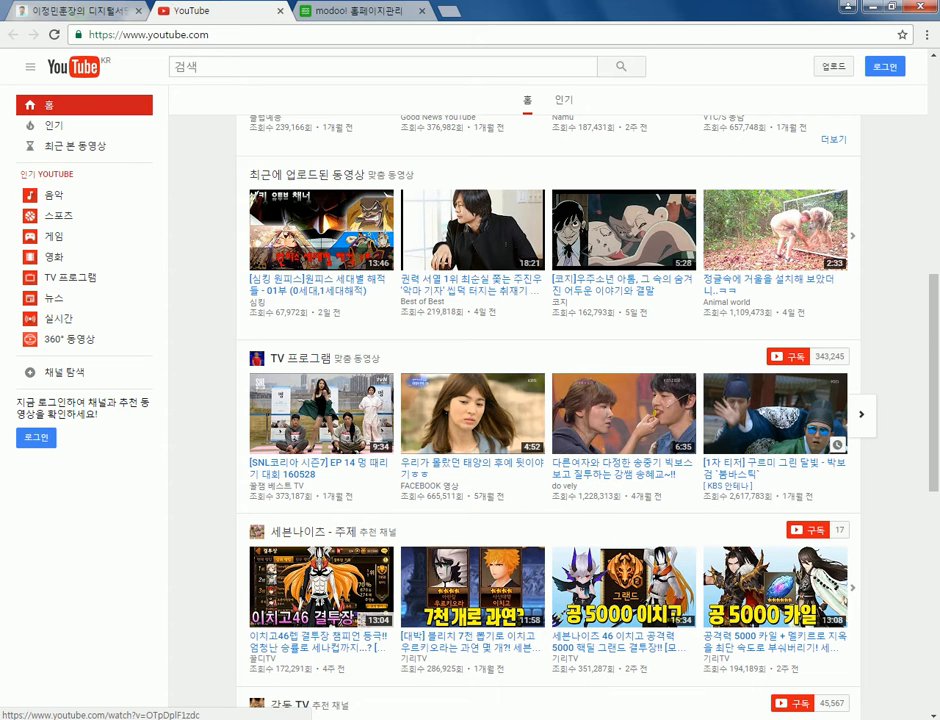
left_click(645, 464)
left_click(775, 413)
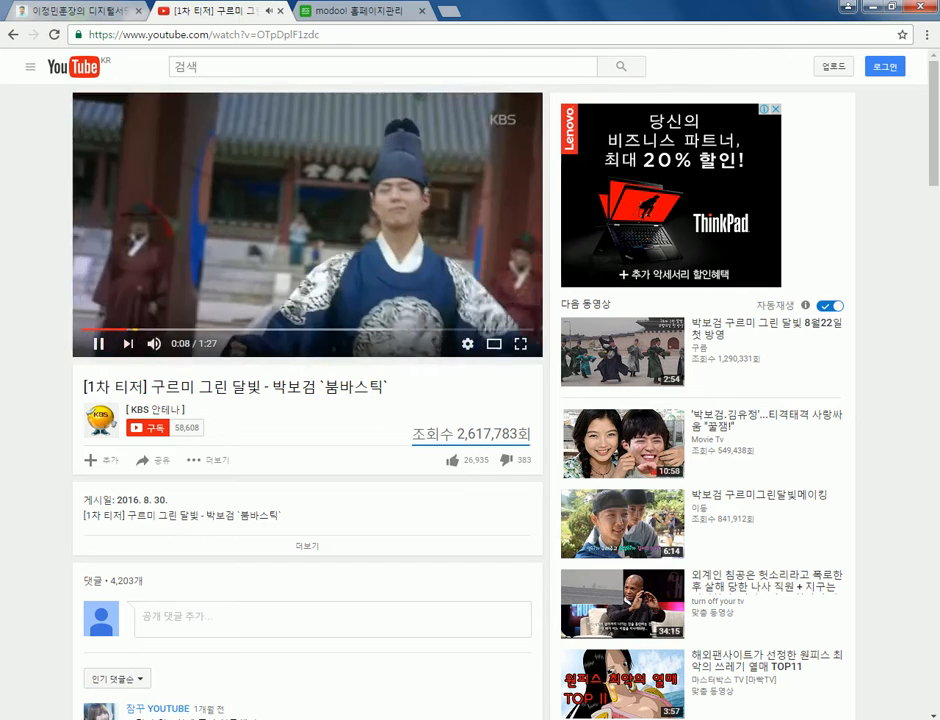
key("ctrl+l")
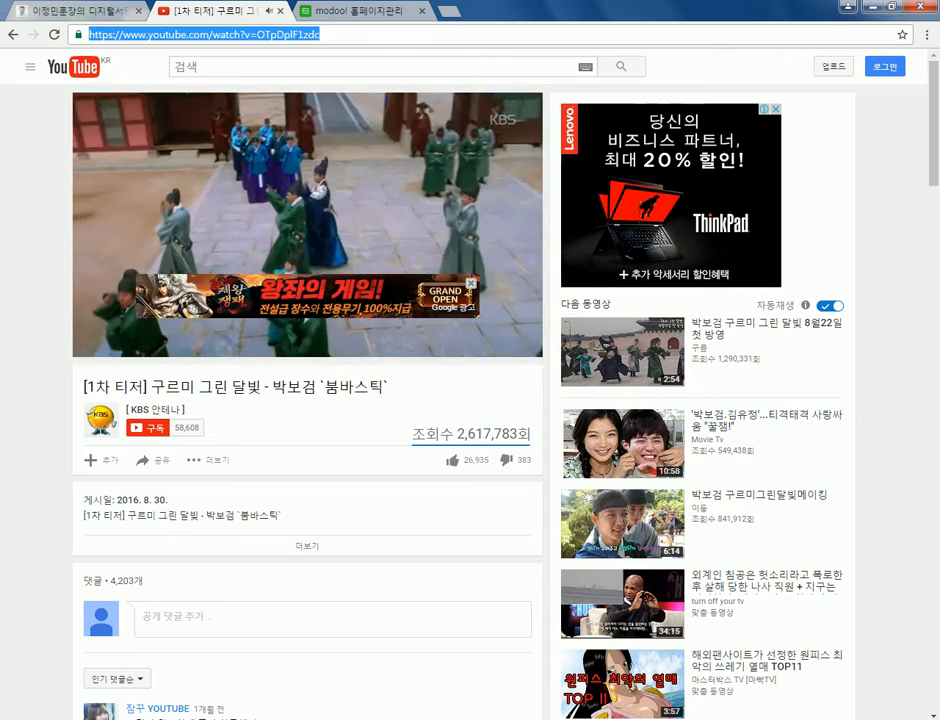
right_click(388, 37)
left_click(428, 90)
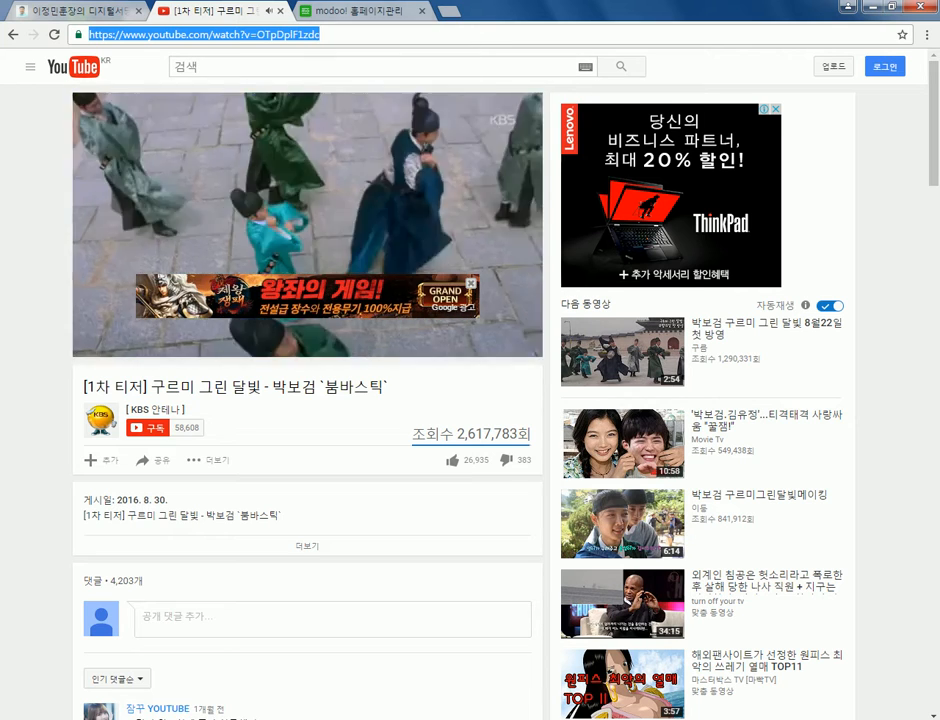
key("ctrl+Tab")
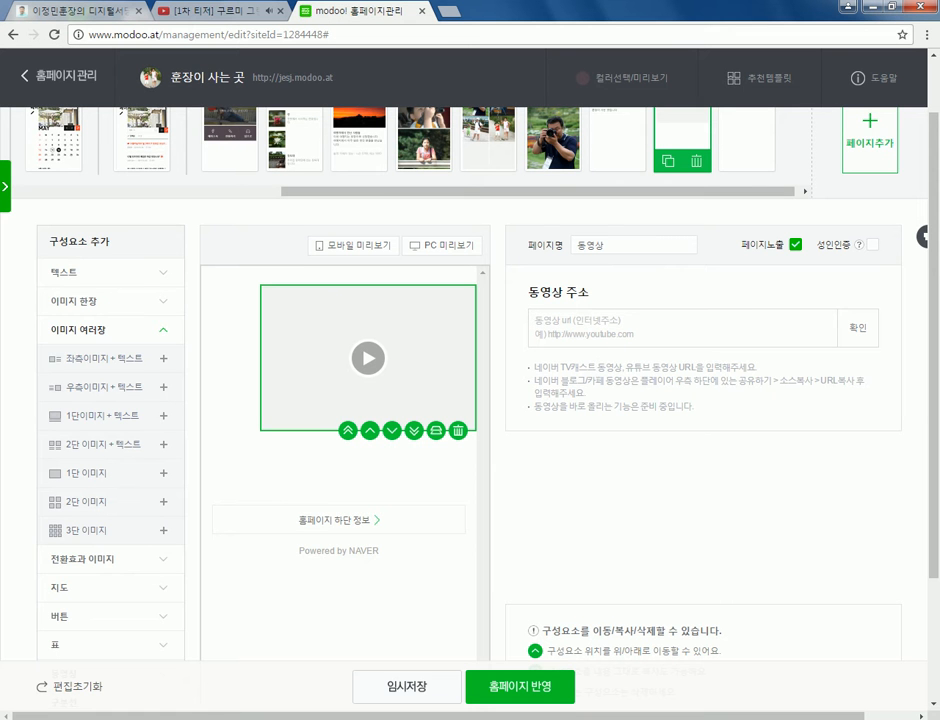
- Paste the teaser's YouTube address into the 동영상 주소 field and confirm with 확인
right_click(647, 320)
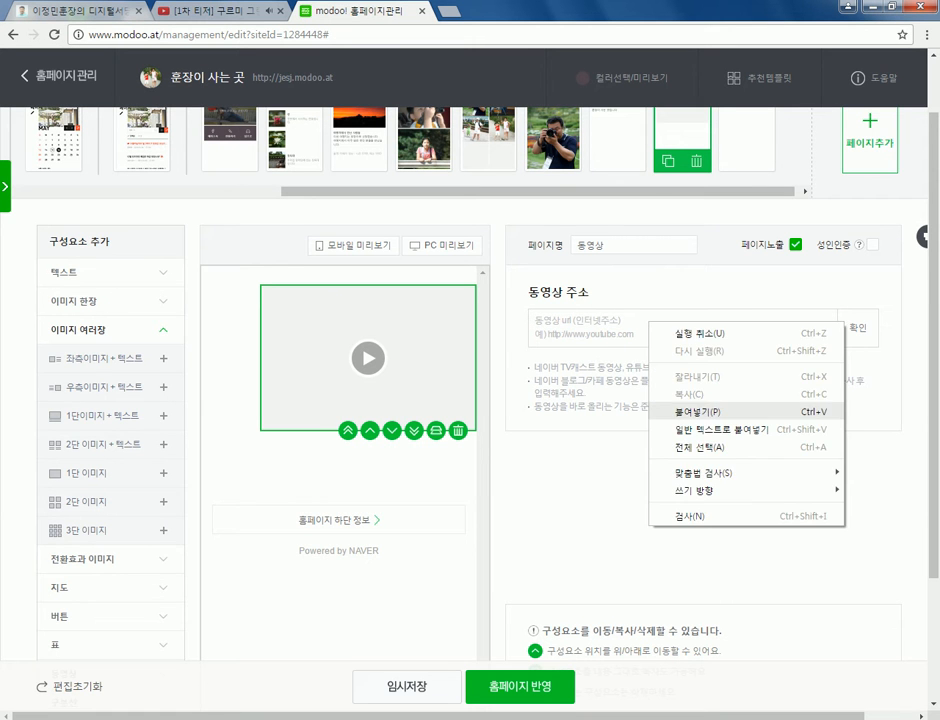
left_click(690, 411)
left_click(858, 328)
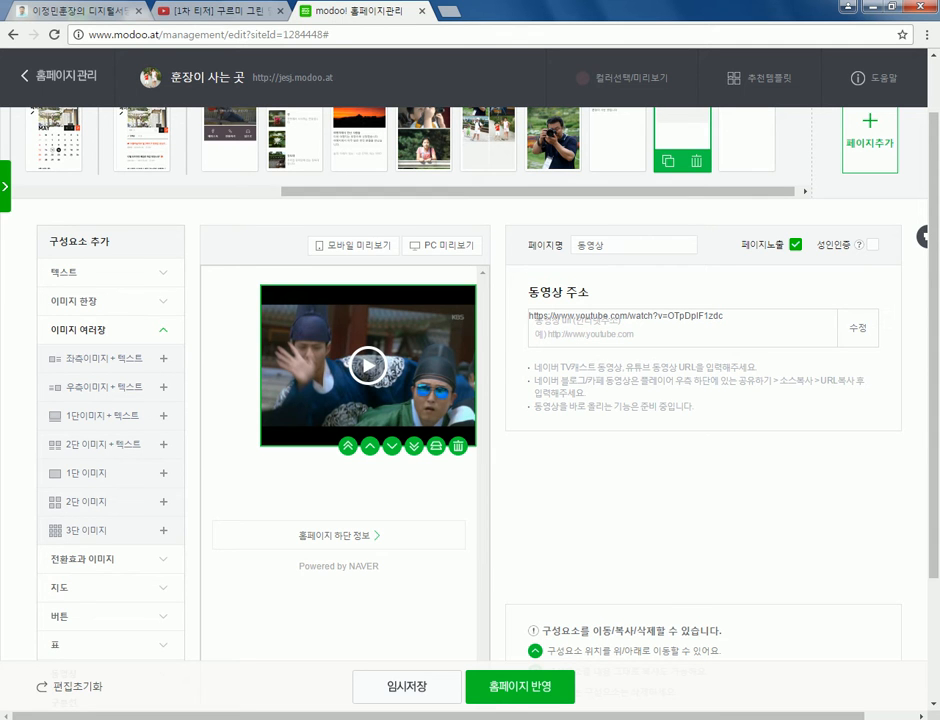
- Open the first 연습 practice page and collapse the multi-image component group
scroll(470, 400, "down", 2)
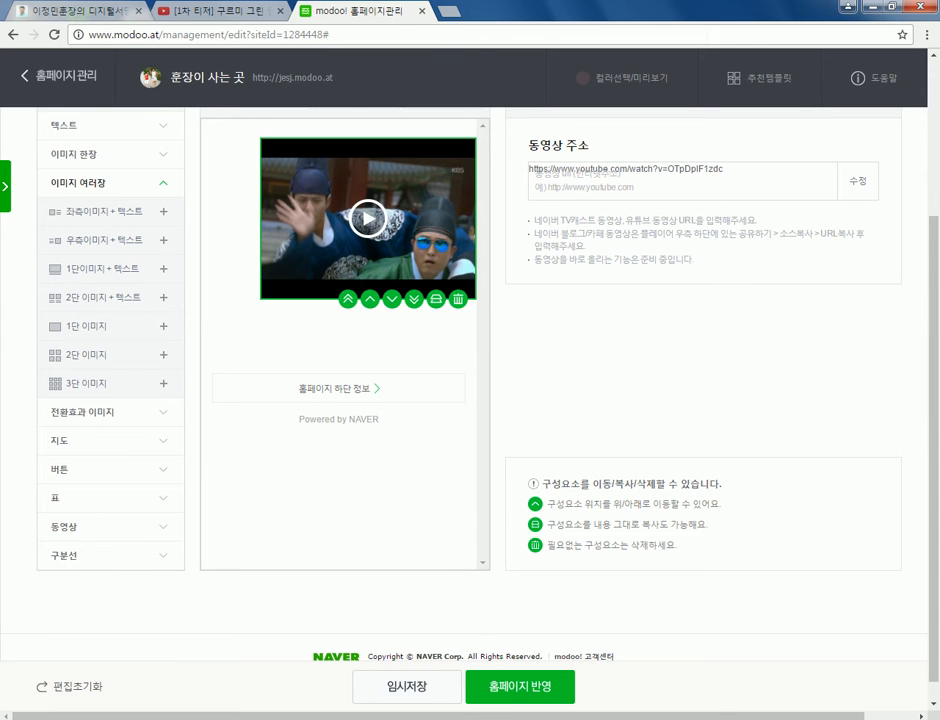
scroll(470, 400, "up", 3)
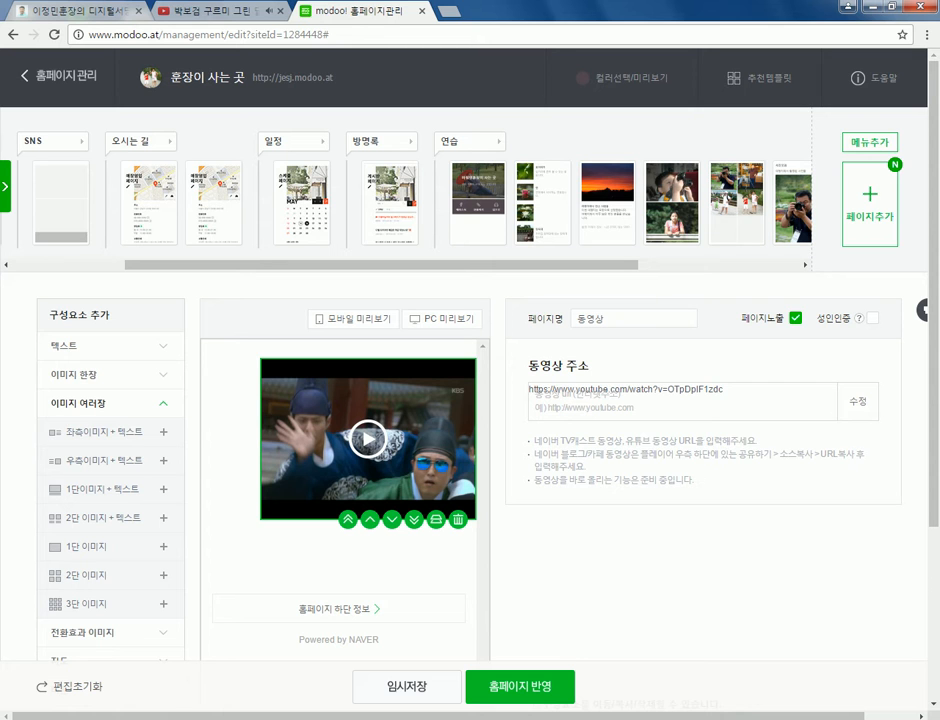
left_click(477, 195)
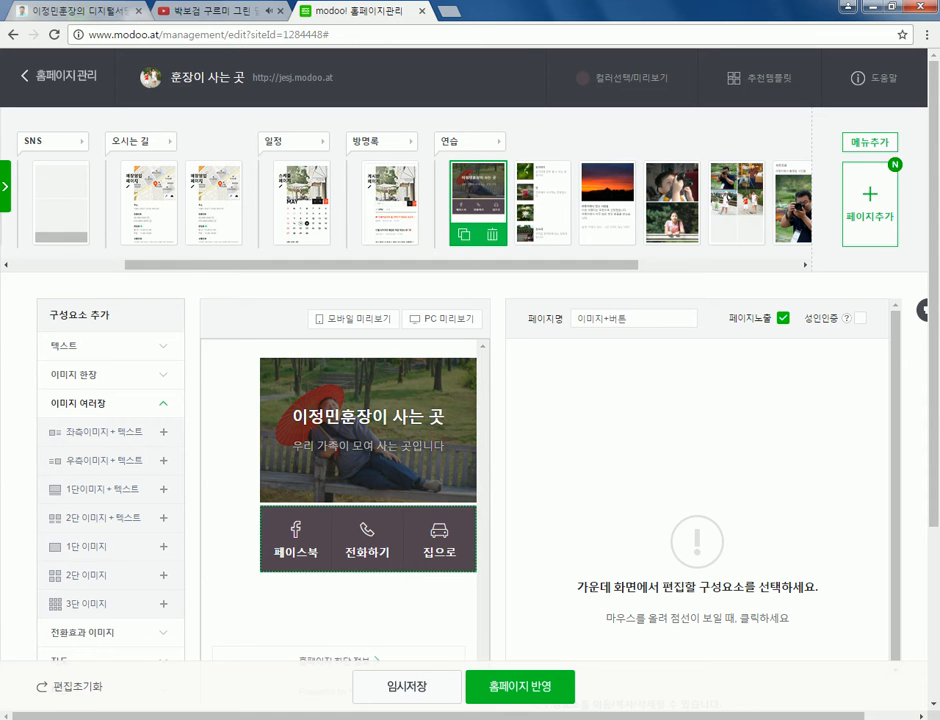
scroll(470, 460, "down", 1)
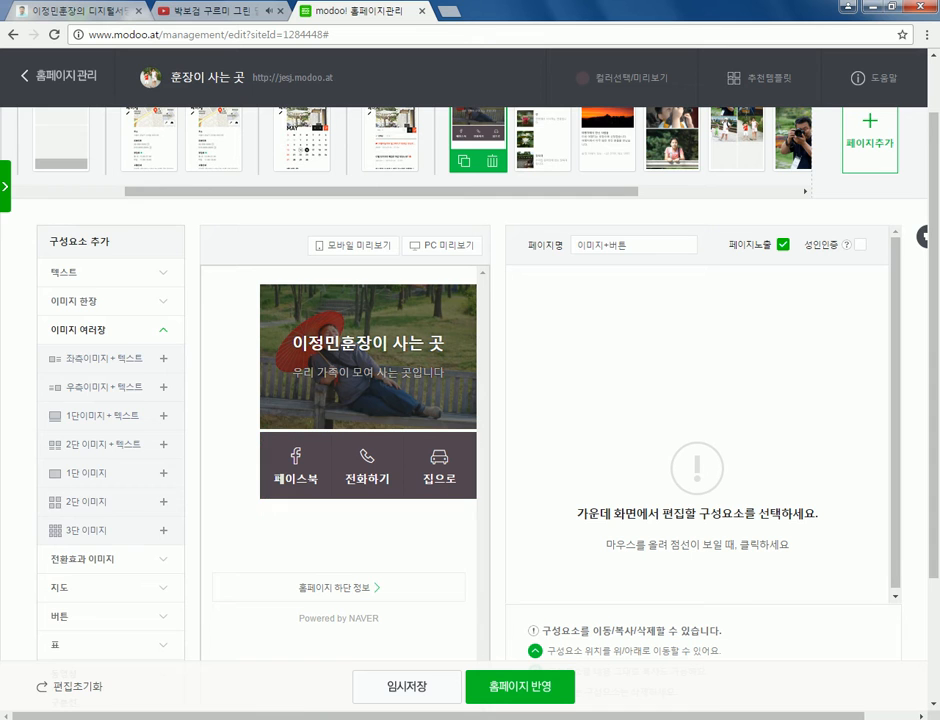
left_click(100, 329)
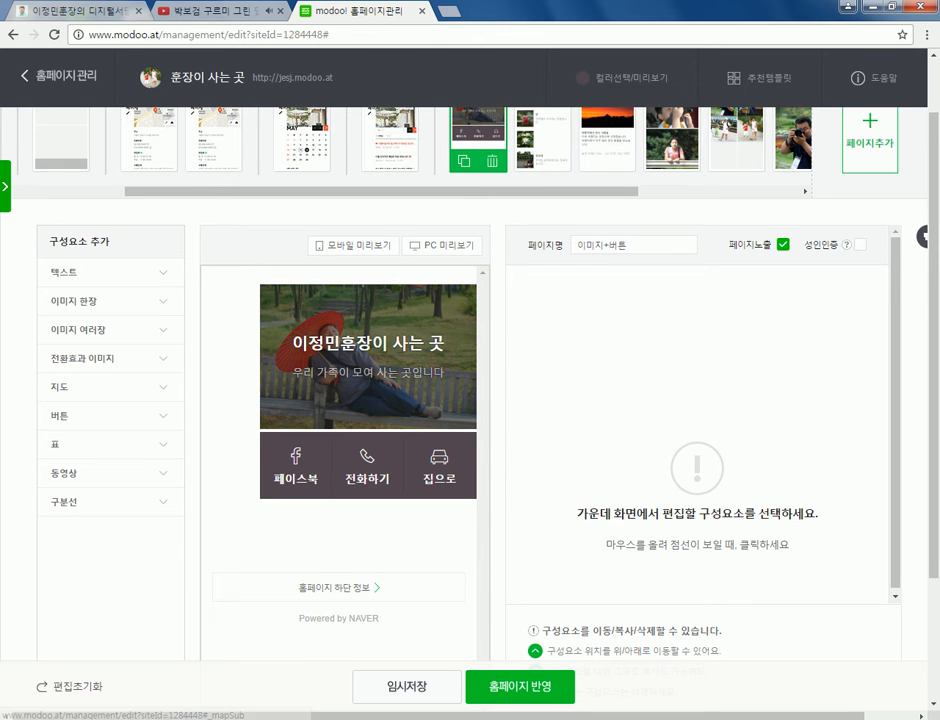
scroll(100, 415, "up", 1)
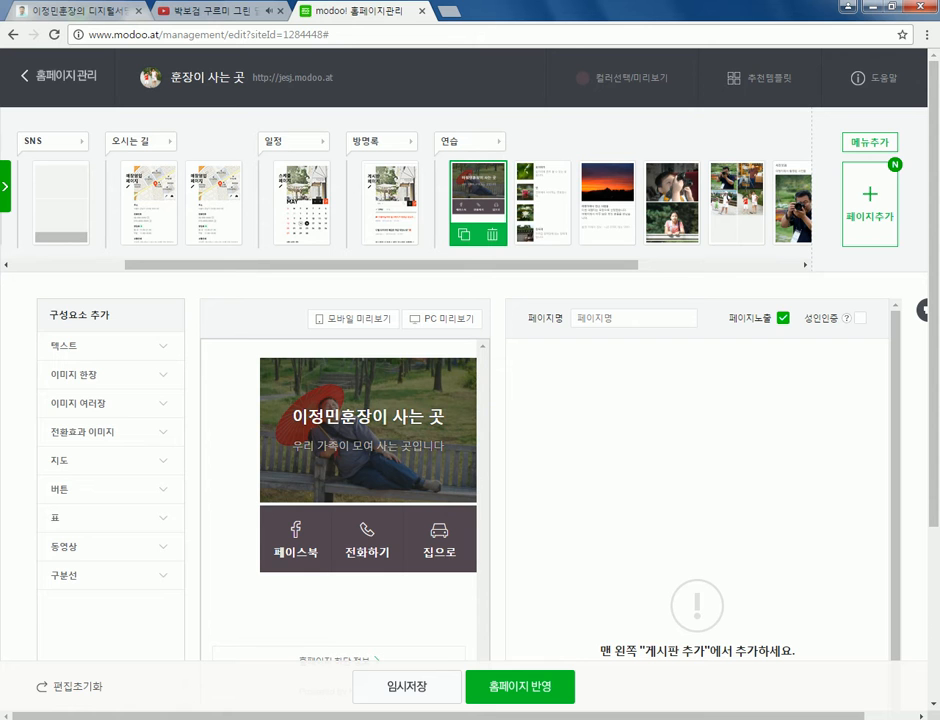
- Visit 방명록, open and cancel the add-page dialog twice, then return to the 이미지+버튼 page
left_click(390, 203)
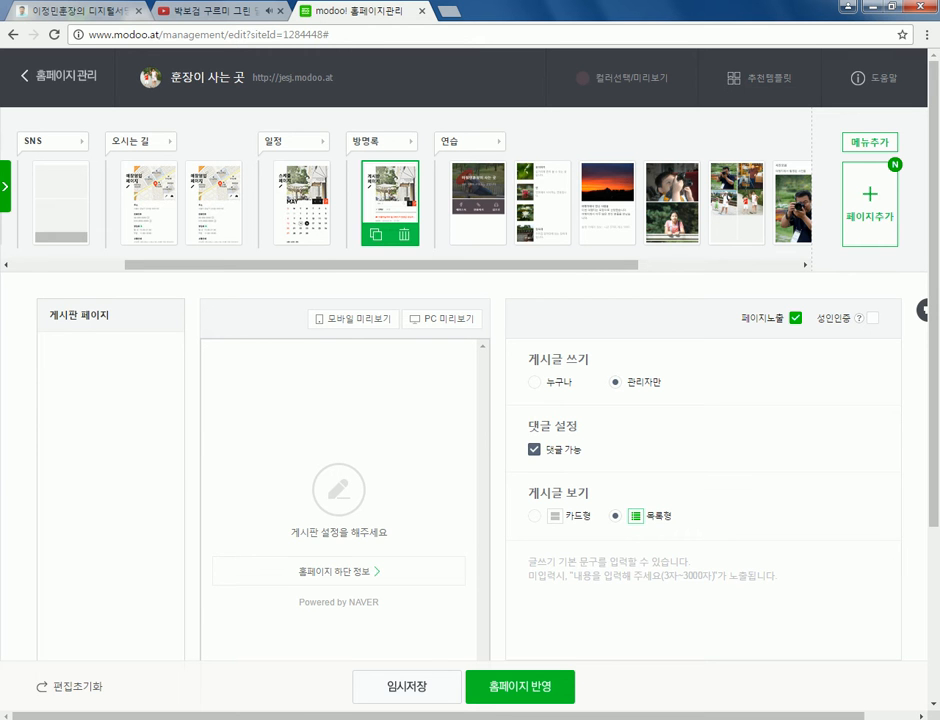
left_click(869, 204)
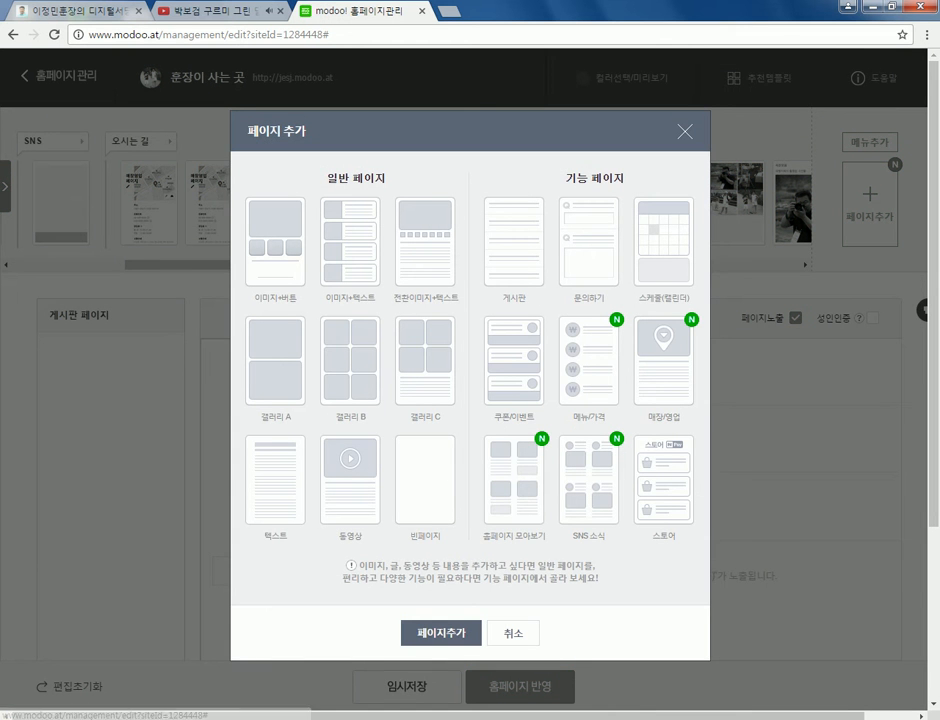
key("Return")
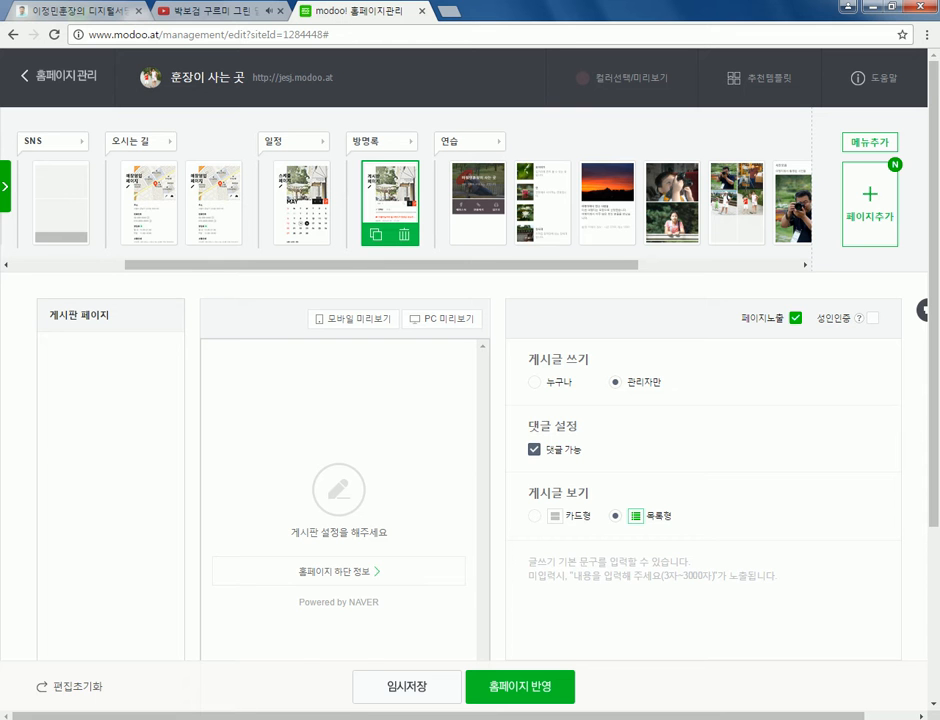
left_click(477, 203)
left_click(869, 204)
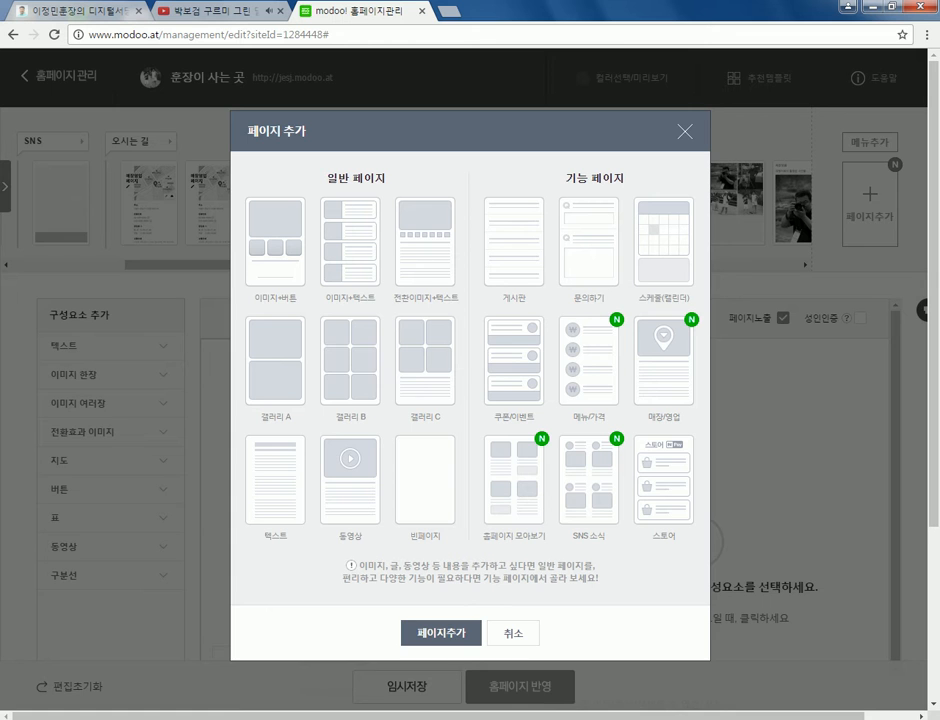
left_click(275, 240)
left_click(441, 632)
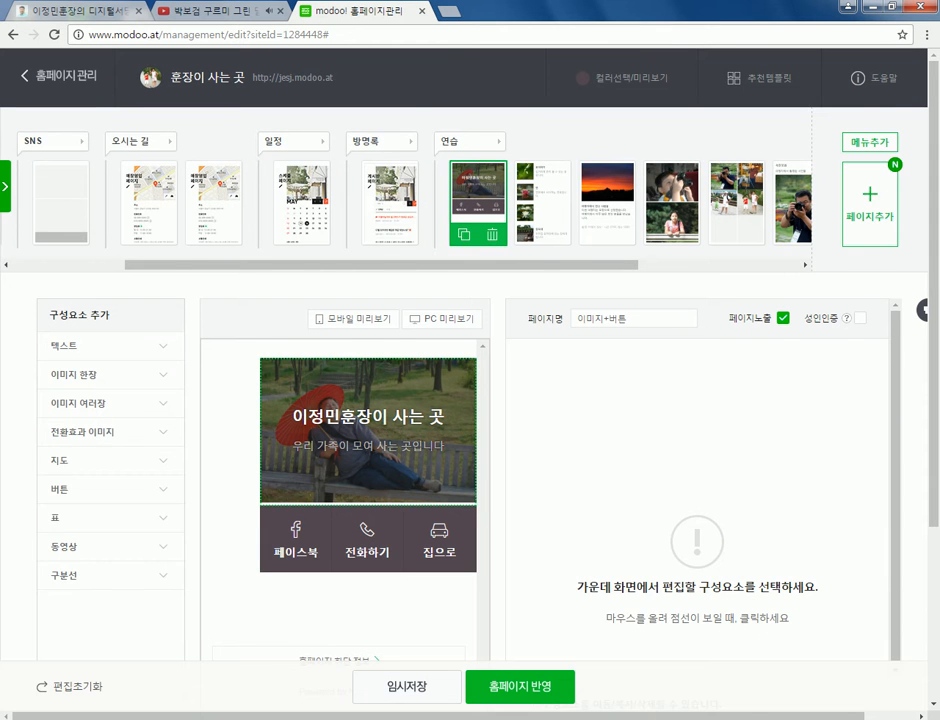
scroll(470, 400, "down", 1)
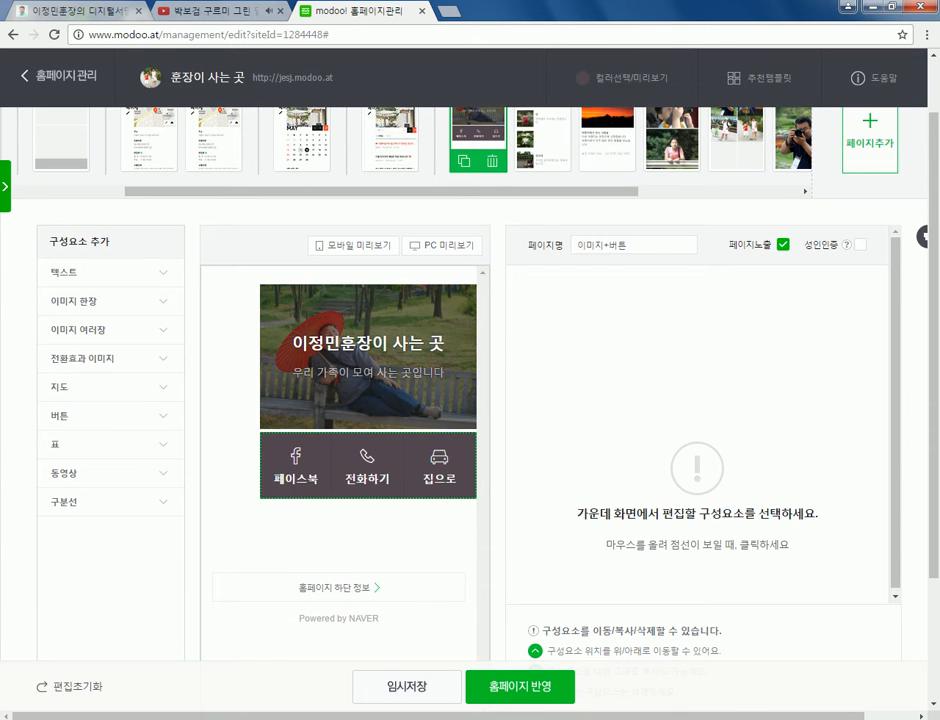
- Add a row of three 네모버튼 and several 막대버튼 blocks, dismissing the two-button limit alert
left_click(55, 415)
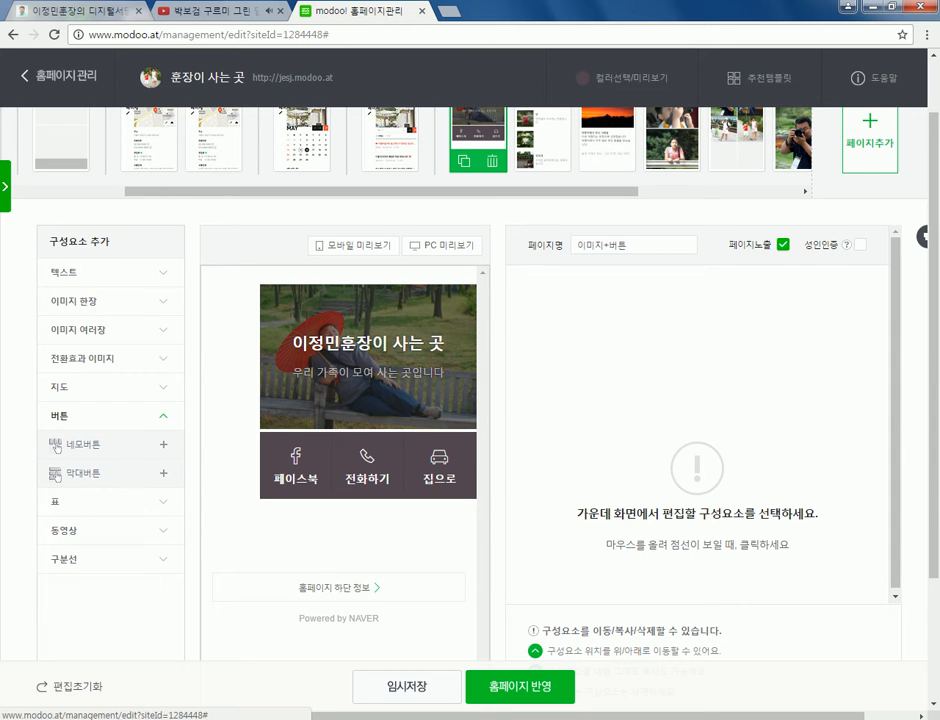
left_click(55, 446)
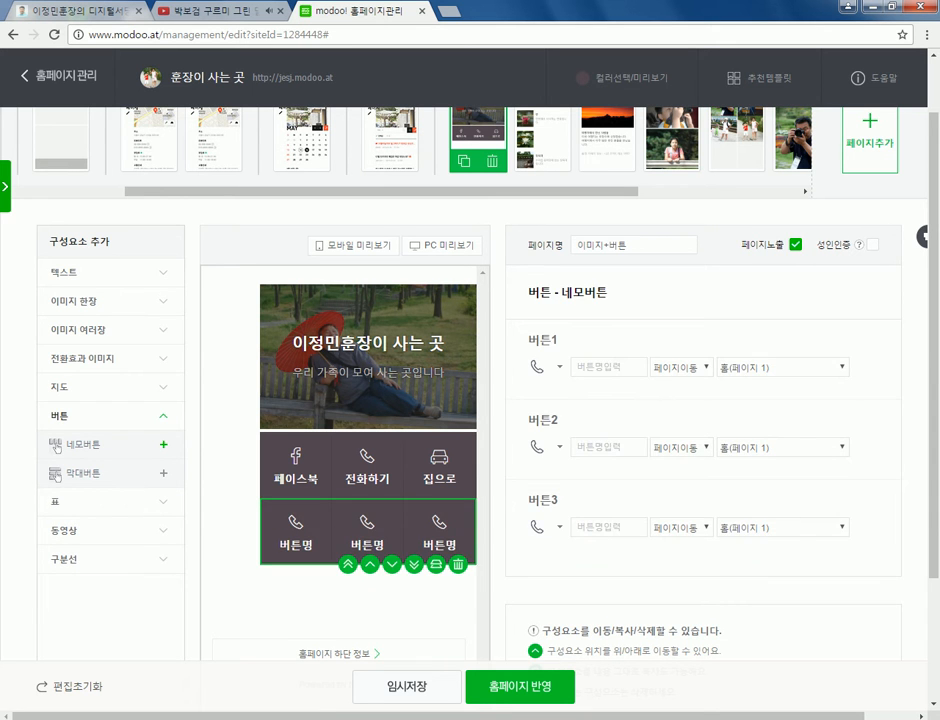
scroll(57, 446, "down", 2)
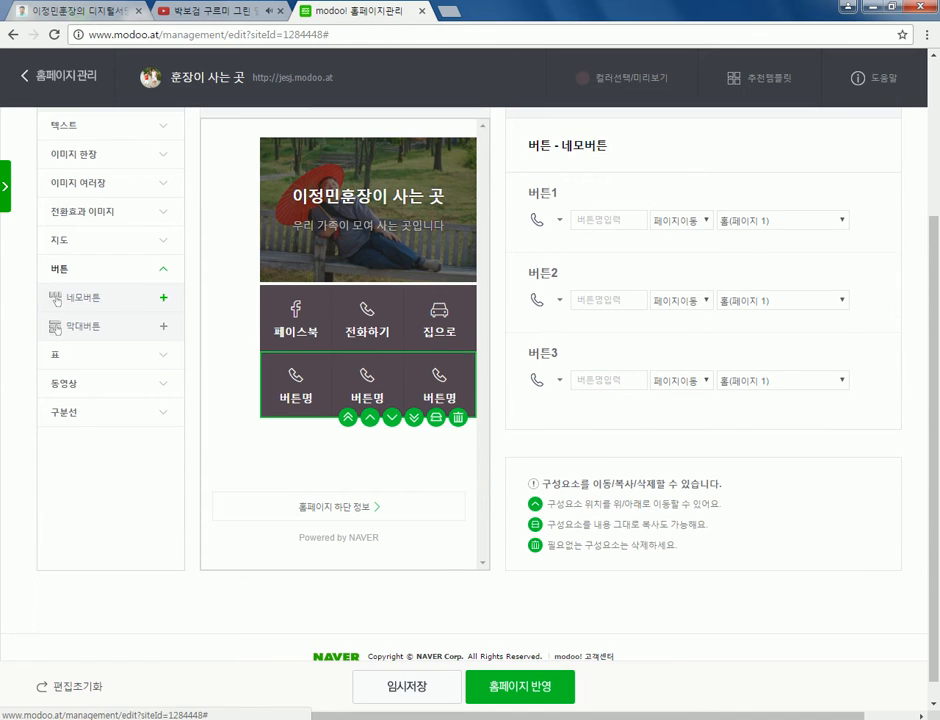
left_click(57, 328)
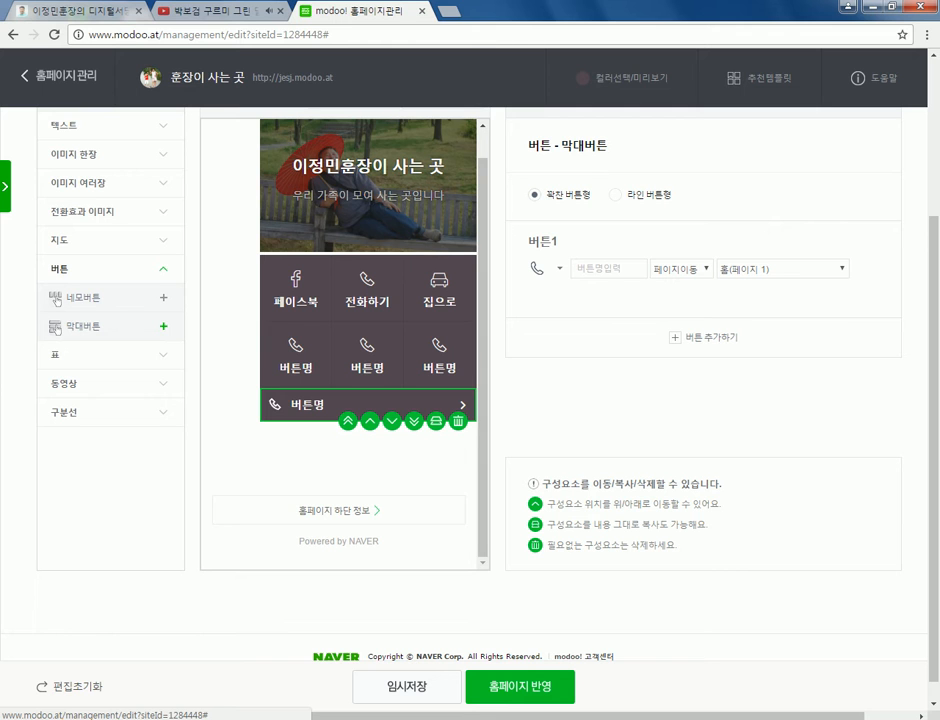
left_click(704, 338)
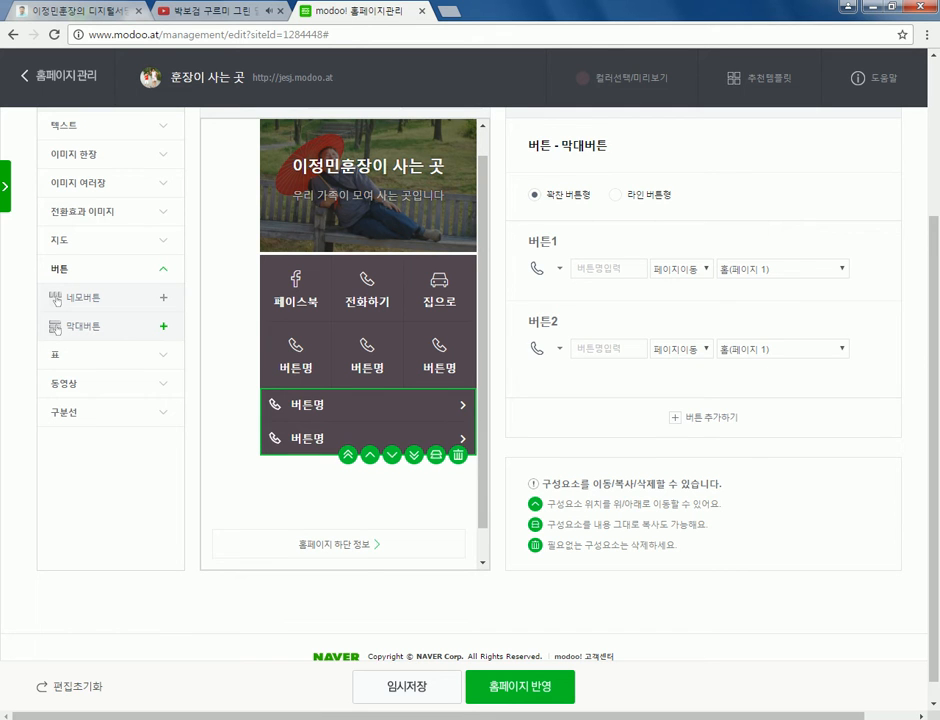
left_click(57, 298)
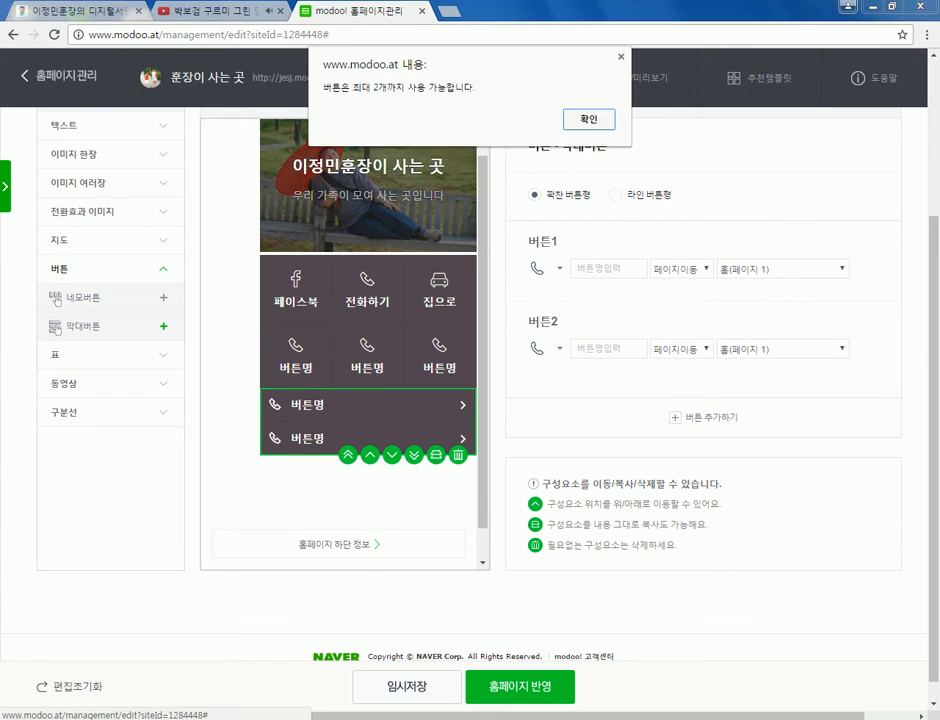
key("Return")
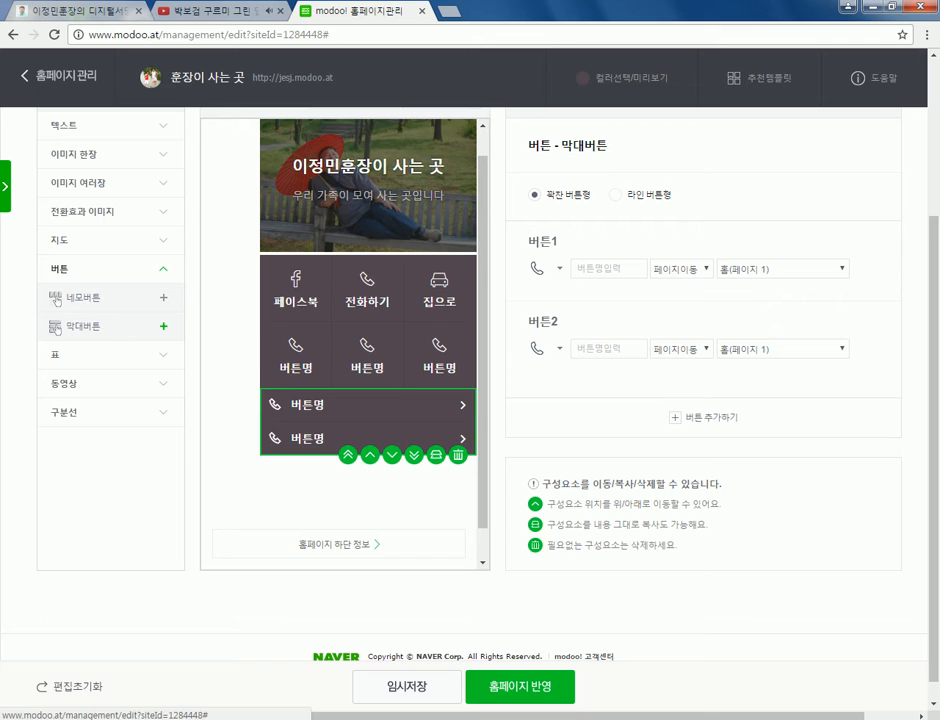
left_click(57, 327)
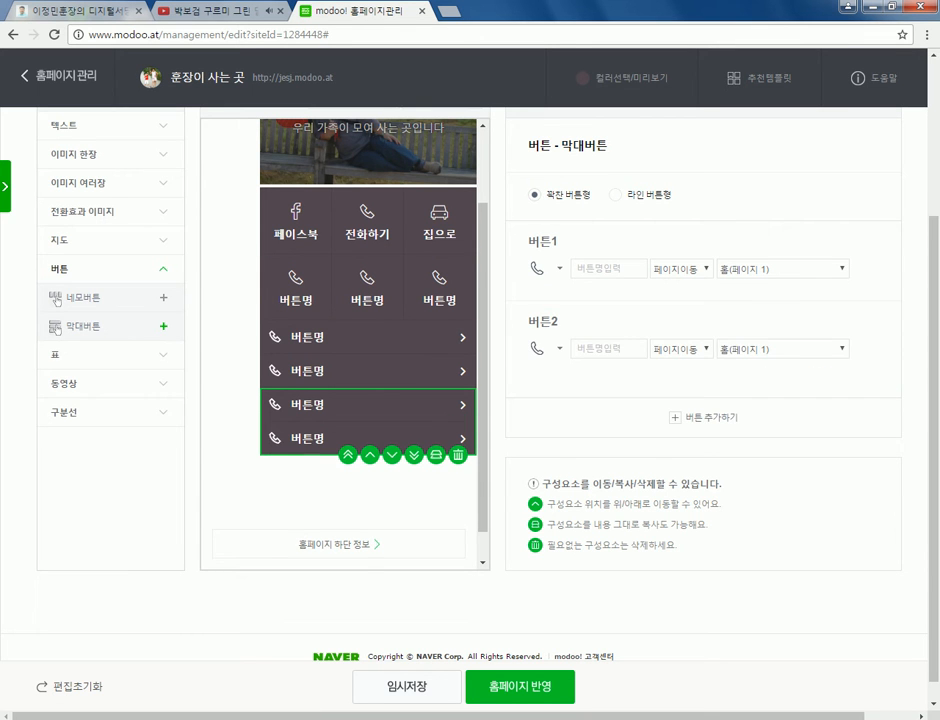
left_click(163, 326)
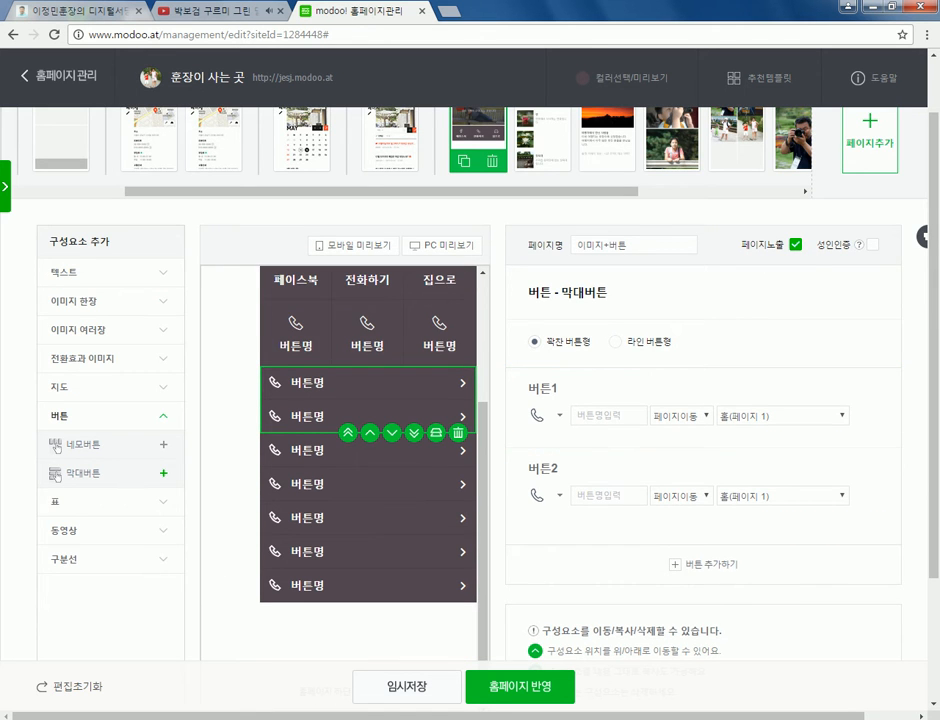
- Name the first bar-button pair 네이버 and 다음 and remove both buttons' icons
left_click(57, 448)
key("Return")
scroll(470, 400, "down", 1)
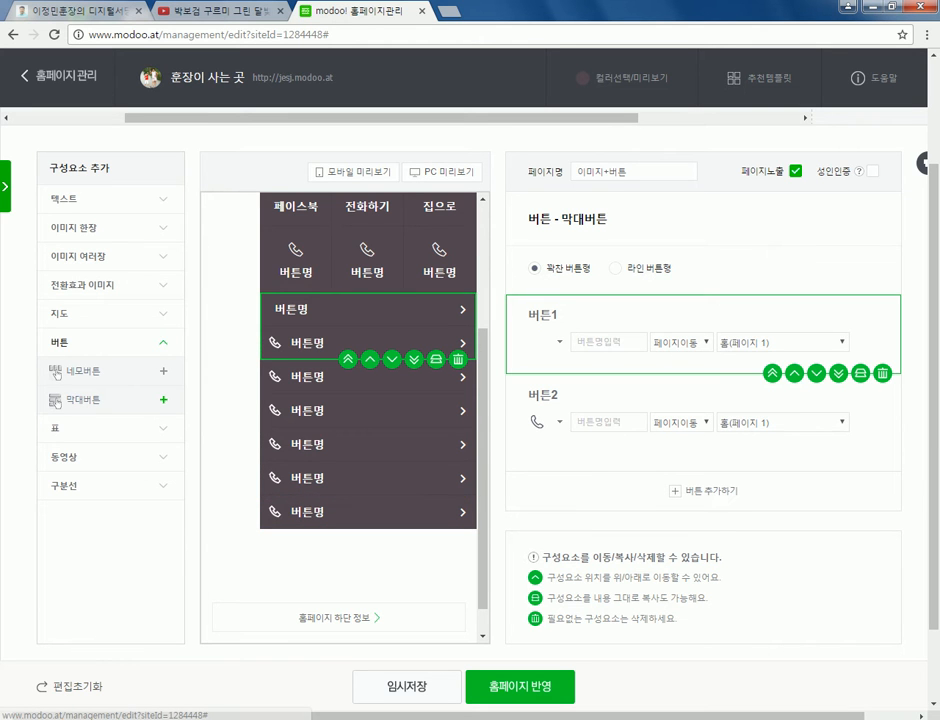
type("네이버")
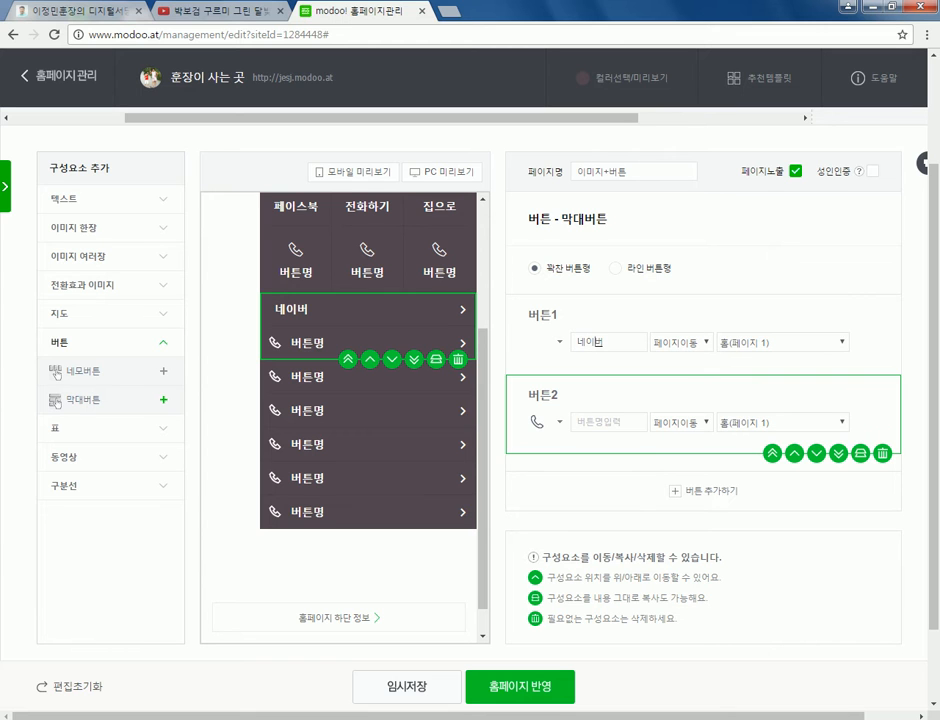
type("다음")
left_click(540, 320)
left_click(550, 342)
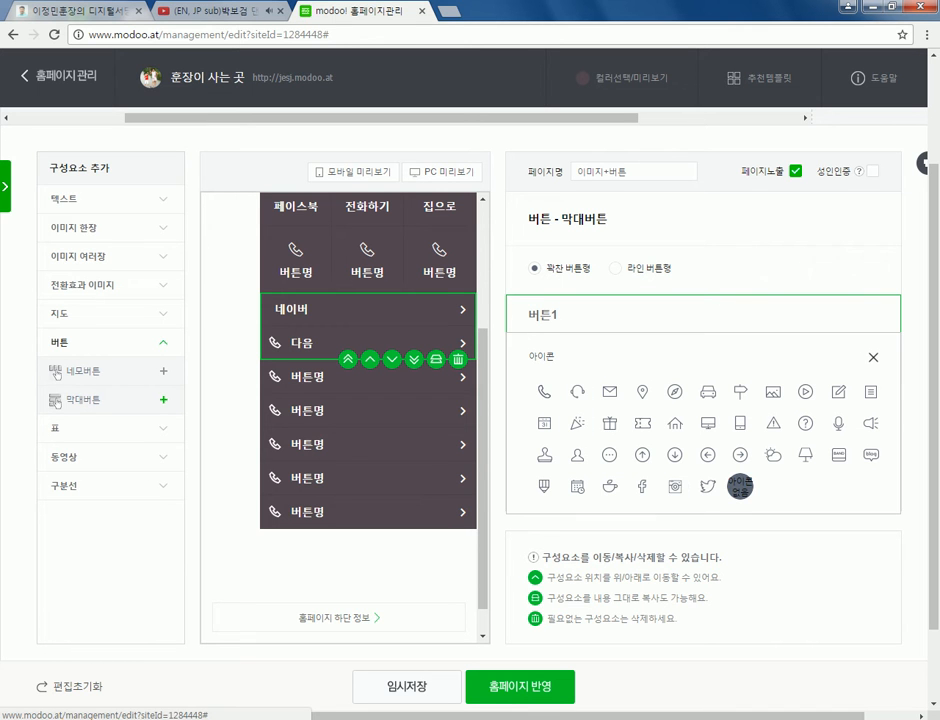
left_click(707, 454)
left_click(593, 422)
left_click(559, 422)
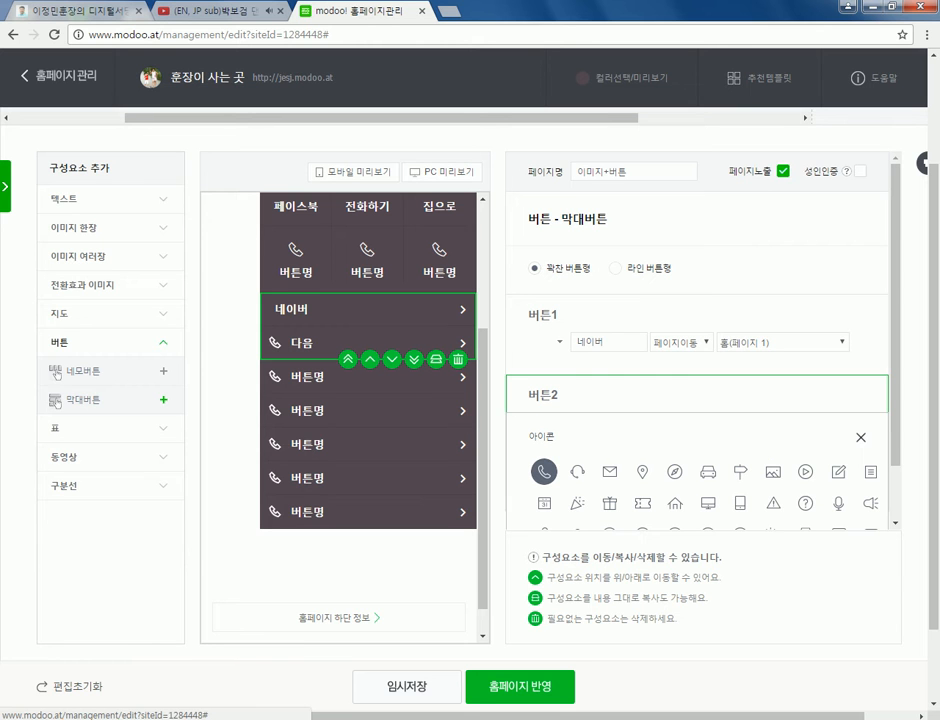
scroll(700, 450, "down", 1)
left_click(739, 501)
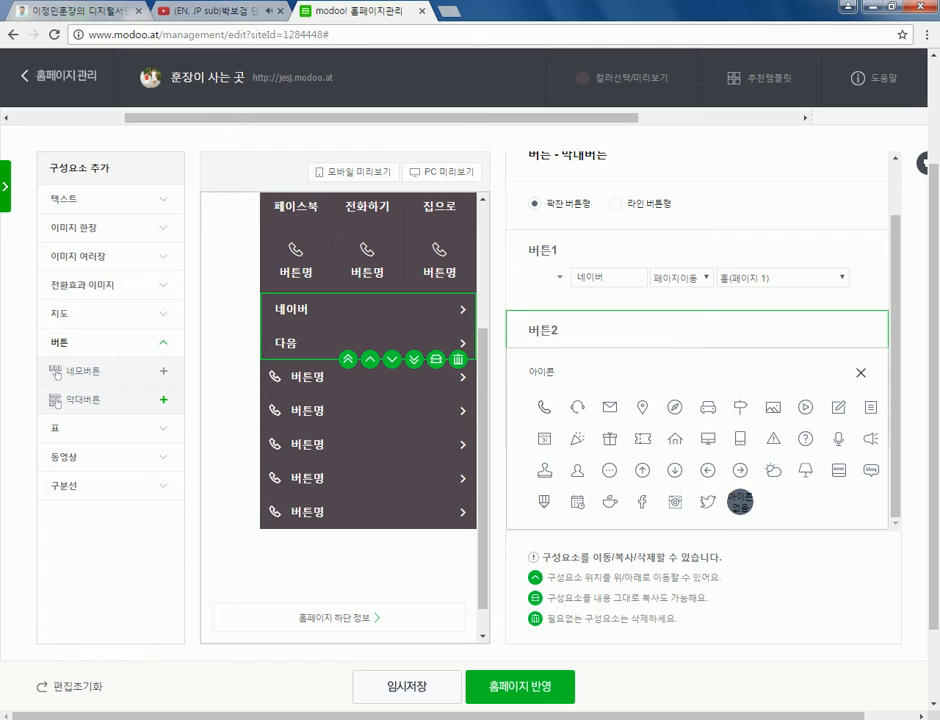
left_click(860, 373)
left_click(682, 342)
key("Down")
key("Down")
key("Down")
key("Down")
key("Return")
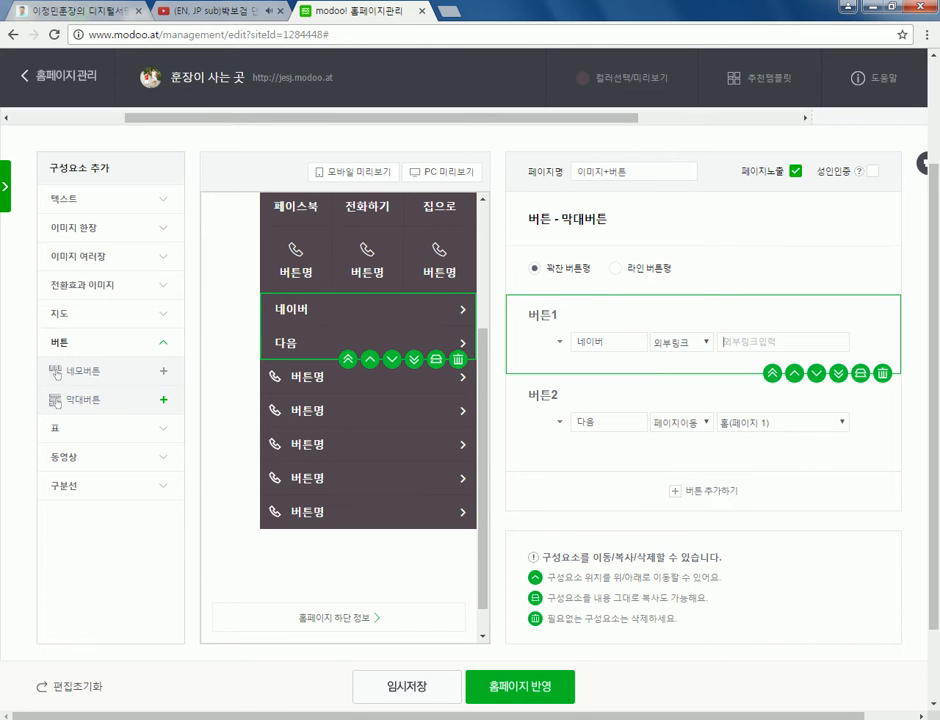
type("www.nadver.com")
key("Left")
key("Left")
key("Left")
key("Left")
key("Left")
key("Left")
key("Left")
key("BackSpace")
left_click(684, 422)
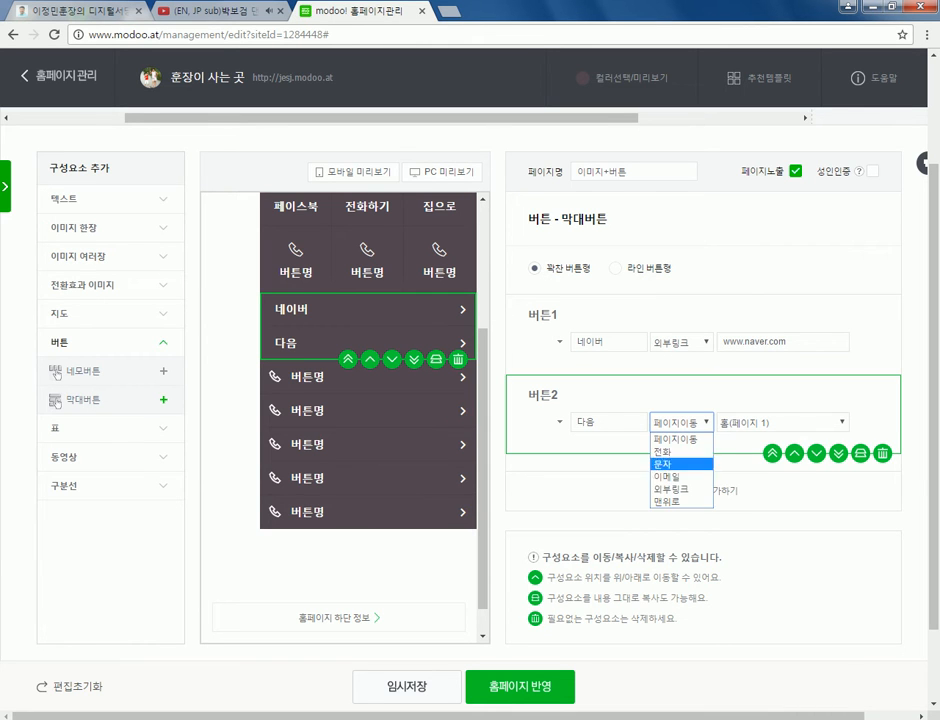
left_click(681, 489)
type("w")
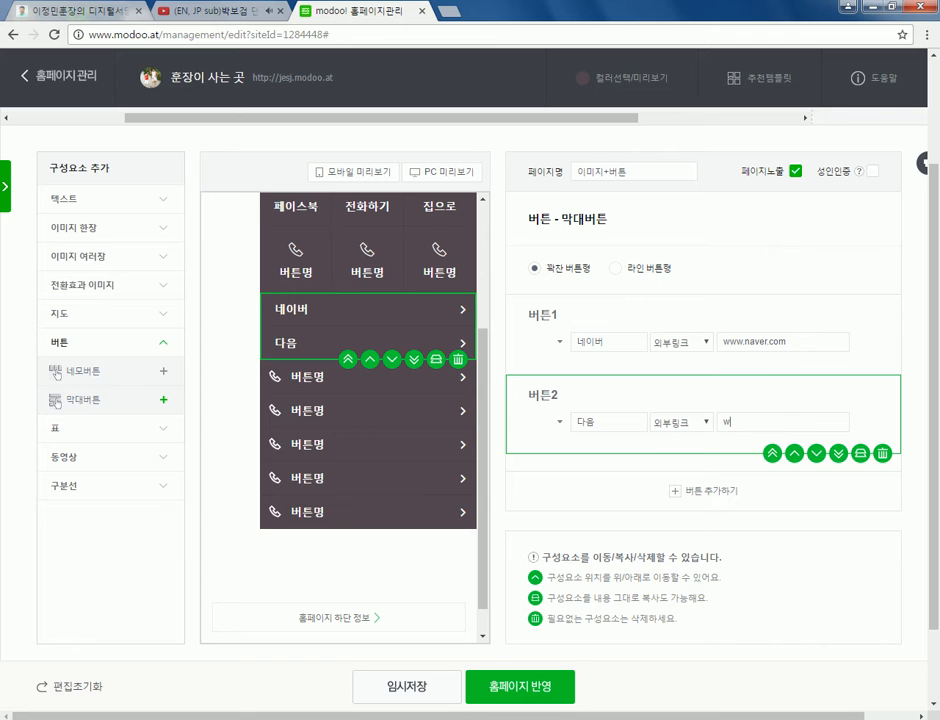
type("ww.daum.net")
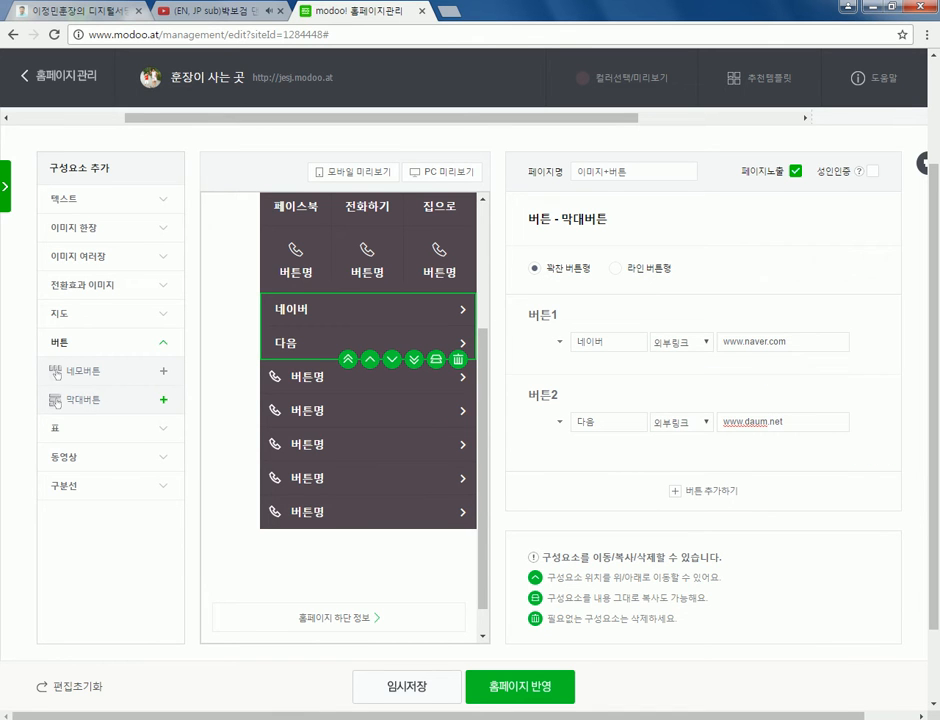
- Try the outline bar-button style, revert to filled, and switch to the portal tab
left_click(617, 268)
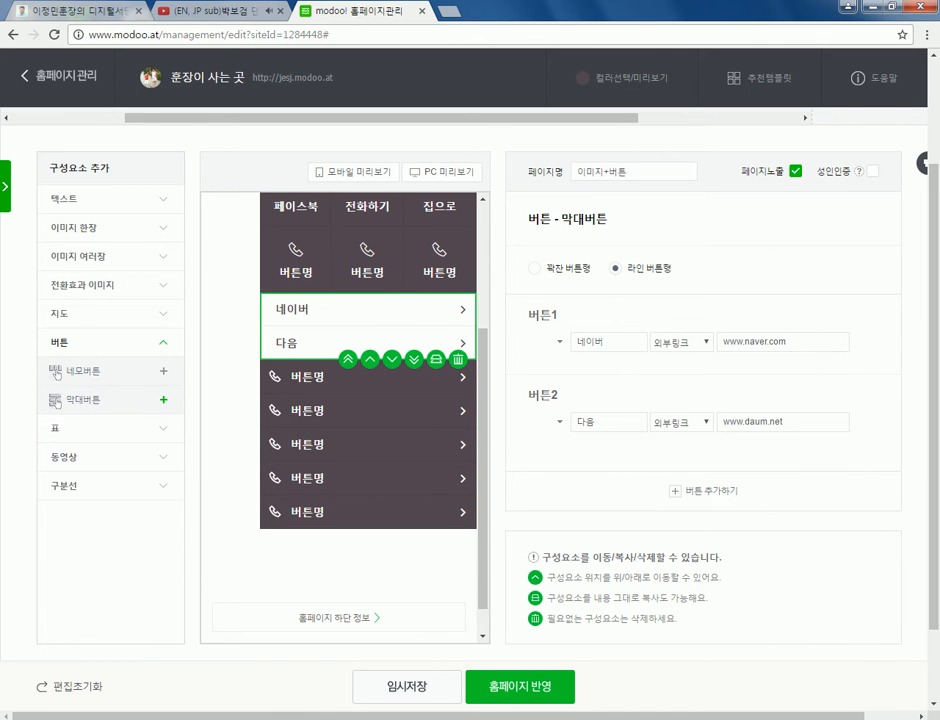
left_click(534, 268)
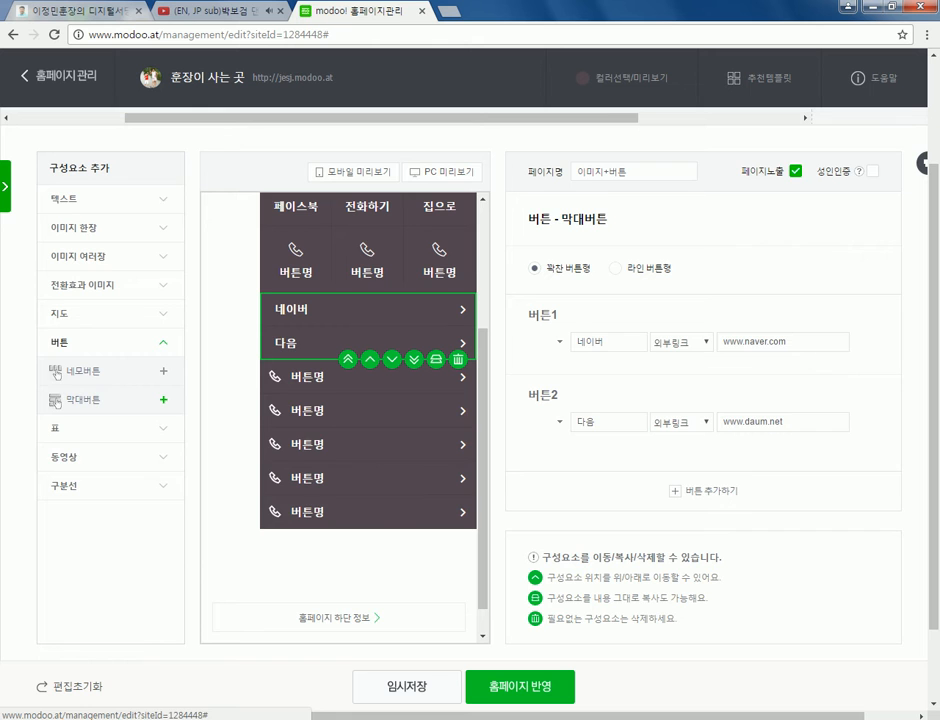
scroll(368, 400, "down", 1)
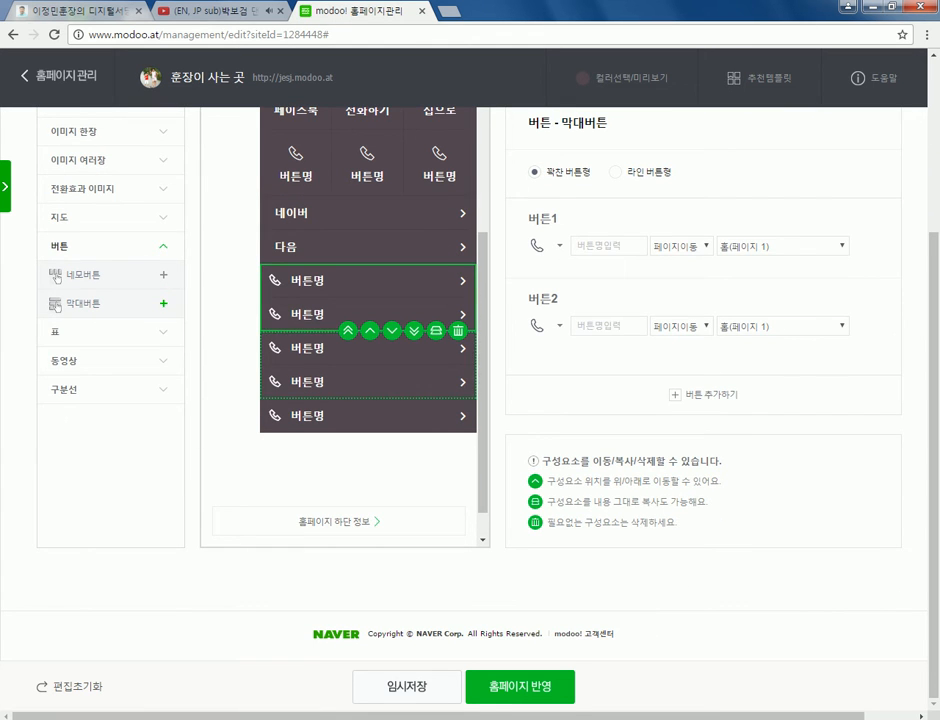
key("ctrl+Tab")
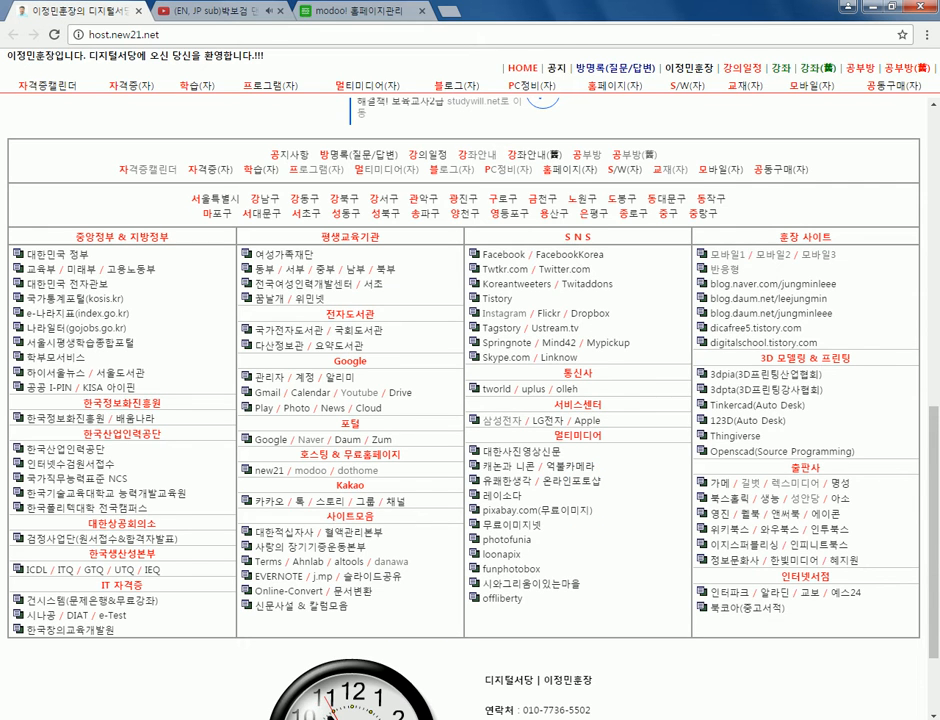
- Open seodang.modoo.at and view the Modoo 모바일 and WordPress 홈페이지 showcase pages under 자랑하기
left_click(689, 68)
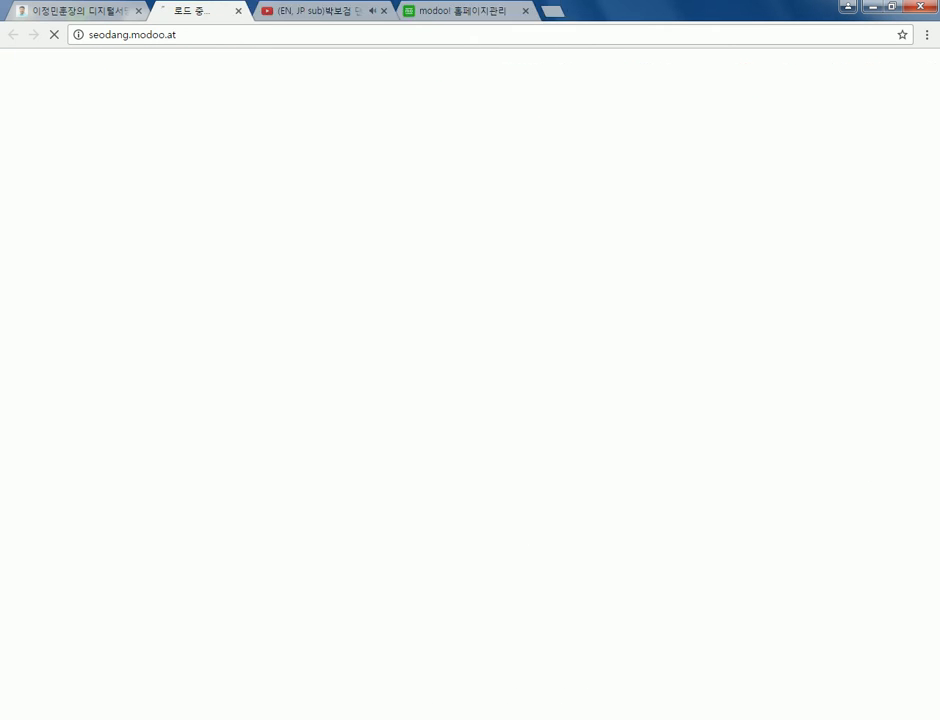
scroll(470, 380, "down", 3)
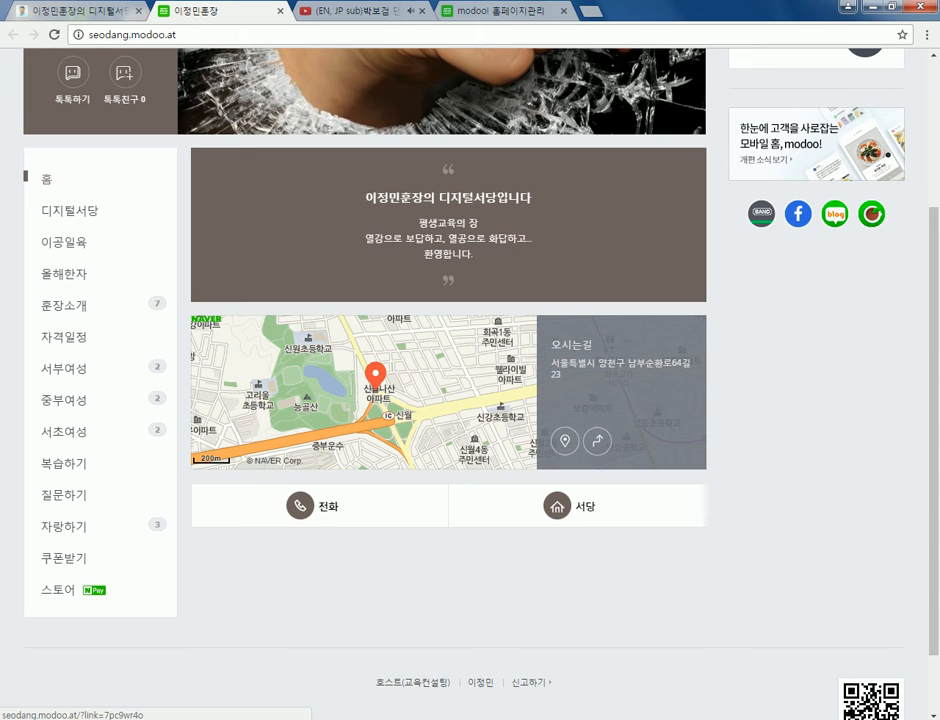
left_click(57, 526)
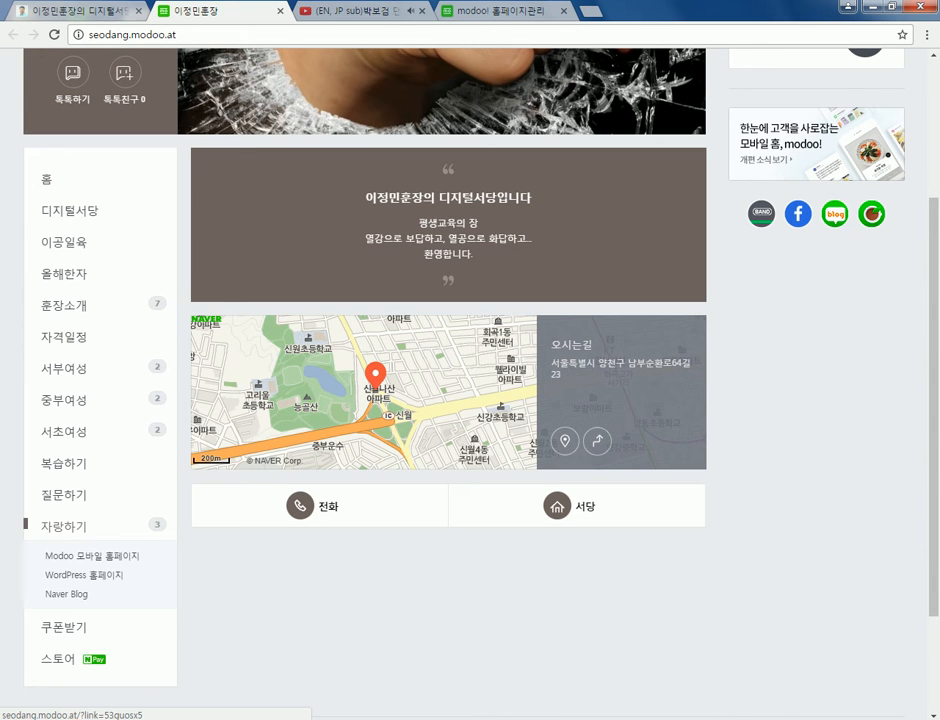
left_click(92, 555)
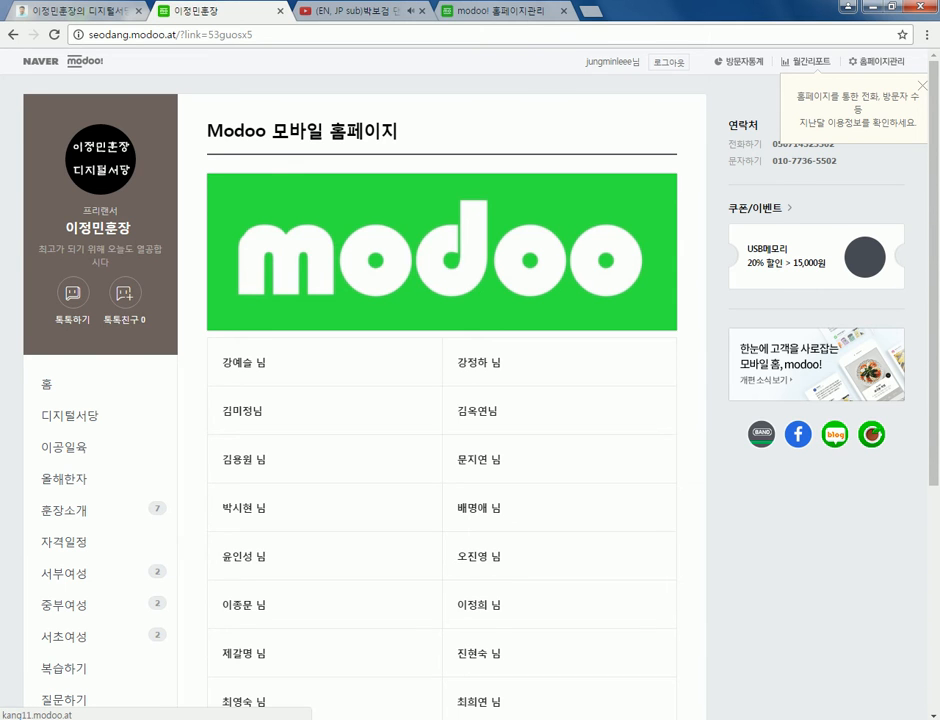
scroll(92, 540, "down", 2)
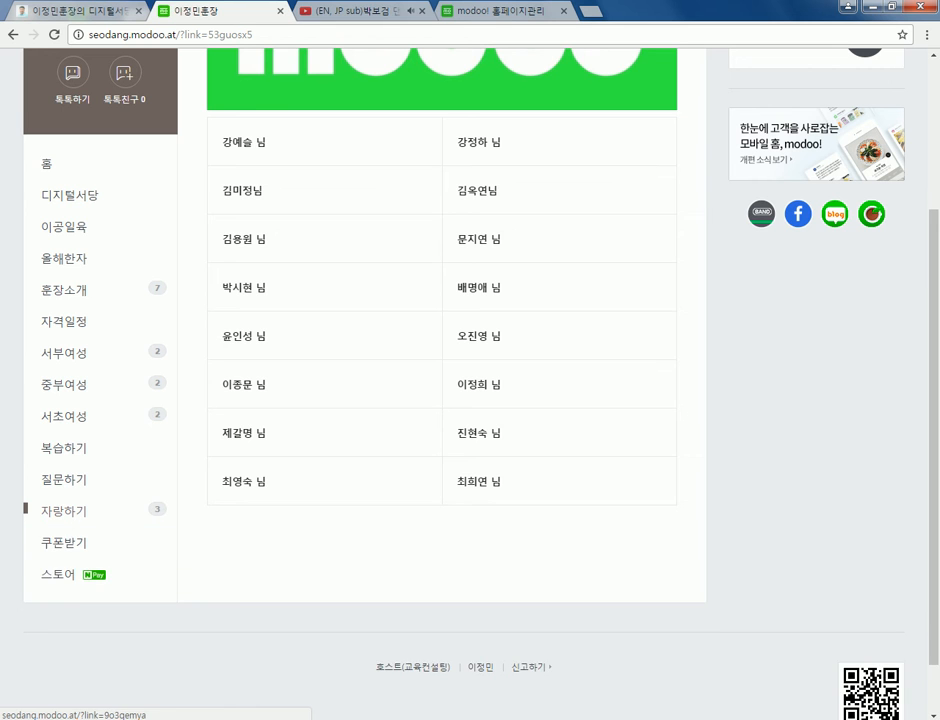
left_click(86, 559)
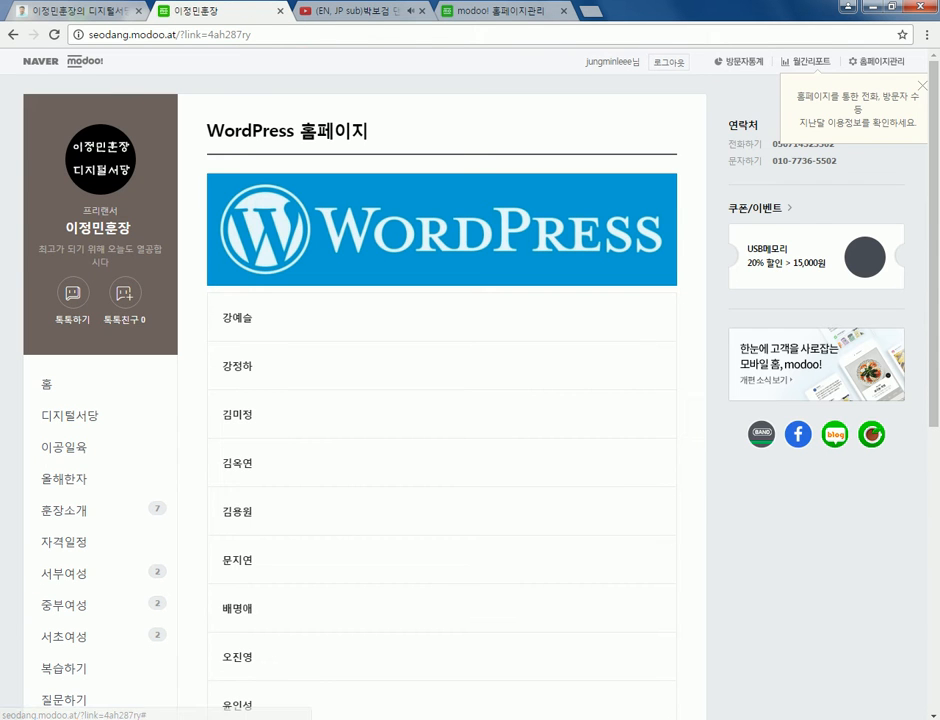
- Open a student's WordPress site and a student's jewellery modoo site in new tabs
left_click(237, 317)
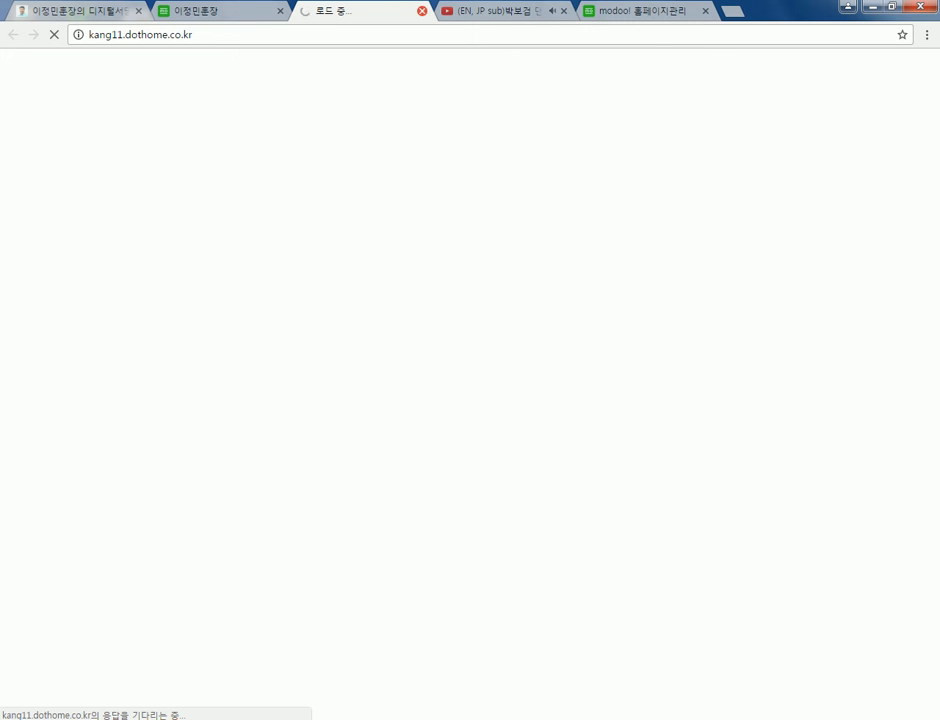
left_click(195, 11)
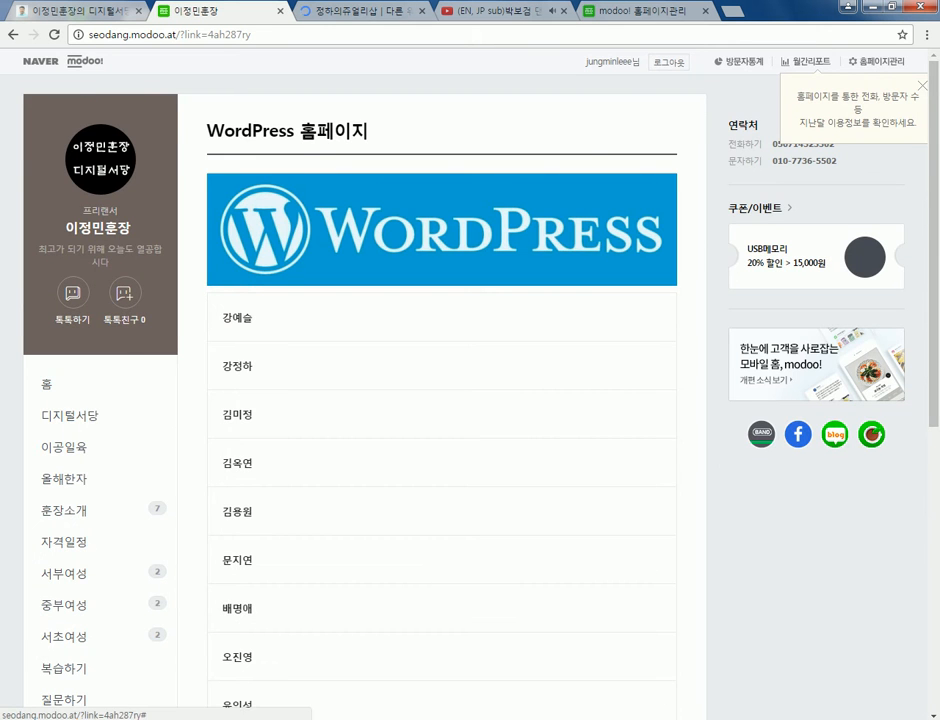
scroll(440, 400, "down", 3)
left_click(92, 540)
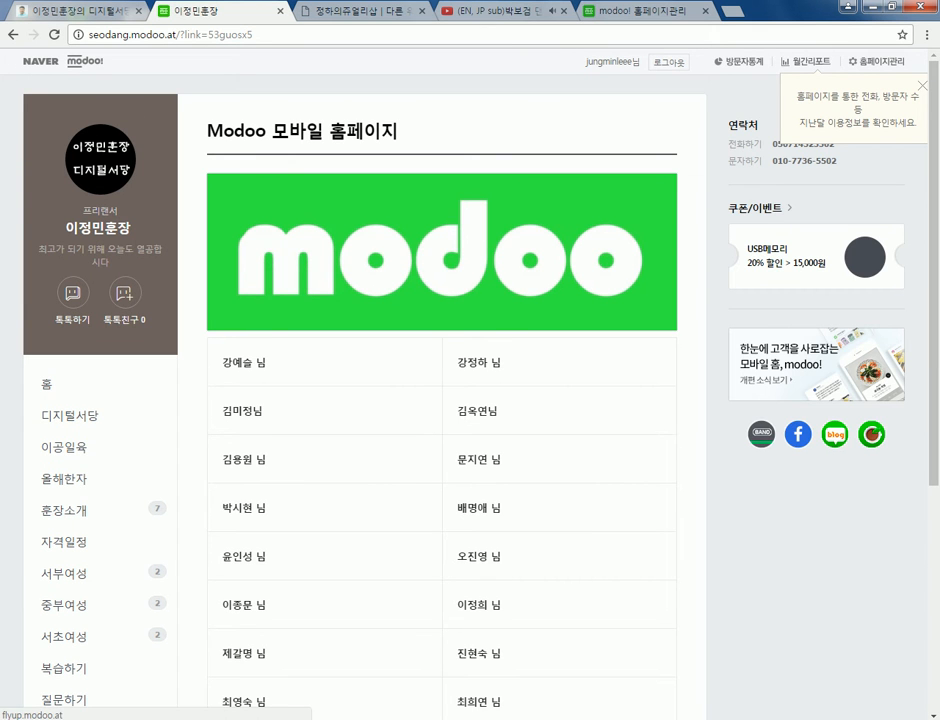
left_click(245, 362)
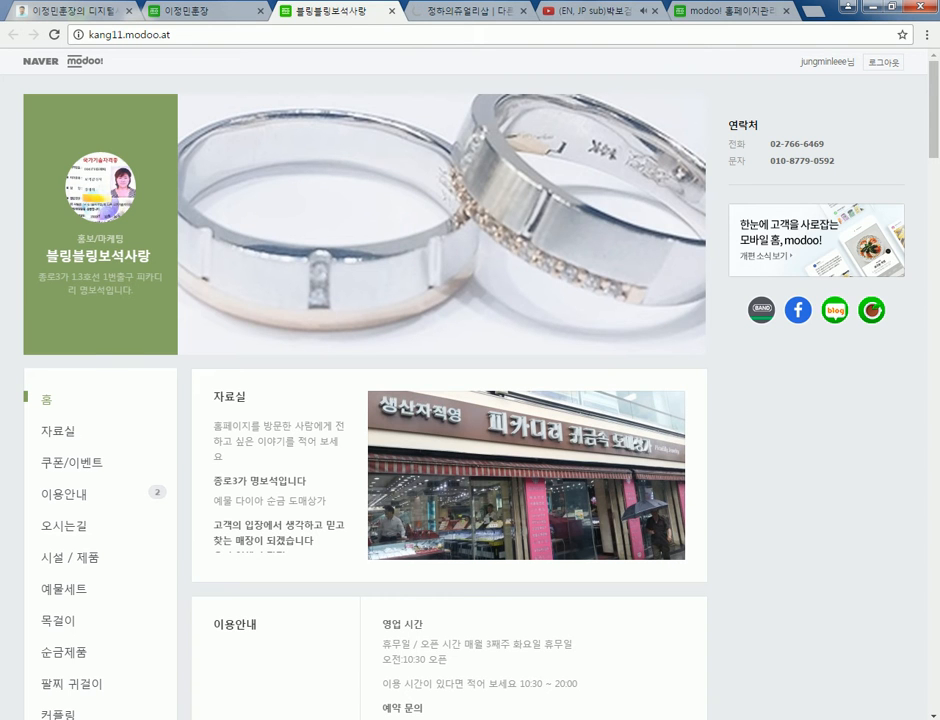
- Close the jewellery modoo tab, review and close the WordPress jewellery blog, then close YouTube
left_click(391, 10)
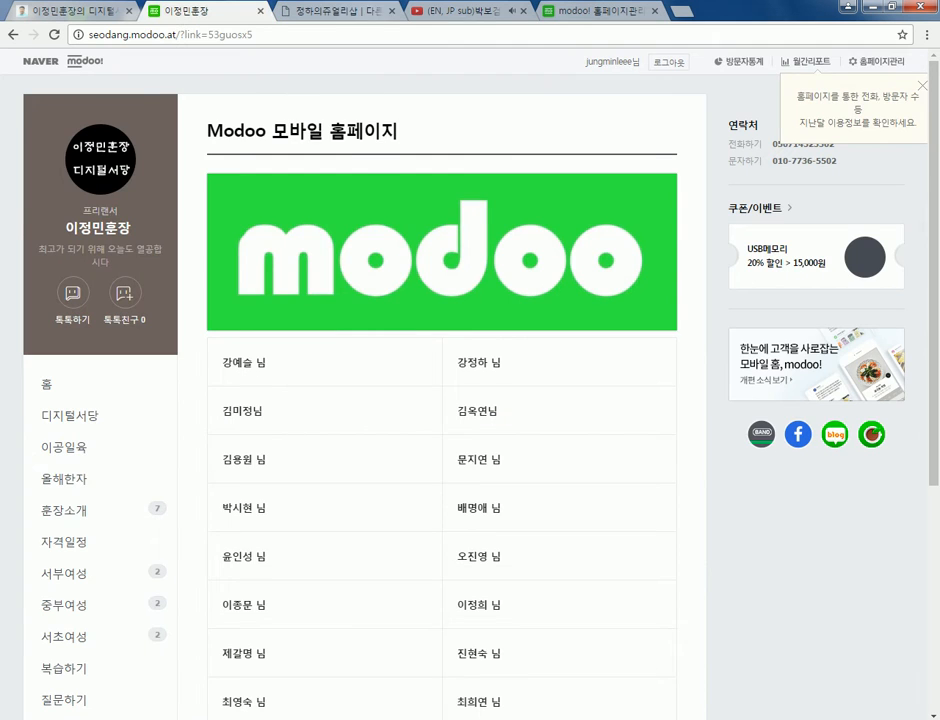
left_click(340, 11)
scroll(410, 400, "down", 7)
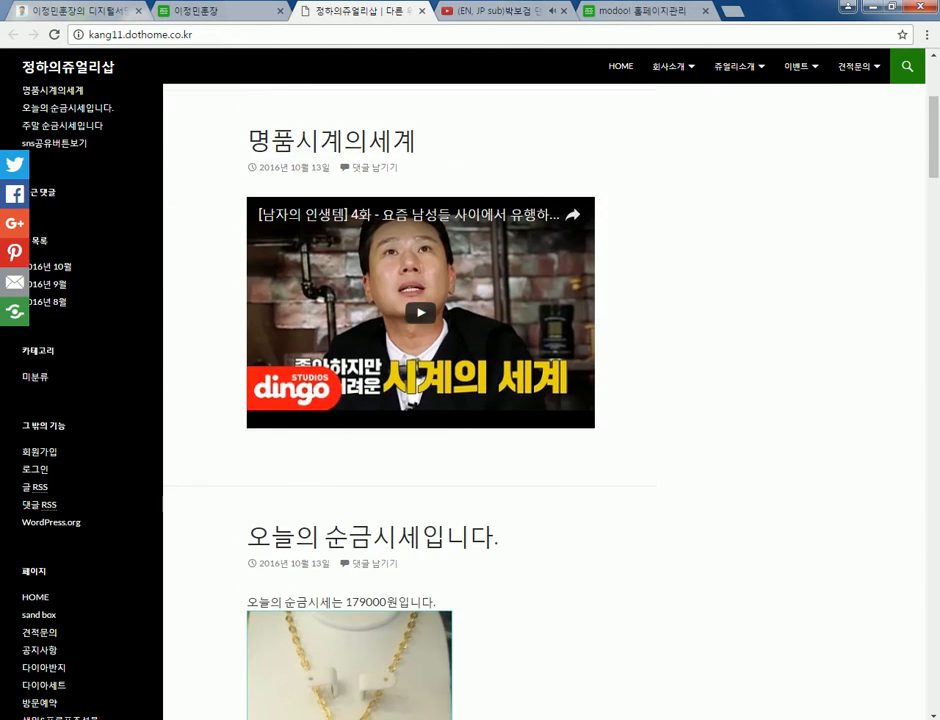
scroll(410, 400, "up", 4)
scroll(410, 400, "up", 3)
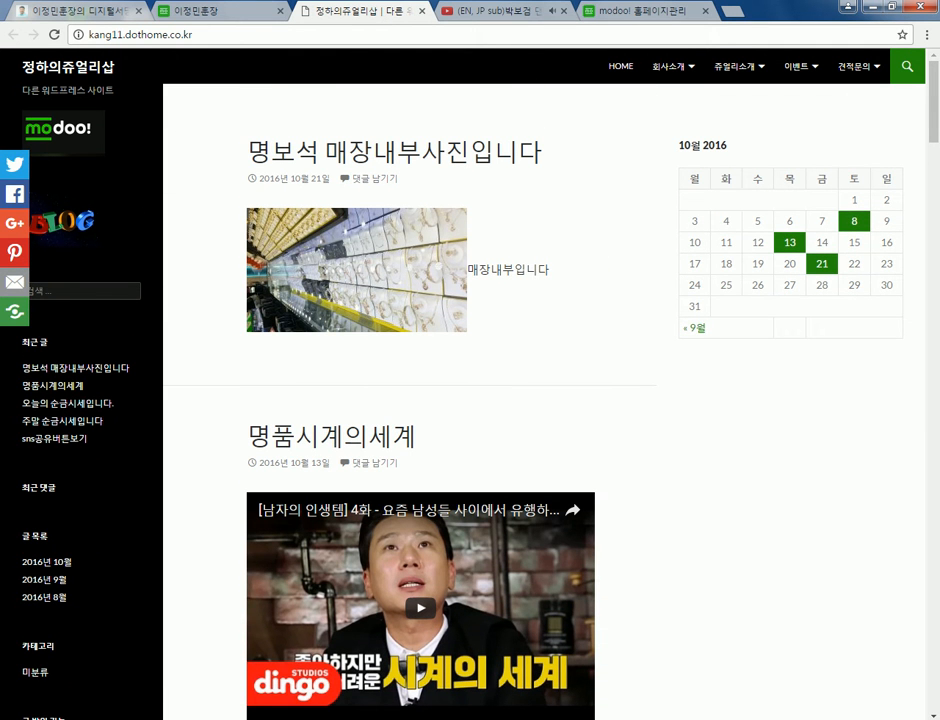
key("ctrl+w")
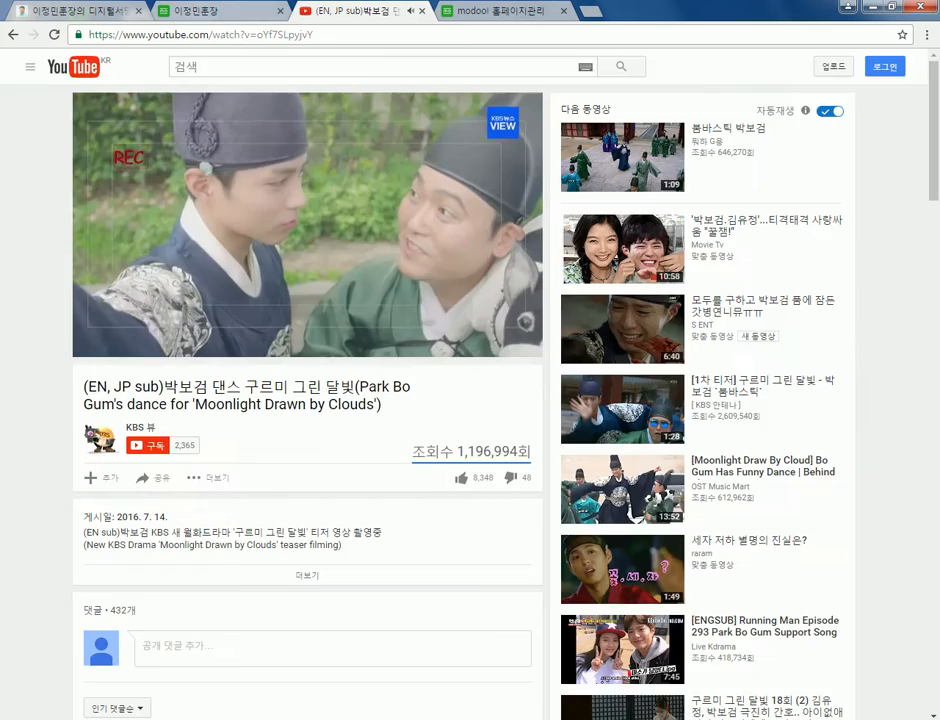
key("ctrl+shift+Tab")
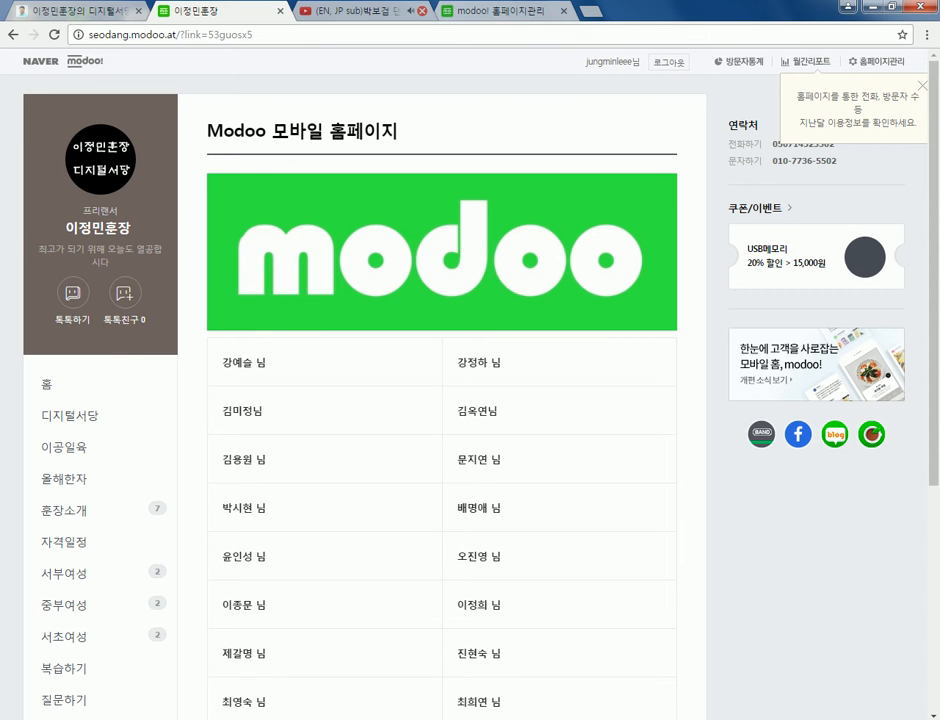
left_click(422, 10)
- Back in the modoo! editor, move 버튼3 below 버튼2 in the 네모버튼 row
left_click(395, 11)
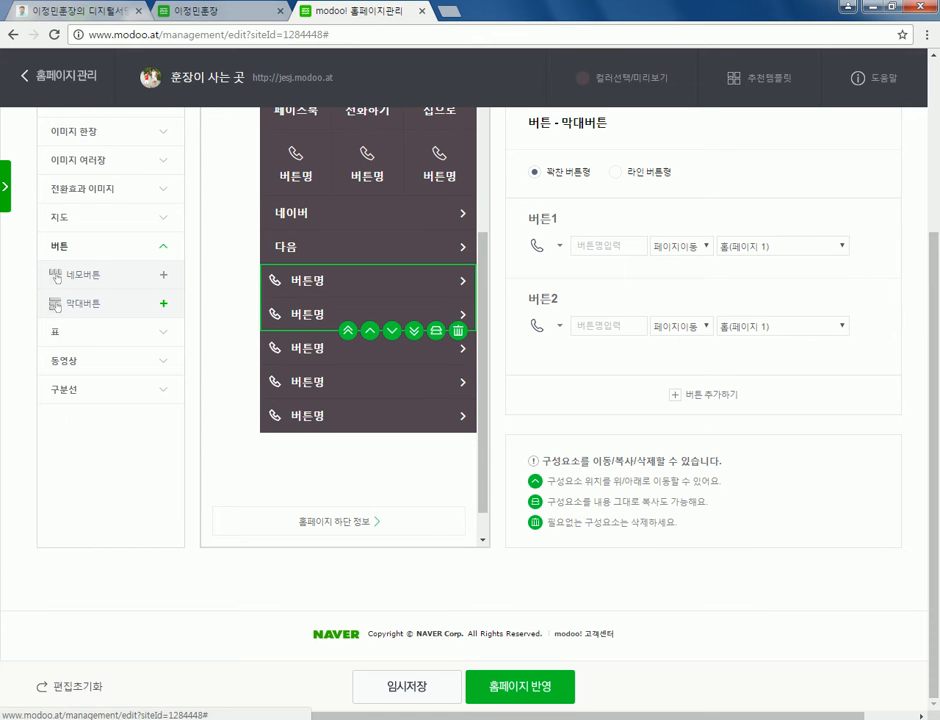
left_click(57, 278)
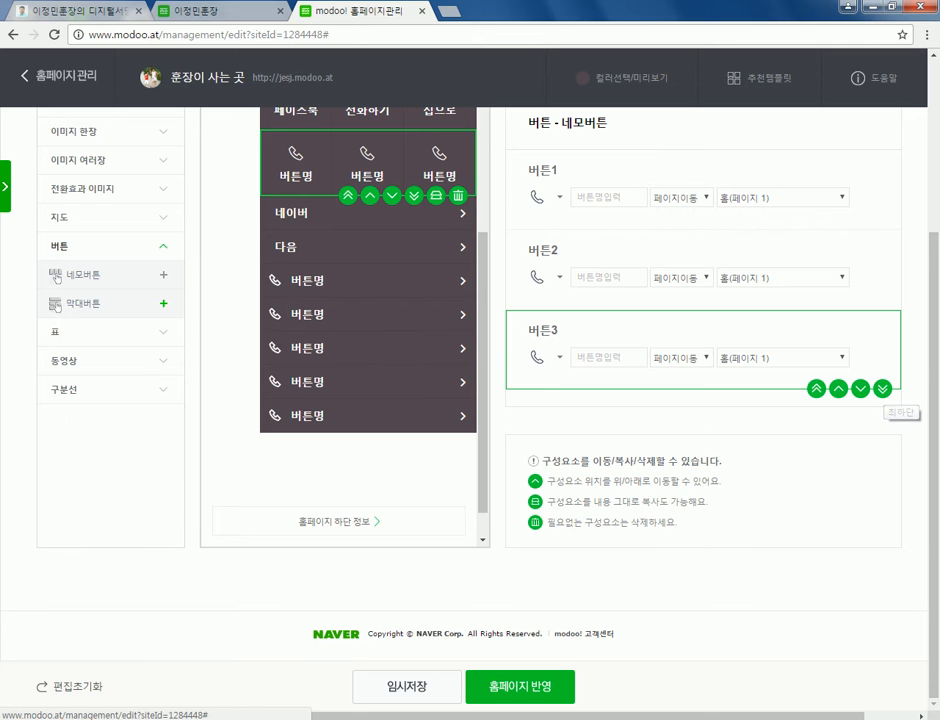
left_click(838, 388)
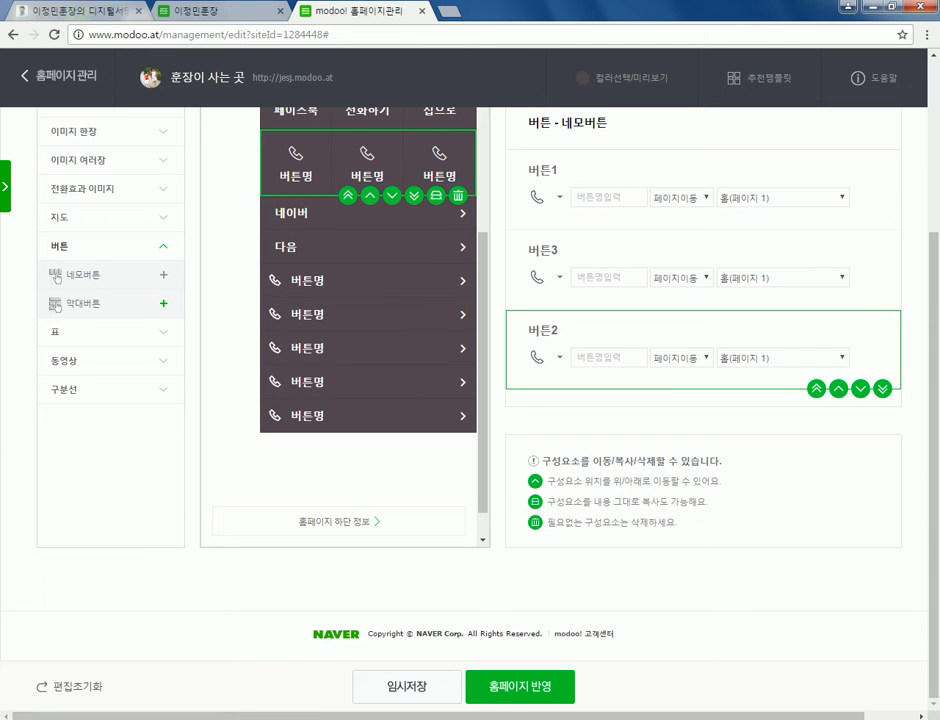
scroll(700, 370, "up", 1)
scroll(57, 370, "up", 1)
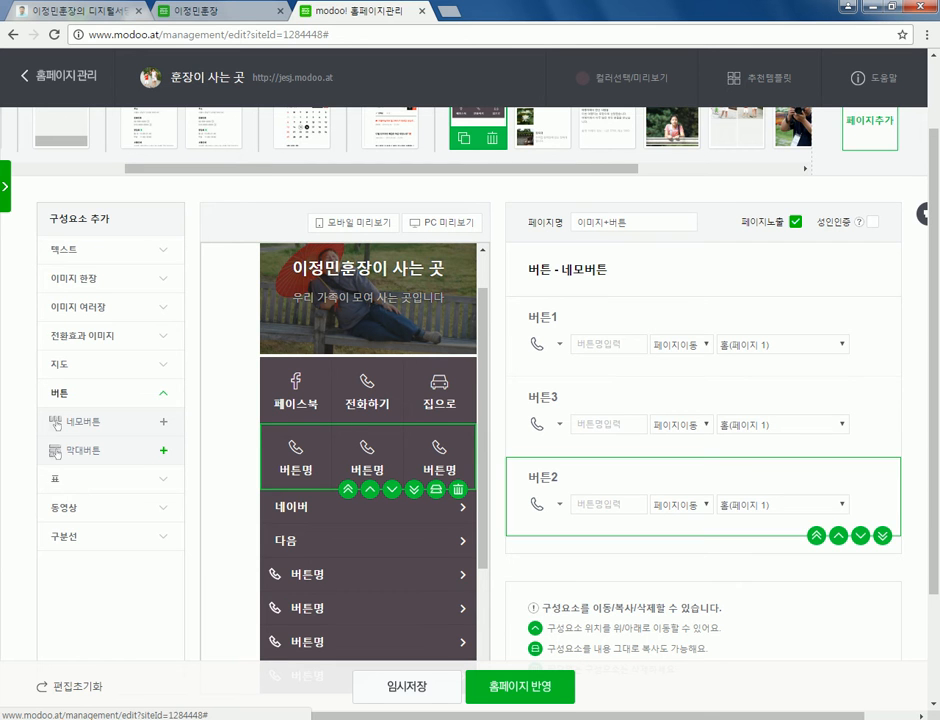
scroll(57, 425, "down", 2)
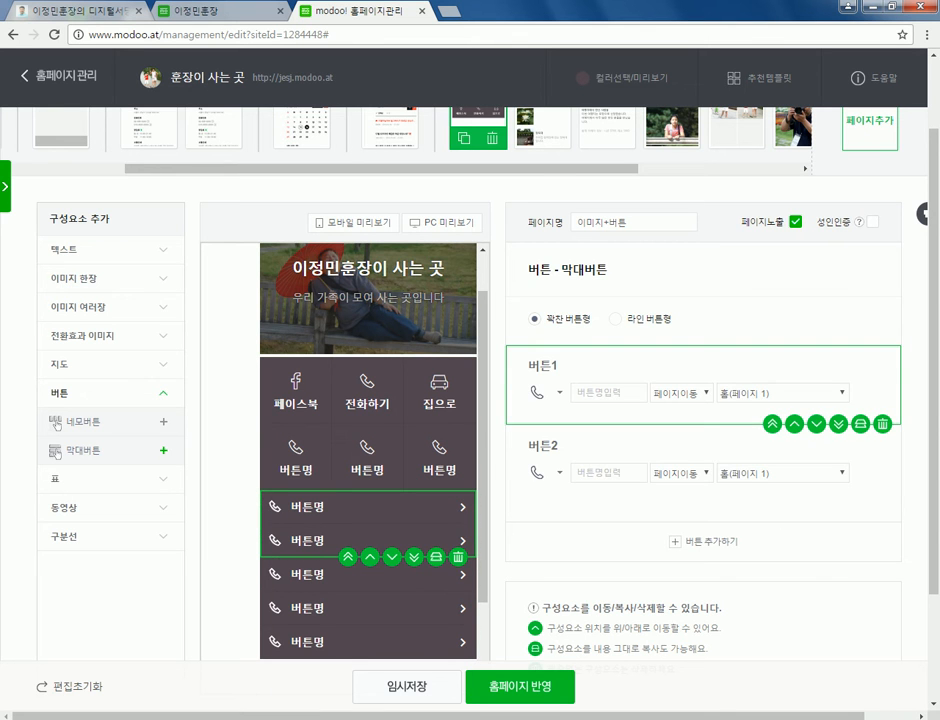
- Set the bar buttons to 전화 and 문자 link types and label them 전화 and 문자
left_click(681, 393)
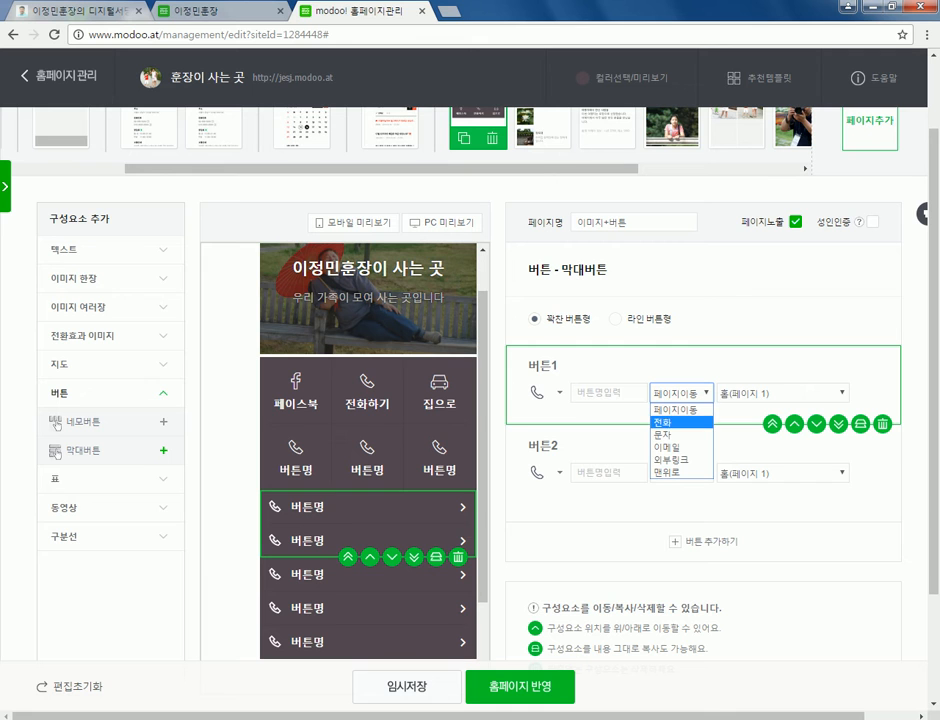
key("Return")
left_click(681, 491)
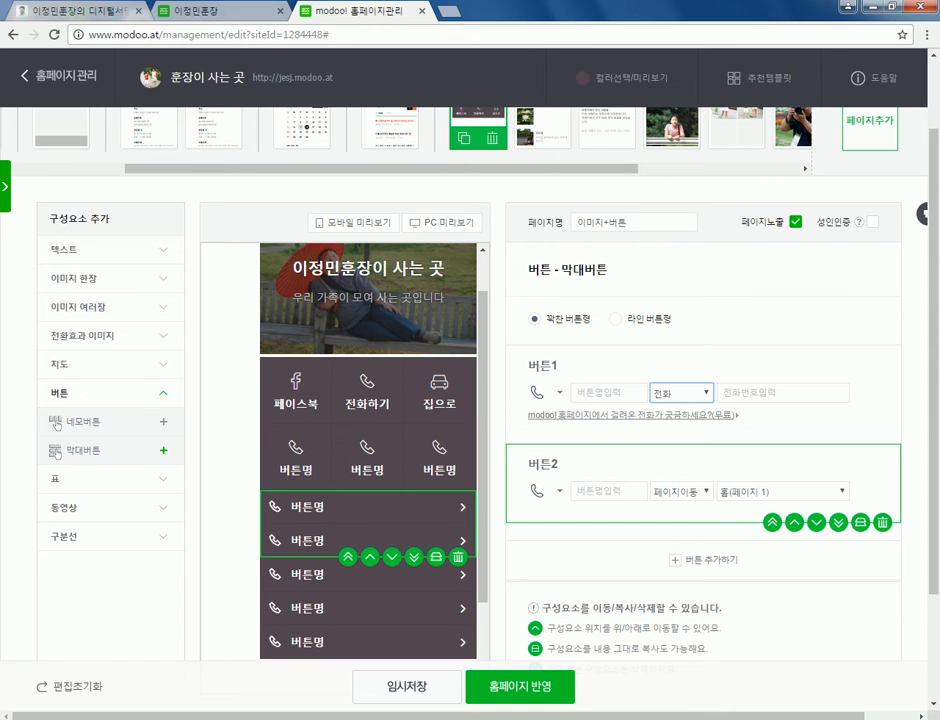
left_click(681, 531)
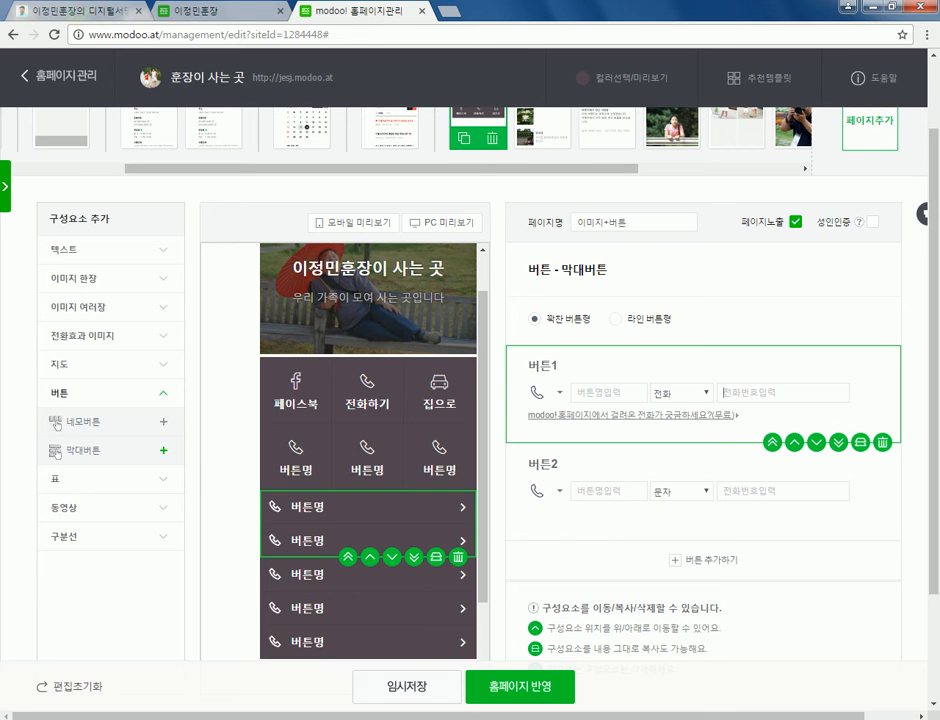
type("wjsgh")
key("ctrl+a")
type("저ㄴ화")
key("Tab")
type("문자")
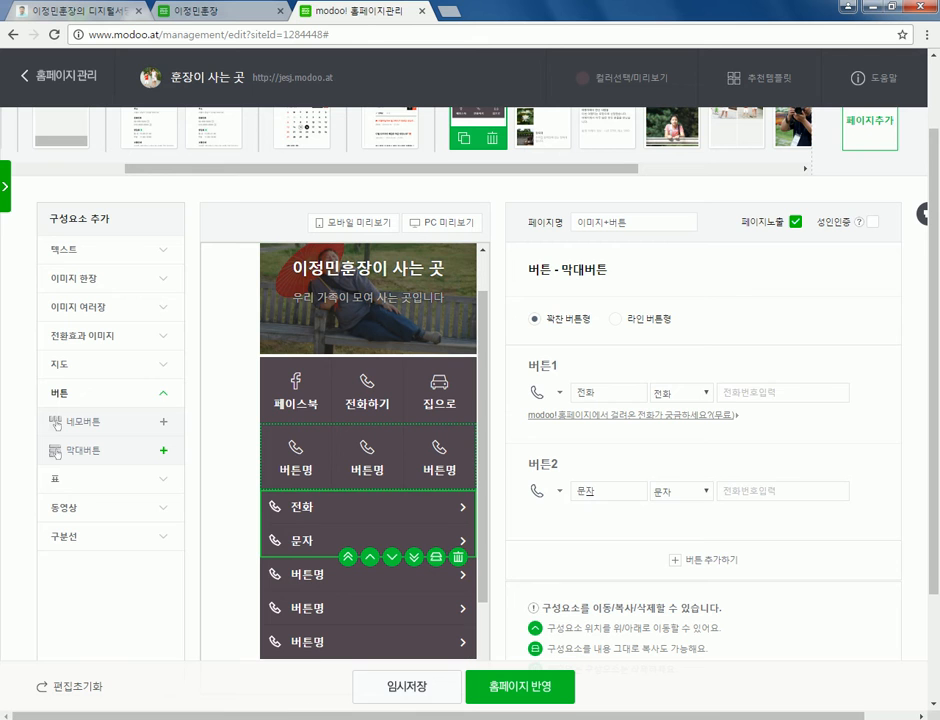
left_click(56, 424)
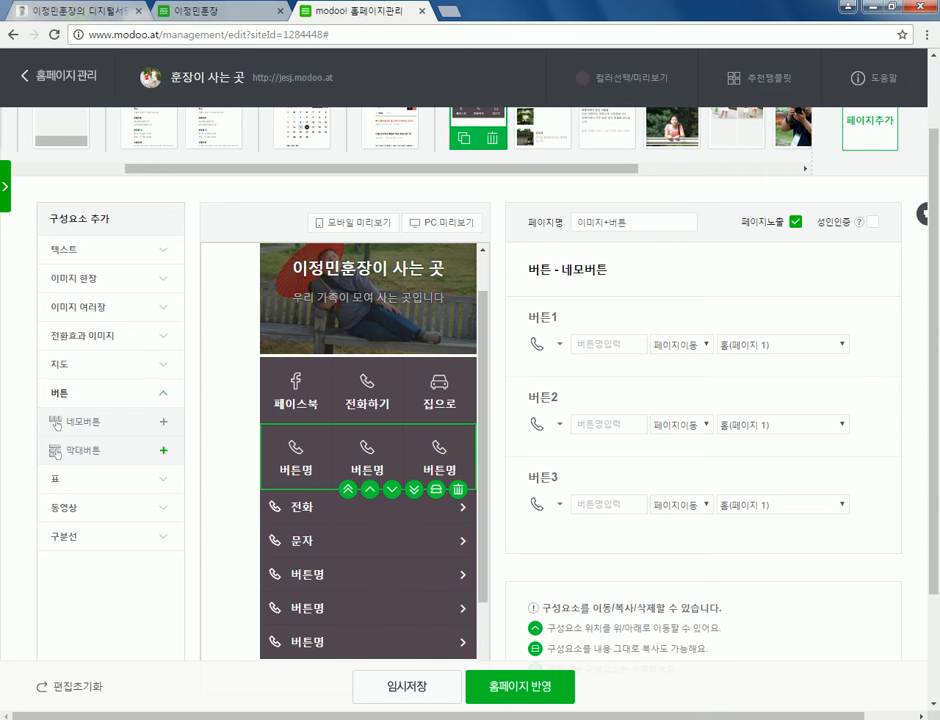
key("ctrl+shift+Tab")
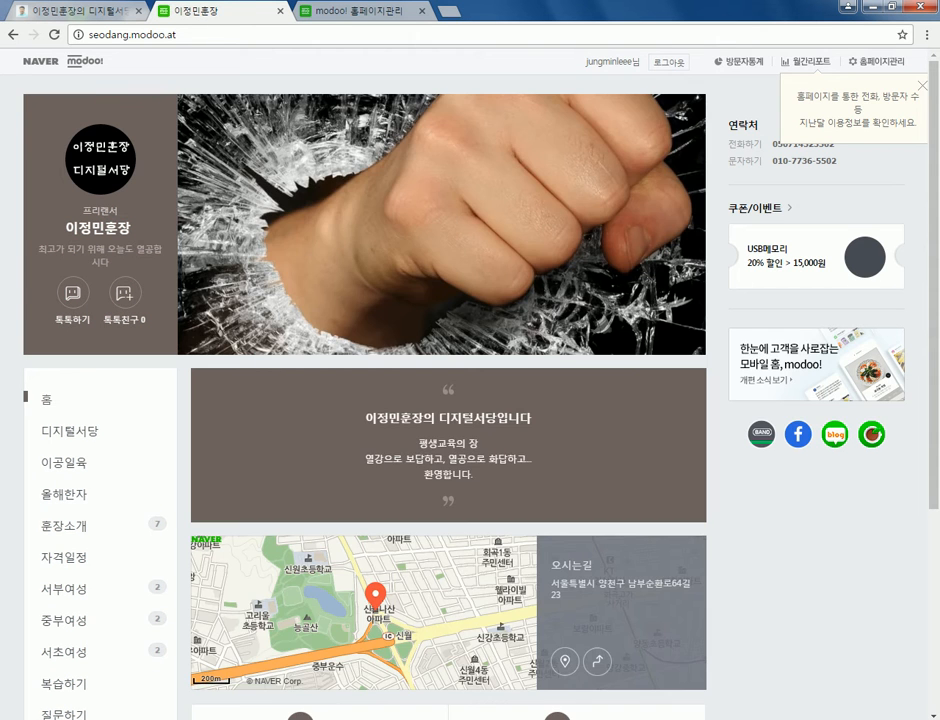
scroll(470, 400, "down", 3)
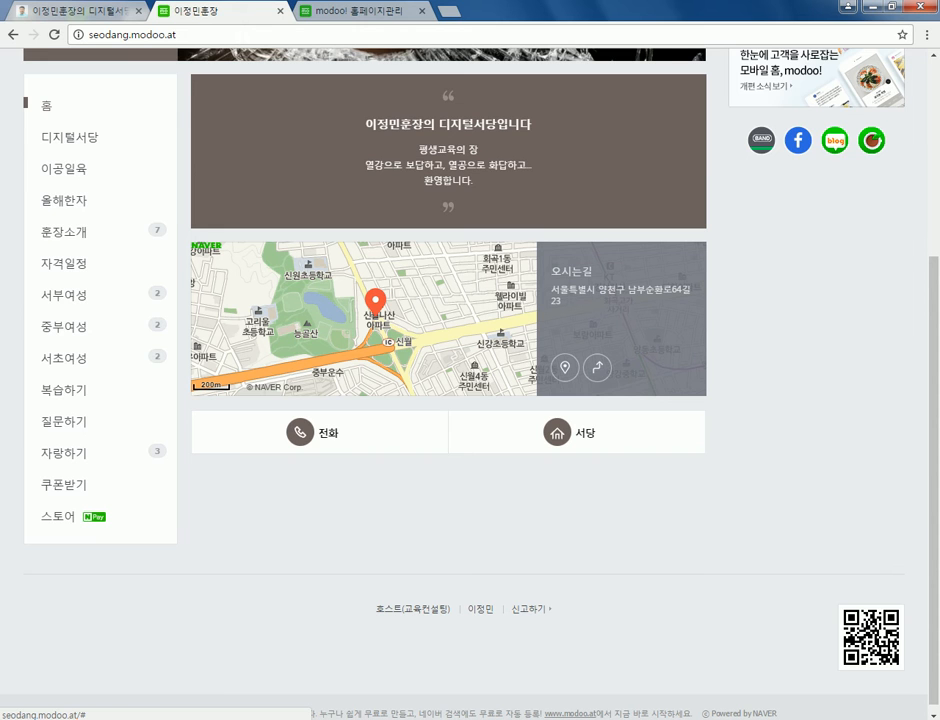
scroll(360, 300, "up", 3)
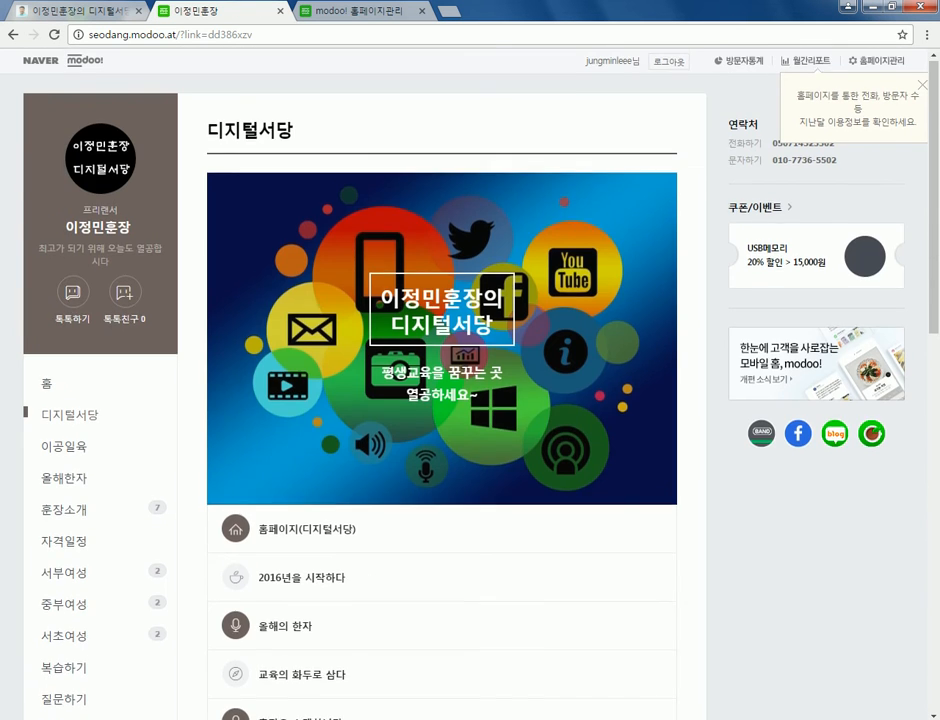
scroll(440, 400, "down", 4)
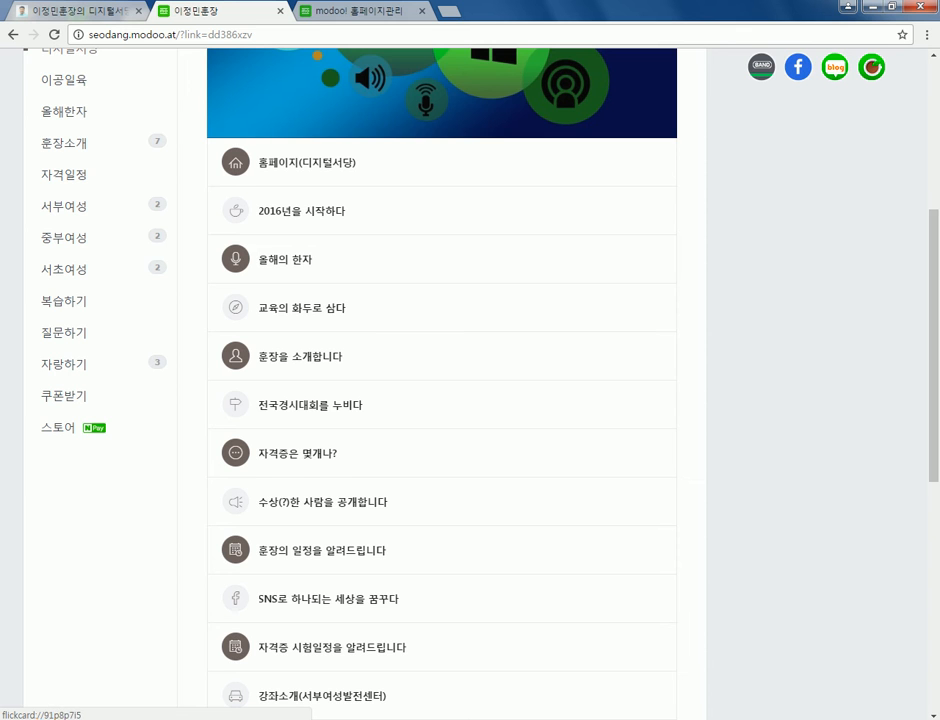
scroll(440, 400, "down", 4)
scroll(440, 400, "down", 1)
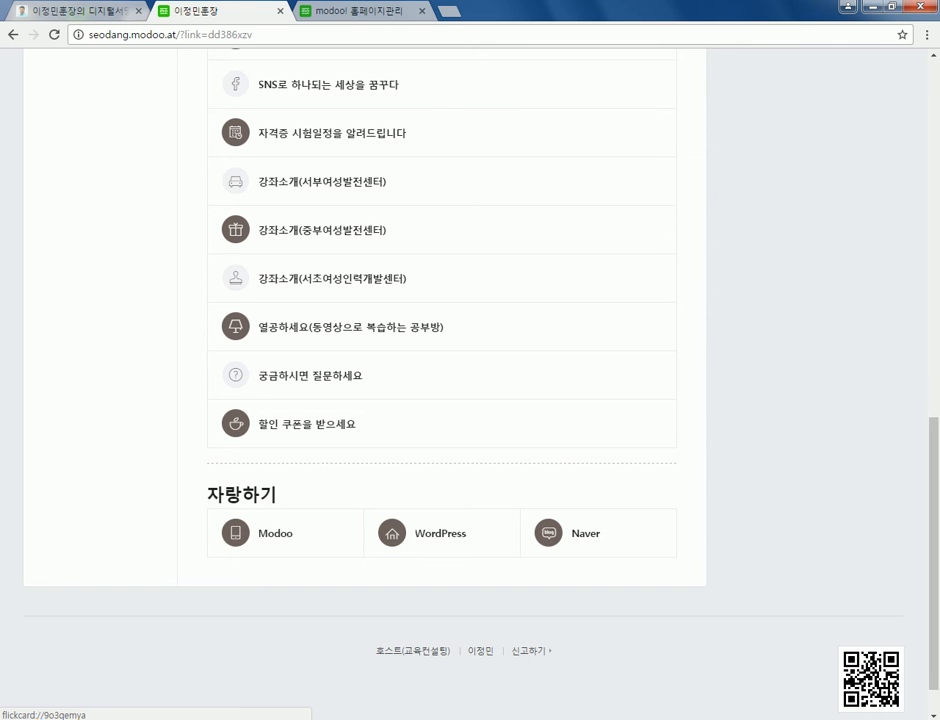
scroll(442, 360, "up", 10)
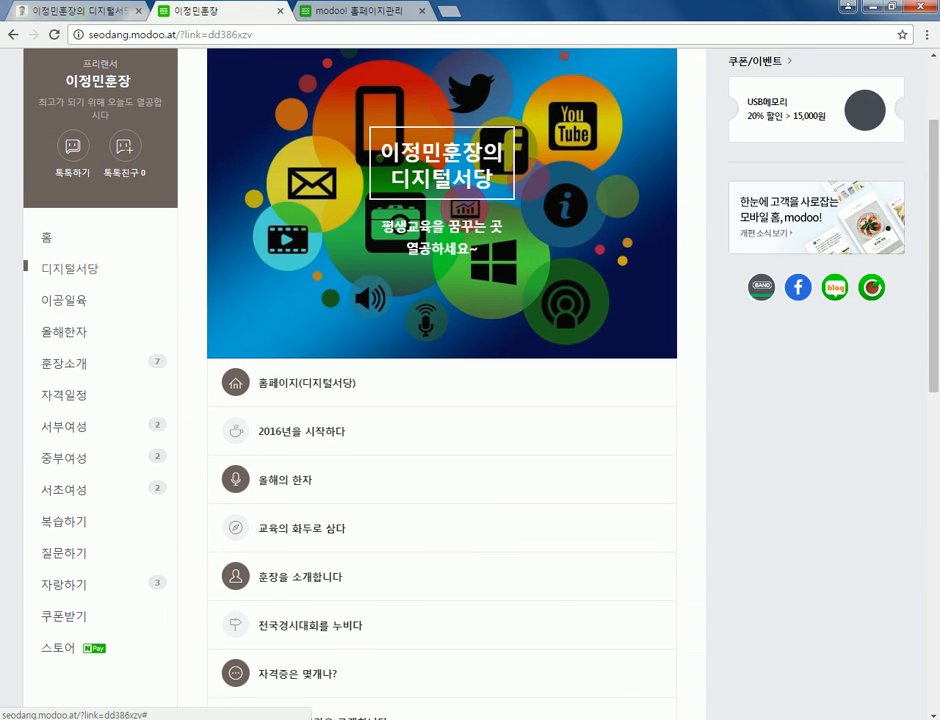
scroll(442, 380, "down", 1)
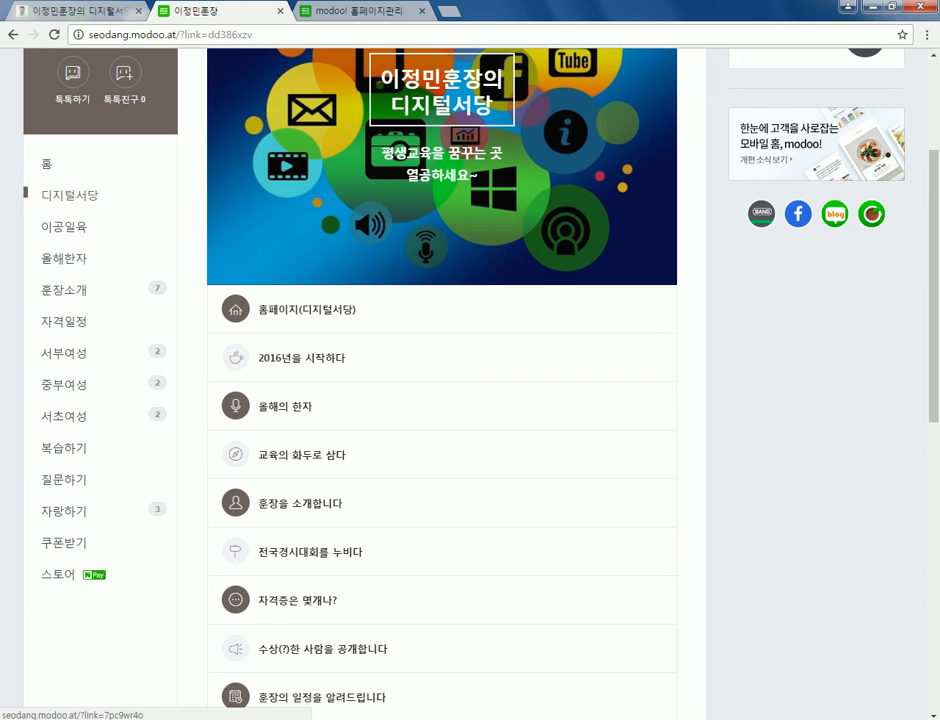
left_click(62, 447)
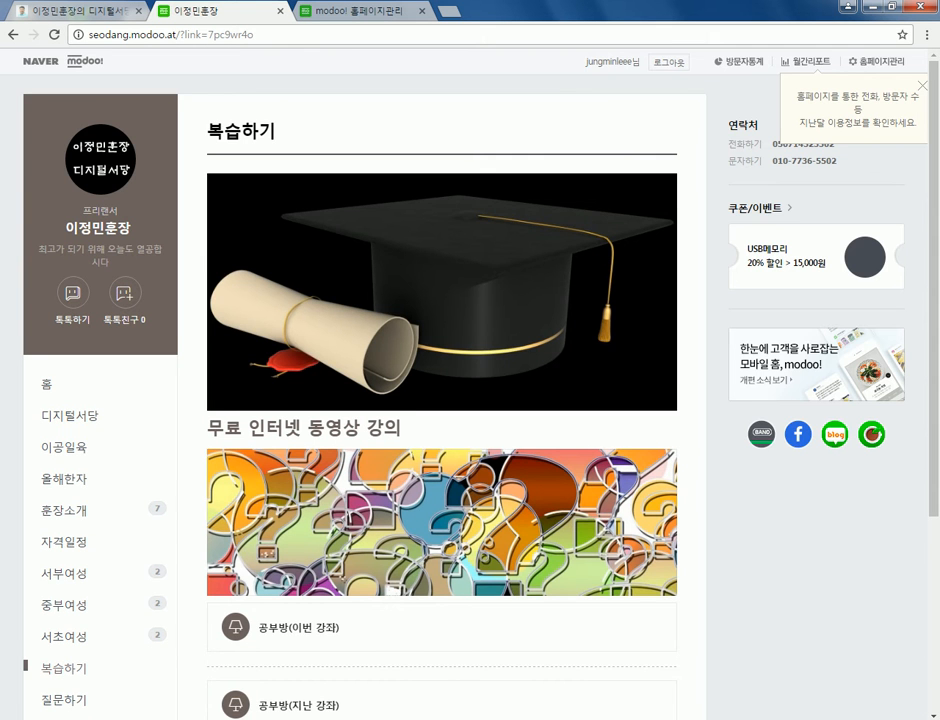
scroll(442, 380, "down", 2)
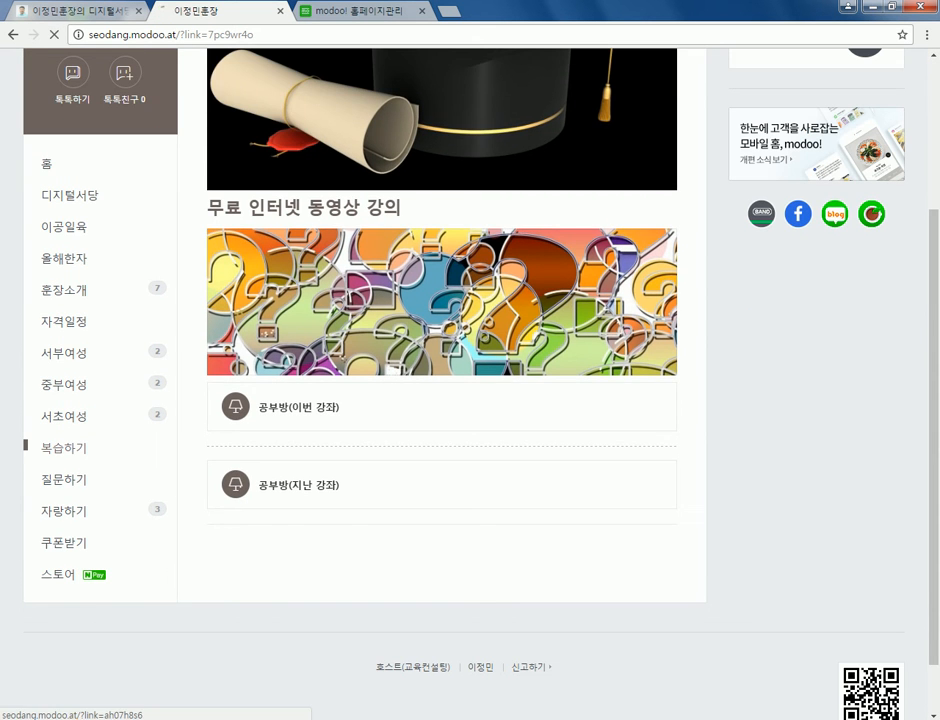
left_click(68, 195)
scroll(442, 380, "down", 2)
scroll(442, 380, "down", 3)
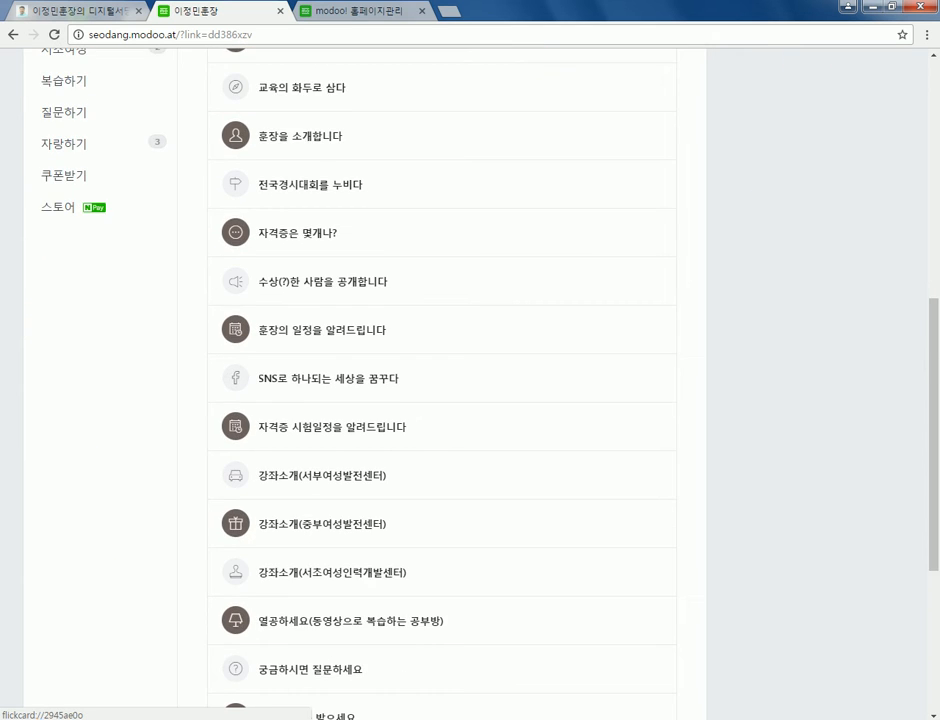
scroll(442, 380, "down", 1)
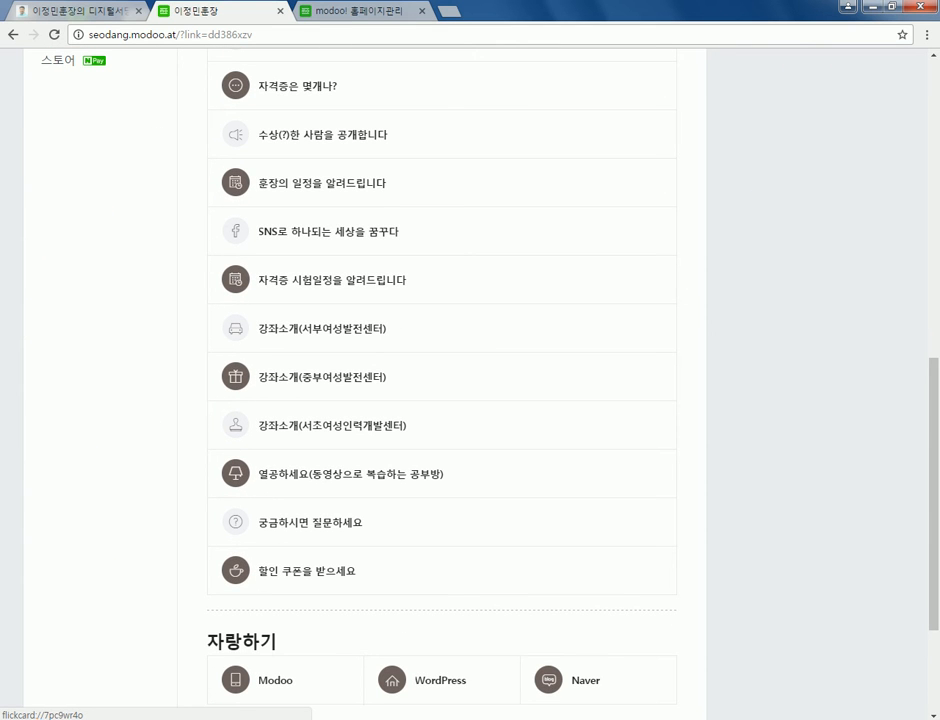
scroll(442, 380, "up", 5)
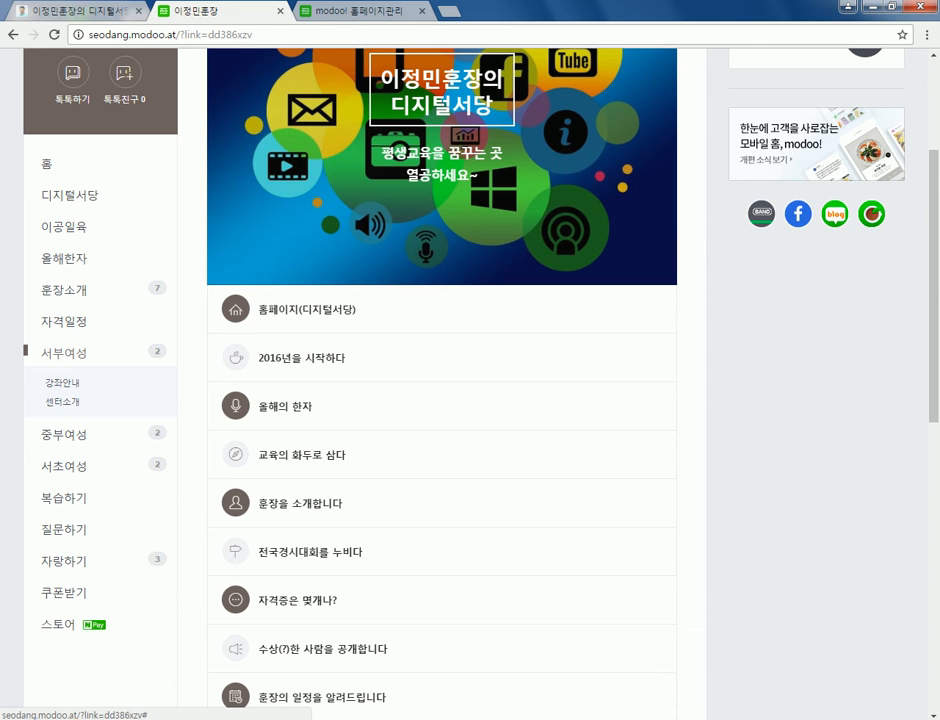
mouse_move(57, 384)
mouse_move(57, 415)
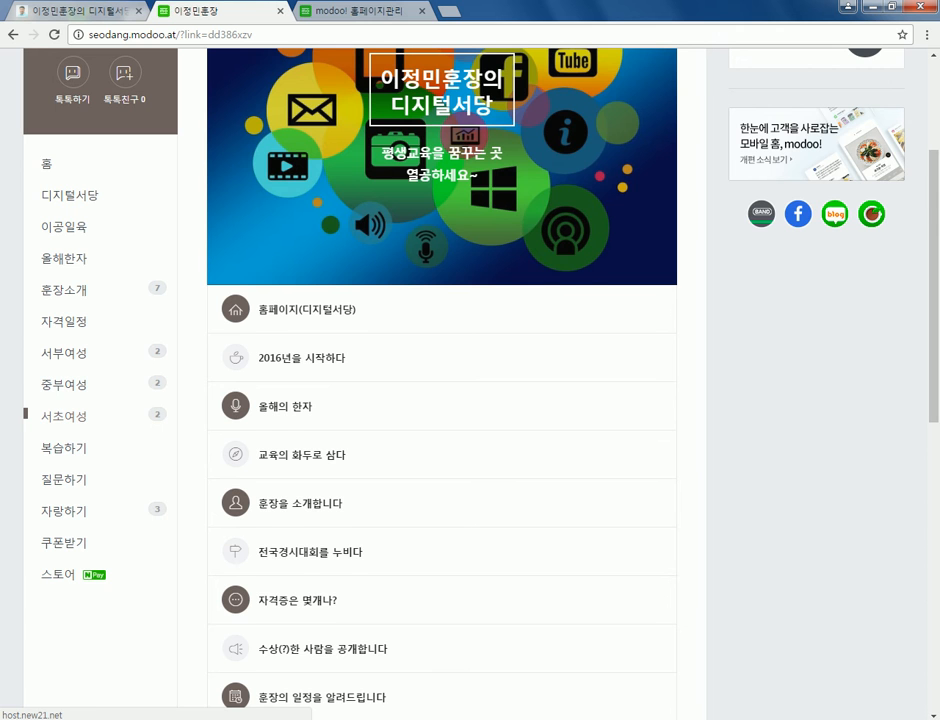
scroll(442, 400, "down", 3)
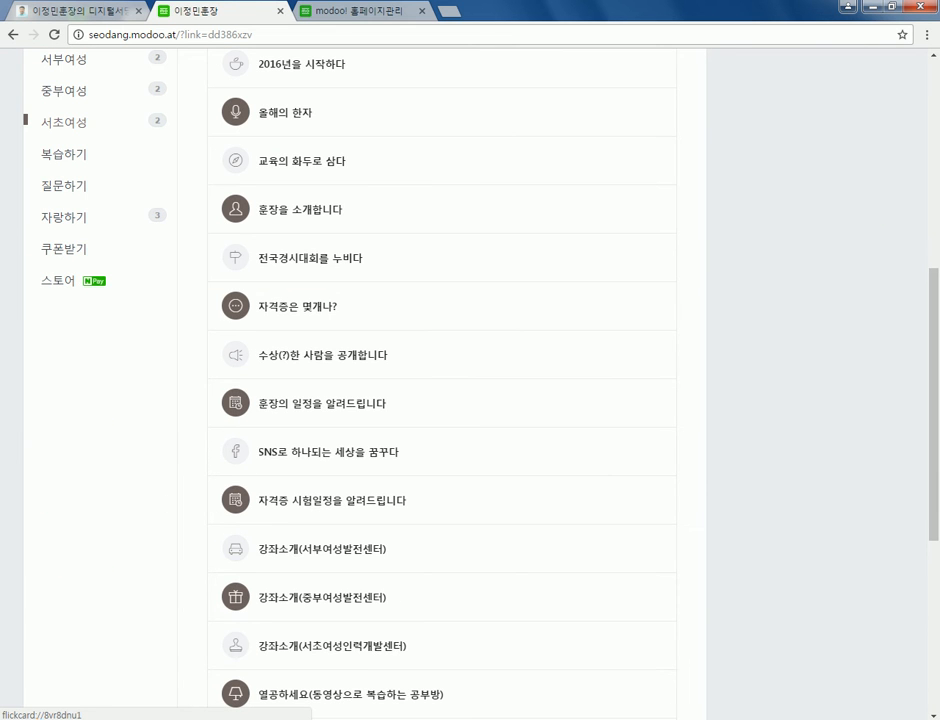
scroll(442, 400, "up", 3)
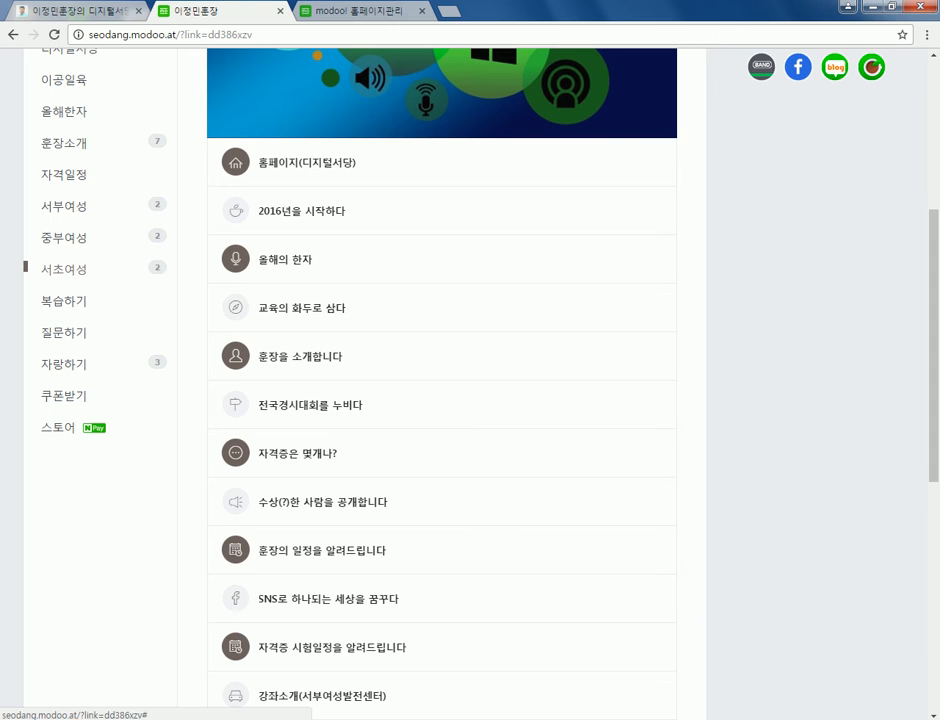
scroll(442, 400, "up", 1)
left_click(358, 10)
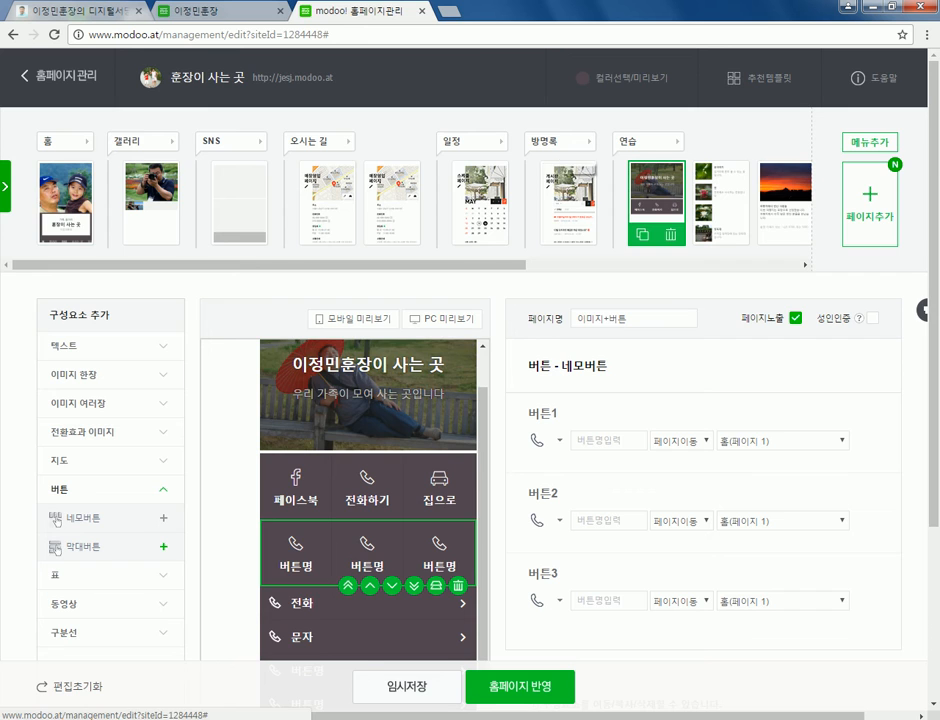
key("ctrl+shift+Tab")
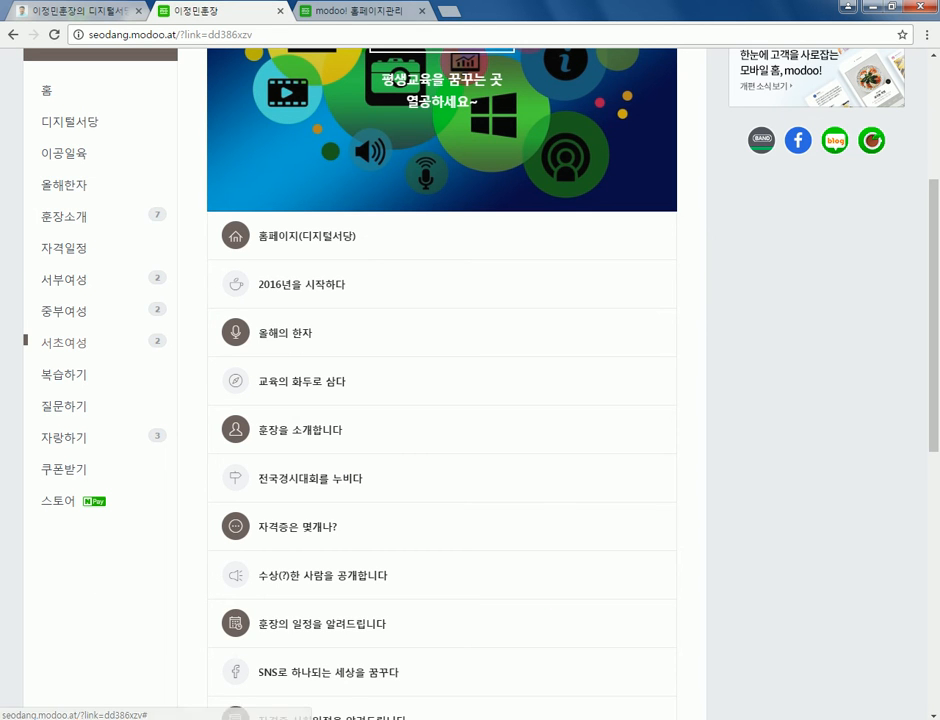
- Clear the 중부여성발전센터 page name text and open the 방명록 guestbook page
key("ctrl+Tab")
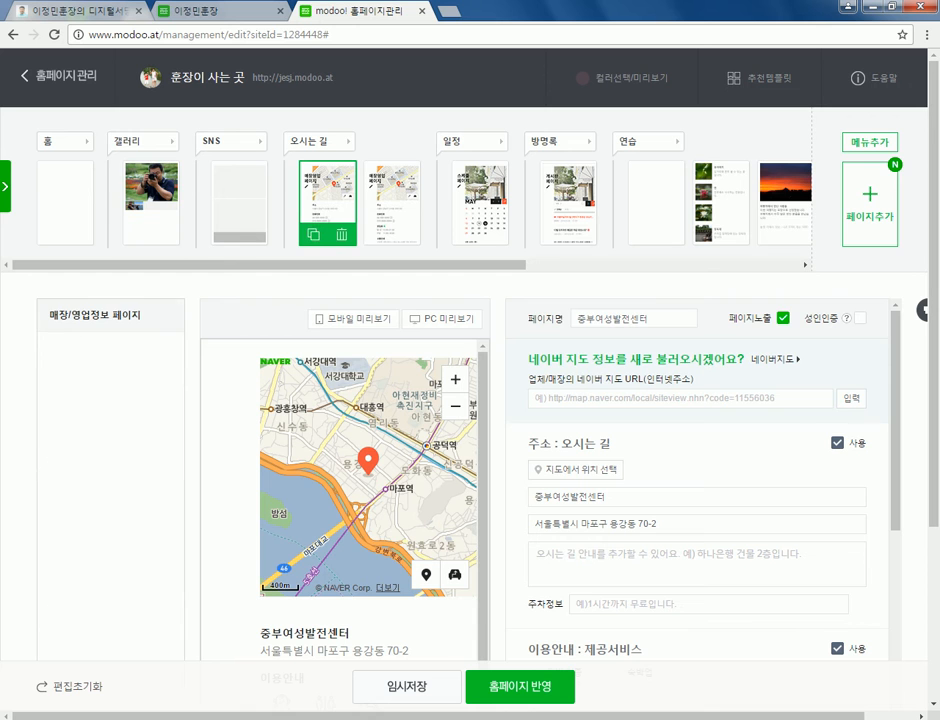
key("ctrl+a")
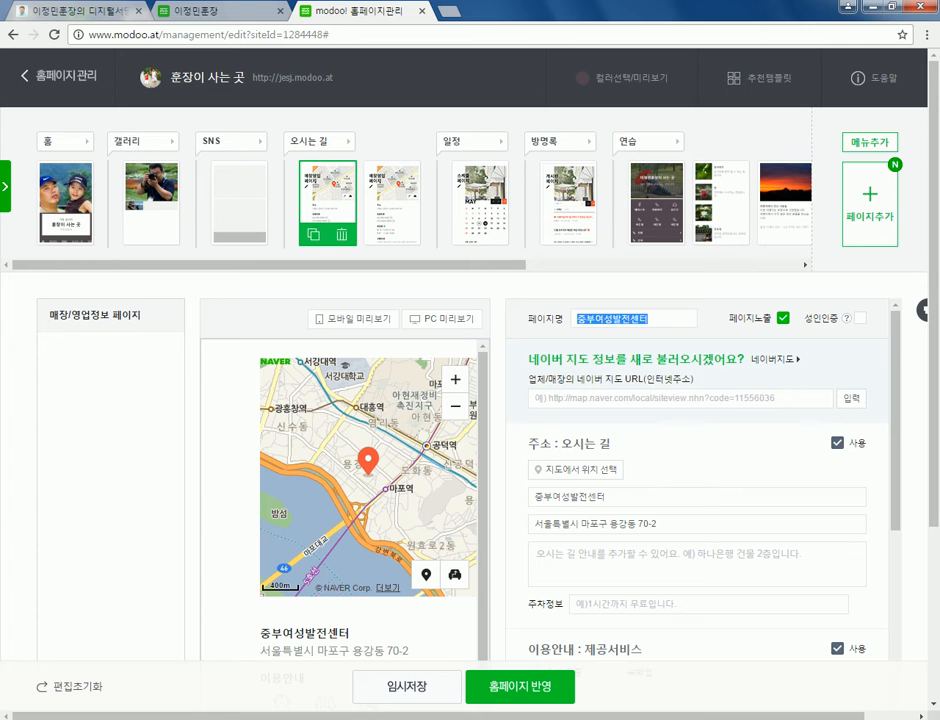
key("BackSpace")
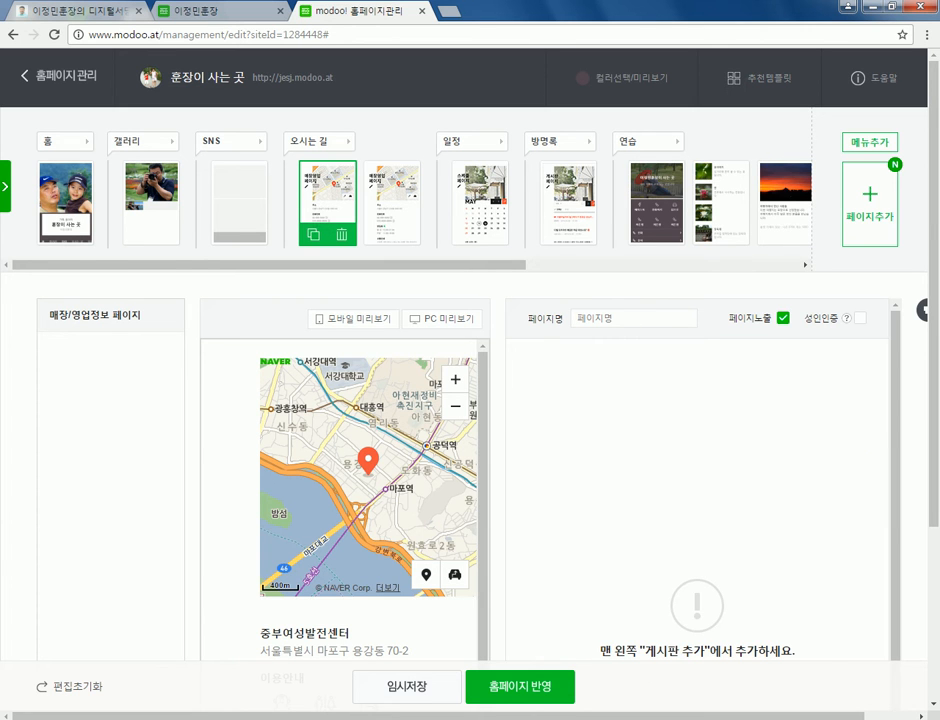
left_click(567, 203)
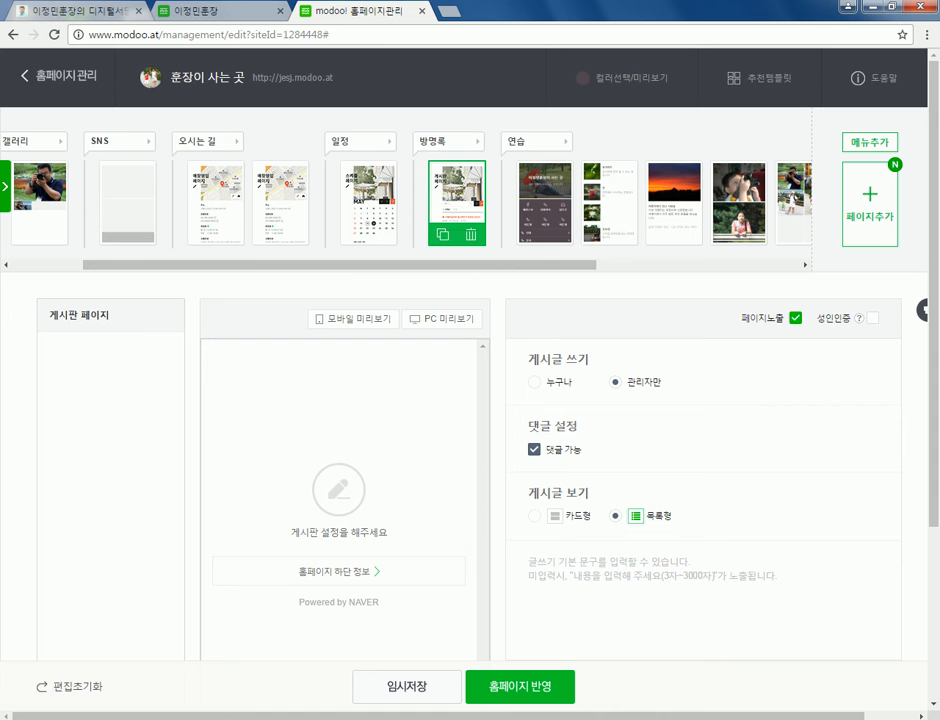
- On the 연습 page, add a second bar button and hit the two-button limit alert
left_click(545, 203)
left_click(869, 205)
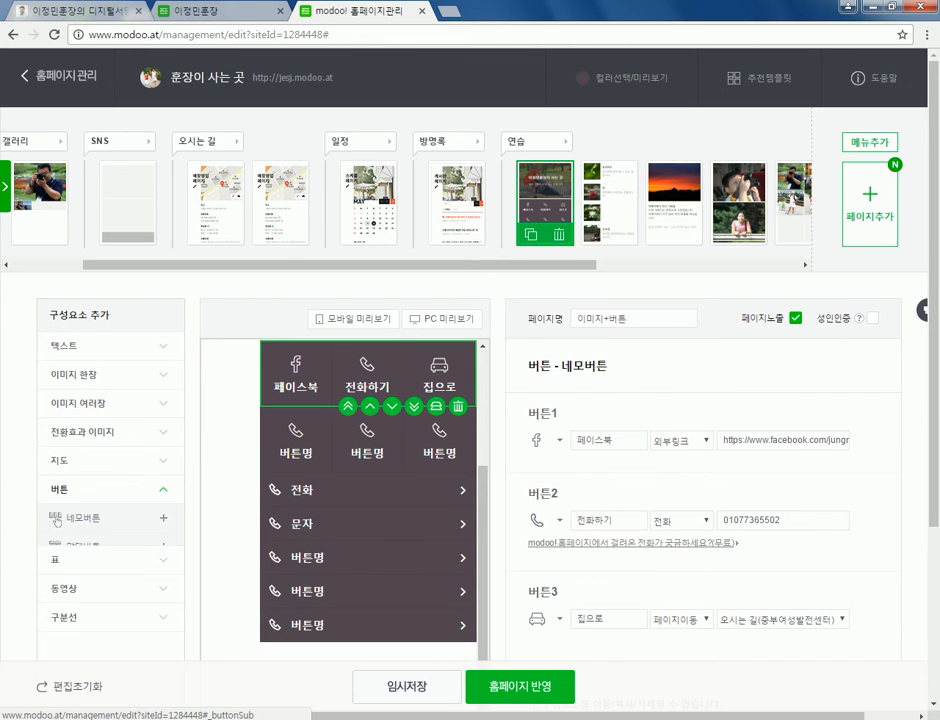
scroll(57, 520, "down", 2)
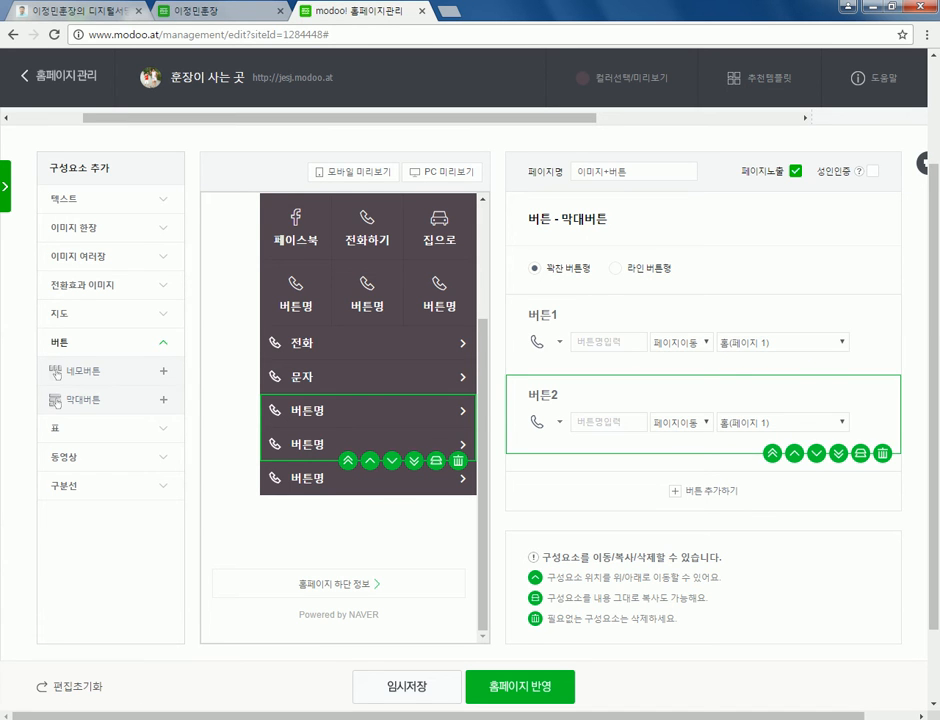
scroll(57, 373, "down", 1)
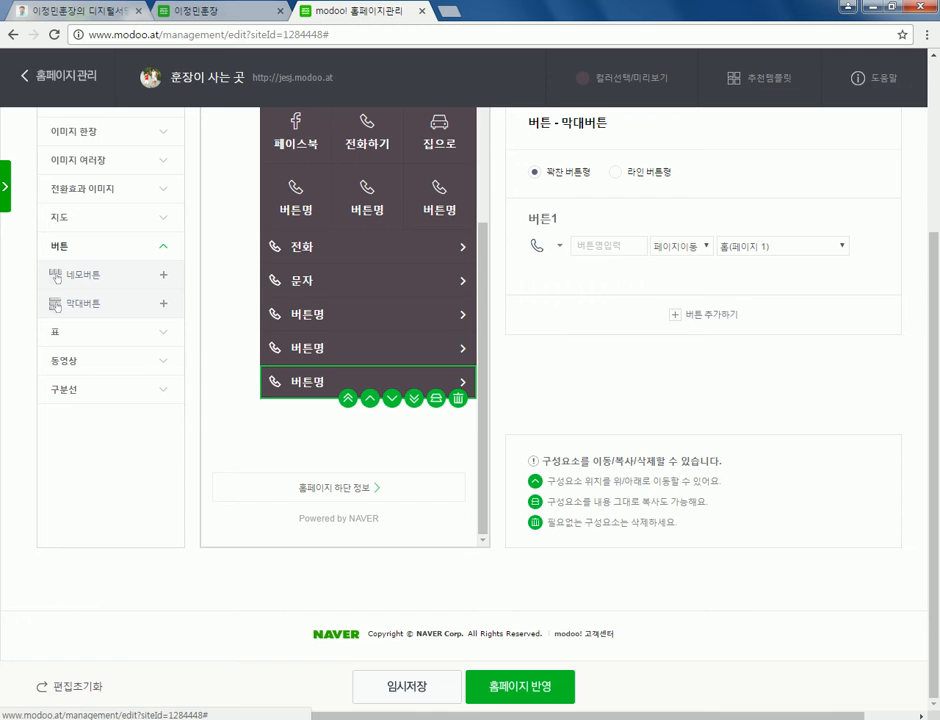
left_click(689, 314)
left_click(689, 394)
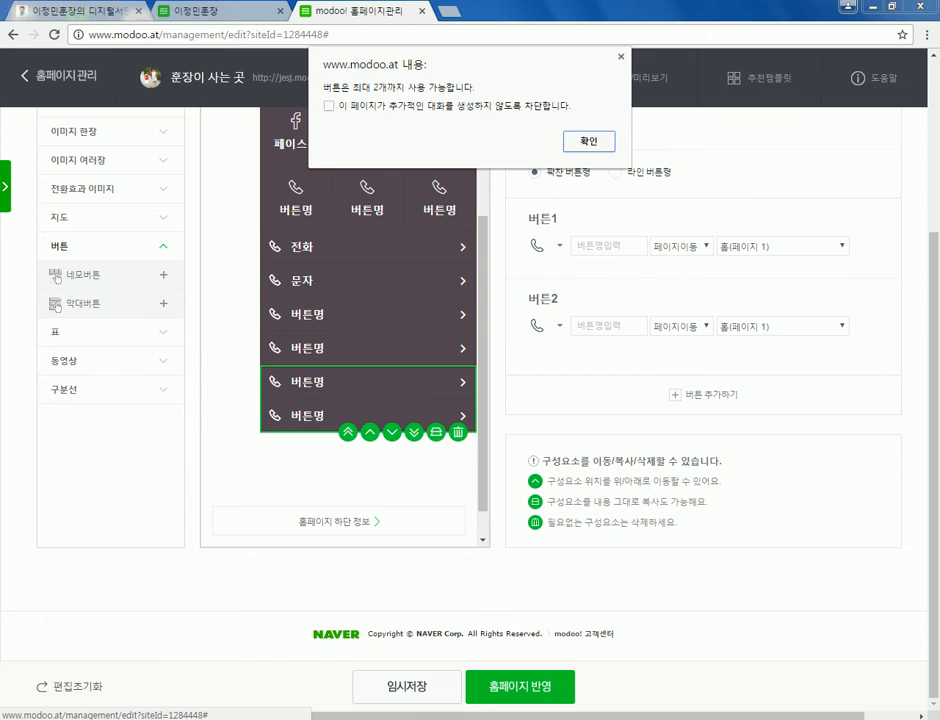
key("Return")
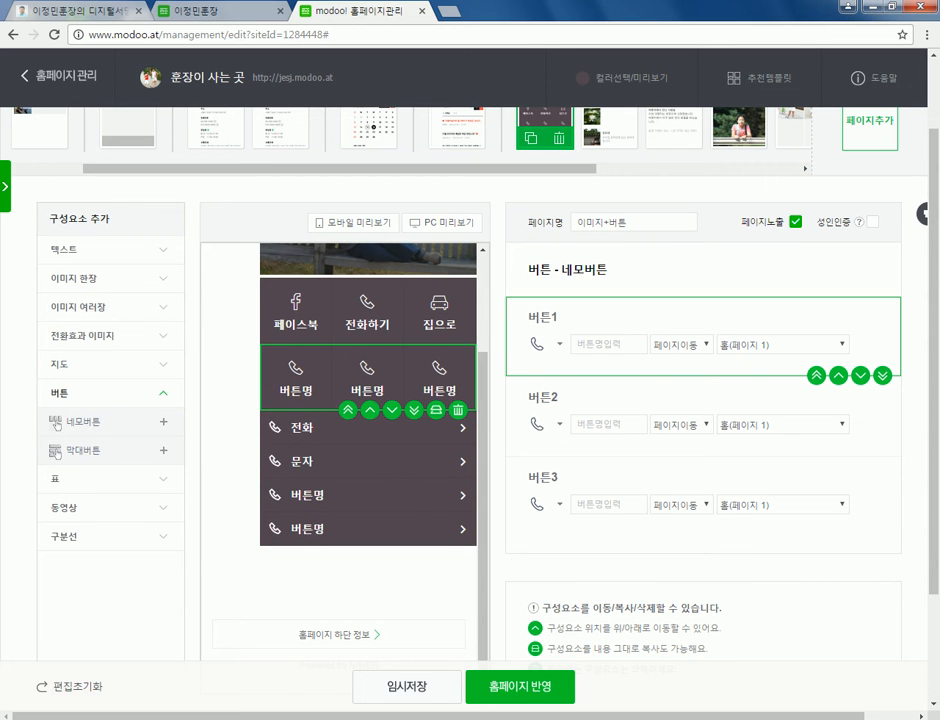
- Publish the edits to the live homepage with 홈페이지 반영
scroll(57, 425, "up", 1)
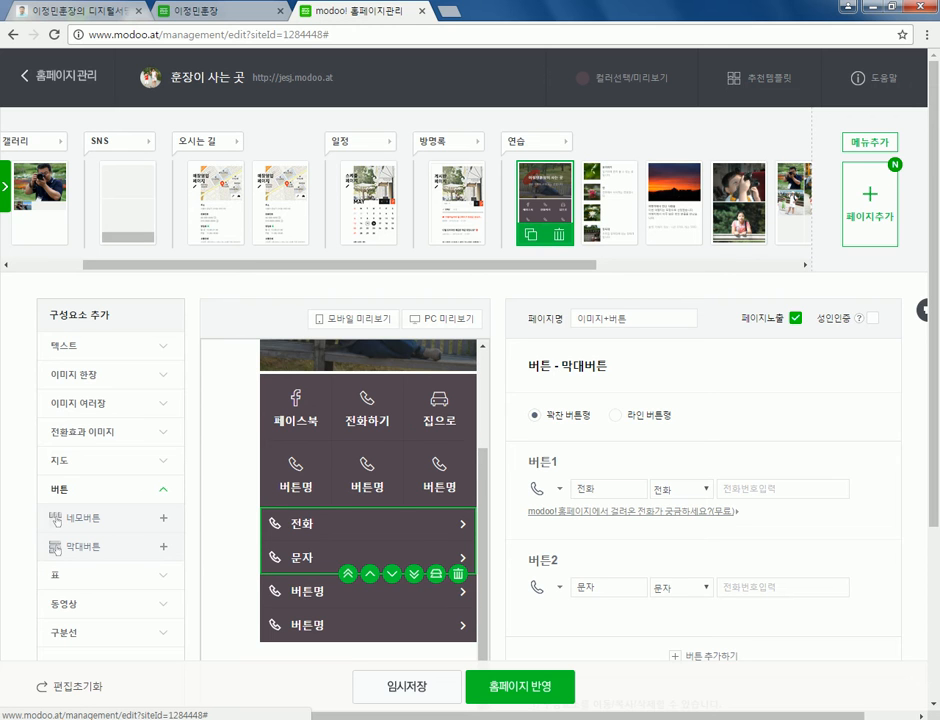
left_click(520, 687)
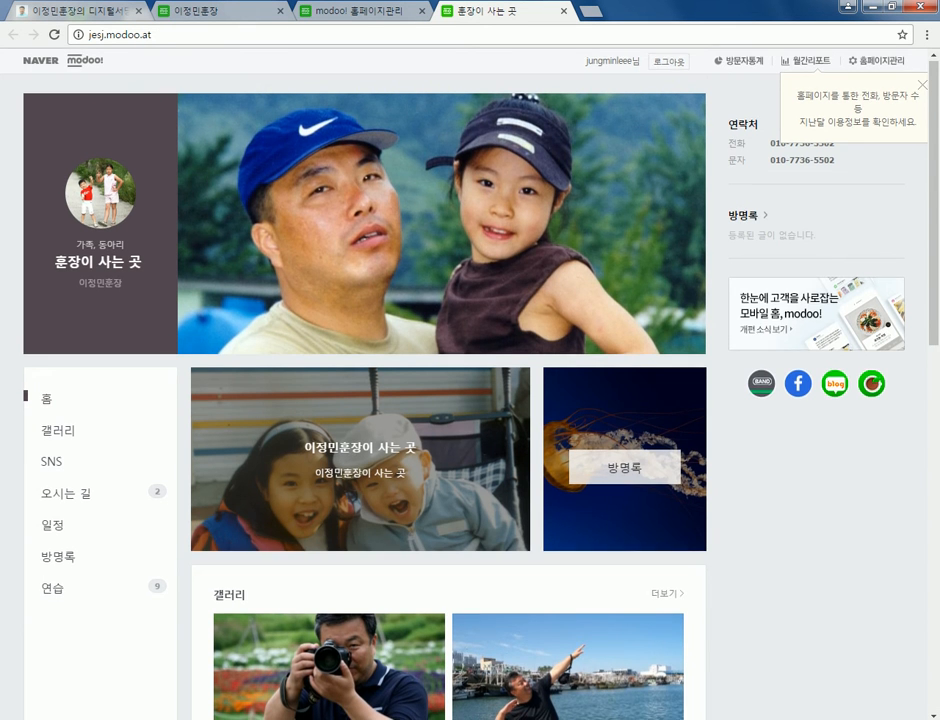
- Review the live site, then view the seodang site's 홈 page
scroll(365, 380, "down", 9)
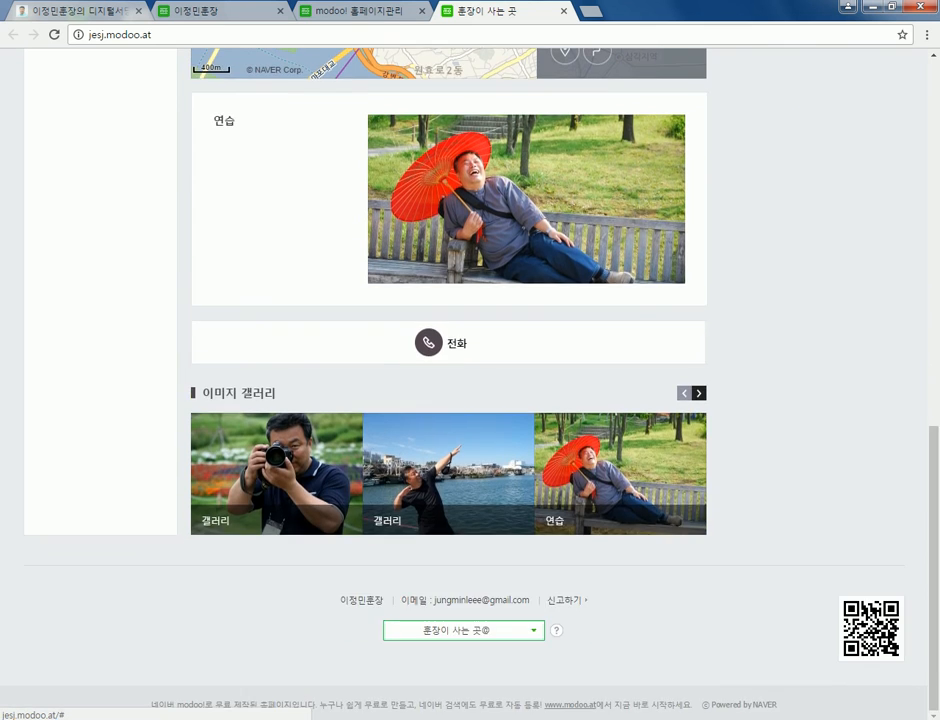
scroll(448, 300, "up", 4)
scroll(448, 300, "down", 4)
scroll(365, 380, "up", 10)
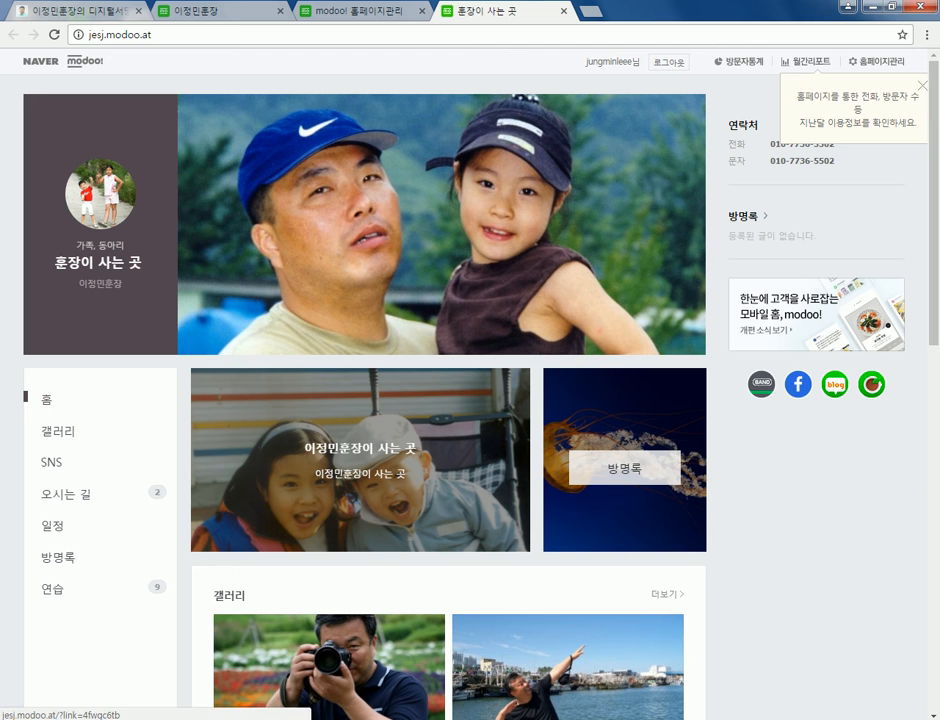
key("ctrl+2")
scroll(442, 400, "up", 3)
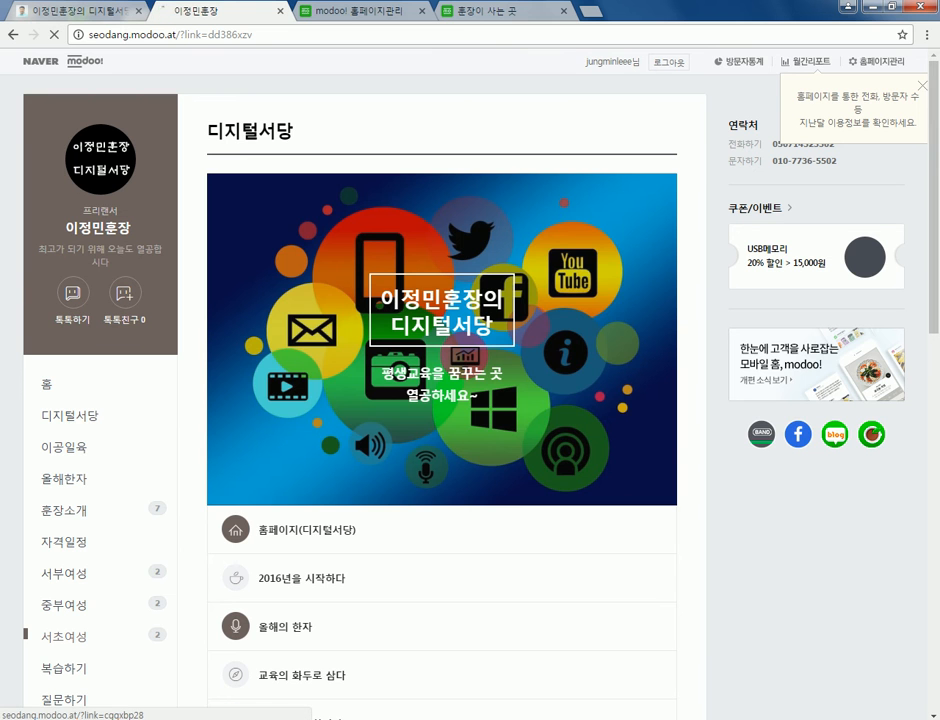
left_click(46, 383)
scroll(442, 400, "down", 3)
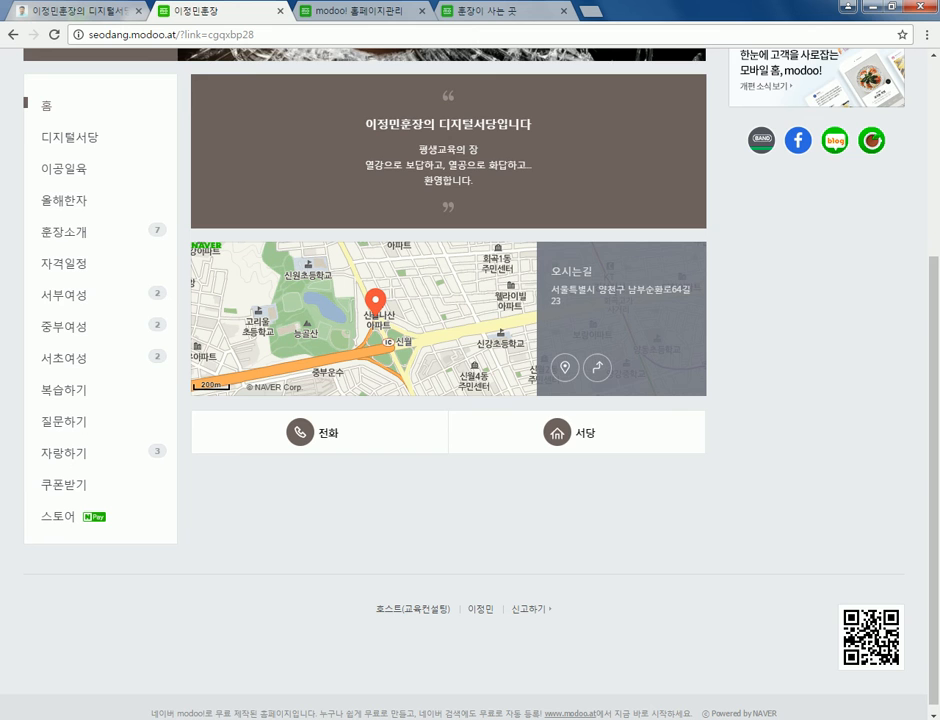
scroll(442, 400, "up", 2)
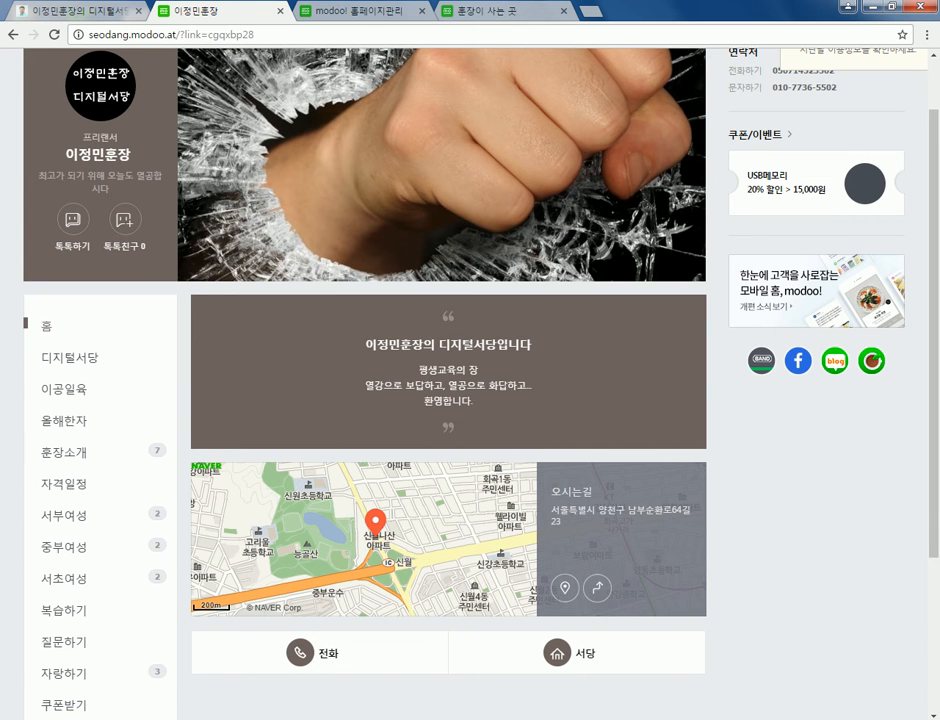
scroll(442, 400, "up", 1)
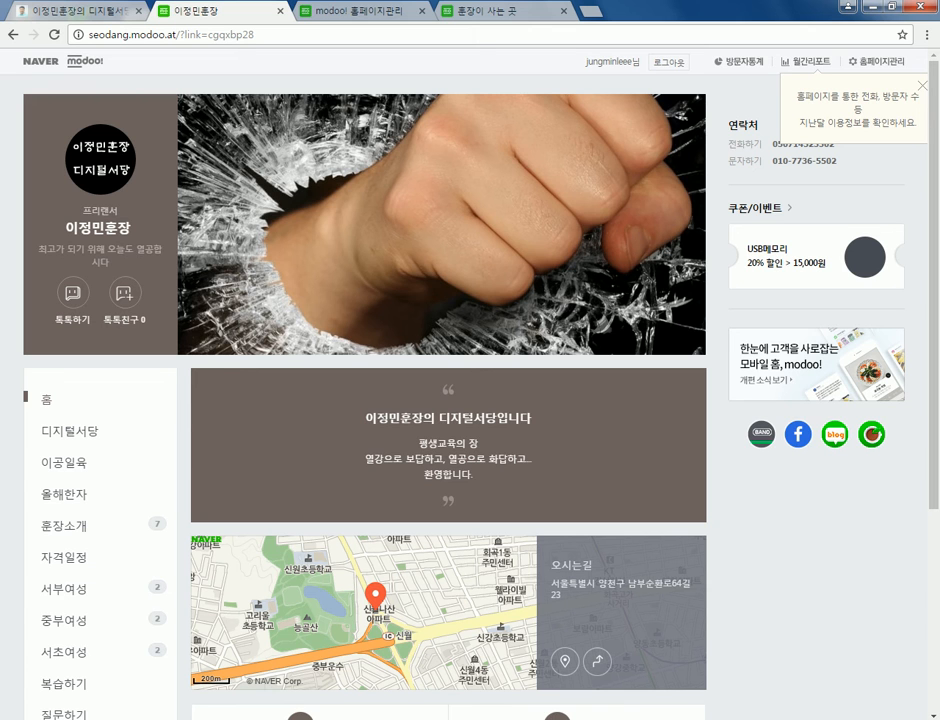
- Look over the 디지털서당 page, then close the published 훈장이 사는 곳 tab
left_click(70, 714)
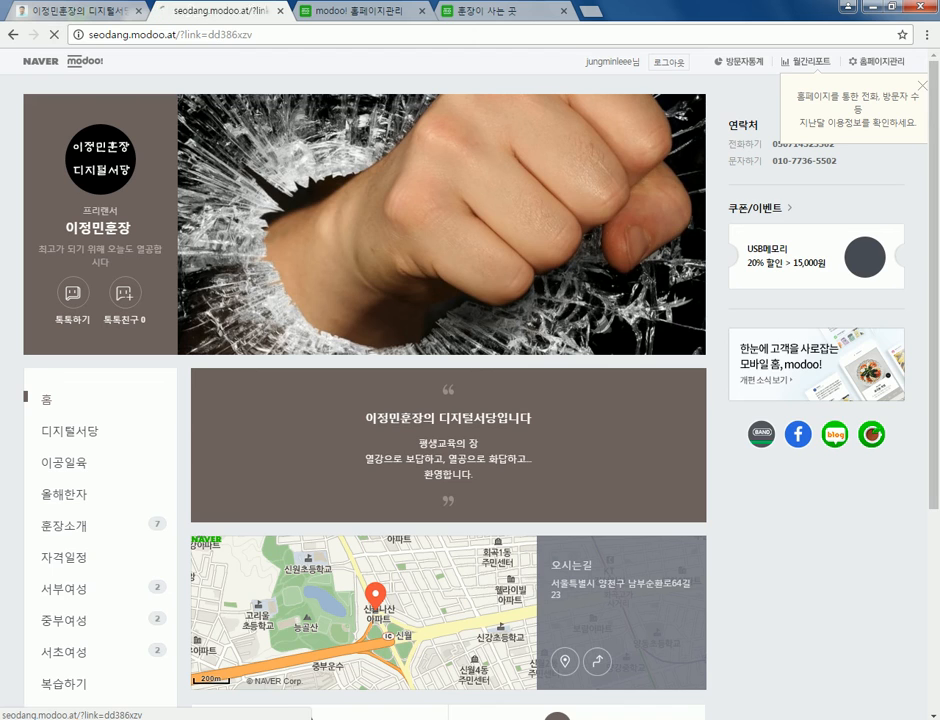
scroll(360, 400, "down", 10)
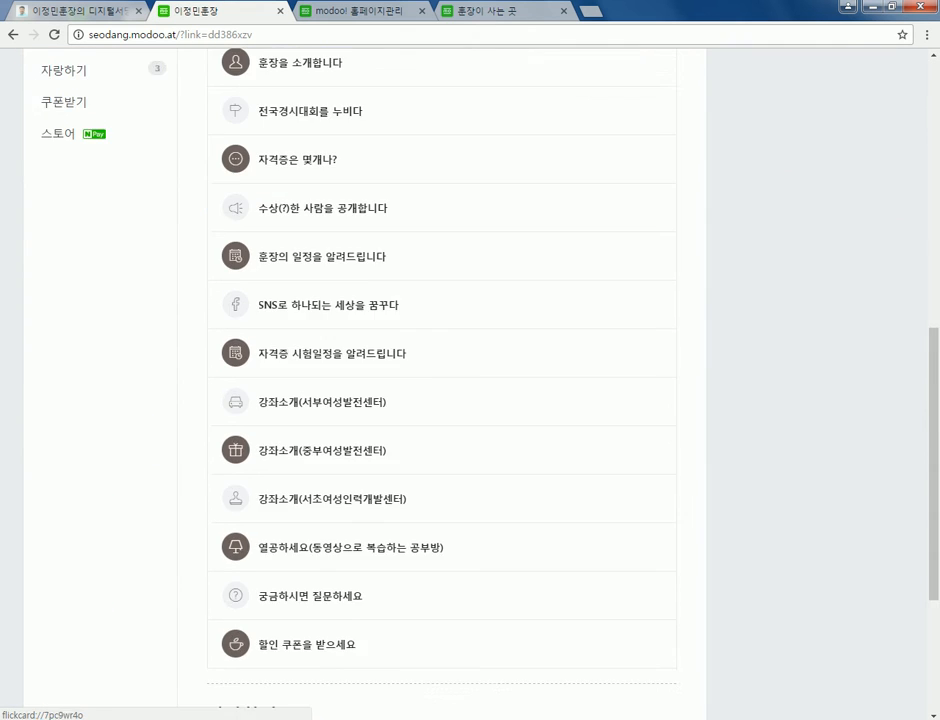
scroll(360, 400, "up", 15)
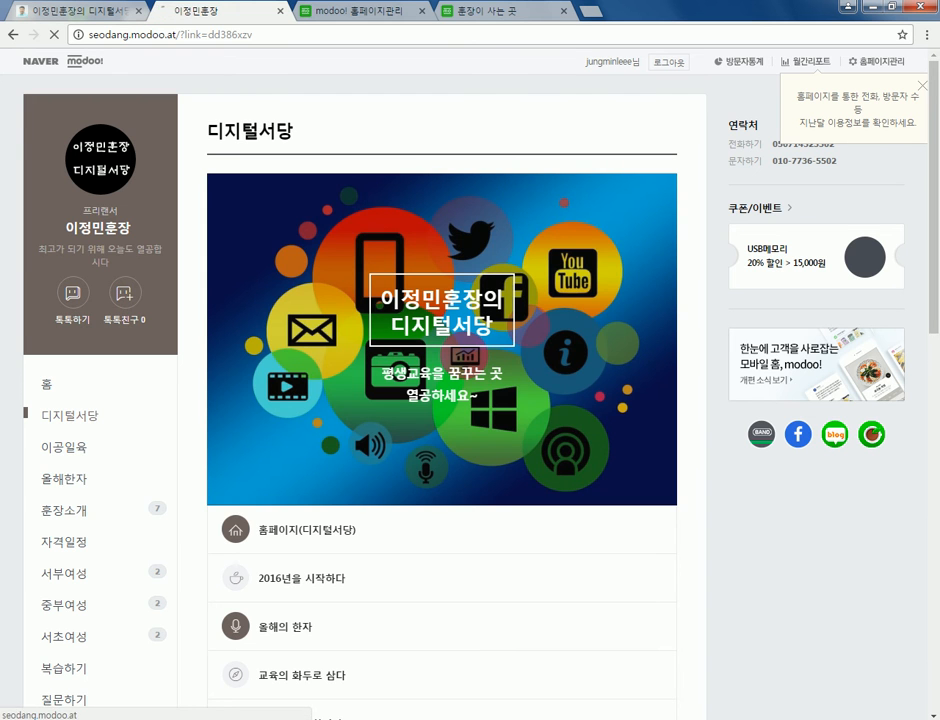
key("ctrl+Tab")
key("ctrl+Tab")
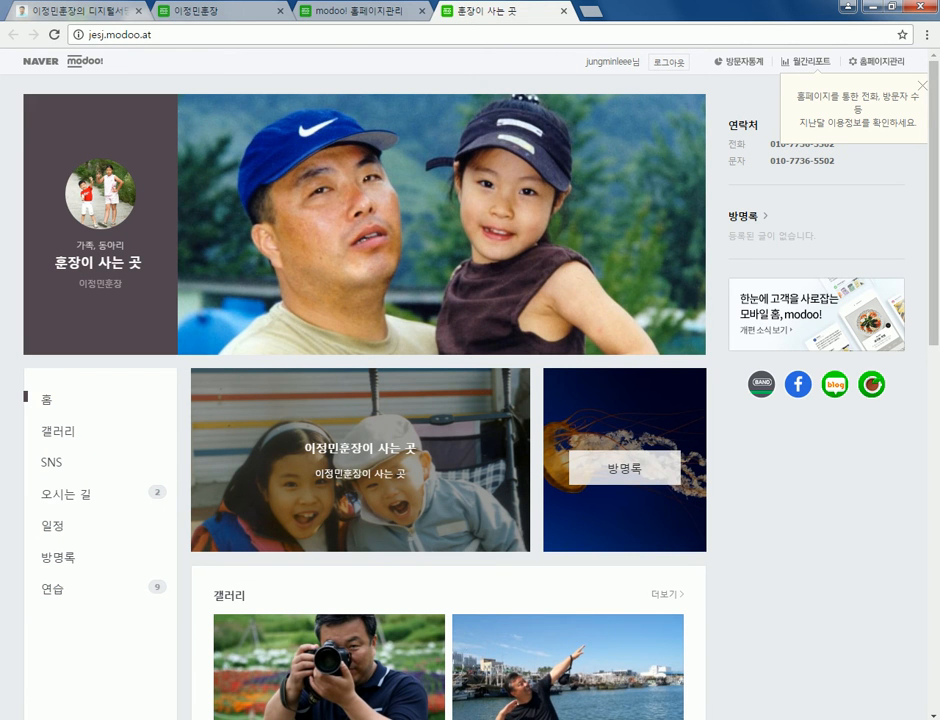
key("ctrl+w")
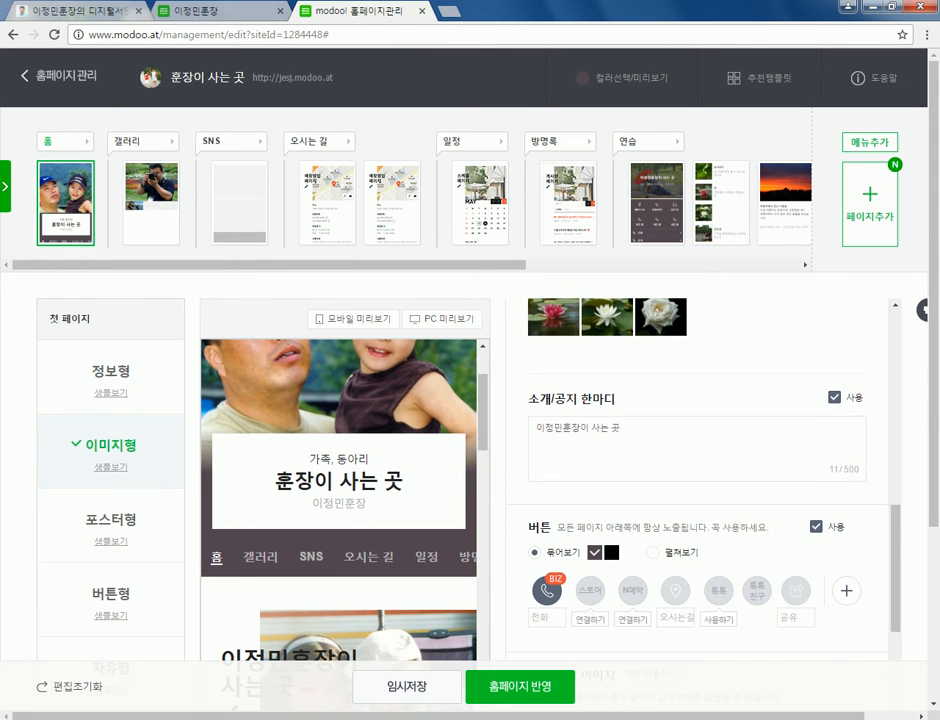
- Turn off the 소개/공지 한마디 notice text on the home page
left_click(834, 397)
scroll(700, 450, "down", 3)
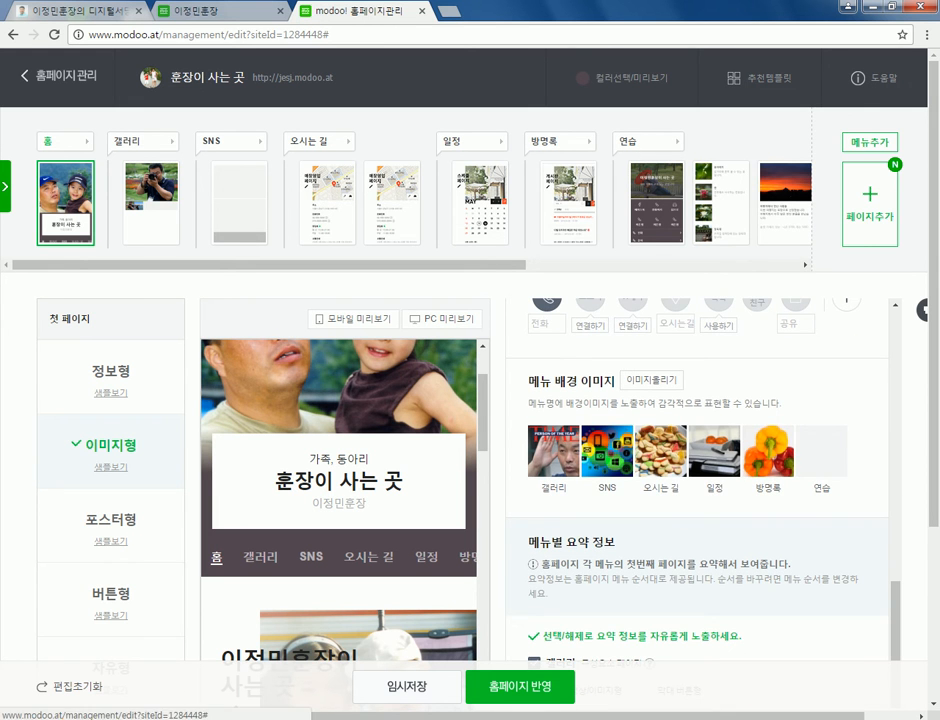
scroll(700, 450, "down", 1)
scroll(700, 450, "down", 1)
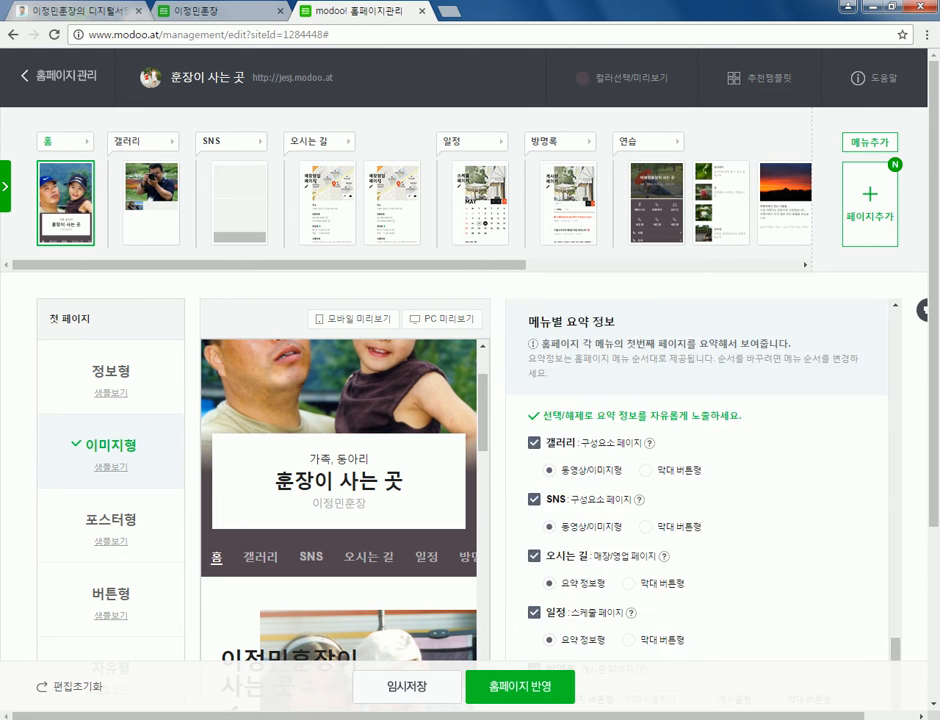
- Uncheck the 갤러리, SNS, 오시는 길, 일정 and 방명록 menu summaries
left_click(534, 442)
left_click(534, 498)
left_click(534, 555)
left_click(534, 611)
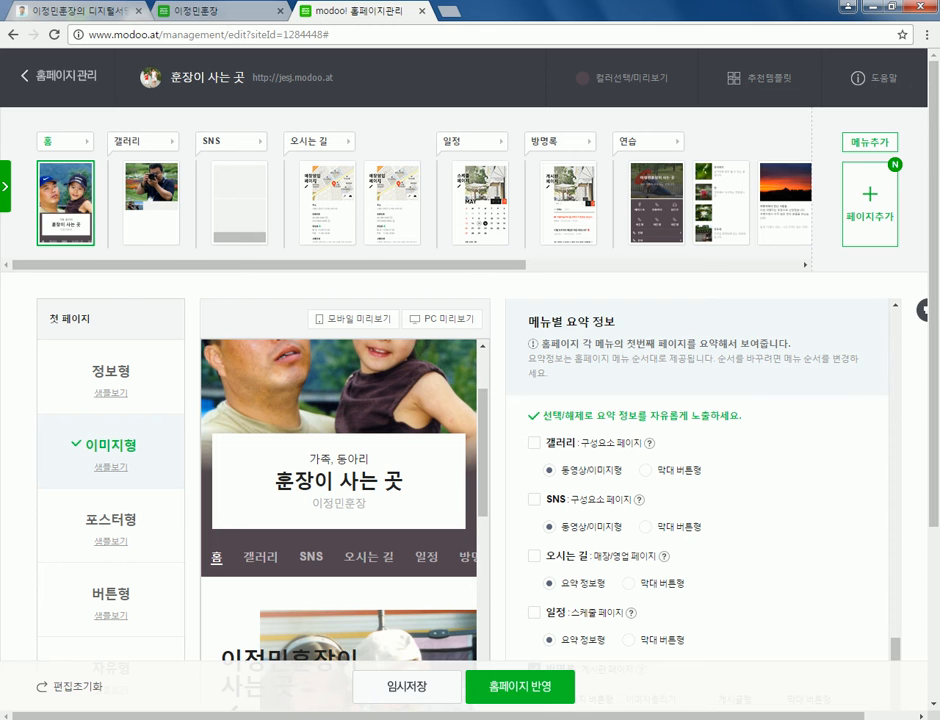
scroll(700, 500, "down", 1)
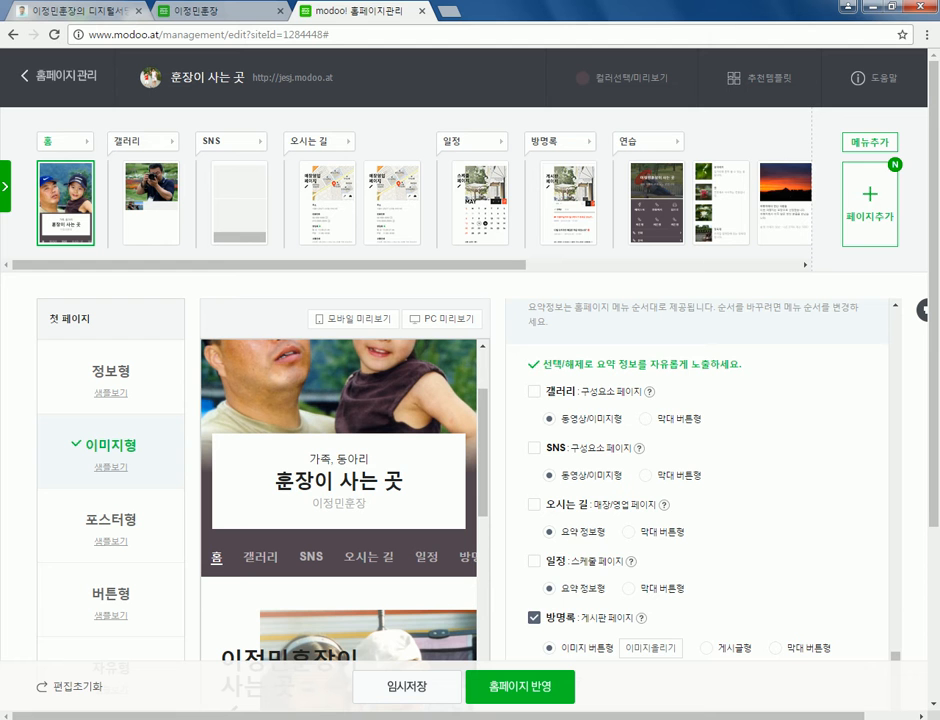
left_click(534, 617)
- Review the gallery's second photo without changing it, then open the 연습 menu's settings
scroll(534, 617, "up", 8)
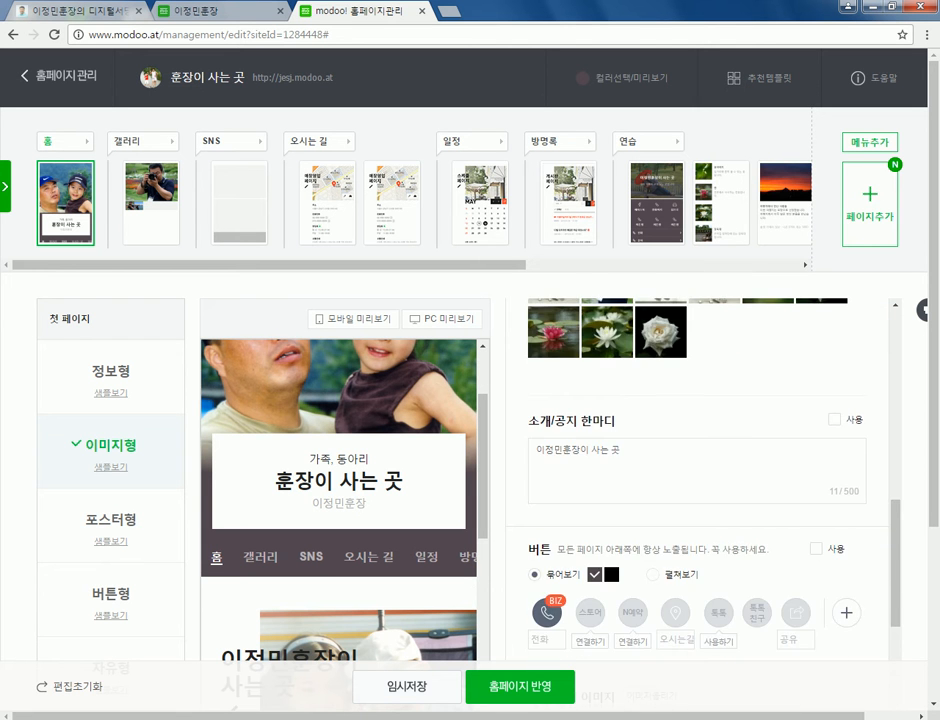
scroll(697, 500, "up", 6)
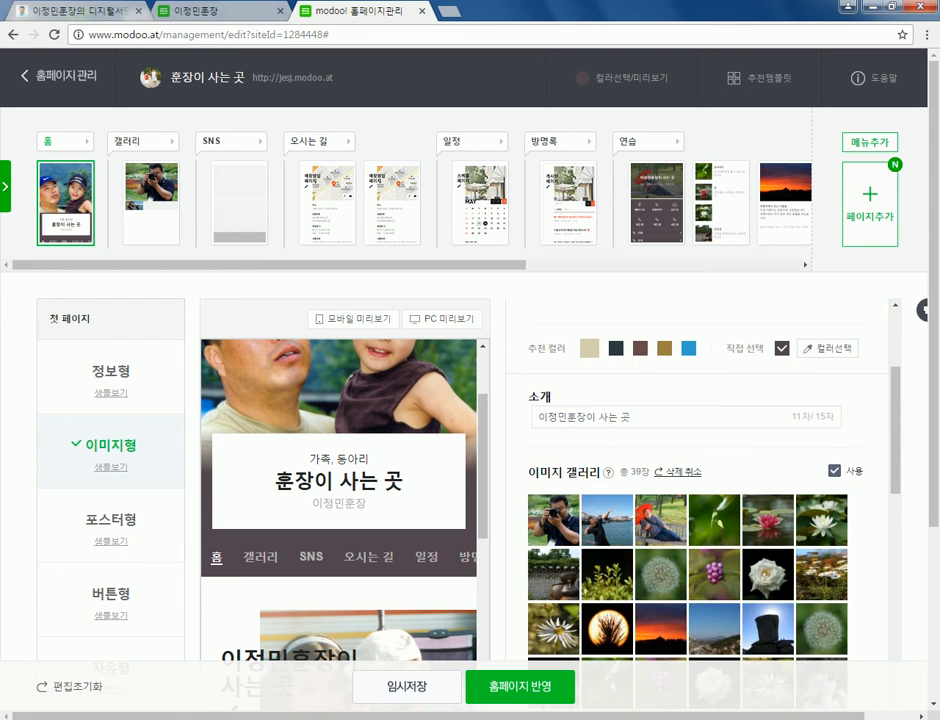
scroll(697, 500, "up", 3)
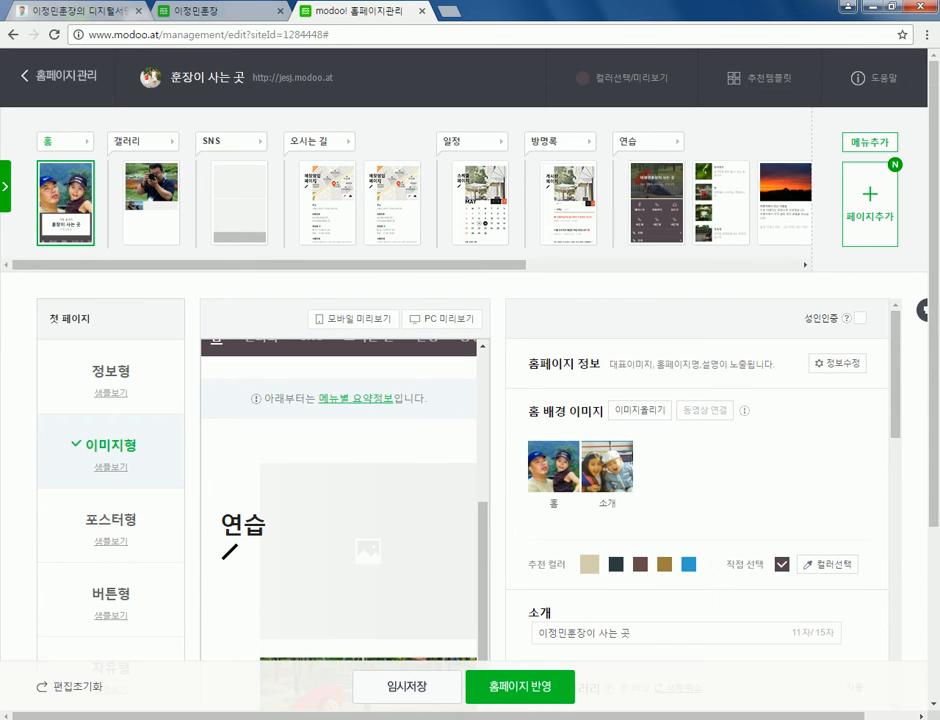
scroll(697, 500, "down", 3)
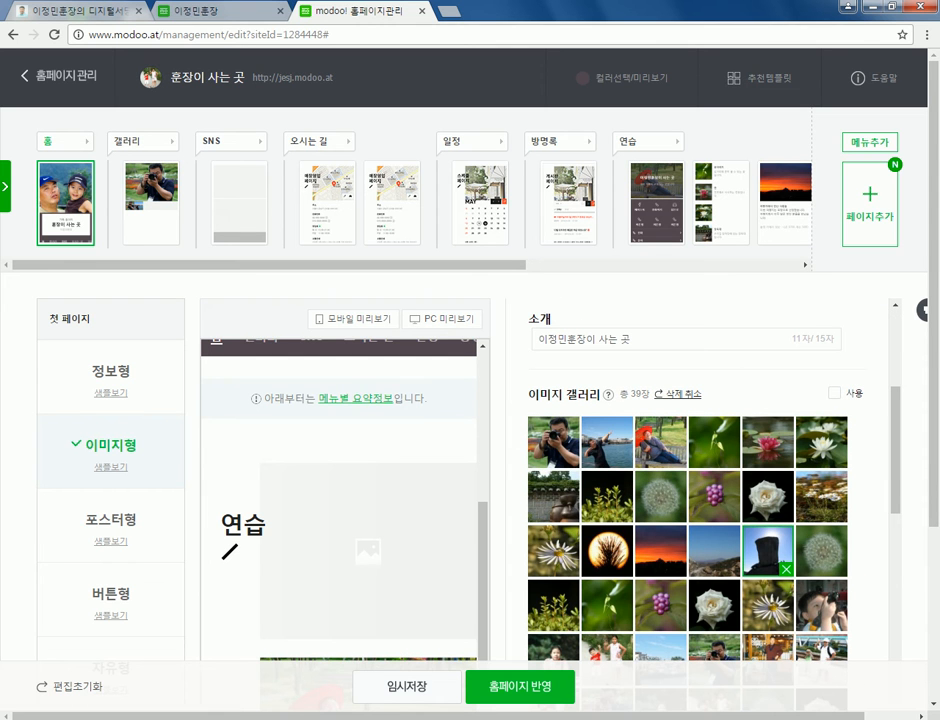
left_click(608, 441)
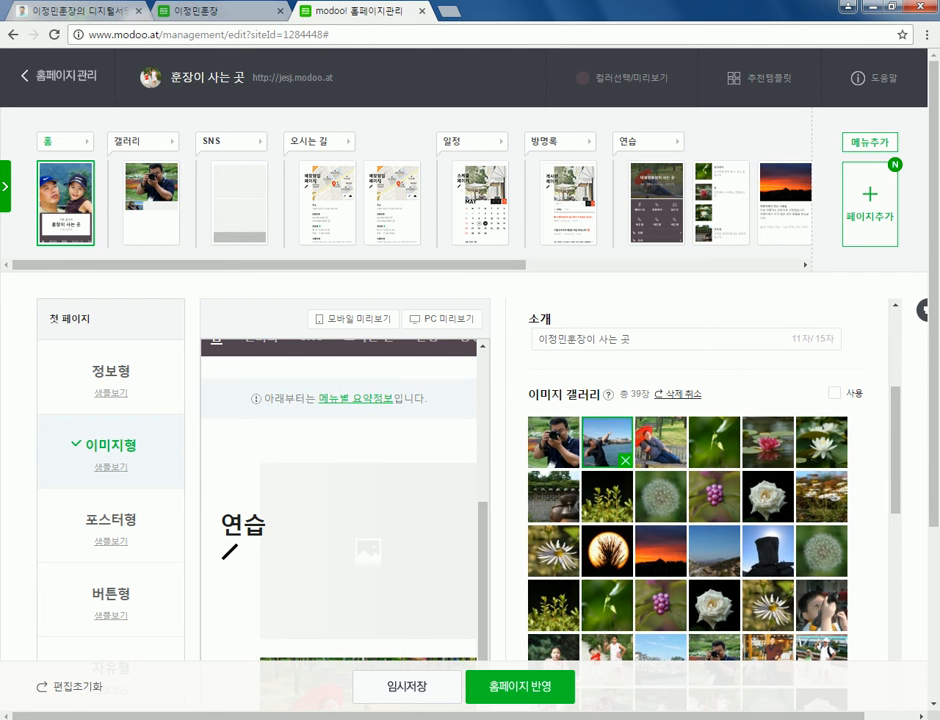
left_click(608, 441)
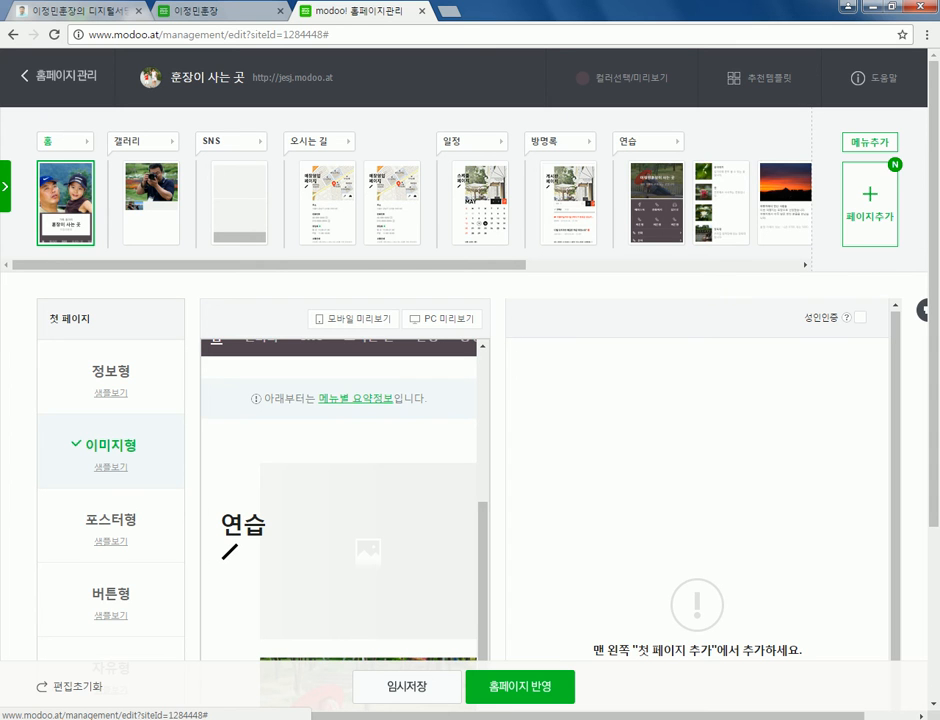
left_click(628, 141)
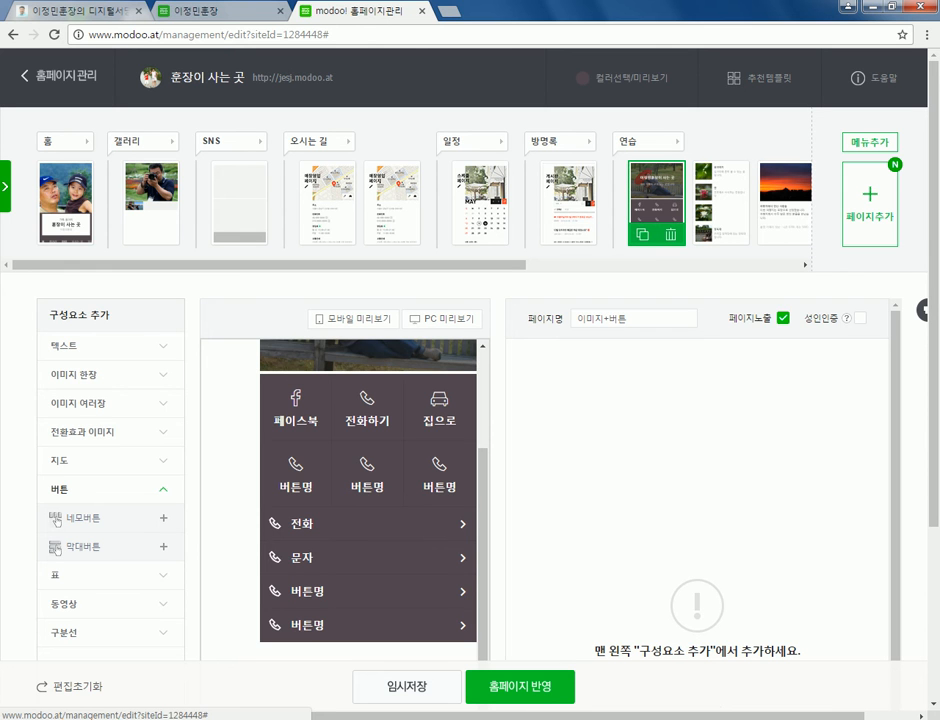
- Change the 연습 menu's 메뉴명 to 연습하기
left_click(678, 141)
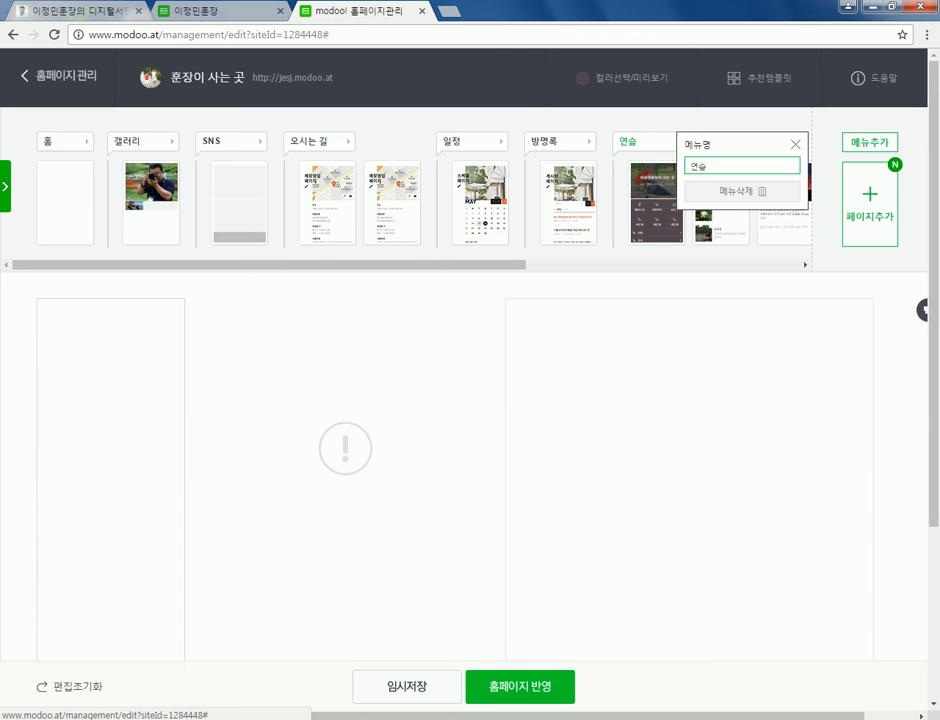
key("Return")
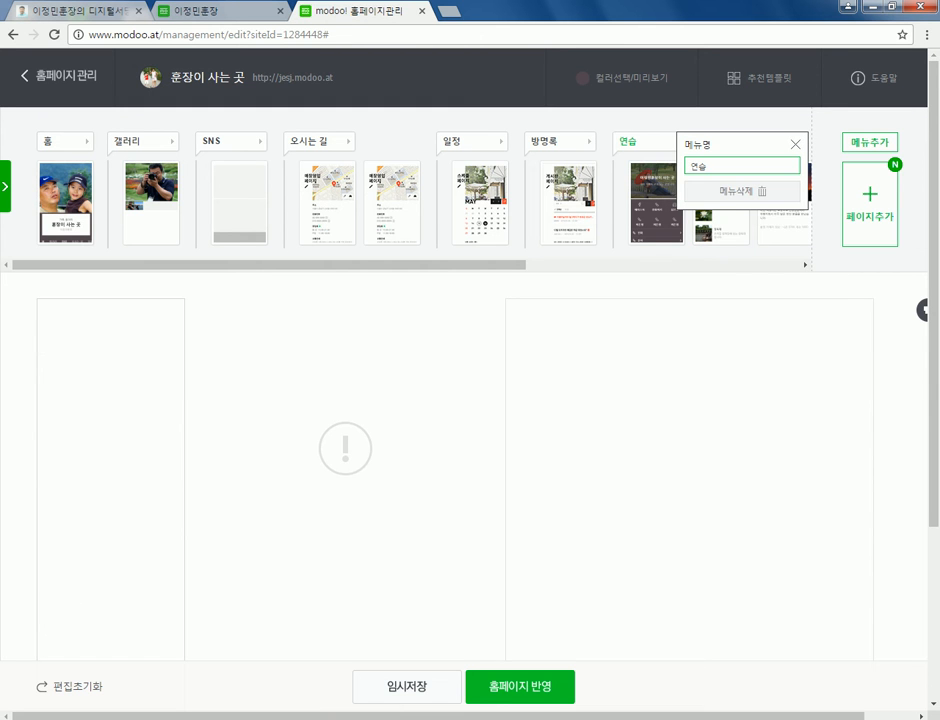
key("Return")
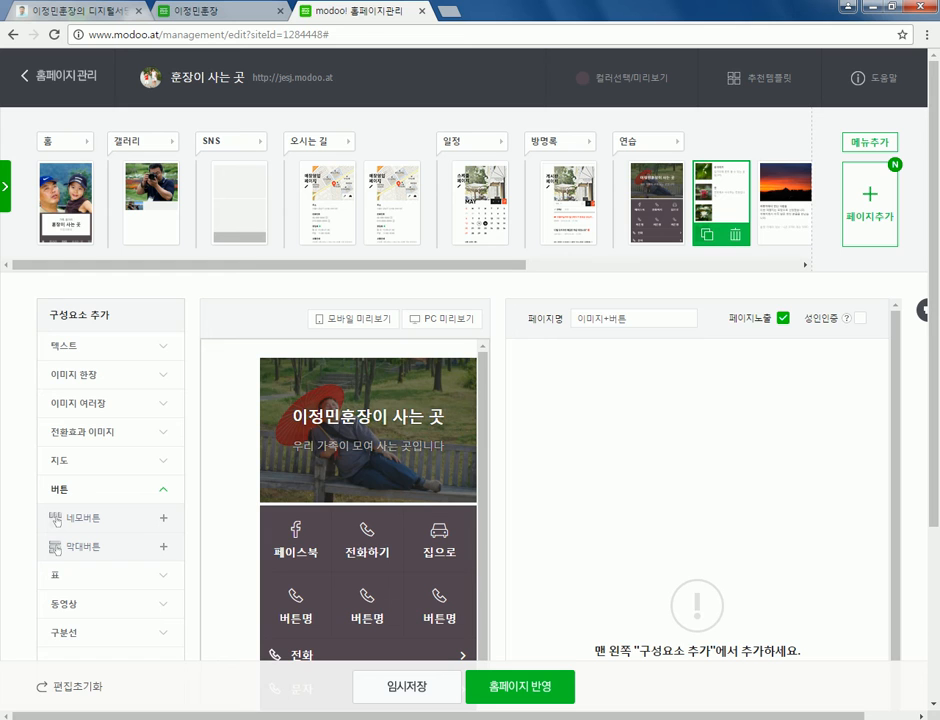
left_click(628, 141)
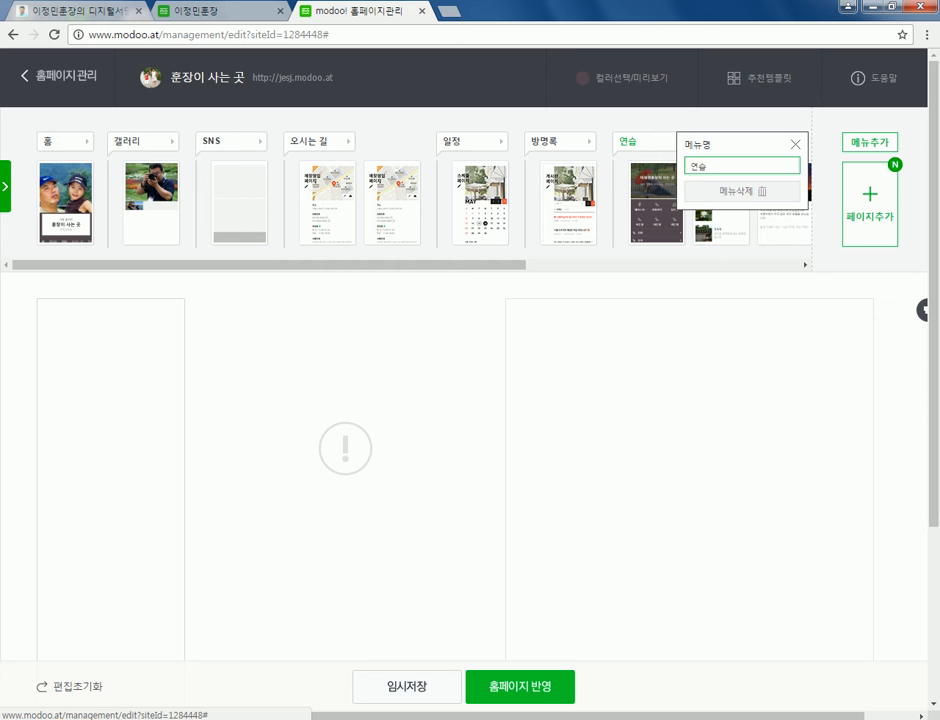
key("Escape")
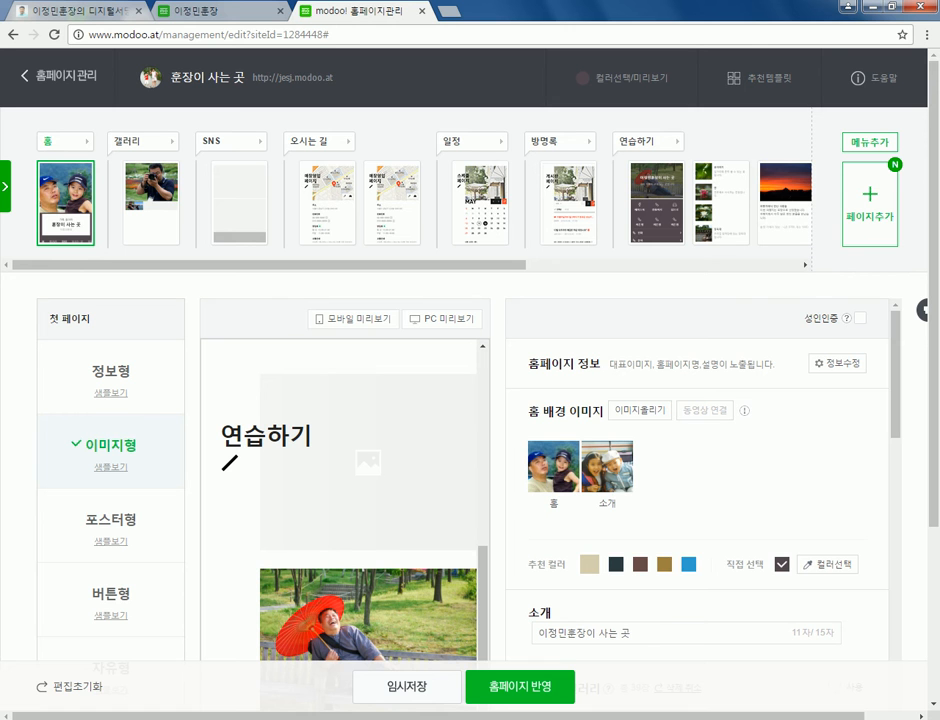
- Compare home previews with 이미지 갤러리 on and off, leaving it unchecked
scroll(700, 500, "down", 3)
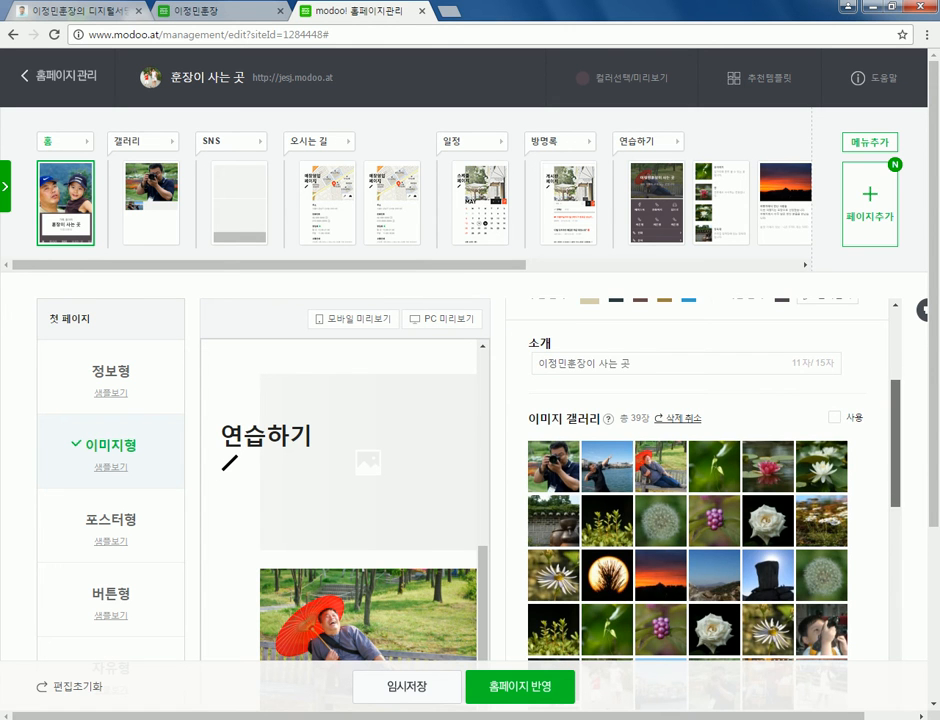
scroll(800, 440, "down", 2)
scroll(800, 440, "up", 2)
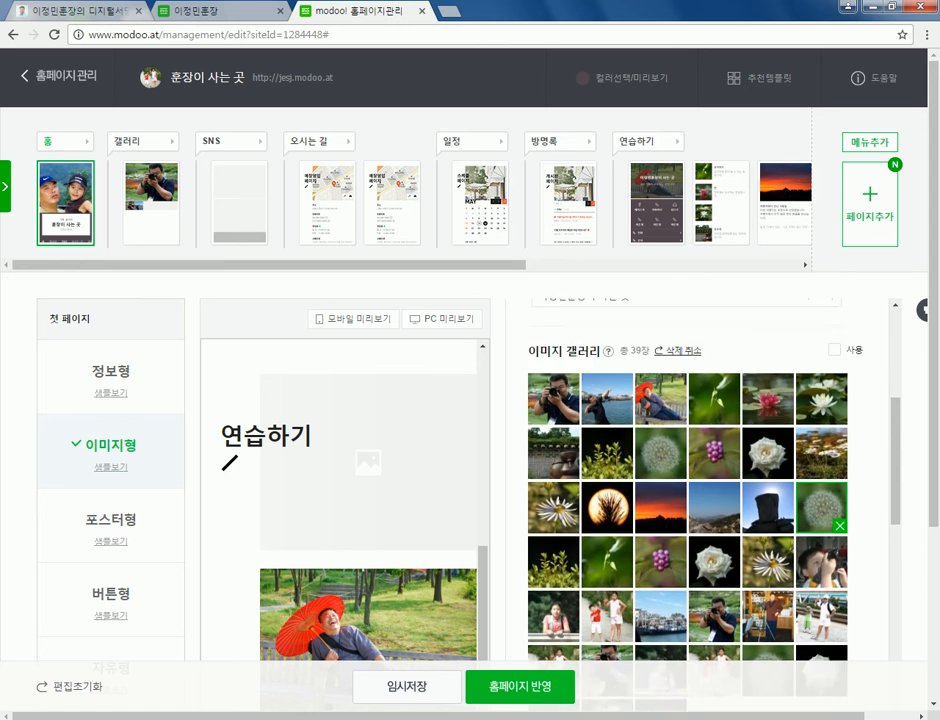
scroll(800, 440, "down", 2)
scroll(800, 440, "up", 1)
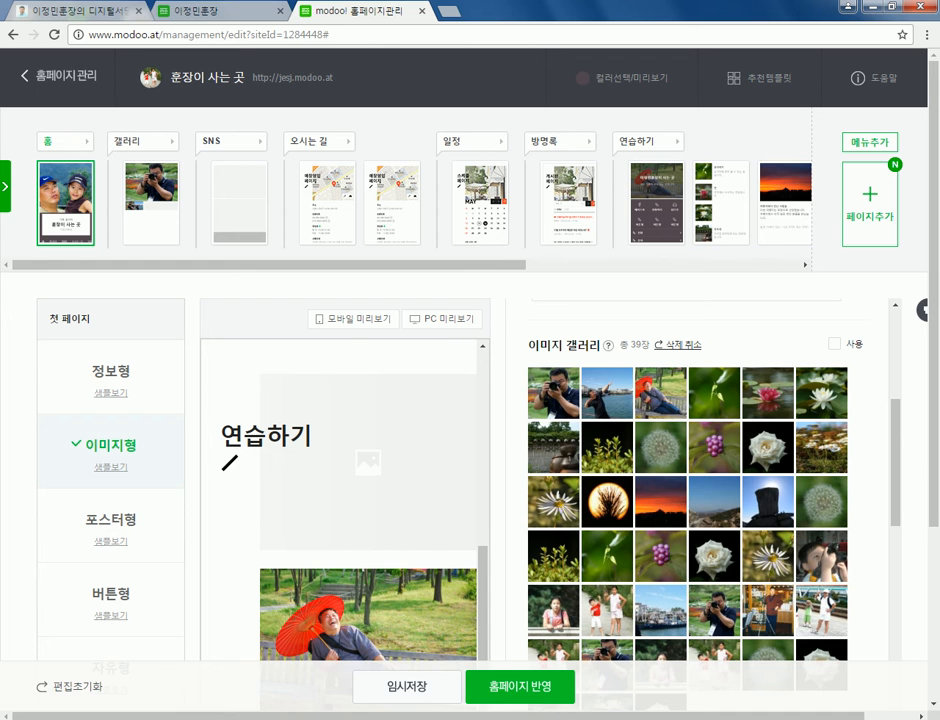
left_click(834, 343)
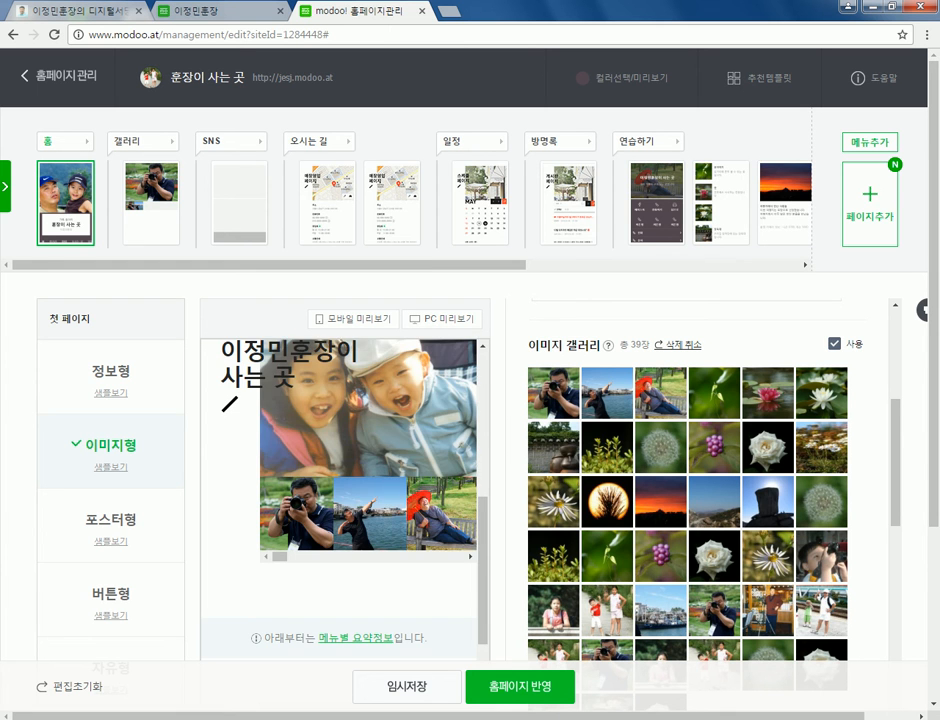
left_click(834, 343)
left_click(834, 343)
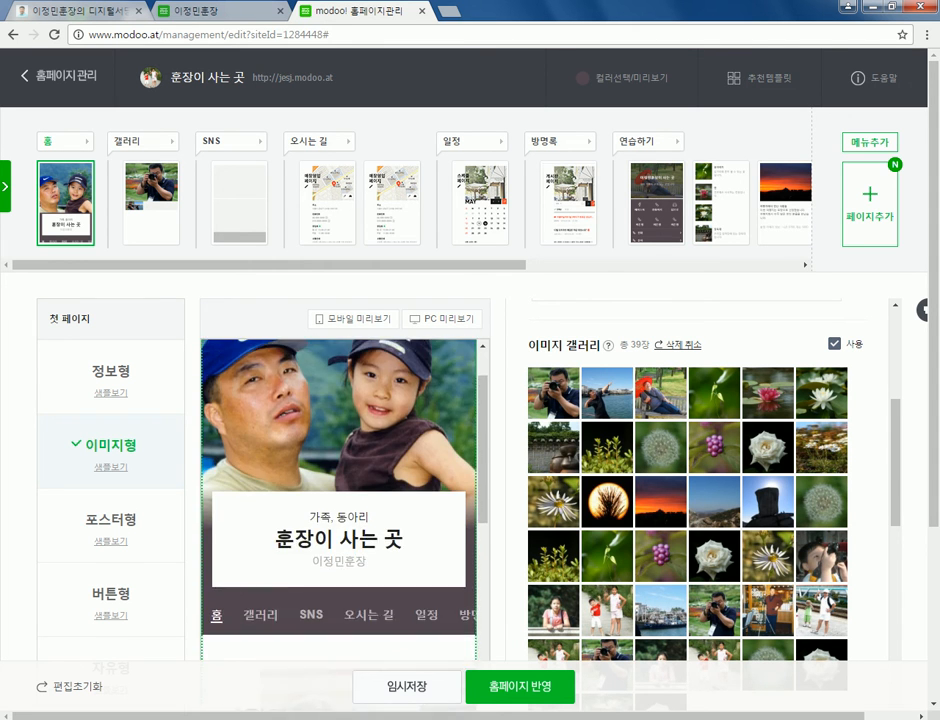
left_click(834, 343)
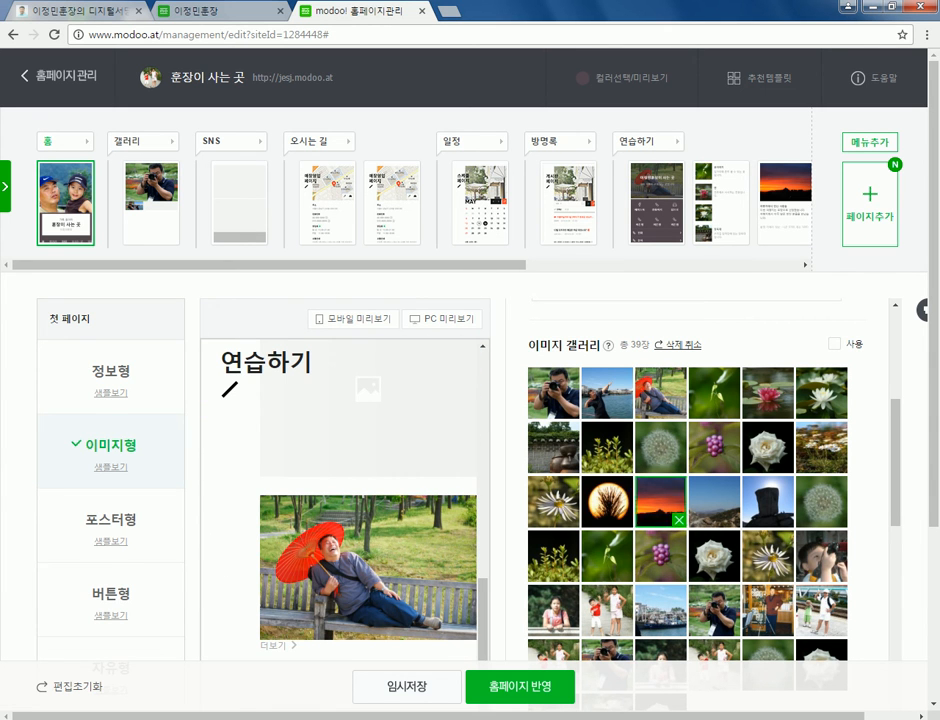
- Try the 연습하기 summary hidden and as a bar button, returning to image-block display
scroll(470, 400, "down", 3)
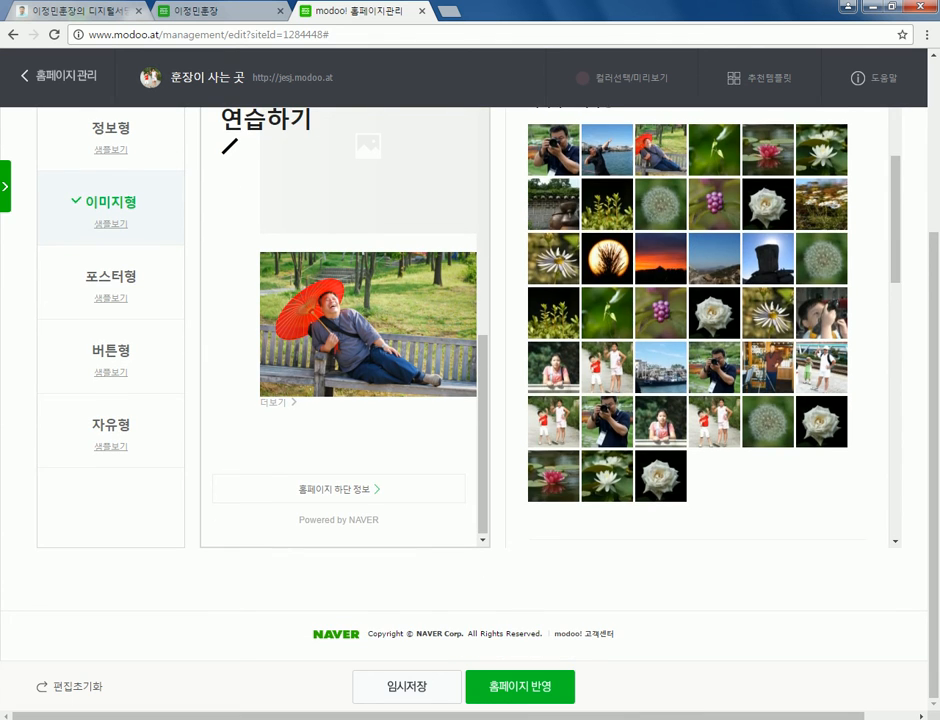
scroll(700, 330, "down", 10)
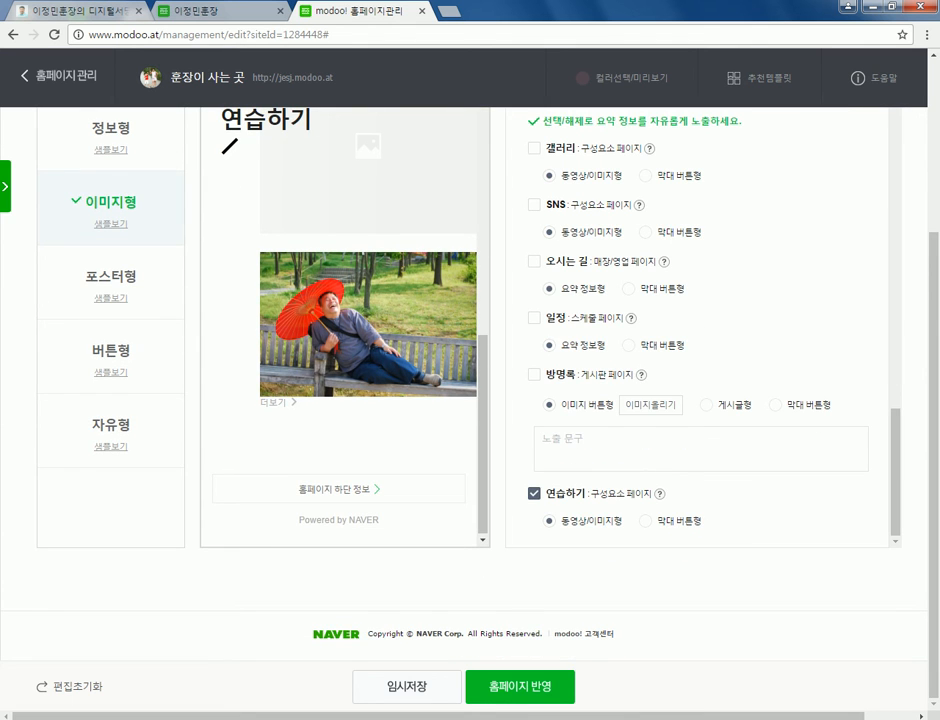
left_click(534, 493)
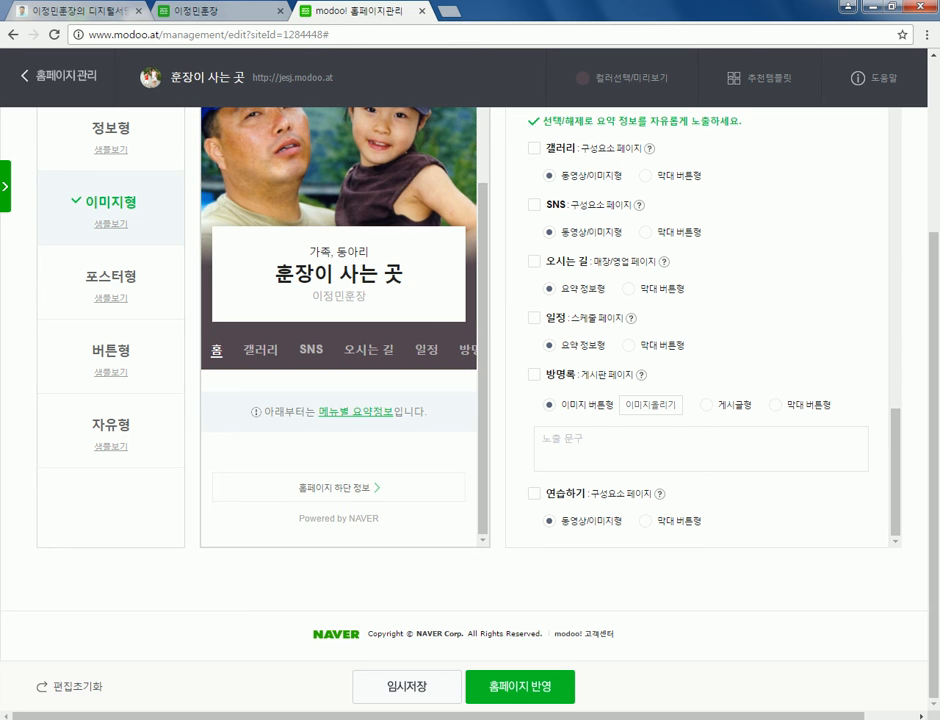
left_click(534, 493)
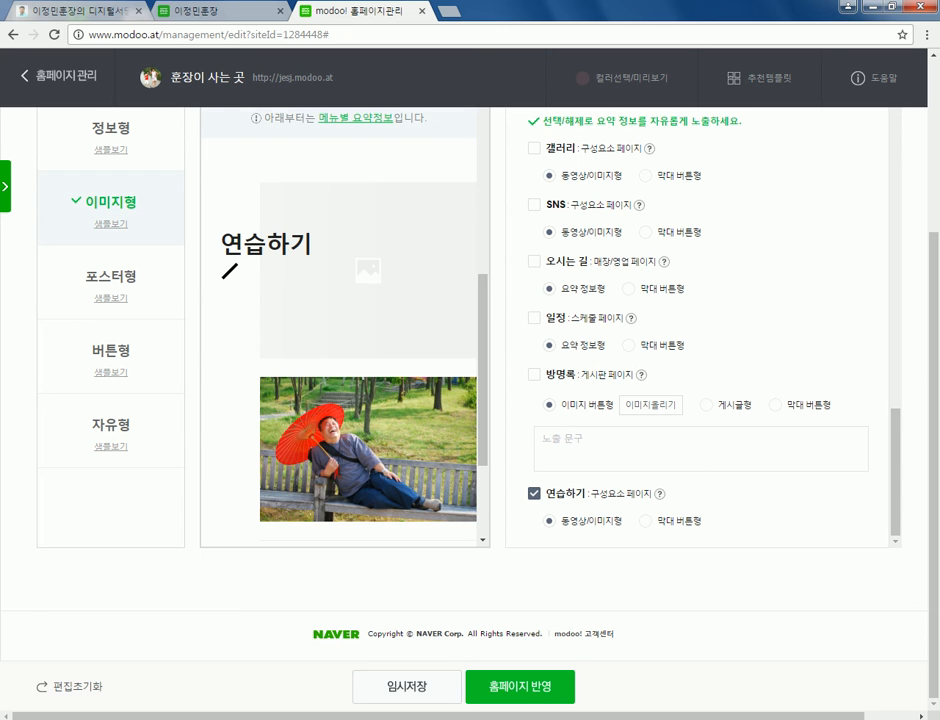
left_click(645, 521)
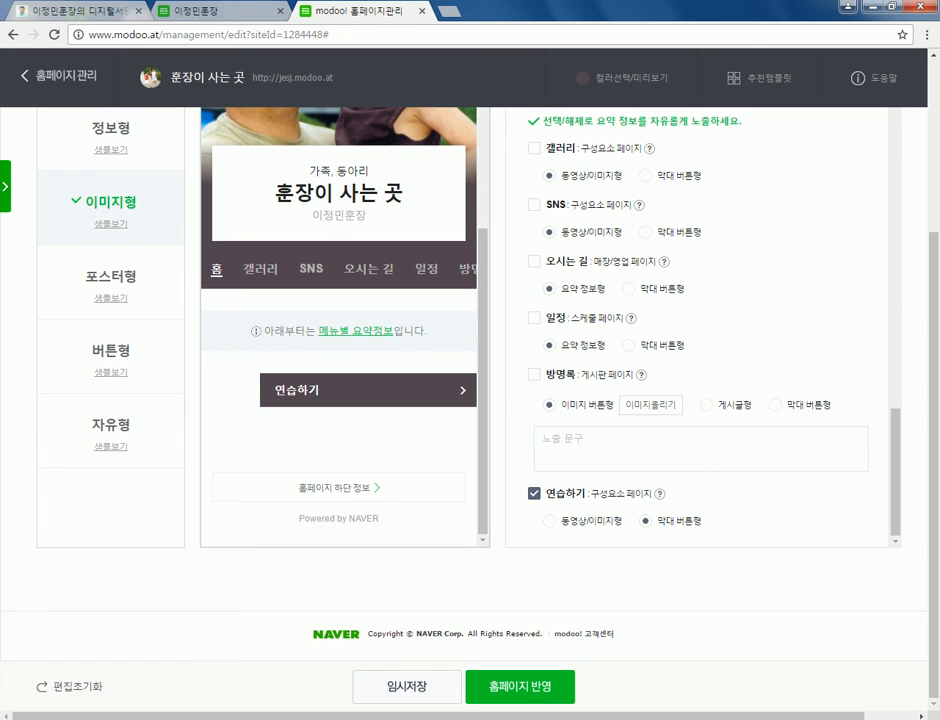
left_click(548, 521)
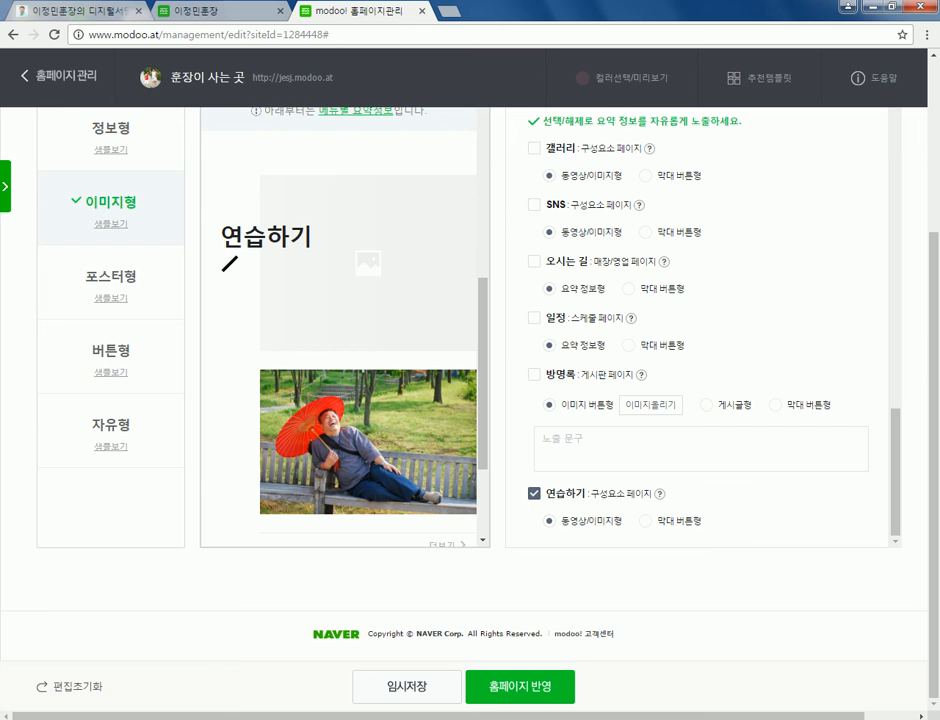
- Read the summary help, then uncheck the 연습하기 summary on the home page
left_click(659, 493)
scroll(659, 460, "down", 1)
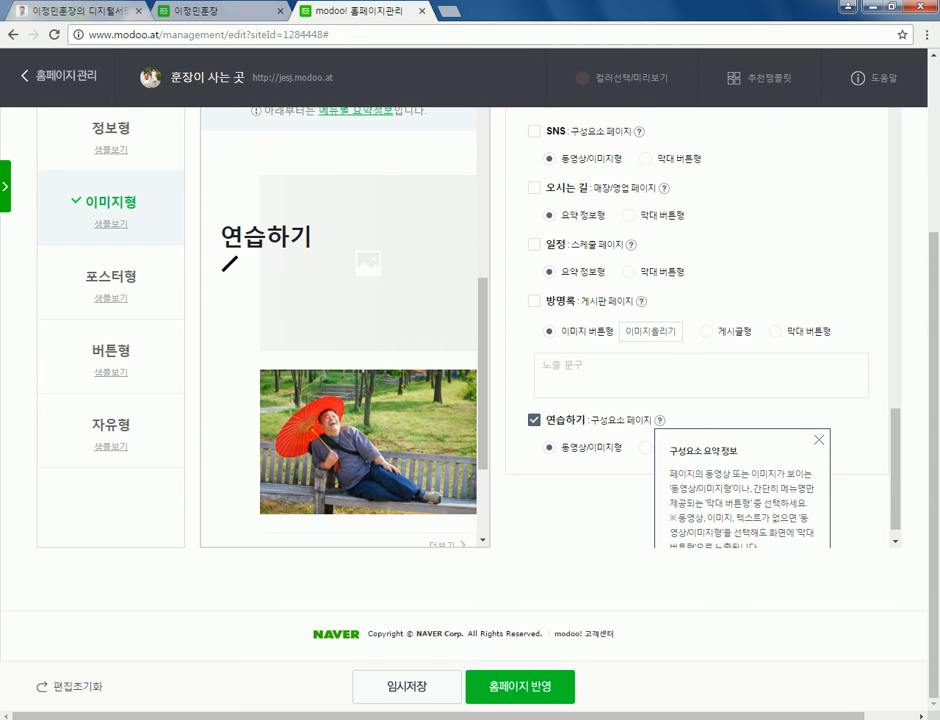
scroll(700, 330, "down", 1)
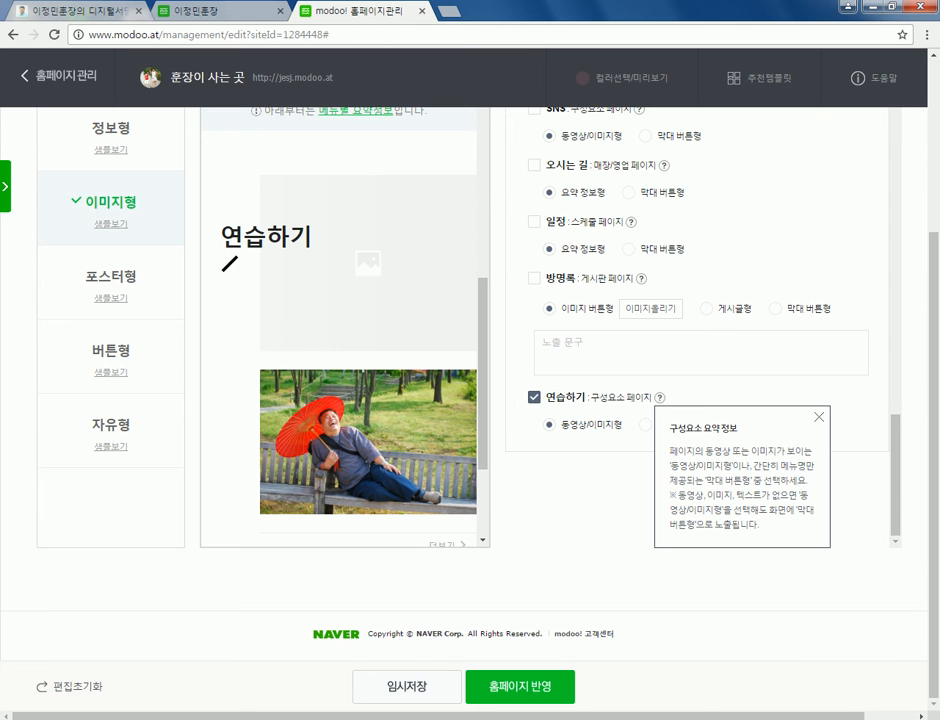
scroll(700, 330, "up", 2)
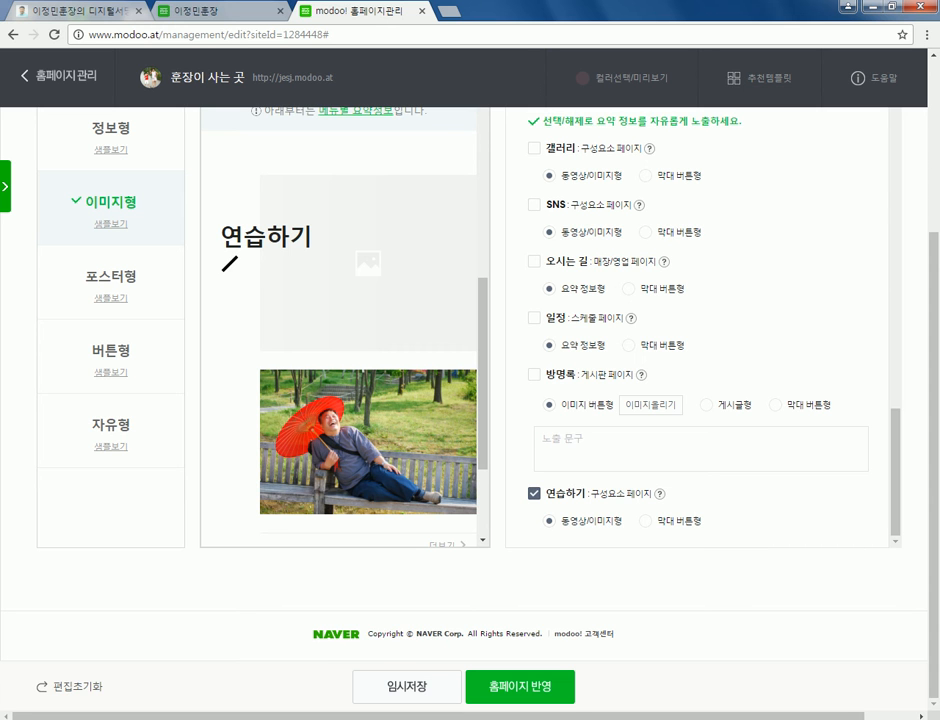
left_click(534, 493)
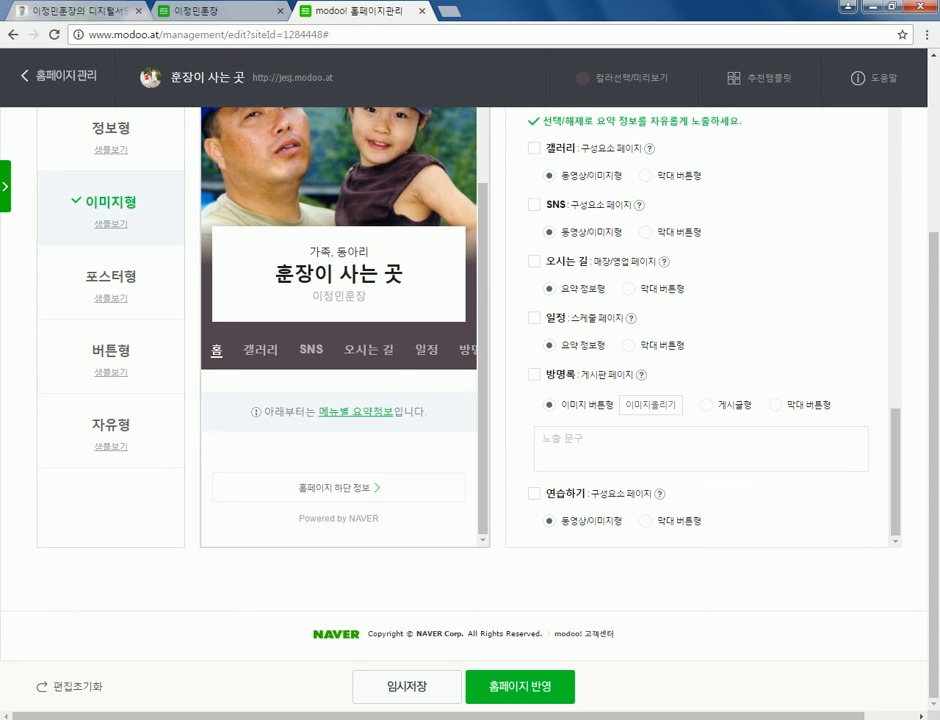
scroll(470, 400, "up", 3)
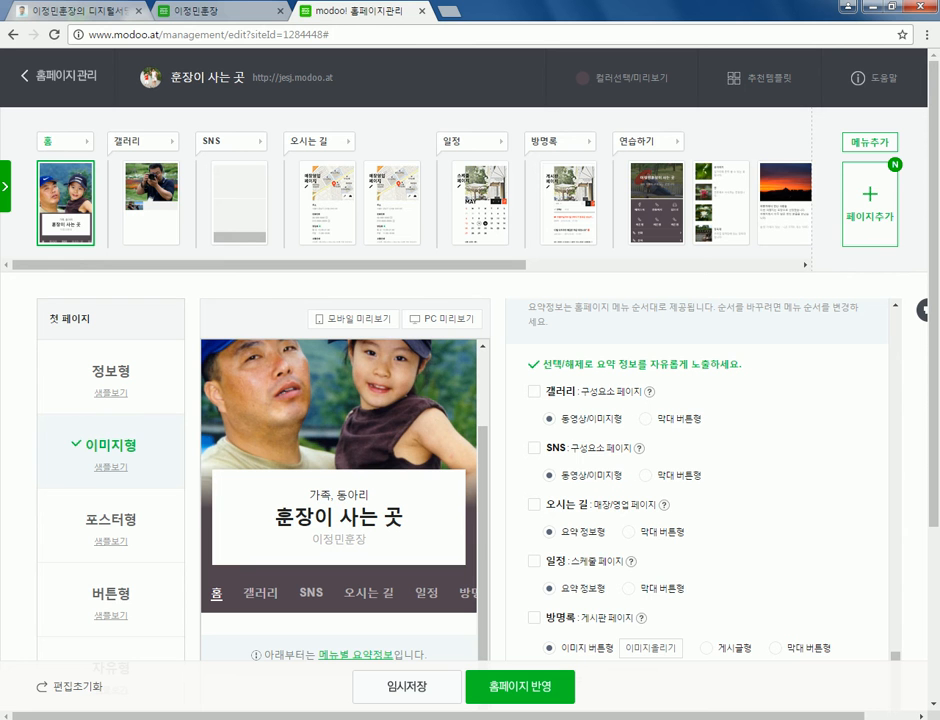
- Publish the edits with 홈페이지 반영 and open the live 훈장이 사는 곳 site
scroll(700, 480, "up", 4)
scroll(110, 450, "down", 3)
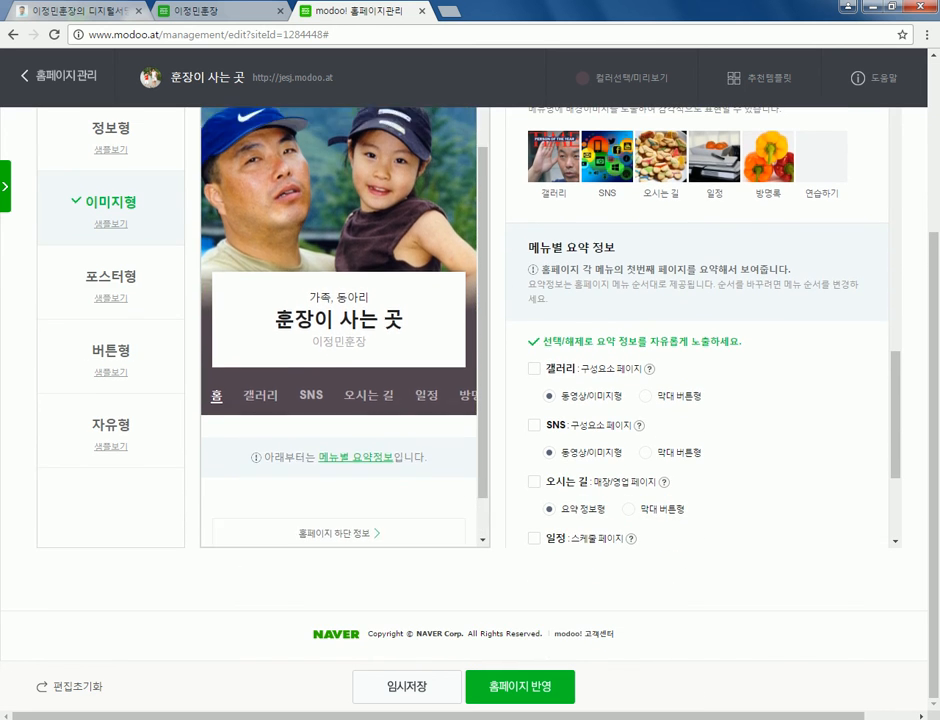
scroll(340, 400, "up", 1)
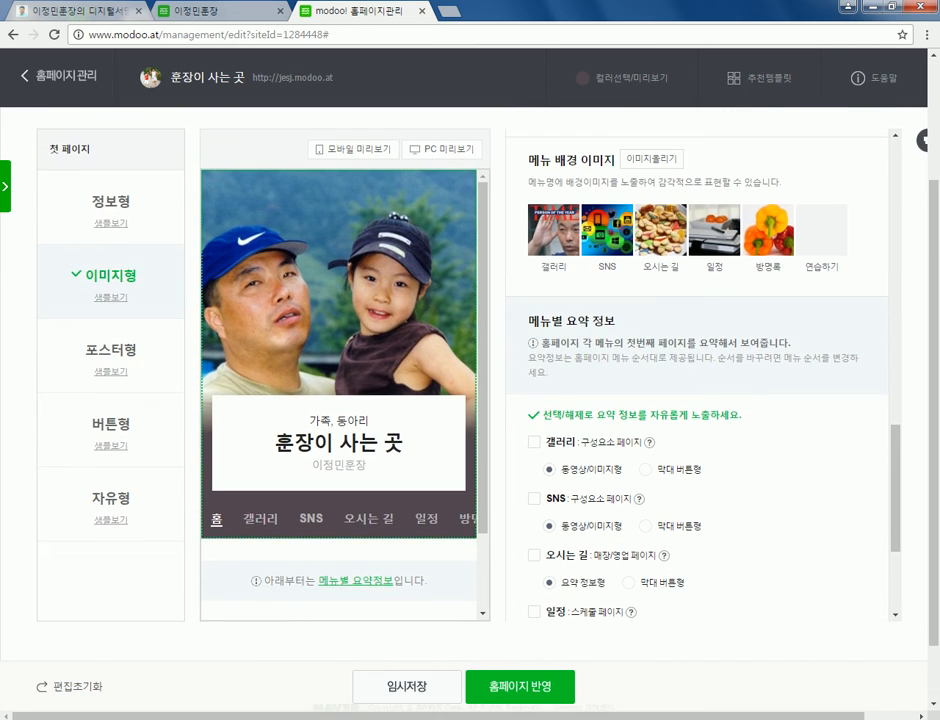
scroll(470, 400, "up", 2)
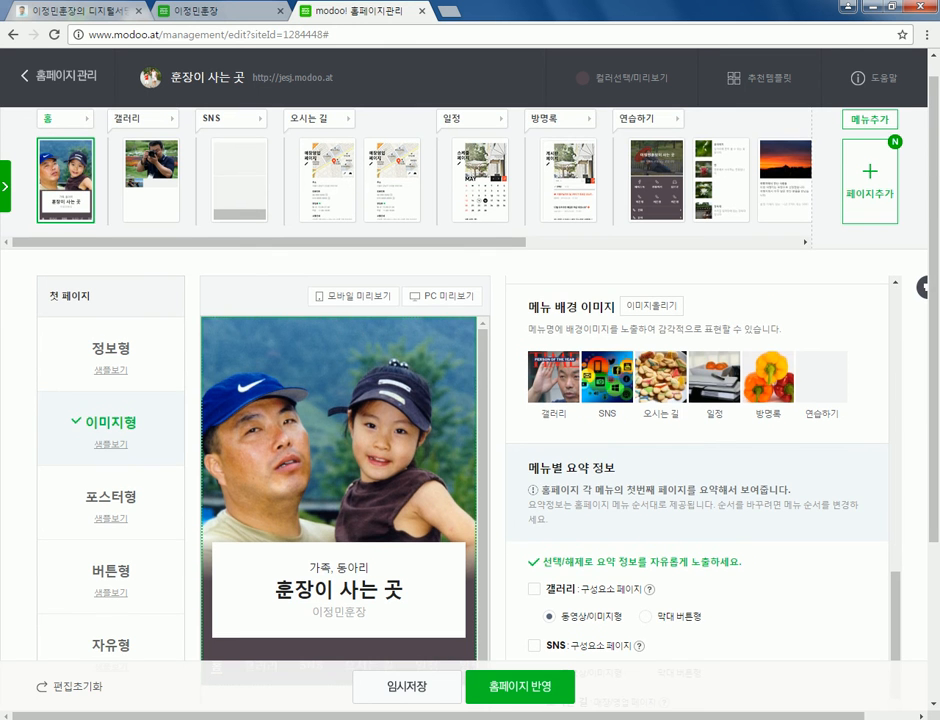
left_click(520, 686)
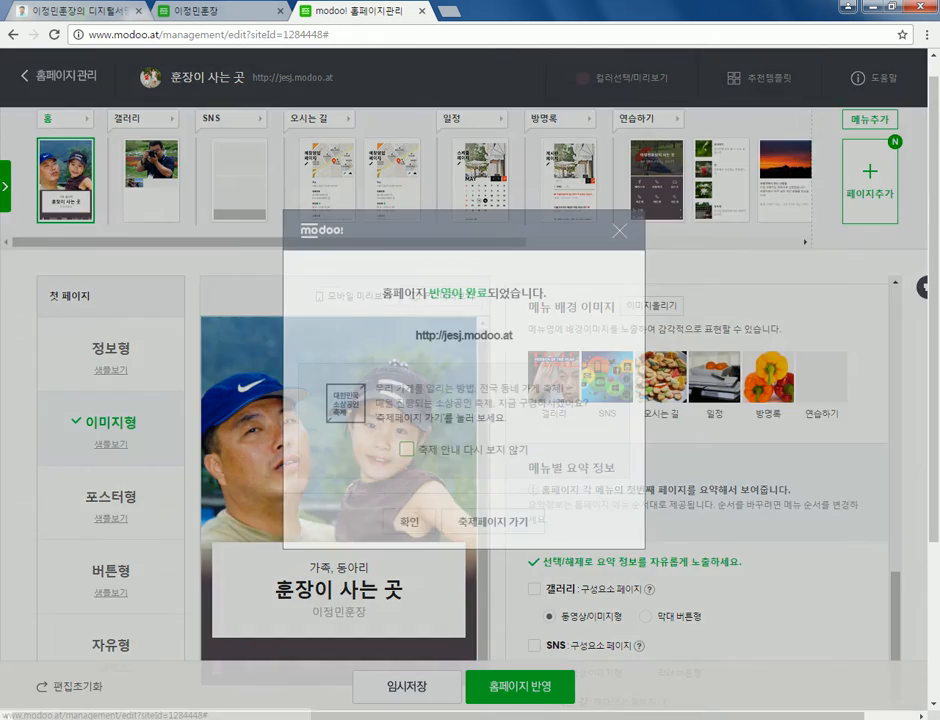
left_click(469, 519)
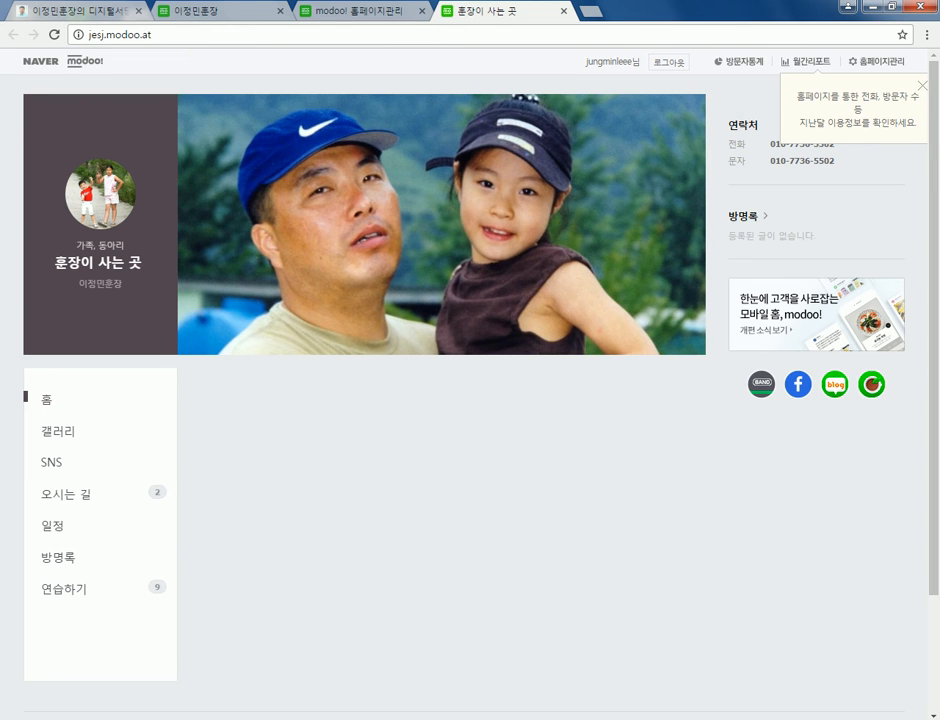
- Browse the live 갤러리 page, viewing the pier photo and then the camera photo
scroll(470, 380, "down", 3)
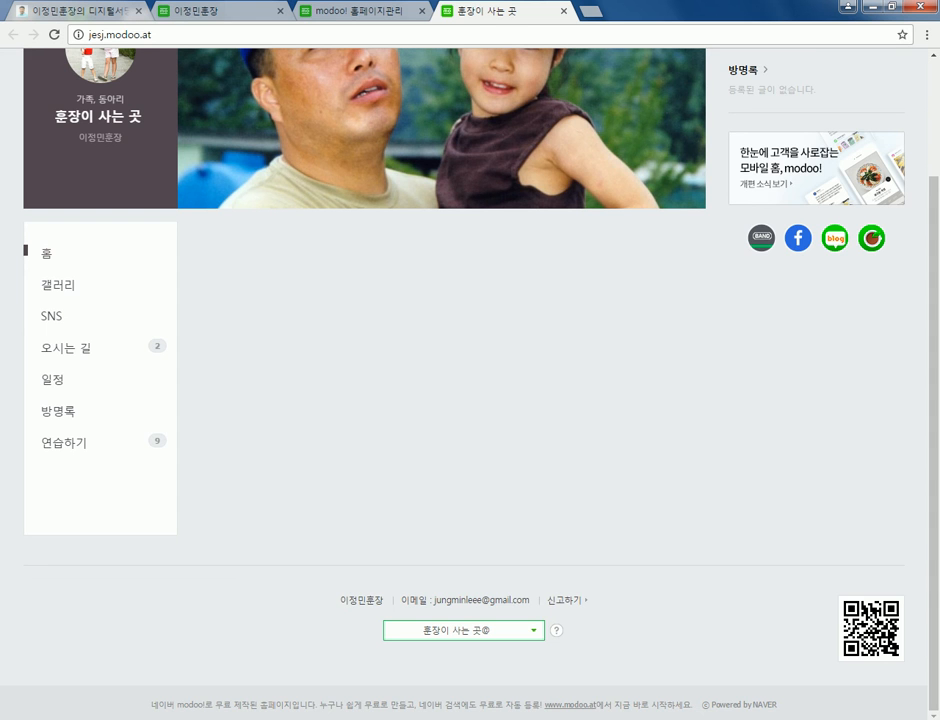
scroll(470, 380, "up", 3)
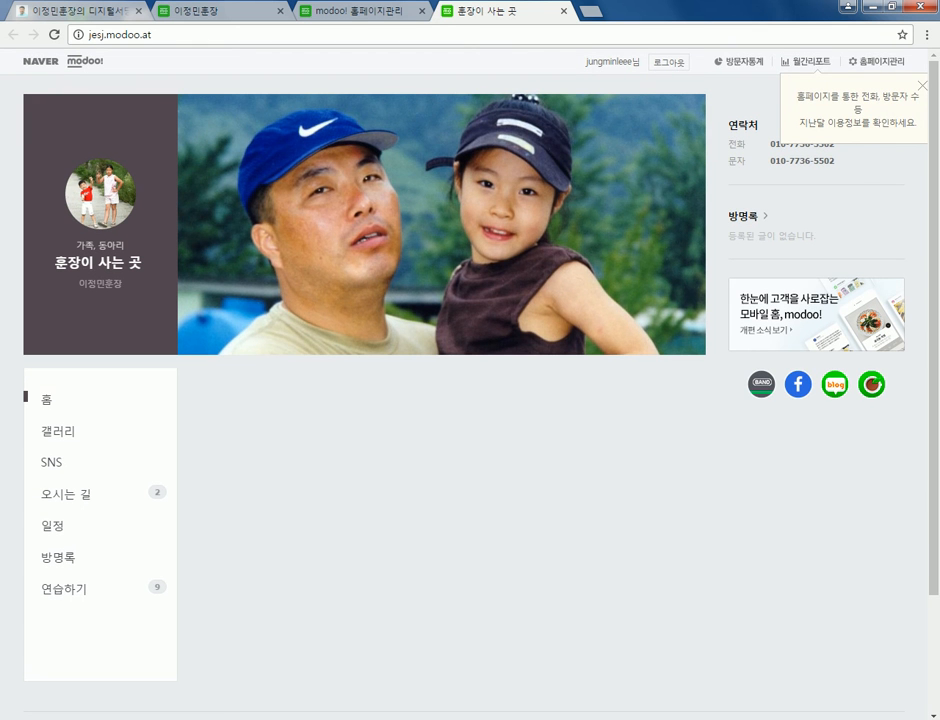
scroll(470, 380, "down", 3)
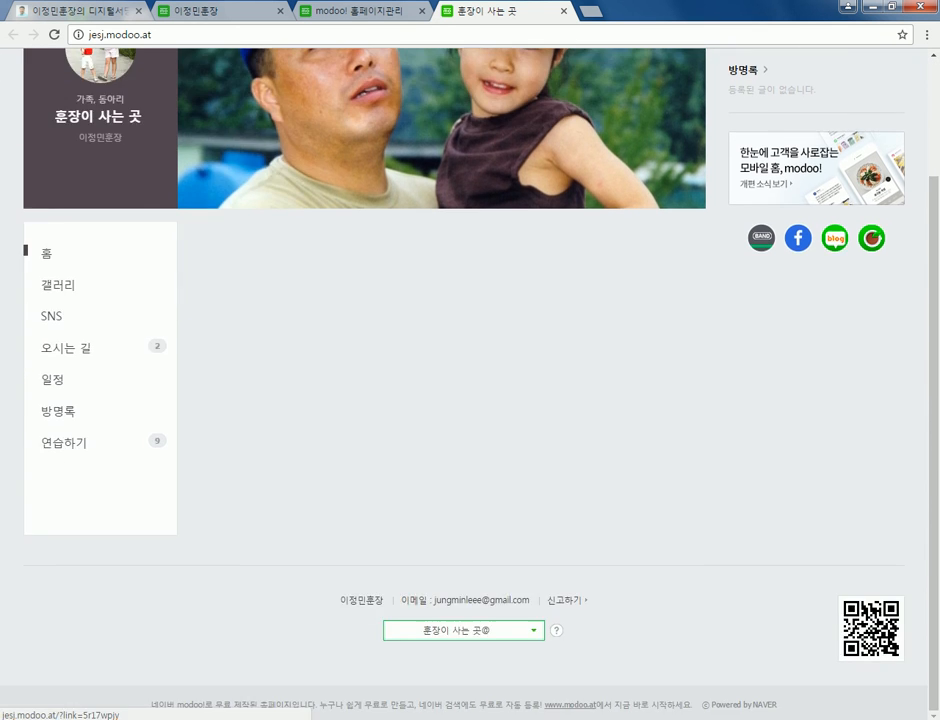
left_click(58, 285)
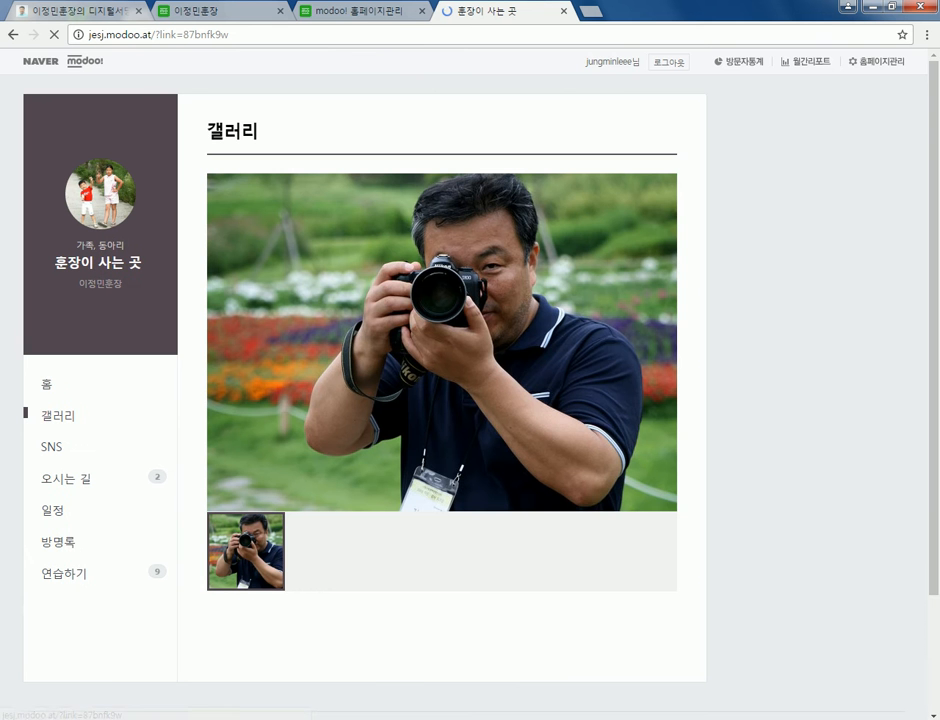
scroll(470, 380, "down", 3)
left_click(324, 405)
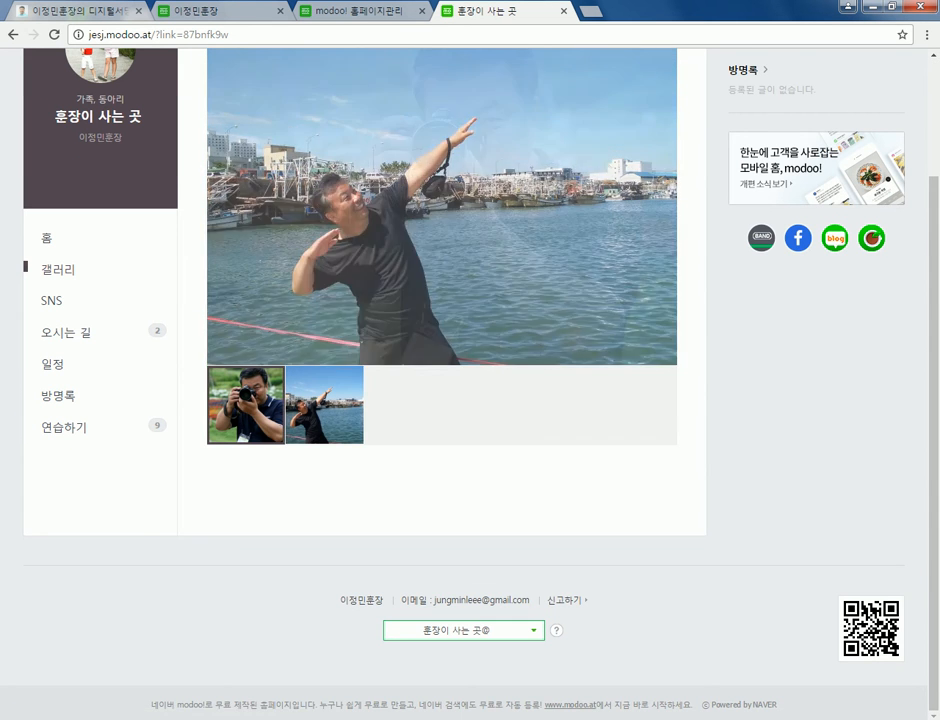
left_click(246, 405)
- Visit SNS, the 중부·서부여성발전센터 location pages and 일정, then return to the editor
left_click(51, 300)
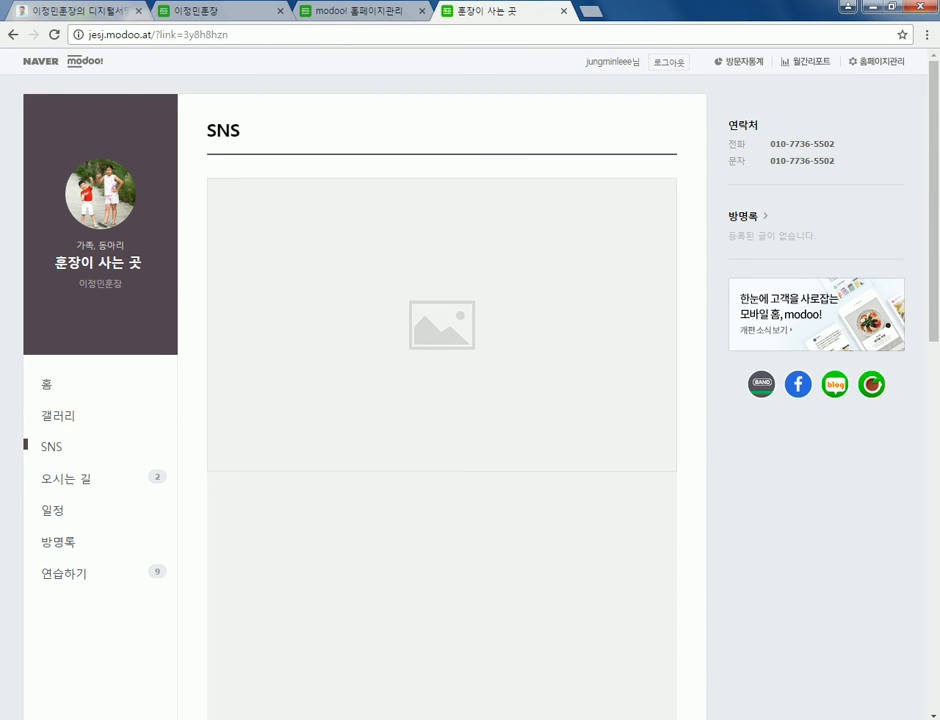
left_click(65, 478)
left_click(80, 508)
left_click(80, 527)
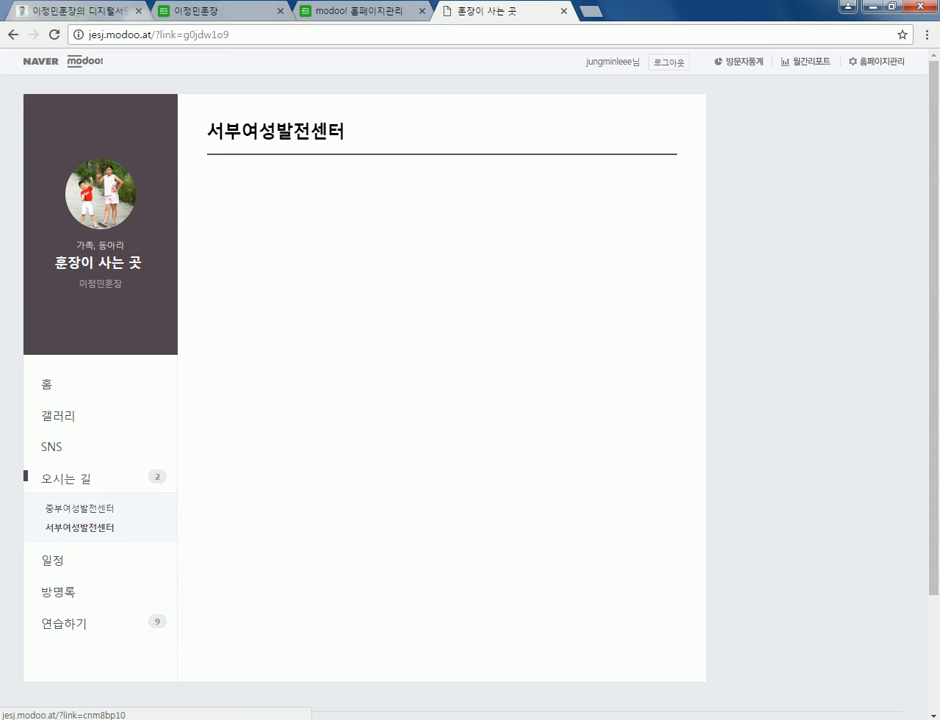
left_click(52, 560)
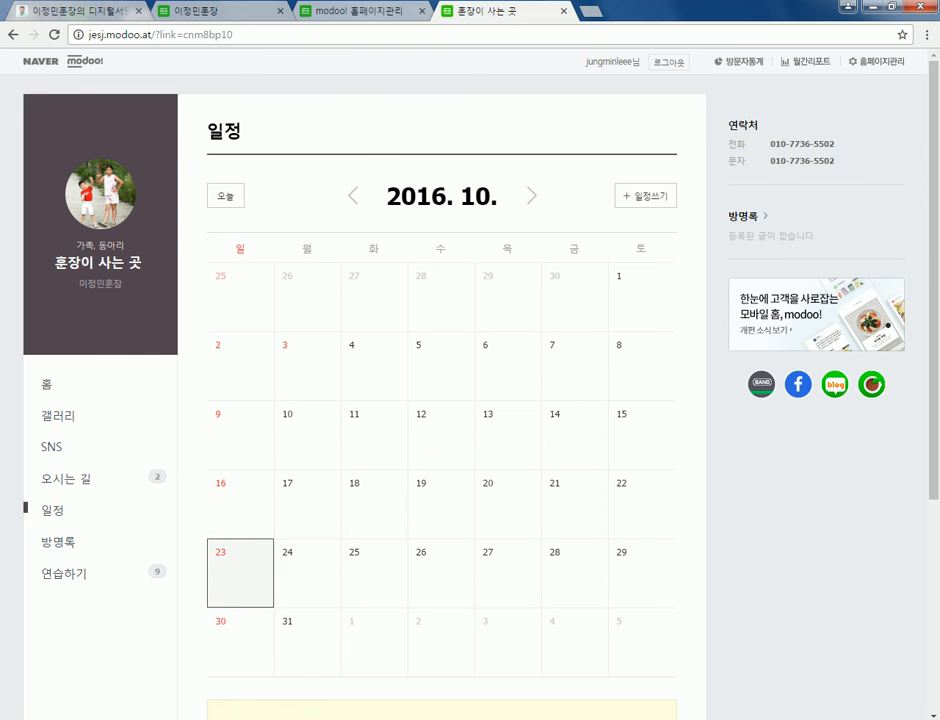
left_click(360, 10)
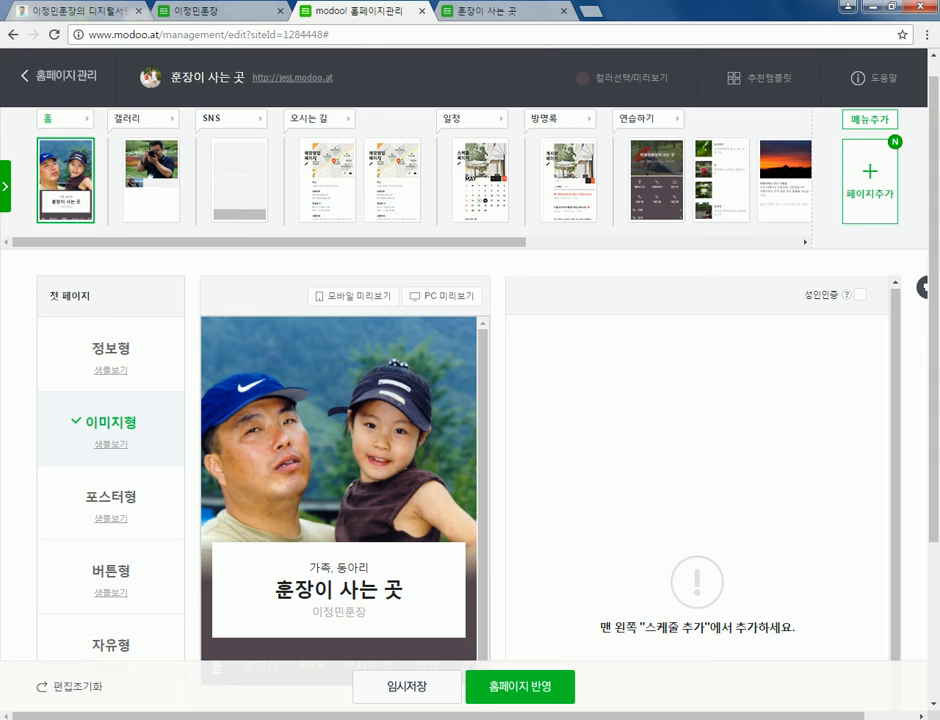
- Check the 일정 page's settings in the editor, then return to the live calendar
left_click(480, 180)
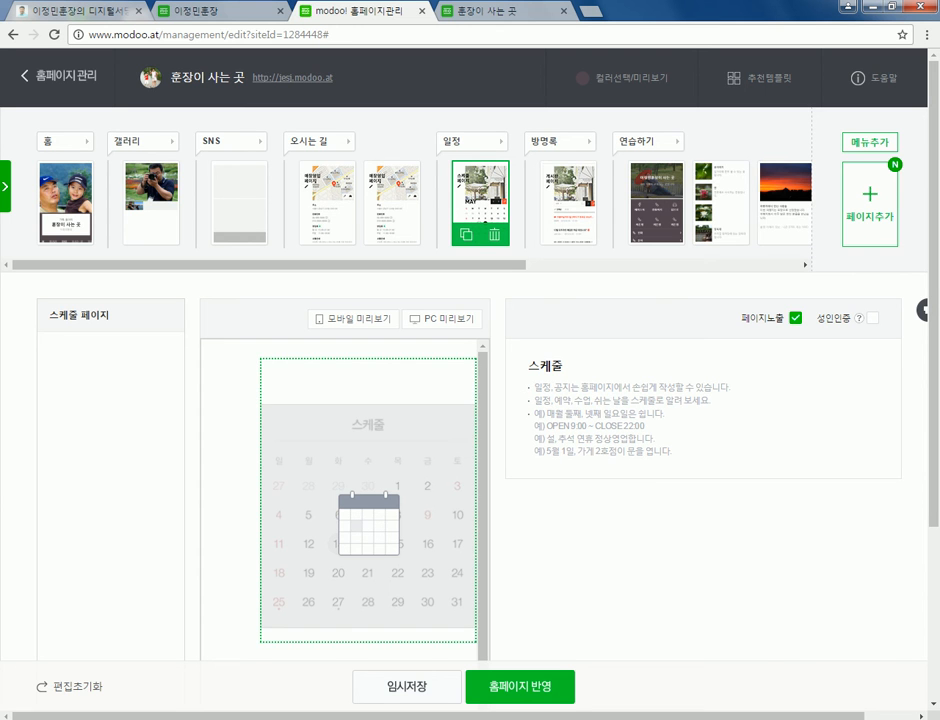
left_click(500, 11)
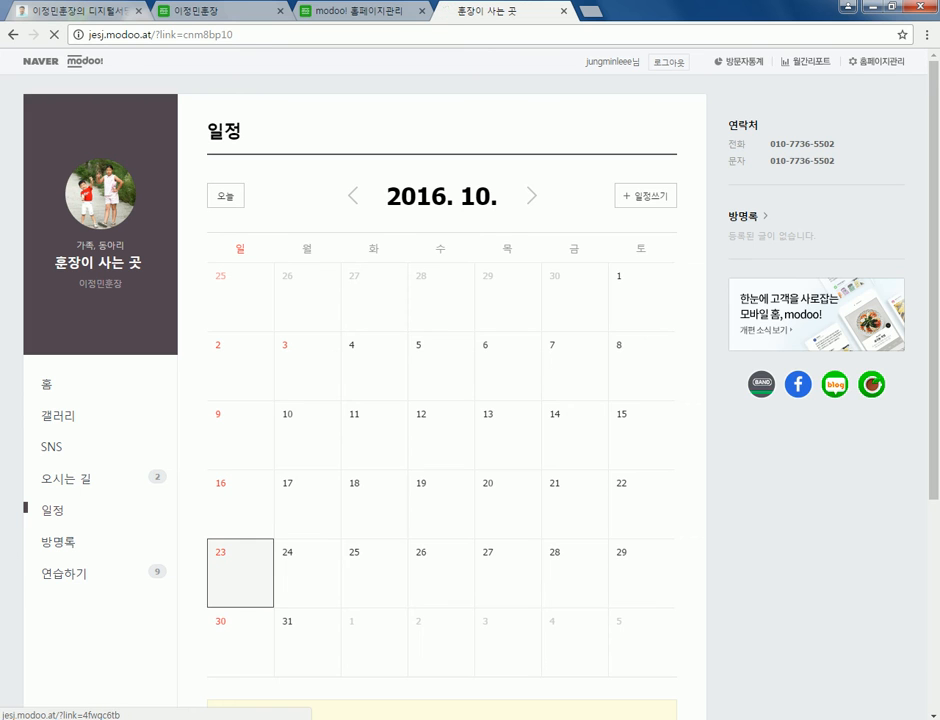
- View the live 방명록 and 연습하기 이미지+버튼 pages, then switch back to the editor
left_click(58, 541)
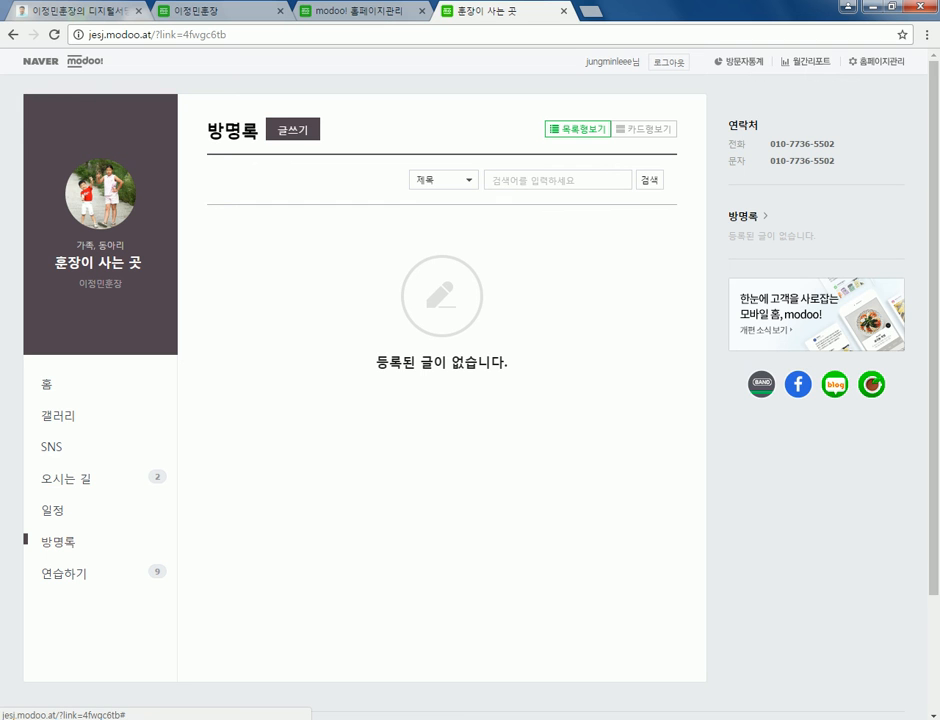
left_click(63, 573)
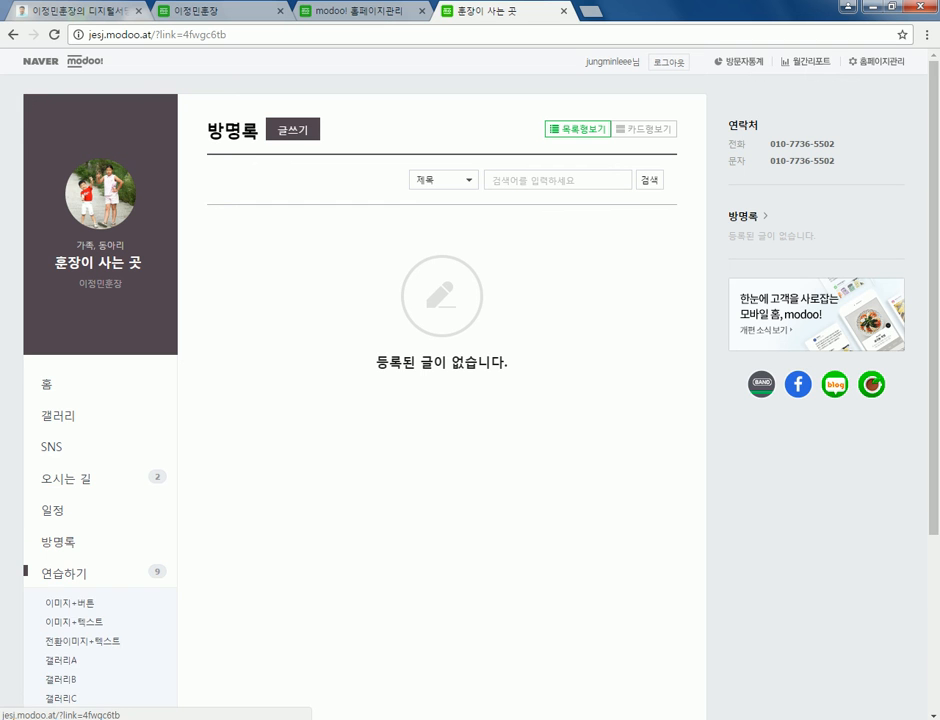
scroll(470, 400, "down", 1)
scroll(470, 400, "down", 2)
left_click(71, 353)
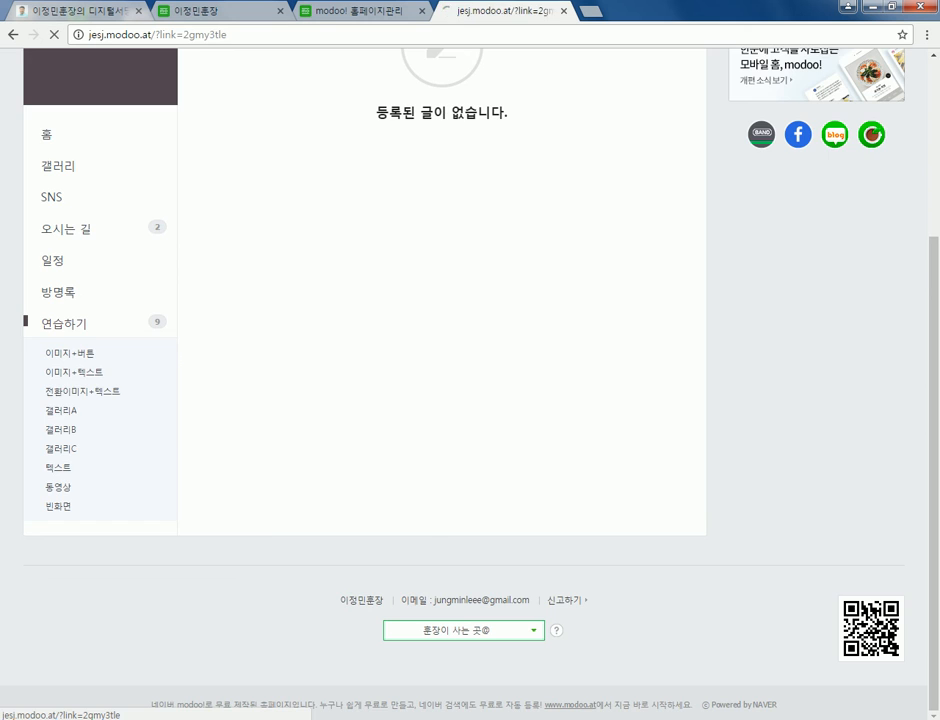
scroll(470, 400, "down", 2)
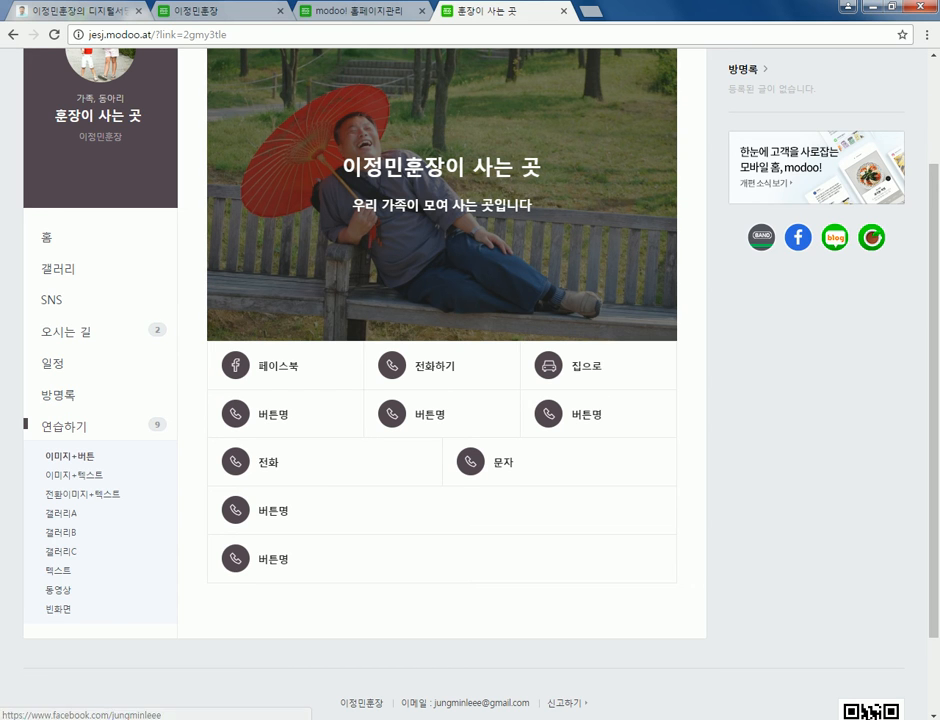
key("ctrl+shift+Tab")
scroll(400, 190, "right", 5)
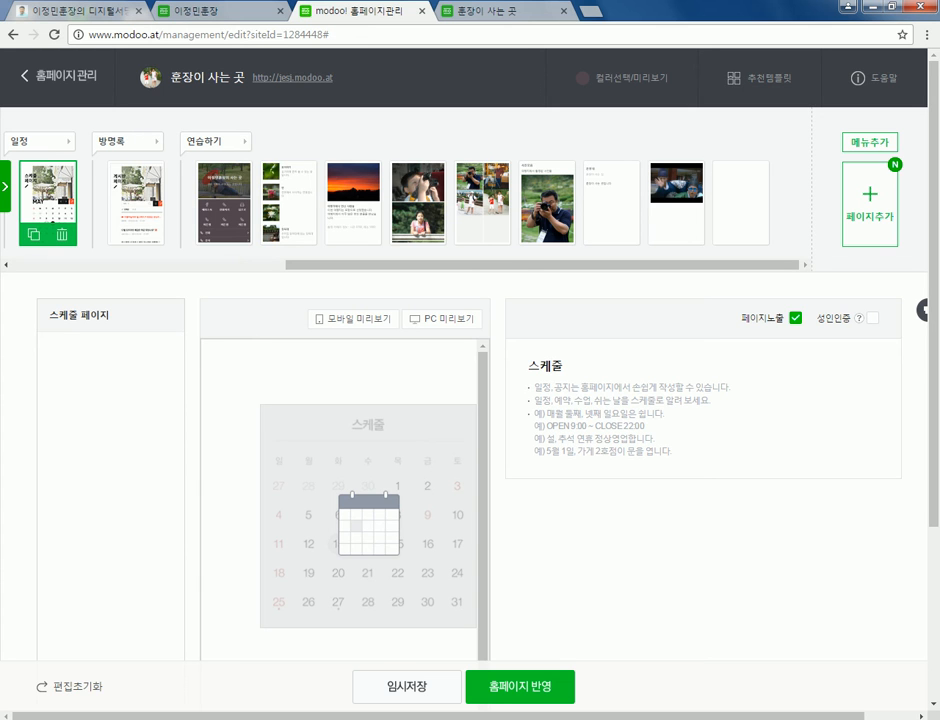
- Open the 이미지+버튼 practice page in the editor and compare it on the live site
left_click(224, 203)
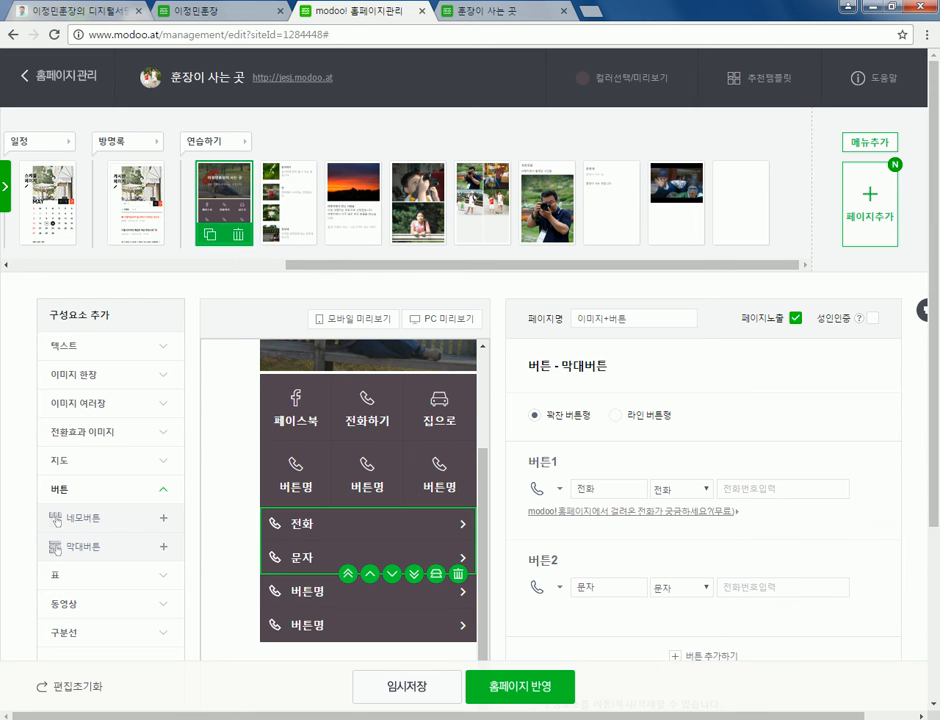
key("ctrl+Tab")
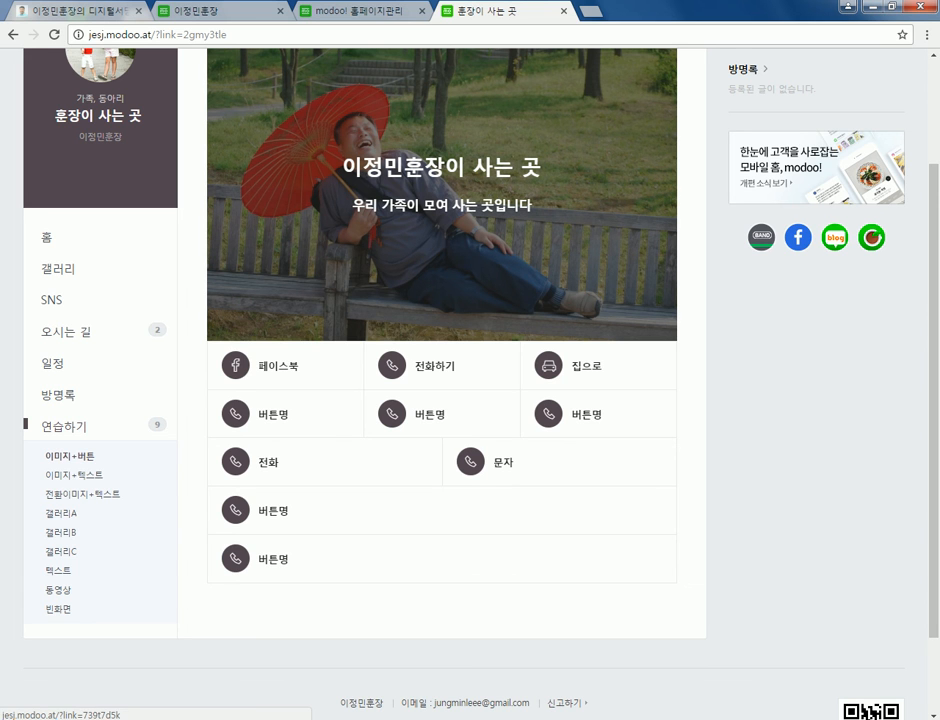
- View the live 이미지+텍스트 page and enlarge its dandelion picture
left_click(74, 475)
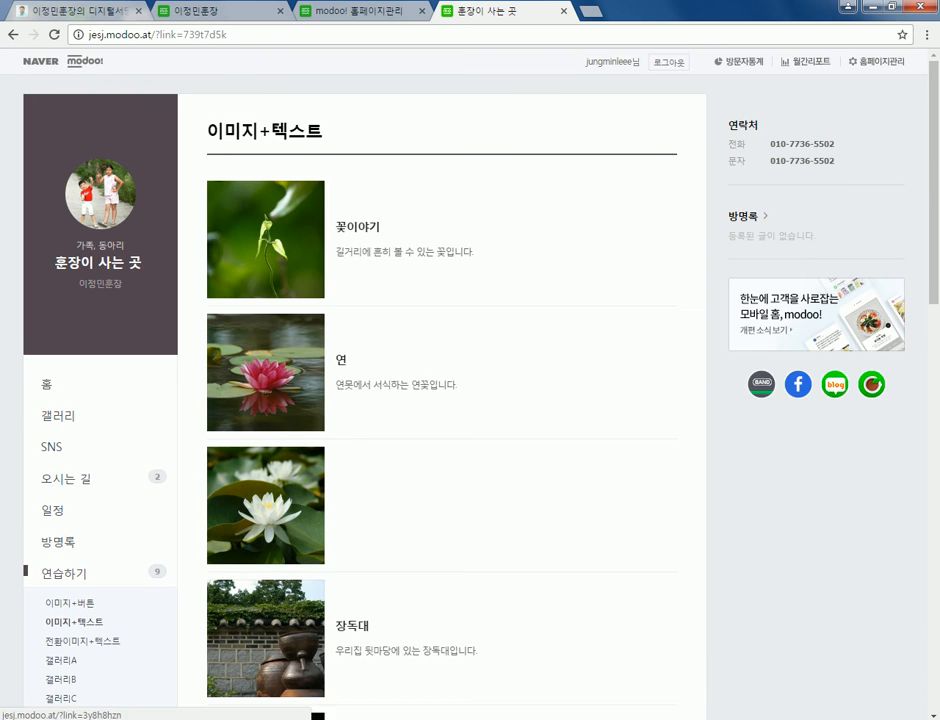
scroll(450, 400, "down", 3)
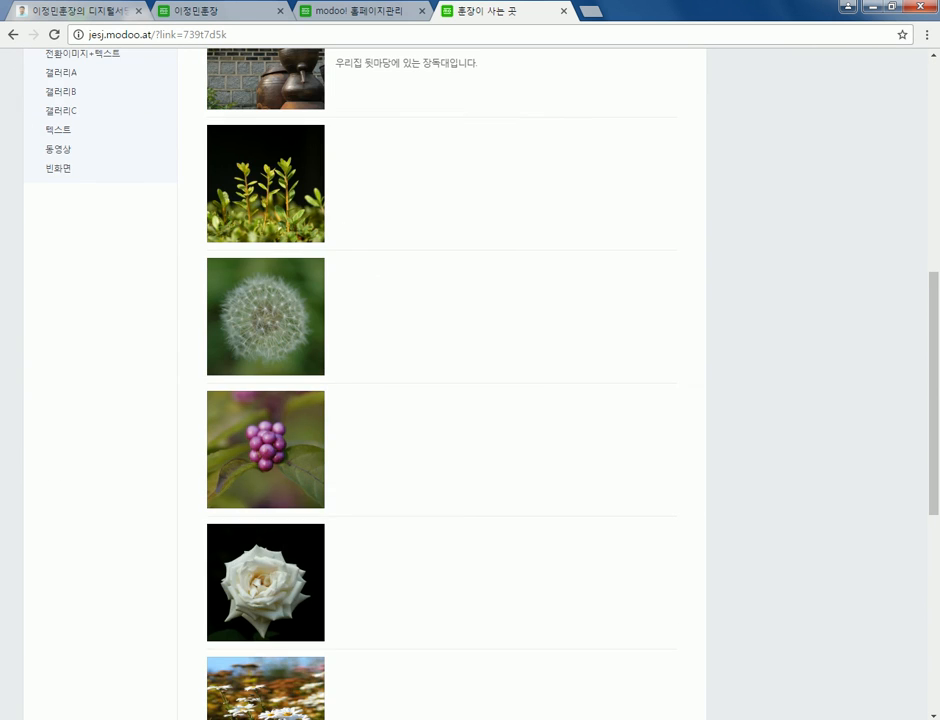
left_click(265, 317)
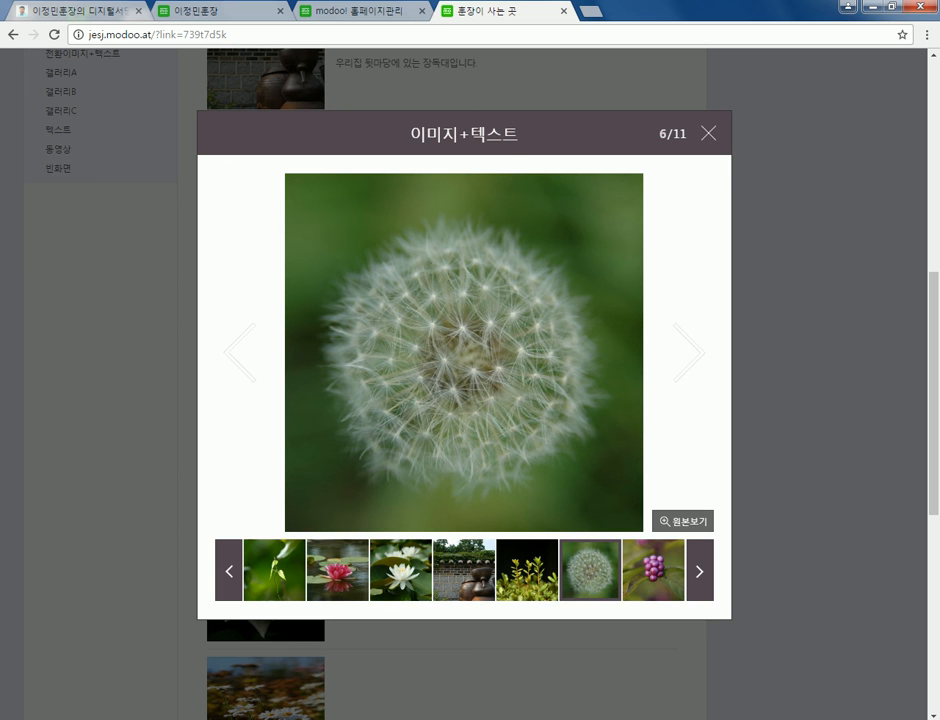
key("Escape")
scroll(440, 400, "up", 1)
- Browse the 전환이미지+텍스트 page, stepping through its enlarged photos from the rock image
left_click(82, 200)
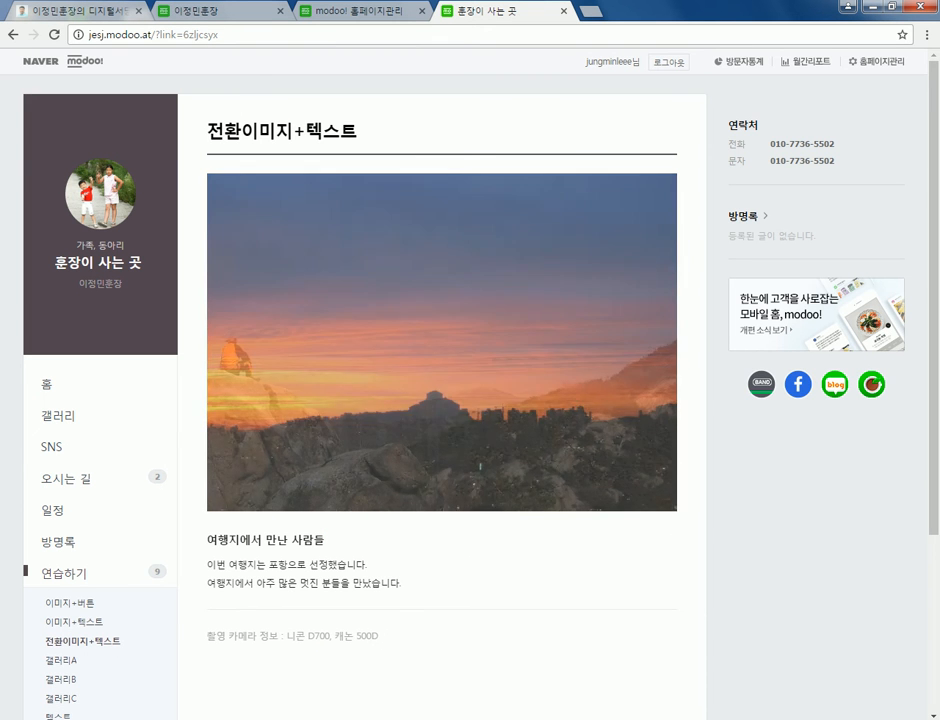
left_click(442, 342)
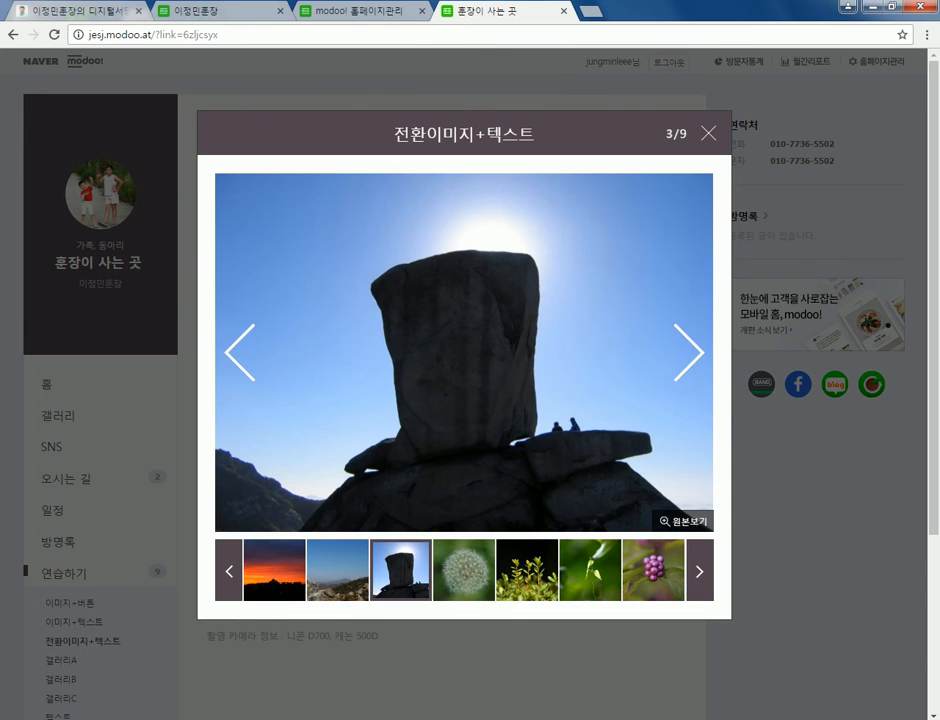
left_click(689, 352)
left_click(689, 352)
left_click(689, 352)
key("Escape")
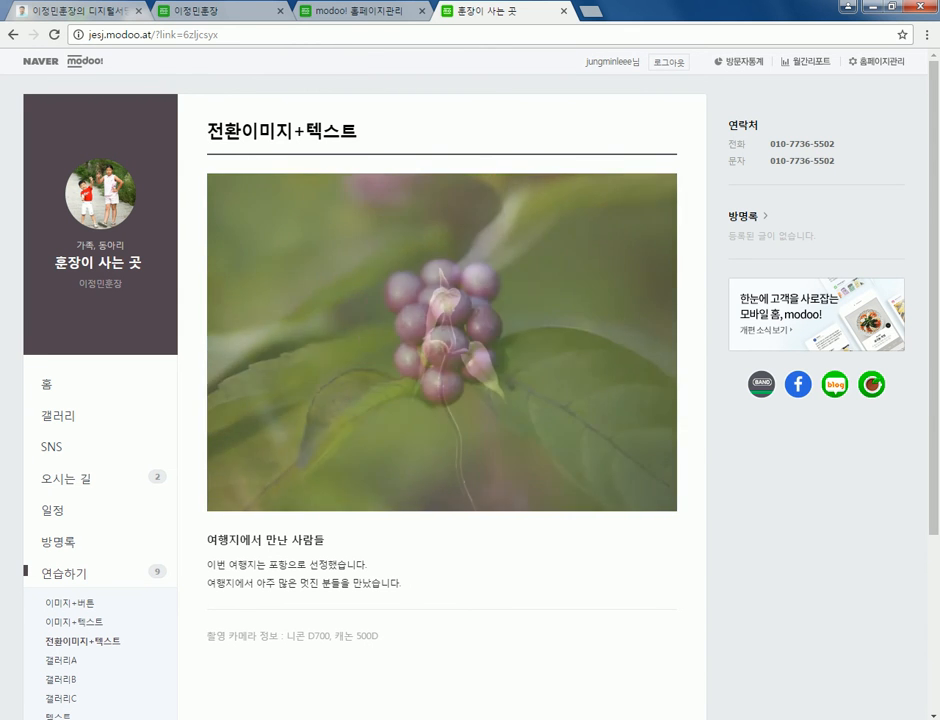
scroll(470, 380, "down", 2)
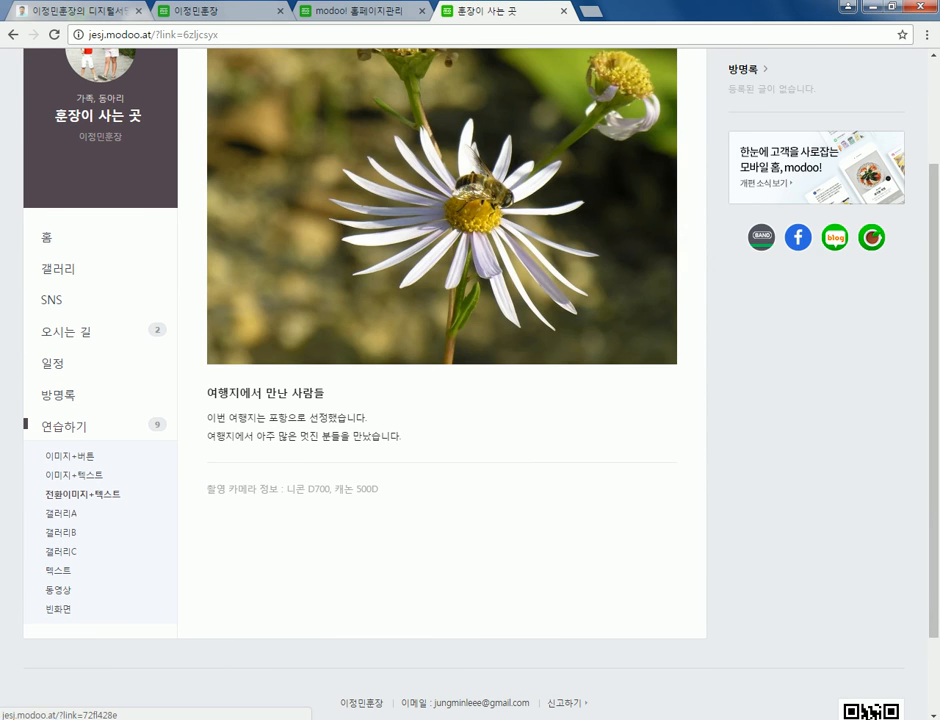
scroll(470, 380, "up", 2)
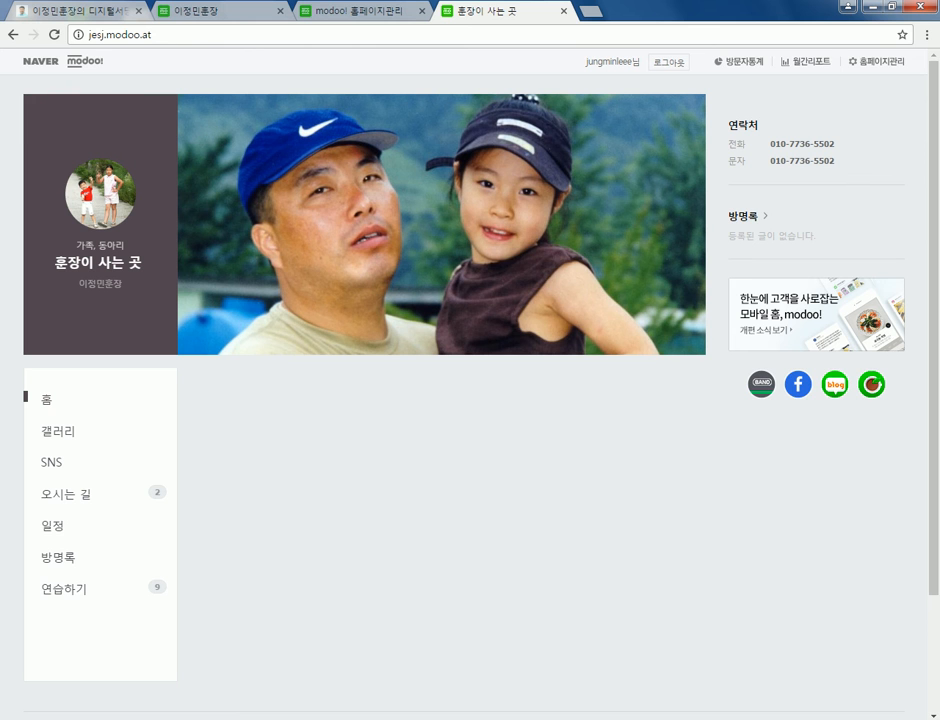
mouse_move(500, 11)
left_mouse_down()
mouse_move(491, 78)
mouse_move(491, 2)
left_mouse_up()
double_click(491, 5)
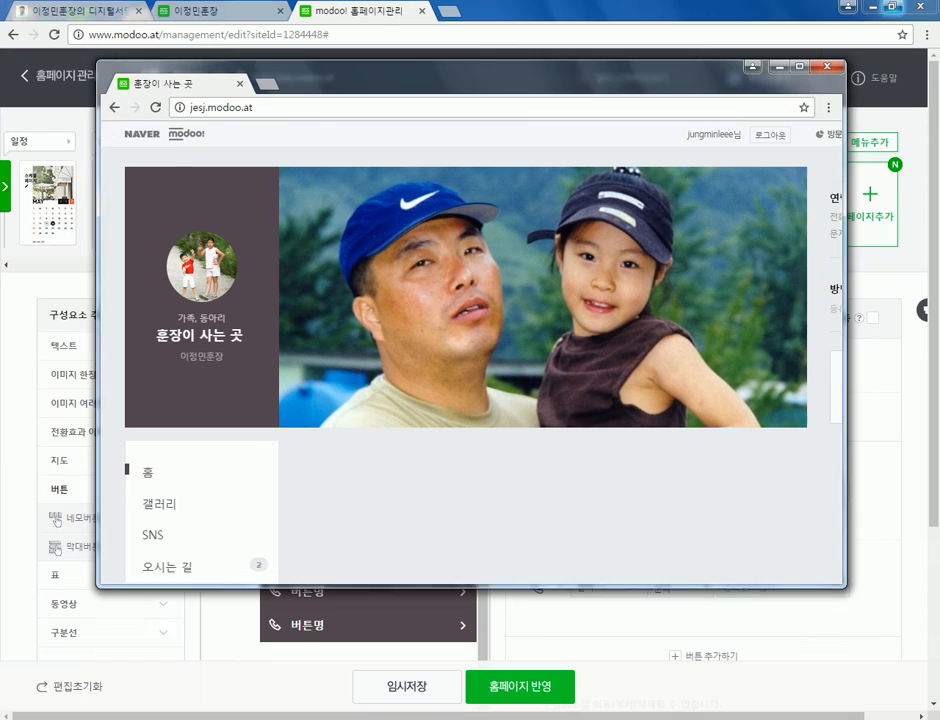
left_click_drag(845, 587, 922, 673)
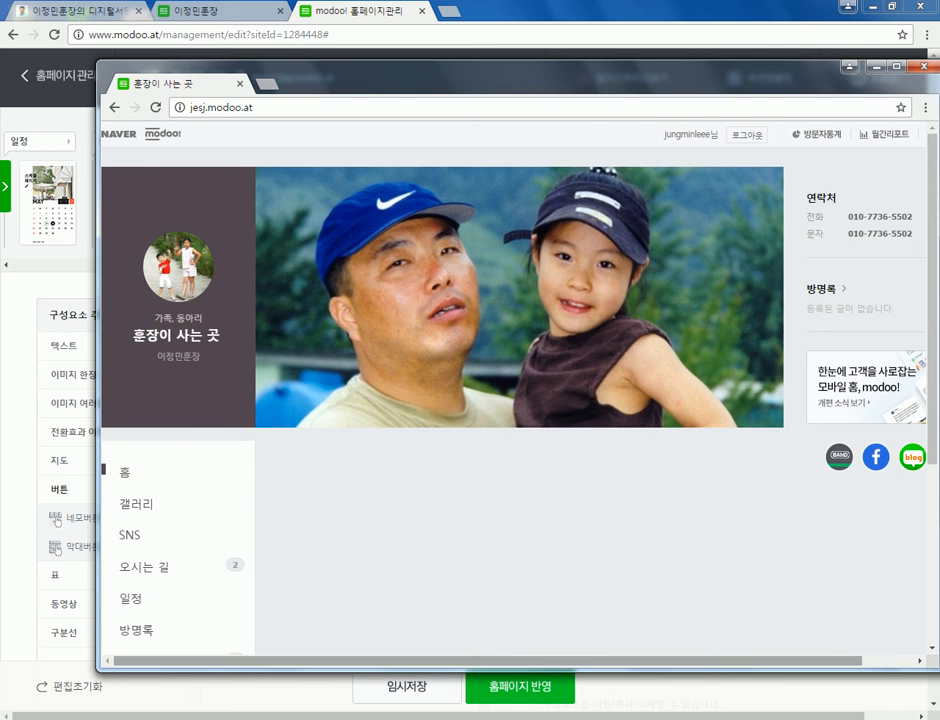
left_click_drag(550, 68, 488, 43)
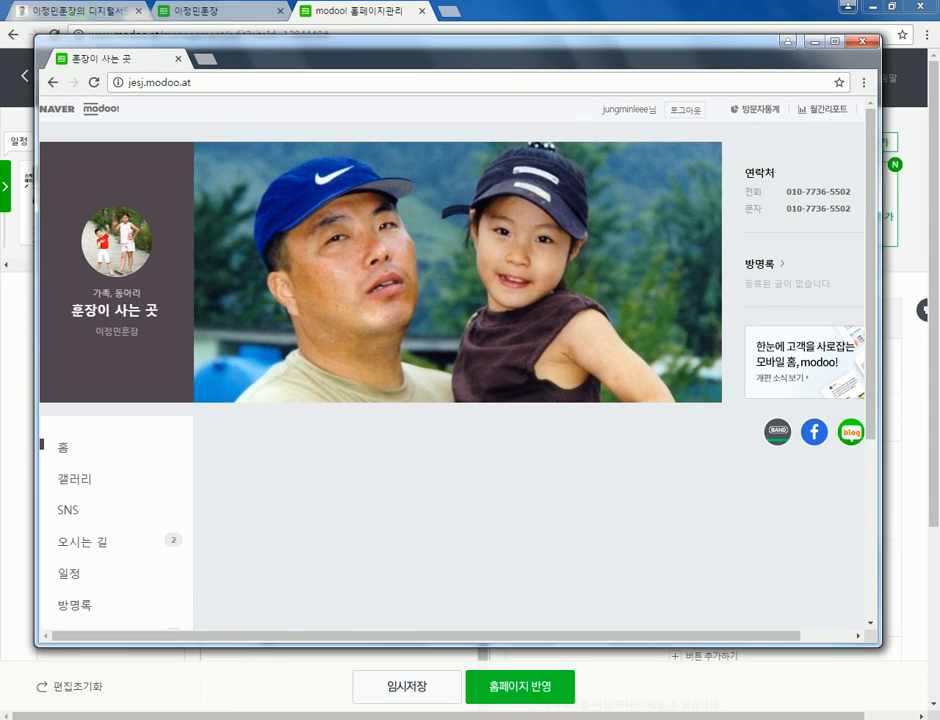
left_click_drag(880, 646, 497, 646)
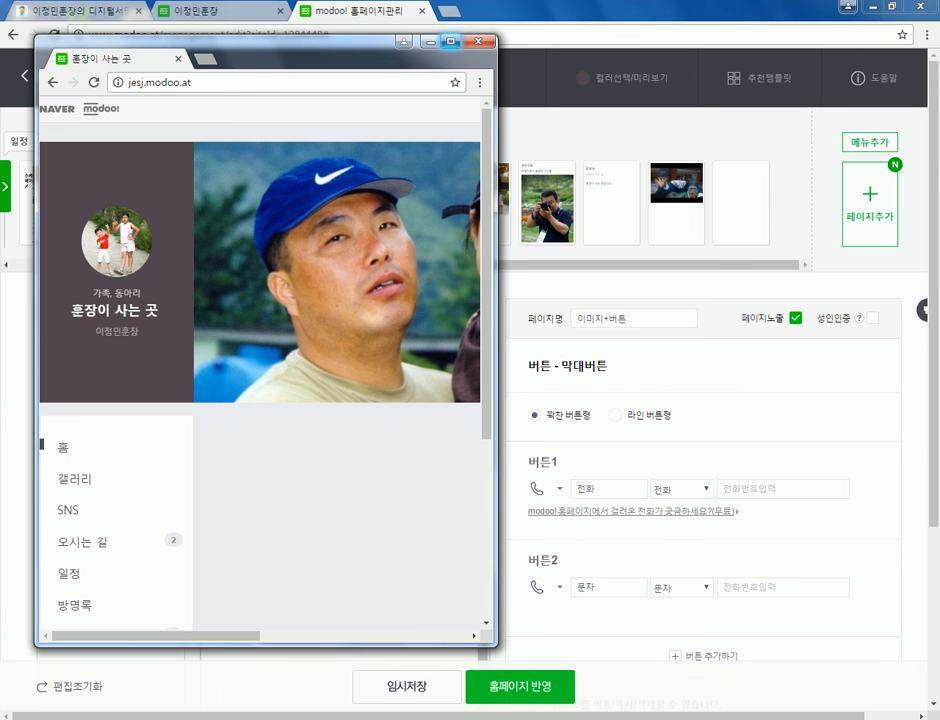
left_click(450, 41)
left_click_drag(75, 11, 492, 11)
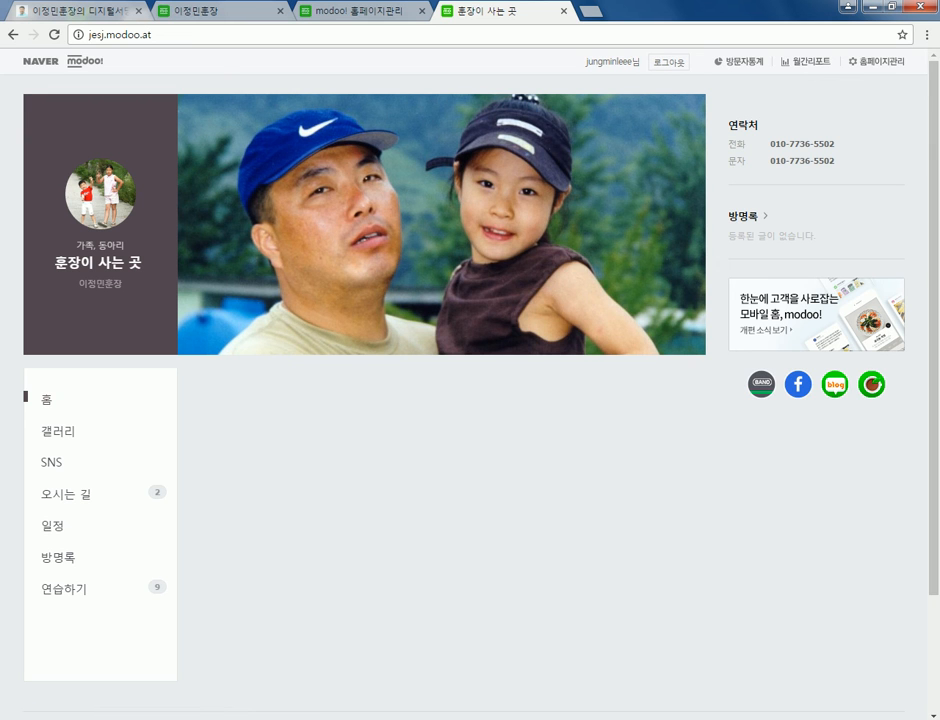
key("ctrl+l")
key("End")
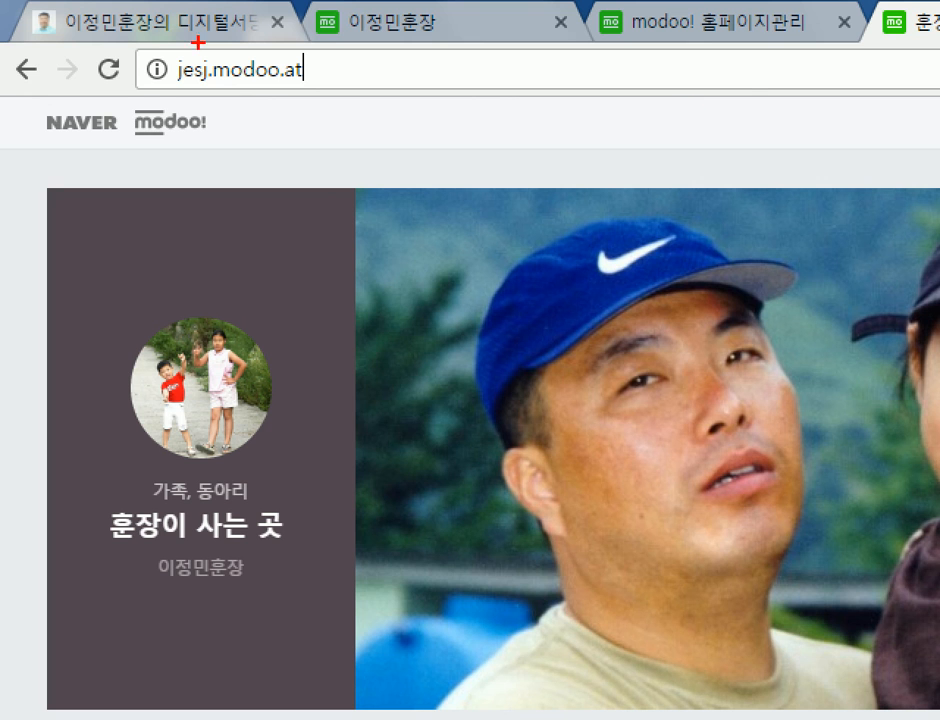
left_click_drag(172, 90, 343, 90)
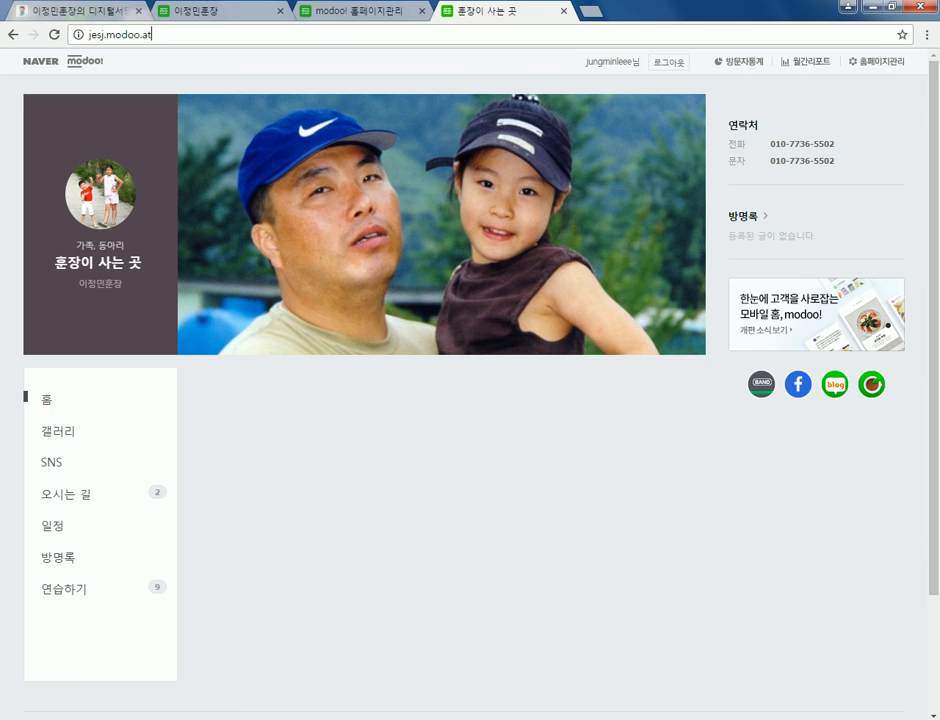
- Compare the homepage editor with the published site, scrolling through the live page
key("ctrl+shift+Tab")
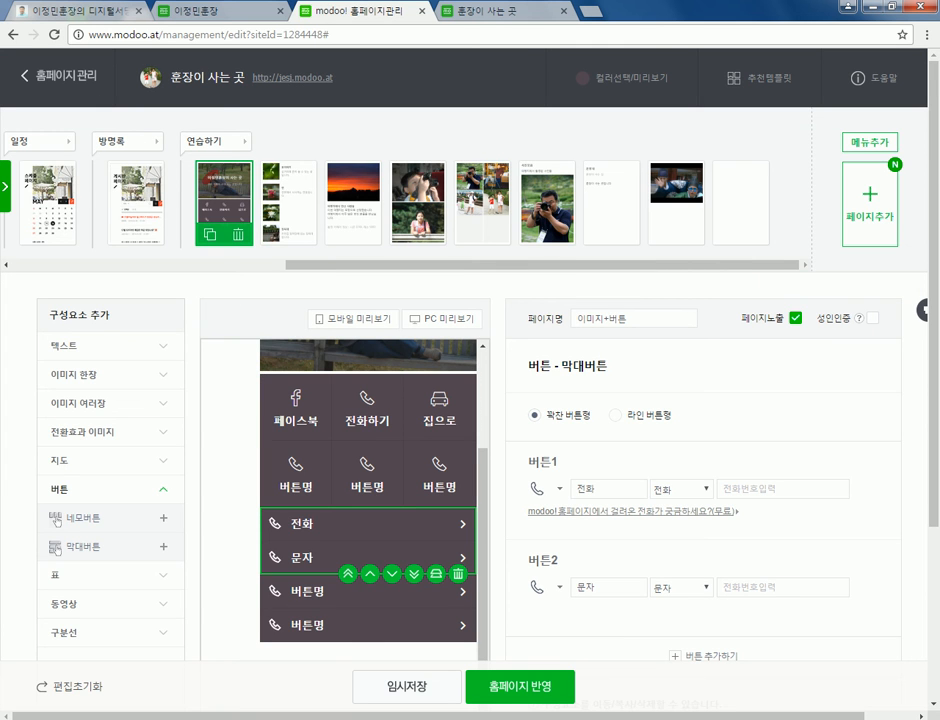
scroll(405, 200, "left", 5)
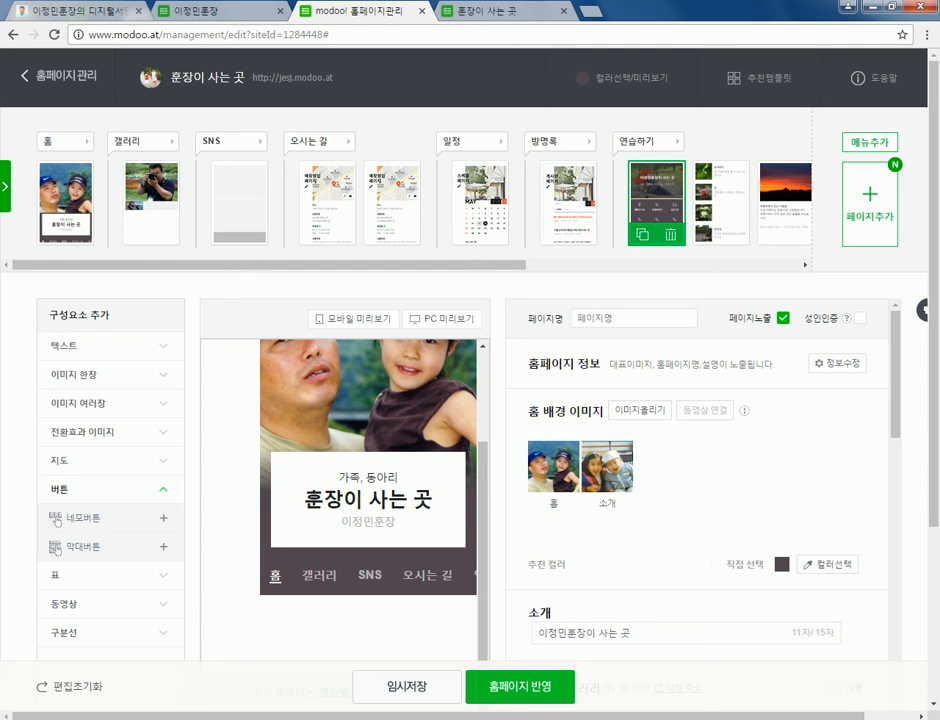
key("ctrl+Tab")
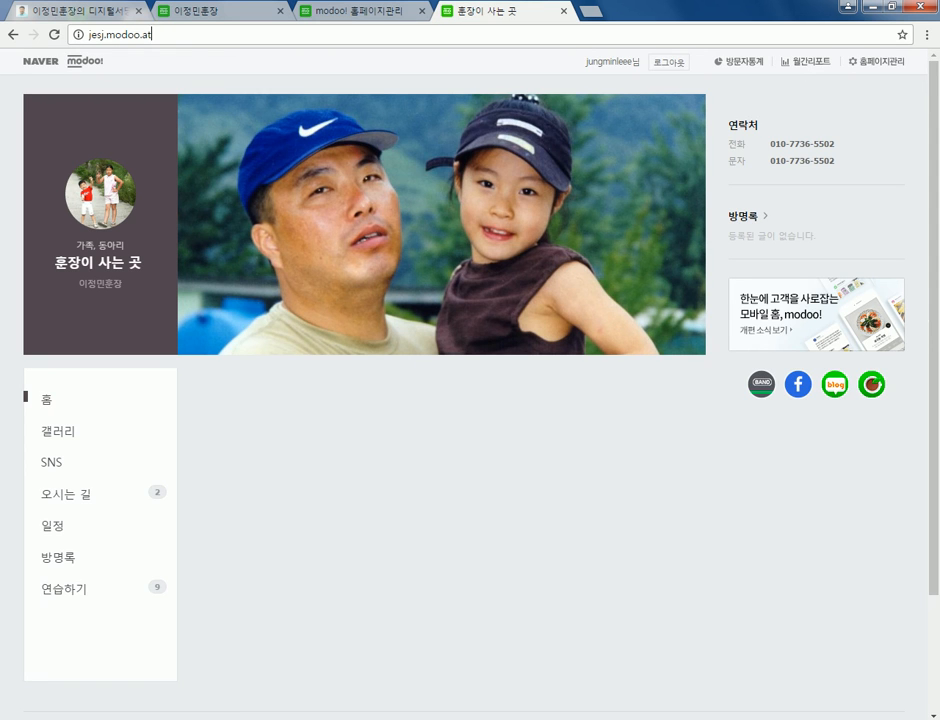
scroll(470, 380, "down", 2)
scroll(470, 380, "up", 1)
scroll(470, 380, "up", 1)
- Return to the editor and scroll the 홈 page's 이미지형 첫 페이지 settings and 39-photo gallery
key("ctrl+Page_Up")
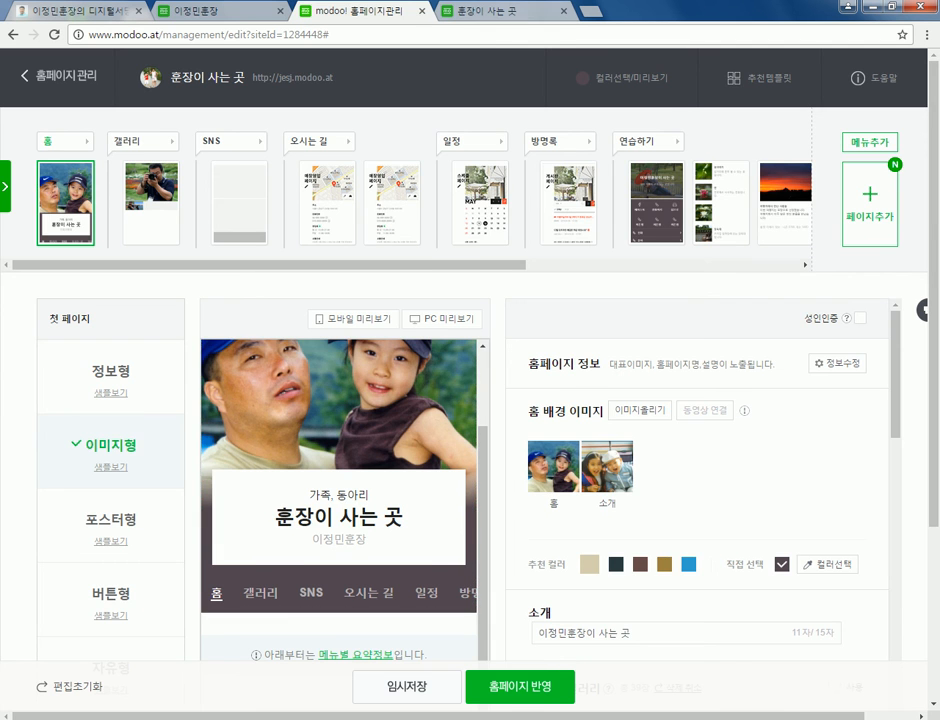
key("ctrl+Page_Down")
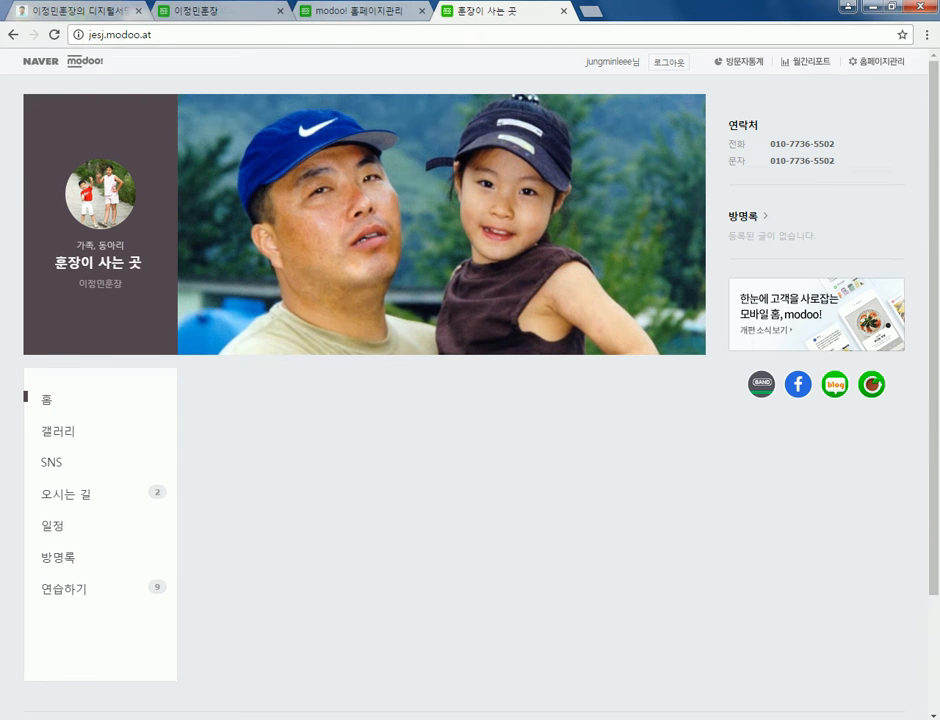
key("ctrl+Page_Up")
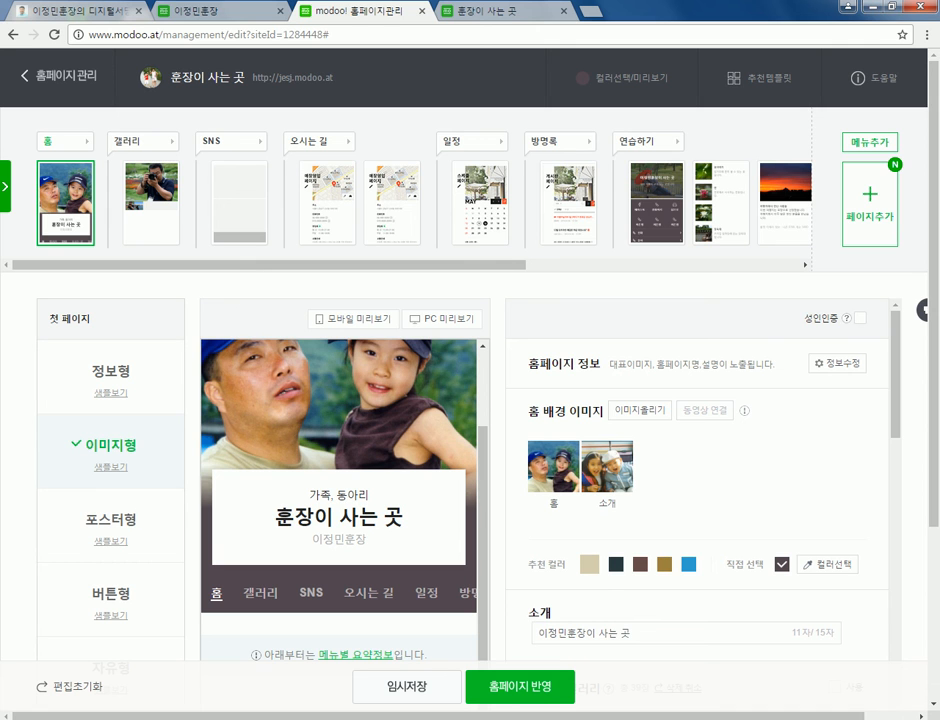
mouse_move(553, 465)
scroll(700, 500, "down", 3)
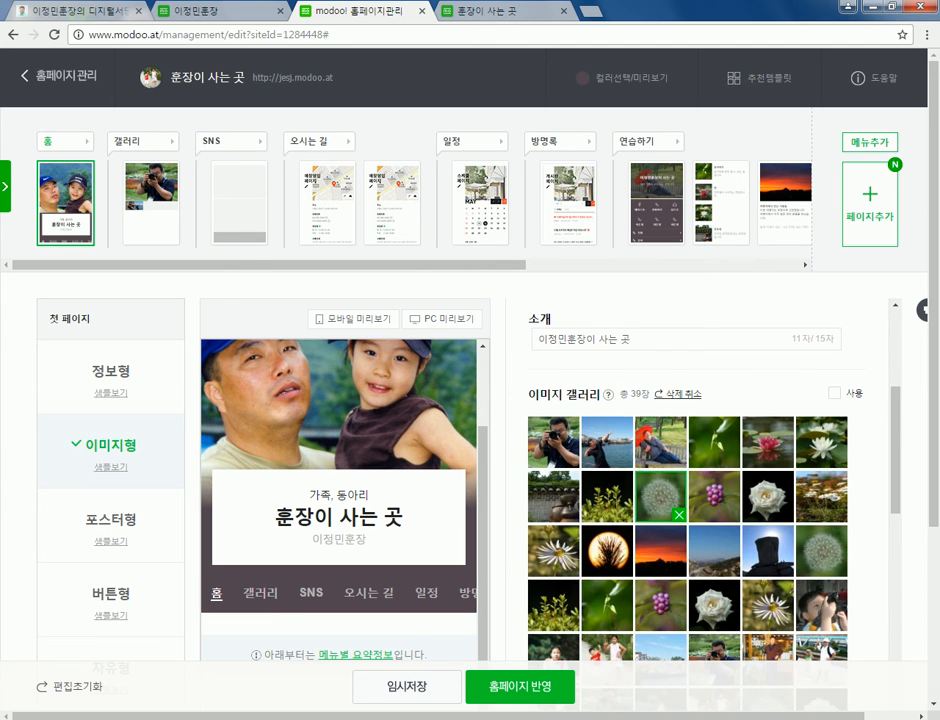
- Check the name settings of the 갤러리 and 오시는 길 menus
scroll(700, 500, "up", 3)
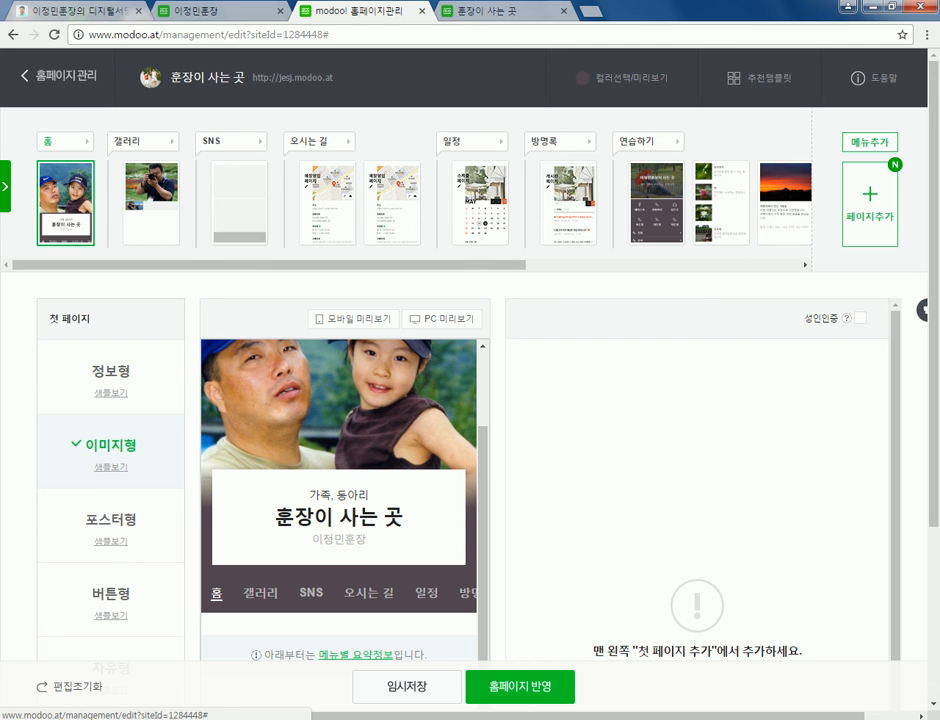
left_click(130, 141)
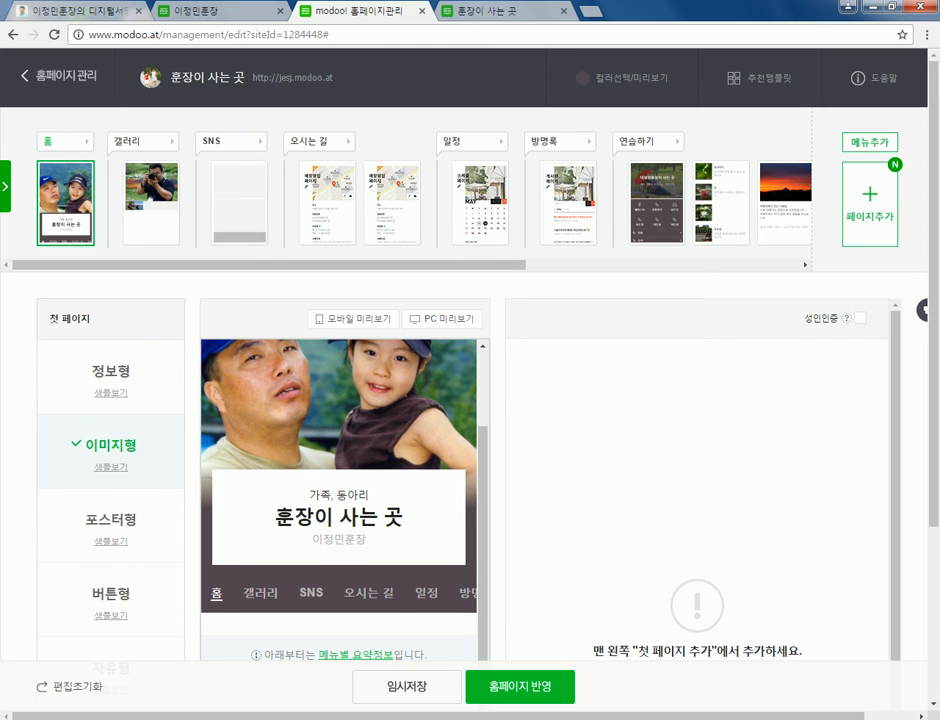
left_click(318, 142)
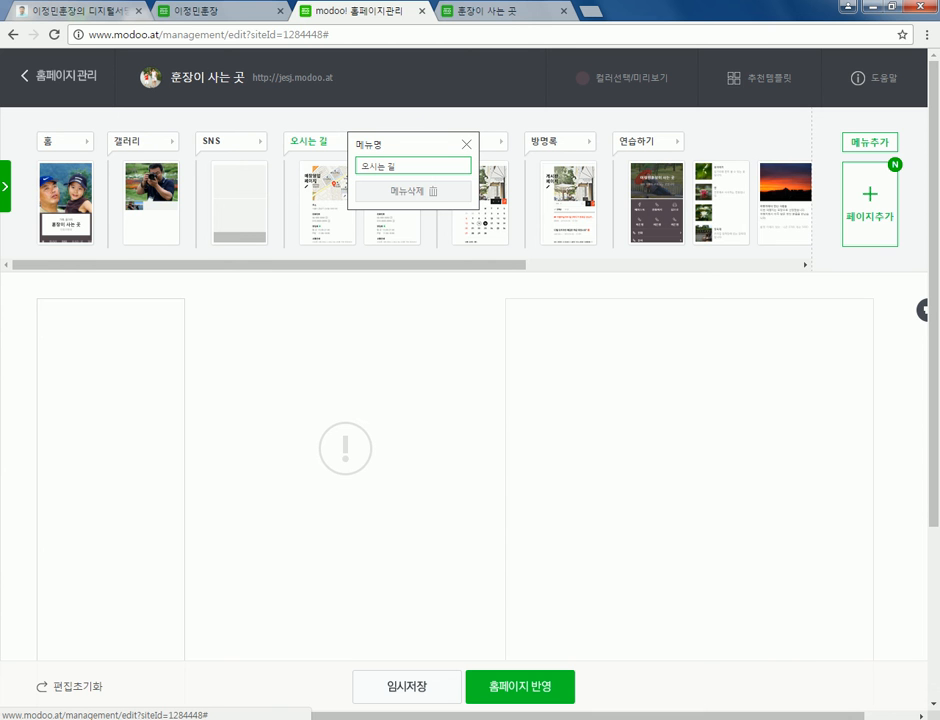
- Glance at the published site, then go to the host.new21.net 디지털서당 portal tab
key("ctrl+Tab")
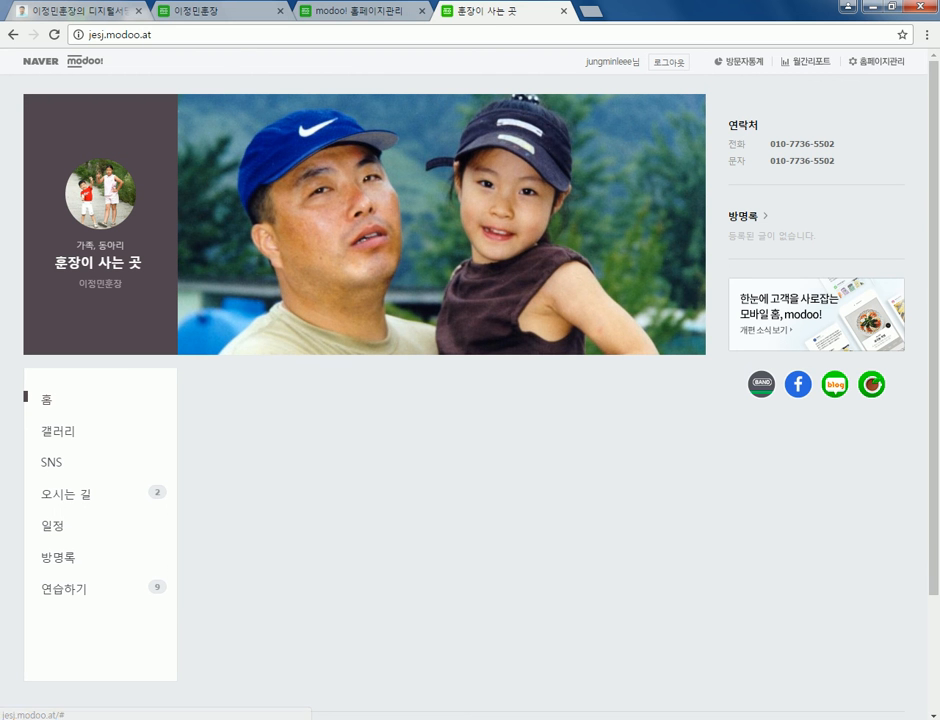
key("ctrl+shift+Tab")
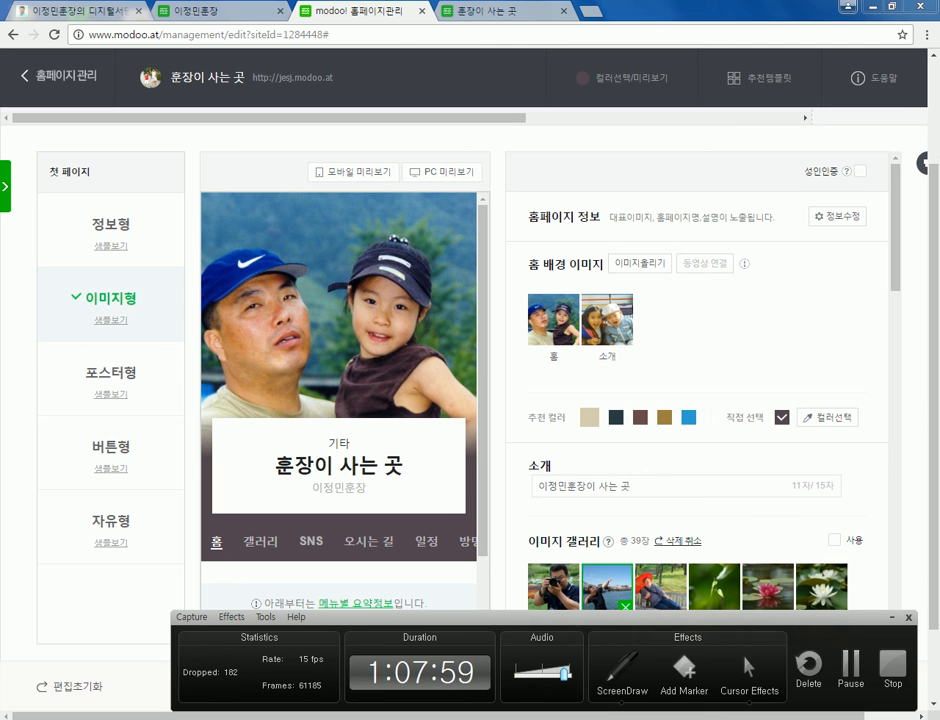
key("ctrl+1")
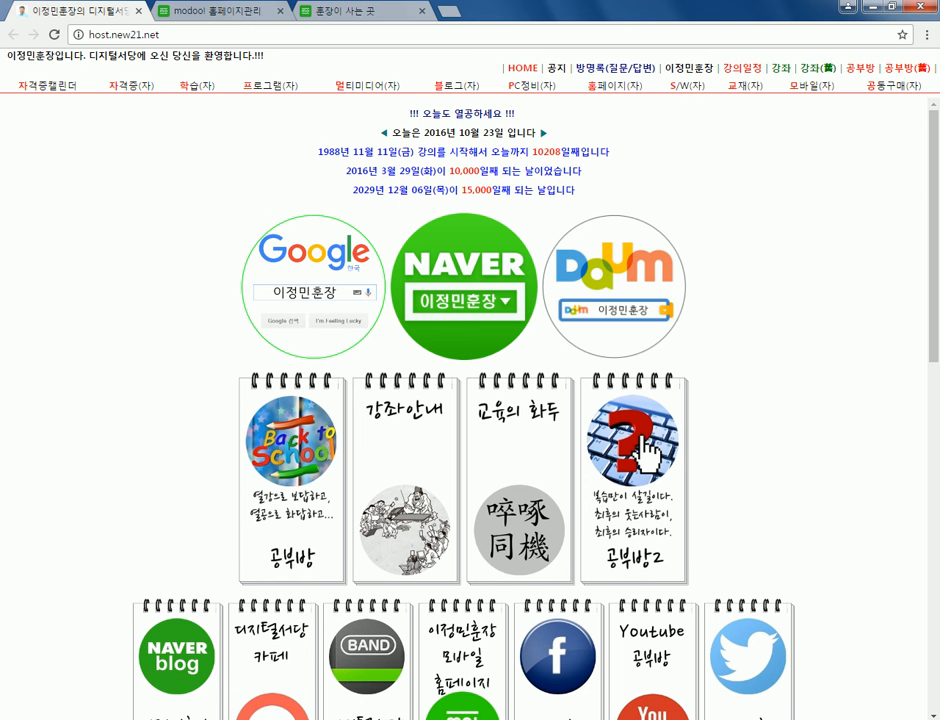
- Scroll to the portal's link table and open pixabay.com(무료이미지) under 멀티미디어
scroll(470, 400, "down", 5)
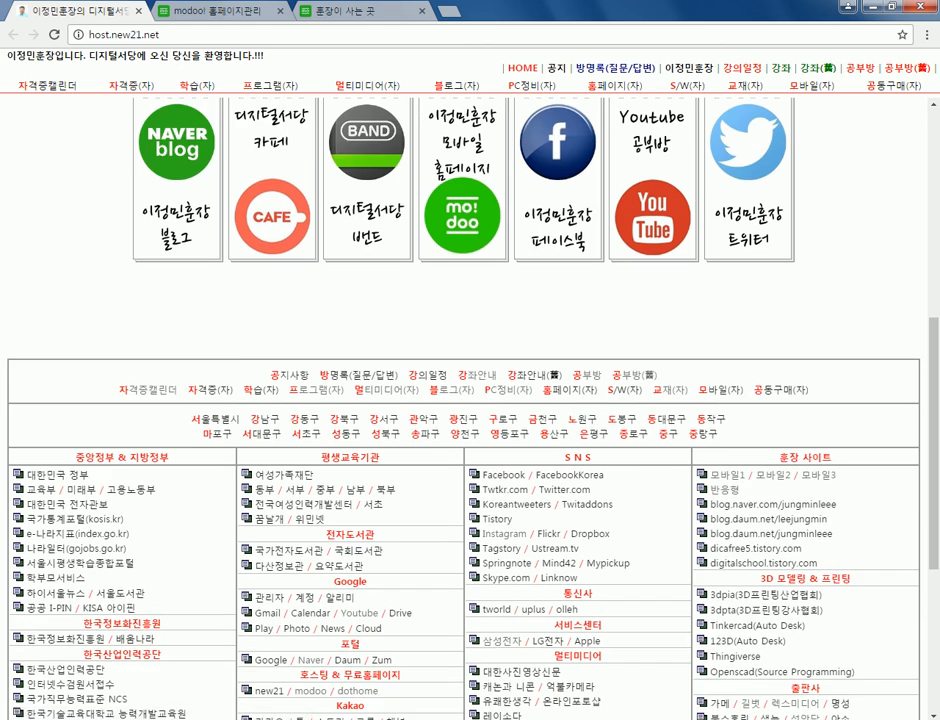
scroll(470, 400, "down", 3)
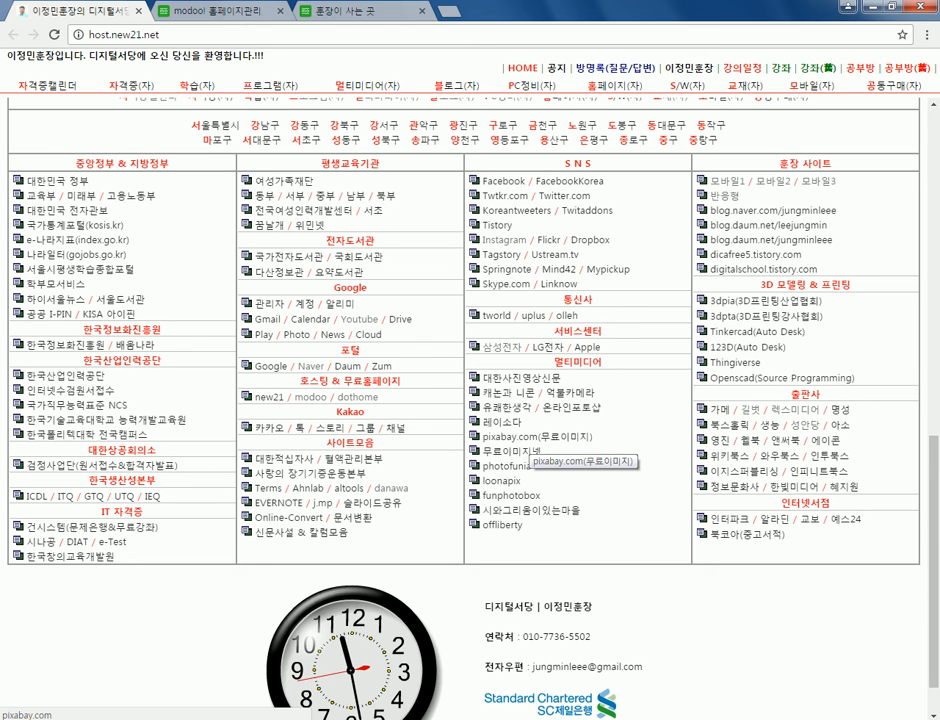
left_click(527, 440)
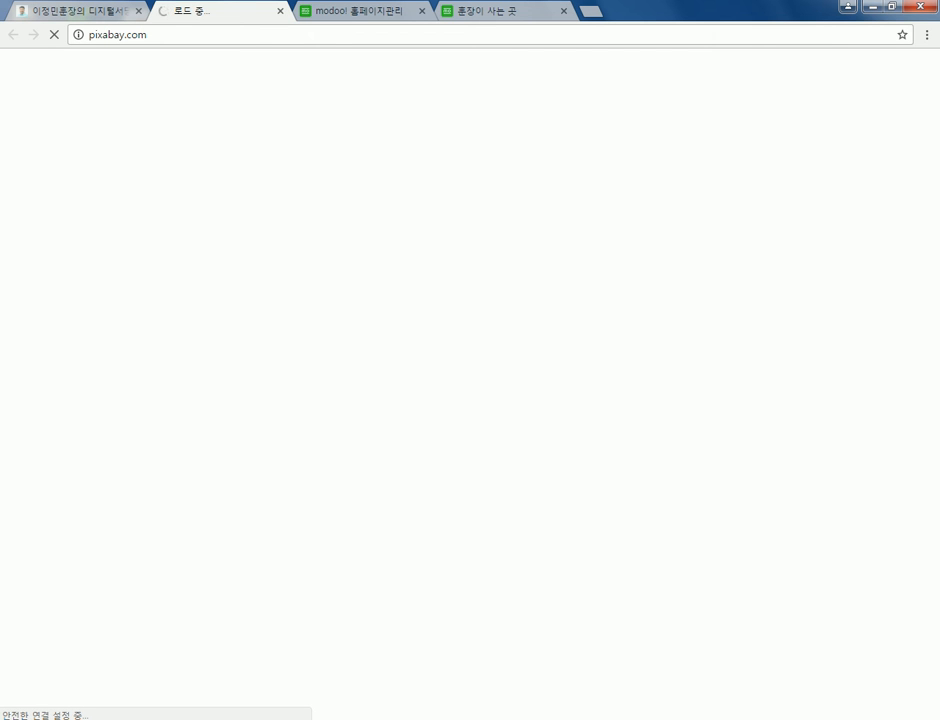
left_click(147, 34)
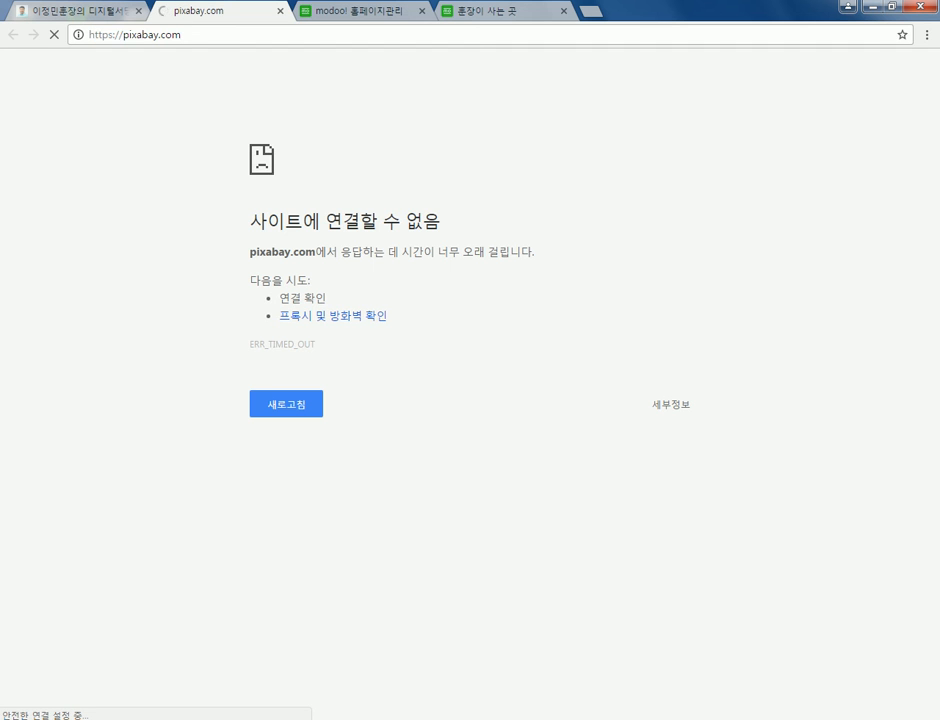
key("ctrl+l")
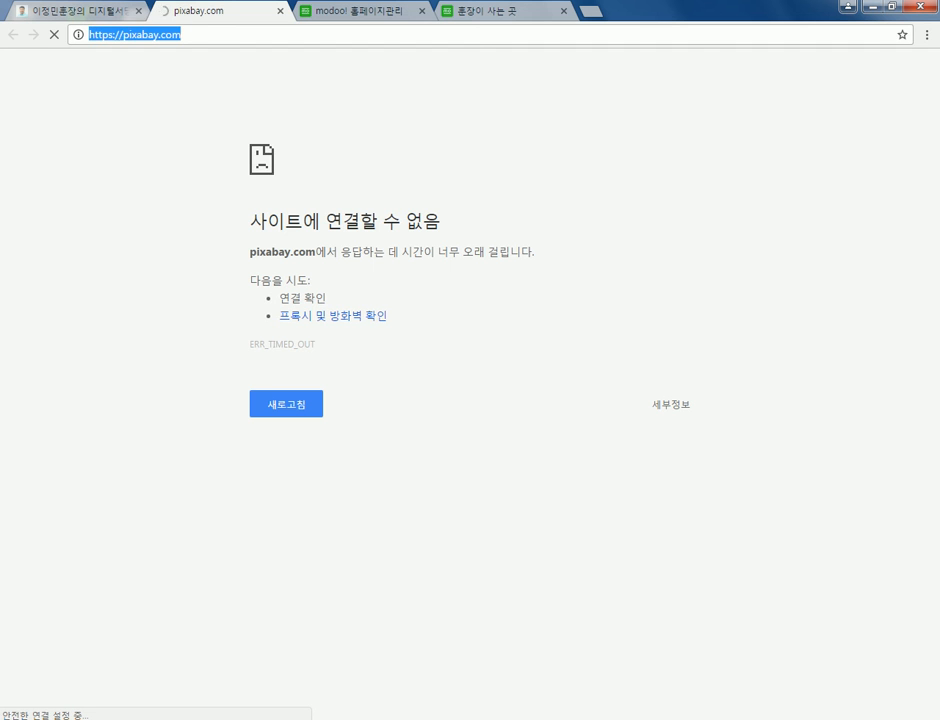
left_click(181, 34)
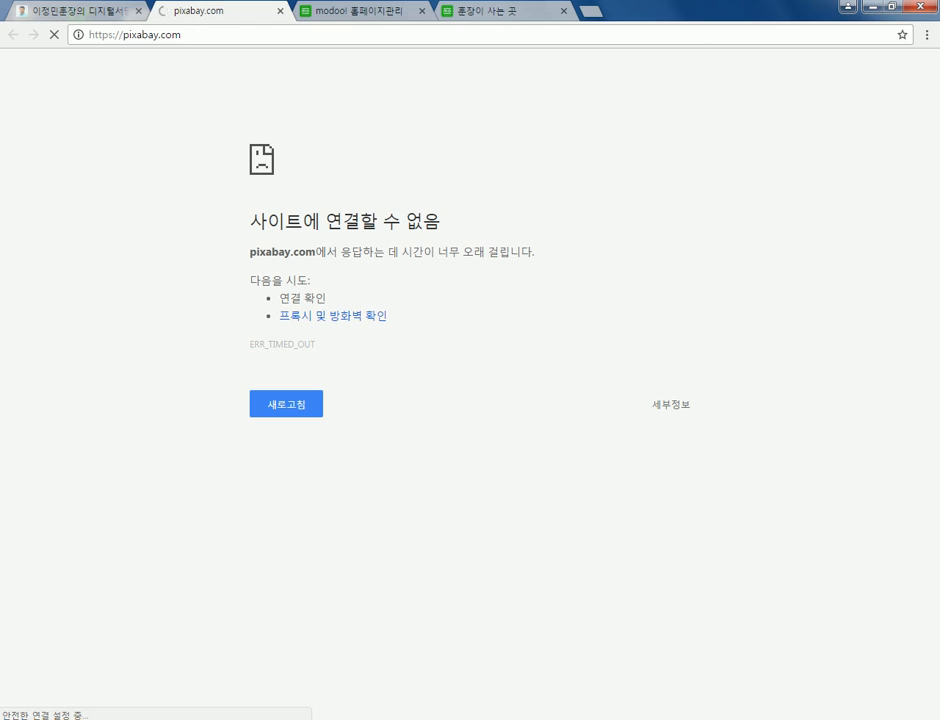